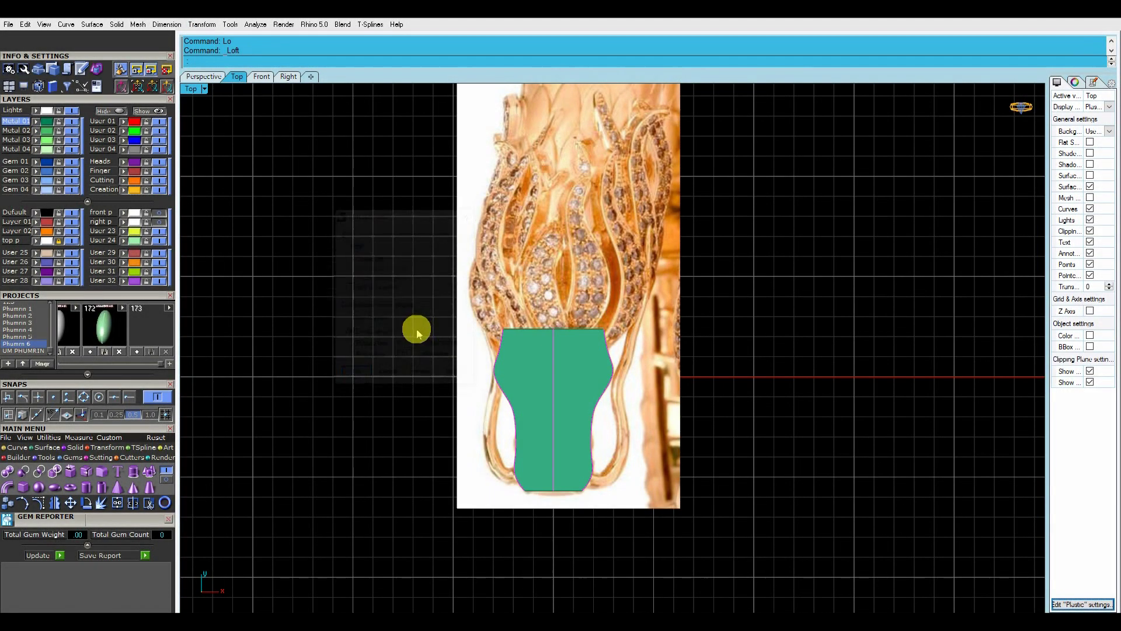
Rebuild the green revolved shank surface.
mouse_move(360, 200)
right_mouse_down()
mouse_move(573, 366)
mouse_move(656, 326)
mouse_move(602, 267)
mouse_move(195, 175)
right_mouse_up()
mouse_move(329, 170)
right_mouse_down()
mouse_move(576, 180)
mouse_move(626, 246)
mouse_move(671, 371)
mouse_move(595, 303)
mouse_move(288, 93)
right_mouse_up()
left_click(237, 77)
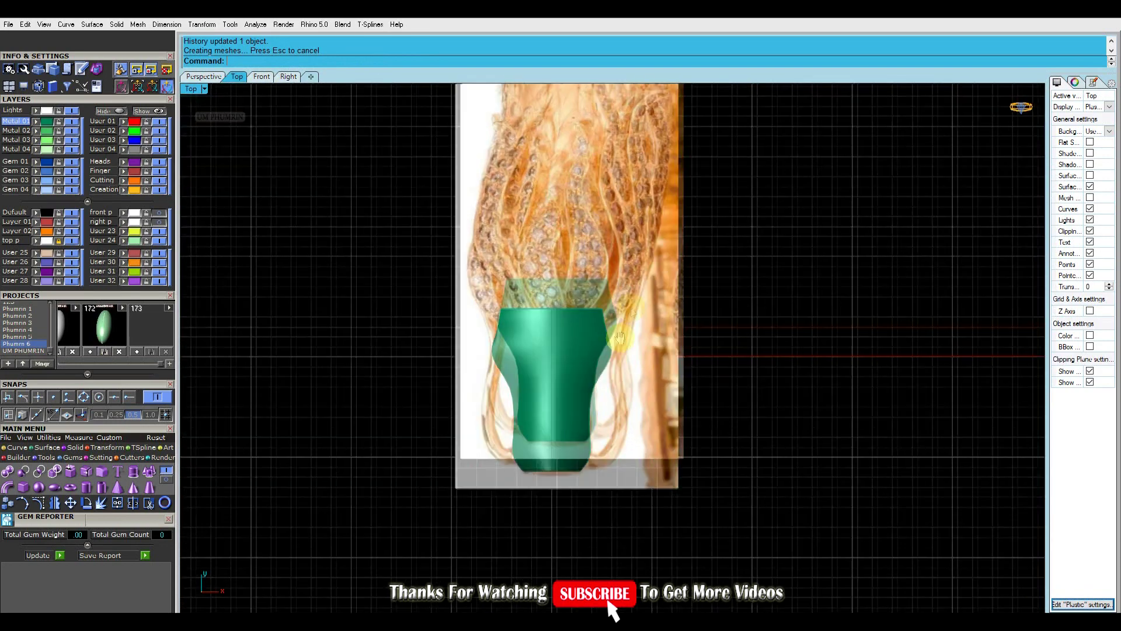
scroll(581, 351, "up", 3)
scroll(539, 412, "up", 2)
left_click(539, 412)
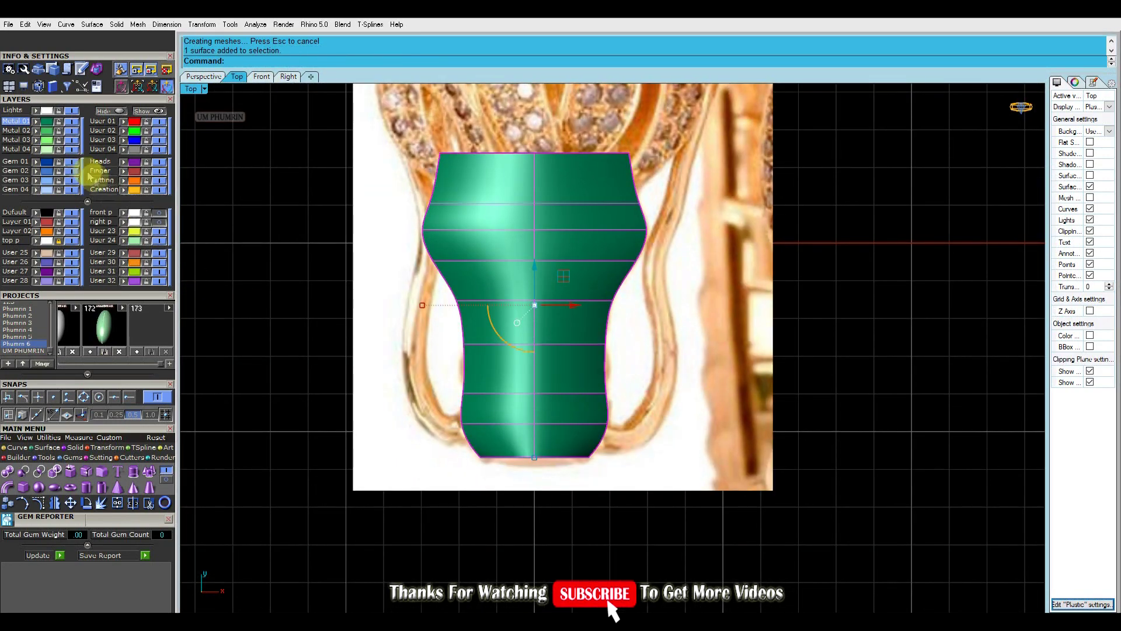
right_click(533, 362)
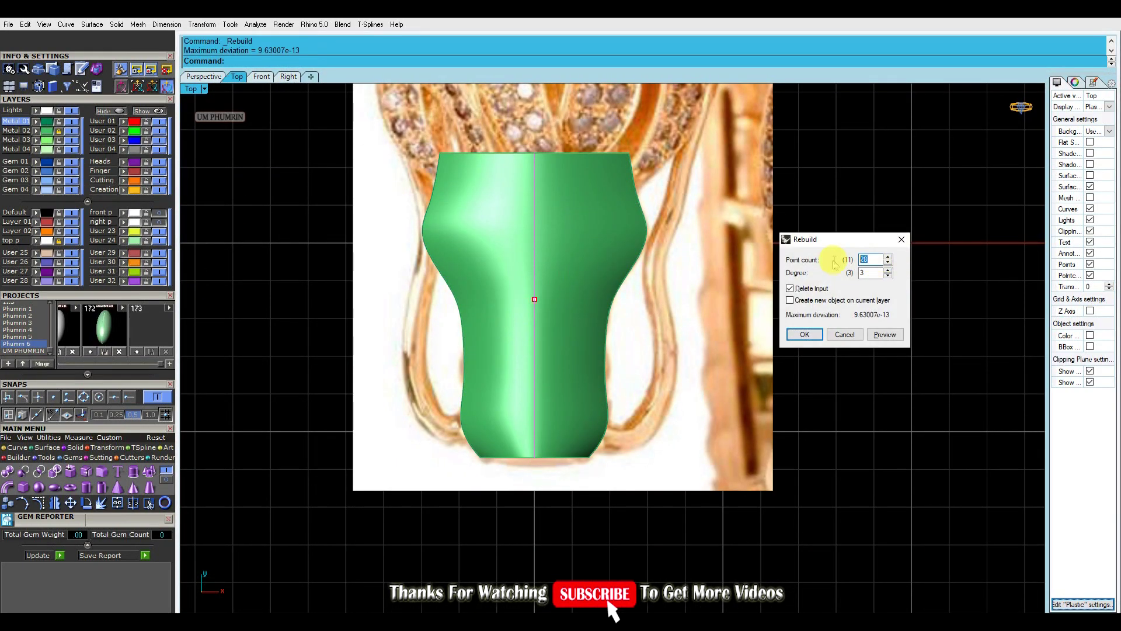
left_click(803, 334)
Move the surface's bottom control point to reshape the base.
left_click(36, 496)
scroll(467, 455, "up", 4)
left_click(468, 445)
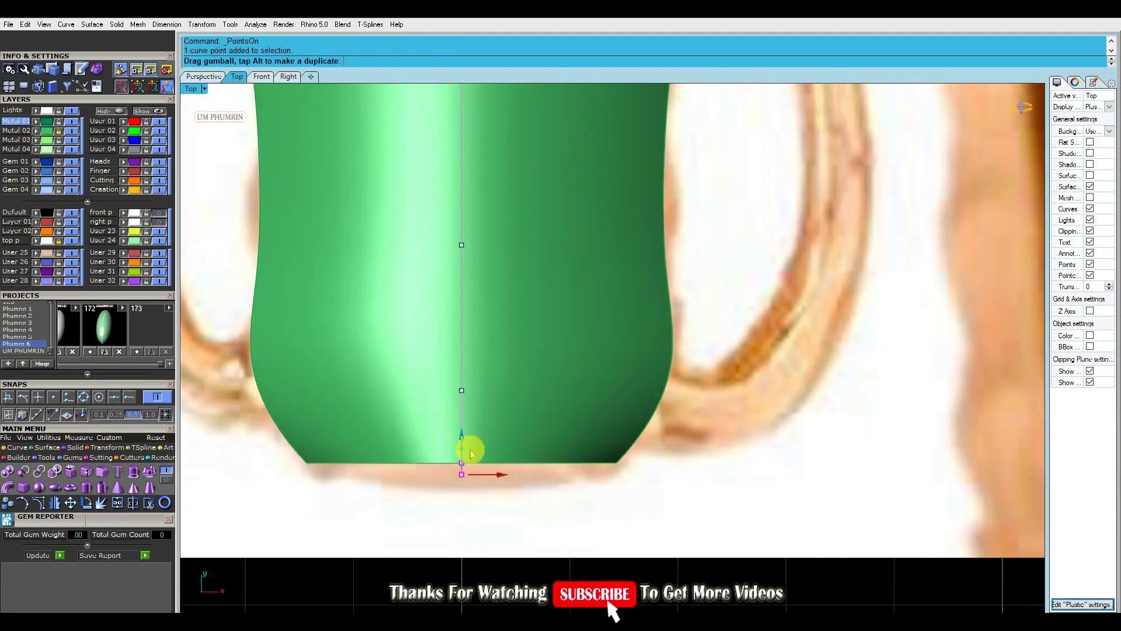
left_click_drag(502, 462, 552, 438)
Move the profile curve's lower-right point to match the photo's bottom corner, then hide the points.
left_click(37, 502)
scroll(602, 443, "up", 3)
left_click(601, 442)
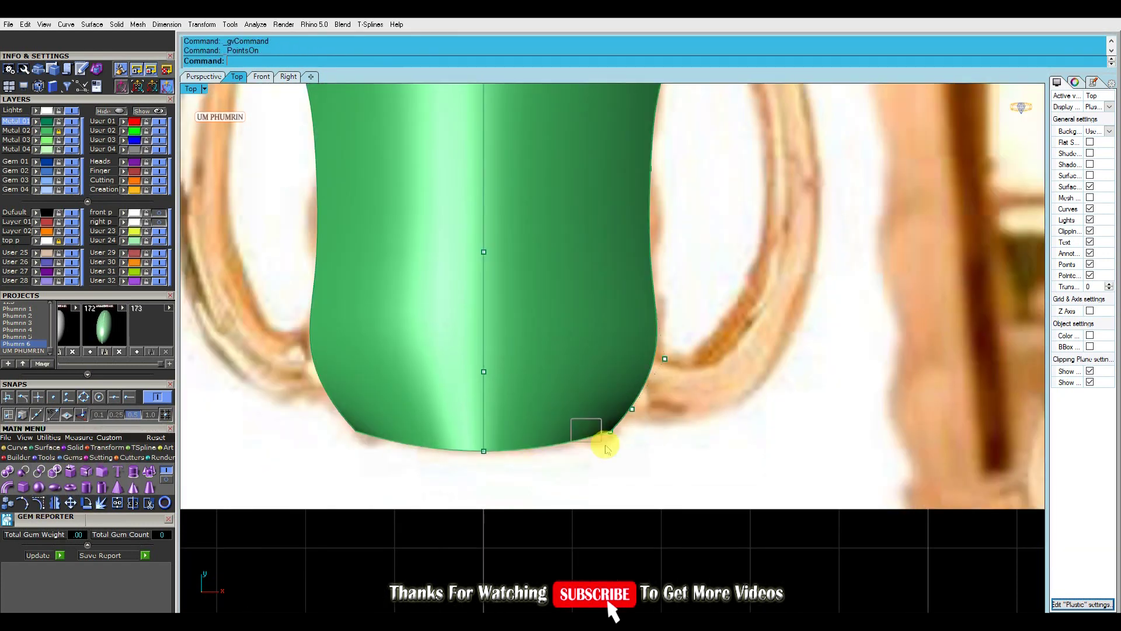
scroll(614, 432, "up", 2)
left_click_drag(648, 374, 642, 350)
scroll(618, 295, "down", 4)
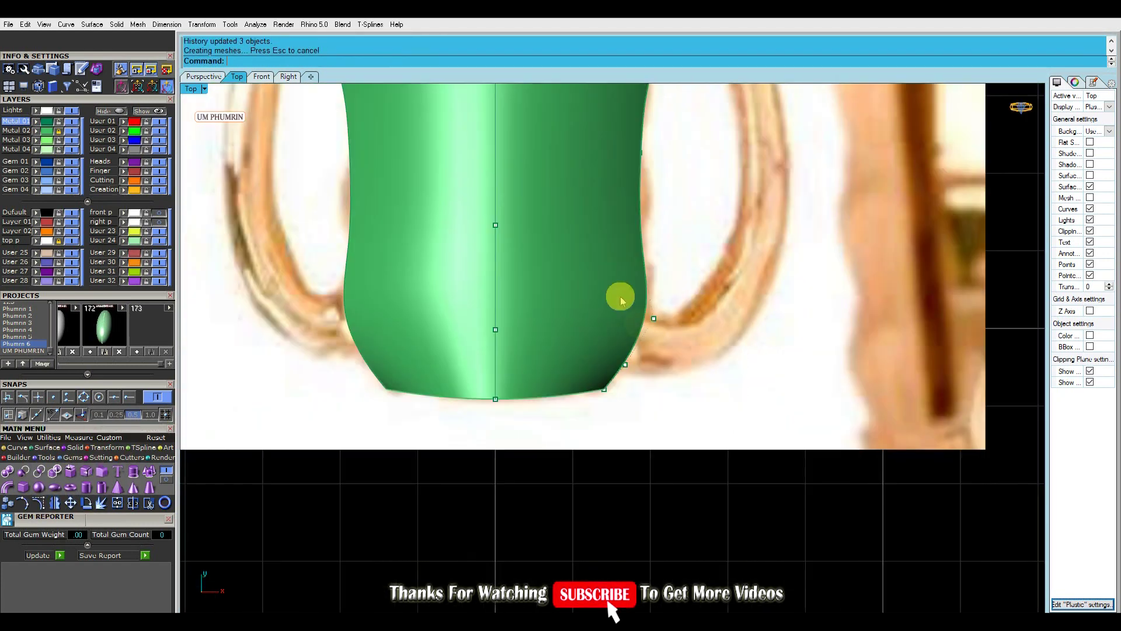
scroll(671, 296, "up", 2)
scroll(605, 378, "down", 2)
scroll(607, 374, "down", 3)
left_click(204, 76)
left_click(237, 76)
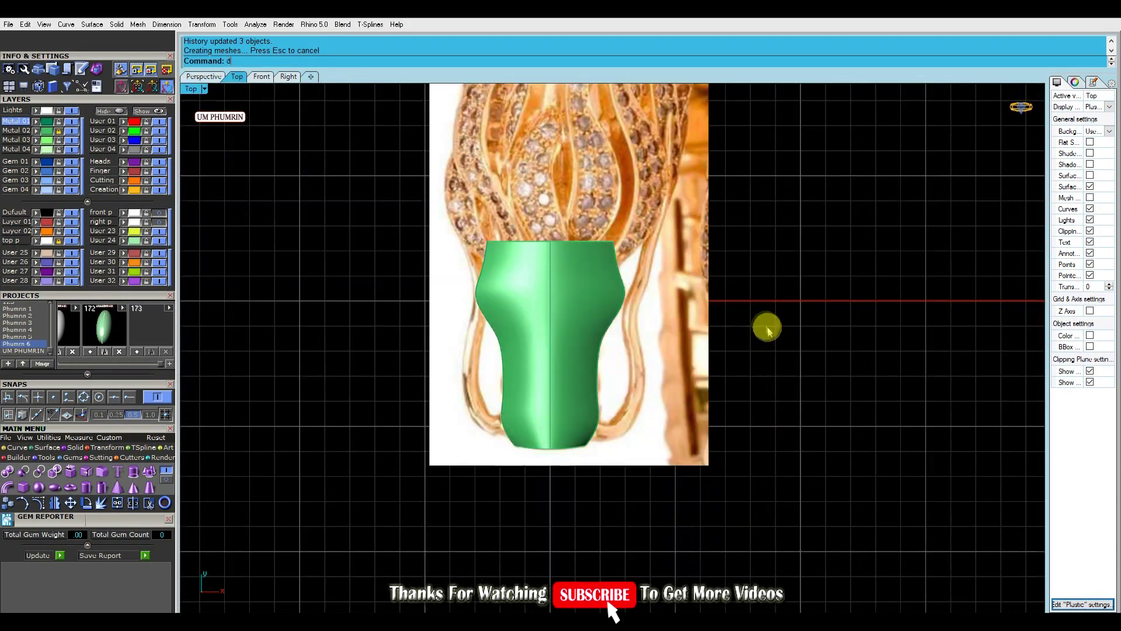
Cancel a width measurement and orbit the Perspective view around the green shape.
left_click(475, 257)
key("Escape")
scroll(593, 320, "down", 2)
scroll(536, 366, "up", 2)
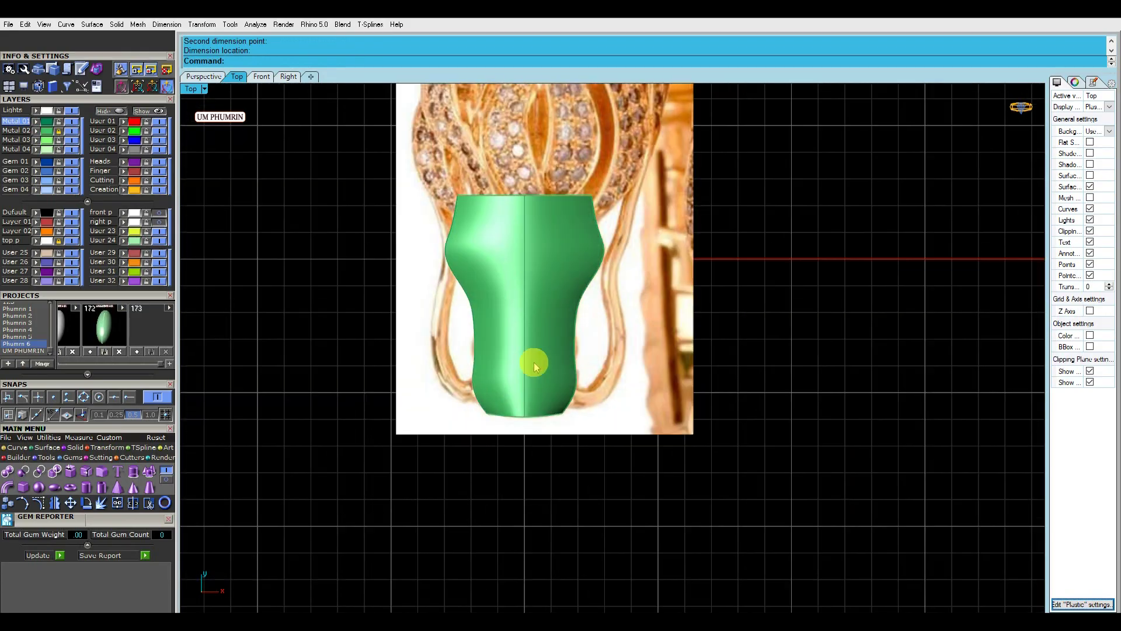
left_click(205, 77)
mouse_move(401, 206)
right_mouse_down()
mouse_move(799, 296)
mouse_move(600, 303)
right_mouse_up()
scroll(631, 371, "up", 5)
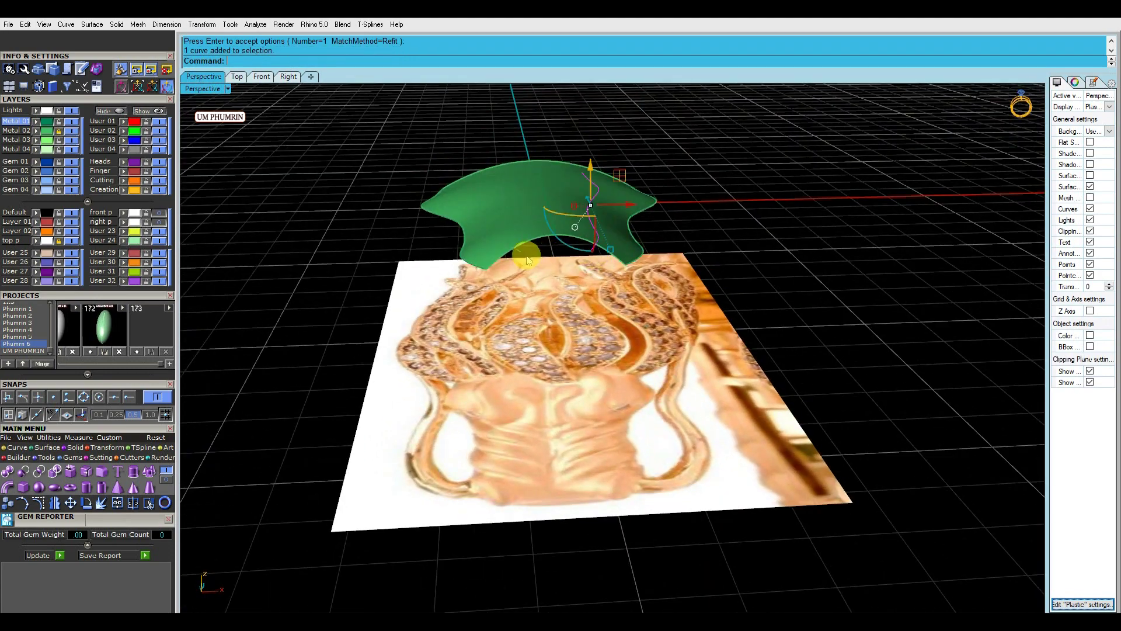
Undo the accidental deletion and start the Pull command.
key("ctrl+z")
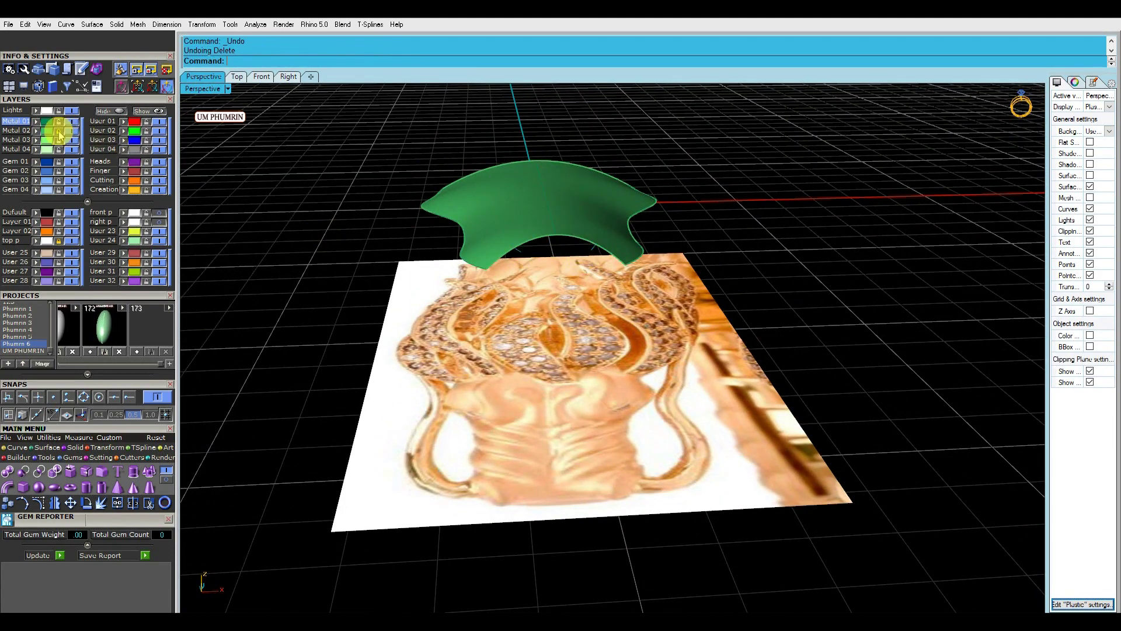
left_click(70, 486)
scroll(592, 253, "up", 2)
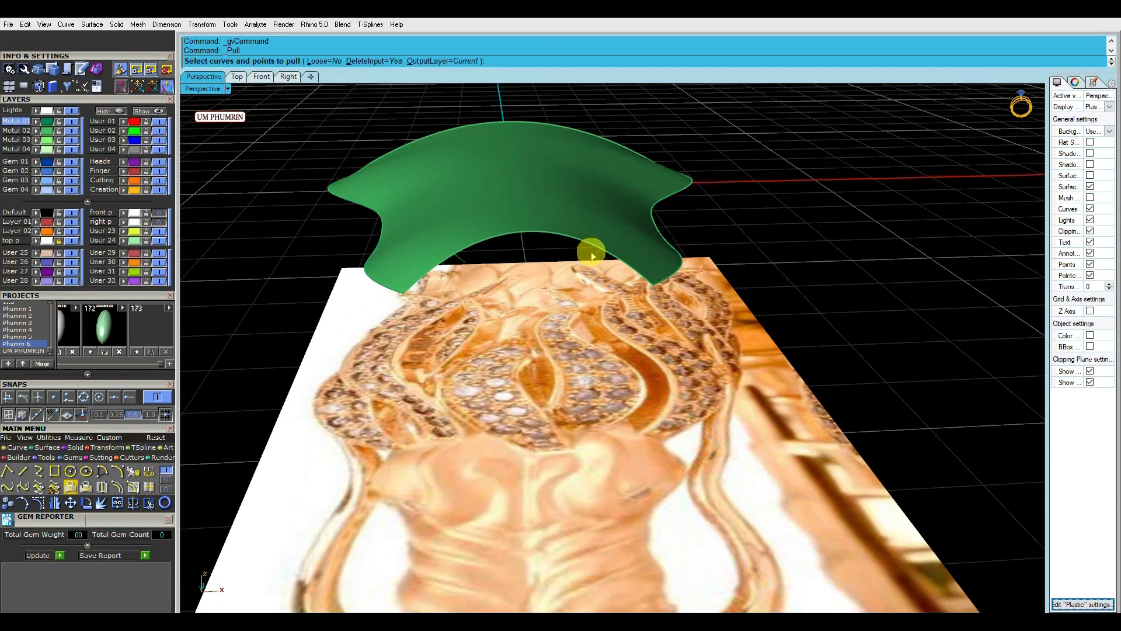
Pull the curves onto the surface and rebuild them to 7 points, degree 3.
left_click(479, 225)
key("Return")
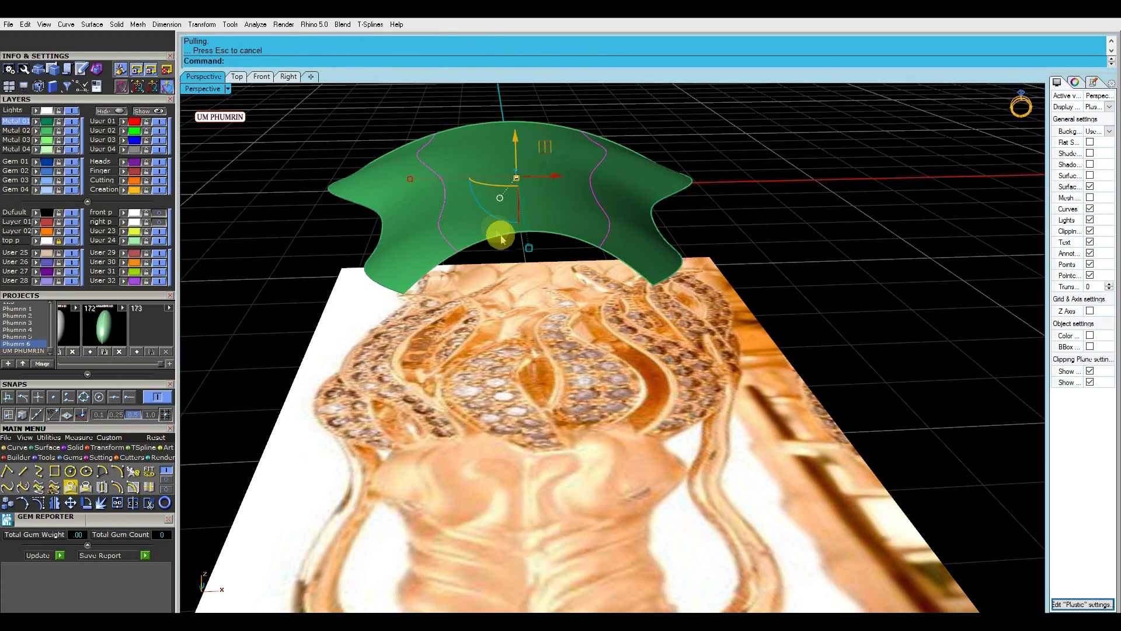
right_click_drag(571, 221, 517, 202)
type("Rebuild")
key("Return")
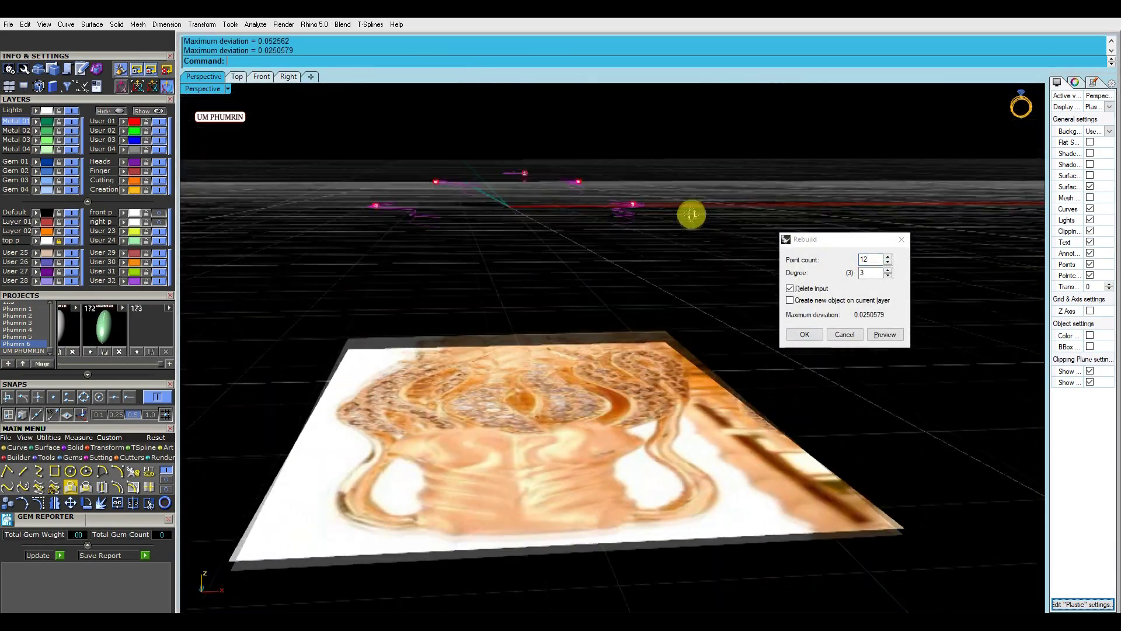
key("Return")
mouse_move(692, 215)
right_mouse_down()
mouse_move(733, 225)
mouse_move(613, 255)
mouse_move(488, 215)
right_mouse_up()
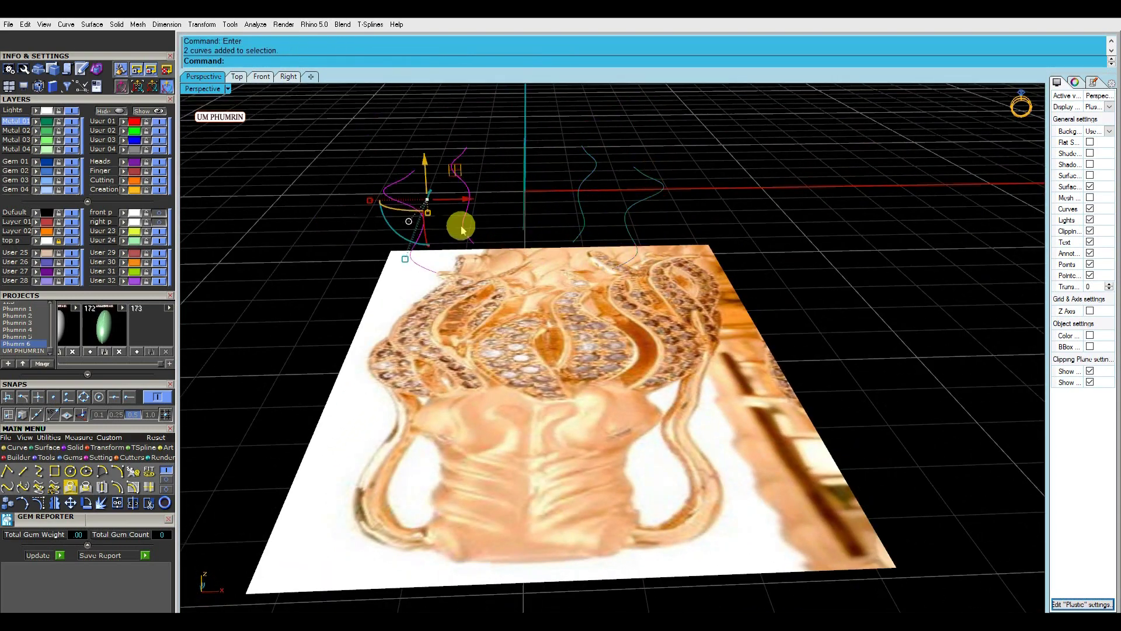
Loft the rebuilt curves into a new smoother green surface.
key("Return")
key("Return")
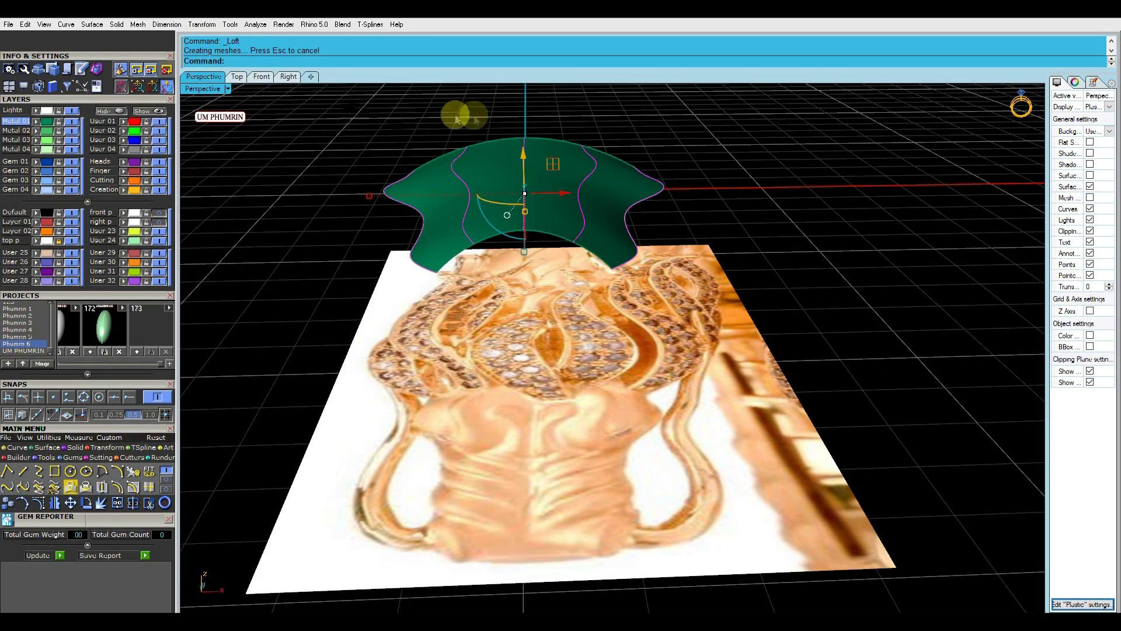
key("Escape")
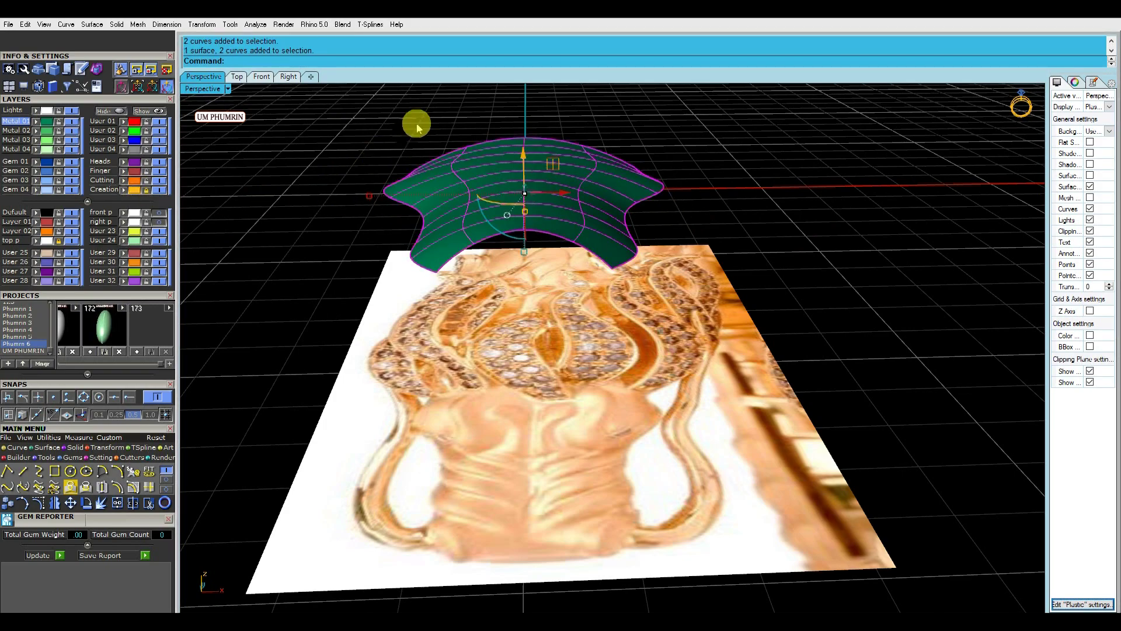
left_click(69, 140)
mouse_move(539, 144)
right_mouse_down()
mouse_move(609, 253)
mouse_move(607, 211)
mouse_move(647, 185)
mouse_move(656, 222)
right_mouse_up()
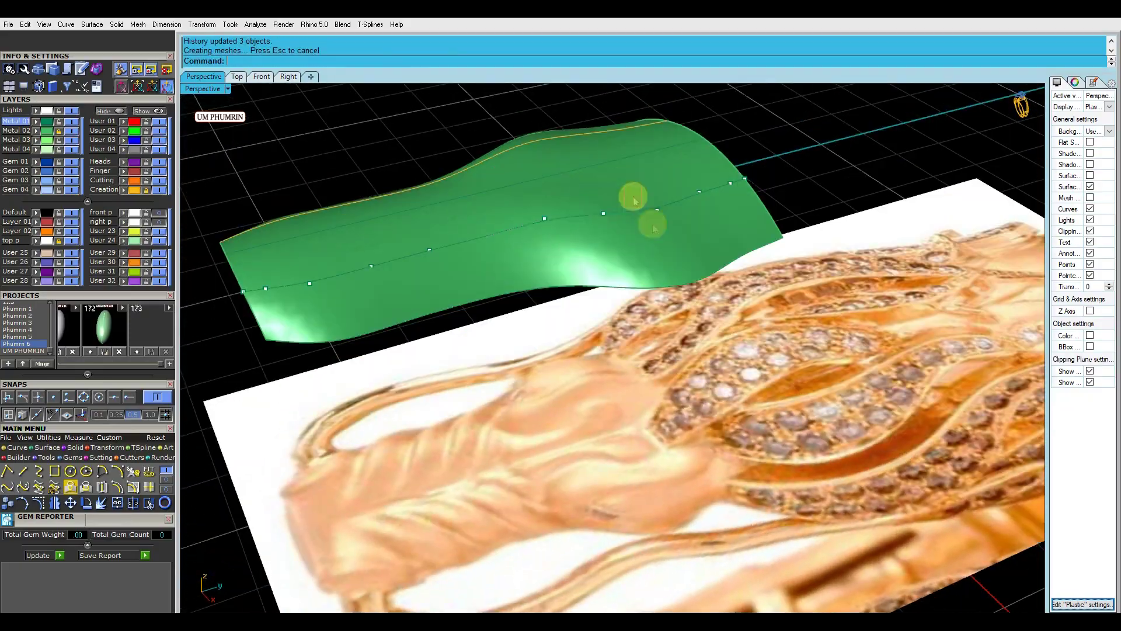
Drag a control-curve point so the lofted surface bulges at the top and pinches at the waist.
left_click(657, 197)
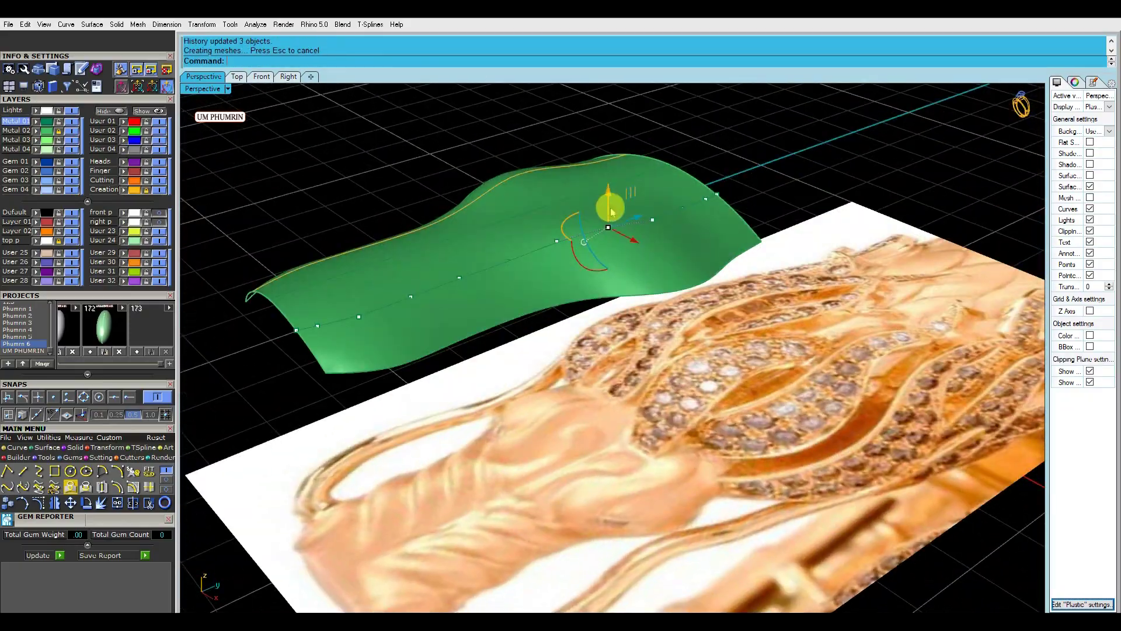
mouse_move(611, 208)
right_mouse_down()
mouse_move(664, 300)
mouse_move(635, 222)
mouse_move(749, 155)
mouse_move(619, 180)
mouse_move(598, 268)
mouse_move(671, 321)
mouse_move(708, 314)
mouse_move(695, 211)
mouse_move(726, 335)
mouse_move(768, 343)
mouse_move(671, 296)
mouse_move(696, 281)
mouse_move(713, 292)
mouse_move(695, 320)
mouse_move(630, 308)
mouse_move(734, 309)
mouse_move(660, 320)
mouse_move(402, 217)
right_mouse_up()
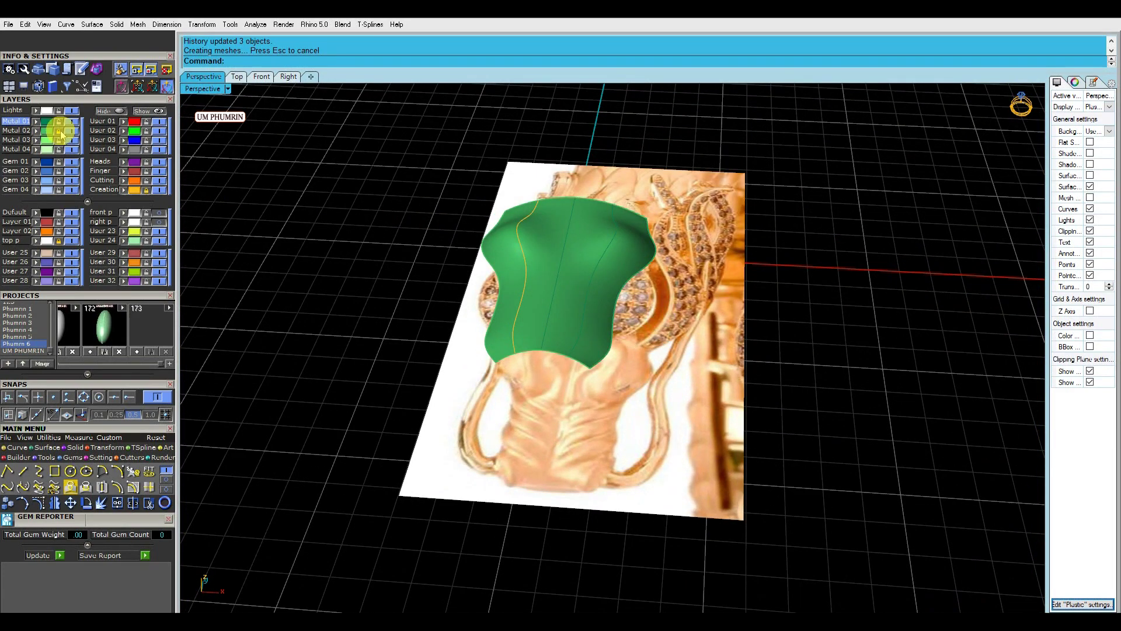
Delete the old green arched surface.
left_click(262, 77)
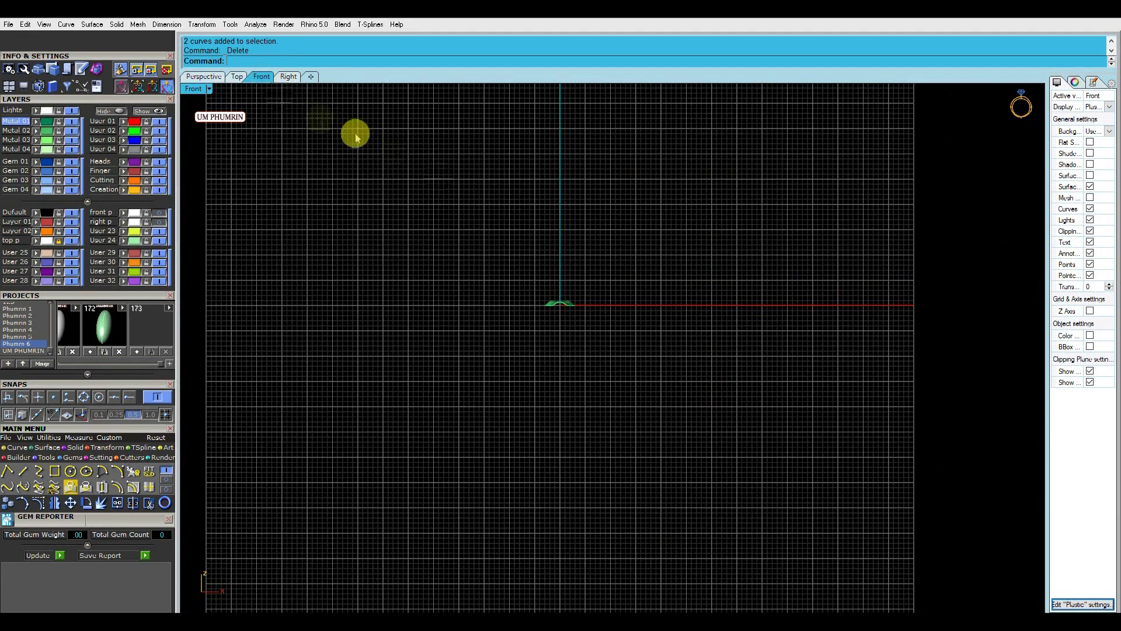
left_click(204, 77)
right_click_drag(646, 283, 581, 279)
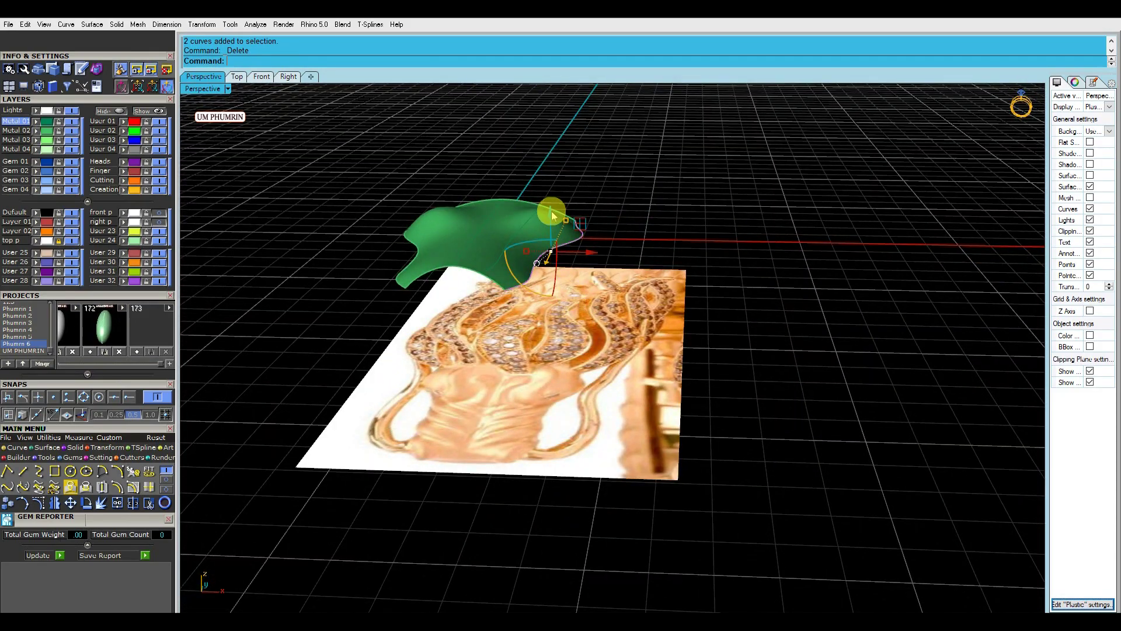
mouse_move(577, 252)
right_mouse_down()
mouse_move(601, 301)
mouse_move(596, 268)
mouse_move(611, 236)
right_mouse_up()
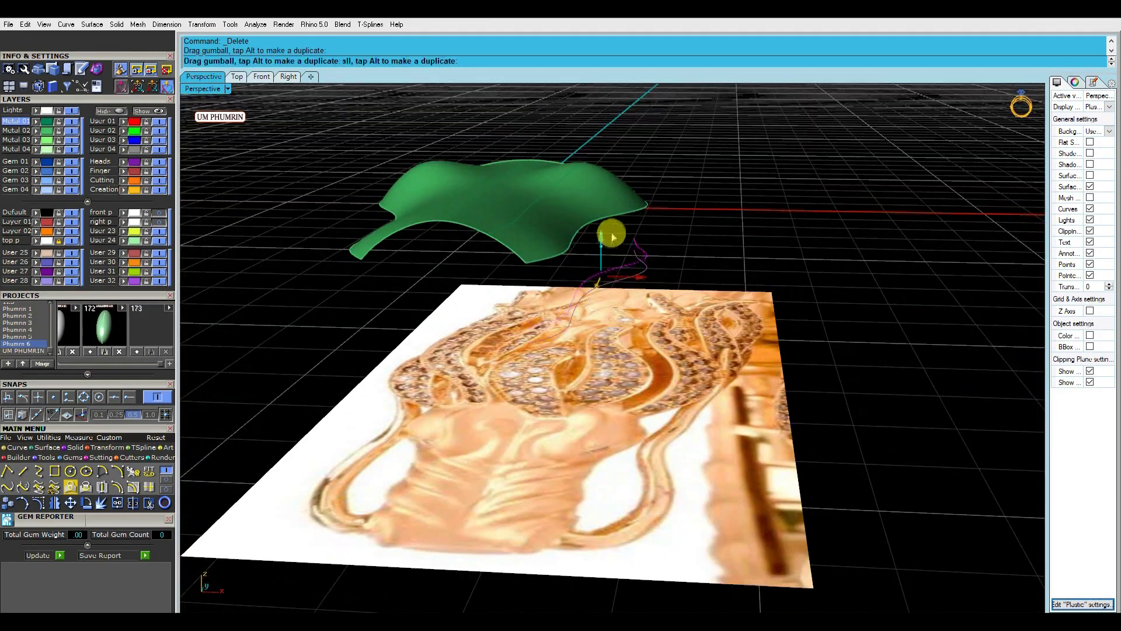
mouse_move(774, 245)
right_mouse_down()
mouse_move(646, 242)
mouse_move(572, 212)
right_mouse_up()
left_click(572, 213)
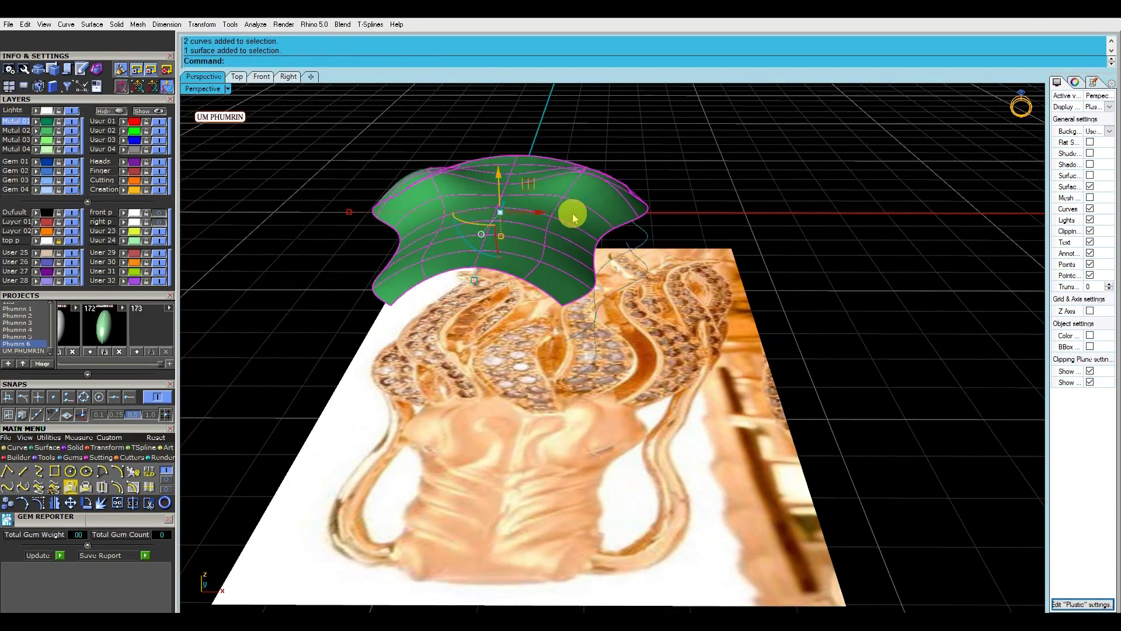
key("Delete")
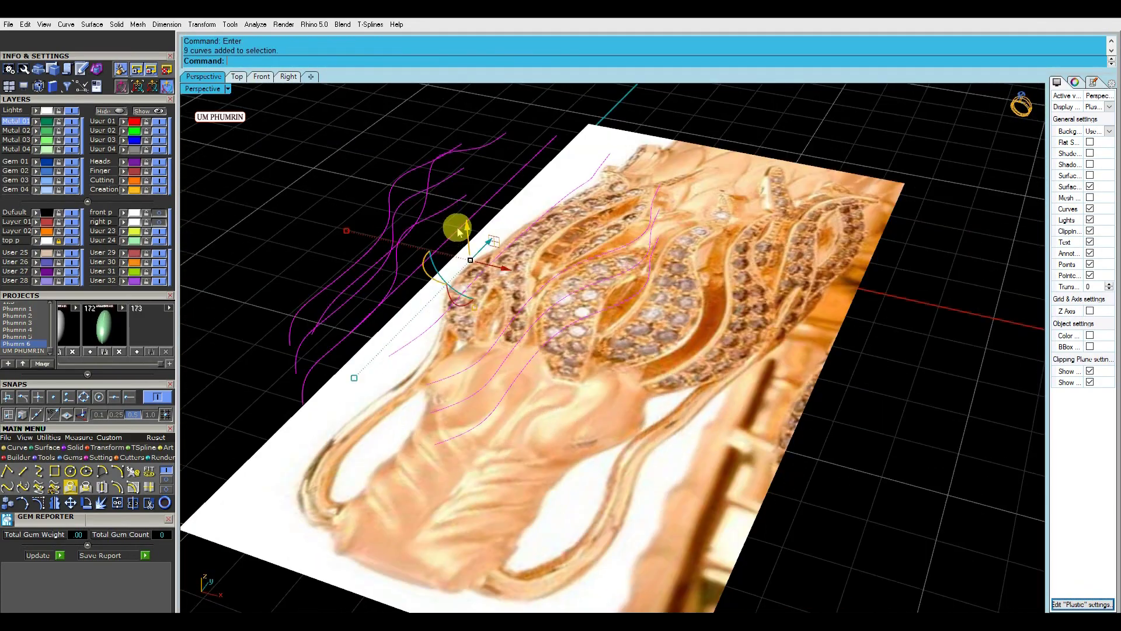
type("Lo")
Loft the mirrored curves into a taller, bulging head shell and show an edge curve's points.
key("Return")
mouse_move(546, 225)
right_mouse_down()
mouse_move(511, 283)
mouse_move(654, 242)
mouse_move(573, 181)
right_mouse_up()
left_click_drag(365, 118, 543, 315)
left_click(454, 204)
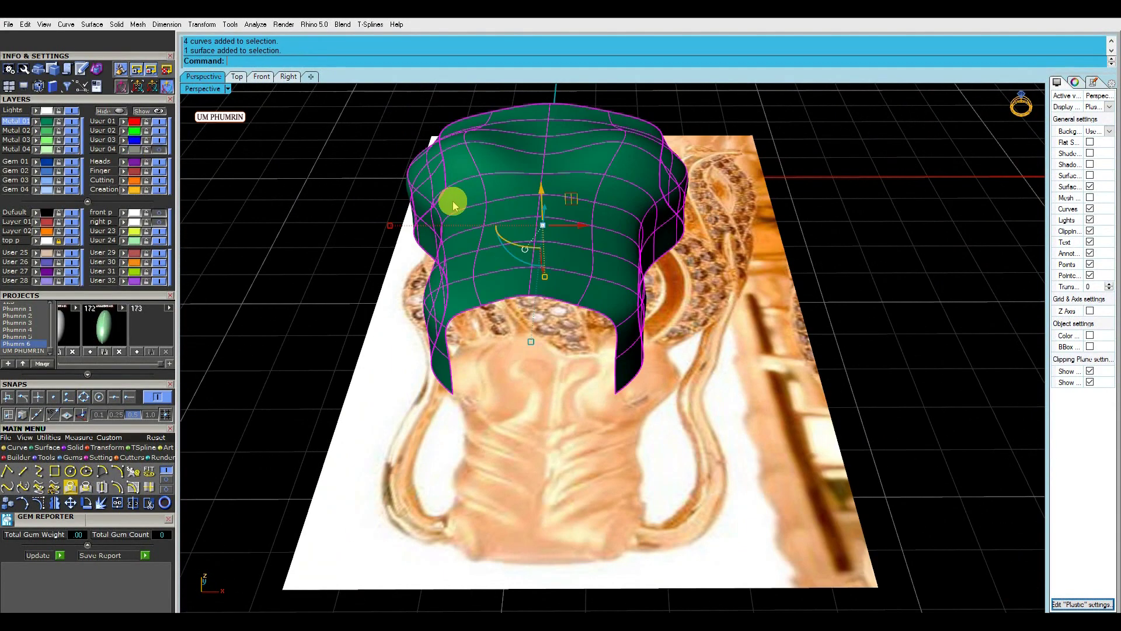
key("Escape")
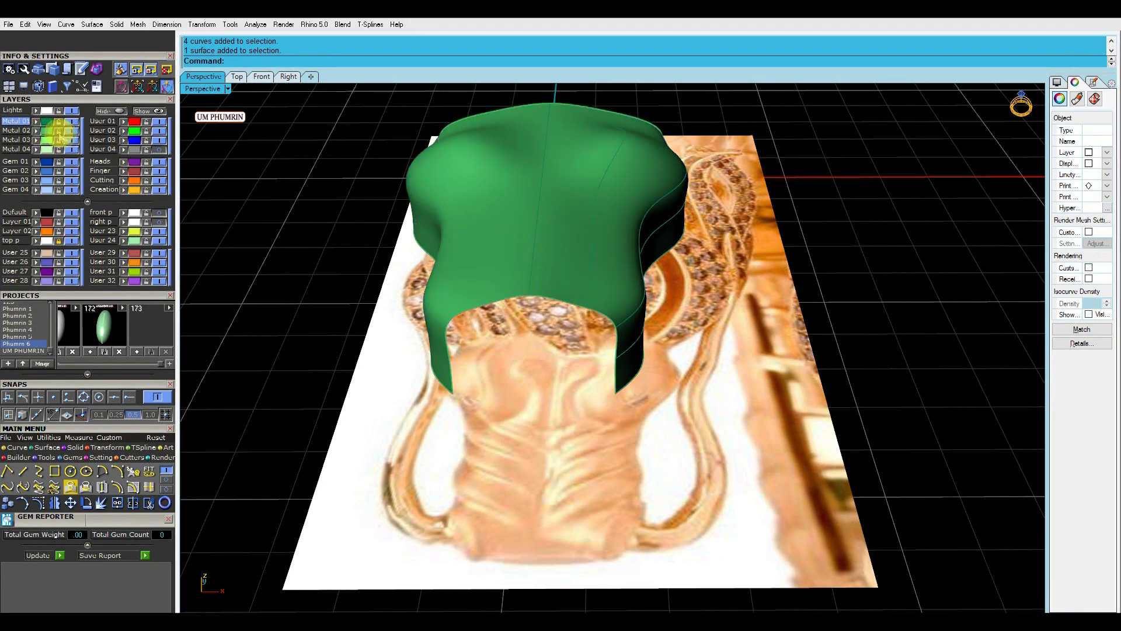
right_click_drag(613, 292, 447, 233)
left_click(583, 237)
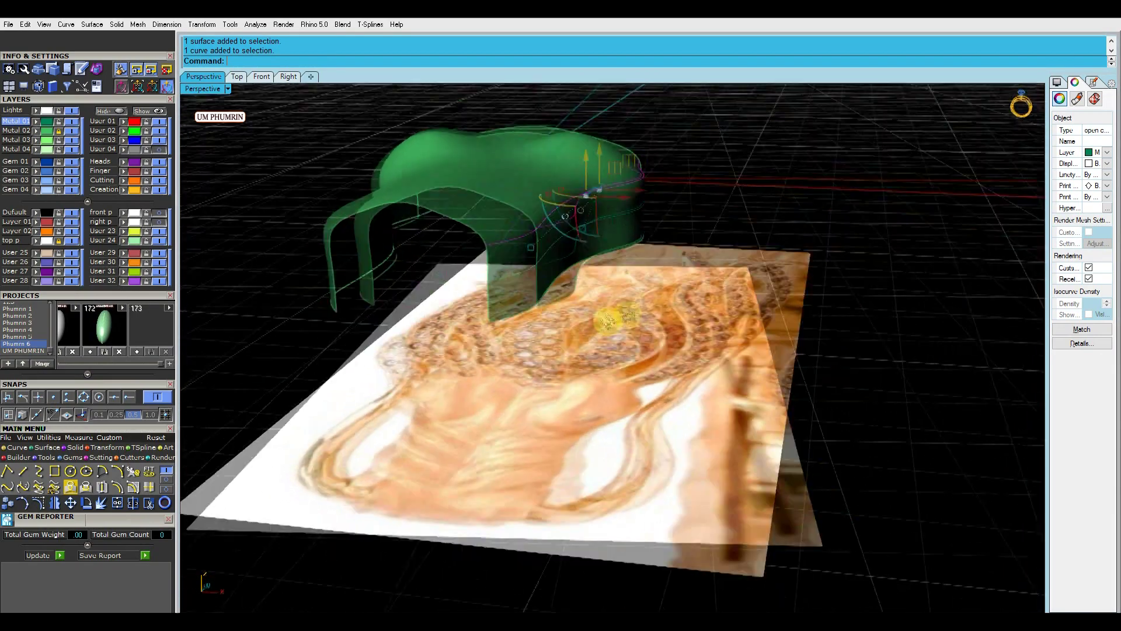
key("F10")
Drag the edge curve's control points to reshape the shell's side profile.
scroll(644, 150, "up", 5)
scroll(599, 230, "up", 5)
left_click(598, 230)
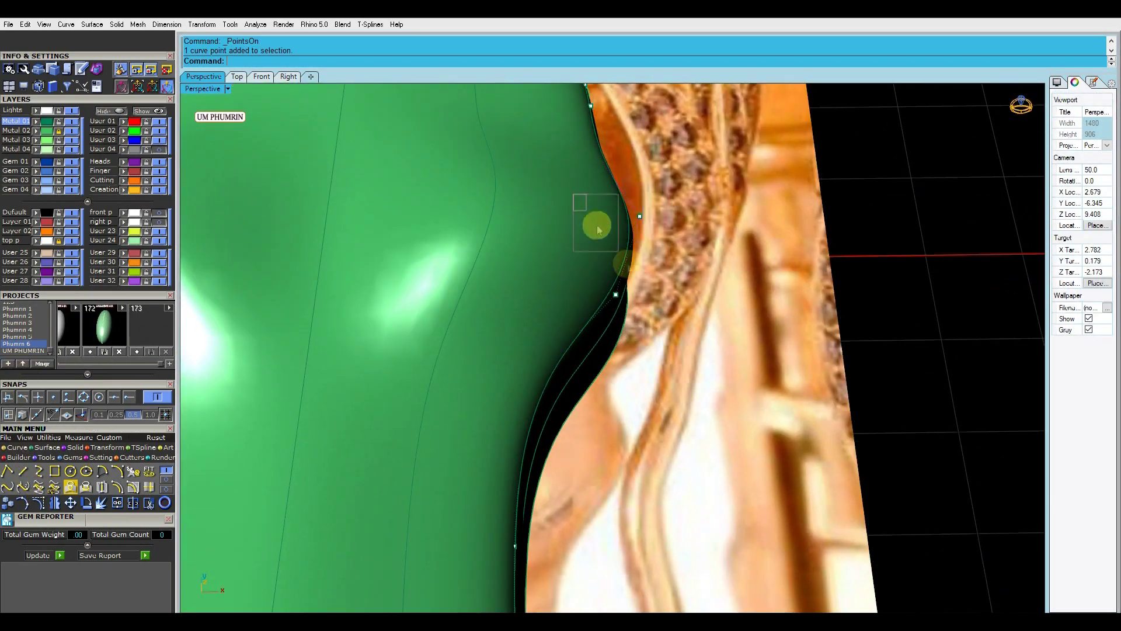
left_click_drag(658, 259, 652, 230)
right_click_drag(651, 230, 714, 358)
scroll(626, 170, "up", 5)
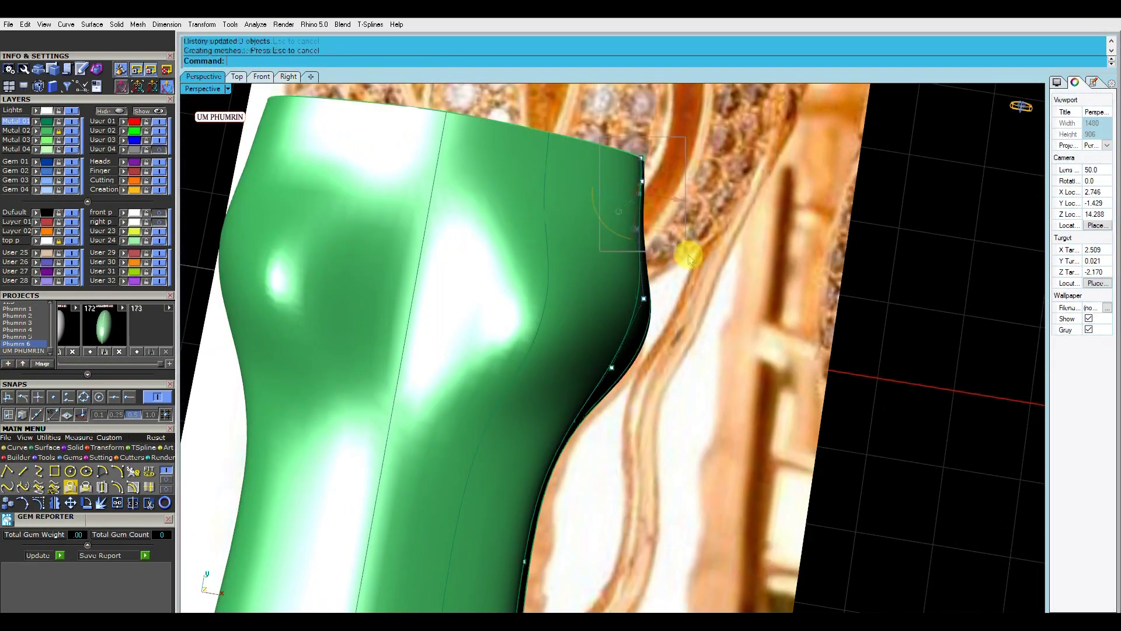
scroll(665, 201, "down", 5)
mouse_move(663, 238)
right_mouse_down()
mouse_move(638, 256)
mouse_move(571, 250)
mouse_move(600, 232)
mouse_move(583, 388)
mouse_move(622, 382)
mouse_move(639, 333)
mouse_move(601, 338)
mouse_move(450, 288)
right_mouse_up()
left_click(431, 288)
left_click_drag(471, 284, 364, 264)
In Top view, move the outline's top control points to hug the reference contour.
left_click(237, 76)
scroll(614, 308, "up", 5)
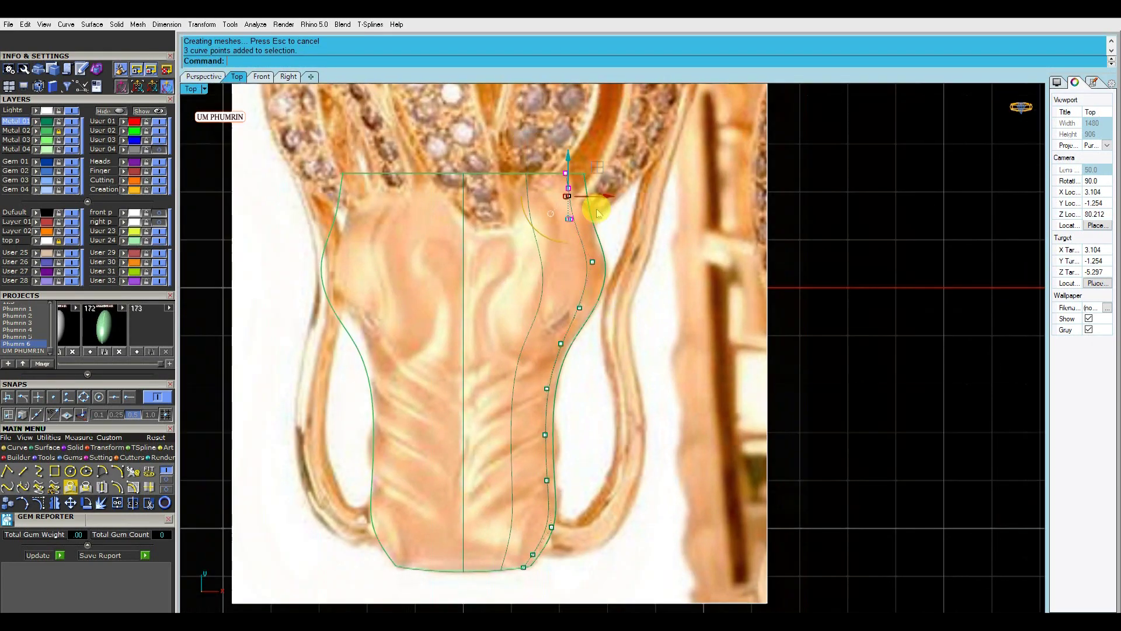
scroll(613, 221, "up", 3)
left_click(594, 220)
left_click(668, 258)
scroll(559, 163, "up", 3)
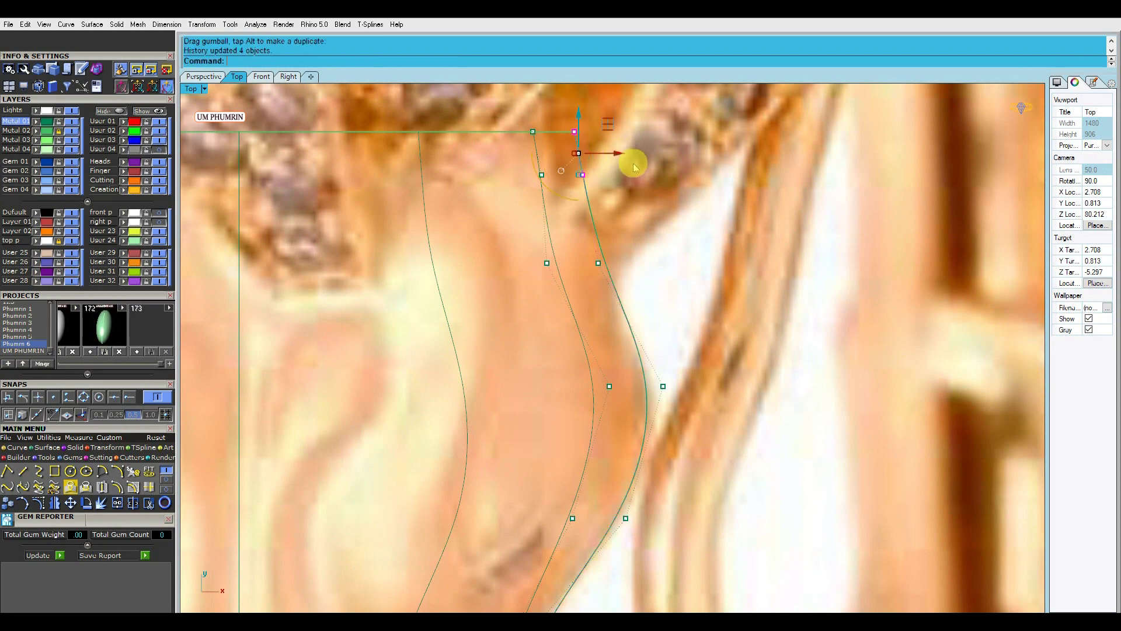
left_click_drag(620, 157, 621, 158)
scroll(620, 232, "down", 2)
key("ctrl+z")
scroll(562, 149, "up", 2)
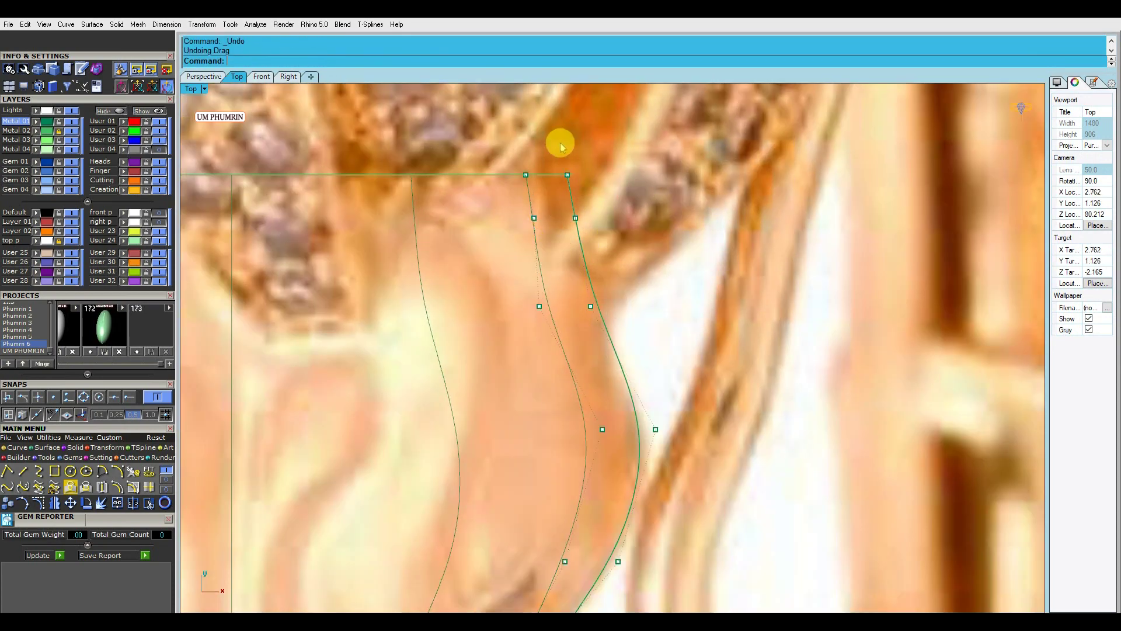
left_click_drag(607, 179, 608, 178)
scroll(636, 238, "down", 3)
scroll(664, 288, "up", 3)
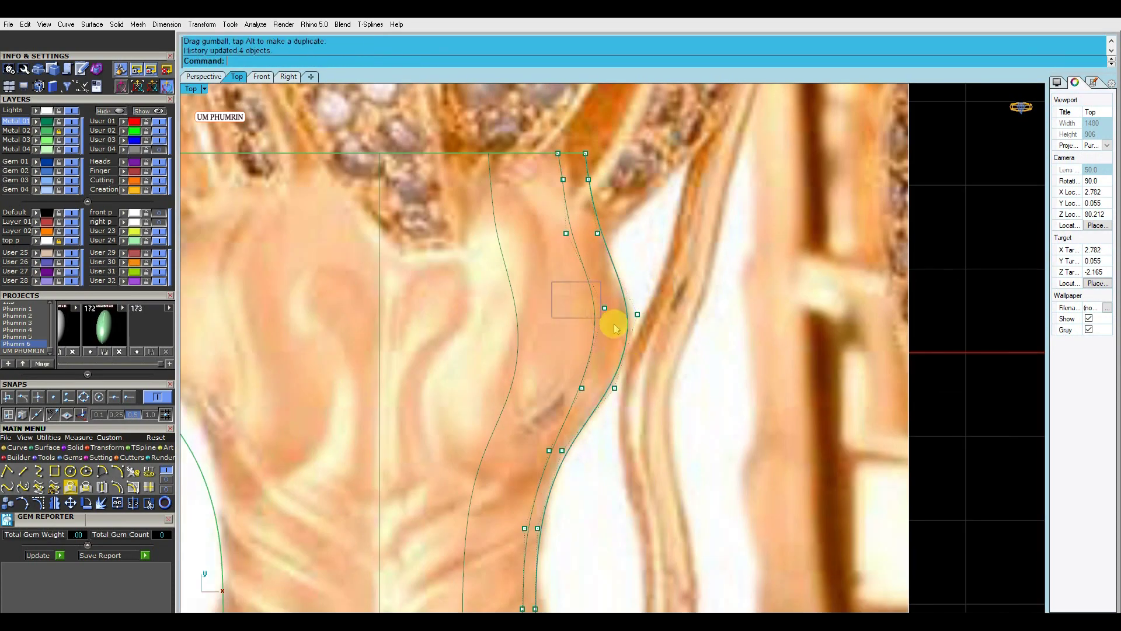
scroll(672, 268, "down", 2)
scroll(621, 216, "up", 2)
scroll(620, 215, "down", 2)
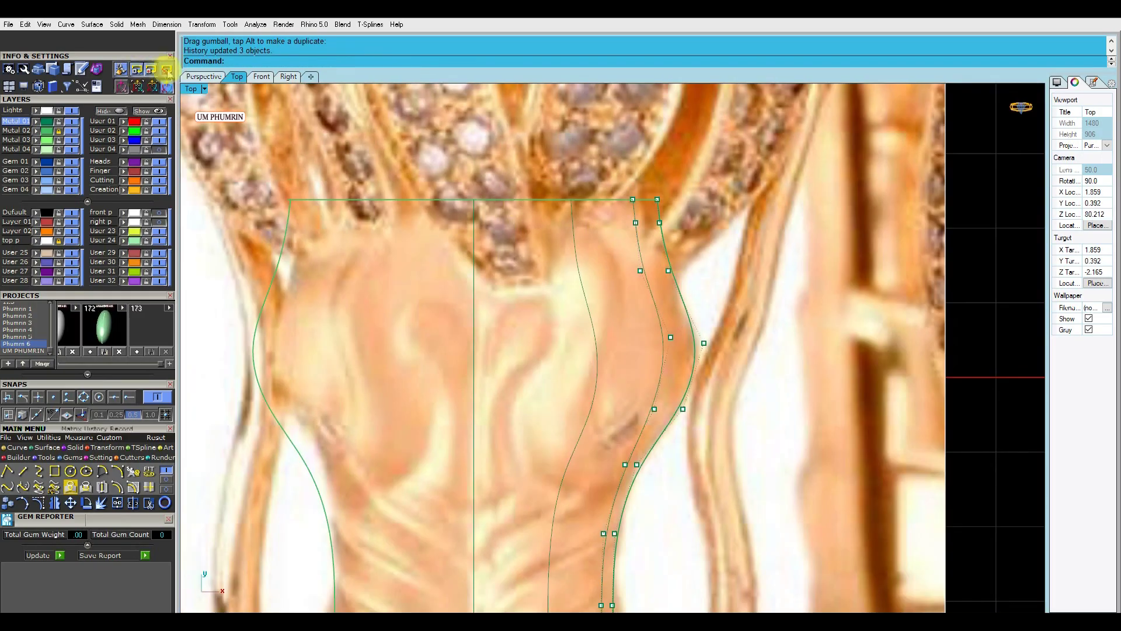
Select the five profile curves in Perspective and turn on their control points.
left_click(151, 69)
scroll(603, 310, "down", 3)
right_click_drag(500, 300, 544, 338)
left_click_drag(488, 248, 475, 200)
mouse_move(476, 200)
right_mouse_down()
mouse_move(482, 268)
mouse_move(435, 258)
right_mouse_up()
left_click(22, 487)
scroll(518, 268, "up", 2)
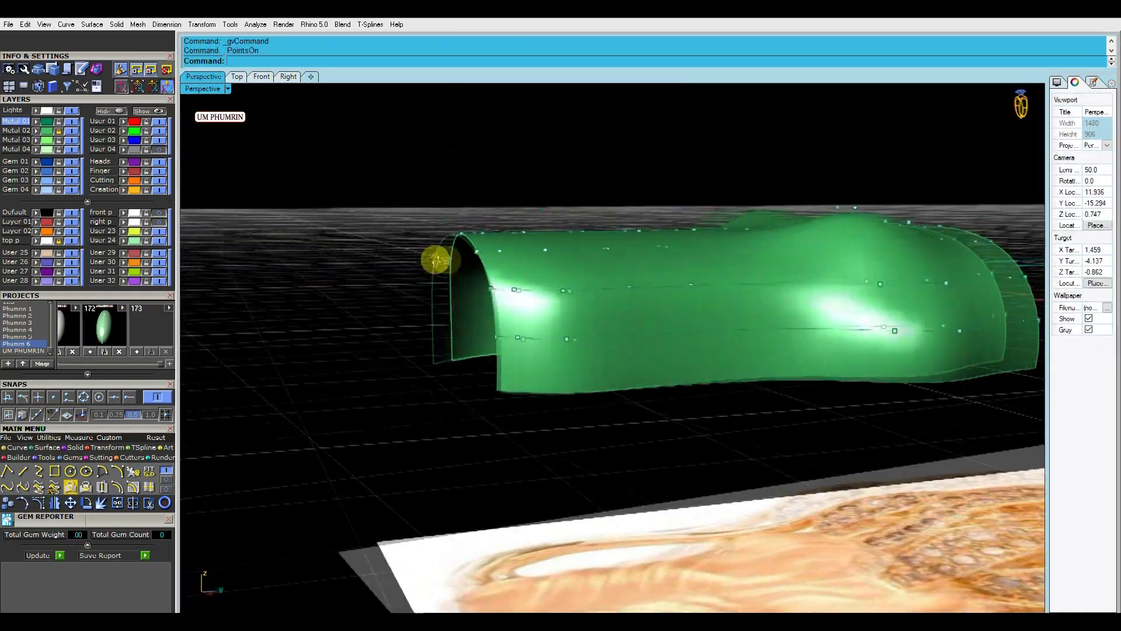
Window-select the left-edge control points and drag them to reshape the shell's front end.
scroll(405, 158, "up", 5)
scroll(405, 157, "up", 2)
left_click_drag(496, 243, 463, 253)
mouse_move(463, 253)
right_mouse_down()
mouse_move(438, 198)
mouse_move(473, 256)
right_mouse_up()
left_click_drag(382, 175, 491, 343)
mouse_move(358, 243)
right_mouse_down()
mouse_move(466, 310)
mouse_move(461, 240)
mouse_move(513, 220)
right_mouse_up()
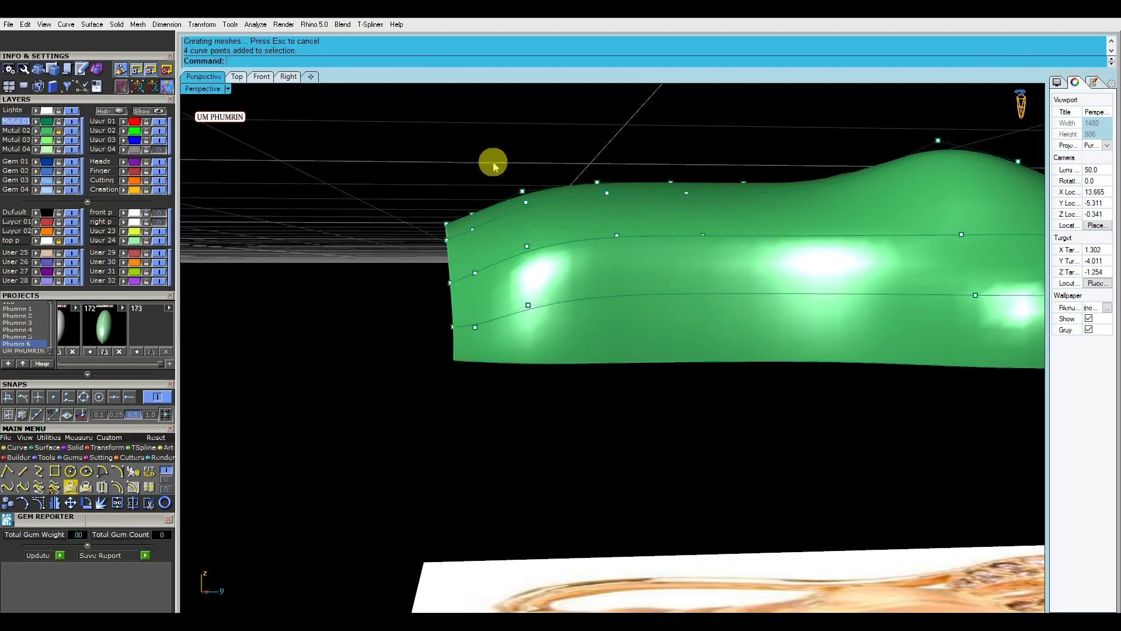
left_click_drag(485, 240, 487, 235)
Inspect the shell from above and select a control point on another curve in Top view.
mouse_move(486, 235)
right_mouse_down()
mouse_move(500, 195)
mouse_move(608, 271)
mouse_move(573, 350)
mouse_move(525, 188)
right_mouse_up()
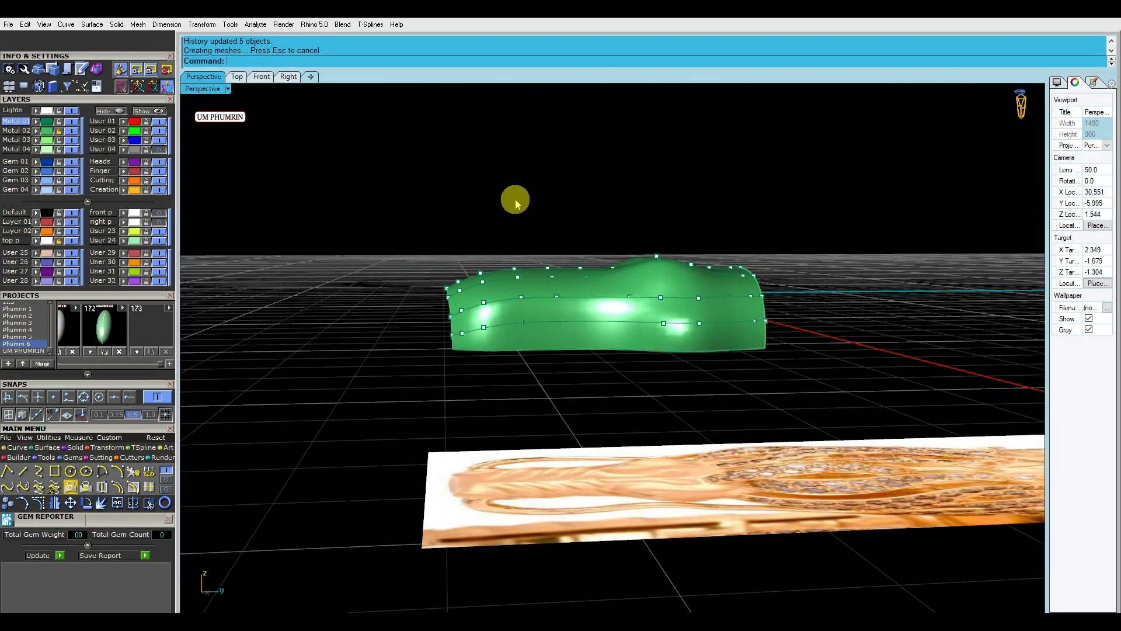
right_click_drag(386, 222, 546, 323)
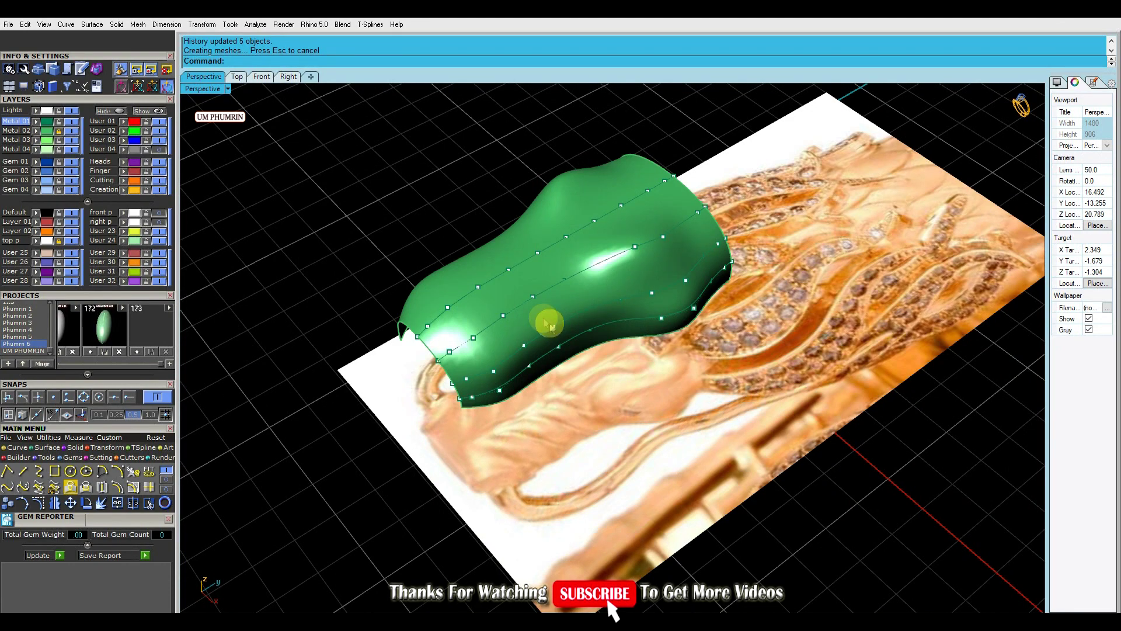
left_click(236, 76)
scroll(691, 368, "up", 3)
scroll(541, 325, "up", 3)
left_click(555, 210)
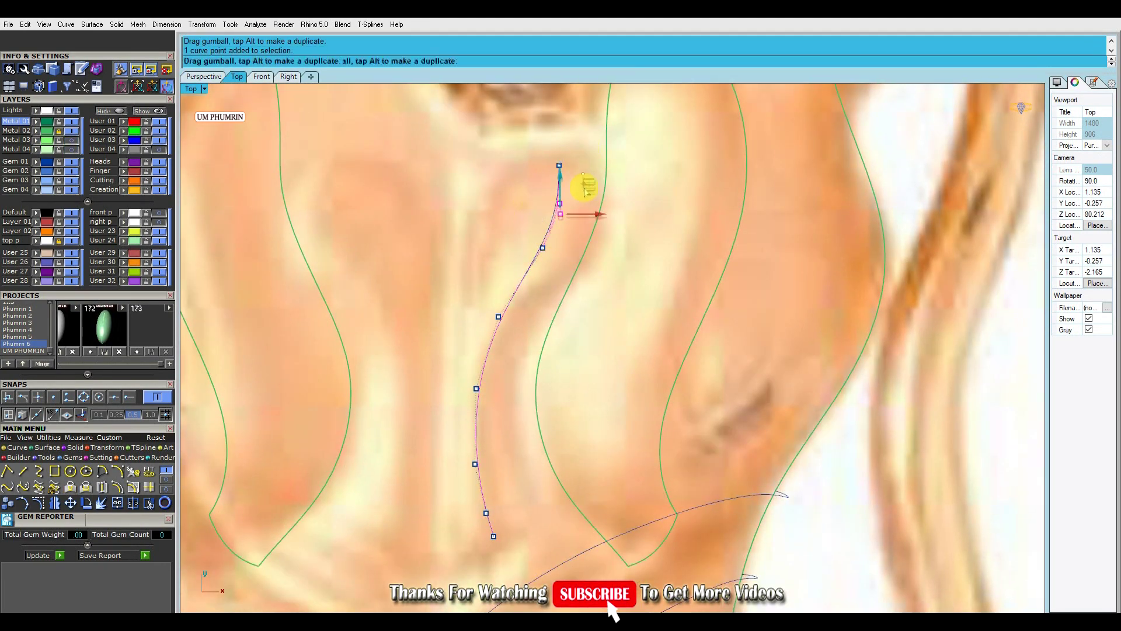
Select a point on the centre curve between the horns to adjust it.
scroll(585, 181, "down", 3)
scroll(483, 367, "up", 3)
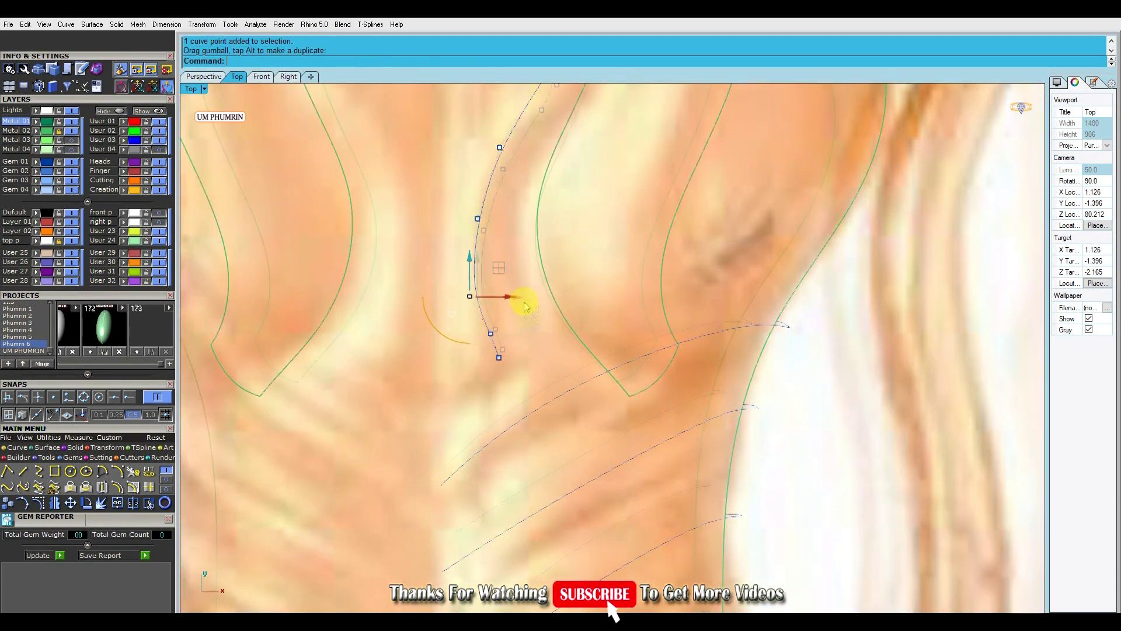
scroll(521, 298, "down", 3)
left_click(498, 256)
scroll(554, 234, "down", 3)
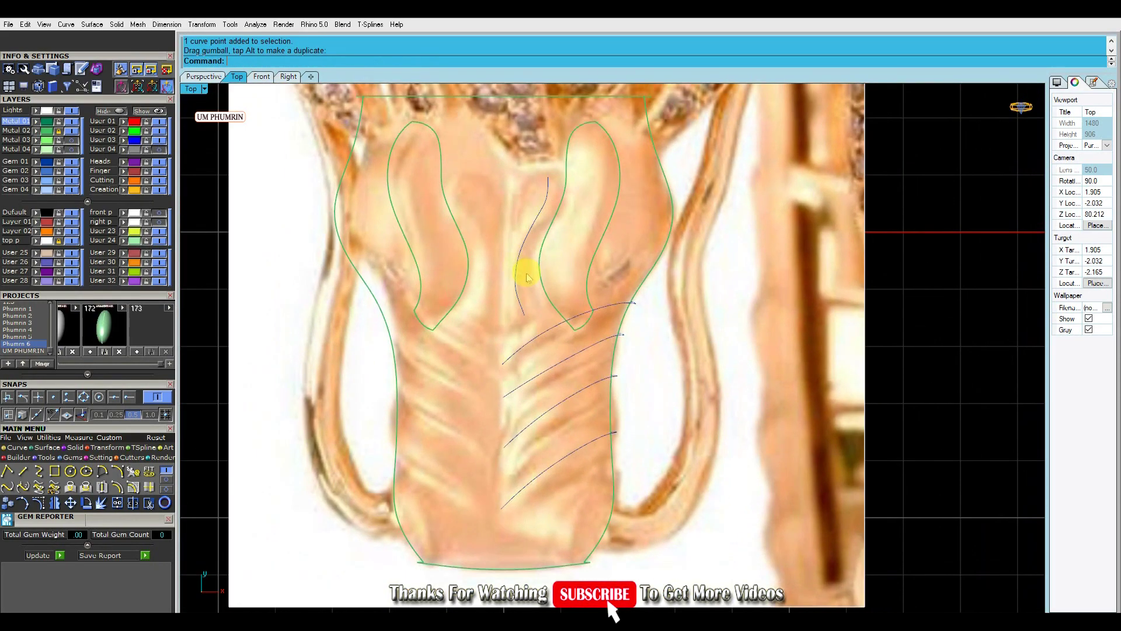
scroll(513, 307, "up", 3)
scroll(513, 292, "up", 2)
Offset the central curve to both sides and loft the three curves into a ridge strip.
type("ff")
key("Return")
left_click(528, 275)
left_click(522, 259)
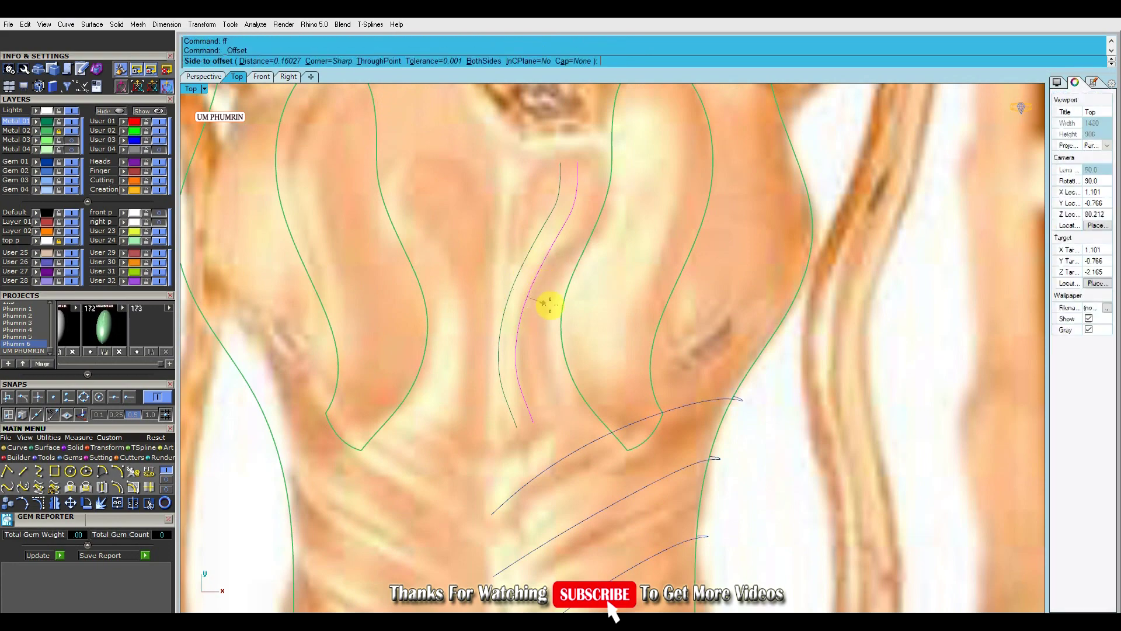
scroll(517, 257, "down", 3)
scroll(500, 182, "up", 3)
key("Return")
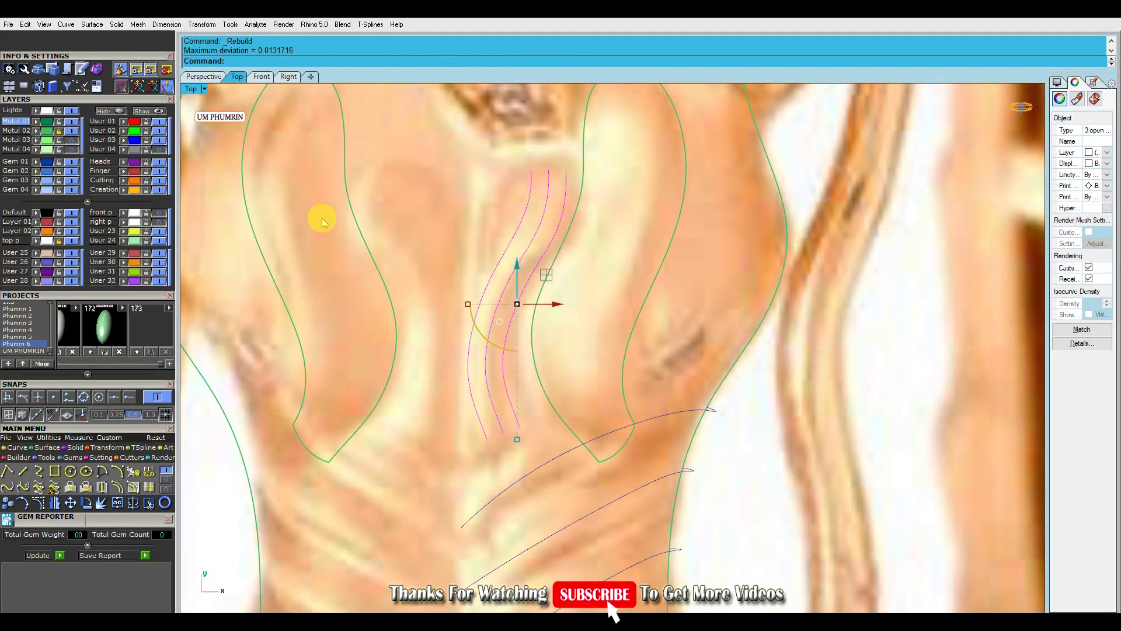
type("Lo")
key("Return")
Assign the new ridge strip to the green User 02 layer.
left_click(203, 77)
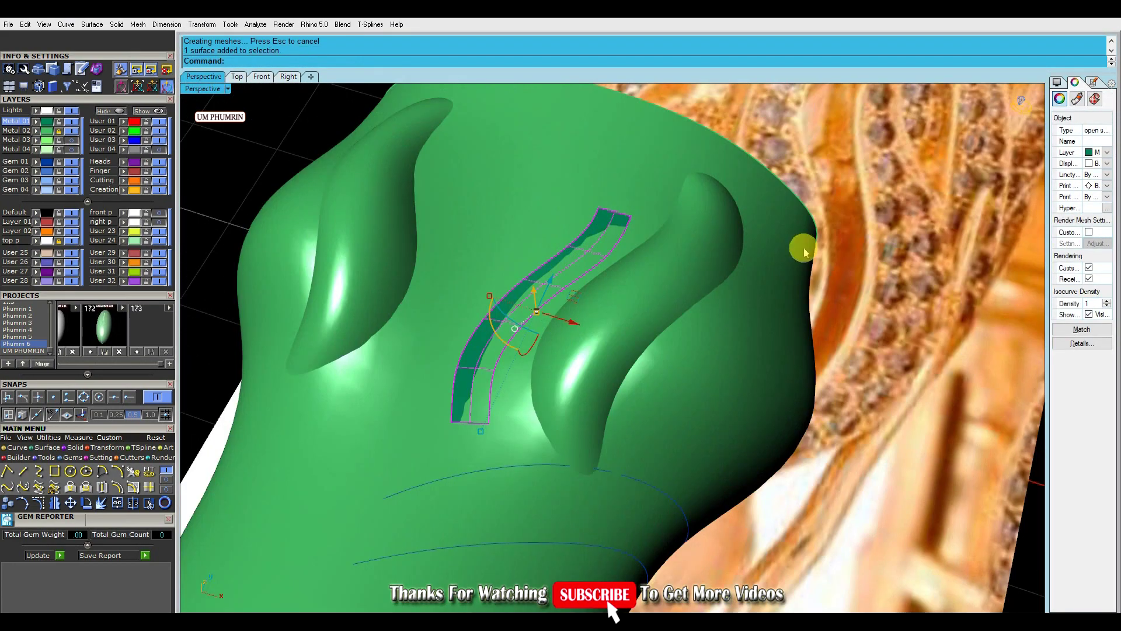
left_click(290, 142)
scroll(611, 212, "up", 3)
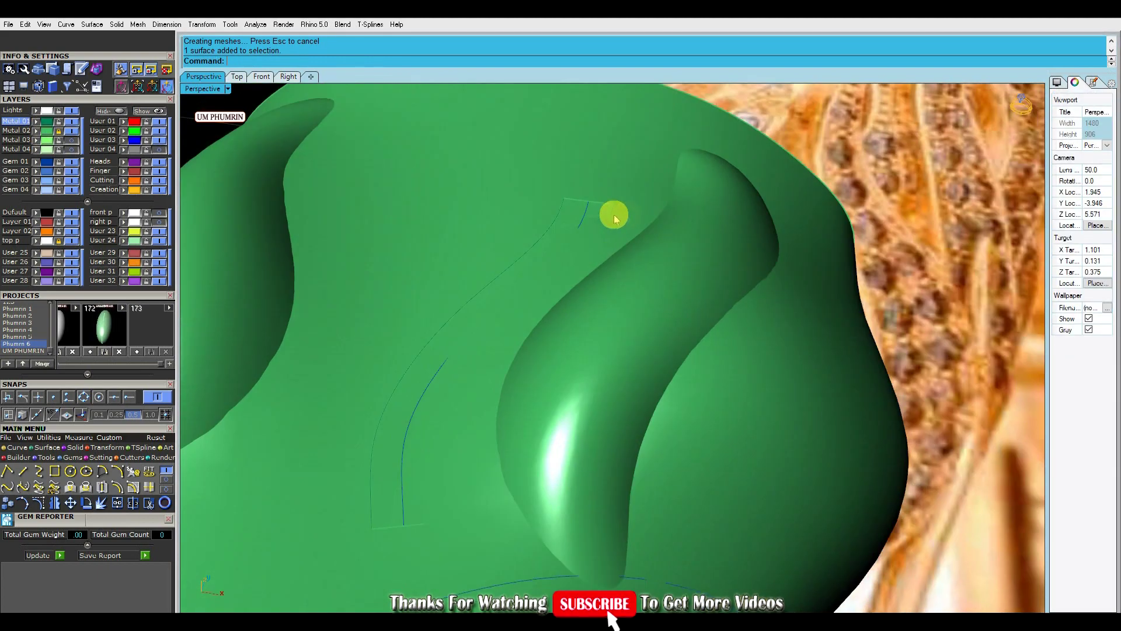
left_click(588, 208)
left_click(671, 237)
scroll(578, 287, "down", 2)
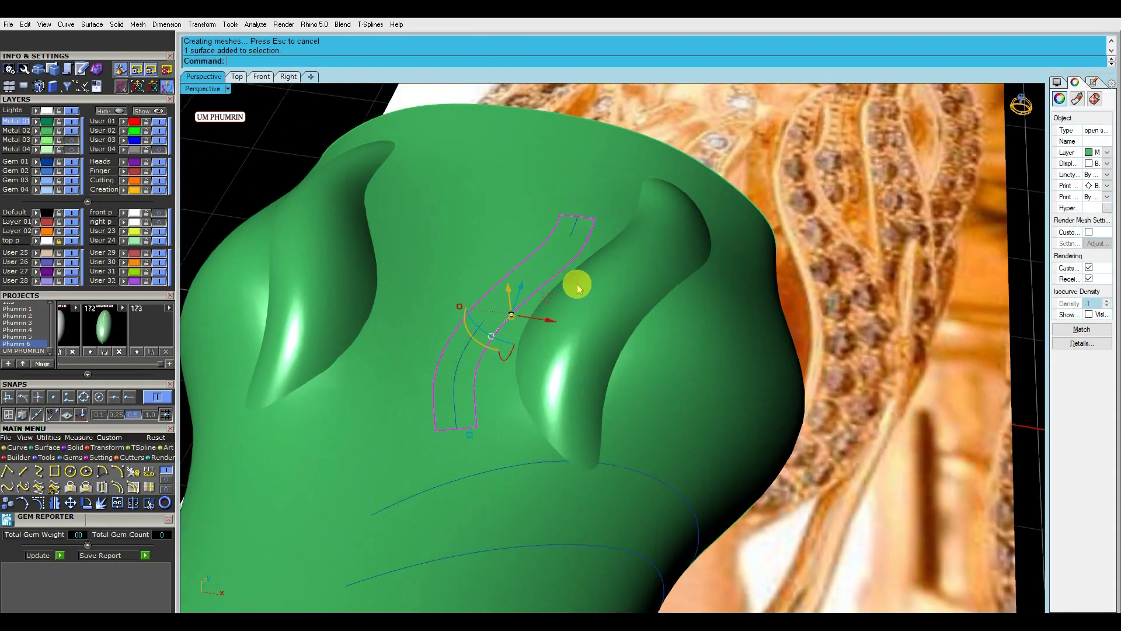
left_click(576, 258)
right_click_drag(575, 258, 608, 225)
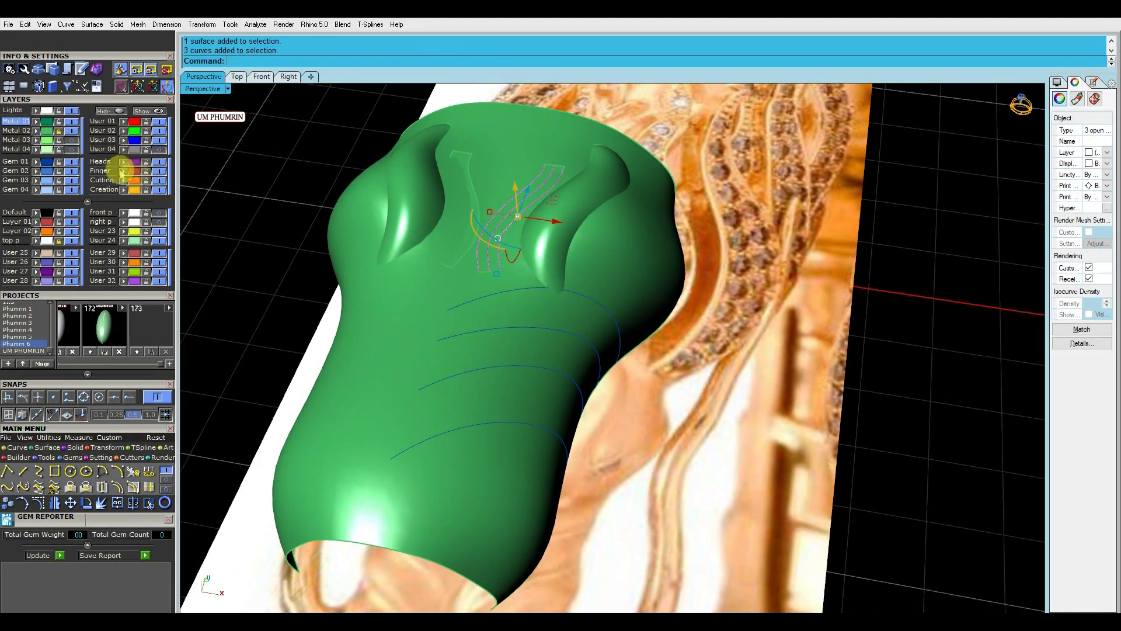
left_click(126, 135)
scroll(513, 201, "up", 2)
mouse_move(513, 200)
right_mouse_down()
mouse_move(535, 142)
mouse_move(527, 195)
right_mouse_up()
In Top view, turn on the strip curve's control points and select one.
key("ctrl+F1")
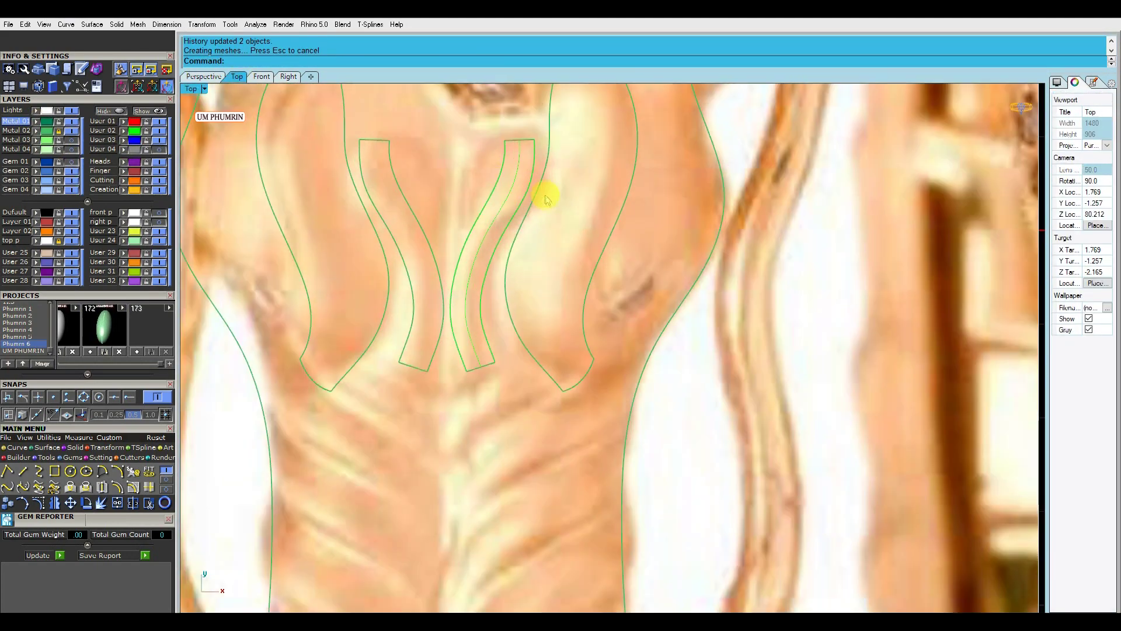
key("F10")
left_click(497, 188)
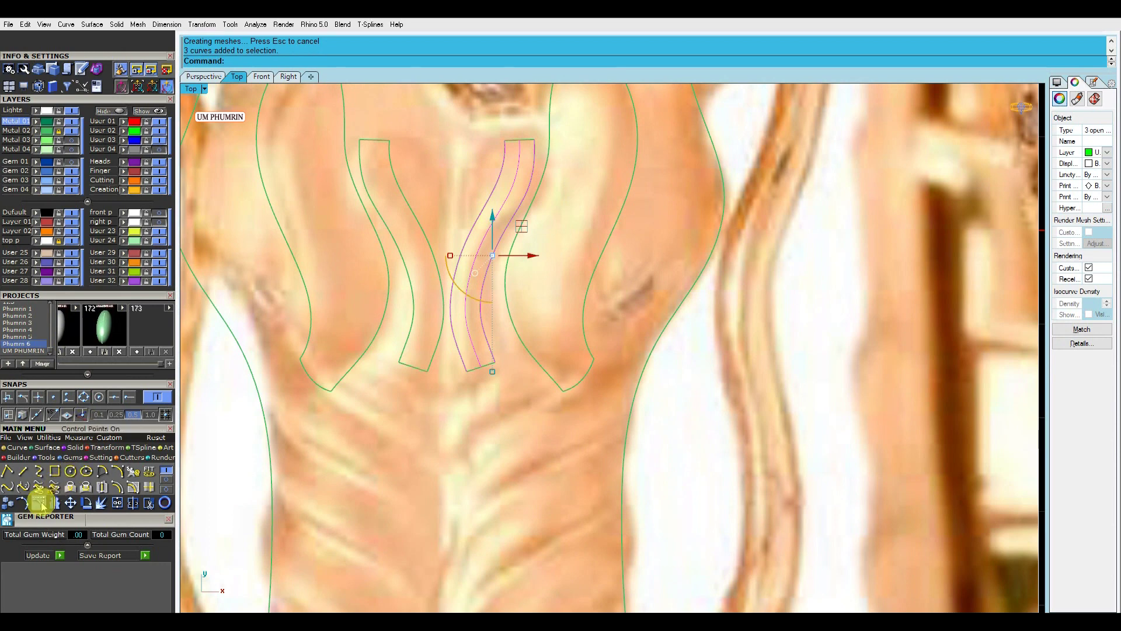
Window-select the central ridge strip's control points and drag one to reshape the curve.
scroll(505, 233, "up", 2)
right_click_drag(472, 173, 462, 220)
left_click_drag(437, 170, 507, 238)
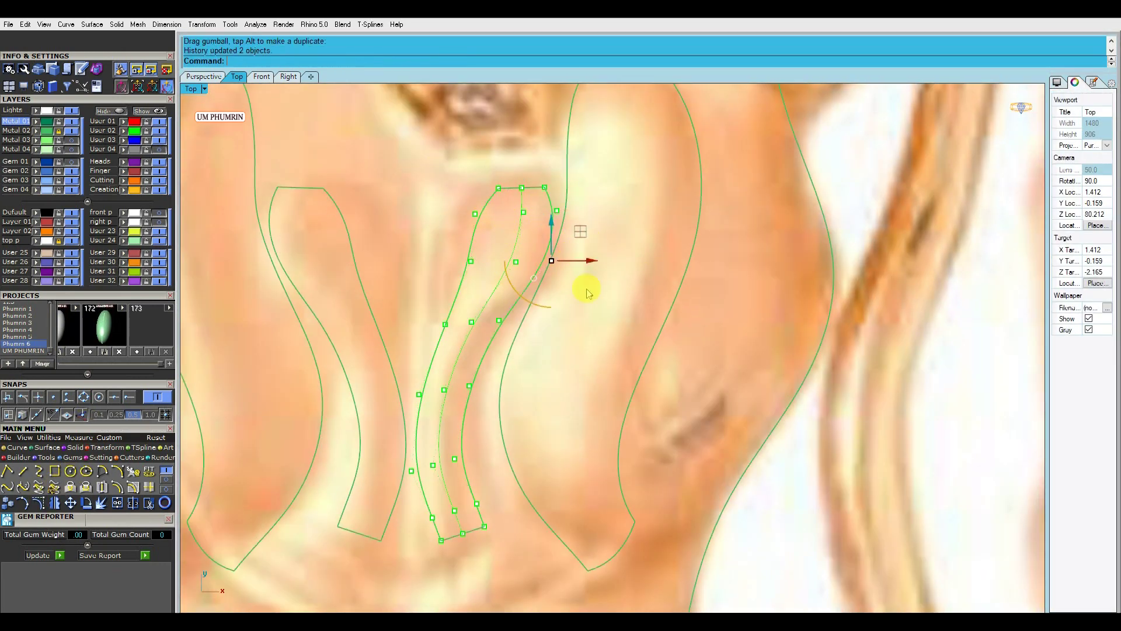
right_click_drag(584, 271, 589, 284)
left_click(538, 281)
scroll(543, 269, "down", 3)
scroll(425, 374, "up", 4)
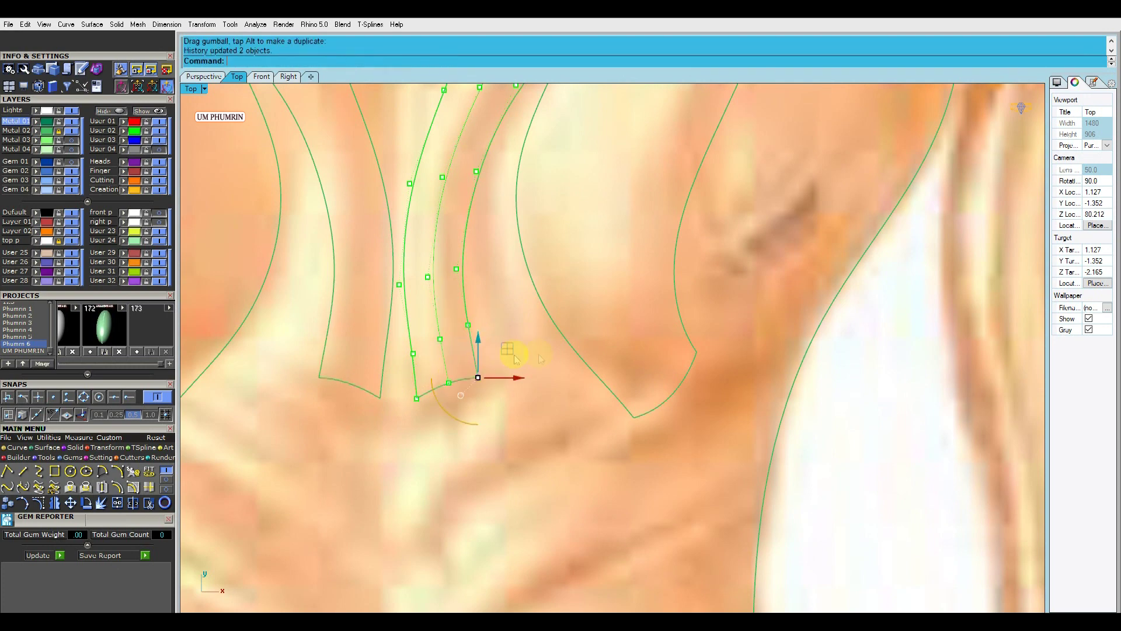
scroll(503, 362, "up", 2)
scroll(487, 329, "down", 3)
scroll(533, 358, "up", 2)
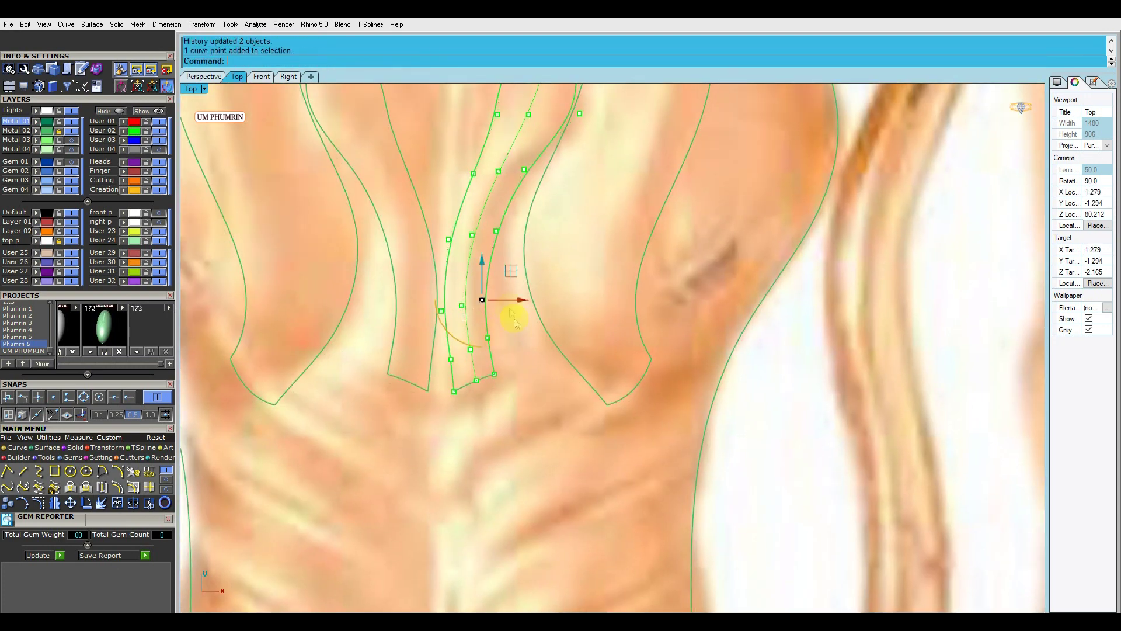
left_click_drag(501, 313, 537, 333)
Nudge the strip's upper-left and left points to round its top into a hook.
scroll(538, 333, "up", 2)
scroll(533, 264, "down", 3)
scroll(520, 193, "up", 2)
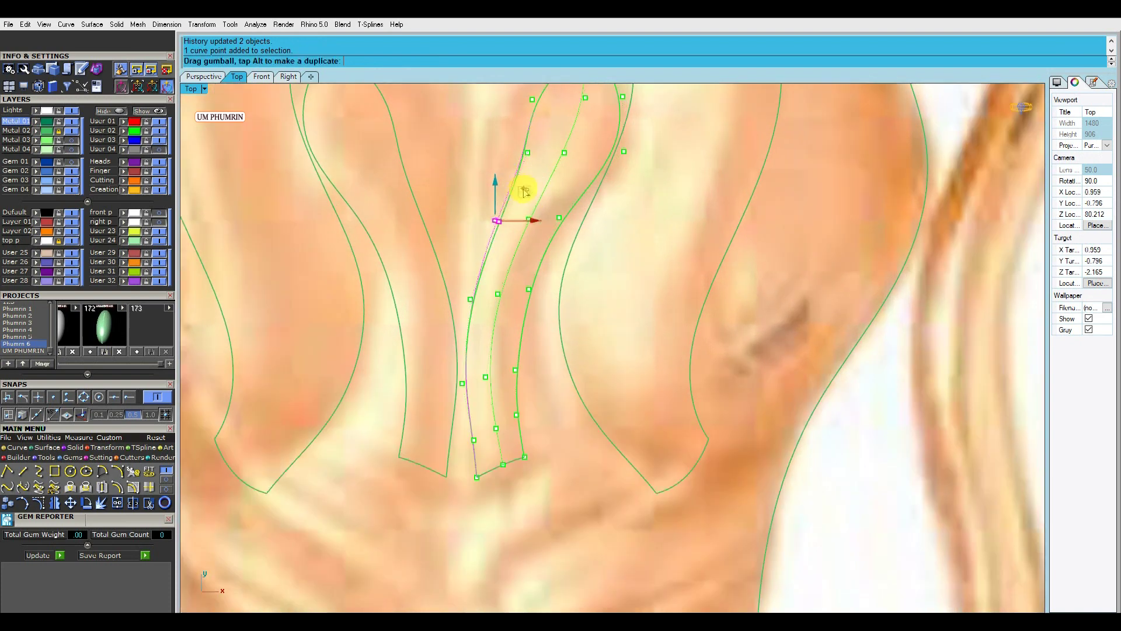
scroll(523, 267, "up", 1)
left_click_drag(560, 188, 531, 170)
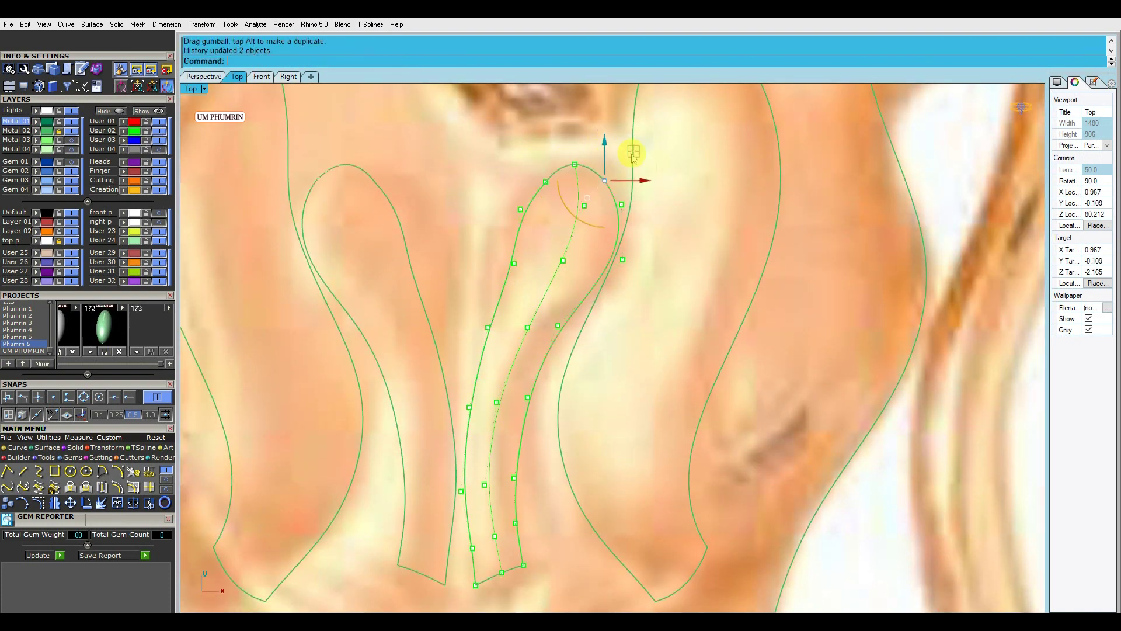
scroll(633, 156, "down", 3)
scroll(525, 213, "up", 3)
left_click(515, 203)
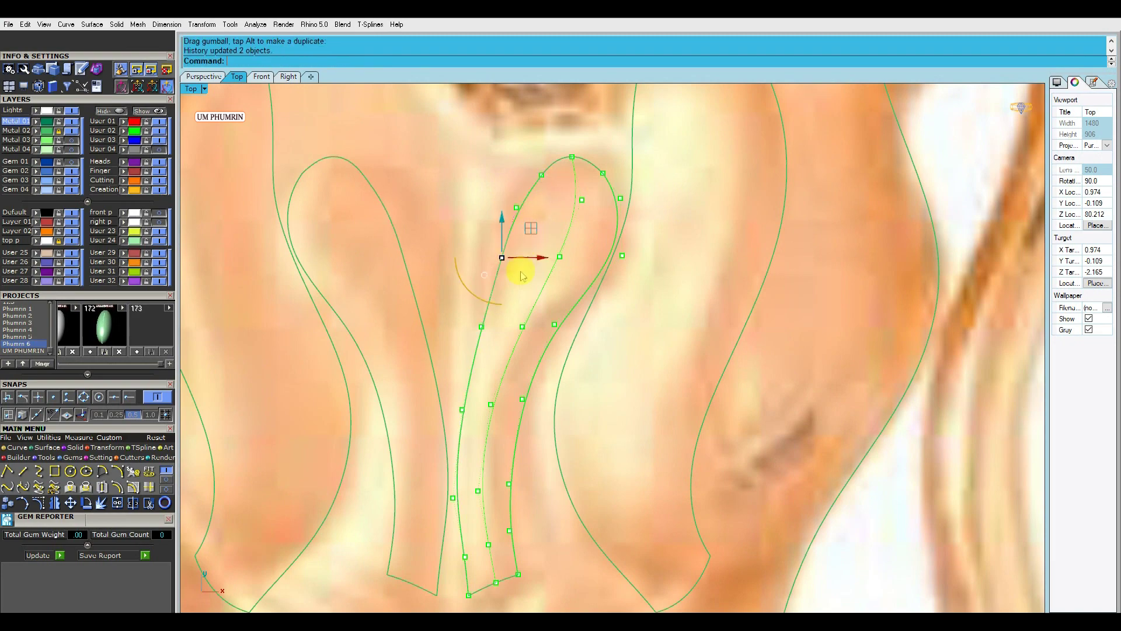
scroll(549, 250, "down", 3)
left_click(513, 290)
scroll(600, 306, "down", 5)
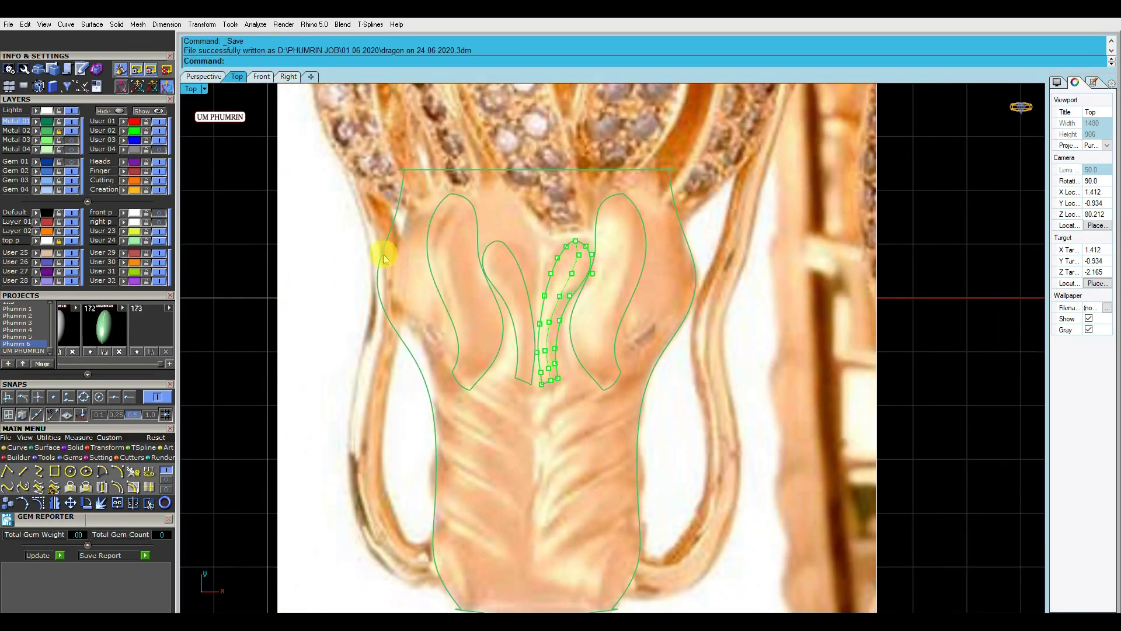
Save the model as dragon on 24 06 2020.3dm and pick a point at the strip's tip.
key("ctrl+s")
mouse_move(594, 318)
right_mouse_down()
mouse_move(491, 215)
mouse_move(629, 288)
right_mouse_up()
scroll(630, 288, "up", 3)
left_click(678, 221)
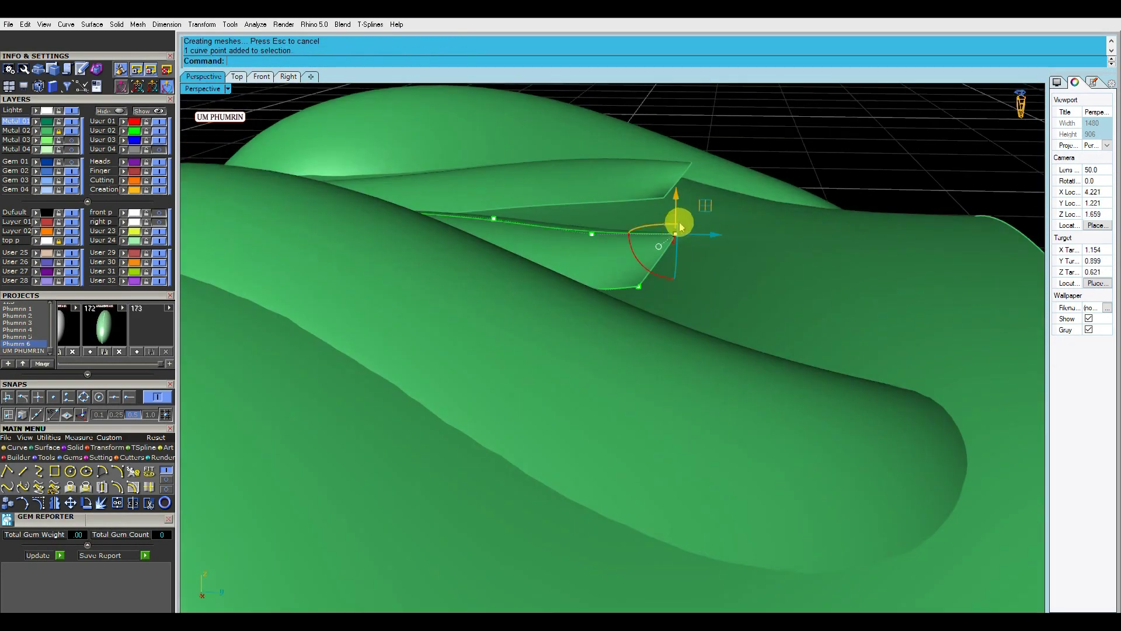
Dismiss the McNeel crash error report with Don't Send and return to the model.
scroll(677, 239, "up", 2)
scroll(701, 245, "down", 3)
scroll(712, 243, "up", 4)
mouse_move(702, 236)
right_mouse_down()
mouse_move(746, 218)
mouse_move(771, 230)
mouse_move(753, 205)
right_mouse_up()
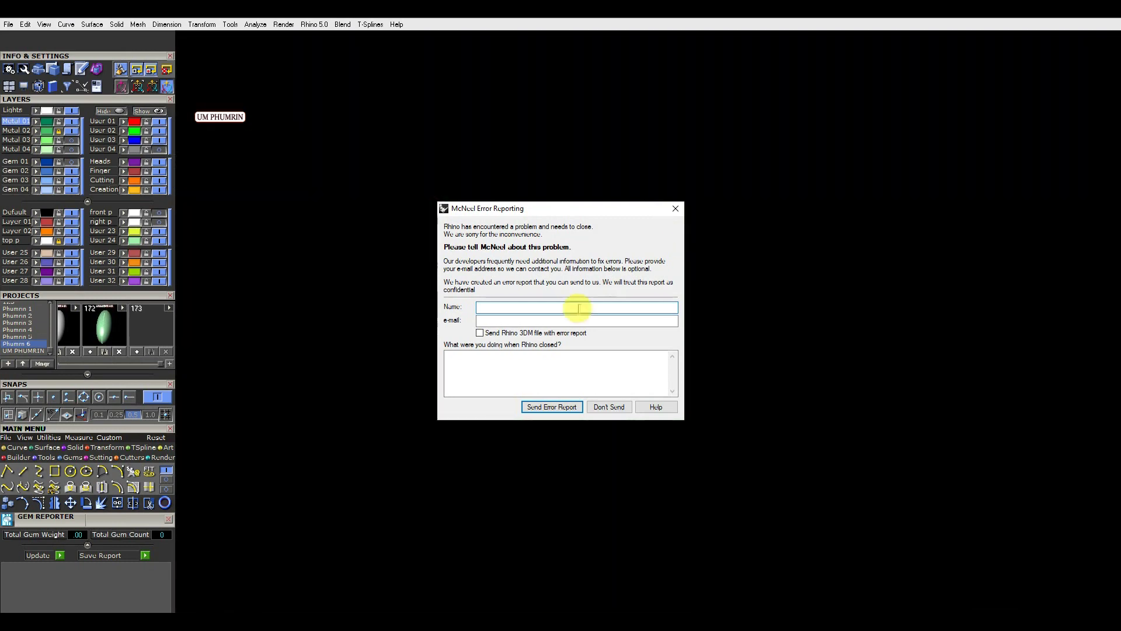
left_click(609, 407)
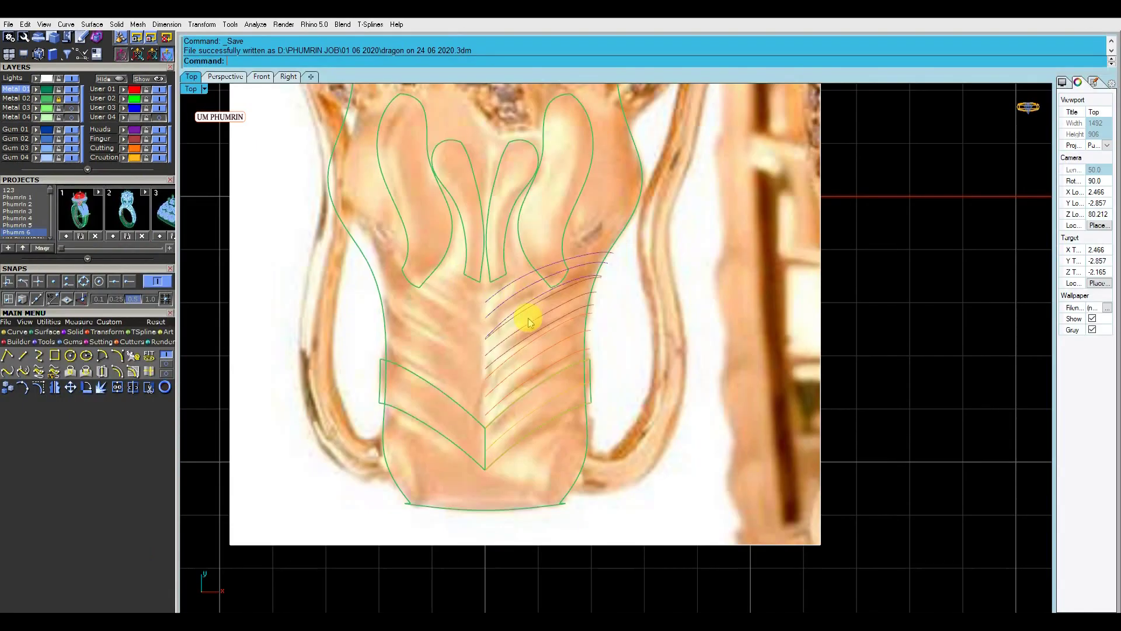
scroll(530, 313, "up", 3)
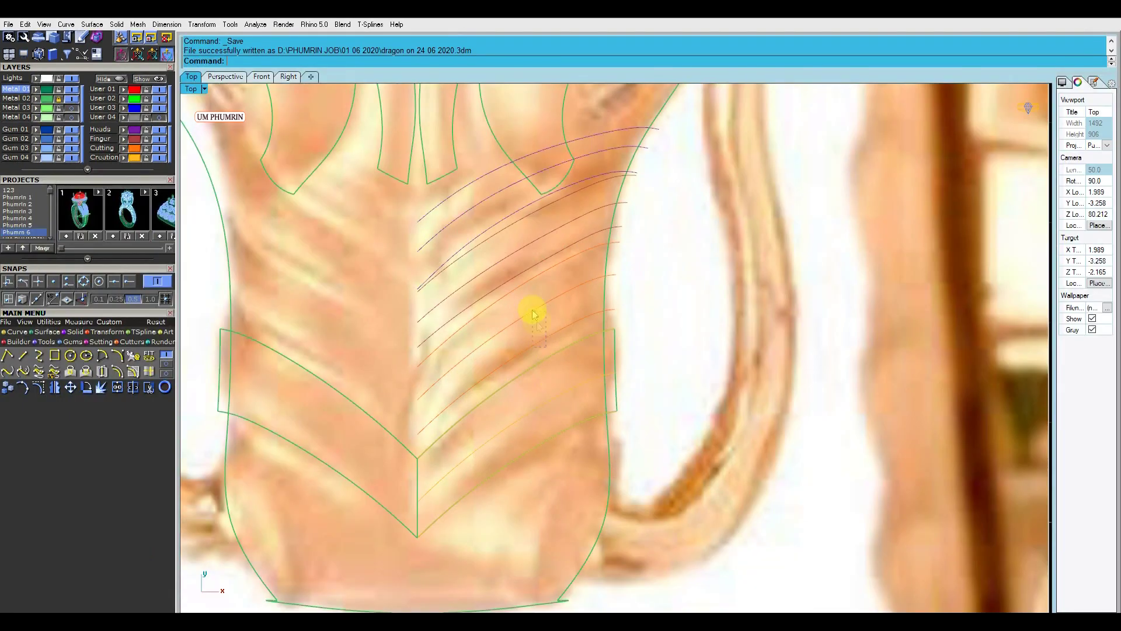
Drag a chevron curve in Perspective so the lofted scale bands on the neck update.
left_click(551, 343)
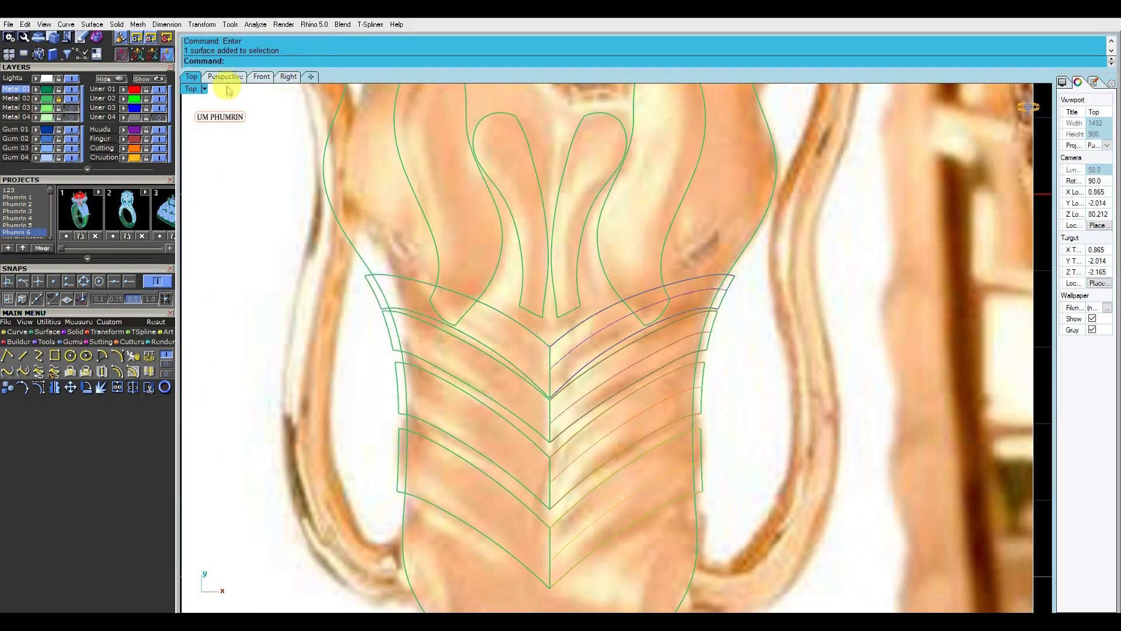
left_click(225, 77)
mouse_move(551, 383)
right_mouse_down()
mouse_move(473, 257)
mouse_move(407, 243)
mouse_move(552, 223)
right_mouse_up()
left_click_drag(516, 224, 517, 222)
mouse_move(517, 222)
right_mouse_down()
mouse_move(658, 338)
mouse_move(628, 290)
mouse_move(574, 245)
mouse_move(744, 320)
mouse_move(671, 326)
mouse_move(534, 273)
mouse_move(584, 274)
right_mouse_up()
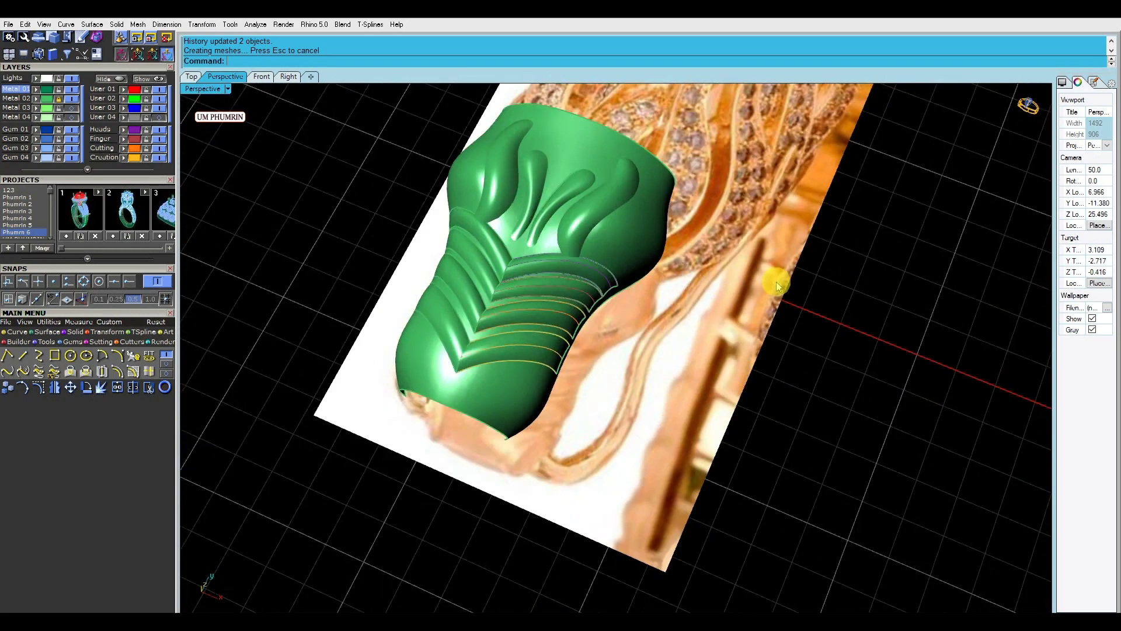
left_click(191, 77)
scroll(546, 351, "down", 3)
scroll(501, 336, "up", 3)
scroll(501, 336, "down", 2)
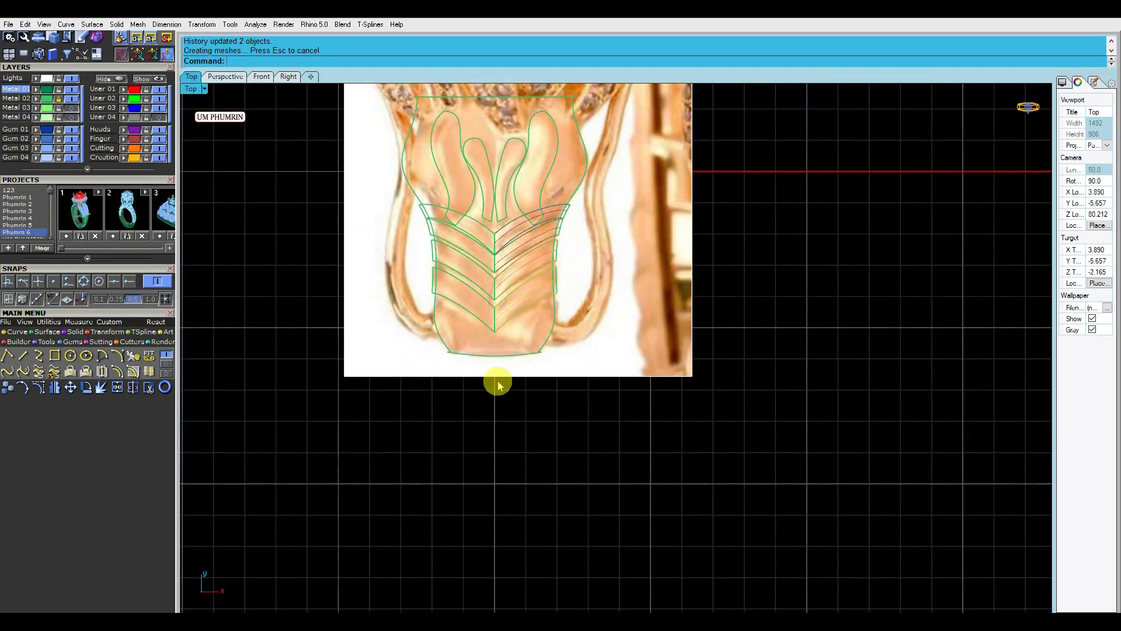
Save the dragon file and orbit close around the green head in Perspective.
key("ctrl+Tab")
key("ctrl+s")
right_click_drag(580, 258, 593, 270)
scroll(531, 366, "up", 3)
scroll(532, 367, "down", 2)
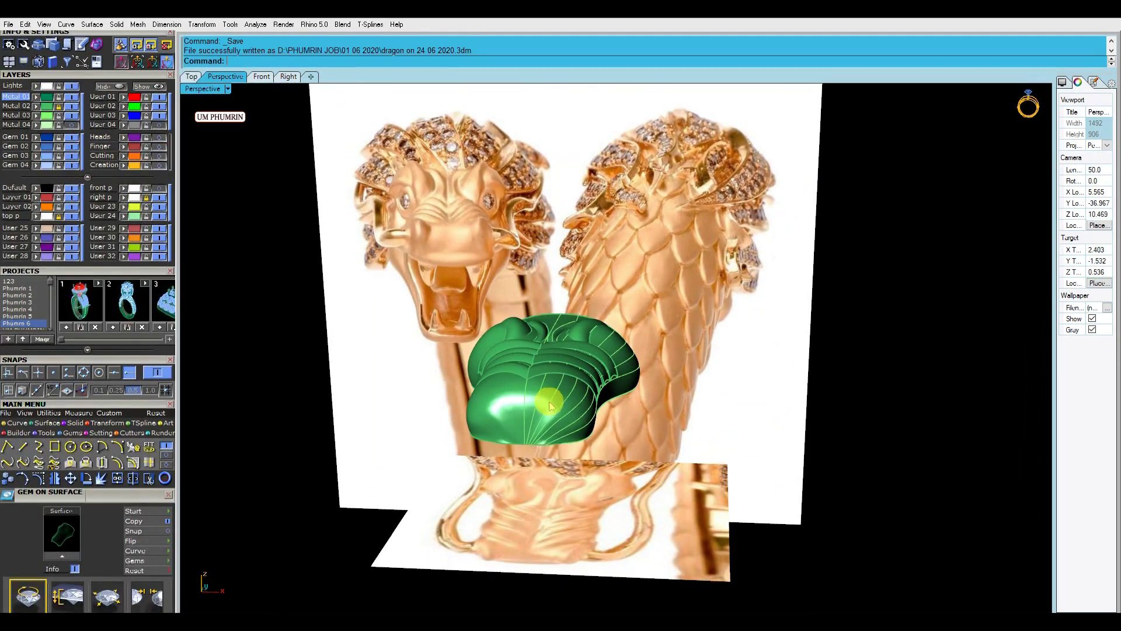
scroll(519, 417, "up", 3)
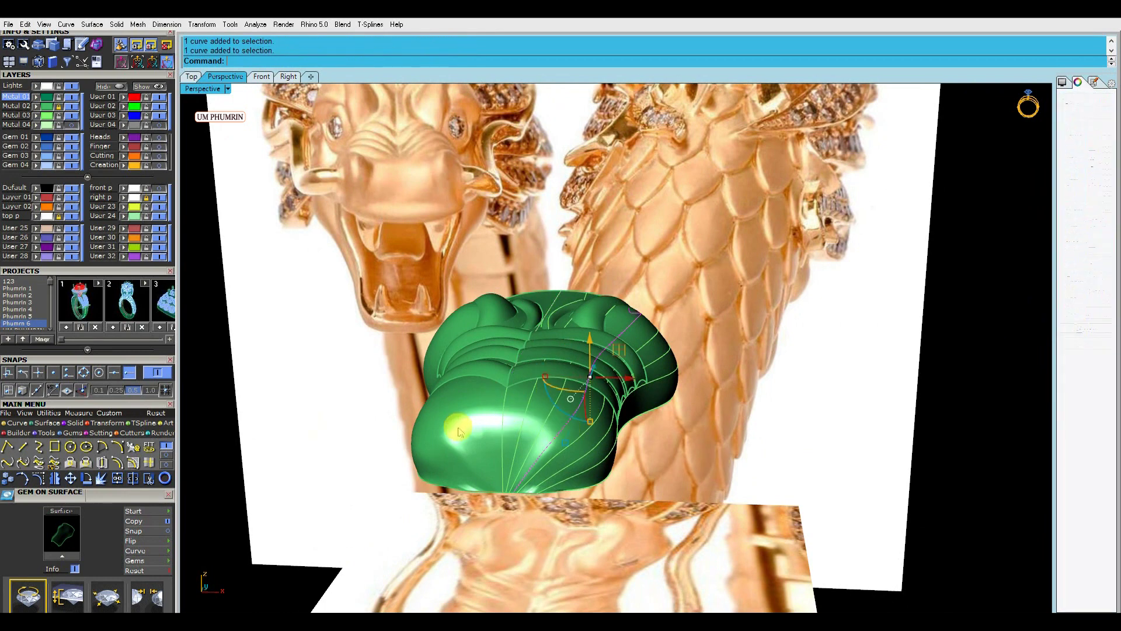
right_click_drag(460, 432, 628, 426)
scroll(558, 406, "up", 3)
mouse_move(559, 406)
right_mouse_down()
mouse_move(828, 368)
mouse_move(782, 317)
mouse_move(593, 367)
mouse_move(663, 363)
mouse_move(603, 460)
mouse_move(613, 476)
mouse_move(647, 309)
right_mouse_up()
Pull a control point on the head's side curve to reshape the head side.
left_click(593, 367)
scroll(647, 310, "up", 3)
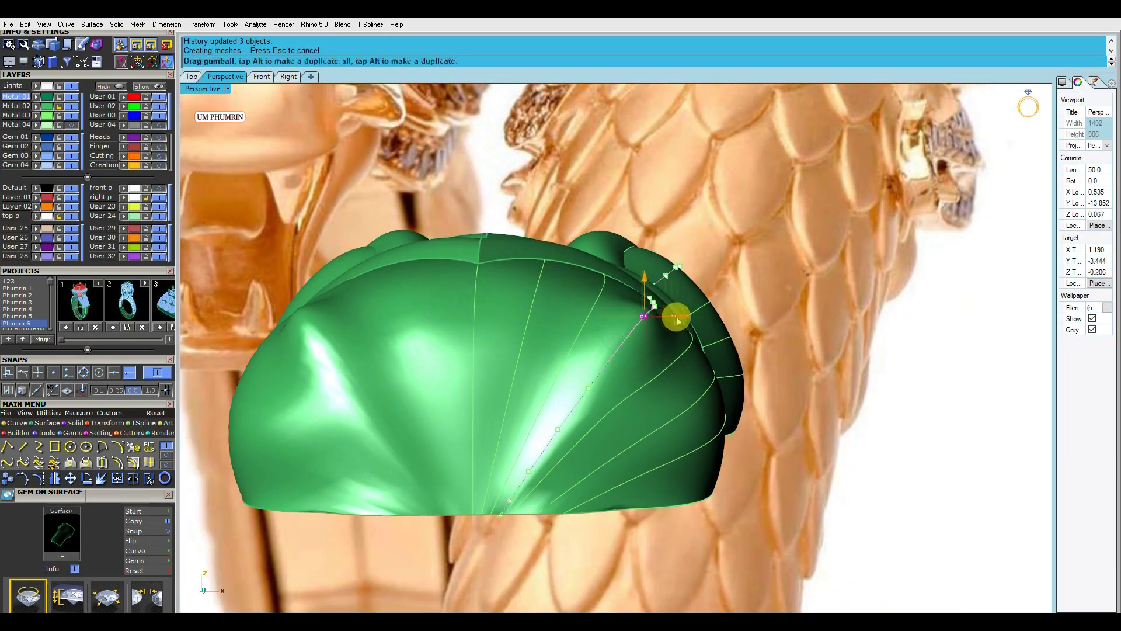
mouse_move(770, 283)
right_mouse_down()
mouse_move(530, 337)
mouse_move(467, 232)
right_mouse_up()
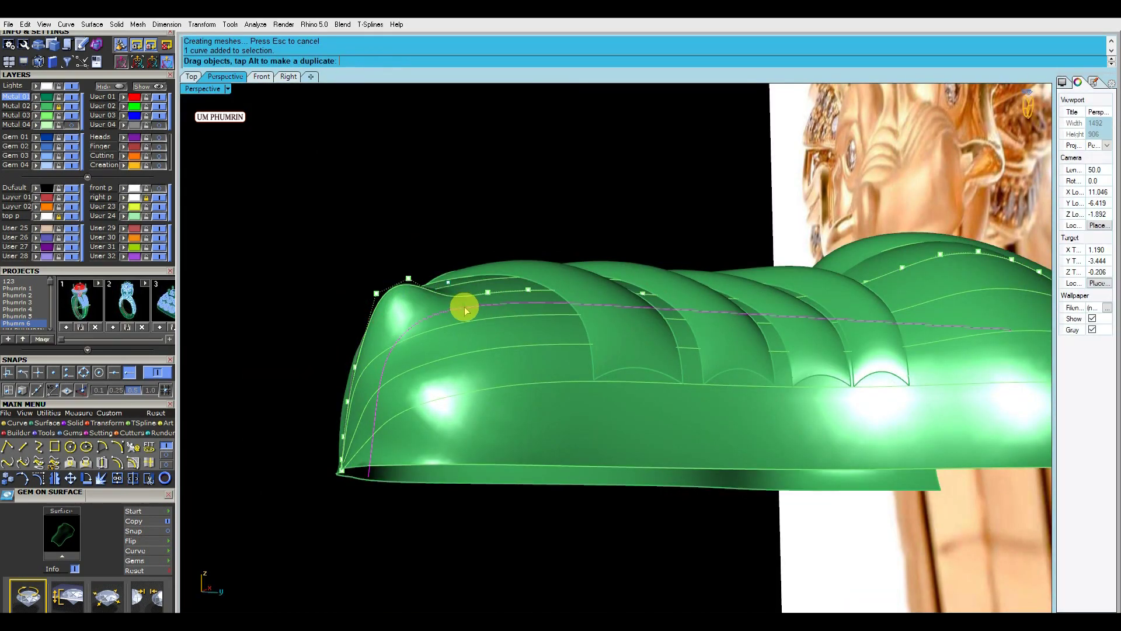
left_click_drag(455, 285, 450, 275)
right_click_drag(449, 275, 422, 239)
mouse_move(527, 211)
right_mouse_down()
mouse_move(676, 383)
mouse_move(625, 368)
mouse_move(741, 325)
mouse_move(739, 341)
mouse_move(573, 402)
right_mouse_up()
left_click(739, 341)
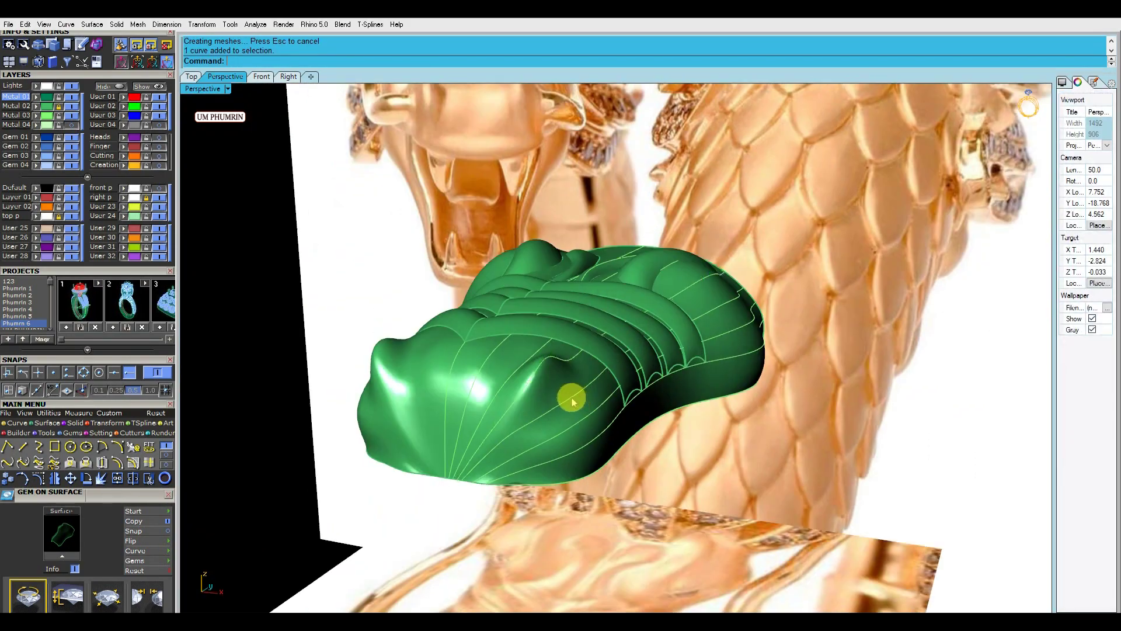
Show the side curve's control points and select another point to adjust.
left_click(53, 478)
mouse_move(581, 350)
right_mouse_down()
mouse_move(588, 333)
mouse_move(587, 388)
right_mouse_up()
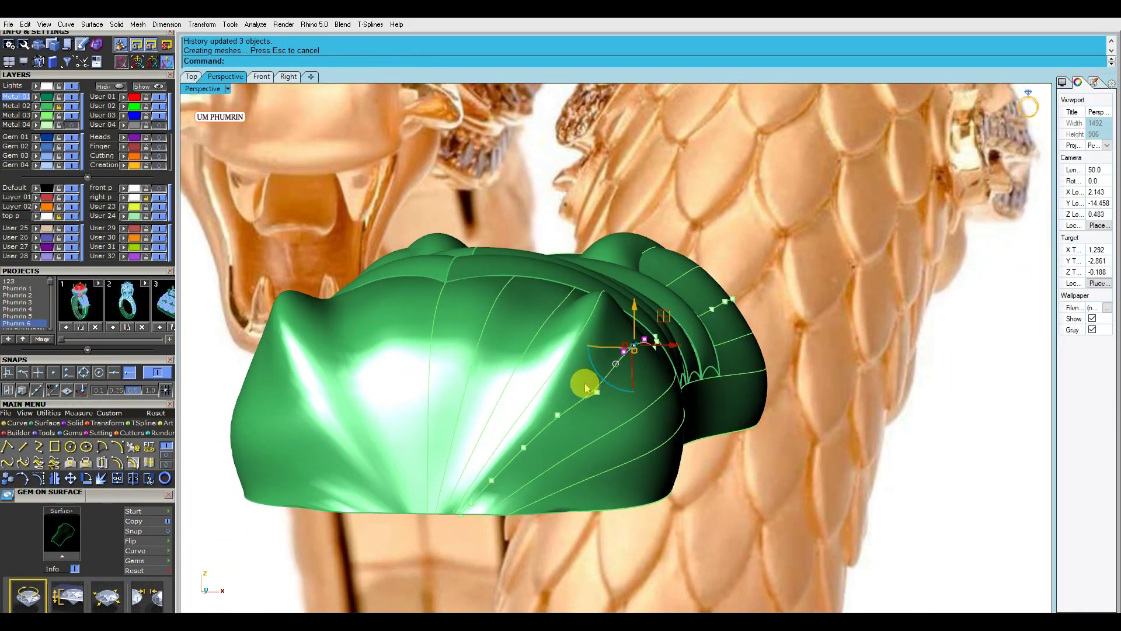
mouse_move(672, 375)
right_mouse_down()
mouse_move(746, 430)
mouse_move(463, 371)
mouse_move(513, 325)
mouse_move(560, 373)
mouse_move(644, 244)
mouse_move(446, 489)
right_mouse_up()
scroll(563, 303, "up", 3)
left_click(566, 341)
mouse_move(621, 365)
right_mouse_down()
mouse_move(671, 246)
mouse_move(738, 281)
mouse_move(665, 299)
right_mouse_up()
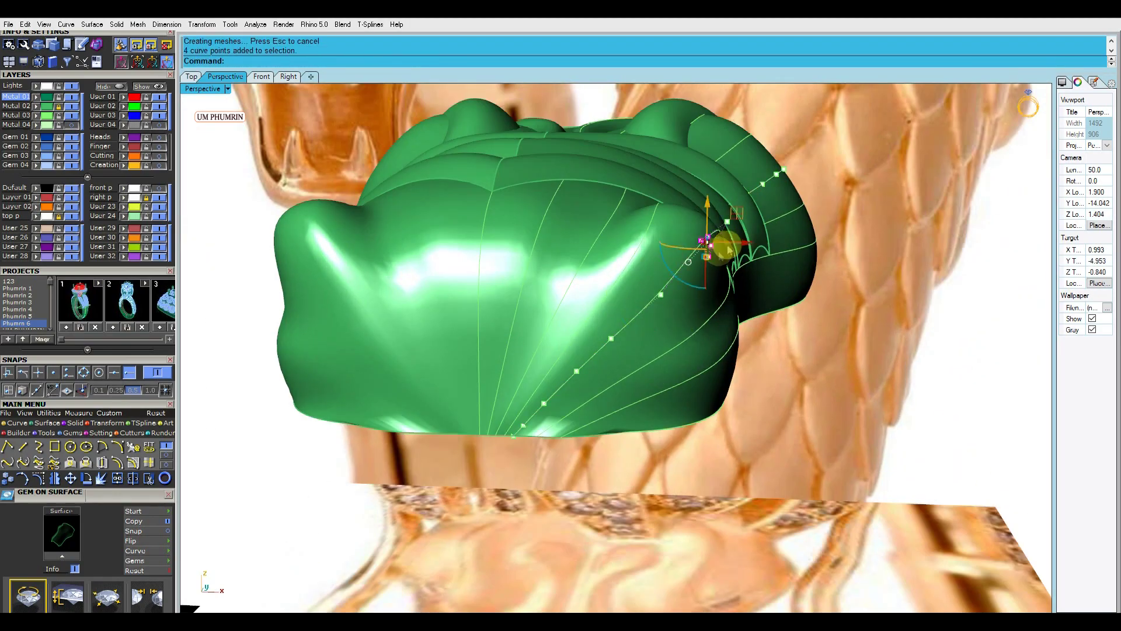
right_click_drag(730, 249, 670, 264)
mouse_move(701, 308)
right_mouse_down()
mouse_move(651, 406)
mouse_move(600, 413)
mouse_move(726, 388)
mouse_move(666, 391)
mouse_move(628, 300)
mouse_move(483, 362)
mouse_move(424, 309)
mouse_move(405, 326)
right_mouse_up()
Select the end points of a head curve, then two jaw-curve points in Right view.
left_click(664, 391)
left_click_drag(405, 326, 388, 371)
scroll(413, 418, "up", 3)
scroll(467, 397, "up", 3)
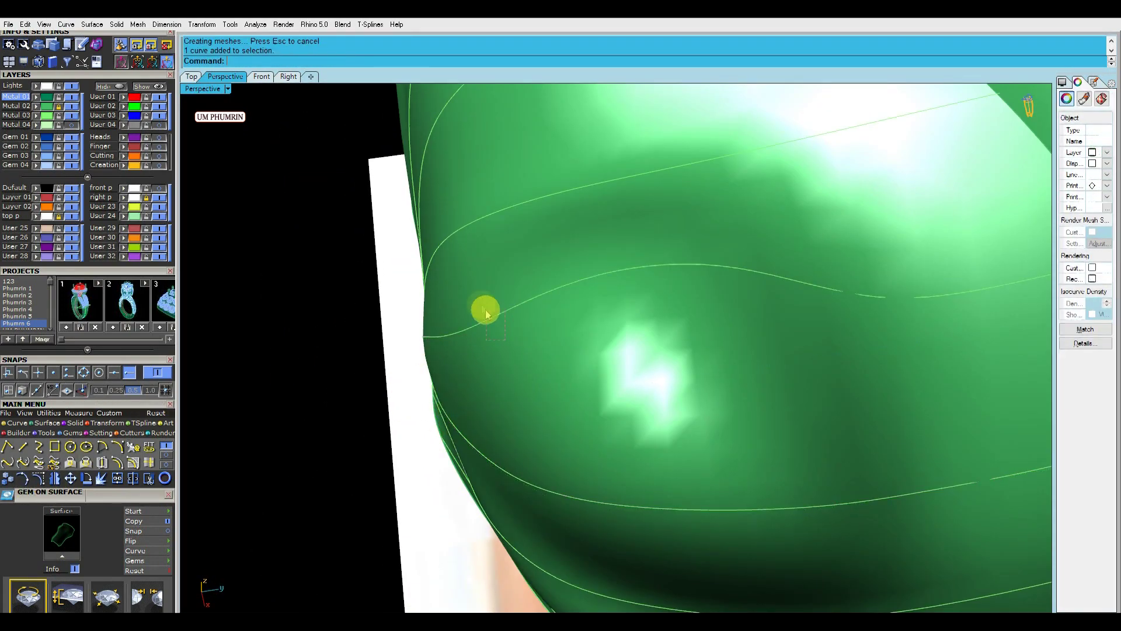
scroll(485, 309, "down", 3)
scroll(458, 343, "up", 3)
scroll(402, 454, "up", 3)
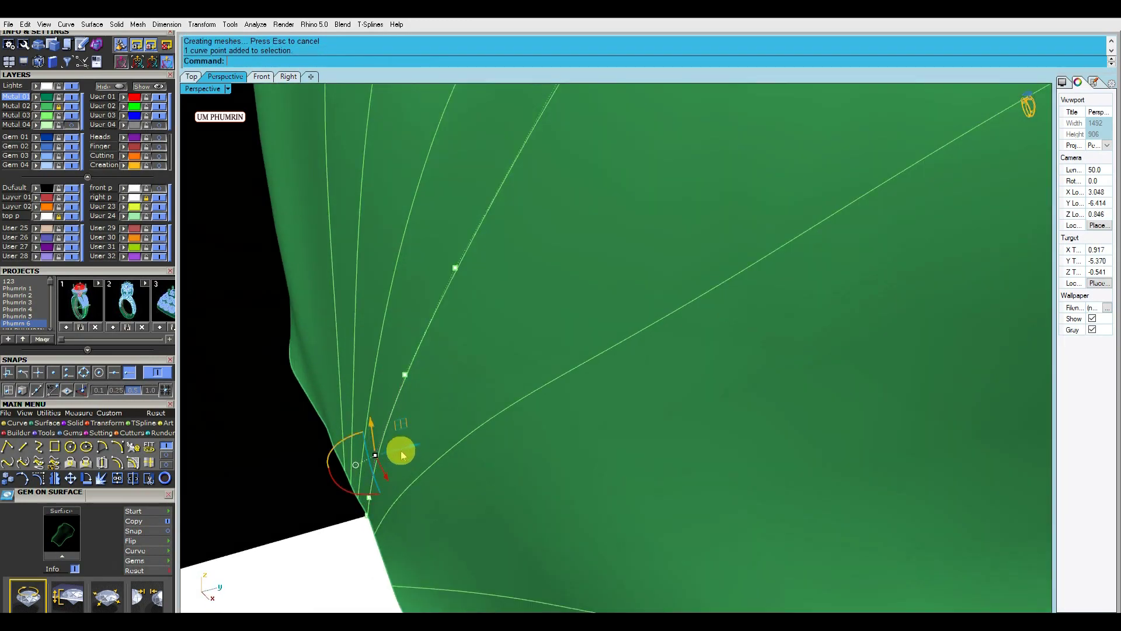
scroll(402, 455, "down", 5)
key("ctrl+Tab")
scroll(516, 334, "up", 5)
left_click(497, 334, "shift")
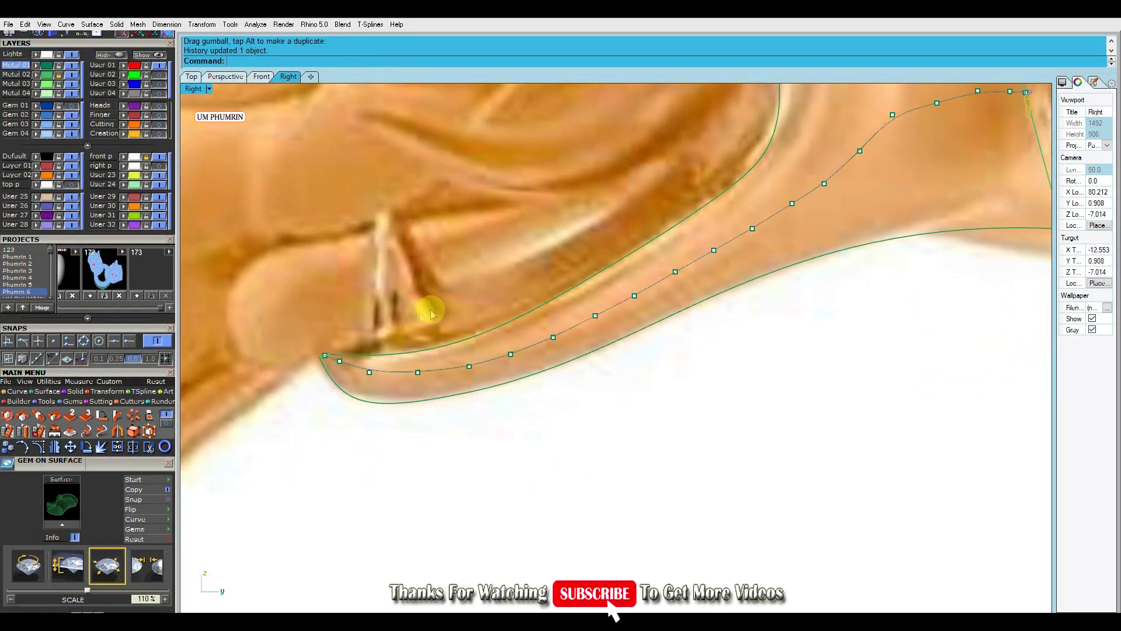
Turn on the lower jaw curve's control points and check the jaw surface in 3D.
scroll(431, 313, "up", 2)
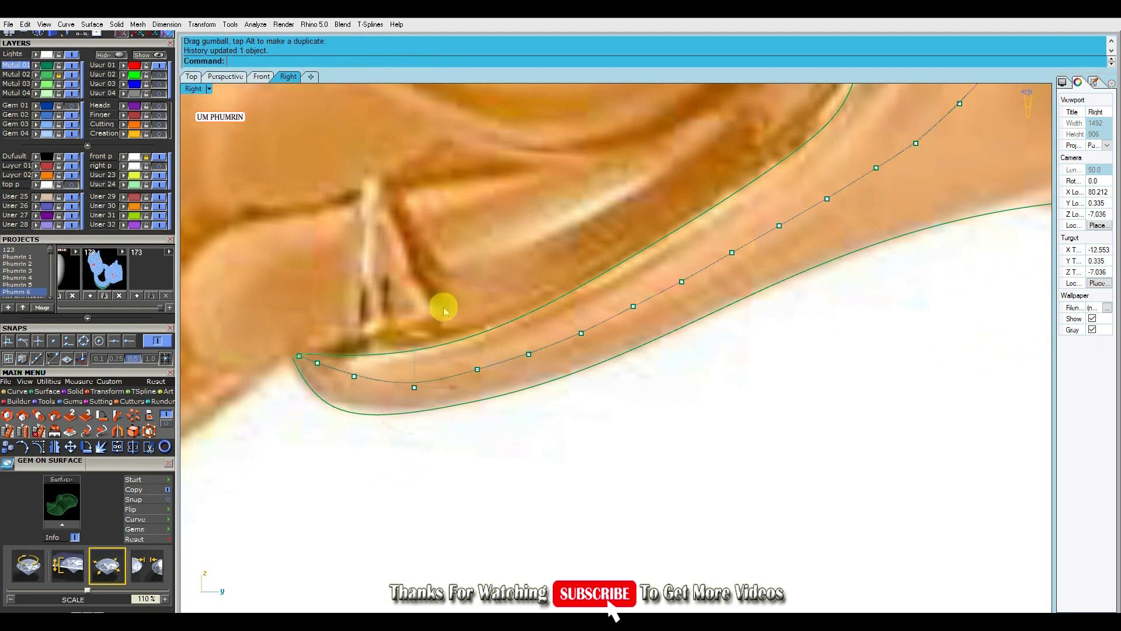
scroll(326, 371, "down", 2)
scroll(438, 321, "up", 2)
left_click(472, 356)
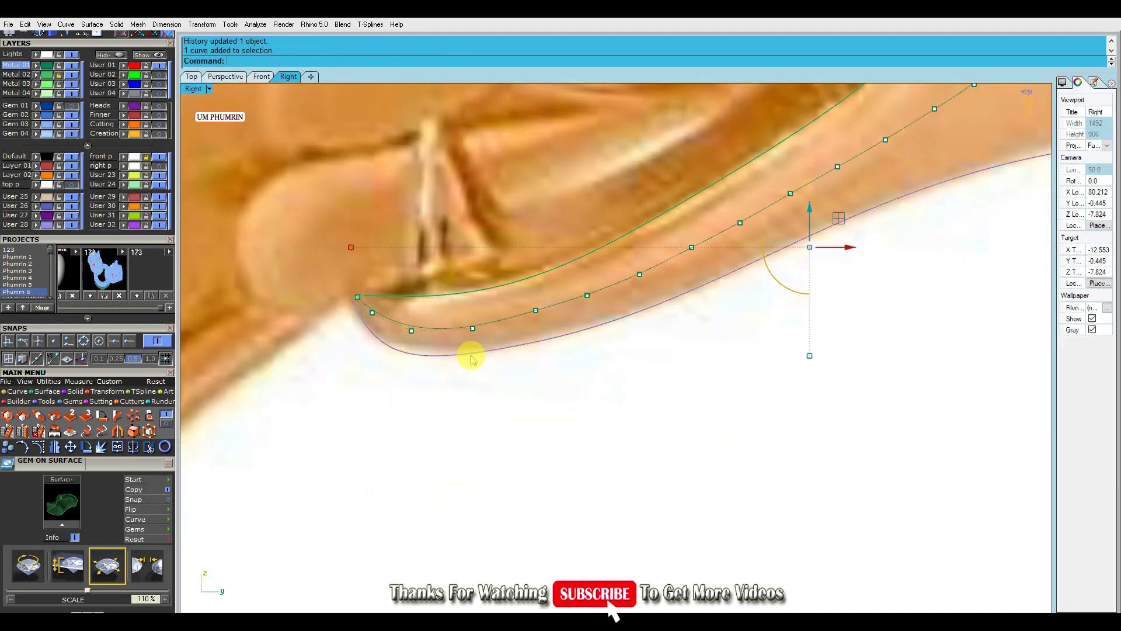
left_click(80, 442)
scroll(453, 374, "down", 3)
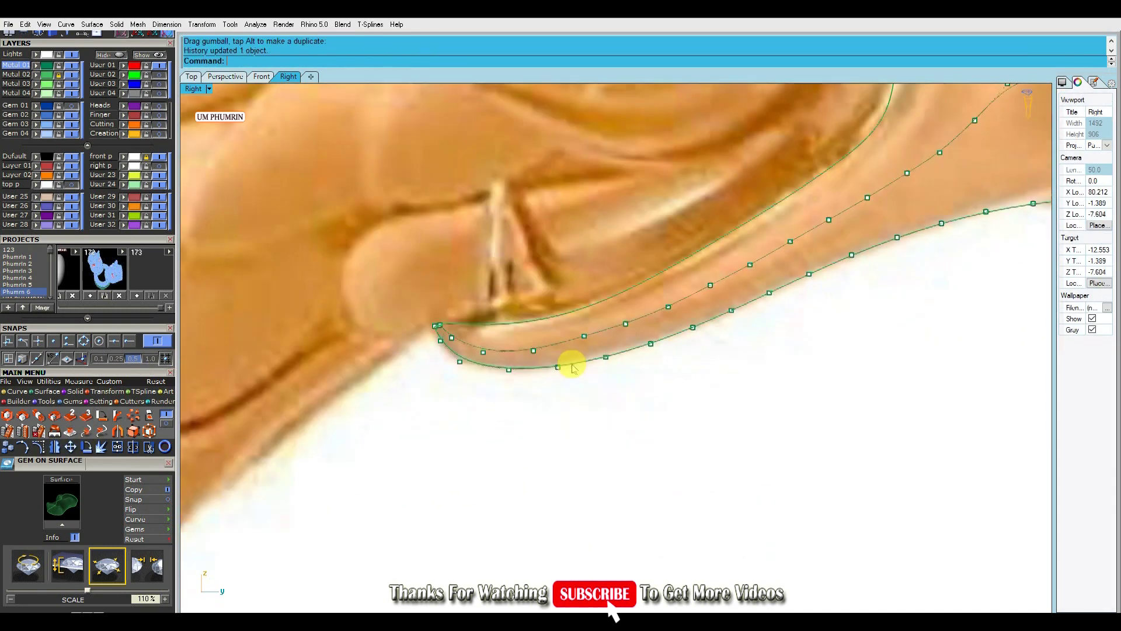
scroll(634, 338, "up", 2)
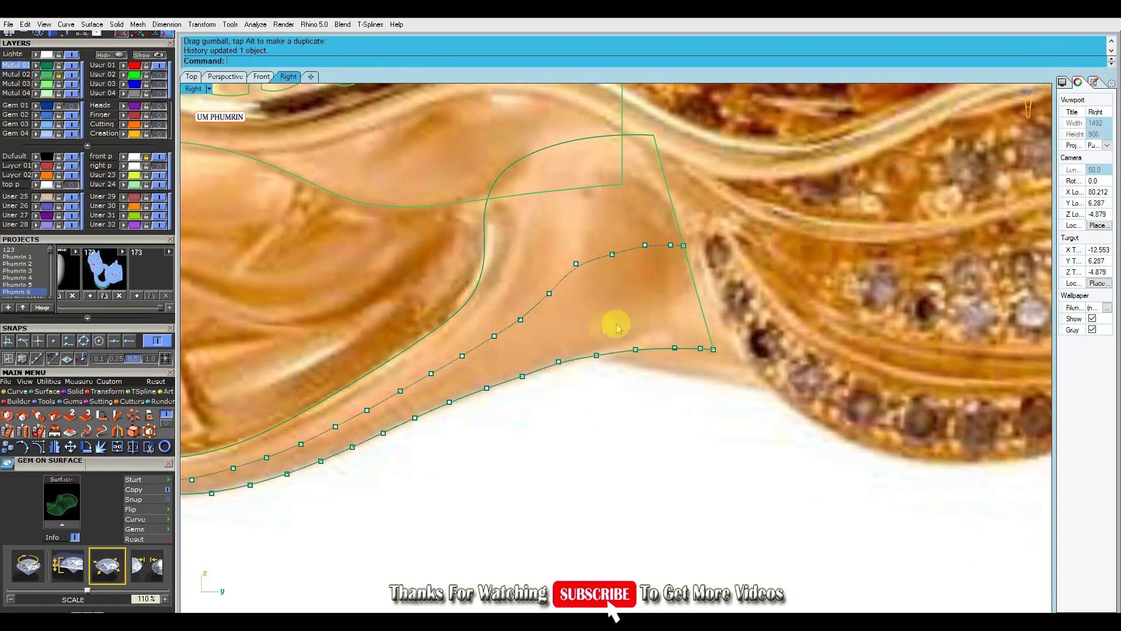
scroll(537, 374, "down", 2)
scroll(588, 328, "down", 2)
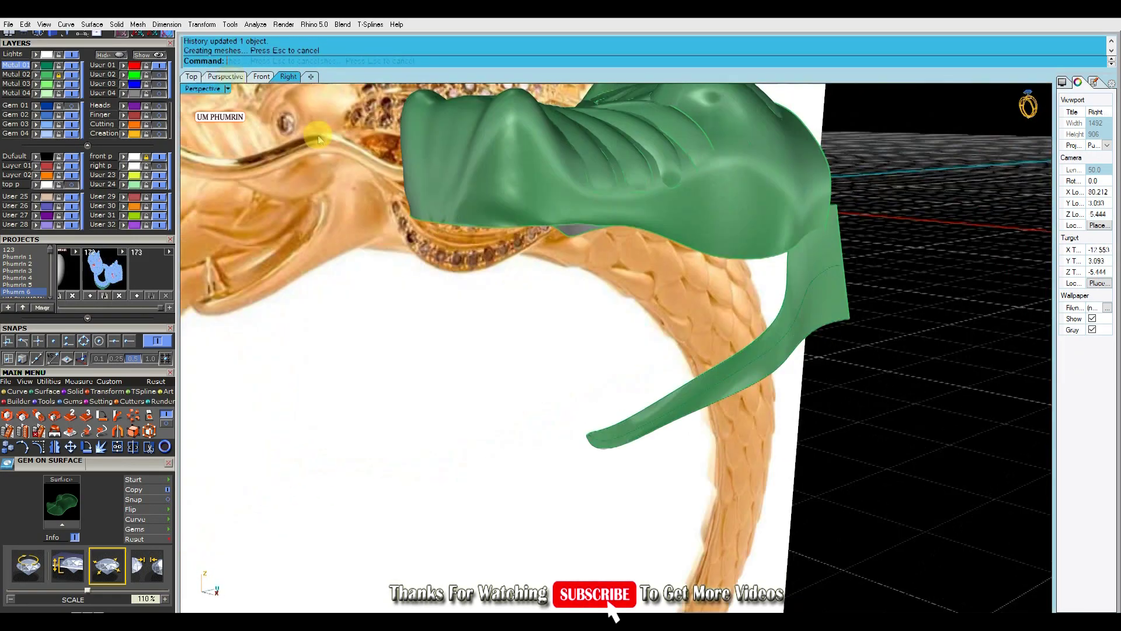
mouse_move(319, 139)
right_mouse_down()
mouse_move(561, 306)
mouse_move(841, 230)
mouse_move(571, 271)
mouse_move(661, 351)
mouse_move(593, 388)
mouse_move(584, 355)
right_mouse_up()
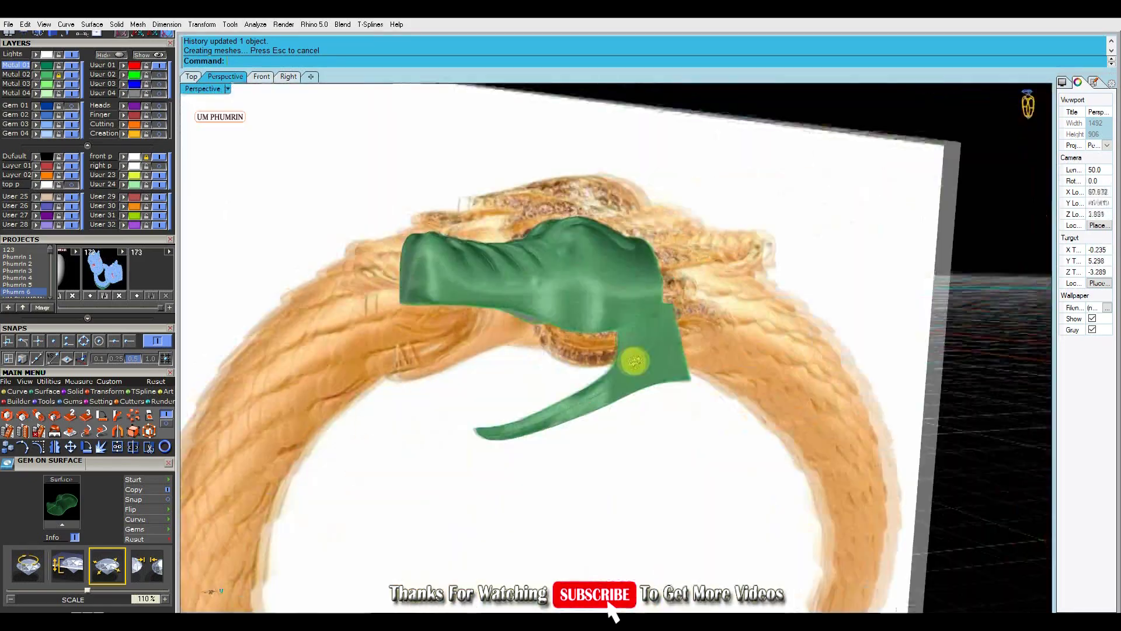
left_click(288, 77)
Show the upper jaw curve's control points with F10 to match the reference jaw line.
right_click_drag(653, 247, 568, 328)
key("F10")
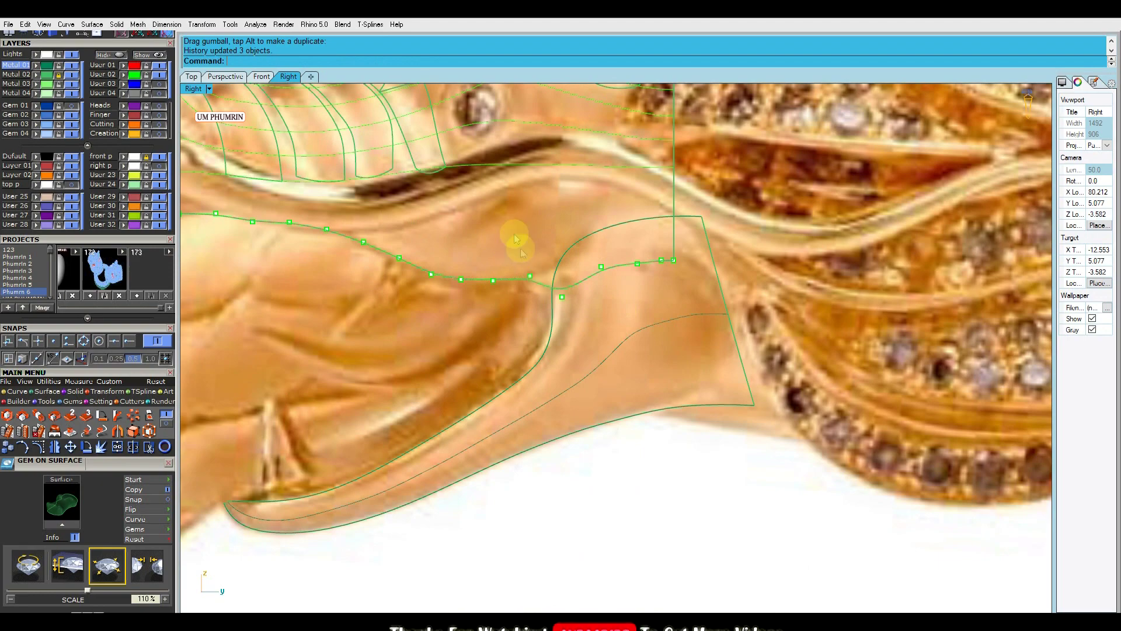
scroll(631, 268, "down", 3)
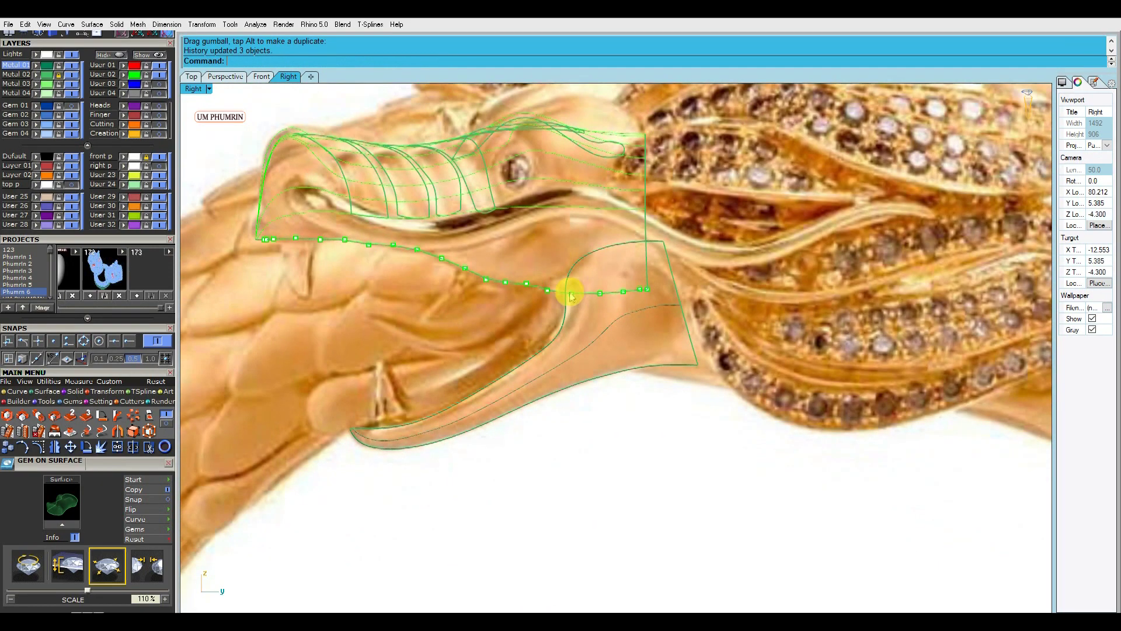
scroll(524, 267, "up", 4)
scroll(537, 286, "down", 5)
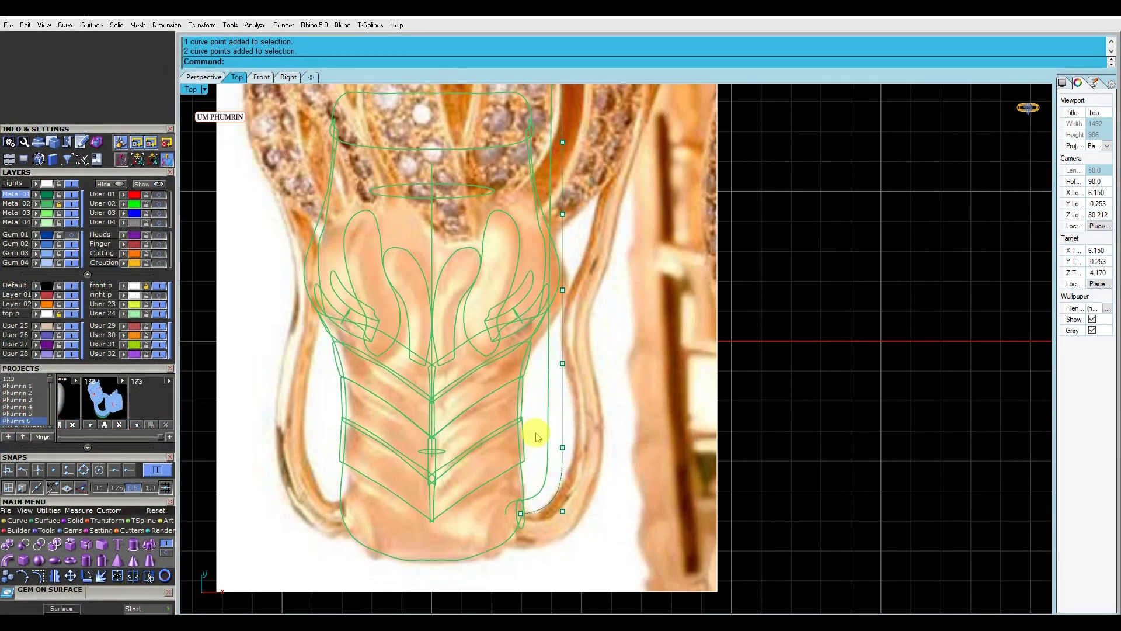
Drag side-curve points to the right toward the reference's outer strand.
scroll(537, 437, "up", 2)
left_click_drag(583, 448, 609, 448)
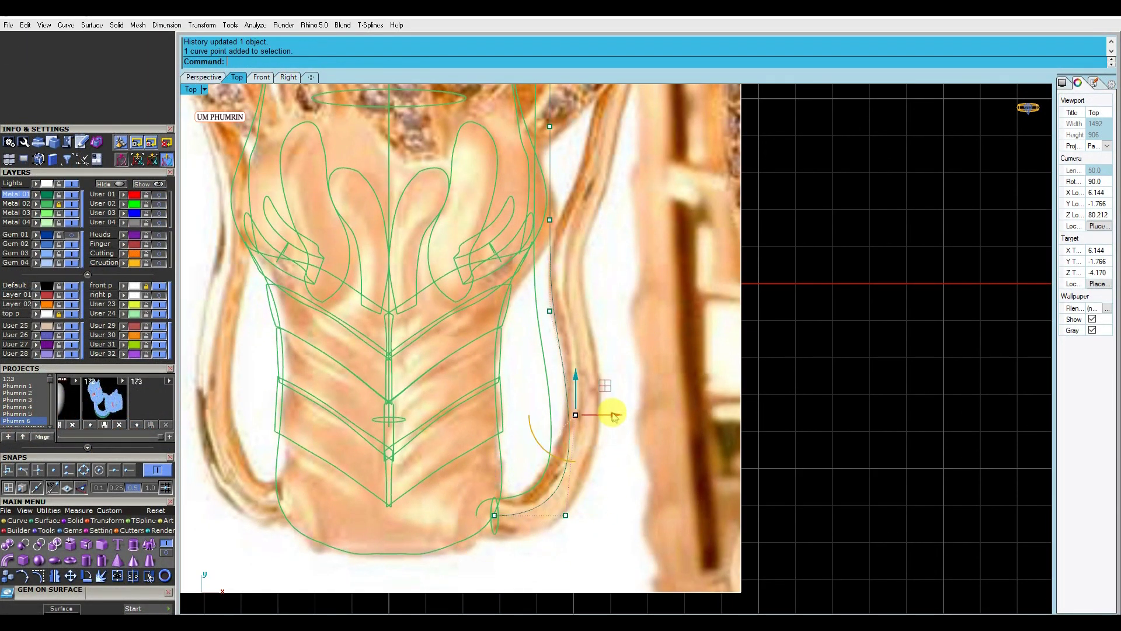
left_click_drag(615, 416, 632, 416)
left_click_drag(613, 362, 602, 349)
right_click_drag(532, 238, 526, 310)
left_click_drag(627, 337, 624, 339)
scroll(563, 363, "down", 3)
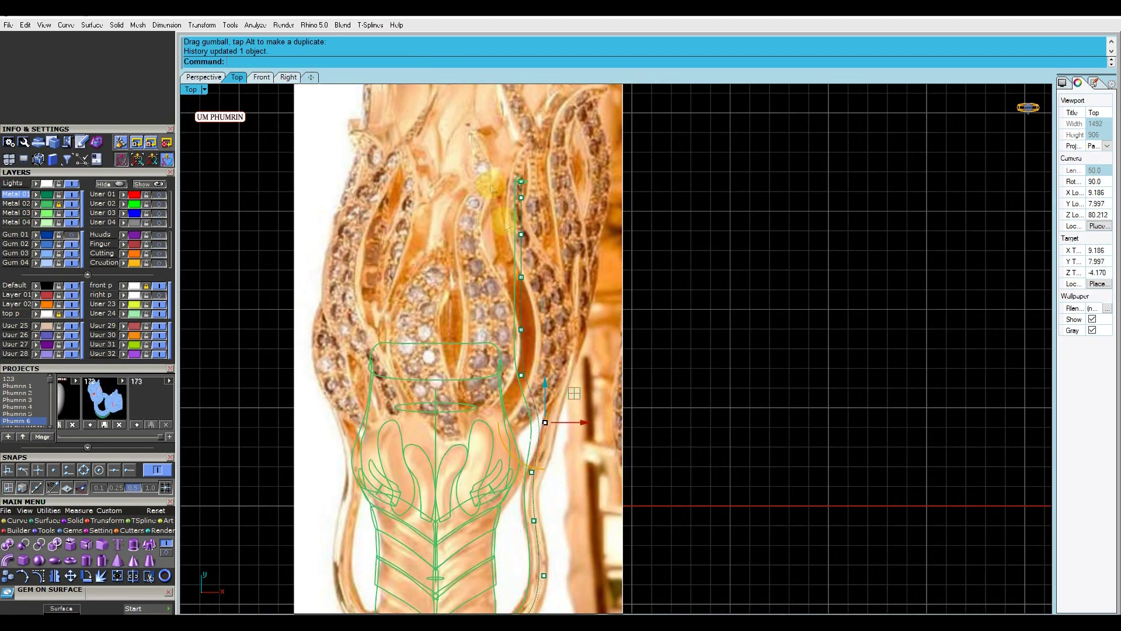
Shift more side-curve points, including the top point, onto the reference outline.
left_click_drag(591, 284, 591, 284)
key("Escape")
right_click_drag(570, 353, 570, 390)
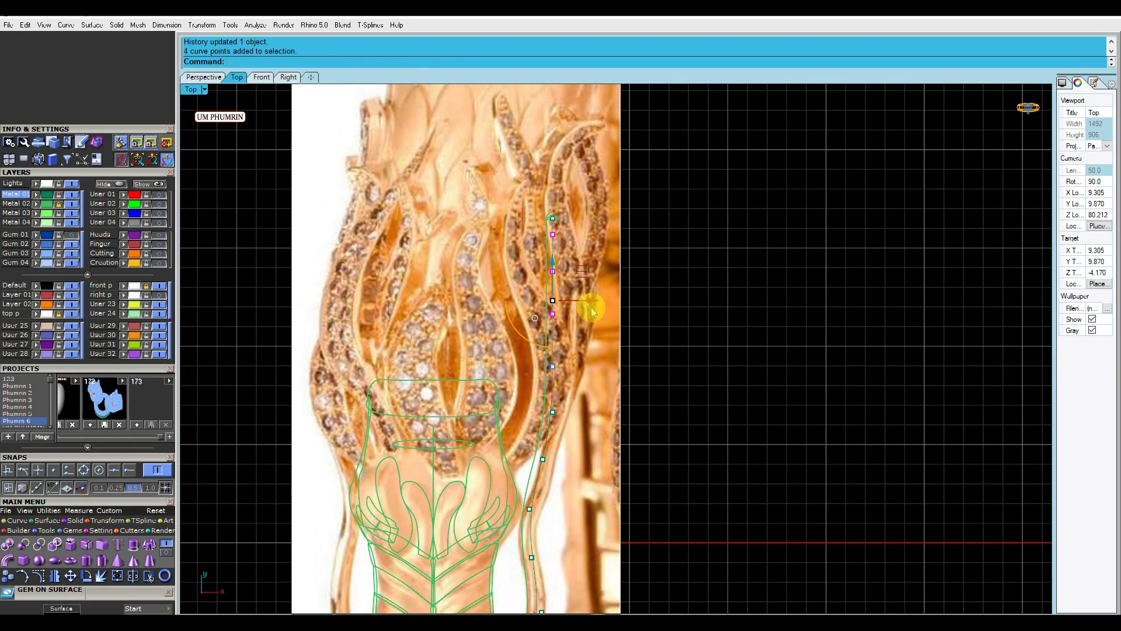
left_click(565, 218)
scroll(572, 215, "up", 2)
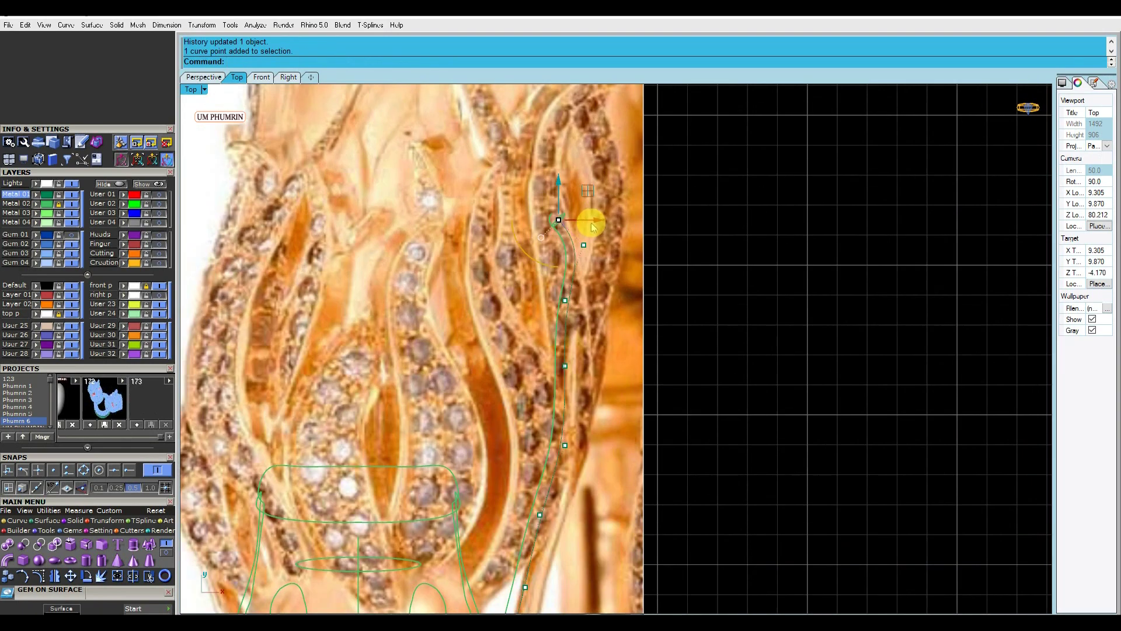
left_click_drag(598, 253, 599, 253)
scroll(599, 253, "down", 3)
scroll(601, 303, "up", 1)
scroll(604, 344, "up", 1)
scroll(562, 422, "down", 2)
left_click(554, 440)
scroll(562, 423, "up", 2)
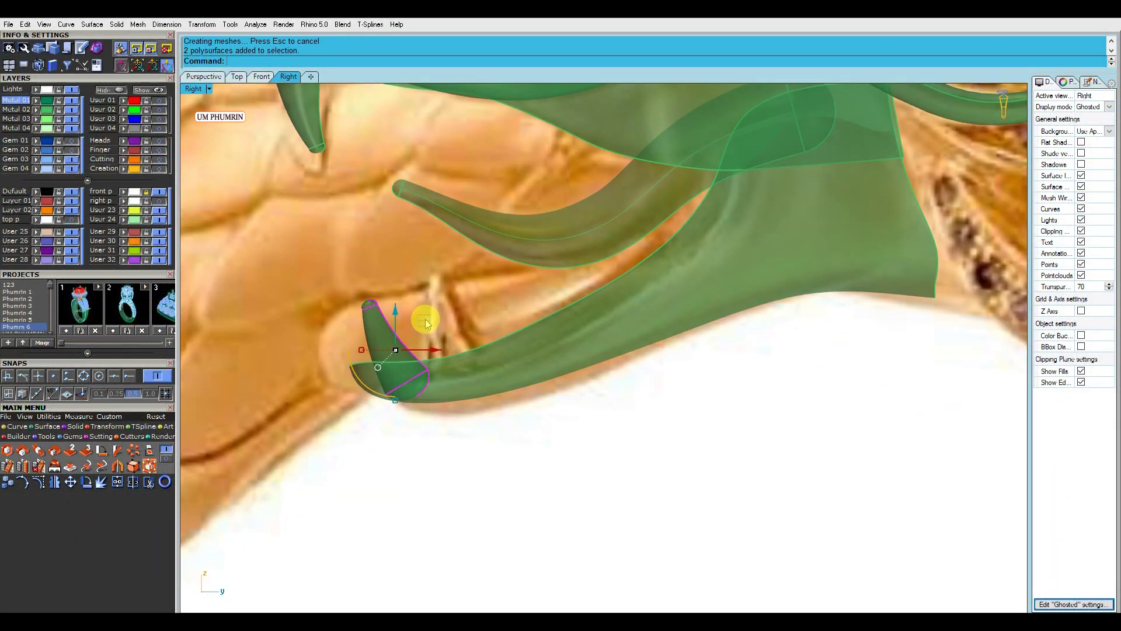
Orbit the Perspective view to inspect the finished dragon head and the whole ring.
scroll(426, 323, "down", 3)
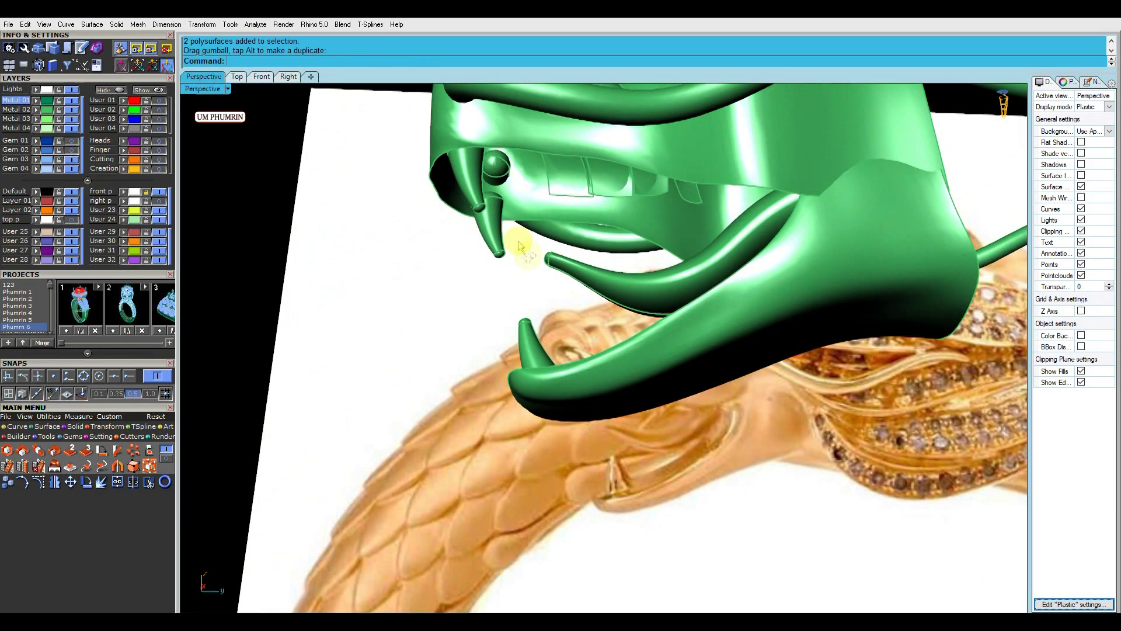
mouse_move(513, 243)
right_mouse_down()
mouse_move(608, 318)
mouse_move(639, 280)
mouse_move(464, 291)
mouse_move(472, 314)
right_mouse_up()
mouse_move(295, 222)
right_mouse_down()
mouse_move(370, 205)
mouse_move(385, 216)
right_mouse_up()
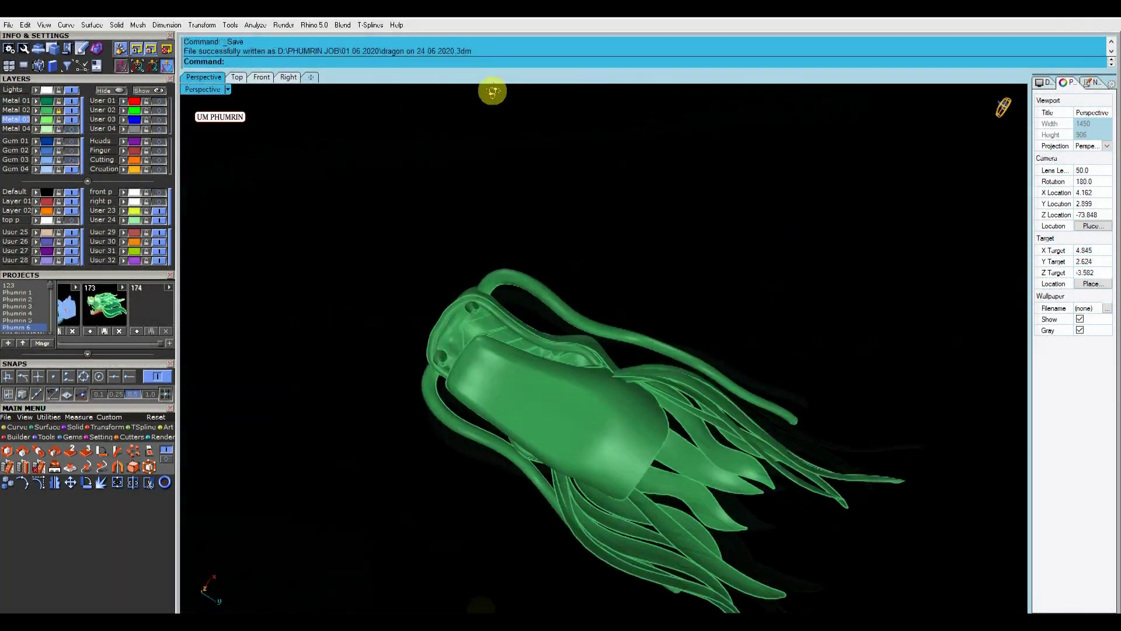
Turn to the dragon's front and launch the Profile Placer for the U-shaped profile on the oval rail.
mouse_move(771, 259)
right_mouse_down()
mouse_move(799, 187)
mouse_move(801, 87)
mouse_move(596, 335)
mouse_move(601, 382)
mouse_move(641, 406)
mouse_move(581, 339)
right_mouse_up()
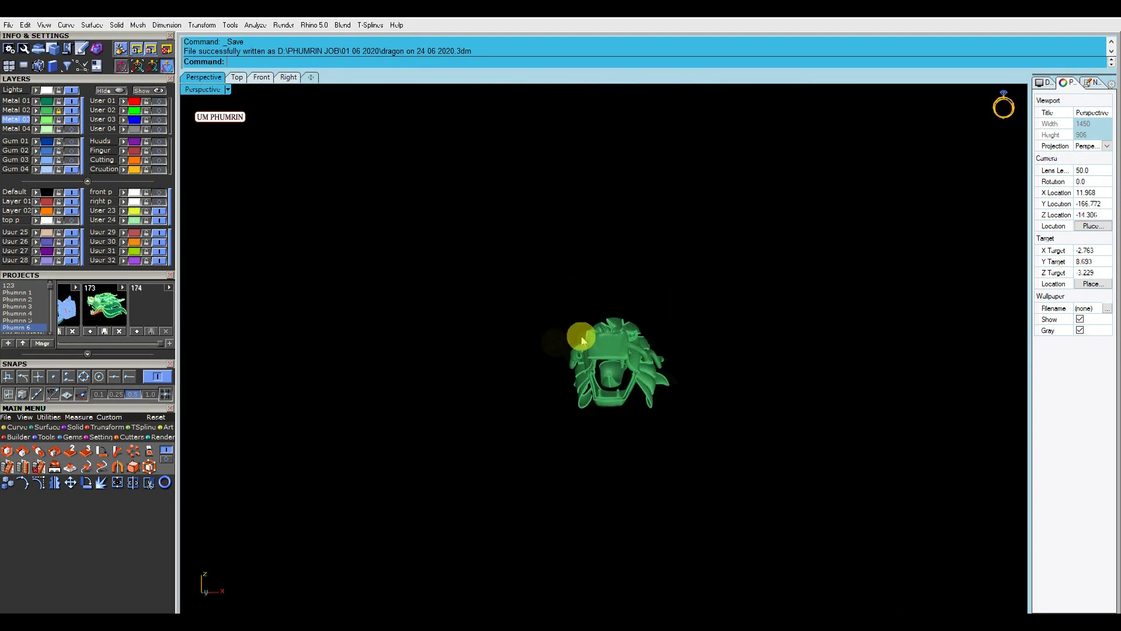
right_click(476, 338)
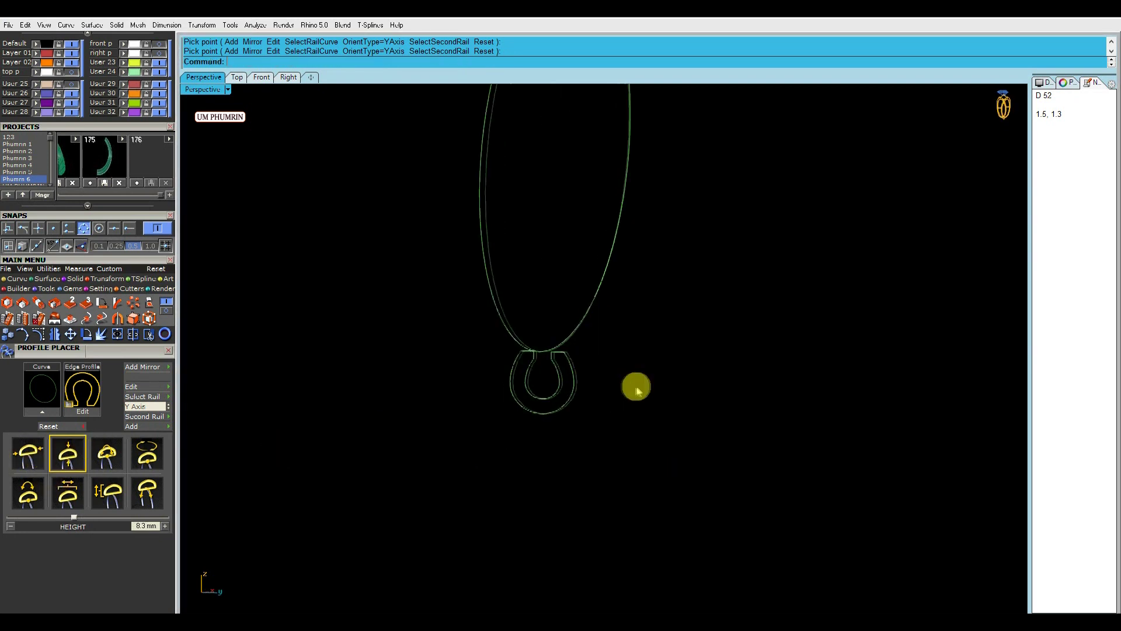
type("Sw11")
Sweep the U-shaped profiles along the oval rail to create the green ring band.
right_click(593, 270)
left_click(595, 177)
left_click(596, 379)
mouse_move(737, 241)
right_mouse_down()
mouse_move(663, 319)
mouse_move(506, 277)
right_mouse_up()
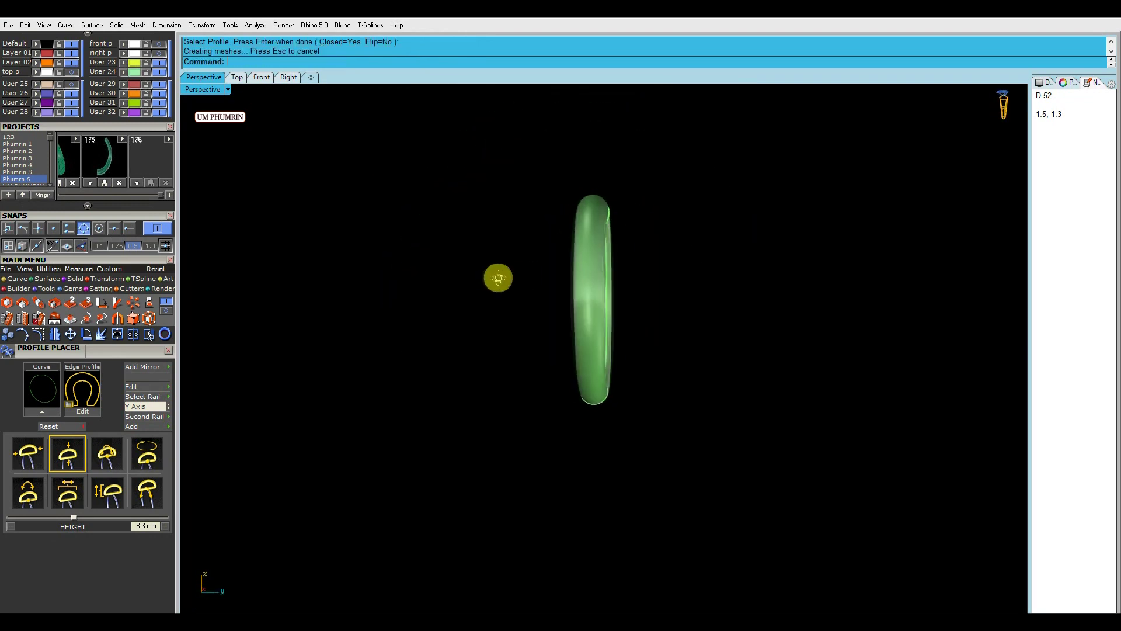
right_click_drag(619, 302, 872, 263)
left_click(1062, 82)
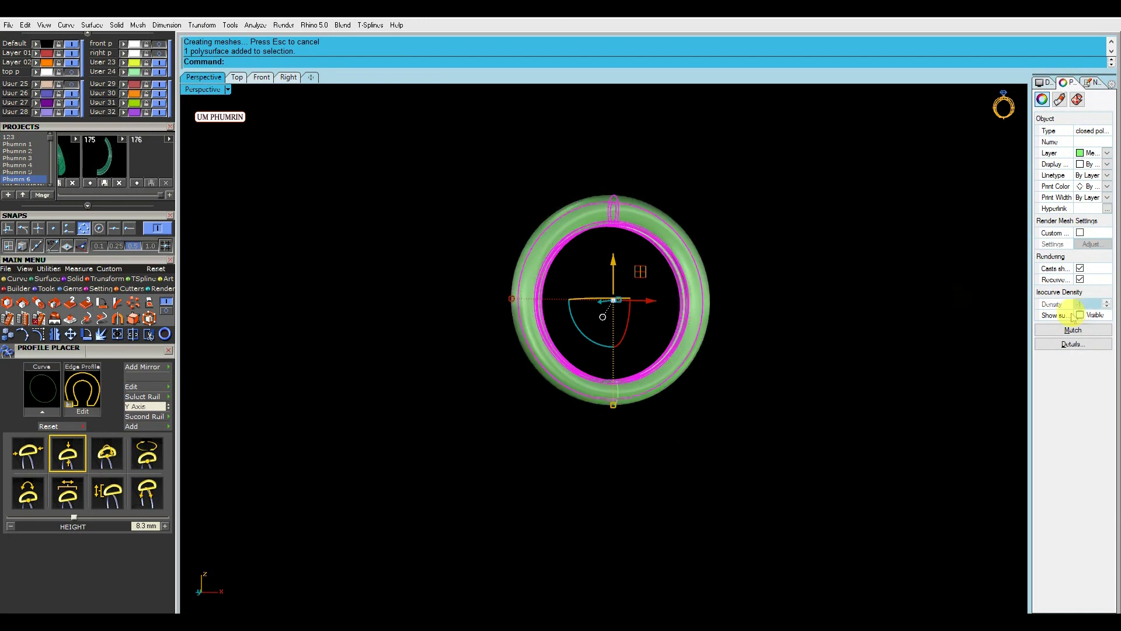
key("Escape")
Inspect the ring from several angles, then select and delete the green swept band.
left_click(676, 245)
mouse_move(659, 270)
right_mouse_down()
mouse_move(441, 285)
mouse_move(555, 287)
mouse_move(501, 292)
mouse_move(432, 336)
right_mouse_up()
mouse_move(419, 220)
right_mouse_down()
mouse_move(483, 281)
mouse_move(566, 316)
right_mouse_up()
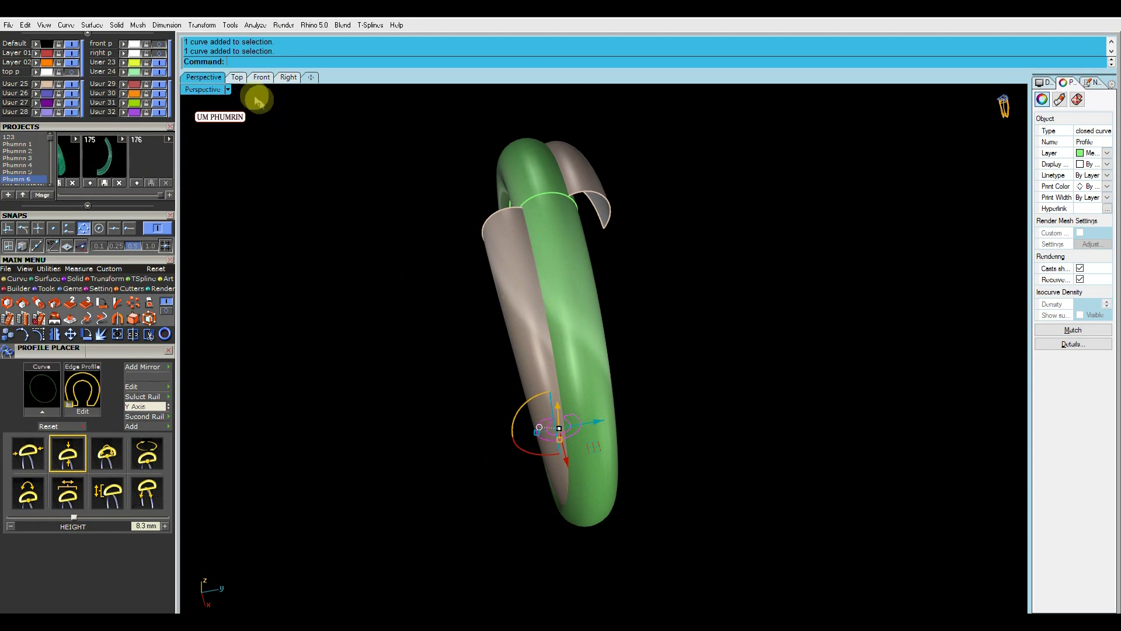
right_click_drag(350, 141, 675, 273)
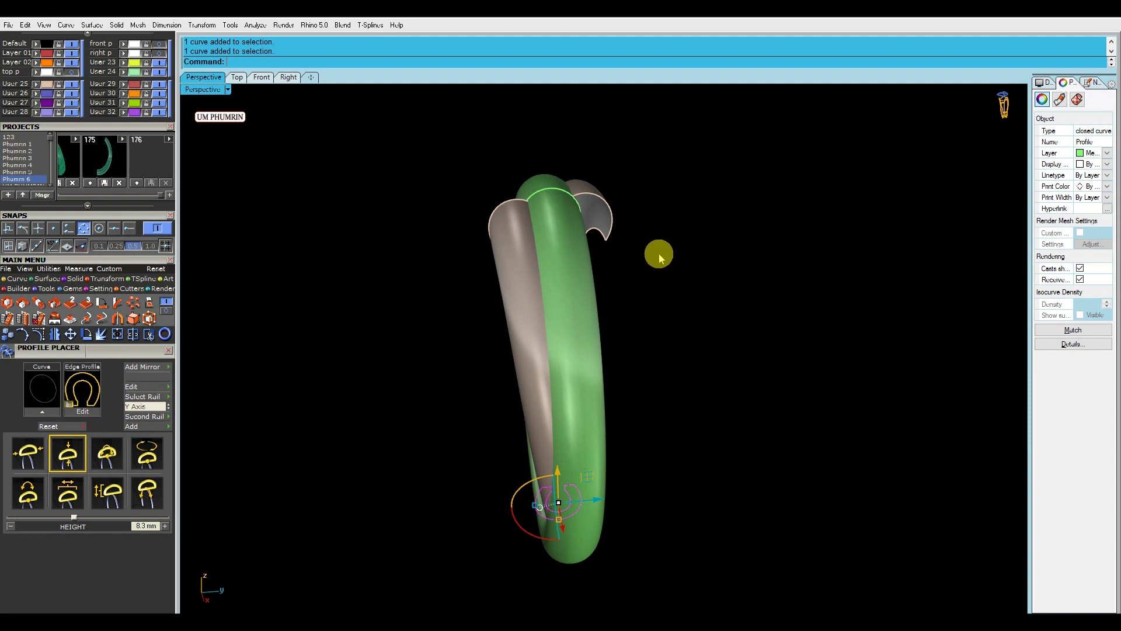
mouse_move(659, 254)
right_mouse_down()
mouse_move(646, 341)
mouse_move(693, 293)
mouse_move(871, 205)
mouse_move(993, 227)
mouse_move(727, 244)
right_mouse_up()
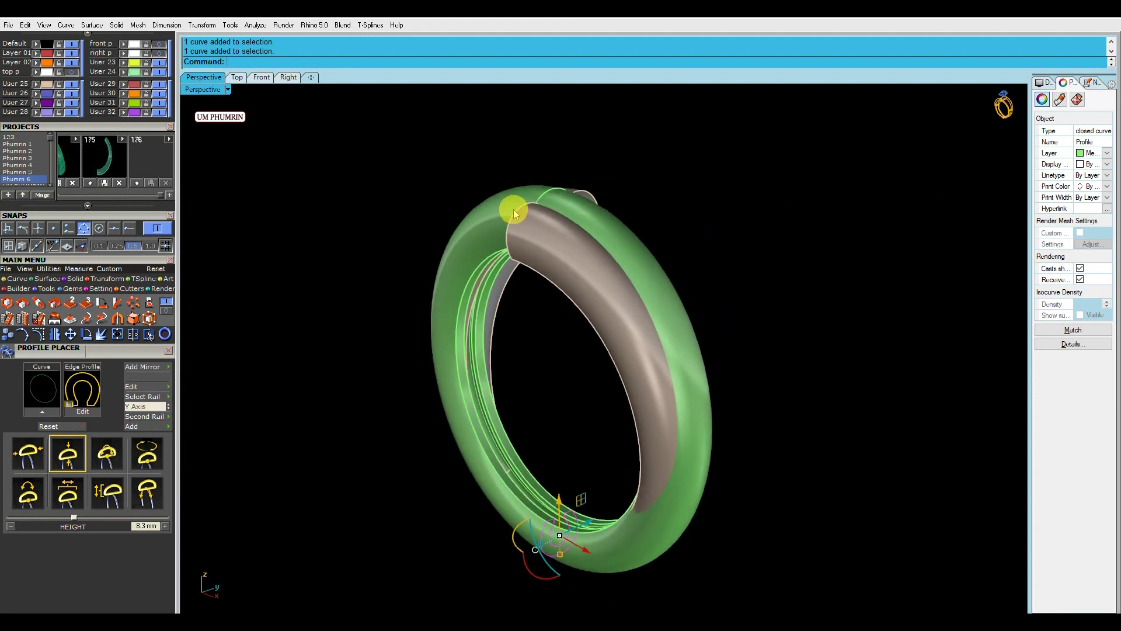
key("Delete")
right_click_drag(552, 313, 710, 395)
type("S")
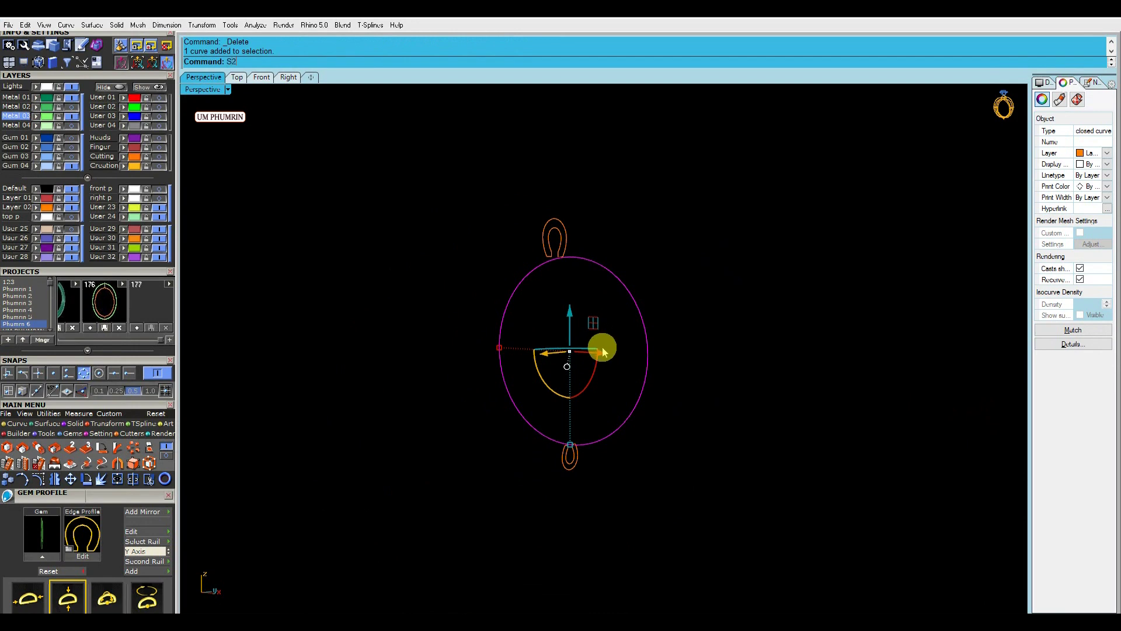
Rebuild the green band along the ellipse with the Sw11 sweep.
type("11")
key("Return")
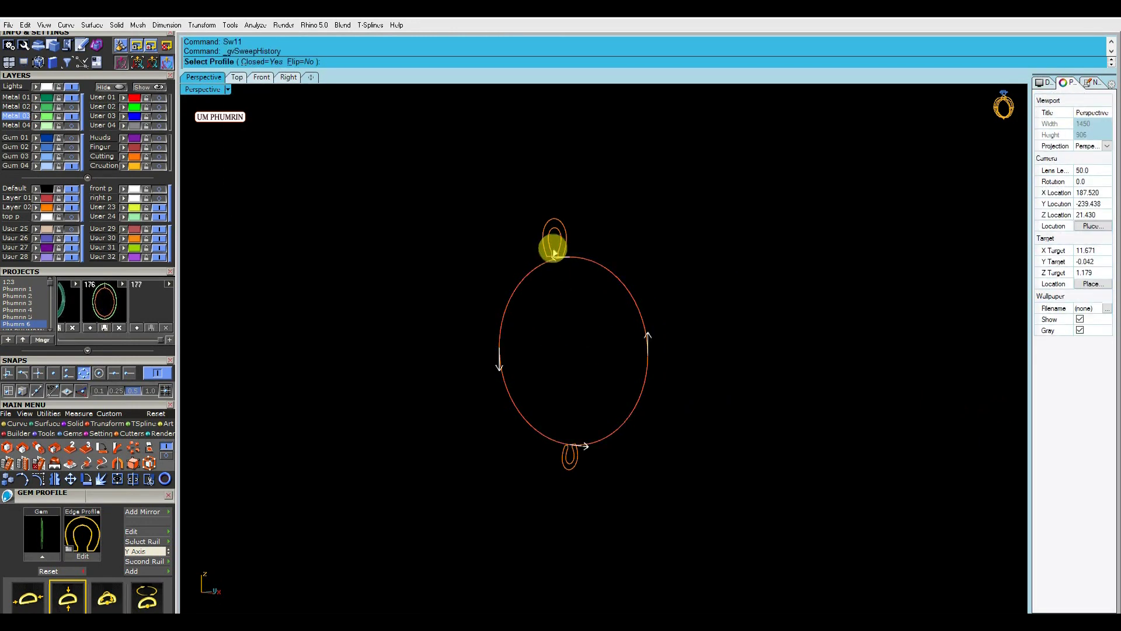
key("Return")
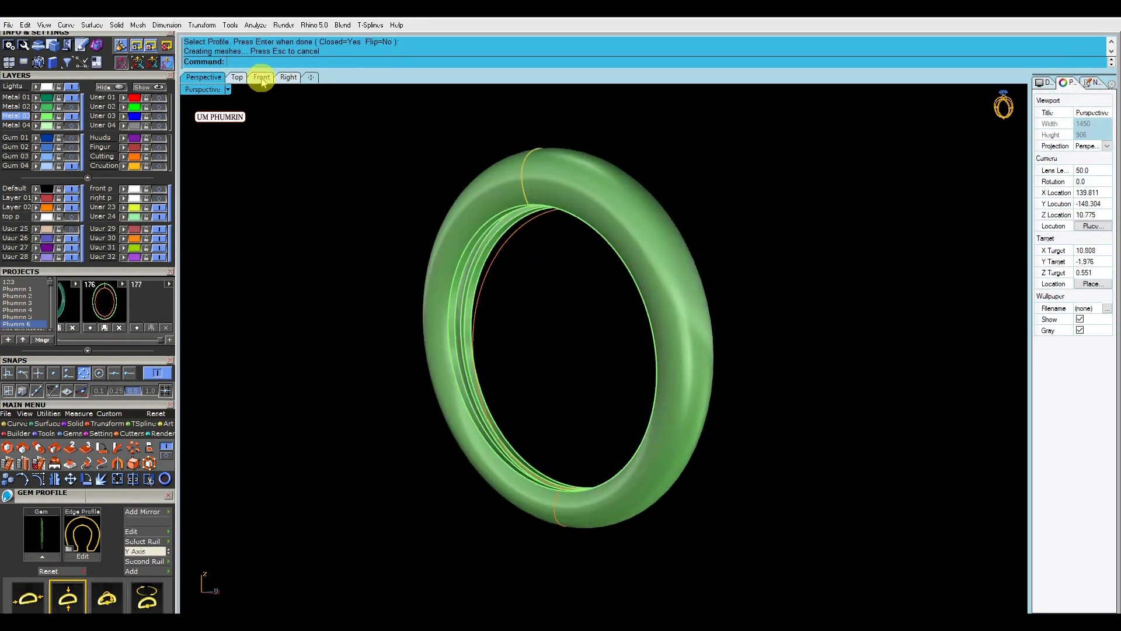
left_click(261, 77)
left_click(671, 269)
key("Delete")
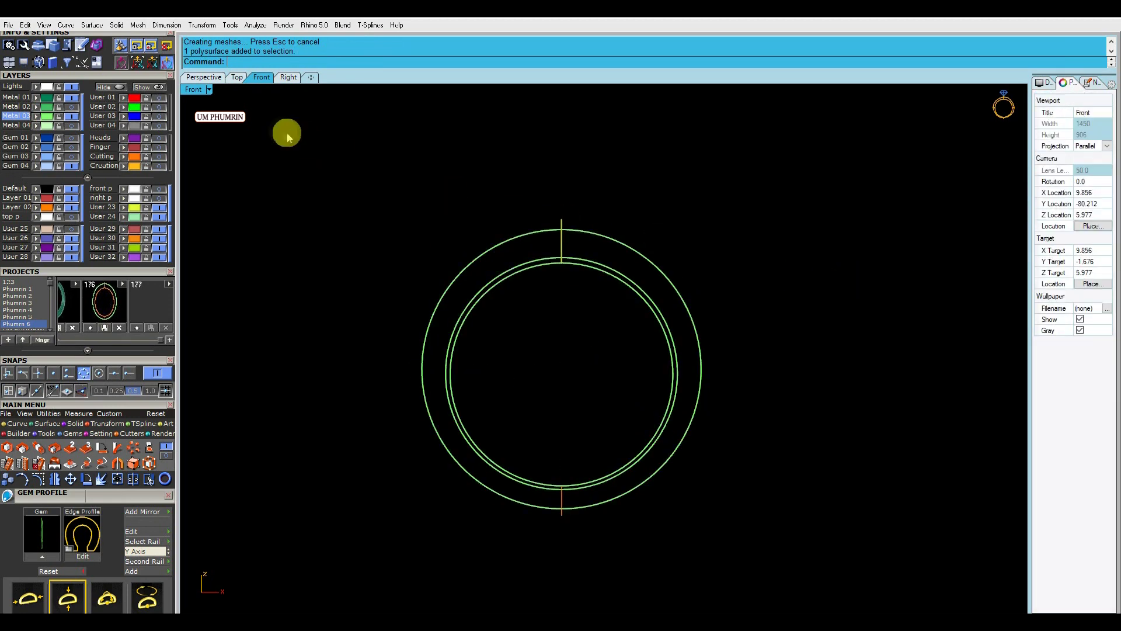
left_click(204, 77)
mouse_move(583, 218)
right_mouse_down()
mouse_move(521, 221)
mouse_move(738, 212)
mouse_move(707, 232)
mouse_move(606, 235)
right_mouse_up()
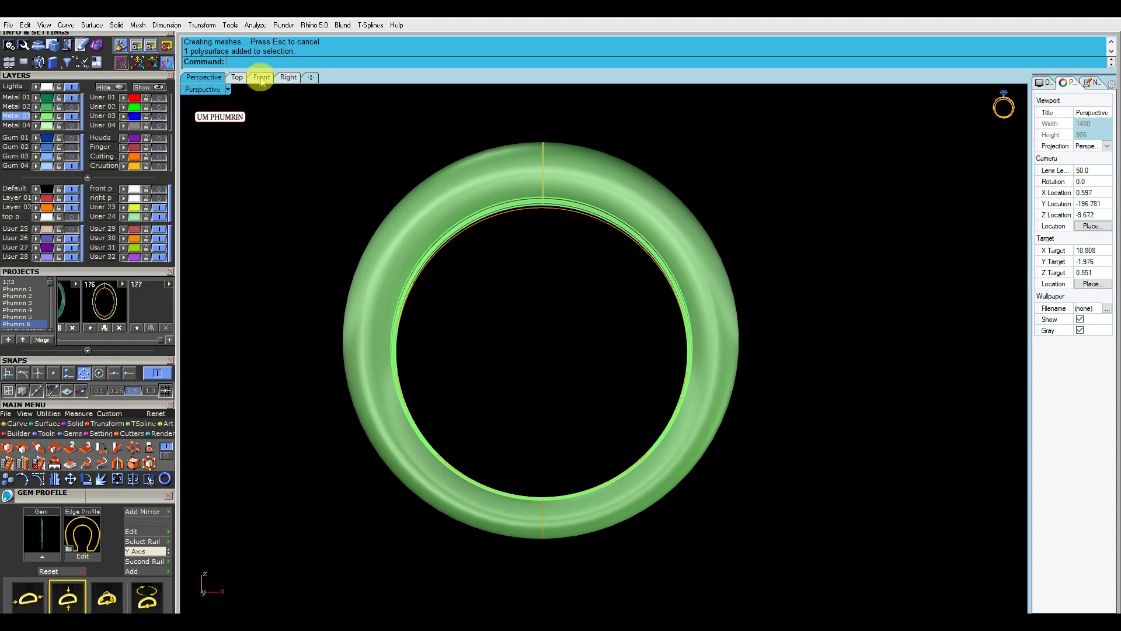
Draw a vertical cutting line from the origin through the ring in Front view.
left_click(261, 82)
left_click(549, 248)
left_click(613, 288)
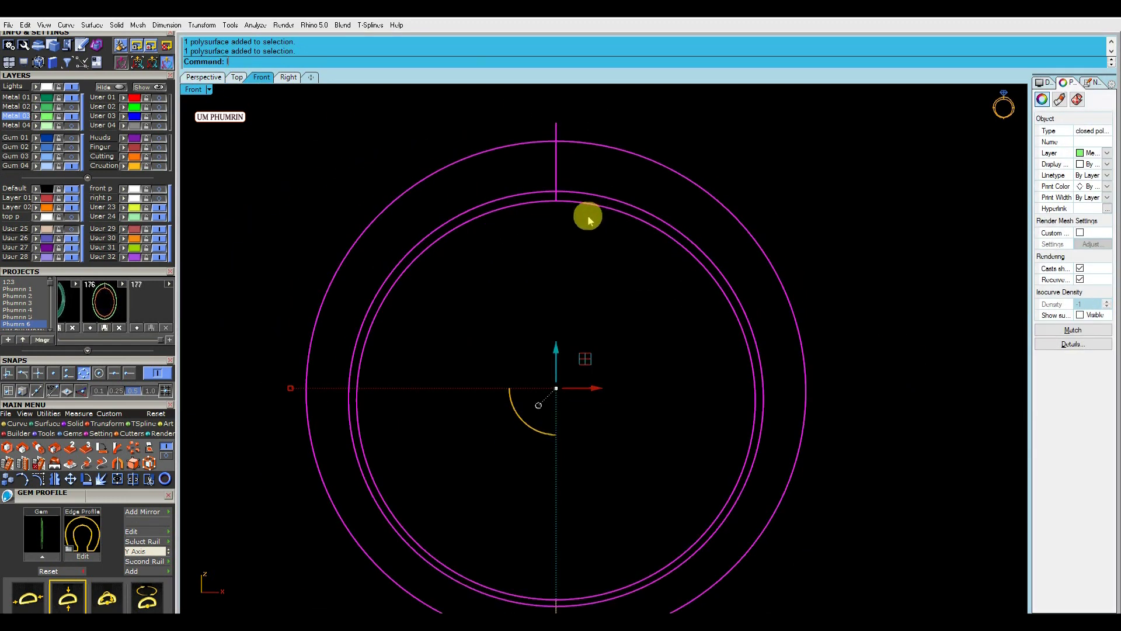
type("l")
key("Return")
type("0")
Split the ring with the vertical line and delete its left half.
key("Return")
scroll(609, 156, "down", 3)
left_click(588, 110)
left_click(639, 176)
type("split")
left_click_drag(613, 118, 509, 118)
key("Return")
left_click(478, 185)
key("Delete")
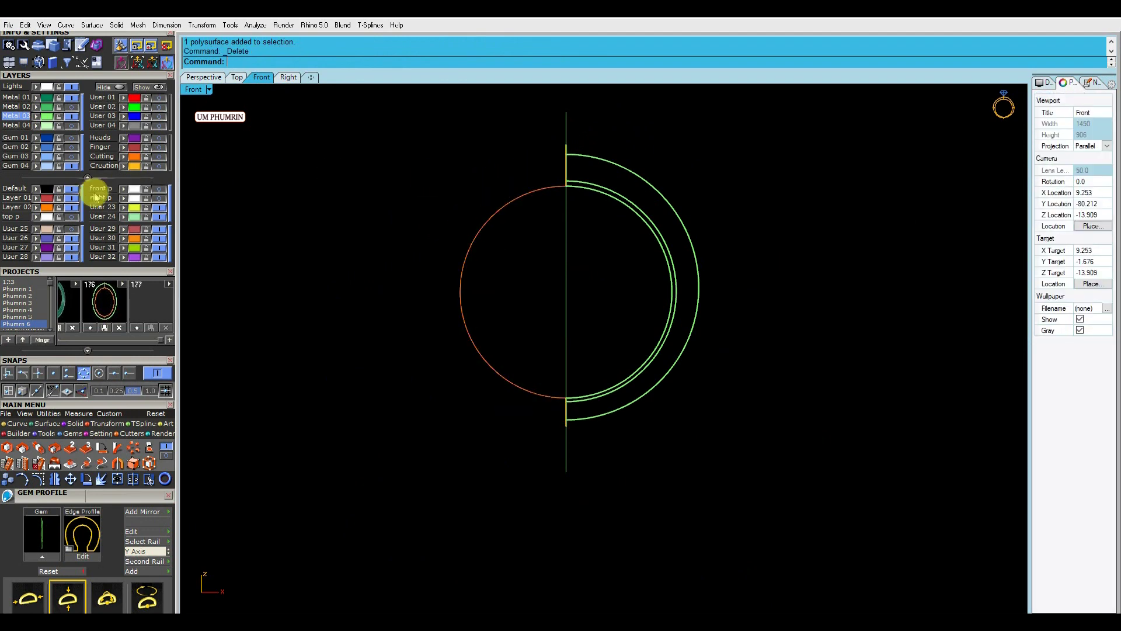
Inspect the remaining C-shaped half band in the Perspective view.
left_click(204, 77)
left_click(676, 213)
mouse_move(370, 120)
right_mouse_down()
mouse_move(672, 210)
mouse_move(675, 274)
right_mouse_up()
type("Ca")
key("Escape")
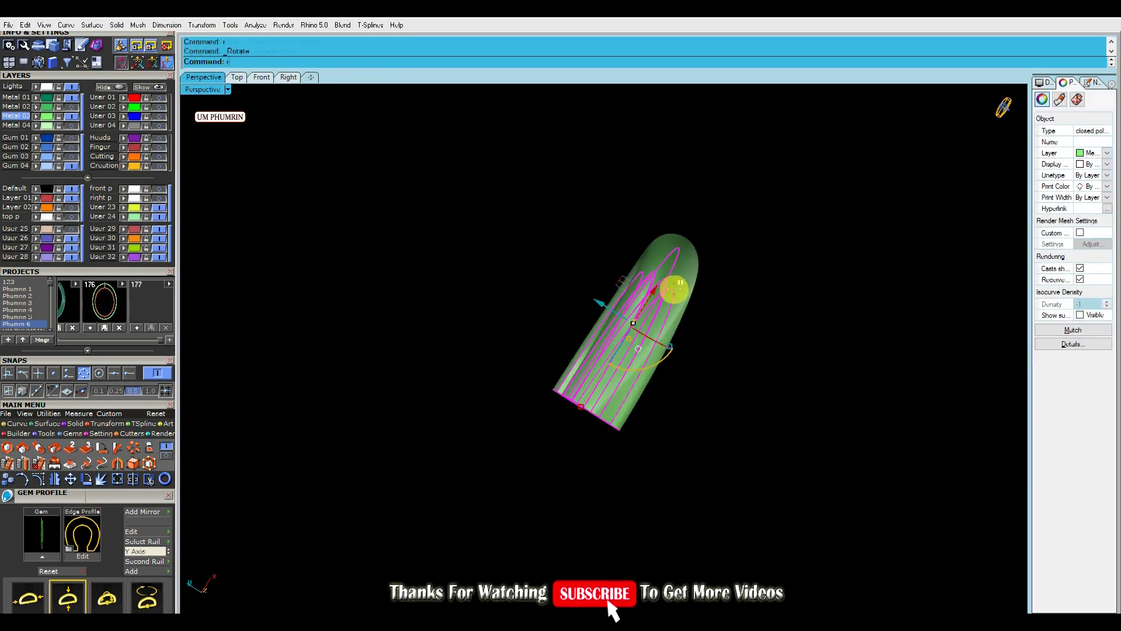
Rotate a copy of the half band to complete the full ring.
type("otate")
key("Return")
left_click(556, 387)
left_click(708, 160)
left_click(521, 497)
key("Escape")
mouse_move(520, 497)
right_mouse_down()
mouse_move(631, 381)
mouse_move(613, 280)
mouse_move(646, 278)
mouse_move(658, 241)
right_mouse_up()
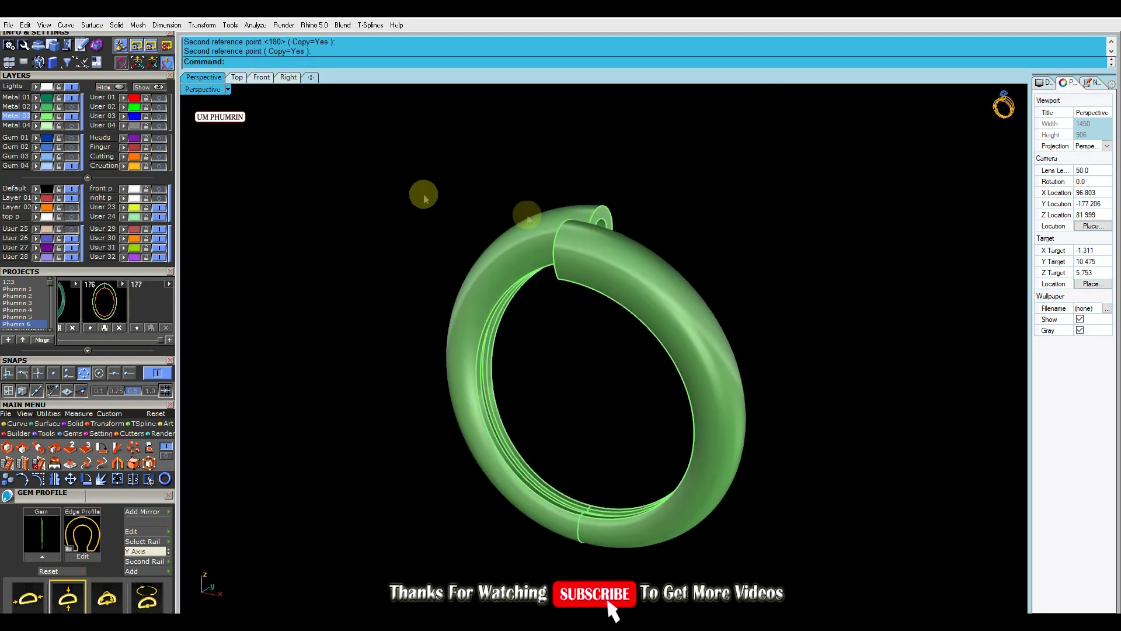
right_click_drag(441, 292, 663, 408)
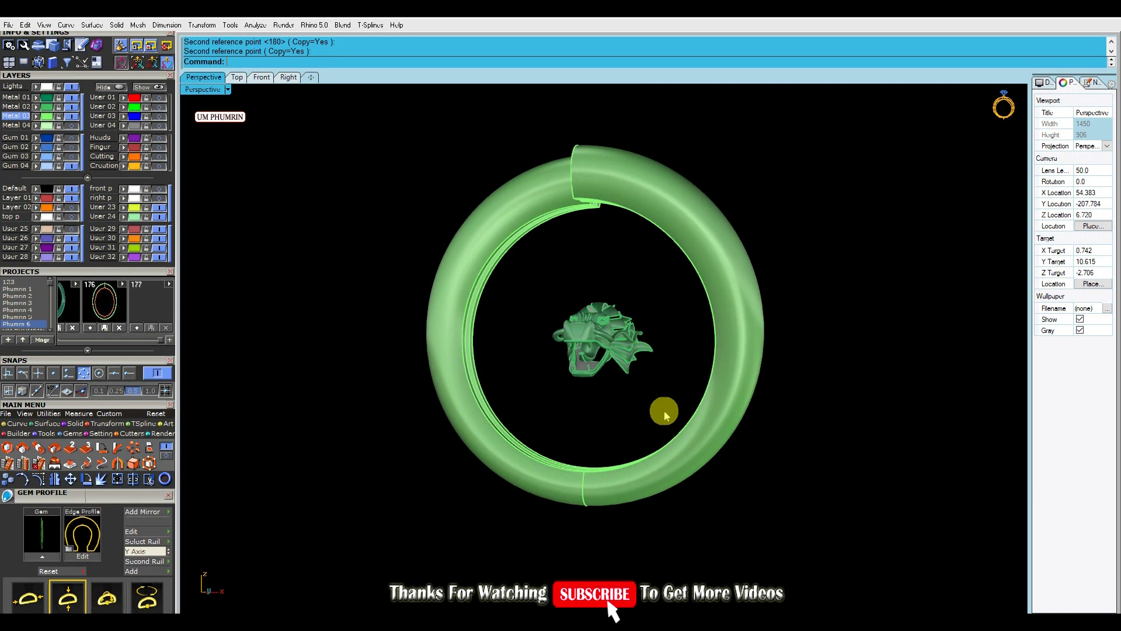
Copy the dragon head up to the ring's top and group the copy.
left_click(596, 305)
left_click_drag(596, 306, 625, 251, "alt")
right_click_drag(626, 251, 645, 263)
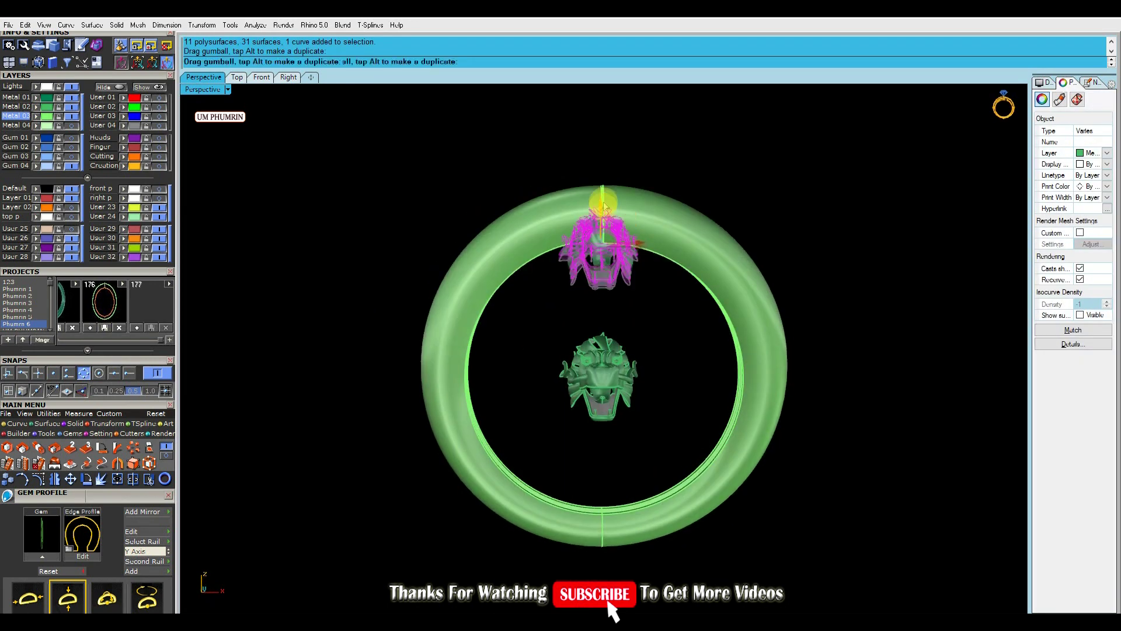
type("g")
key("Return")
Select the dragon head copy's parts while inspecting it from several angles.
mouse_move(603, 204)
right_mouse_down()
mouse_move(667, 351)
mouse_move(630, 345)
mouse_move(601, 306)
right_mouse_up()
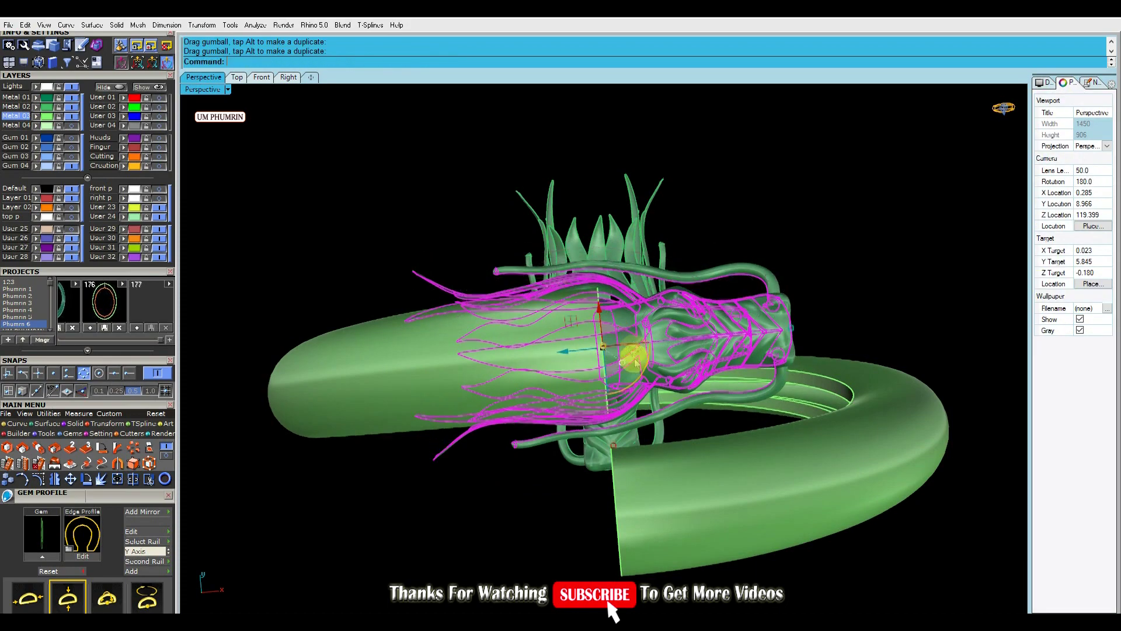
right_click_drag(631, 358, 644, 339)
mouse_move(623, 187)
right_mouse_down()
mouse_move(631, 181)
mouse_move(601, 263)
mouse_move(618, 331)
mouse_move(586, 281)
mouse_move(616, 253)
mouse_move(636, 255)
mouse_move(661, 299)
mouse_move(637, 281)
right_mouse_up()
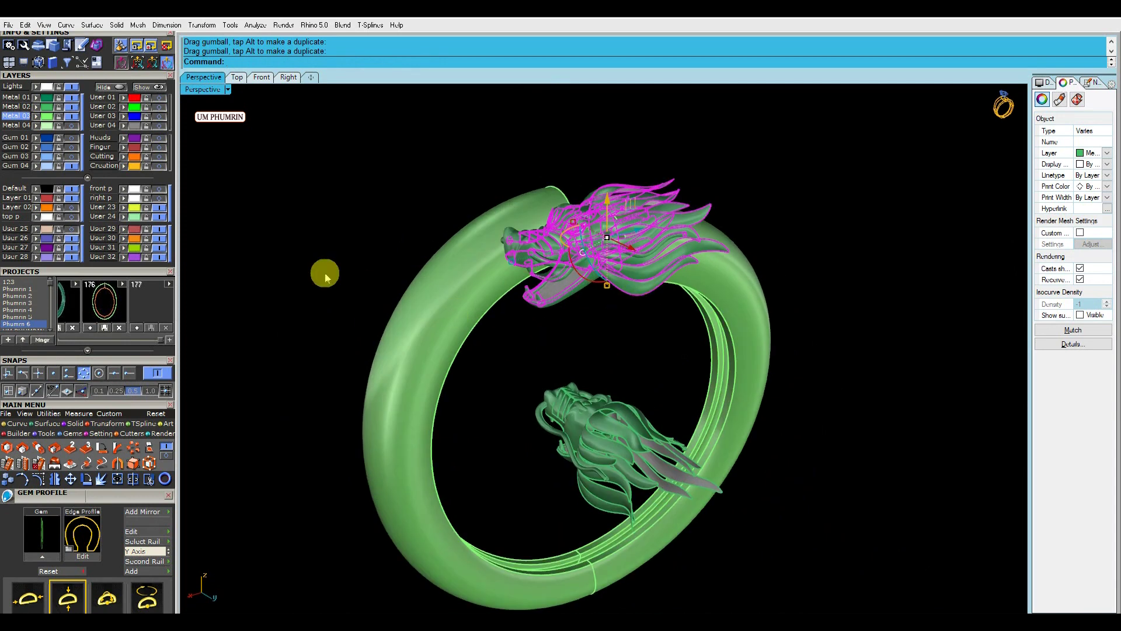
left_click(36, 100)
mouse_move(413, 160)
right_mouse_down()
mouse_move(601, 331)
mouse_move(602, 385)
right_mouse_up()
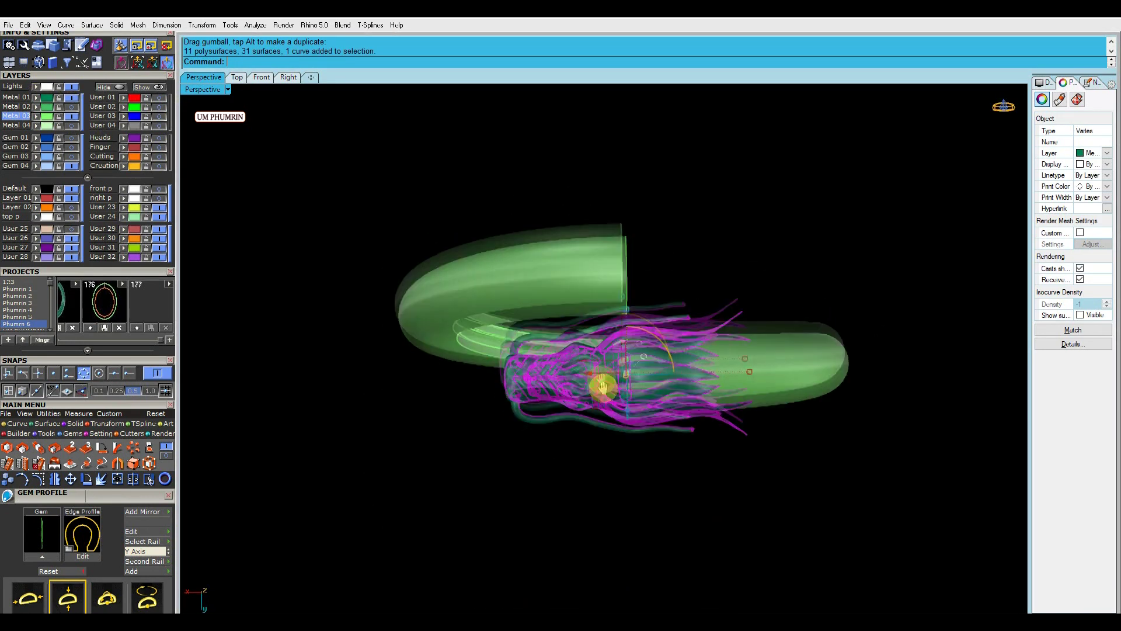
Rotate the dragon-head copy into a new position.
type("r")
key("Return")
left_click(932, 351)
mouse_move(933, 350)
right_mouse_down()
mouse_move(882, 230)
mouse_move(664, 238)
mouse_move(668, 228)
mouse_move(709, 350)
mouse_move(741, 237)
mouse_move(759, 265)
mouse_move(857, 243)
mouse_move(931, 244)
mouse_move(720, 250)
mouse_move(328, 148)
right_mouse_up()
Turn the dragon-head copy around its centre with the gumball in Top view.
left_click(237, 77)
left_click(526, 360)
scroll(526, 359, "up", 3)
scroll(575, 328, "down", 2)
scroll(620, 298, "up", 3)
scroll(628, 330, "up", 2)
left_click_drag(589, 355, 599, 365)
scroll(605, 345, "down", 2)
Delete the original upper dragon head and rotate the curves onto the lower head.
left_click(718, 200)
key("Delete")
left_click(563, 327)
right_click_drag(895, 317, 812, 330)
left_click(939, 270)
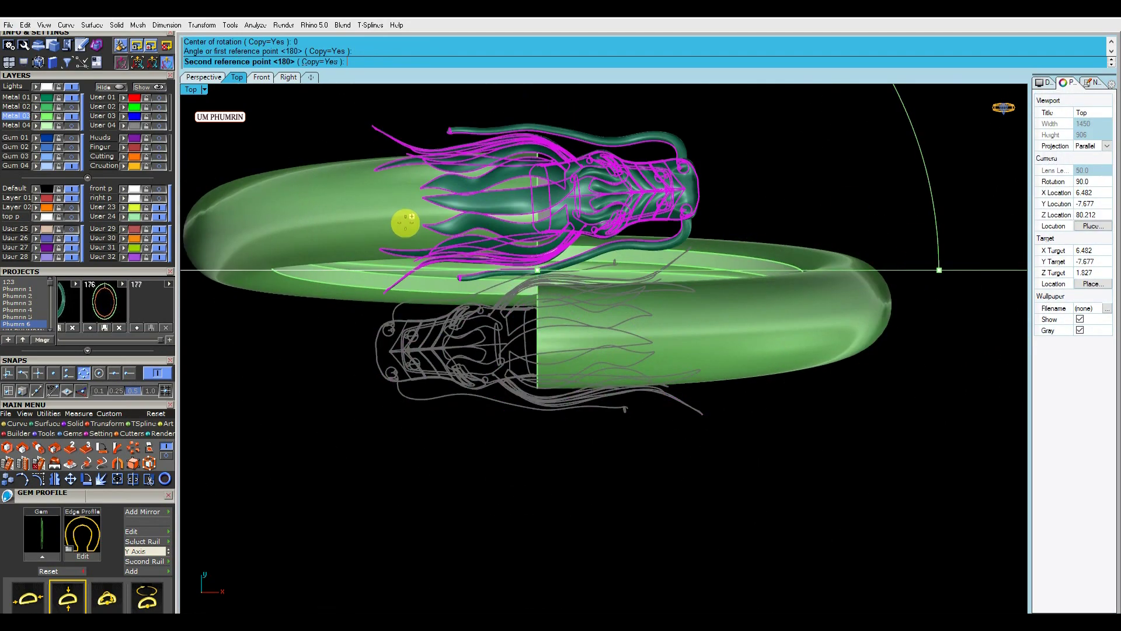
left_click(405, 224)
Nudge the dragon head into place on the band in Perspective.
left_click(204, 77)
scroll(514, 192, "up", 3)
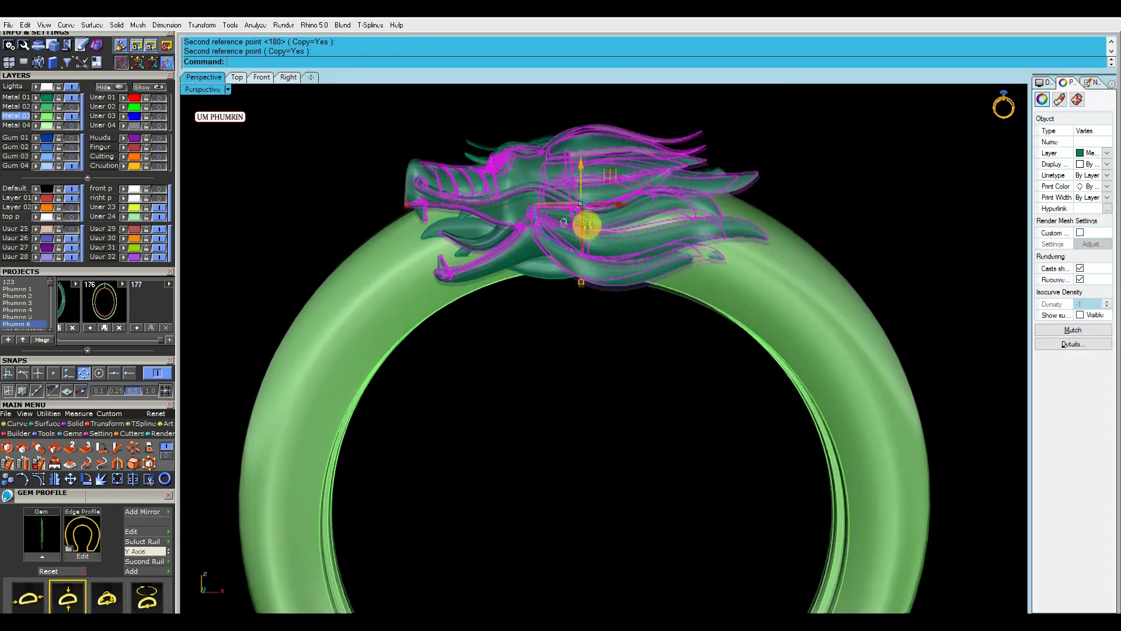
scroll(544, 205, "up", 3)
left_click_drag(562, 266, 583, 206)
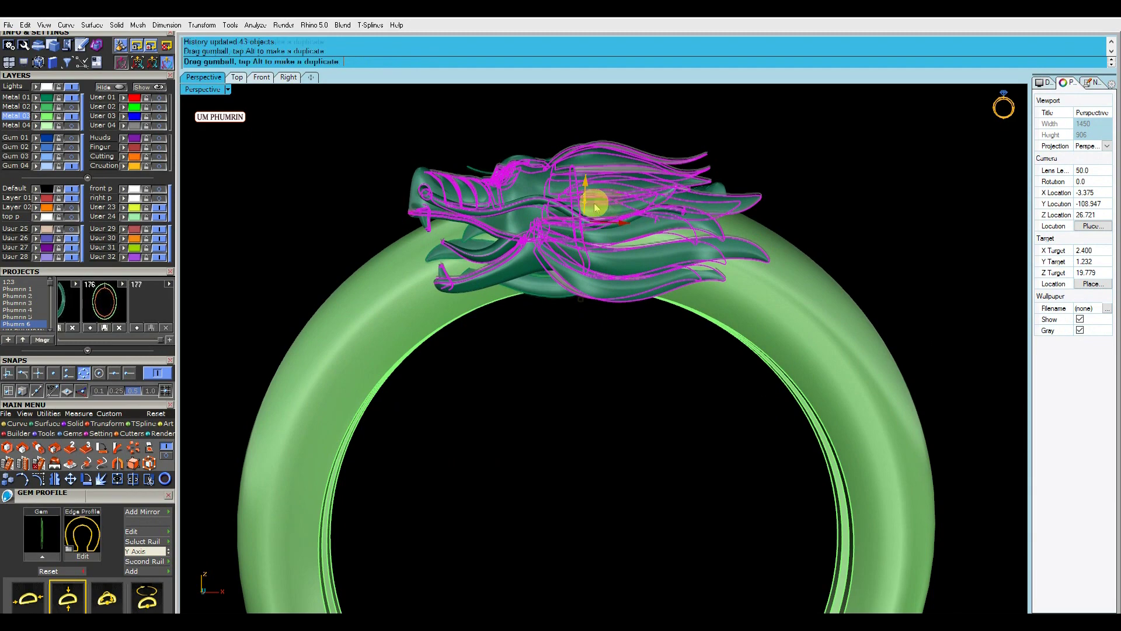
key("Escape")
scroll(654, 228, "down", 5)
mouse_move(721, 243)
right_mouse_down()
mouse_move(846, 268)
mouse_move(734, 335)
mouse_move(688, 334)
mouse_move(544, 243)
mouse_move(481, 243)
mouse_move(542, 354)
mouse_move(615, 344)
right_mouse_up()
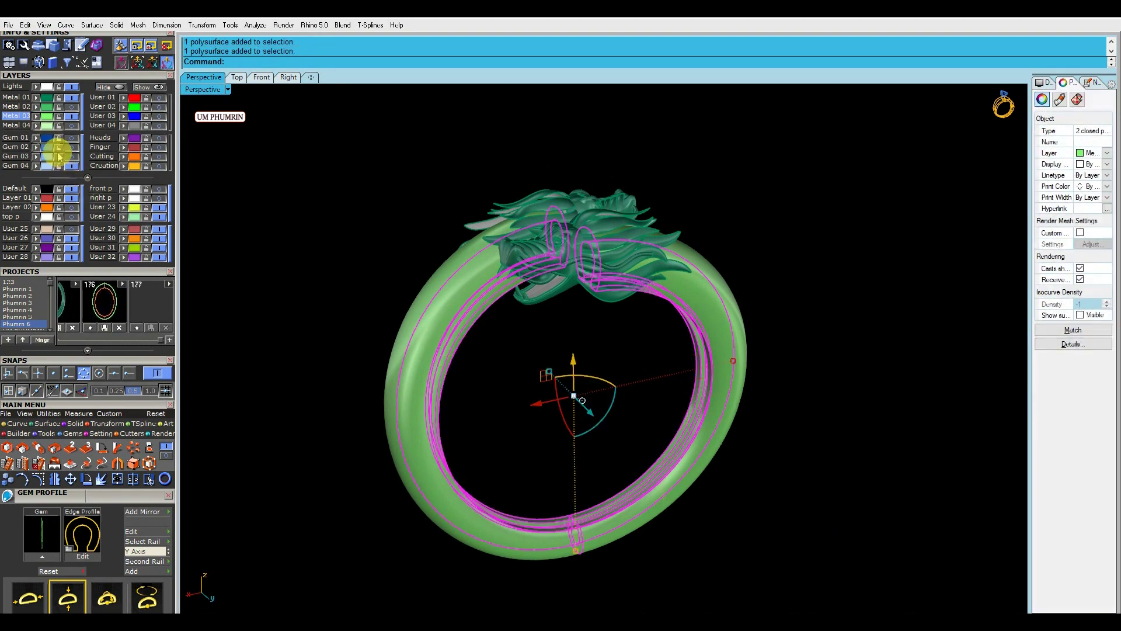
Set the viewport display to Plastic shading.
left_click(267, 181)
mouse_move(268, 180)
right_mouse_down()
mouse_move(513, 218)
mouse_move(500, 170)
mouse_move(576, 204)
mouse_move(676, 281)
mouse_move(756, 268)
mouse_move(453, 315)
mouse_move(494, 300)
right_mouse_up()
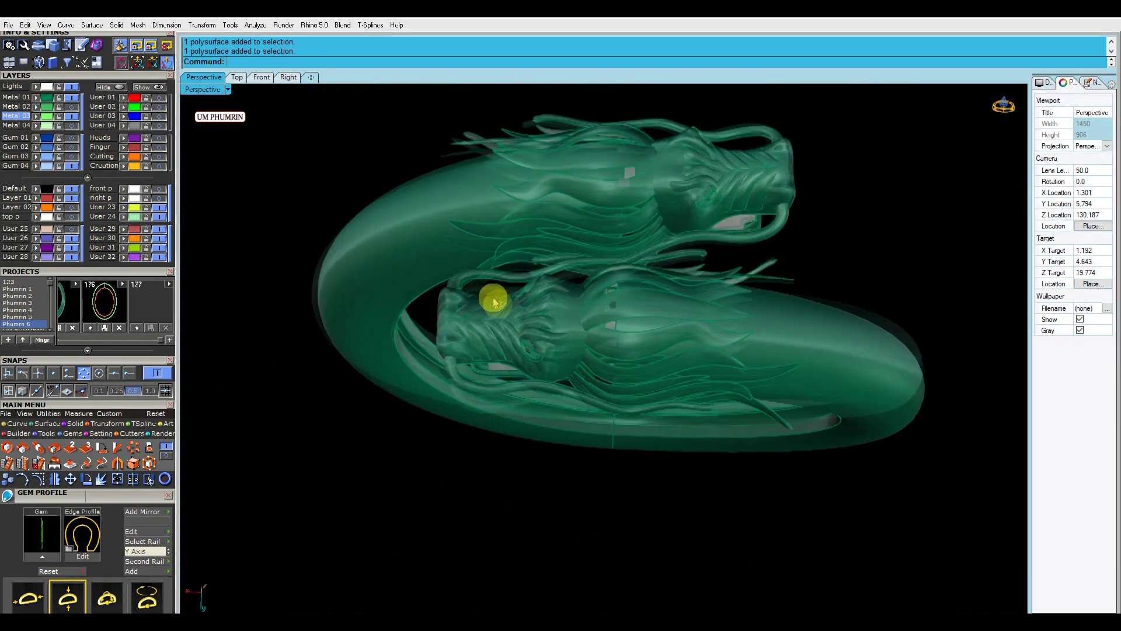
left_click(203, 89)
left_click(301, 349)
mouse_move(301, 348)
right_mouse_down()
mouse_move(502, 431)
mouse_move(418, 428)
mouse_move(376, 292)
mouse_move(421, 266)
right_mouse_up()
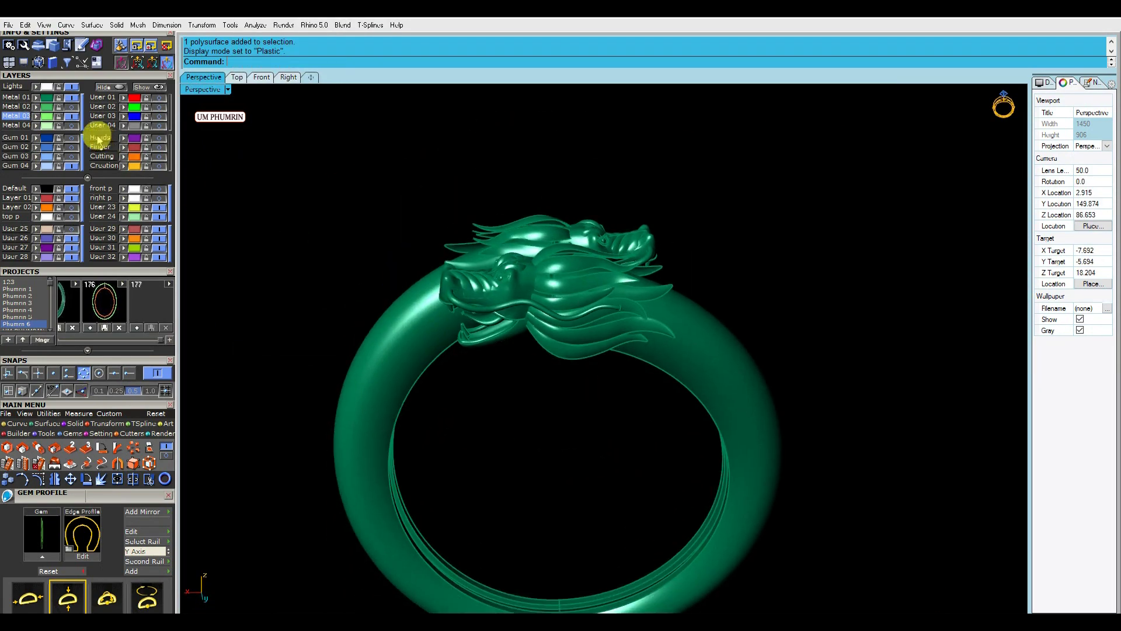
Show the gold bangle reference picture and tilt its plane nearly horizontal.
left_click(149, 194)
mouse_move(642, 350)
right_mouse_down()
mouse_move(708, 308)
mouse_move(698, 366)
right_mouse_up()
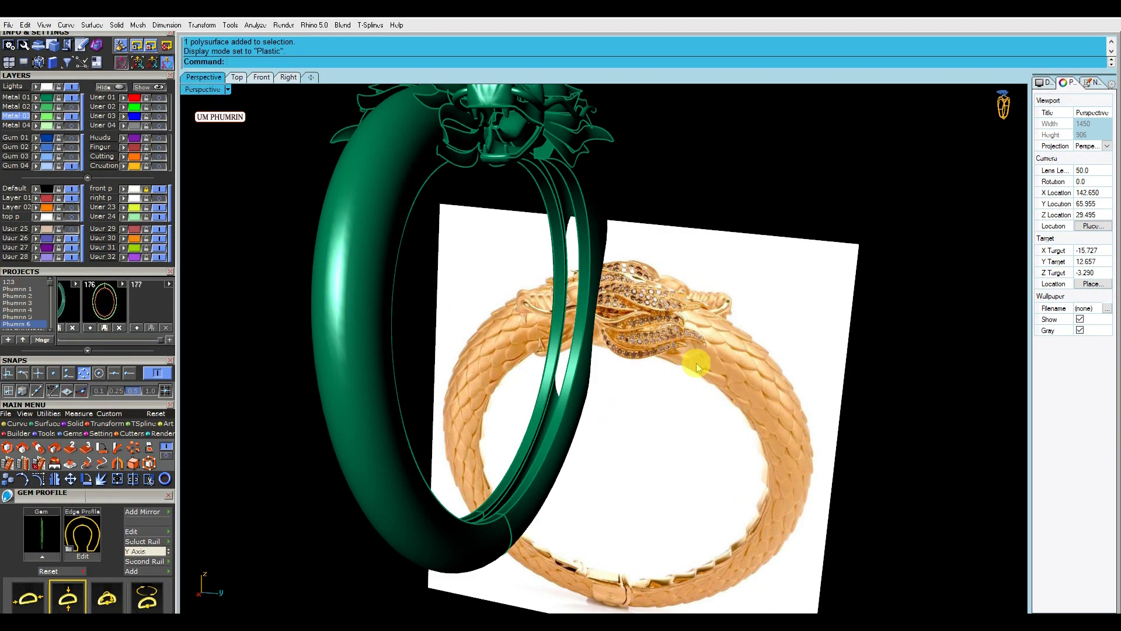
mouse_move(286, 314)
right_mouse_down()
mouse_move(491, 345)
mouse_move(162, 291)
right_mouse_up()
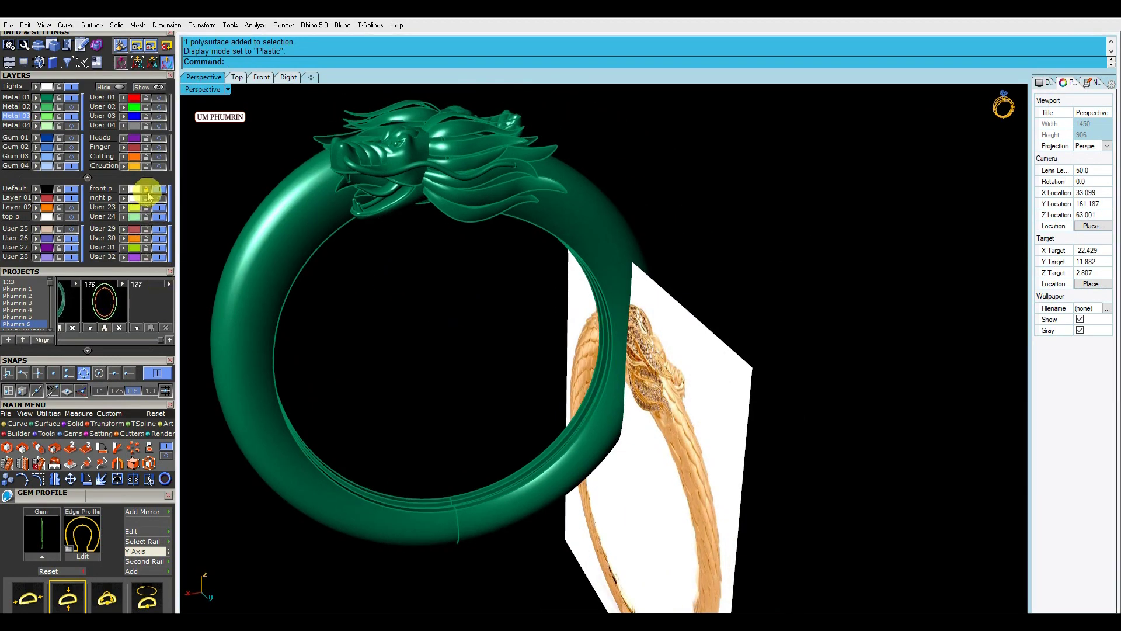
left_click(676, 463)
mouse_move(663, 450)
right_mouse_down()
mouse_move(734, 471)
mouse_move(790, 395)
mouse_move(711, 450)
mouse_move(716, 464)
right_mouse_up()
left_click_drag(776, 440, 764, 439)
mouse_move(757, 365)
right_mouse_down()
mouse_move(701, 195)
mouse_move(655, 270)
mouse_move(648, 318)
mouse_move(751, 362)
mouse_move(813, 370)
mouse_move(701, 295)
mouse_move(693, 358)
mouse_move(608, 393)
mouse_move(656, 370)
mouse_move(653, 351)
mouse_move(488, 276)
right_mouse_up()
key("Escape")
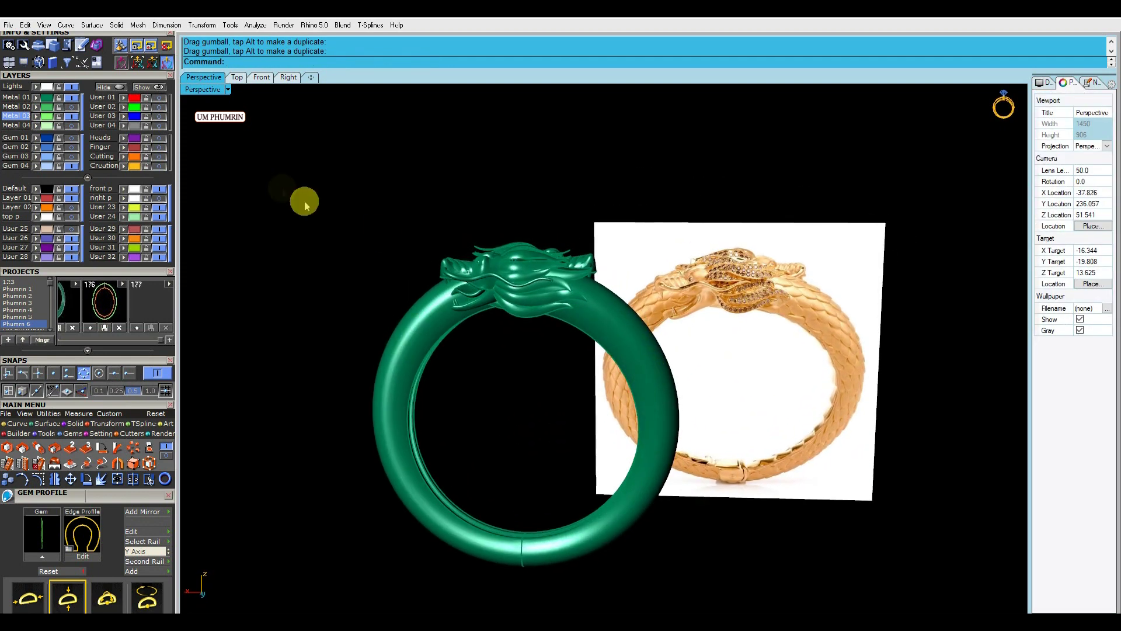
Review the bangle from the Front and Perspective views.
left_click(262, 77)
left_click(204, 77)
mouse_move(584, 281)
right_mouse_down()
mouse_move(609, 243)
mouse_move(639, 253)
mouse_move(651, 275)
mouse_move(643, 243)
mouse_move(663, 258)
mouse_move(659, 275)
mouse_move(441, 240)
mouse_move(493, 298)
mouse_move(562, 341)
mouse_move(578, 383)
mouse_move(588, 261)
mouse_move(561, 295)
mouse_move(546, 355)
mouse_move(585, 304)
right_mouse_up()
scroll(540, 285, "up", 3)
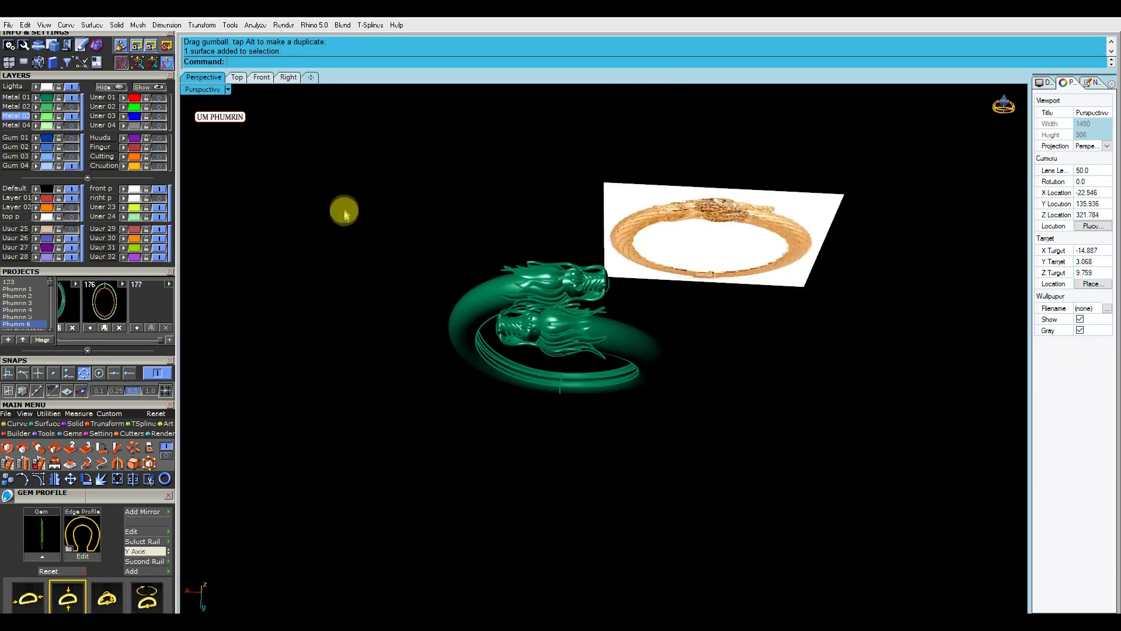
Sweep a new smooth green band along the ellipse rail using the profile curve.
left_click(236, 77)
middle_click(518, 342)
left_click(543, 399)
left_click(585, 344)
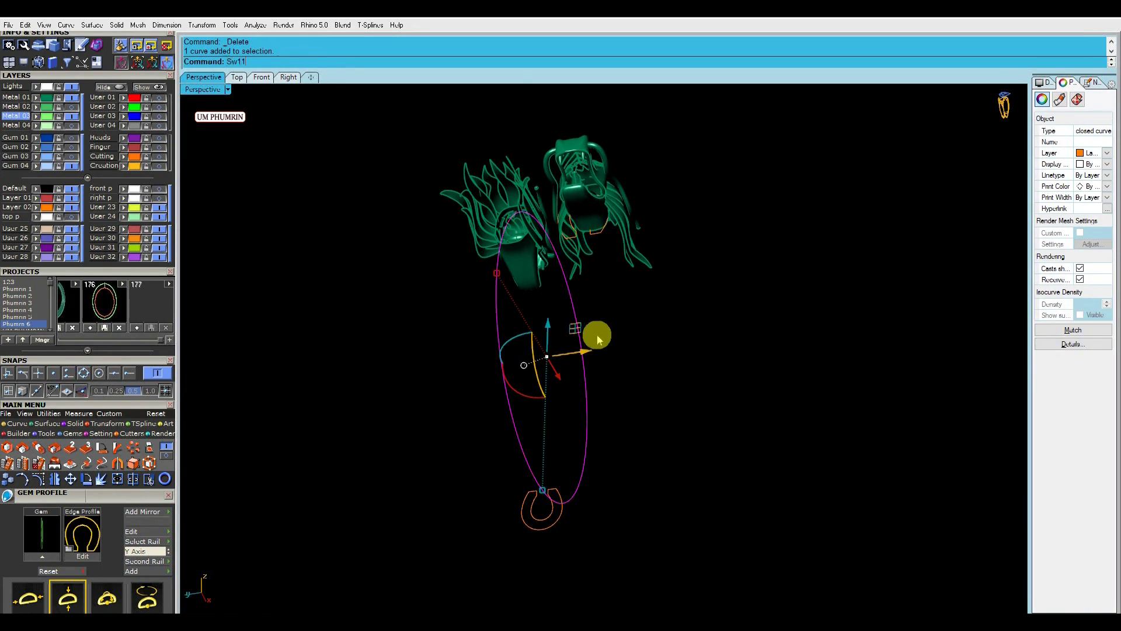
key("Return")
left_click(552, 492)
scroll(588, 236, "up", 10)
key("Return")
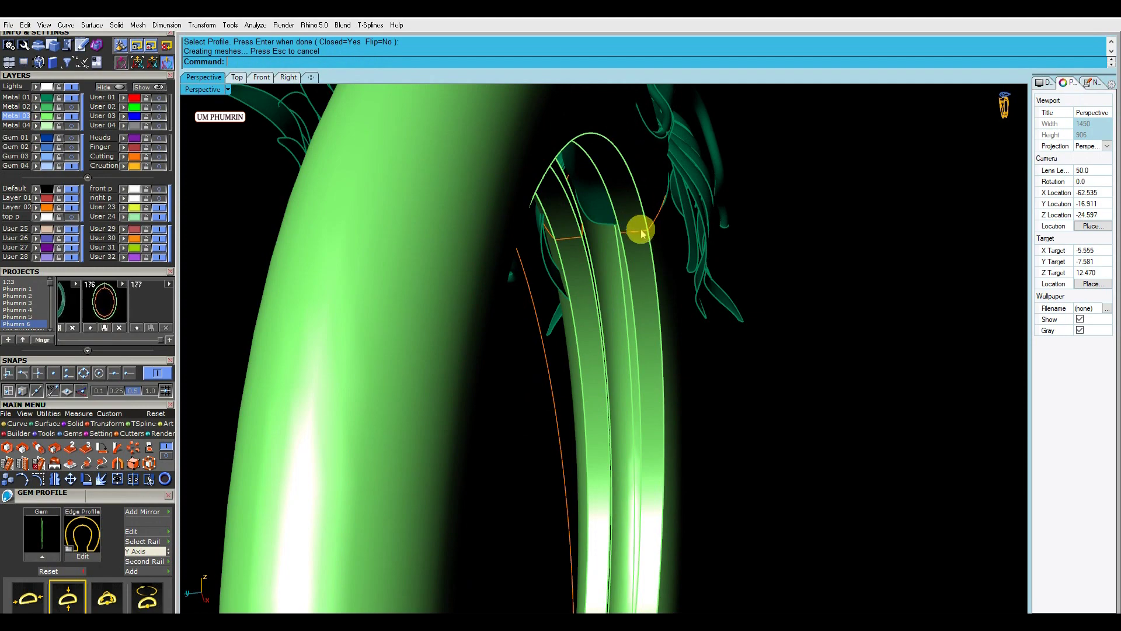
left_click(641, 233)
mouse_move(636, 225)
right_mouse_down()
mouse_move(550, 299)
mouse_move(546, 235)
mouse_move(596, 255)
mouse_move(555, 257)
mouse_move(570, 163)
mouse_move(625, 199)
mouse_move(610, 179)
mouse_move(726, 187)
mouse_move(733, 170)
mouse_move(560, 200)
mouse_move(533, 225)
mouse_move(424, 231)
right_mouse_up()
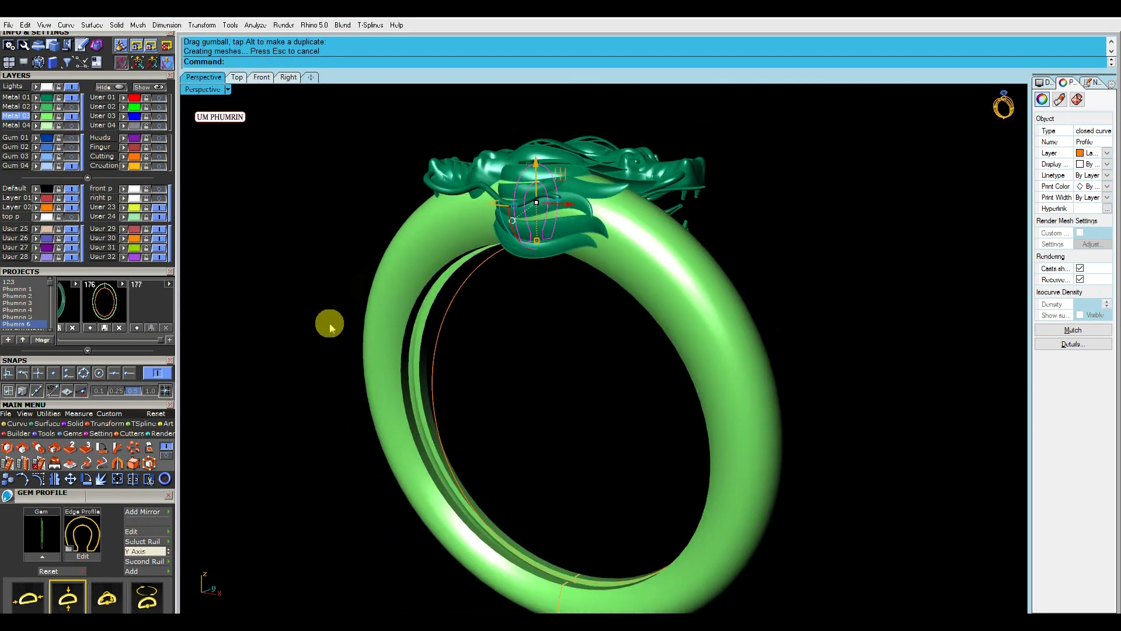
type("aa")
key("Return")
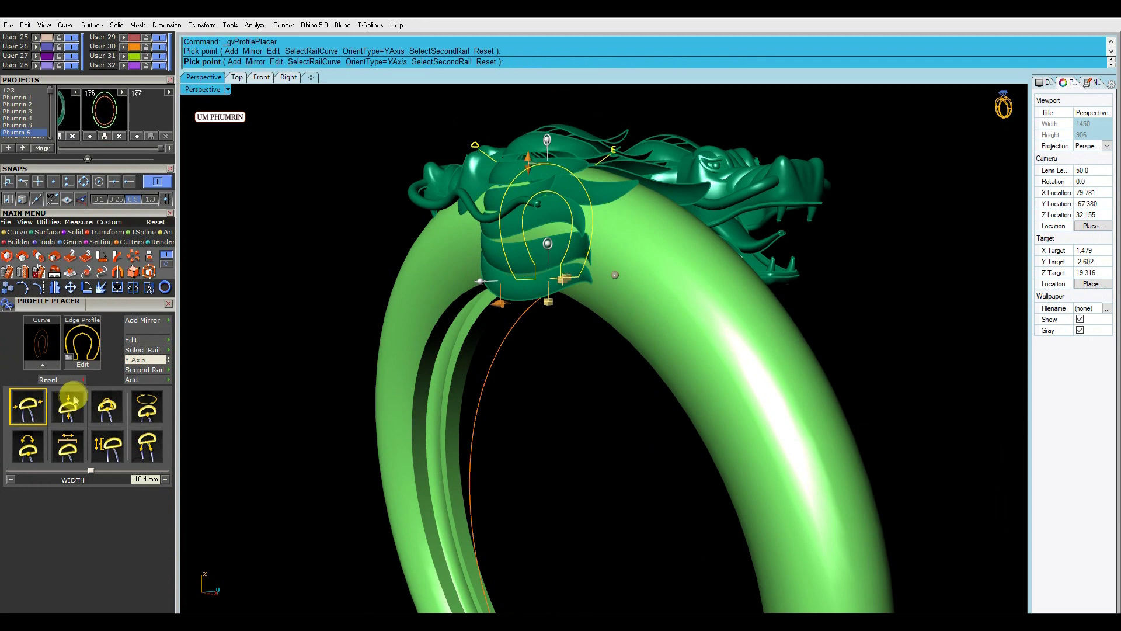
Orbit to a front-on view of the bangle, then show the wireframe Front view.
mouse_move(723, 392)
right_mouse_down()
mouse_move(593, 300)
mouse_move(613, 283)
mouse_move(679, 273)
right_mouse_up()
left_click(610, 260)
type("gf")
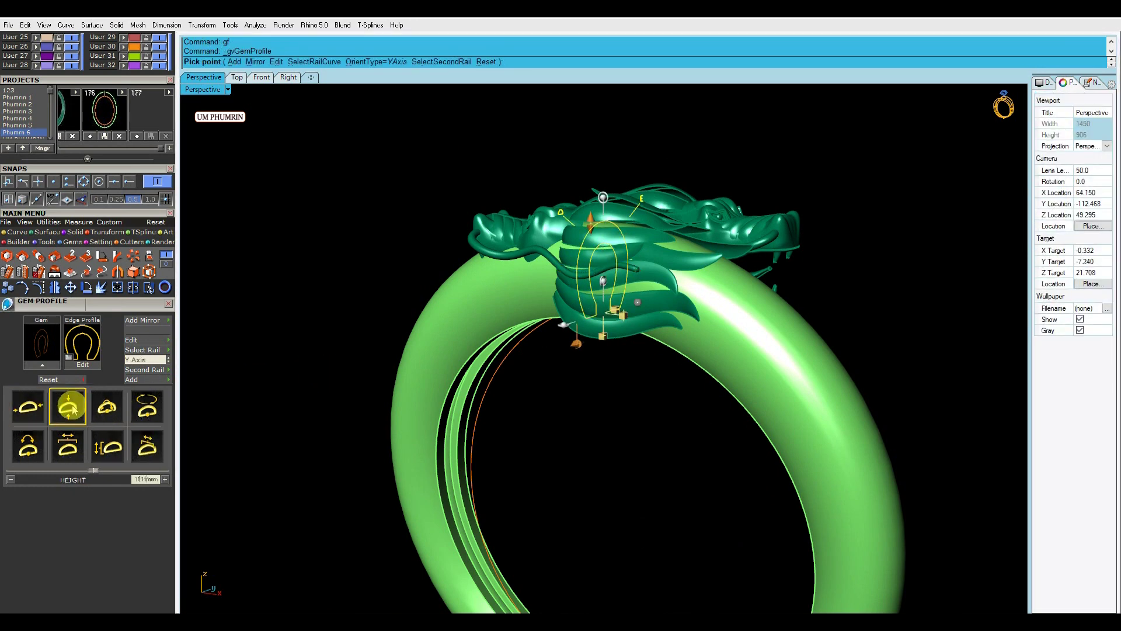
mouse_move(254, 336)
right_mouse_down()
mouse_move(641, 253)
mouse_move(767, 238)
mouse_move(809, 328)
mouse_move(783, 243)
mouse_move(763, 258)
mouse_move(801, 227)
right_mouse_up()
scroll(800, 228, "down", 3)
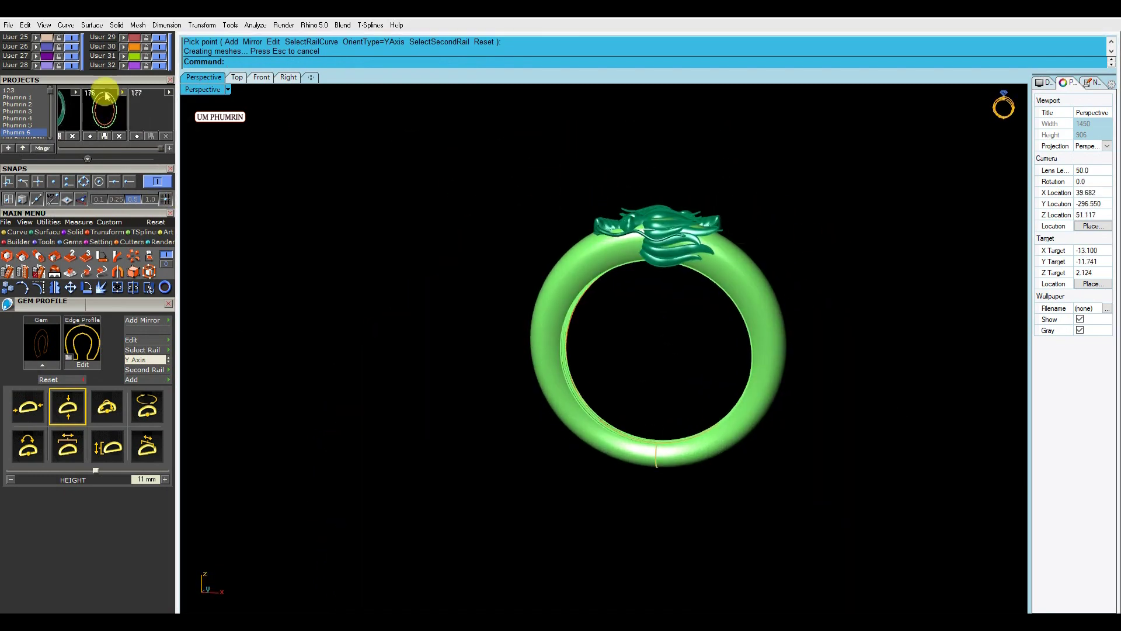
scroll(74, 200, "up", 3)
left_click(262, 77)
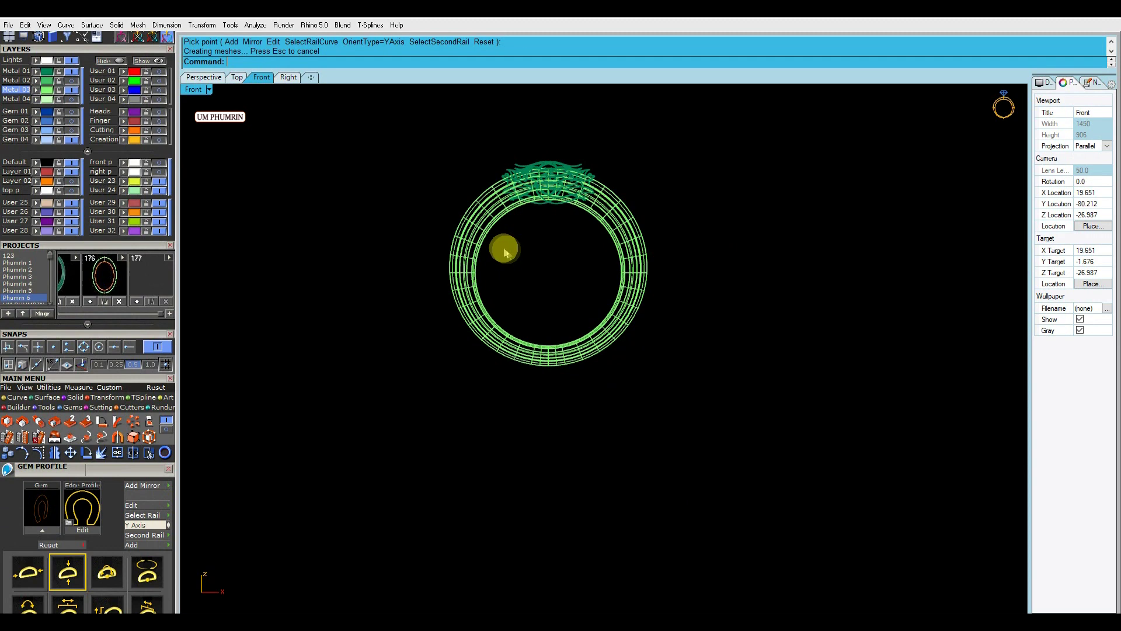
Delete one half of the split ring shank.
type("l")
key("Return")
left_click(660, 322)
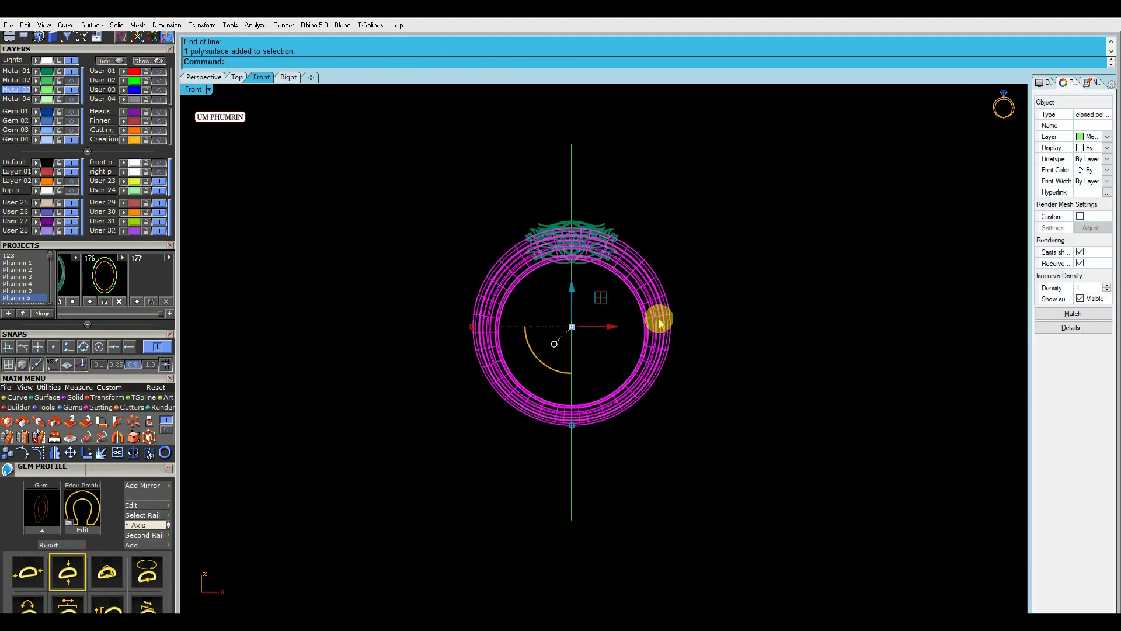
left_click(204, 76)
left_click(571, 295)
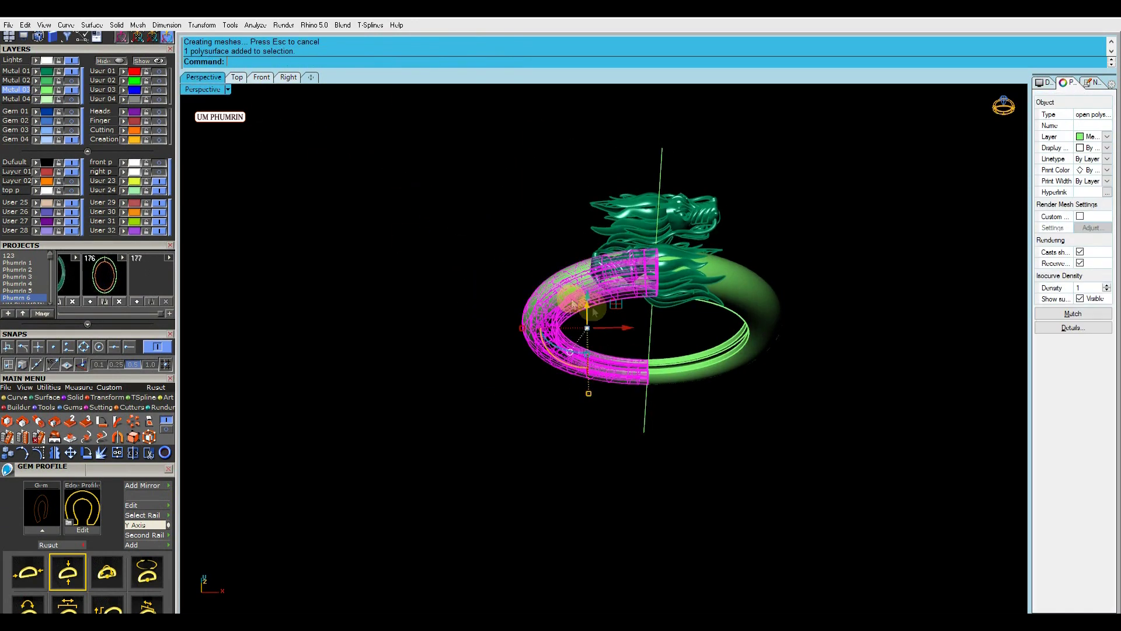
key("Delete")
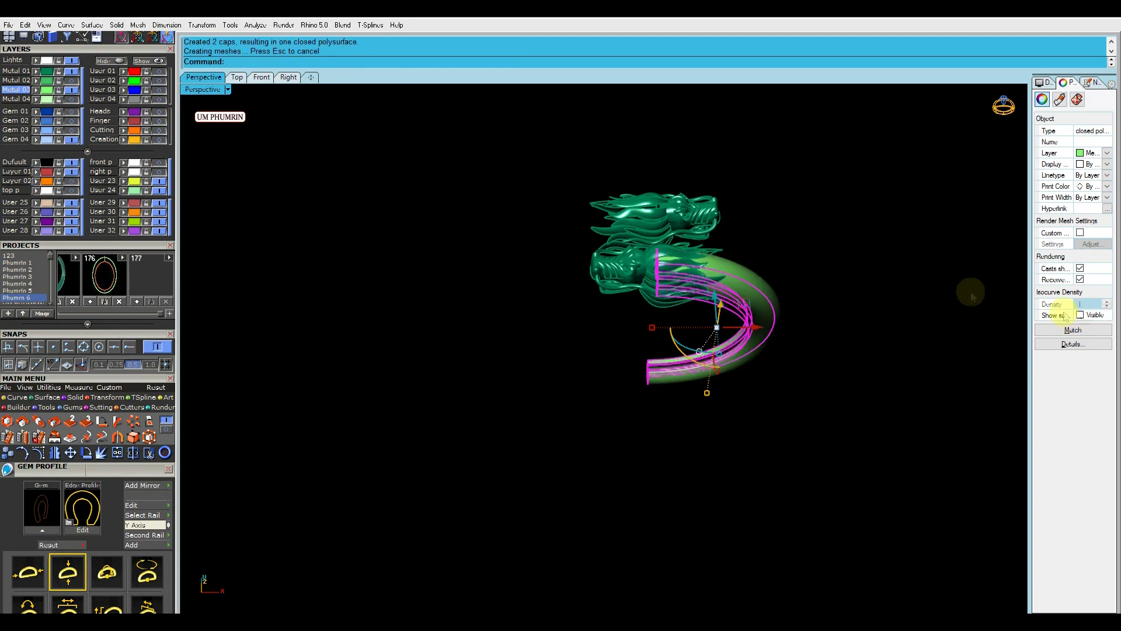
Hide surface isocurves and rotate the remaining half about 0.
left_click(1080, 316)
right_click_drag(693, 282, 652, 256)
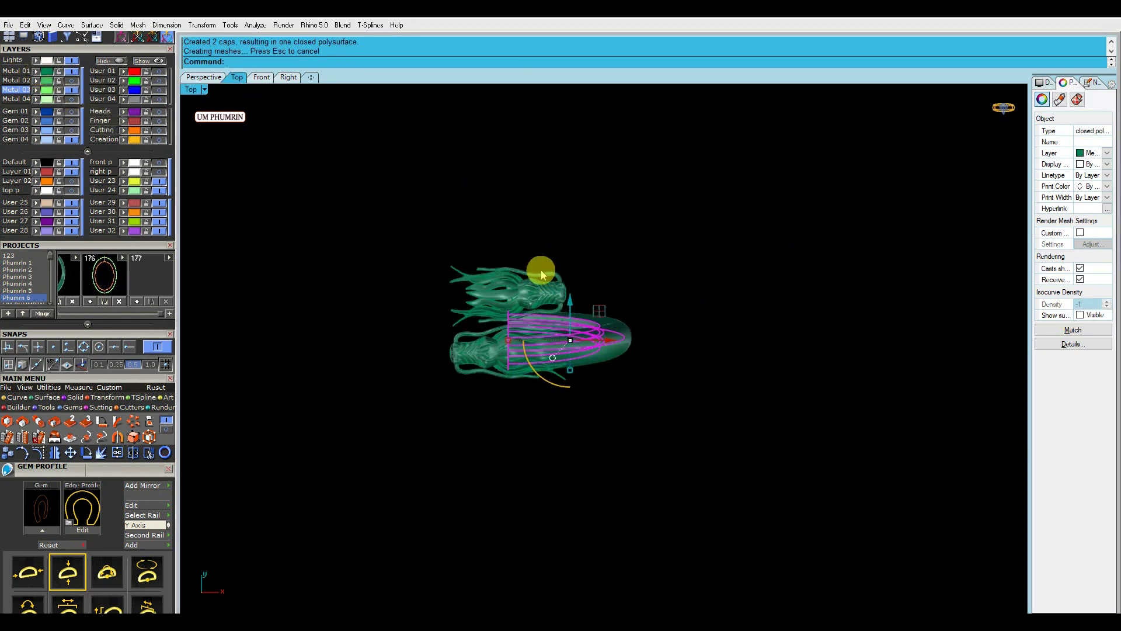
type("0")
key("Return")
left_click(745, 323)
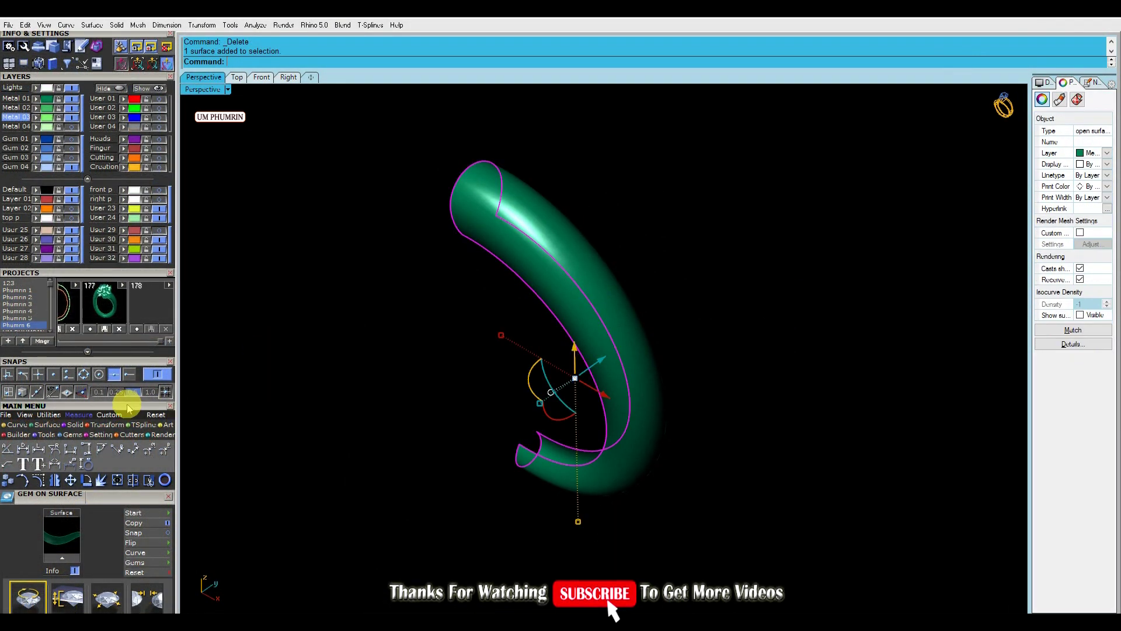
Unroll the shank into a flat strip, then lock the tube and the strip's layer.
scroll(127, 407, "down", 3)
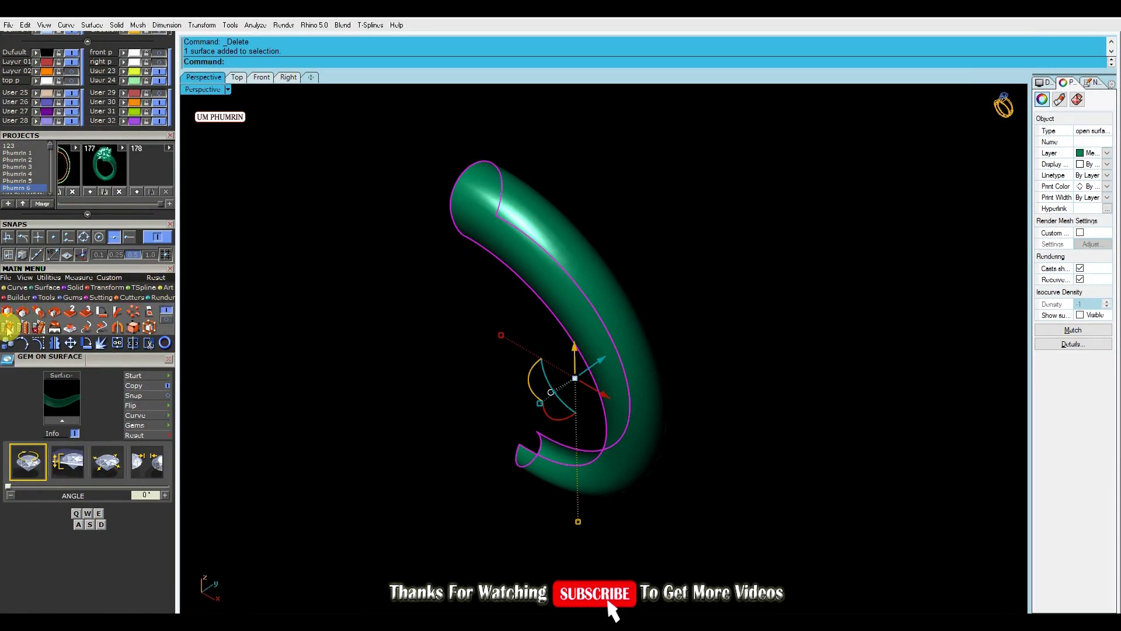
left_click(8, 327)
right_click_drag(750, 309, 792, 268)
left_click(613, 275)
key("ctrl+l")
right_click_drag(499, 280, 514, 333)
left_click(518, 350)
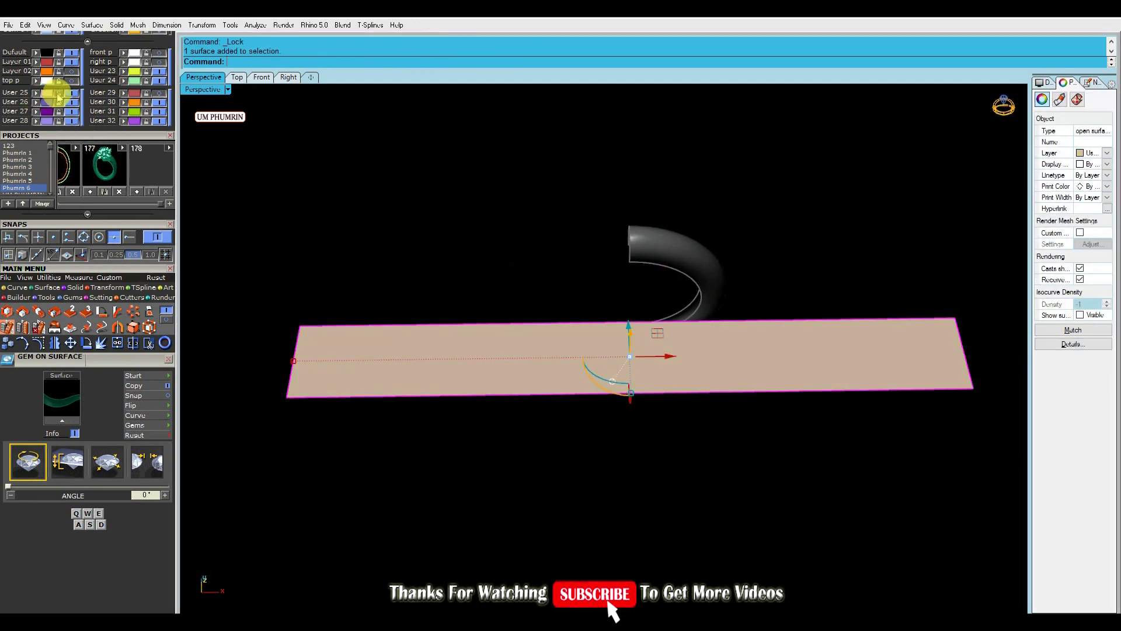
left_click(58, 92)
right_click_drag(428, 261, 278, 266)
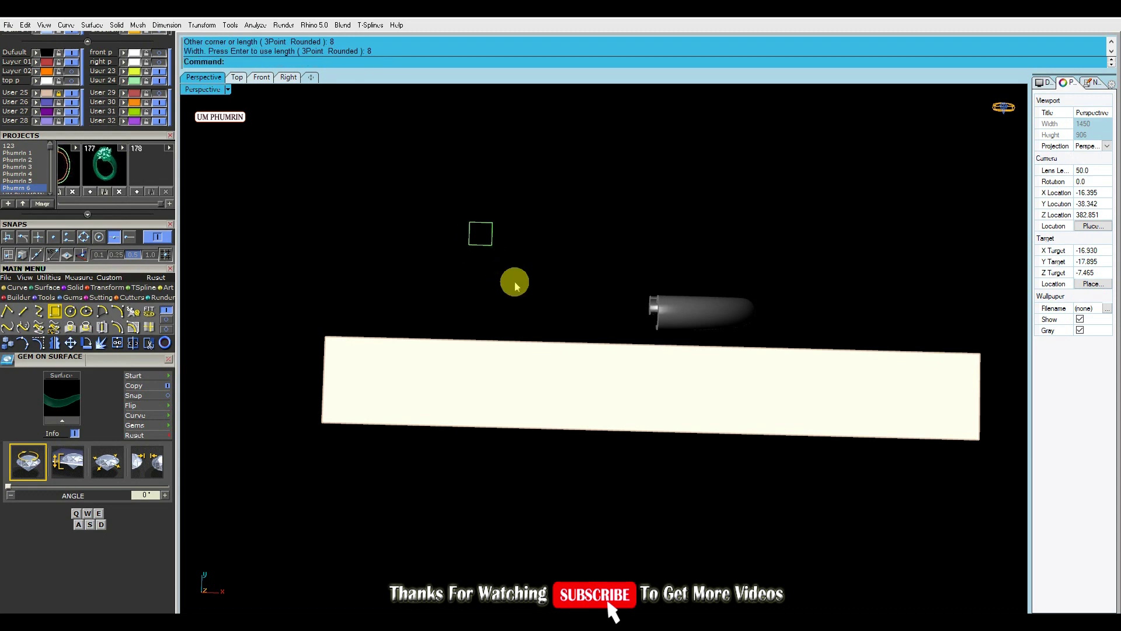
Delete the small square outline, finish the strip's centre line, and select the new square.
left_click(482, 228)
mouse_move(484, 226)
right_mouse_down()
mouse_move(326, 266)
mouse_move(496, 421)
right_mouse_up()
key("Delete")
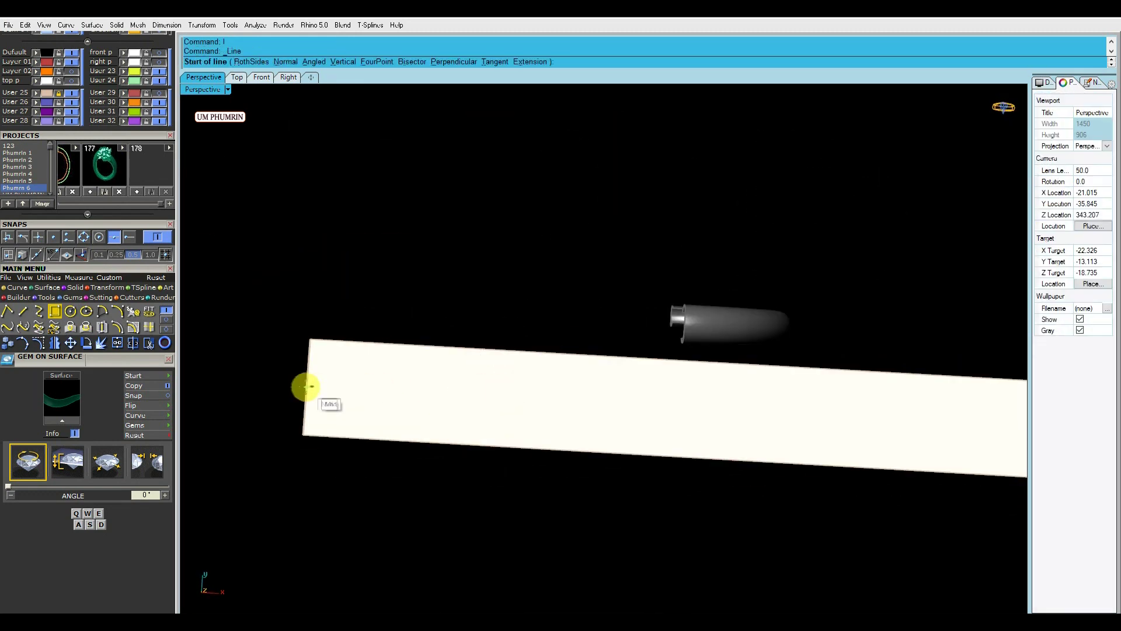
mouse_move(687, 403)
right_mouse_down()
mouse_move(846, 380)
mouse_move(671, 381)
mouse_move(783, 321)
mouse_move(599, 279)
mouse_move(747, 355)
right_mouse_up()
left_click(846, 380)
type("12")
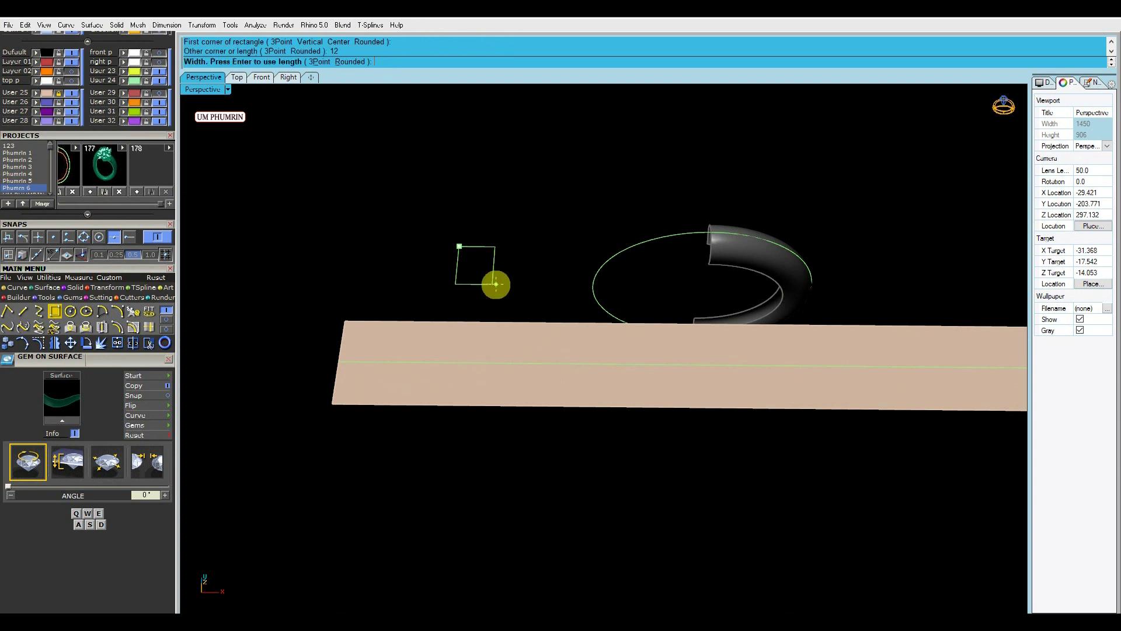
left_click(478, 245)
mouse_move(478, 246)
right_mouse_down()
mouse_move(463, 292)
mouse_move(400, 226)
mouse_move(476, 283)
right_mouse_up()
In Top view, align the square's gumball to world axes and move the diamond onto the centre line.
left_click(237, 77)
left_click(471, 215)
left_click(518, 147)
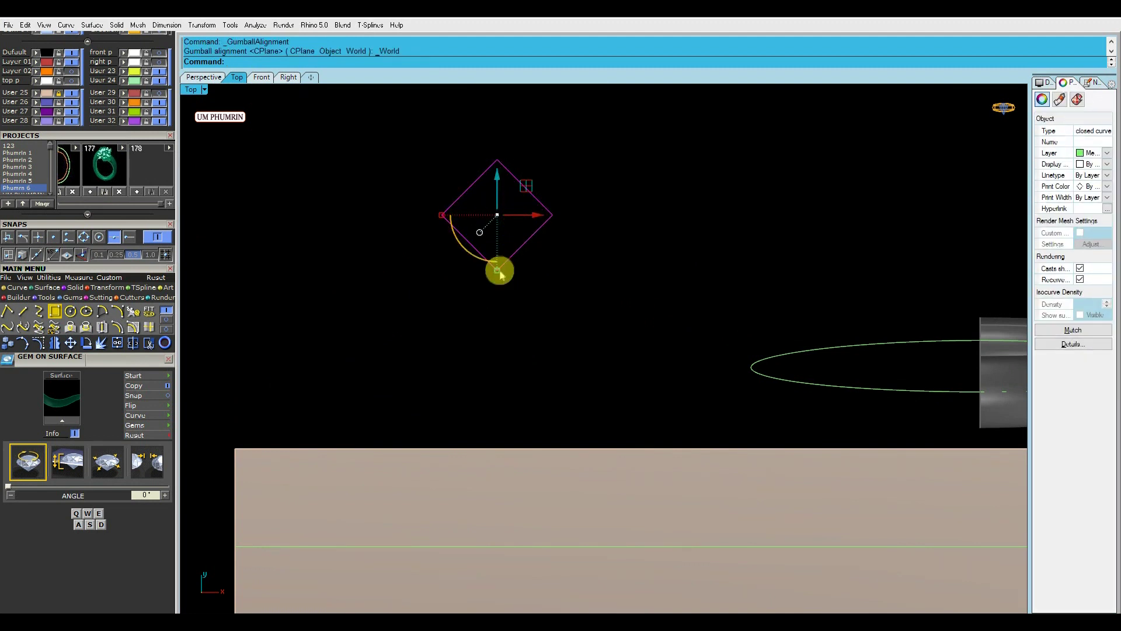
scroll(508, 257, "down", 3)
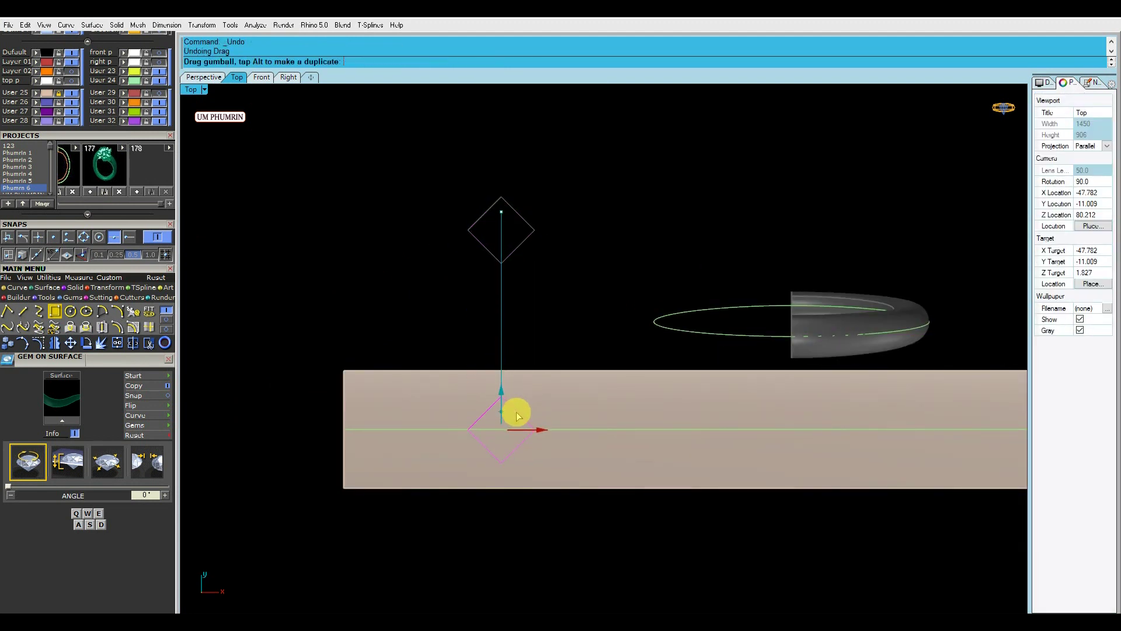
scroll(517, 415, "down", 3)
left_click_drag(513, 383, 567, 389)
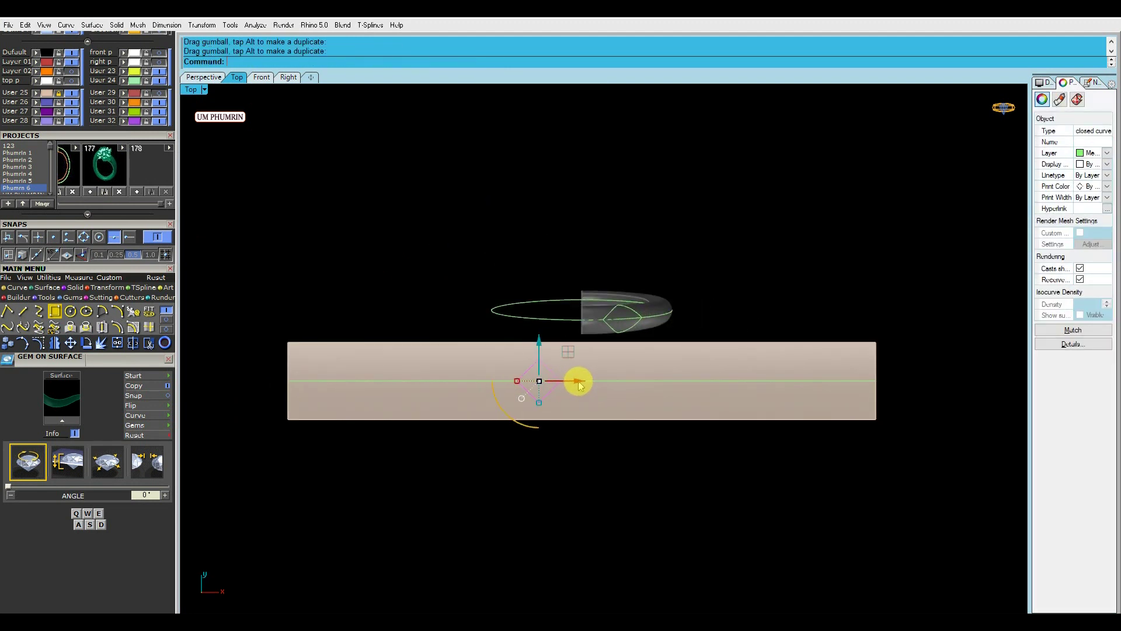
Inspect the ring and strip in Perspective and delete the selected diamond outline.
left_click(204, 77)
mouse_move(561, 255)
right_mouse_down()
mouse_move(625, 308)
mouse_move(572, 290)
mouse_move(508, 346)
mouse_move(548, 420)
mouse_move(574, 299)
right_mouse_up()
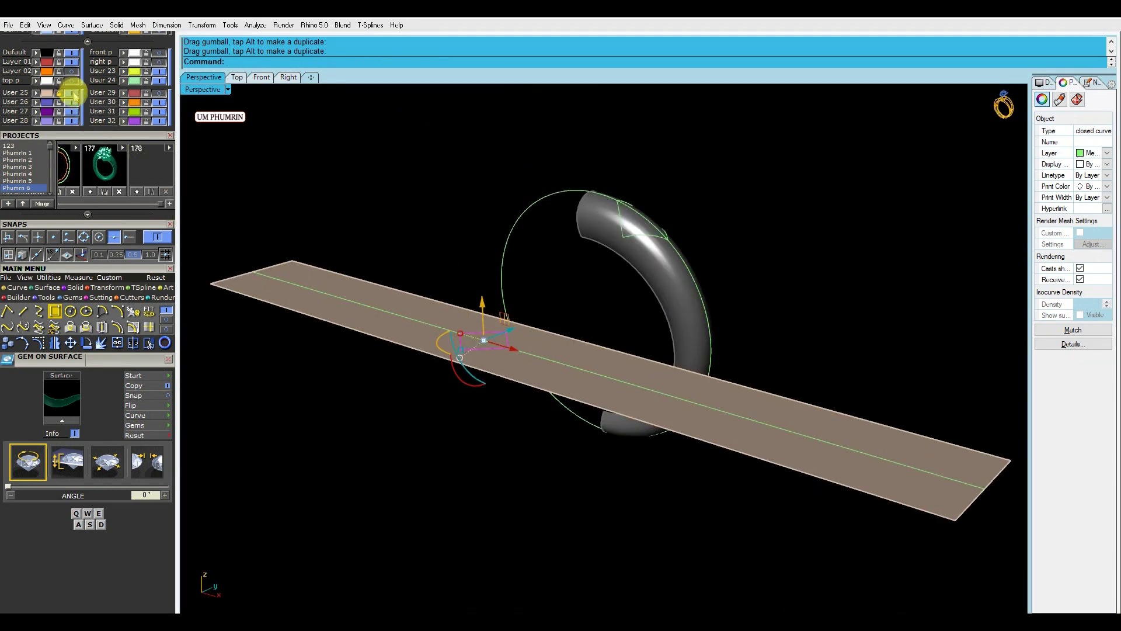
scroll(100, 107, "up", 5)
mouse_move(573, 292)
right_mouse_down()
mouse_move(603, 298)
mouse_move(613, 247)
mouse_move(615, 295)
mouse_move(382, 371)
mouse_move(371, 370)
mouse_move(426, 370)
mouse_move(355, 328)
mouse_move(343, 292)
mouse_move(363, 363)
mouse_move(446, 317)
mouse_move(438, 353)
mouse_move(514, 303)
mouse_move(581, 290)
mouse_move(483, 351)
mouse_move(467, 318)
right_mouse_up()
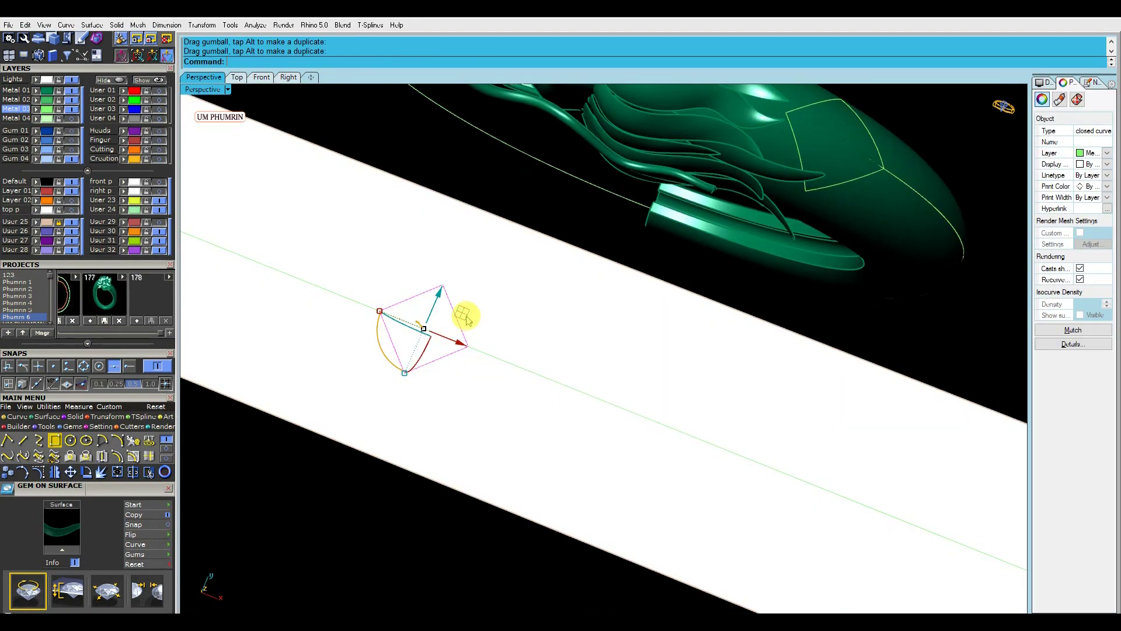
mouse_move(544, 282)
right_mouse_down()
mouse_move(570, 257)
mouse_move(578, 375)
mouse_move(613, 361)
right_mouse_up()
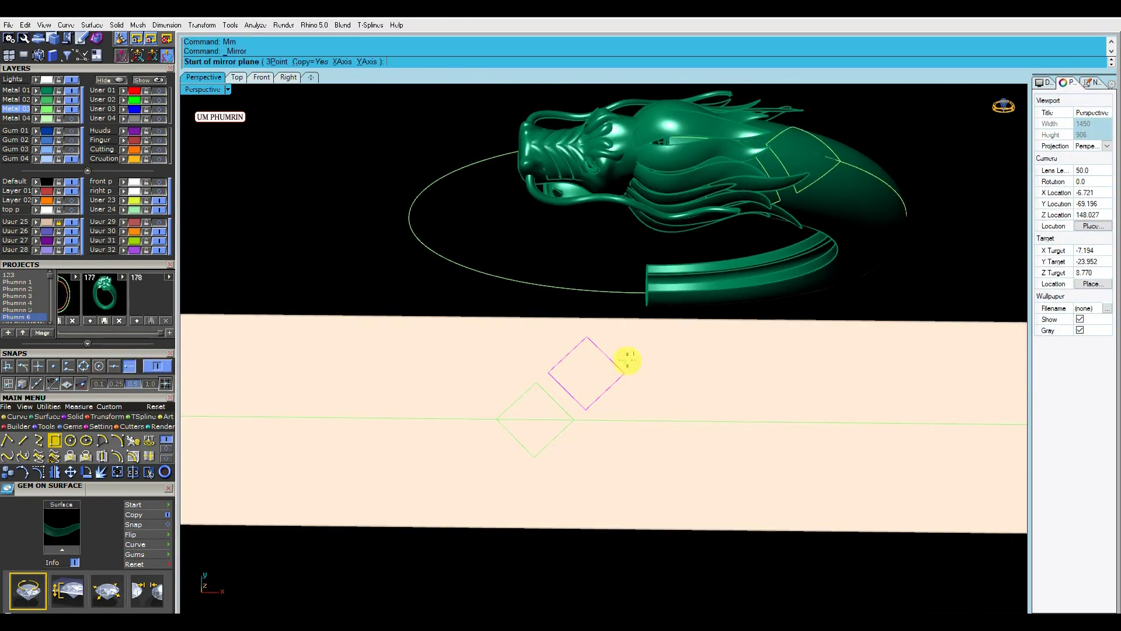
key("Delete")
mouse_move(590, 356)
right_mouse_down()
mouse_move(633, 305)
mouse_move(555, 317)
mouse_move(660, 275)
mouse_move(579, 326)
mouse_move(526, 339)
mouse_move(571, 338)
mouse_move(518, 370)
mouse_move(438, 277)
mouse_move(478, 225)
mouse_move(468, 203)
mouse_move(483, 258)
mouse_move(493, 248)
mouse_move(470, 195)
mouse_move(465, 218)
mouse_move(534, 396)
mouse_move(598, 376)
mouse_move(540, 404)
mouse_move(543, 317)
mouse_move(586, 320)
right_mouse_up()
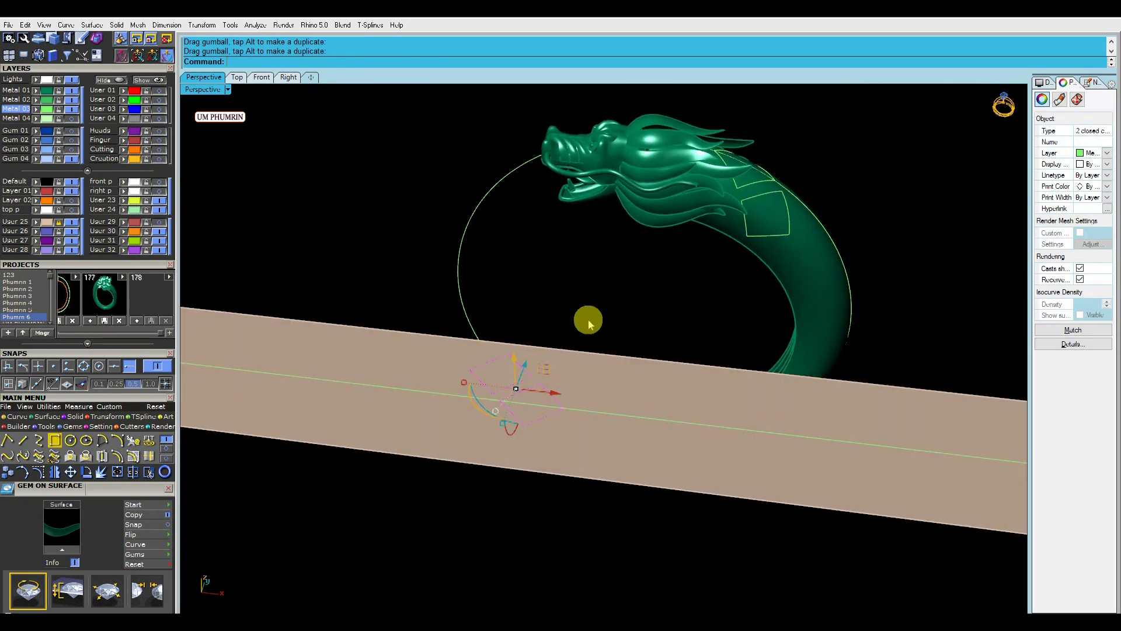
In Top view, measure between the diamonds with an aligned dimension (DA).
left_click(236, 77)
scroll(532, 369, "up", 3)
type("da")
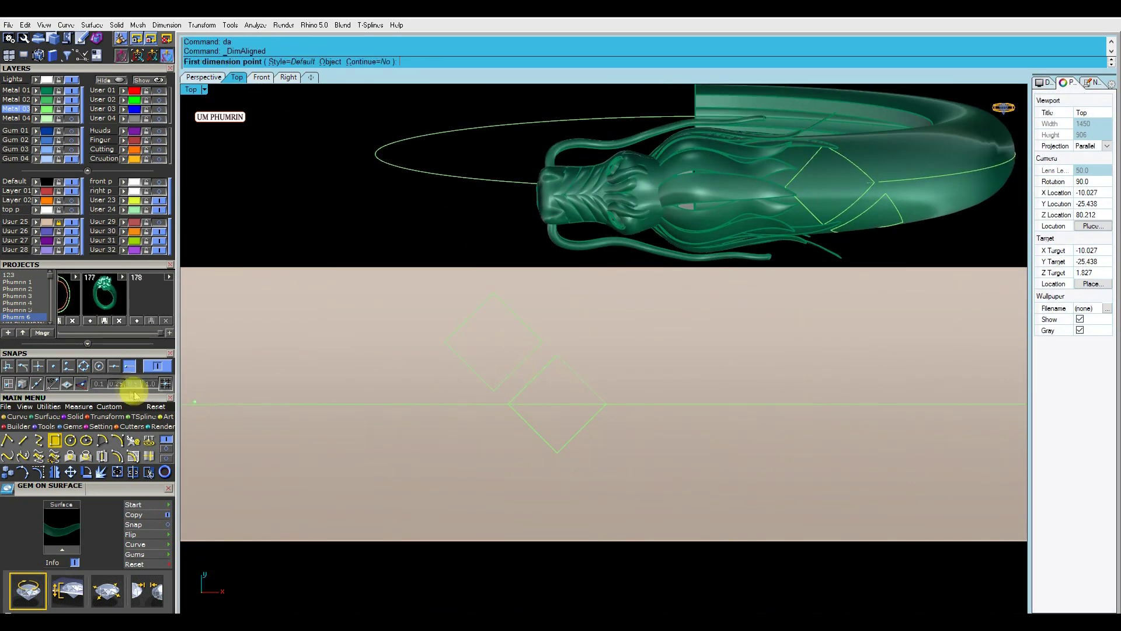
scroll(564, 352, "down", 2)
scroll(668, 278, "up", 2)
key("Return")
left_click(672, 247)
scroll(677, 260, "down", 3)
scroll(454, 378, "up", 3)
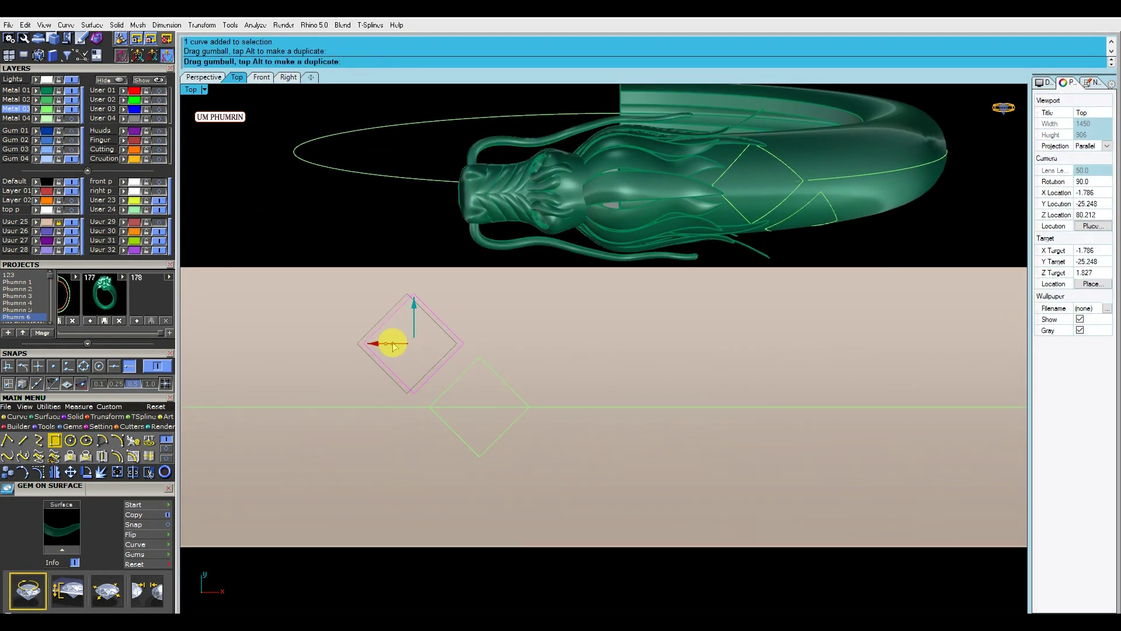
scroll(473, 371, "up", 2)
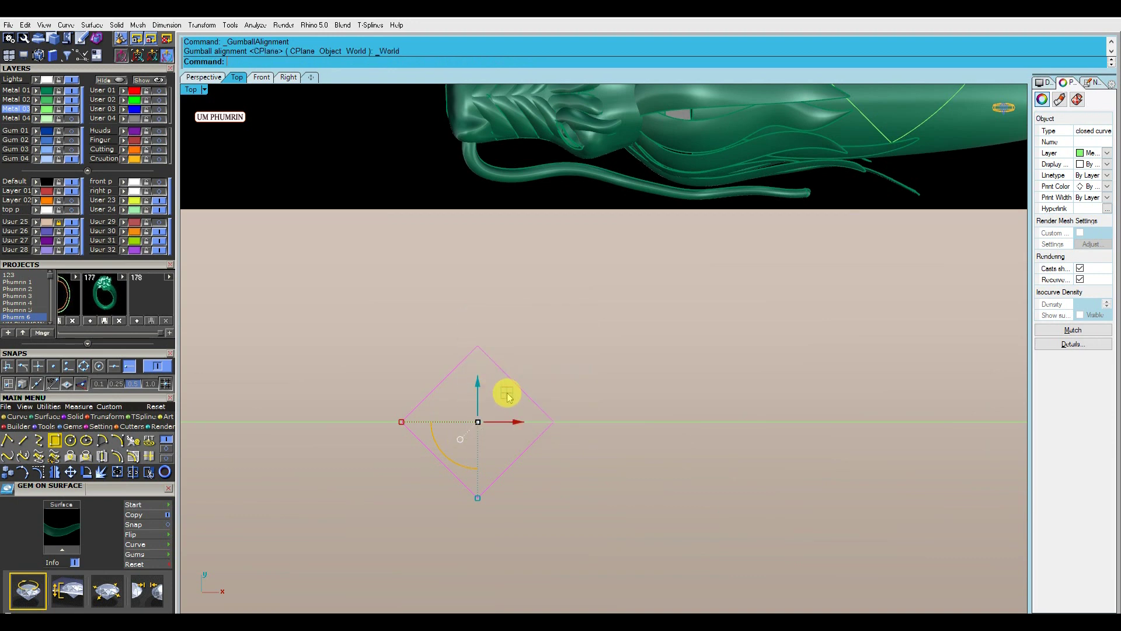
Draw a guide line along the diamond's upper-right edge and select the diamond outline.
type("l")
key("Return")
left_click(529, 396)
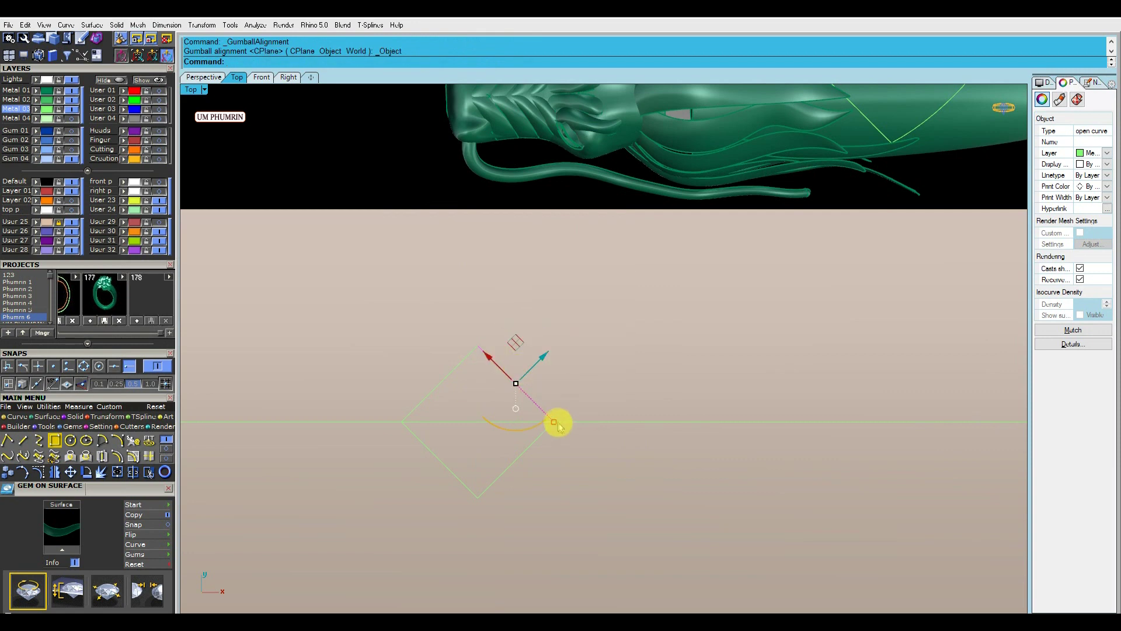
right_click_drag(479, 295, 497, 327)
scroll(512, 342, "up", 2)
left_click(466, 376)
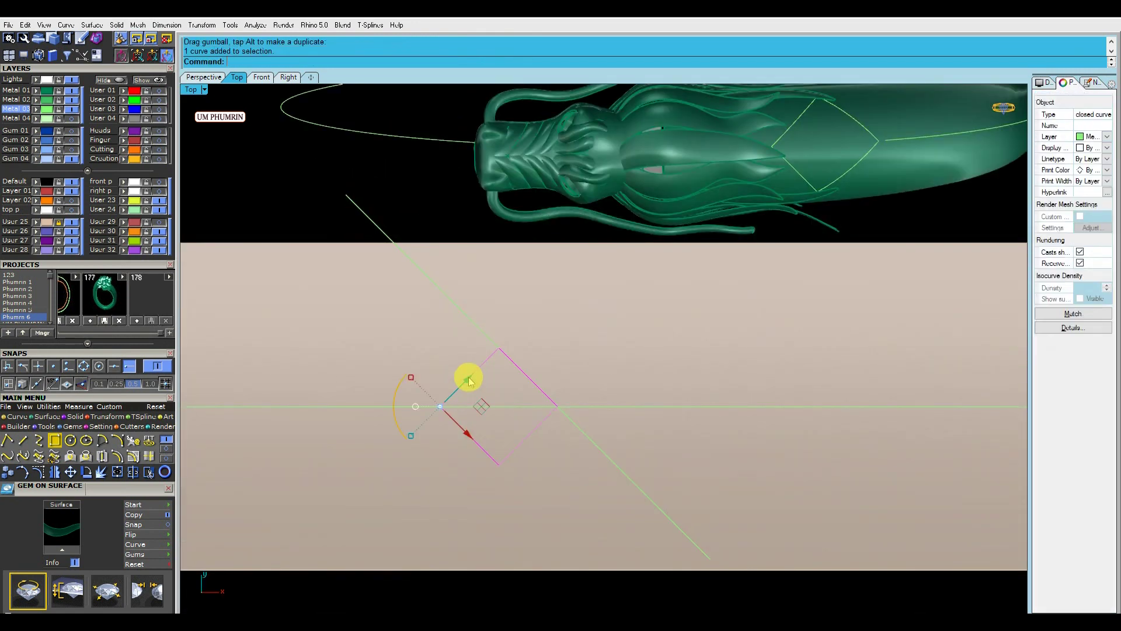
scroll(484, 401, "up", 2)
Slide the diamond up-left along its diagonal gumball axis by typed distances.
left_click_drag(460, 431, 391, 360)
left_click(389, 358)
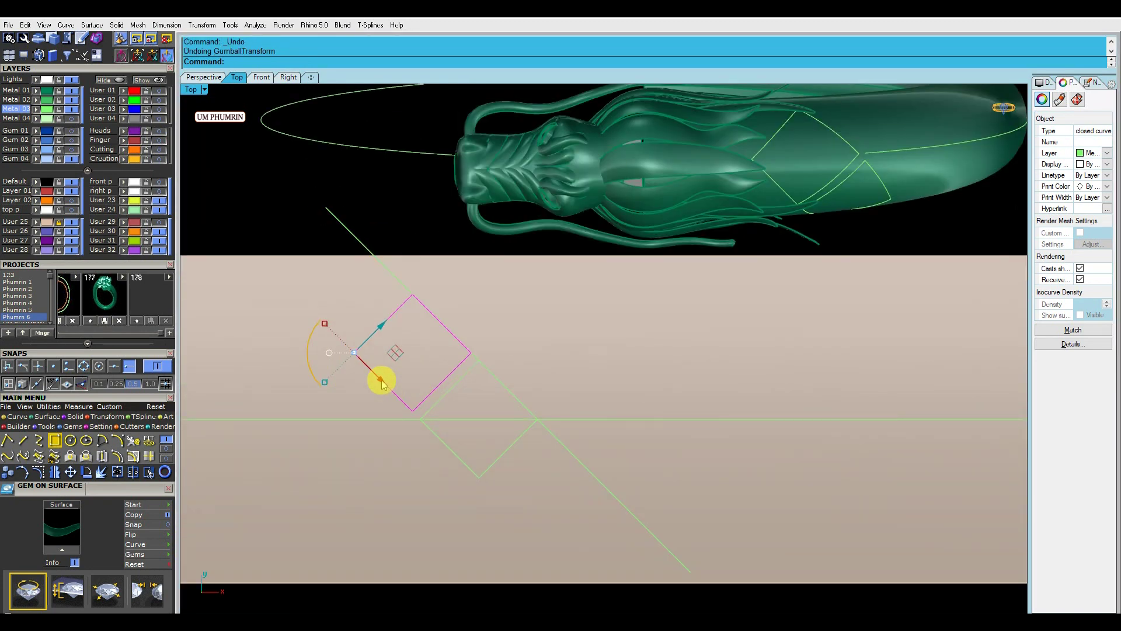
left_click(384, 386)
key("Return")
left_click(387, 385)
key("Escape")
scroll(397, 403, "down", 4)
scroll(677, 333, "down", 2)
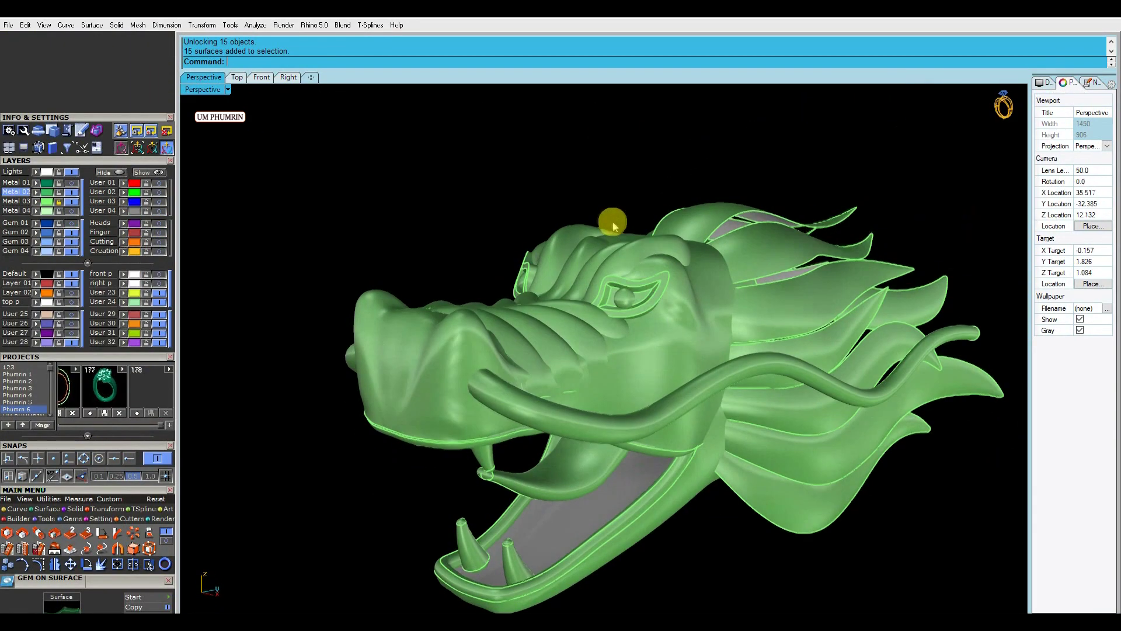
Switch the viewport to Plastic display and save the model.
left_click(211, 89)
left_click(325, 348)
mouse_move(551, 343)
right_mouse_down()
mouse_move(310, 242)
mouse_move(716, 258)
mouse_move(645, 300)
mouse_move(629, 341)
mouse_move(626, 238)
mouse_move(595, 243)
mouse_move(430, 213)
mouse_move(663, 231)
mouse_move(672, 284)
right_mouse_up()
key("ctrl+s")
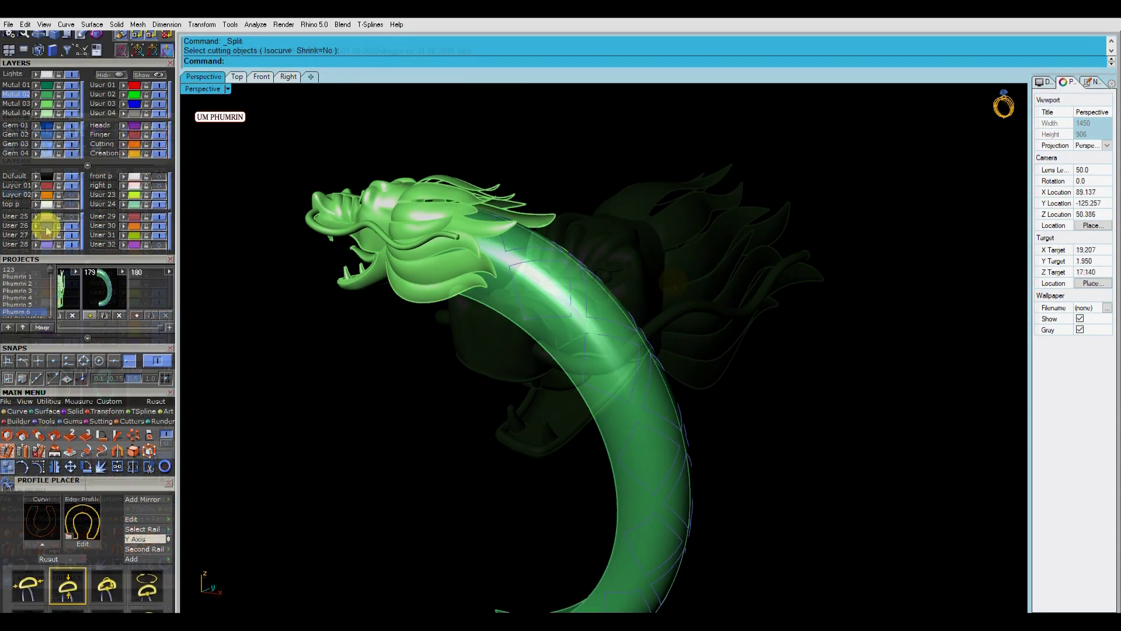
Split the dragon body surface into scale pieces using all the scale outlines as cutters.
key("Escape")
left_click(518, 290)
type("Ss")
key("Return")
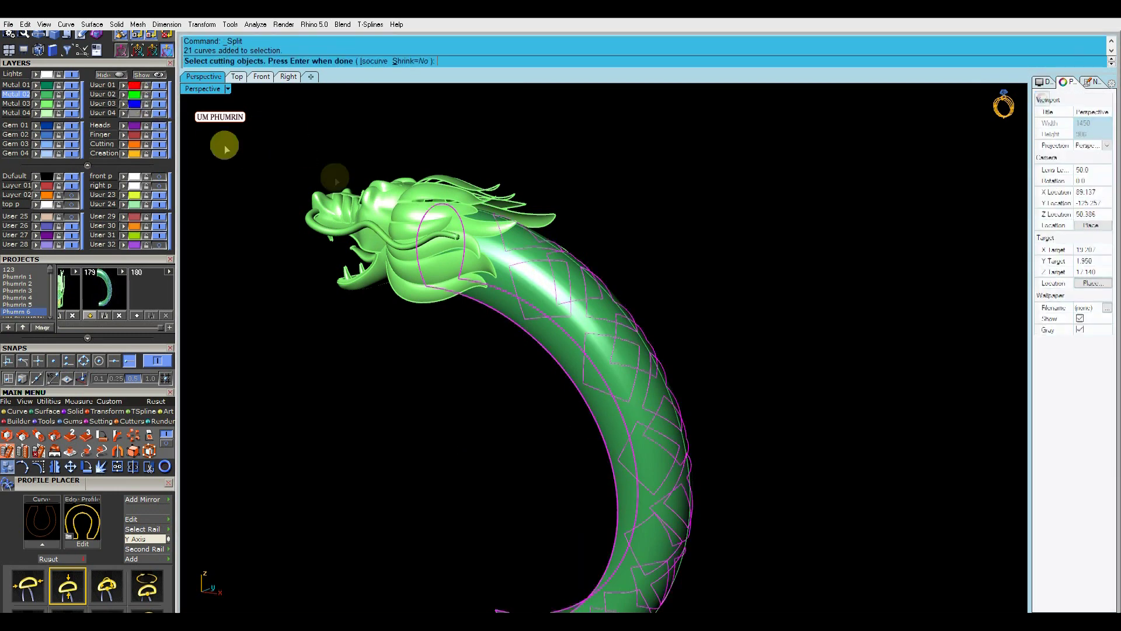
left_click_drag(225, 143, 636, 265)
key("Return")
mouse_move(636, 265)
right_mouse_down()
mouse_move(636, 280)
mouse_move(685, 257)
mouse_move(660, 238)
right_mouse_up()
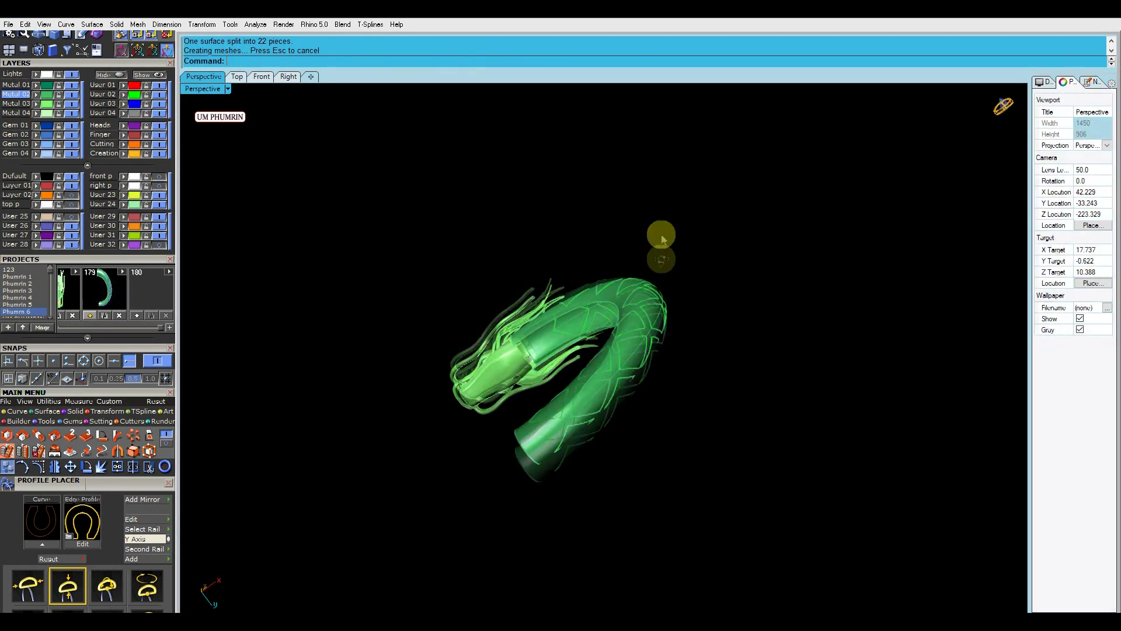
scroll(593, 253, "up", 5)
right_click_drag(593, 253, 603, 265)
Pick several scale surface pieces on the dragon body to check the split.
left_click(606, 268)
left_click(640, 305)
left_click(533, 251, "shift")
right_click_drag(533, 251, 543, 274)
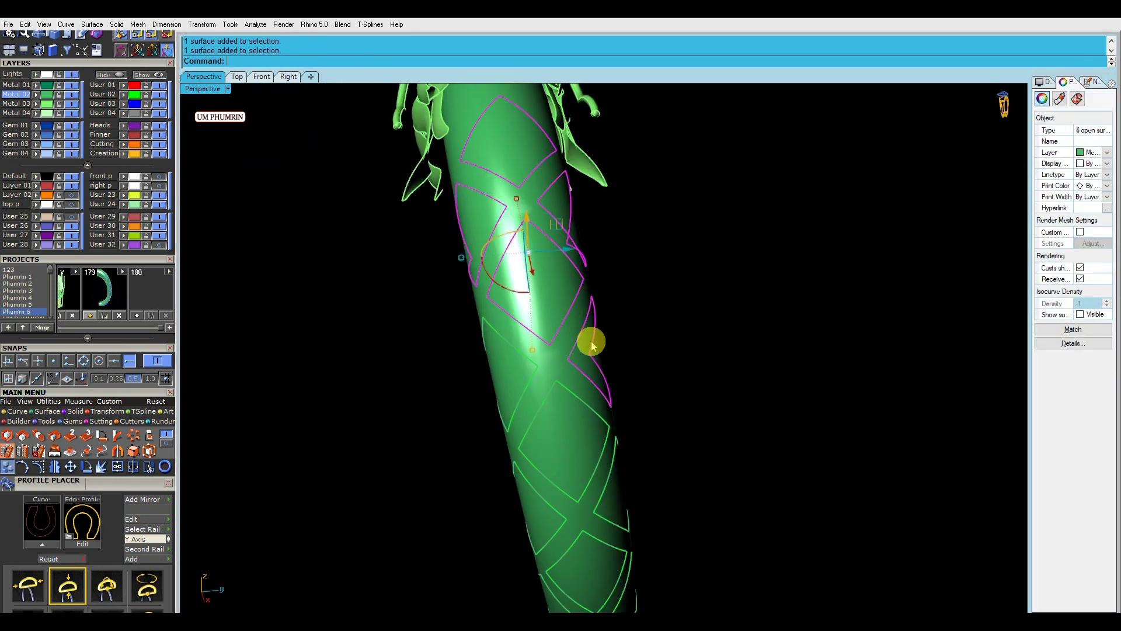
mouse_move(556, 418)
right_mouse_down()
mouse_move(583, 346)
mouse_move(551, 358)
mouse_move(621, 368)
mouse_move(616, 411)
right_mouse_up()
left_click(619, 374, "shift")
scroll(709, 325, "down", 5)
key("Escape")
mouse_move(708, 325)
right_mouse_down()
mouse_move(633, 353)
mouse_move(643, 343)
mouse_move(608, 376)
right_mouse_up()
scroll(631, 338, "up", 3)
scroll(628, 333, "up", 2)
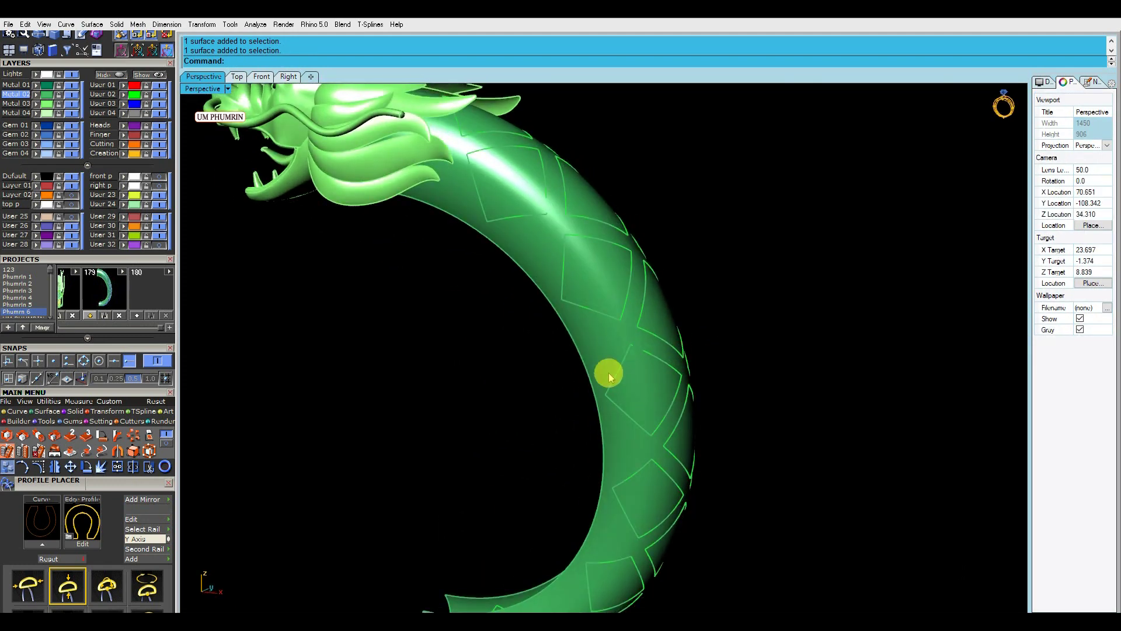
scroll(597, 311, "up", 2)
Window-select all 21 scale surfaces and curves and isolate them, hiding the rest.
left_click(612, 285)
scroll(612, 285, "down", 2)
scroll(615, 358, "down", 3)
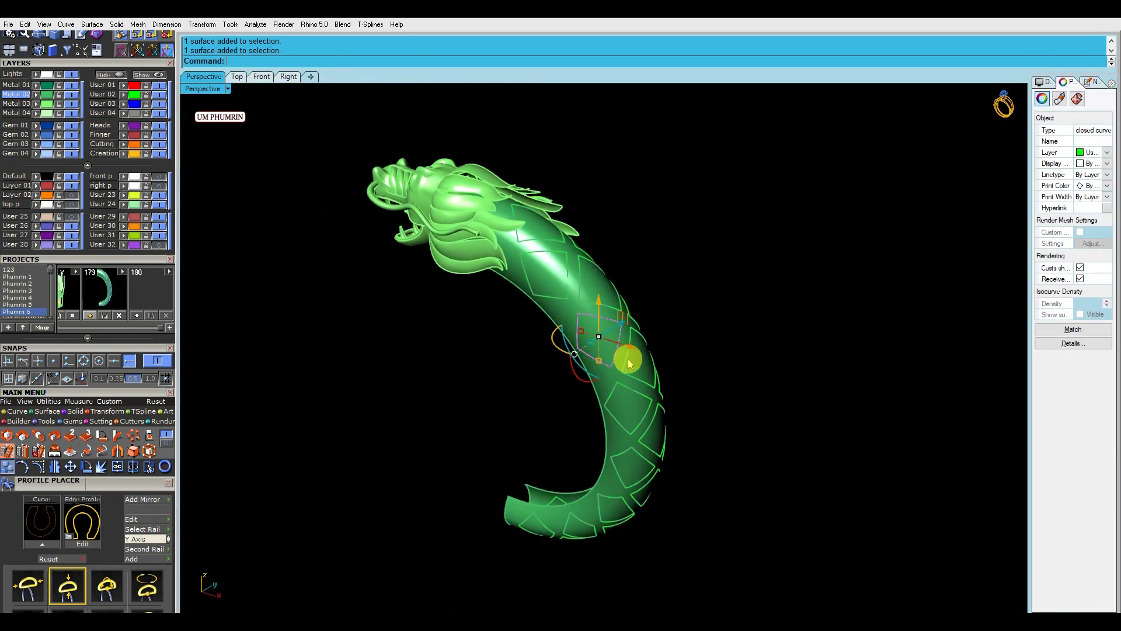
right_click_drag(615, 358, 728, 346)
left_click(523, 203)
left_click_drag(531, 217, 788, 556)
mouse_move(788, 555)
right_mouse_down()
mouse_move(503, 485)
mouse_move(727, 484)
right_mouse_up()
key("ctrl+i")
key("ctrl+h")
Offset a scale outline curve inward on its scale surface with OffsetCrvOnSrf.
scroll(575, 296, "up", 3)
left_click(554, 315)
left_click(549, 335)
key("Return")
scroll(537, 307, "up", 2)
left_click(523, 299)
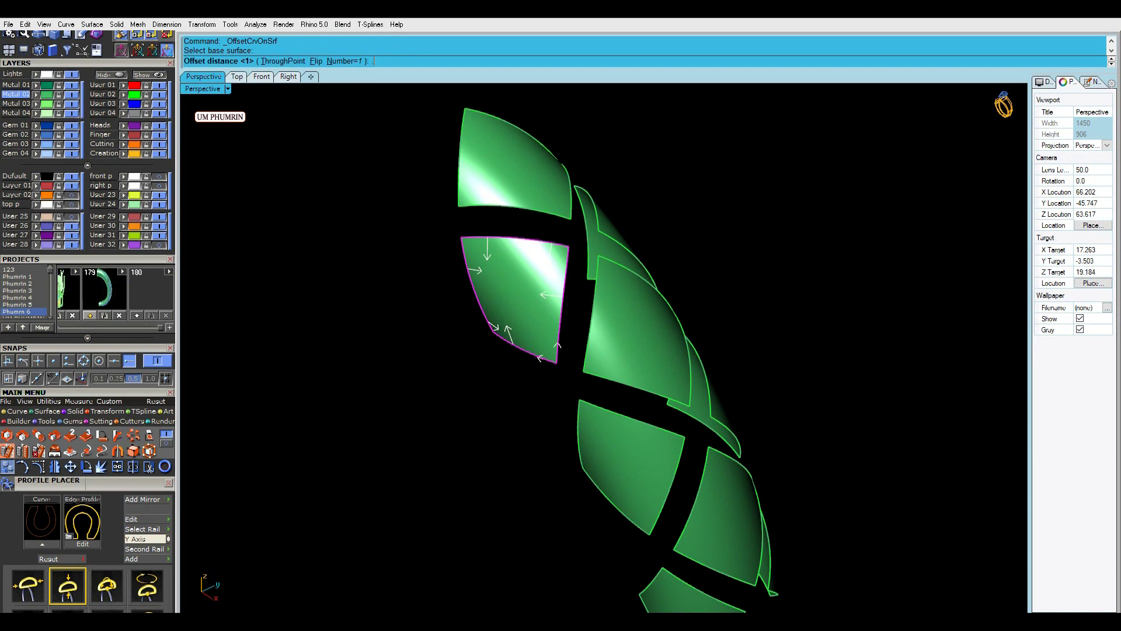
Finish splitting the first scale surface and delete its cut-off outer strip.
key("Escape")
left_click(547, 320)
scroll(548, 315, "up", 3)
right_click_drag(548, 315, 518, 395)
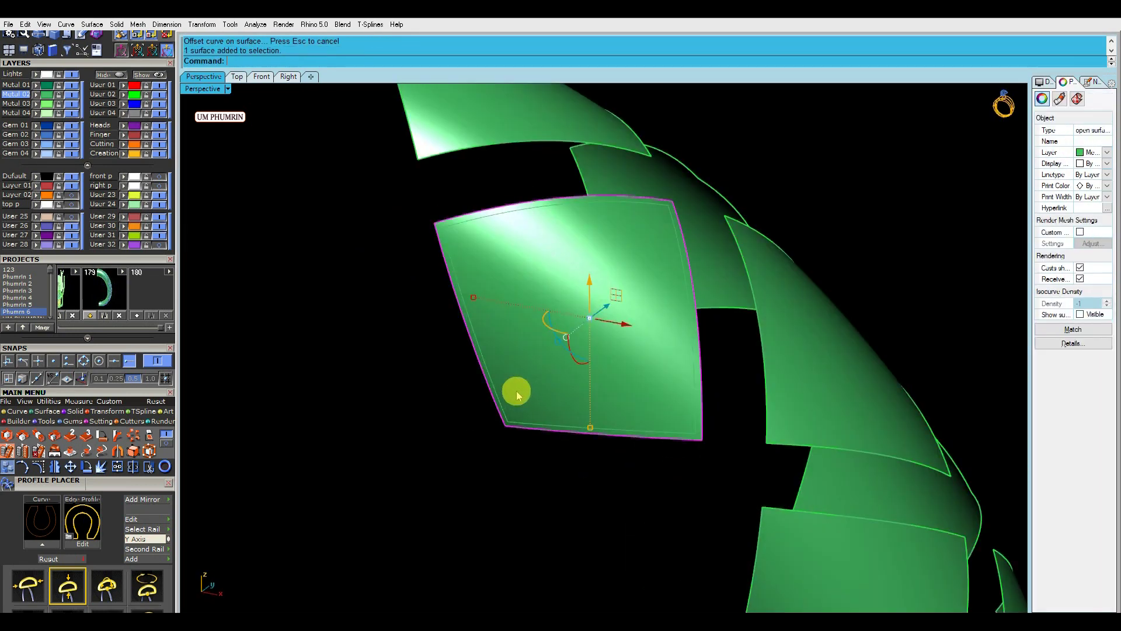
left_click(500, 401)
key("Return")
left_click(561, 385)
key("Delete")
Offset the upper scale's outline by 0.2 onto its surface and delete the leftover strip.
mouse_move(561, 385)
right_mouse_down()
mouse_move(545, 385)
mouse_move(578, 377)
mouse_move(548, 353)
mouse_move(564, 395)
right_mouse_up()
left_click(565, 394)
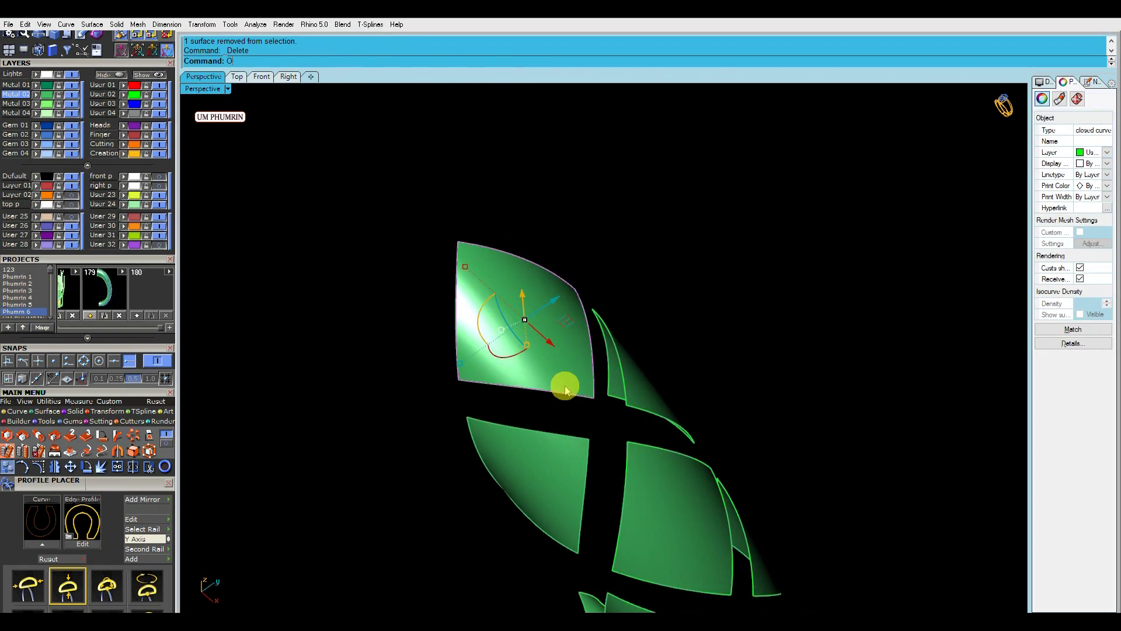
key("Return")
scroll(566, 383, "up", 2)
key("Return")
key("Escape")
left_click(576, 356)
key("Delete")
Offset the next scale's outline curve onto its surface at 0.2.
mouse_move(576, 355)
right_mouse_down()
mouse_move(476, 343)
mouse_move(537, 363)
right_mouse_up()
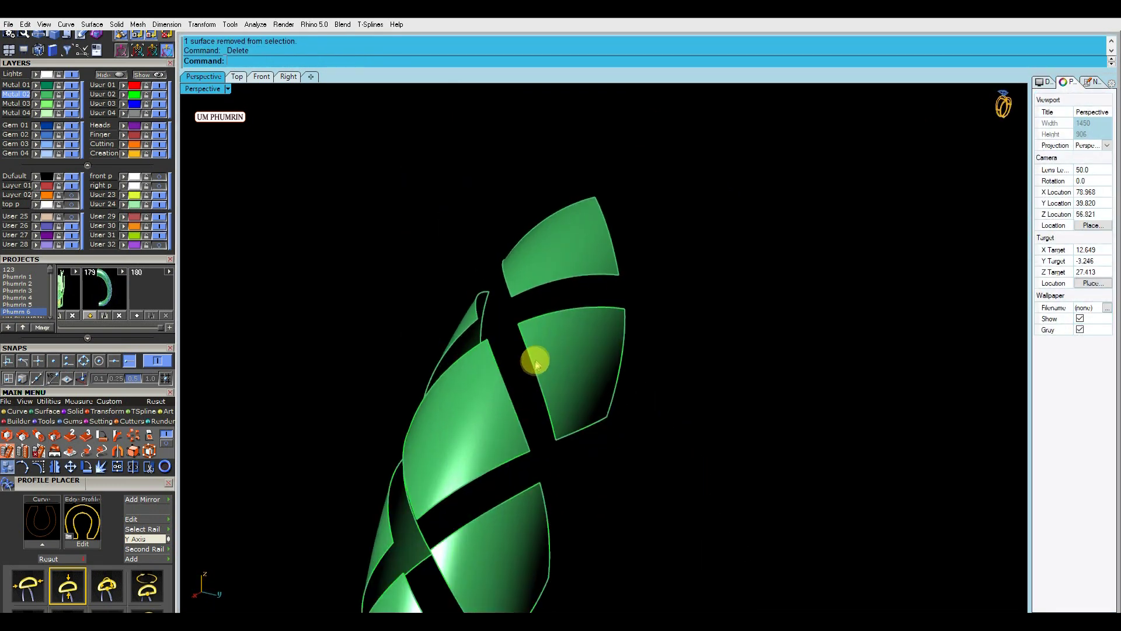
left_click(537, 363)
left_click(540, 374)
type("O")
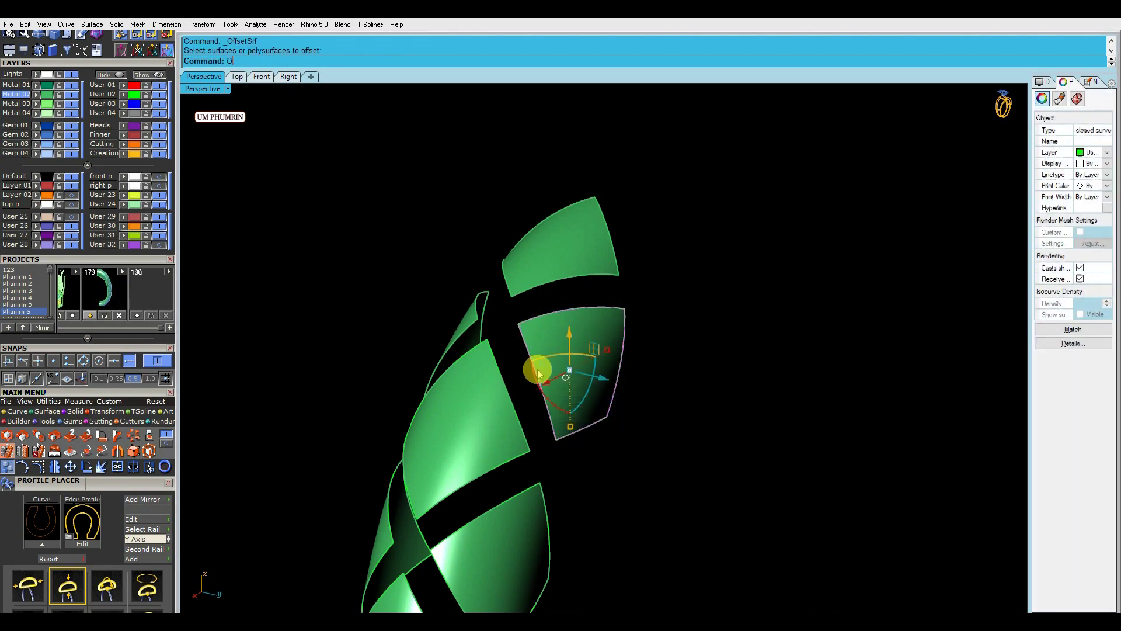
left_click(552, 367)
Split that scale with the offset curve and delete the outer strip.
scroll(554, 366, "up", 5)
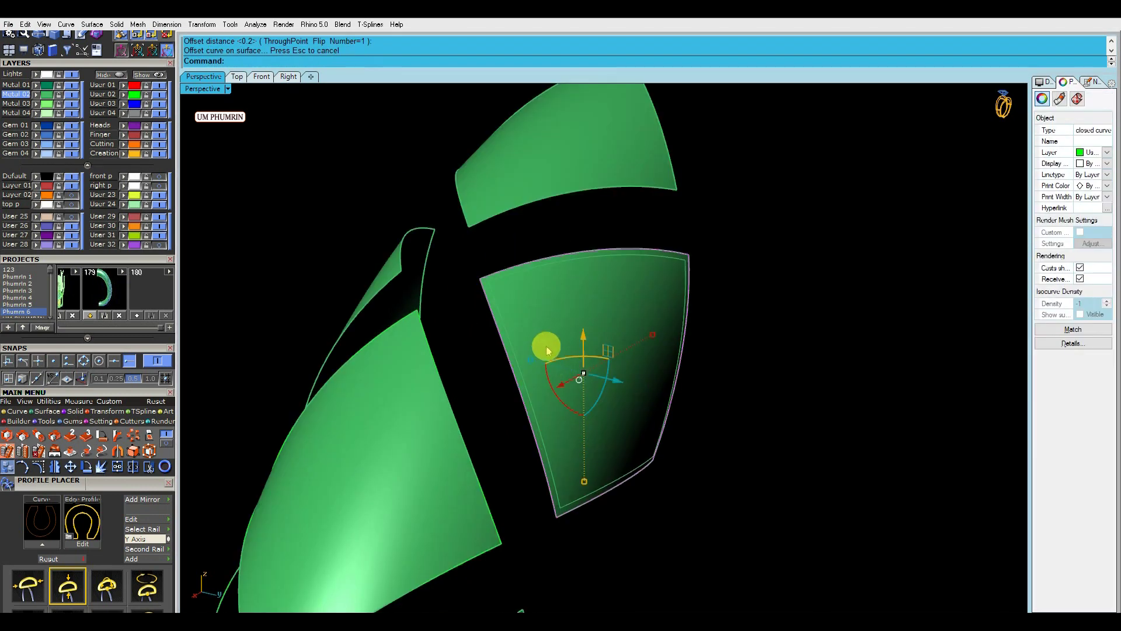
left_click(540, 345)
type("Ss")
key("Return")
left_click(534, 365)
key("Return")
left_click(634, 371, "ctrl")
key("Delete")
Offset another scale's outline 0.2 inward and split the scale with it.
scroll(614, 374, "down", 2)
mouse_move(614, 374)
right_mouse_down()
mouse_move(618, 331)
mouse_move(578, 280)
right_mouse_up()
left_click(629, 286)
key("Return")
type("f")
key("Return")
type("ss")
key("Return")
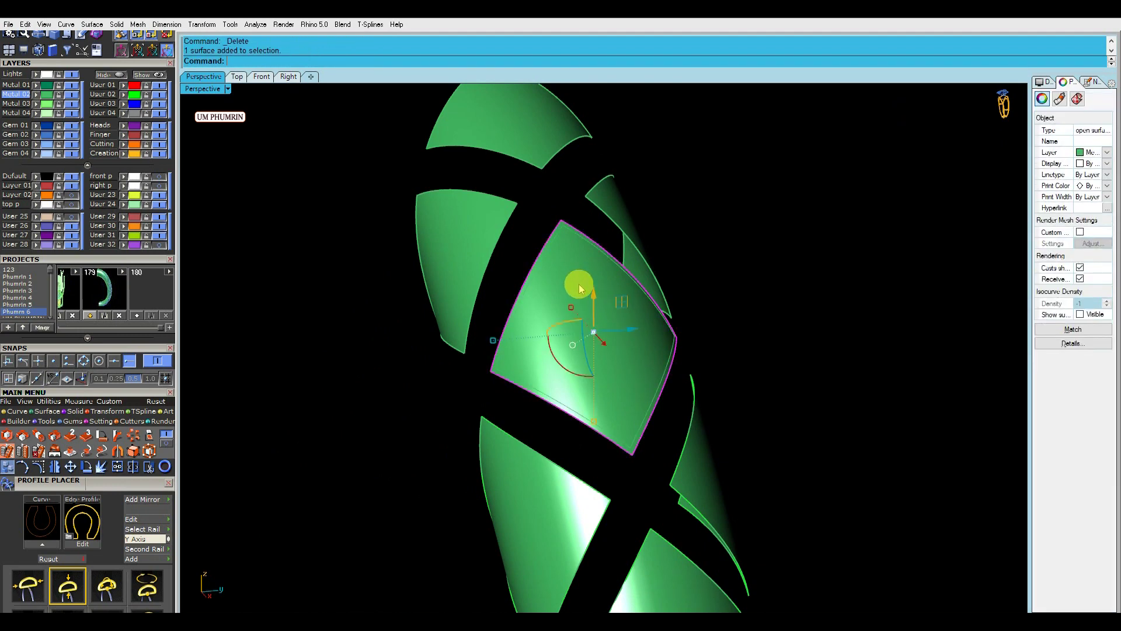
Delete the cut-off strips and leftover outline curves from the scale column.
mouse_move(582, 285)
right_mouse_down()
mouse_move(560, 271)
mouse_move(556, 300)
mouse_move(503, 325)
mouse_move(562, 321)
right_mouse_up()
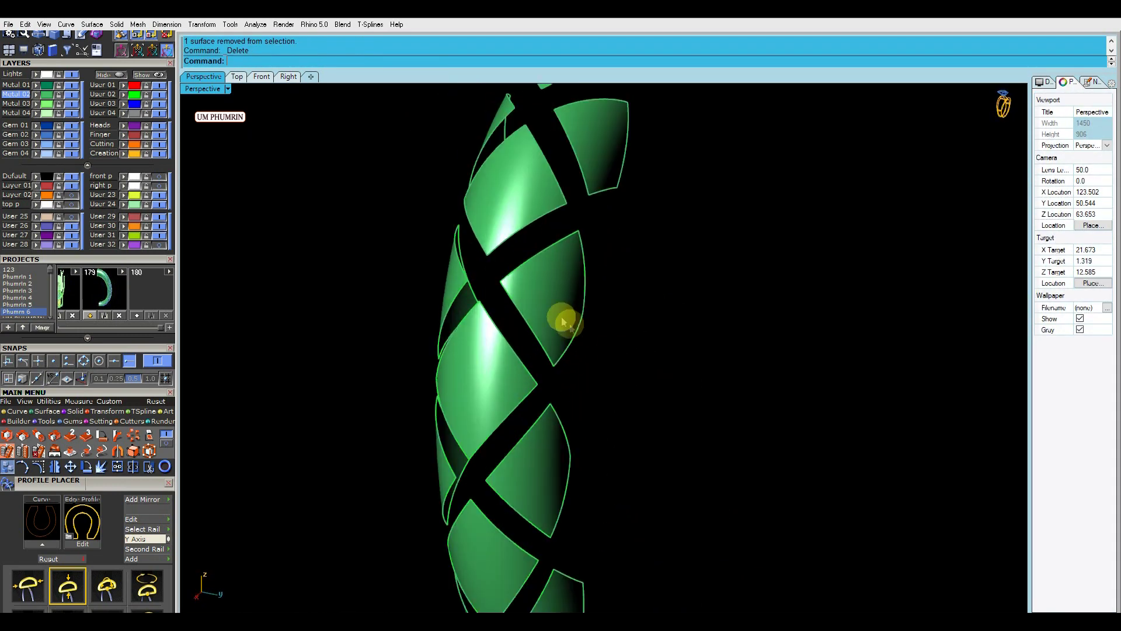
left_click(571, 348)
key("Delete")
scroll(558, 330, "up", 2)
scroll(564, 336, "up", 2)
left_click(569, 344)
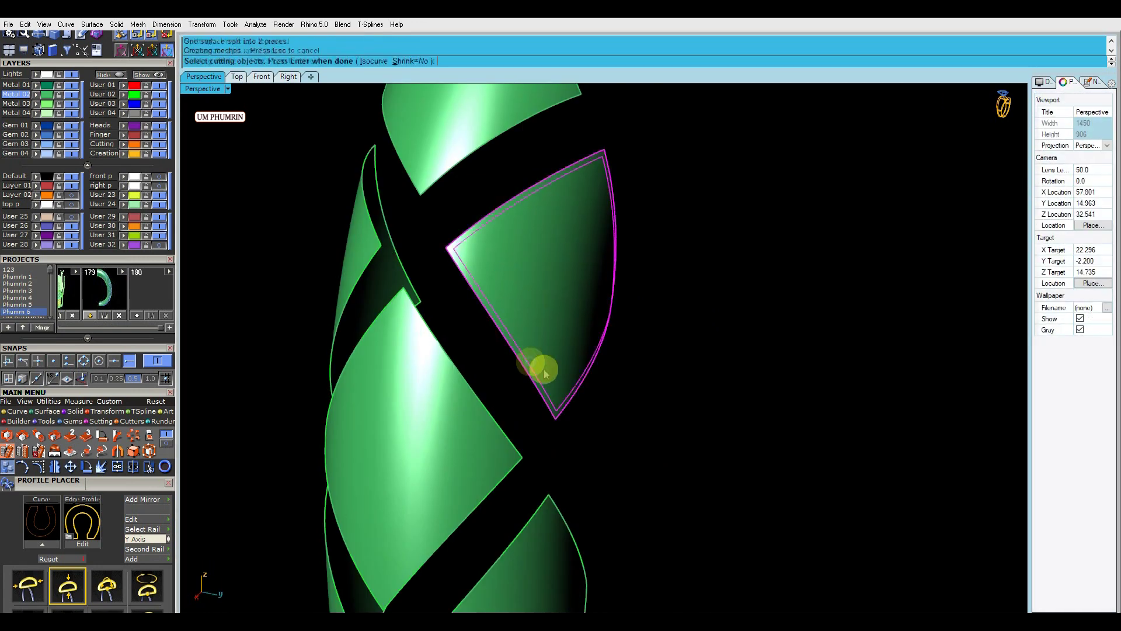
key("Delete")
Offset the outline onto a further scale surface at the 0.2 distance.
scroll(653, 355, "up", 3)
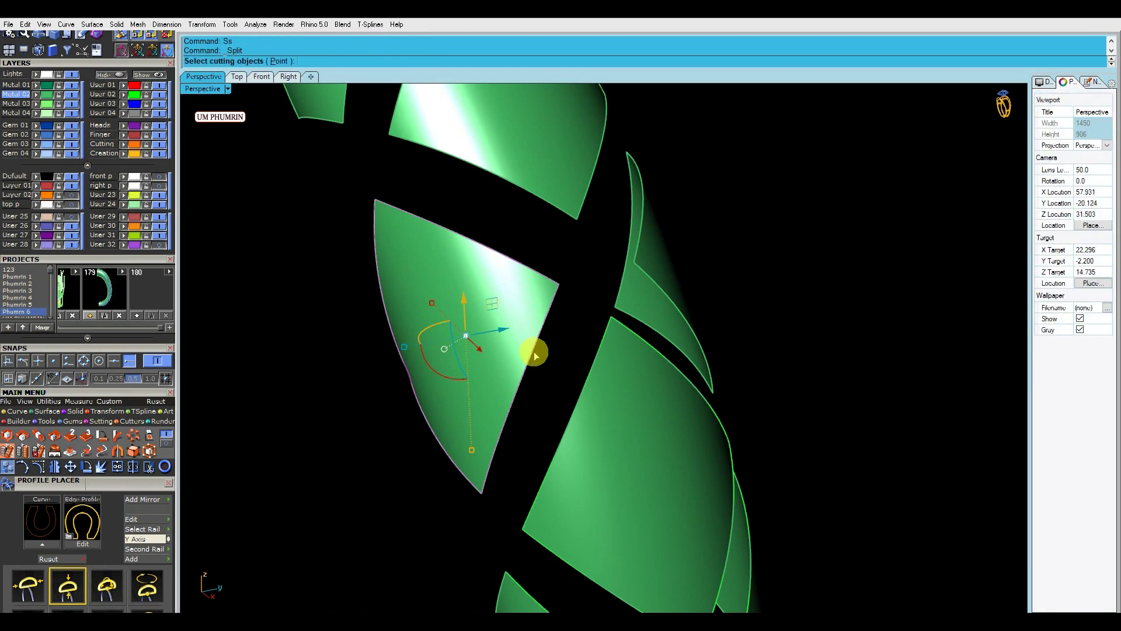
left_click(509, 345)
key("Return")
right_click_drag(510, 345, 548, 337)
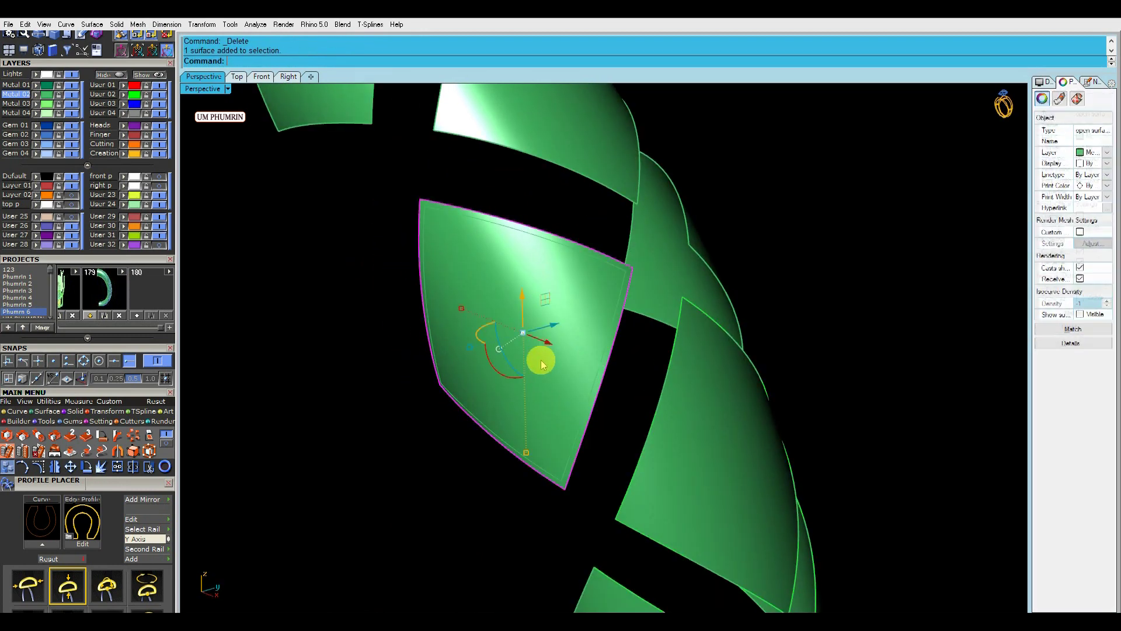
key("Escape")
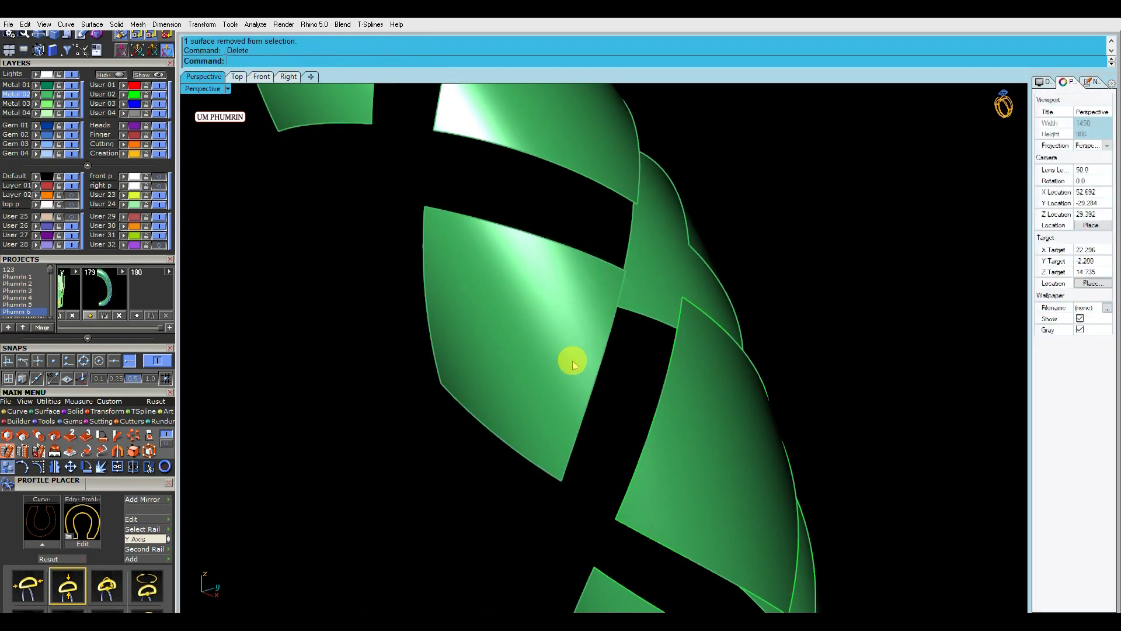
Select several remaining scale surfaces and orbit the column to inspect them.
scroll(540, 326, "down", 3)
scroll(521, 333, "up", 2)
left_click(521, 333)
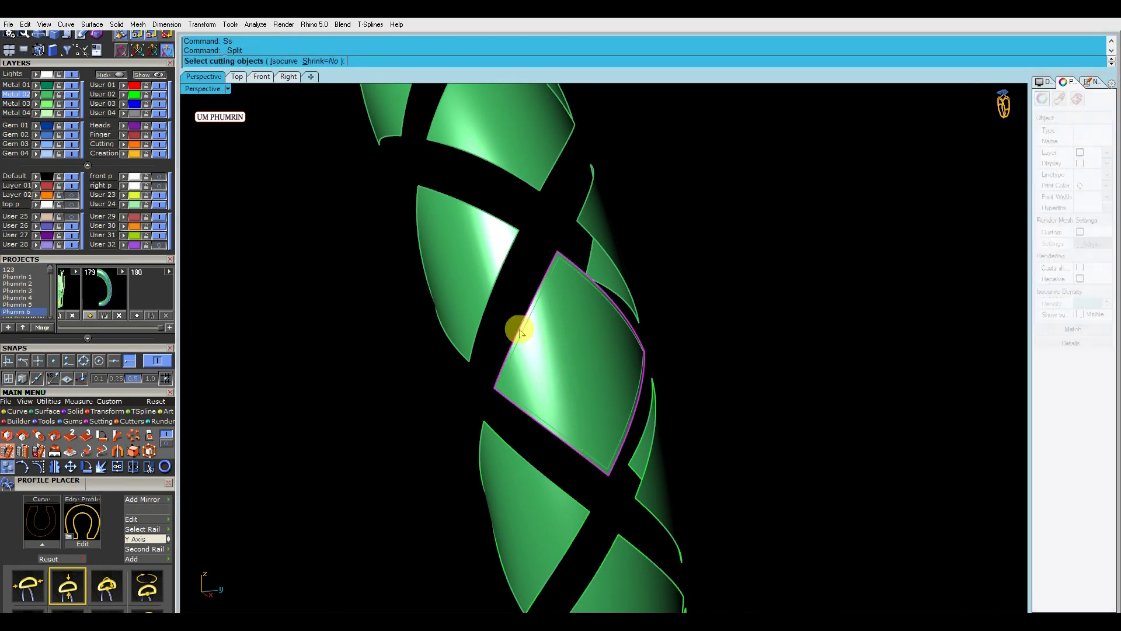
left_click(561, 333)
left_click(691, 354)
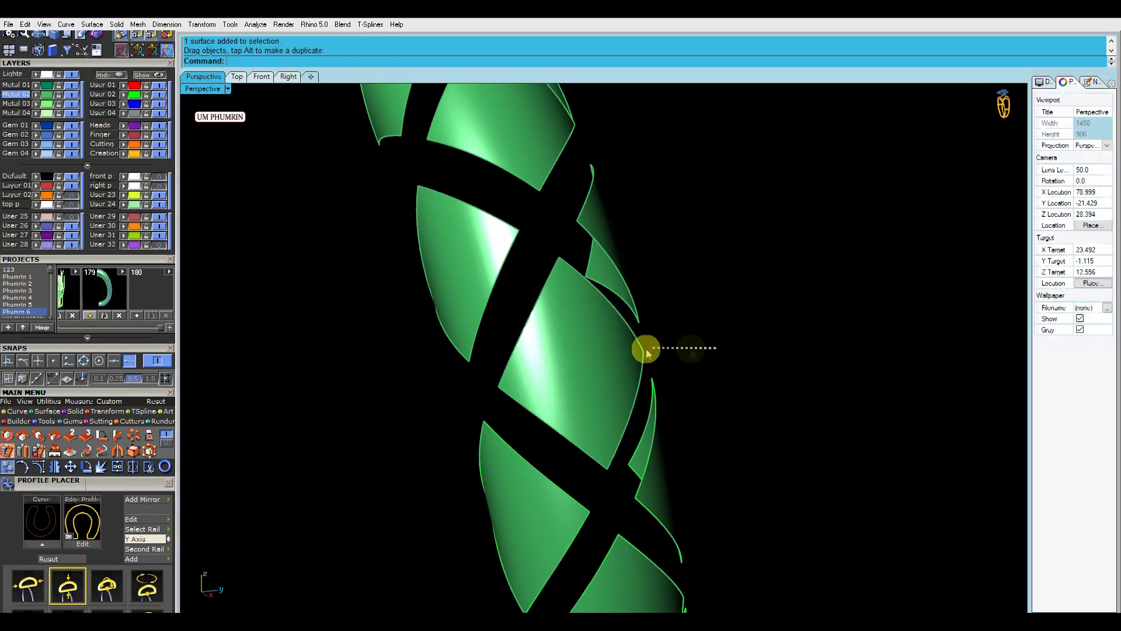
mouse_move(600, 322)
right_mouse_down()
mouse_move(636, 338)
mouse_move(613, 303)
mouse_move(571, 333)
mouse_move(581, 358)
right_mouse_up()
Hollow the first two diamond scales by splitting them with offset curves and deleting the strips.
type("O")
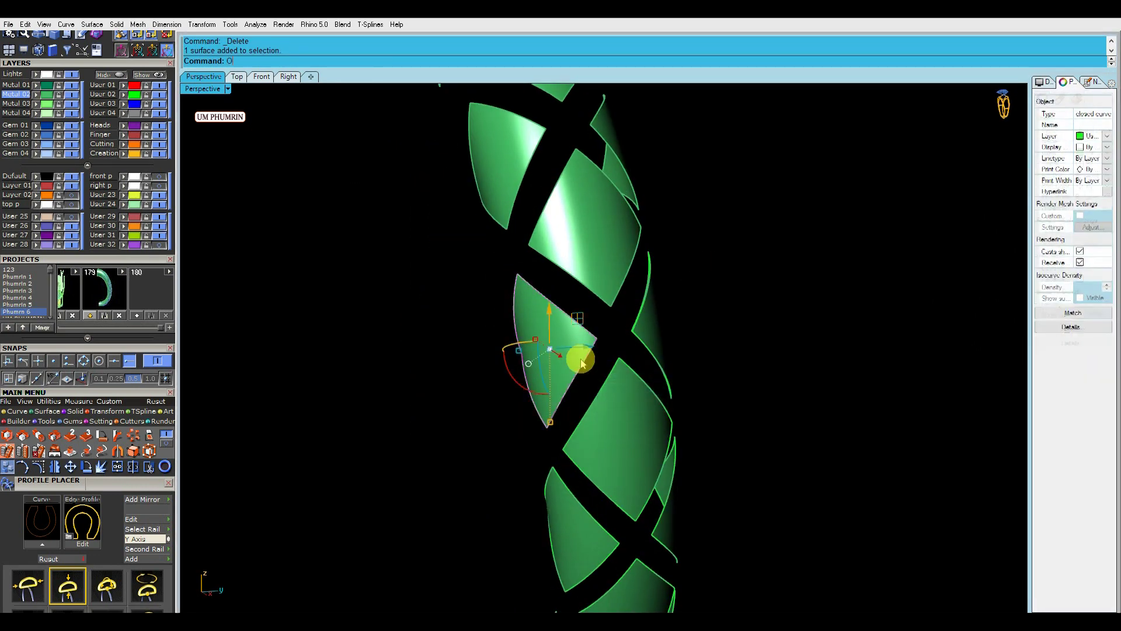
scroll(565, 361, "up", 3)
key("Return")
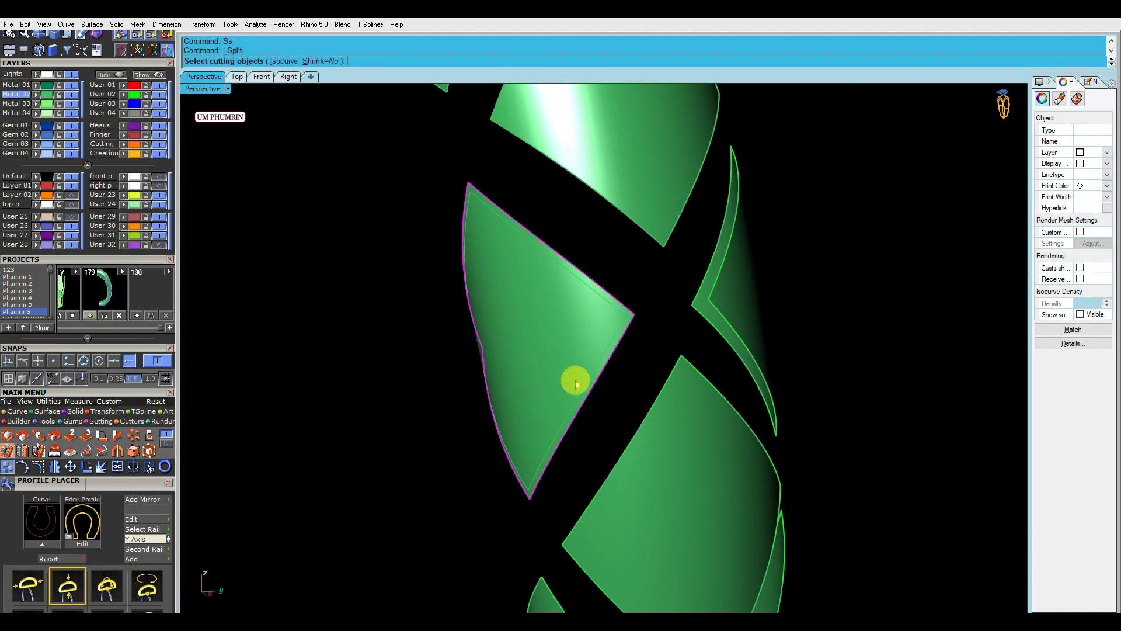
key("Delete")
left_click(567, 377)
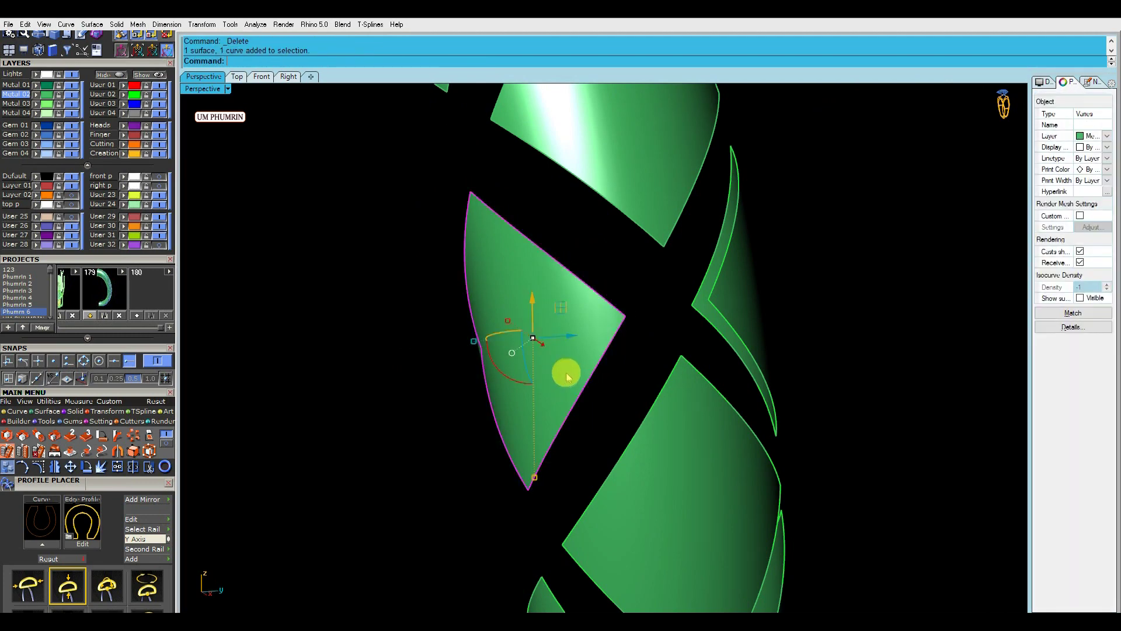
right_click_drag(569, 383, 636, 358)
right_click(632, 371)
left_click(647, 359)
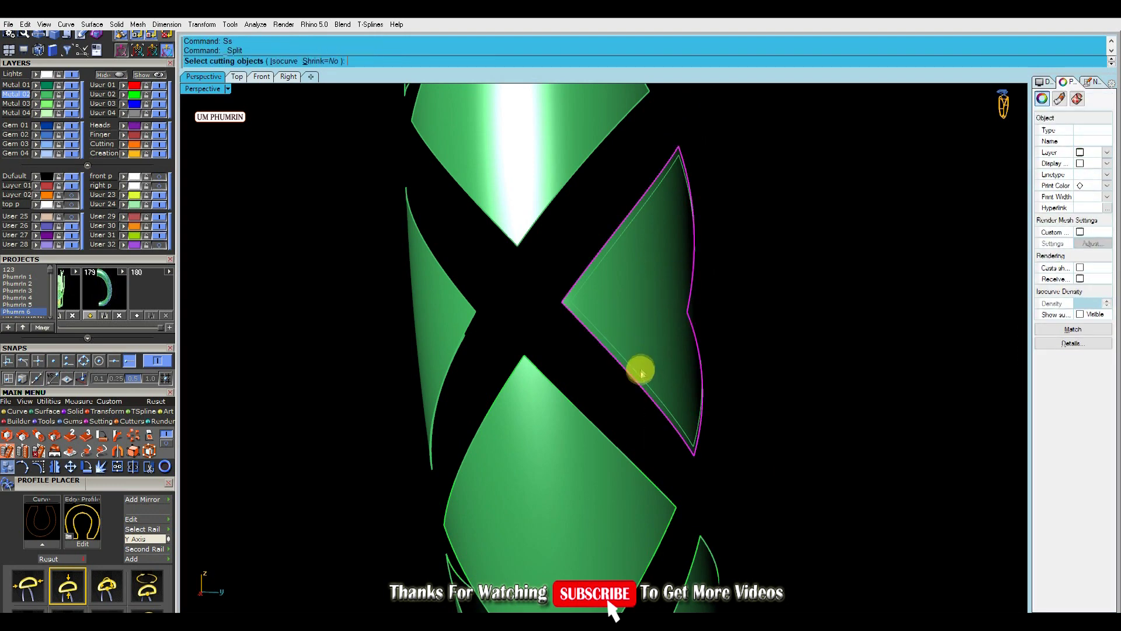
key("Delete")
right_click_drag(675, 369, 676, 350)
Offset the next scale outline inward on its surface and delete the outer and hollow strips.
type("O")
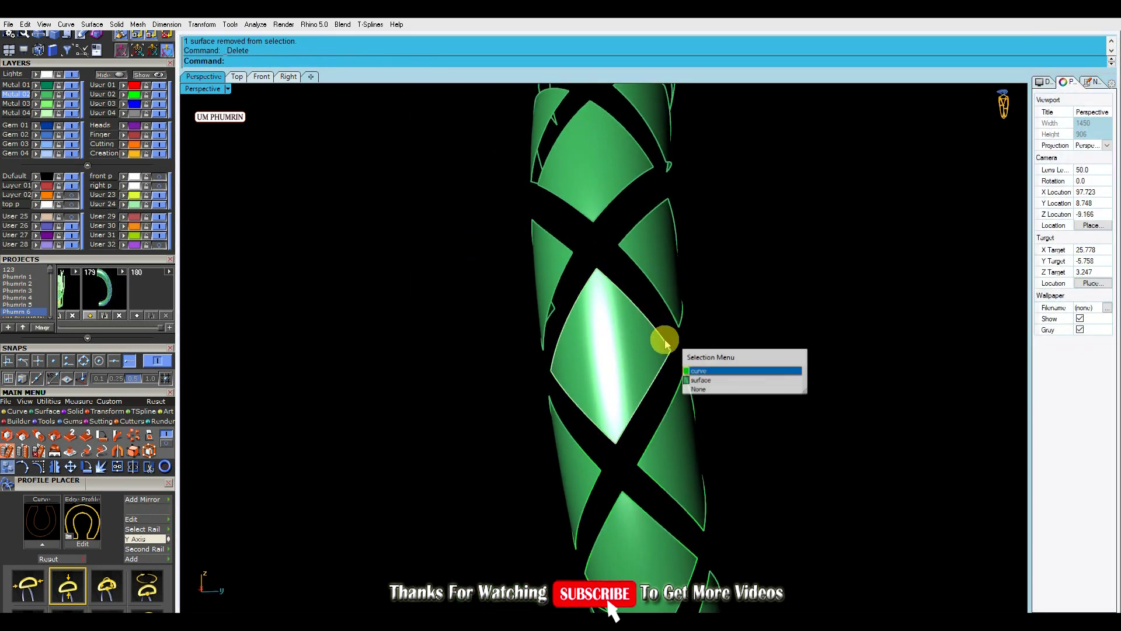
type("f")
key("Return")
scroll(636, 337, "up", 2)
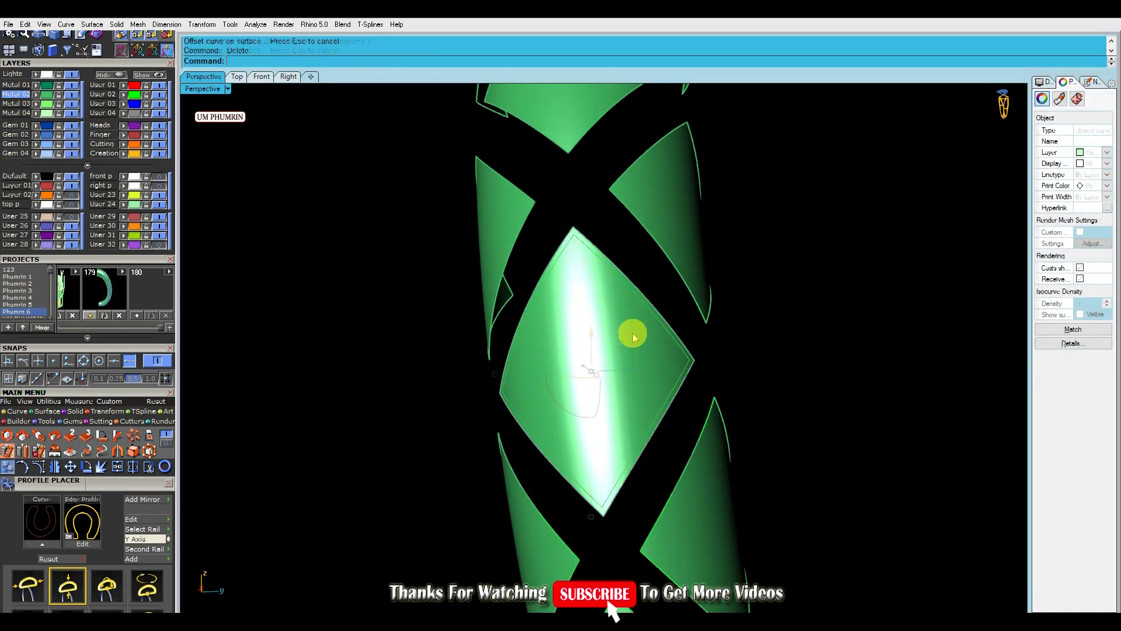
left_click(644, 345, "ctrl")
key("Delete")
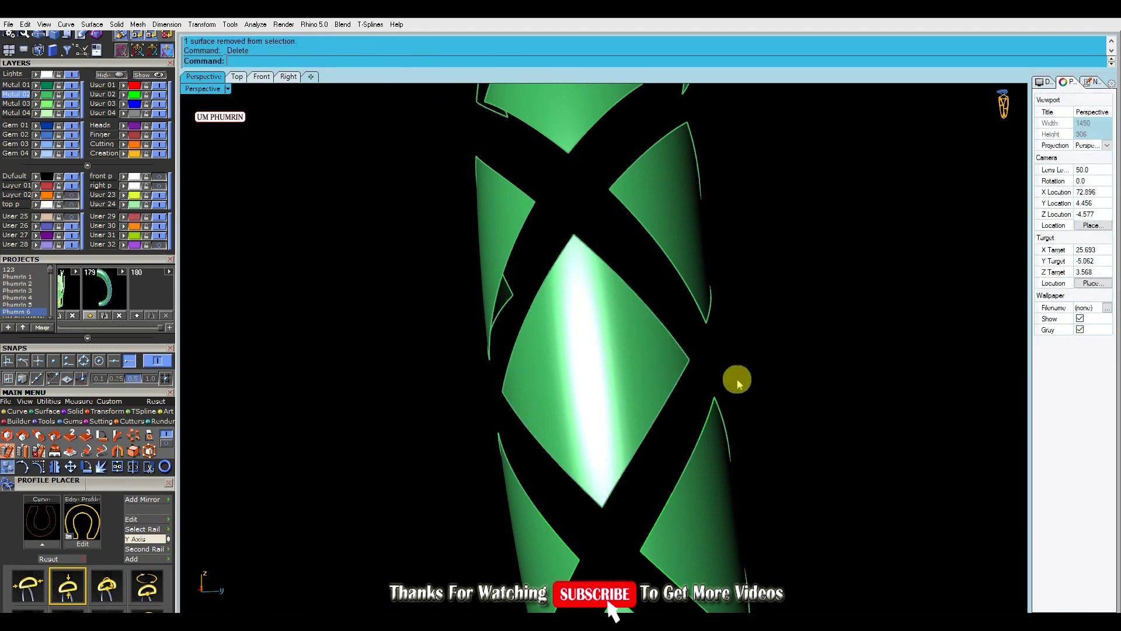
key("Delete")
mouse_move(657, 359)
right_mouse_down()
mouse_move(688, 320)
mouse_move(643, 363)
right_mouse_up()
type("O")
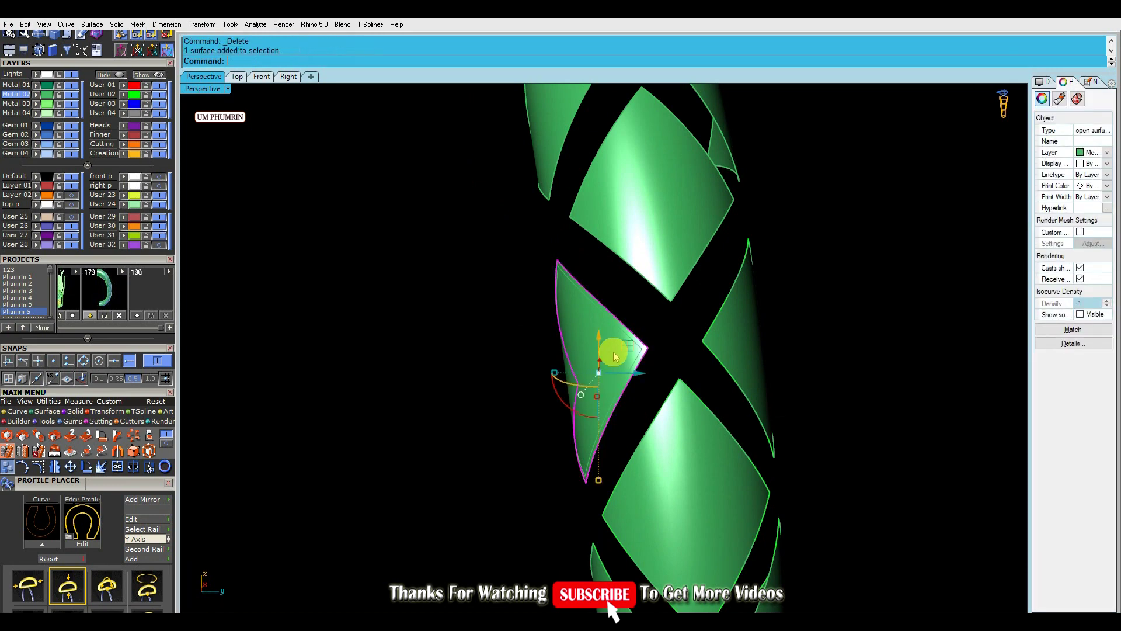
left_click(619, 353)
key("Delete")
mouse_move(626, 358)
right_mouse_down()
mouse_move(695, 365)
mouse_move(651, 366)
right_mouse_up()
Offset the outlines of the following scale surfaces with O2 and remove the unwanted pieces.
left_click(695, 365)
type("O2")
key("Return")
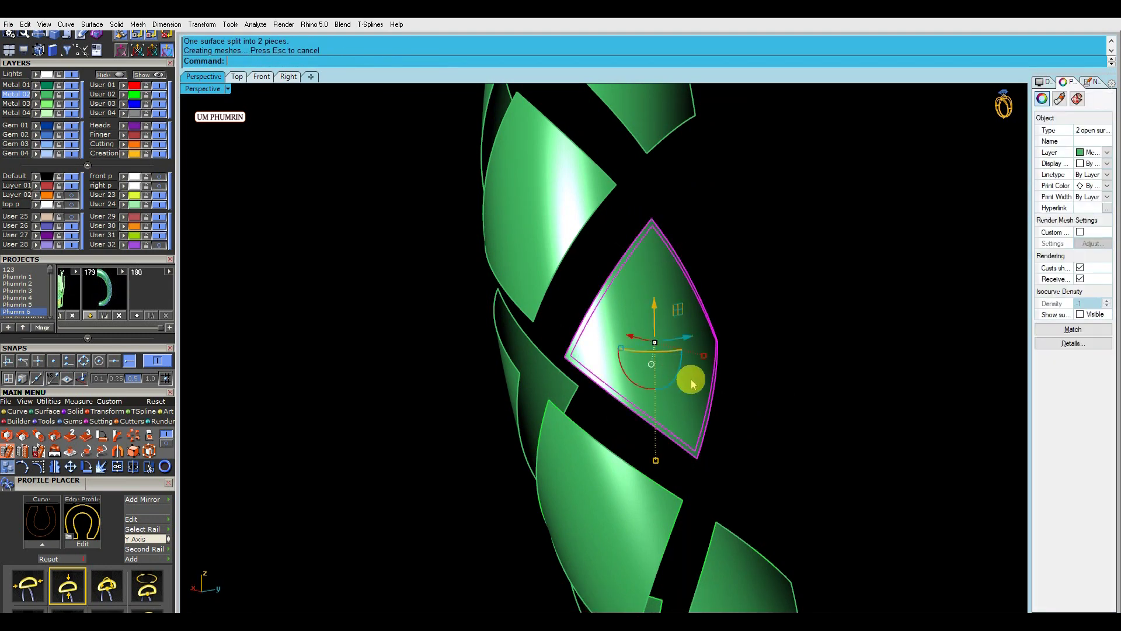
right_click_drag(691, 380, 736, 390)
right_click_drag(695, 332, 666, 358)
type("O2")
key("Return")
left_click(669, 355)
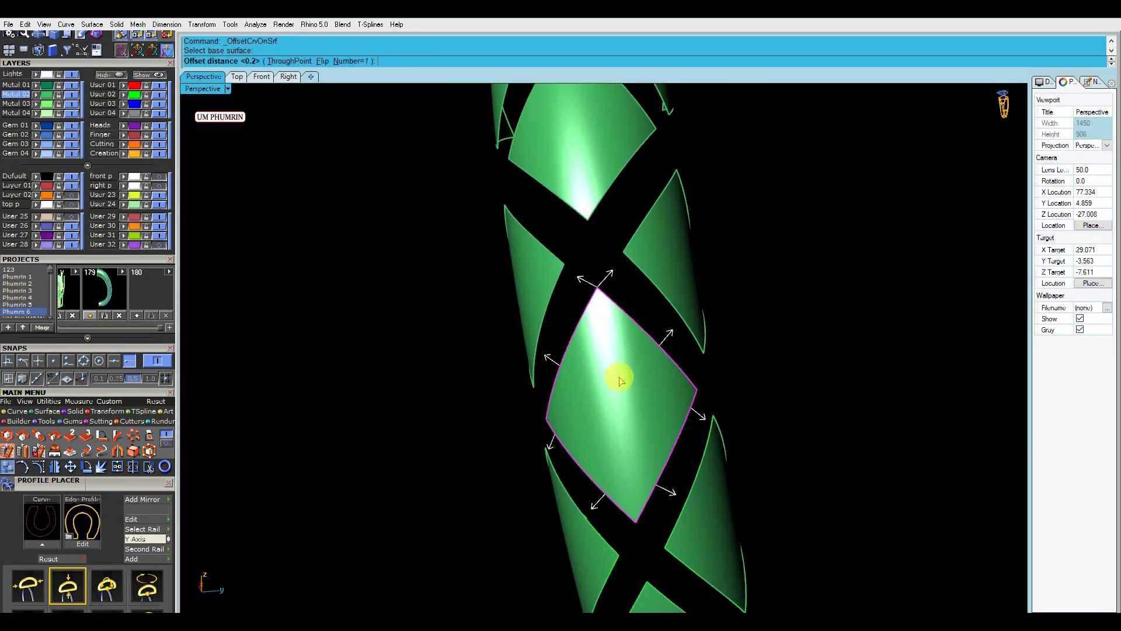
key("Delete")
mouse_move(622, 381)
right_mouse_down()
mouse_move(674, 381)
mouse_move(666, 391)
mouse_move(605, 371)
mouse_move(606, 399)
right_mouse_up()
left_click(643, 381, "ctrl")
Offset another scale outline on its surface and delete the trimmed strips.
type("O2")
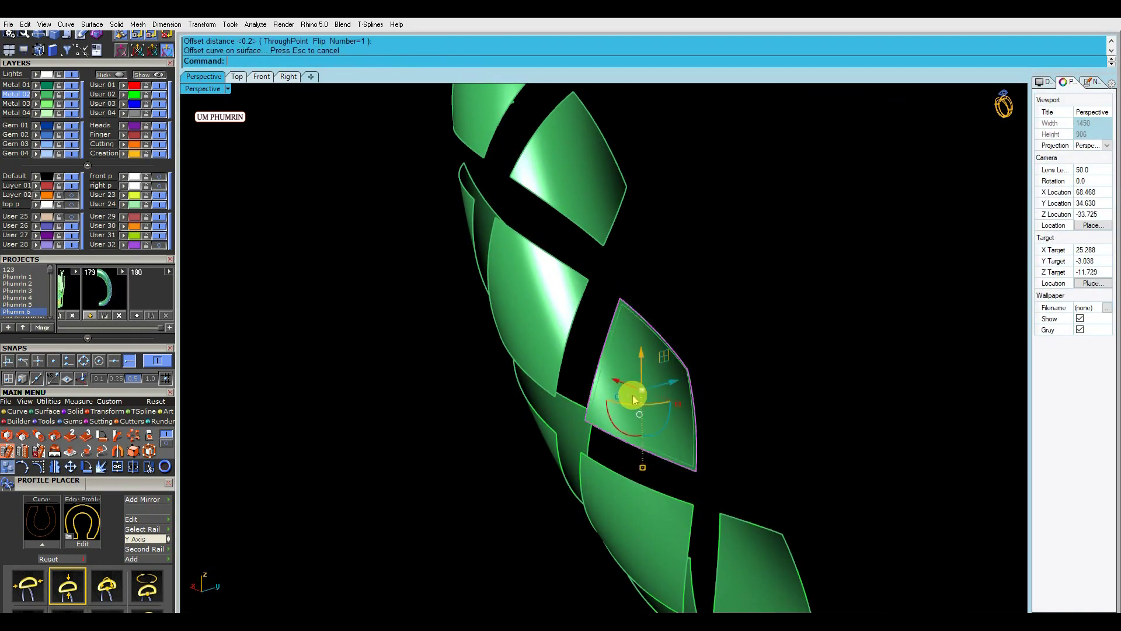
key("Return")
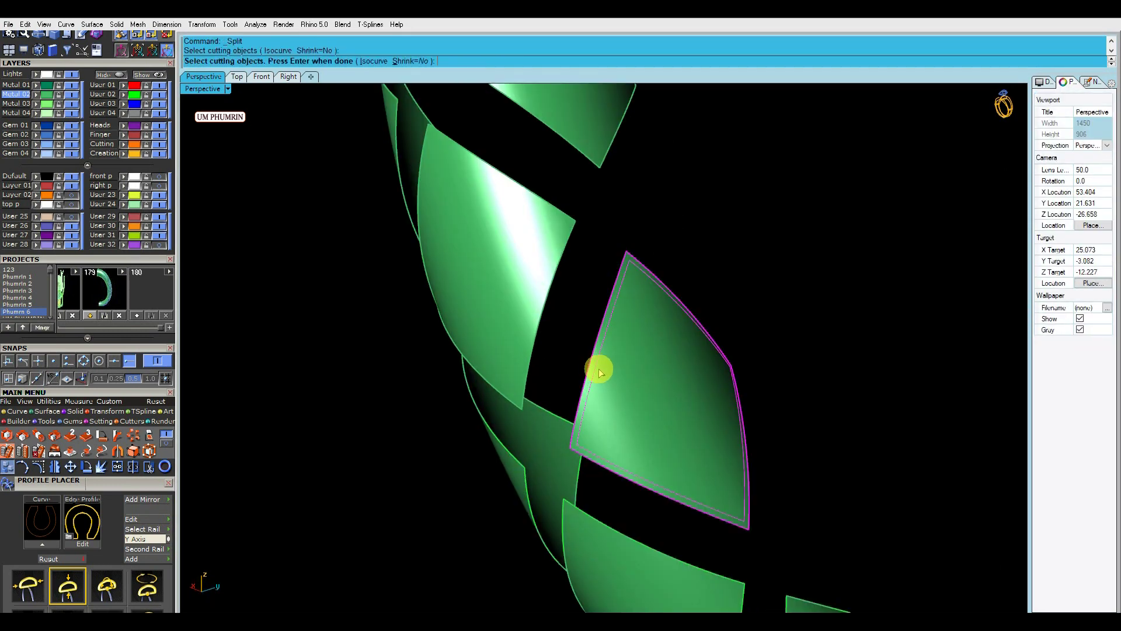
mouse_move(746, 325)
right_mouse_down()
mouse_move(663, 334)
mouse_move(734, 368)
mouse_move(643, 380)
mouse_move(676, 358)
right_mouse_up()
right_click(636, 376)
left_click(613, 387)
key("Delete")
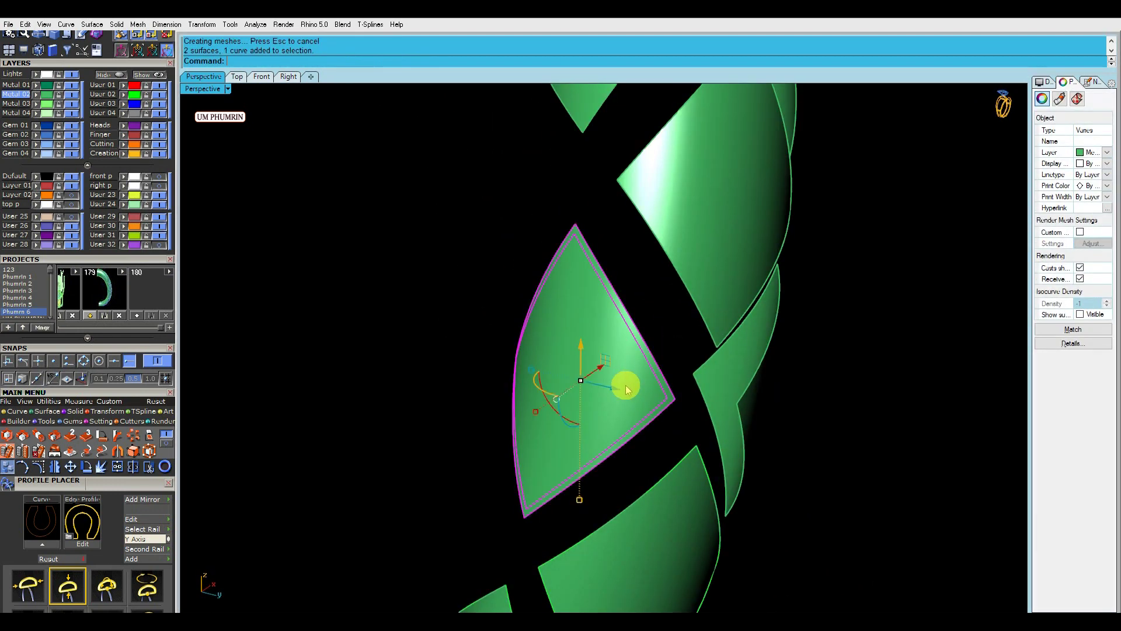
scroll(632, 386, "down", 3)
mouse_move(634, 396)
right_mouse_down()
mouse_move(619, 388)
mouse_move(625, 348)
right_mouse_up()
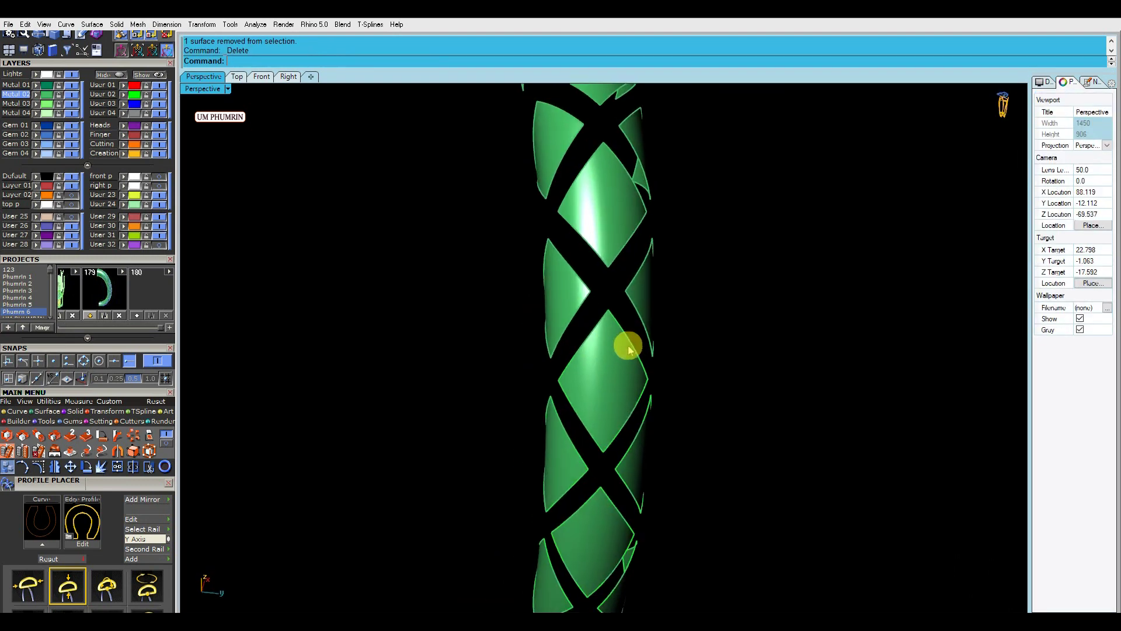
key("Delete")
left_click(633, 349)
Split the next diamond with its inward offset curve and delete the cut-out inner piece.
right_click(632, 349)
left_click(610, 351)
type("f")
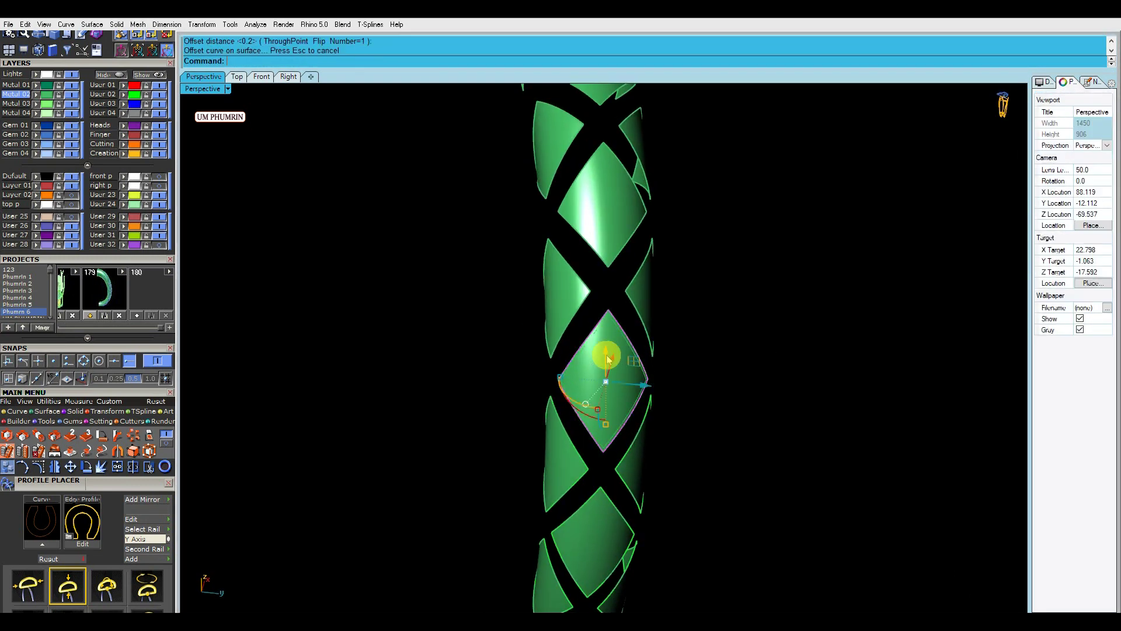
scroll(607, 358, "up", 2)
key("Return")
left_click(636, 355)
key("Return")
left_click(654, 348)
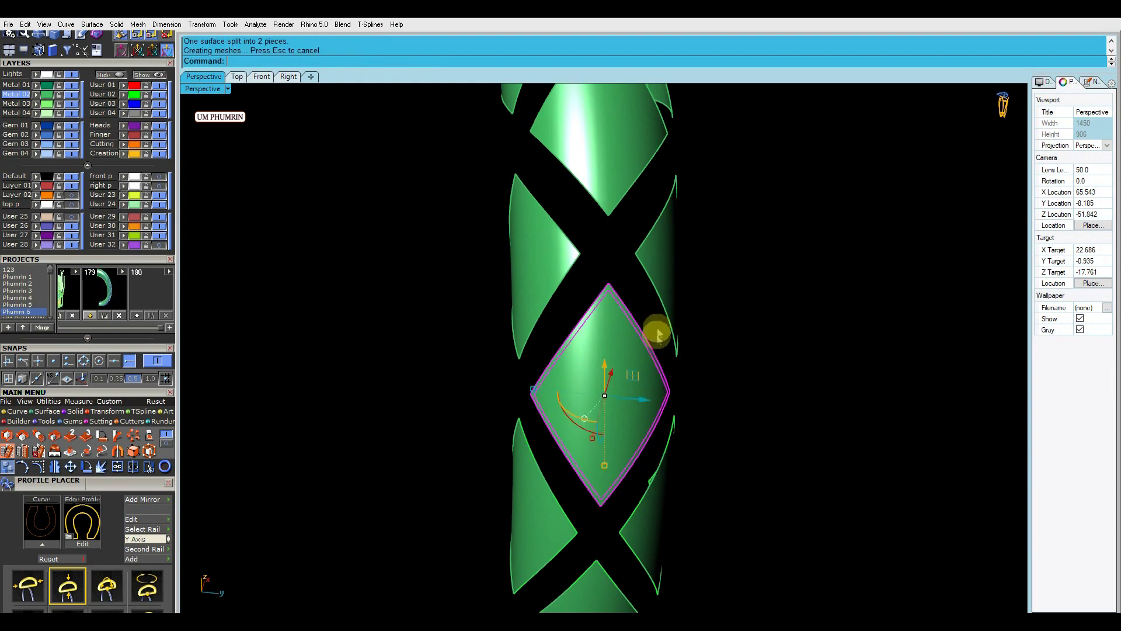
key("Delete")
Pick the braid surface from overlapping objects and begin splitting and offsetting the next diamond.
right_click_drag(643, 388, 593, 386)
left_click(607, 390)
left_click(643, 427)
mouse_move(617, 387)
right_mouse_down()
mouse_move(636, 384)
mouse_move(595, 368)
mouse_move(714, 370)
mouse_move(576, 384)
right_mouse_up()
type("ss")
key("Return")
type("o2")
key("Return")
scroll(593, 388, "up", 2)
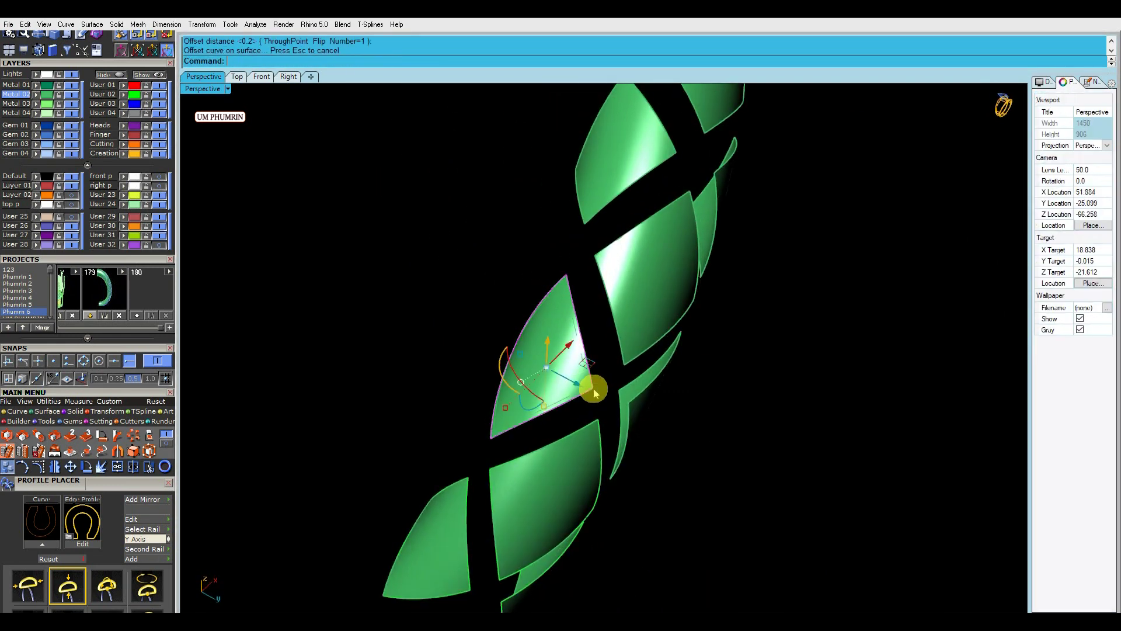
scroll(613, 407, "up", 4)
left_click(581, 386)
key("Escape")
Offset the next diamond's edge curve and split its surface with it.
left_click(571, 378, "ctrl")
scroll(571, 377, "down", 3)
key("Delete")
left_click(580, 366)
key("Return")
type("O")
left_click(581, 369)
key("Escape")
left_click(581, 396)
type("Ss")
key("Return")
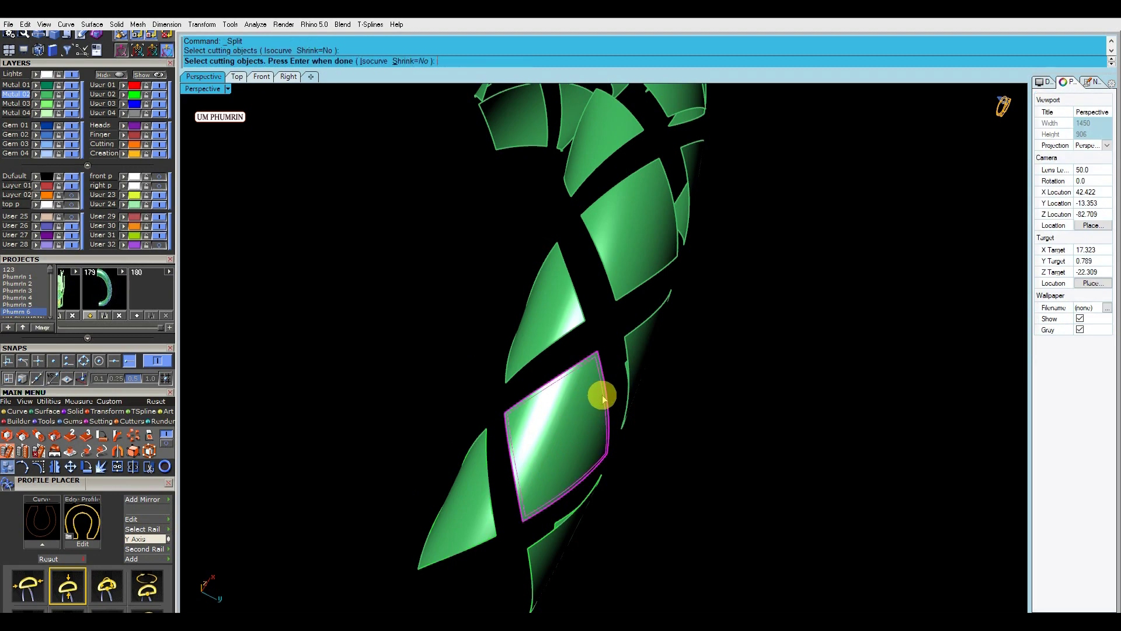
key("Return")
Offset a further diamond edge inward, split the surface and delete the inner piece.
scroll(591, 406, "up", 2)
scroll(581, 381, "down", 3)
scroll(508, 420, "up", 2)
left_click(504, 421)
key("Return")
scroll(508, 421, "up", 2)
type("Ss")
key("Return")
left_click(493, 417)
key("Return")
key("Delete")
Hollow the last diamond with an inward offset curve, split, and delete its inner piece.
mouse_move(483, 408)
right_mouse_down()
mouse_move(635, 430)
mouse_move(546, 412)
right_mouse_up()
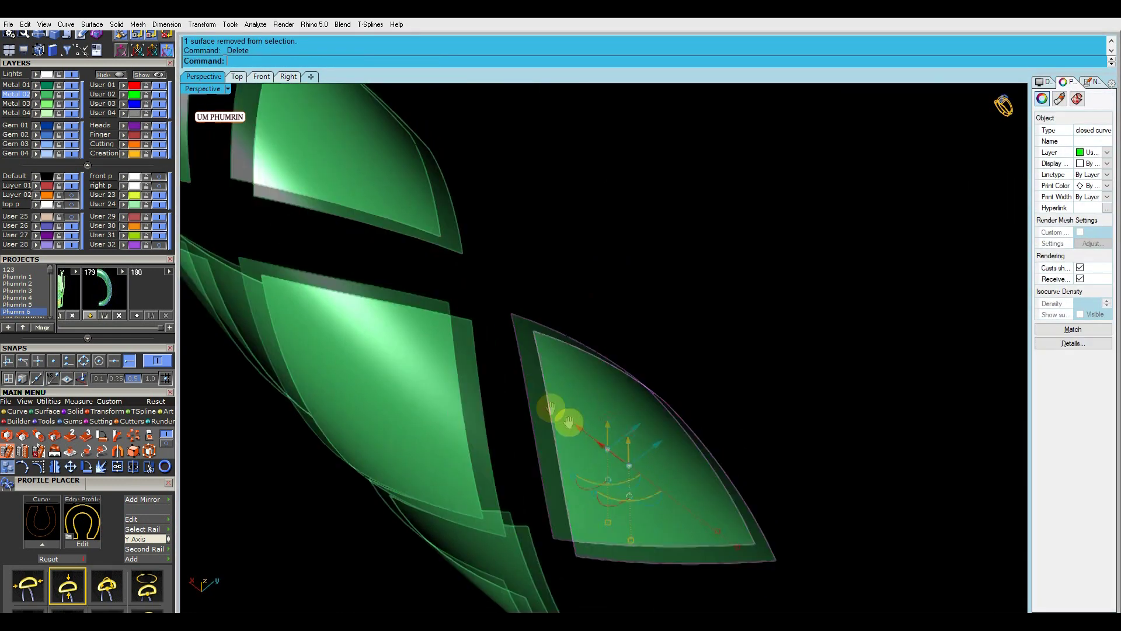
key("Return")
left_click(562, 402)
key("Return")
left_click(562, 398)
type("Ss")
key("Return")
Select all 21 braid surfaces and begin offsetting them with flipped directions.
key("Return")
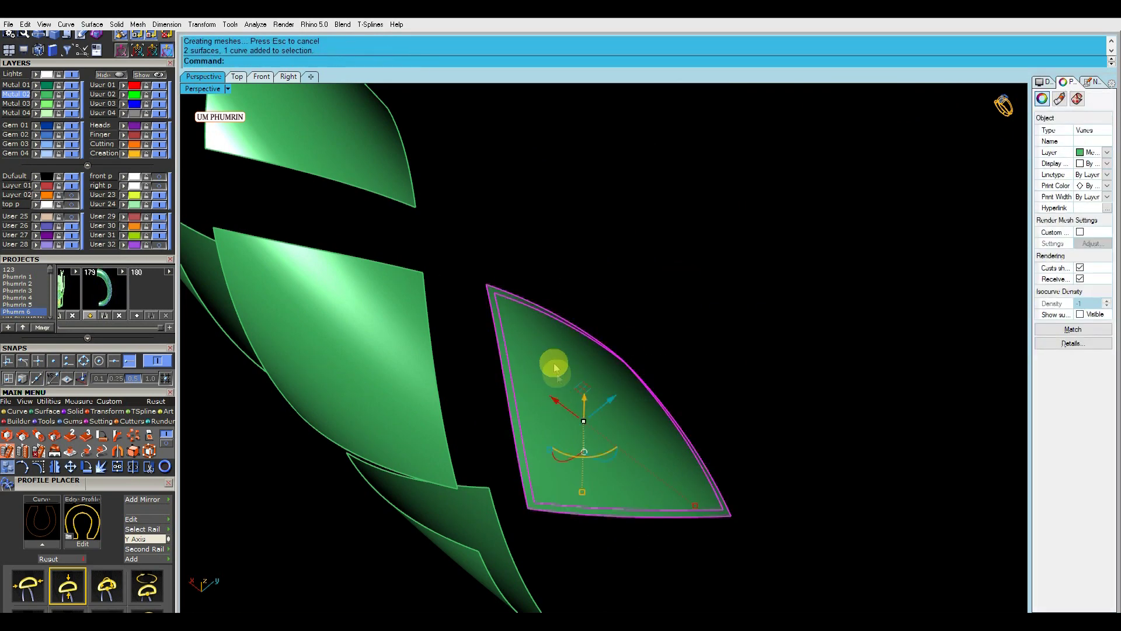
key("Delete")
scroll(566, 391, "down", 5)
mouse_move(576, 401)
right_mouse_down()
mouse_move(626, 380)
mouse_move(675, 458)
mouse_move(693, 463)
mouse_move(563, 188)
mouse_move(639, 263)
mouse_move(601, 332)
right_mouse_up()
key("ctrl+a")
mouse_move(532, 222)
right_mouse_down()
mouse_move(601, 214)
mouse_move(586, 299)
right_mouse_up()
type("3")
key("Return")
mouse_move(681, 281)
right_mouse_down()
mouse_move(733, 198)
mouse_move(651, 283)
mouse_move(627, 285)
right_mouse_up()
type("f")
key("Return")
Flip all offset directions, thicken the 21 frames by 0.25 and delete the original thin surfaces.
scroll(630, 279, "up", 3)
scroll(613, 285, "up", 2)
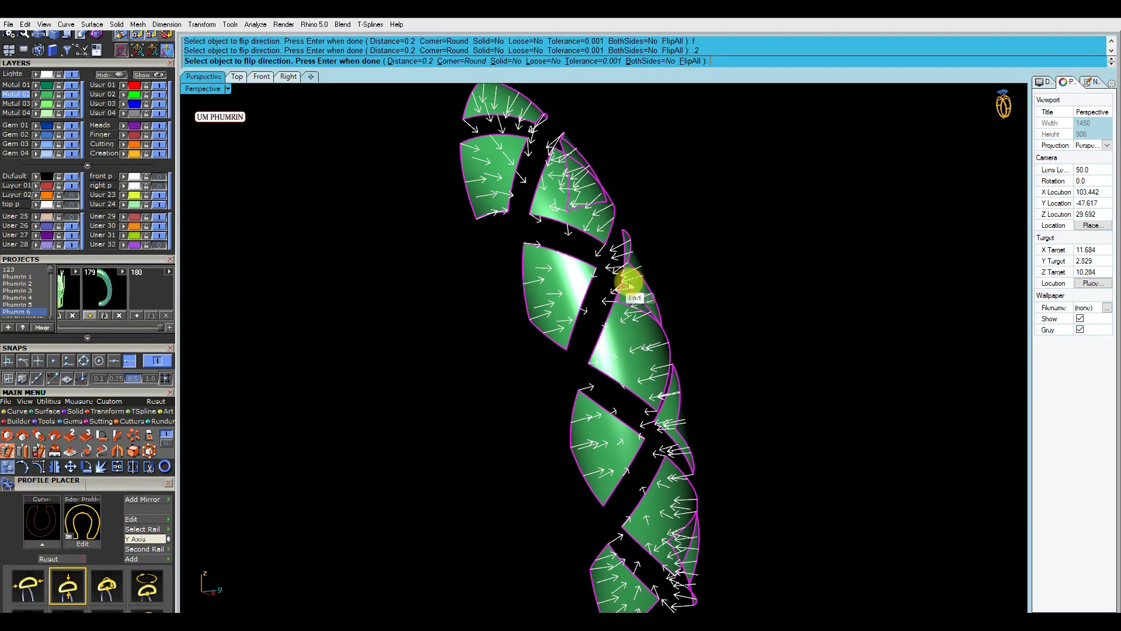
scroll(581, 143, "up", 3)
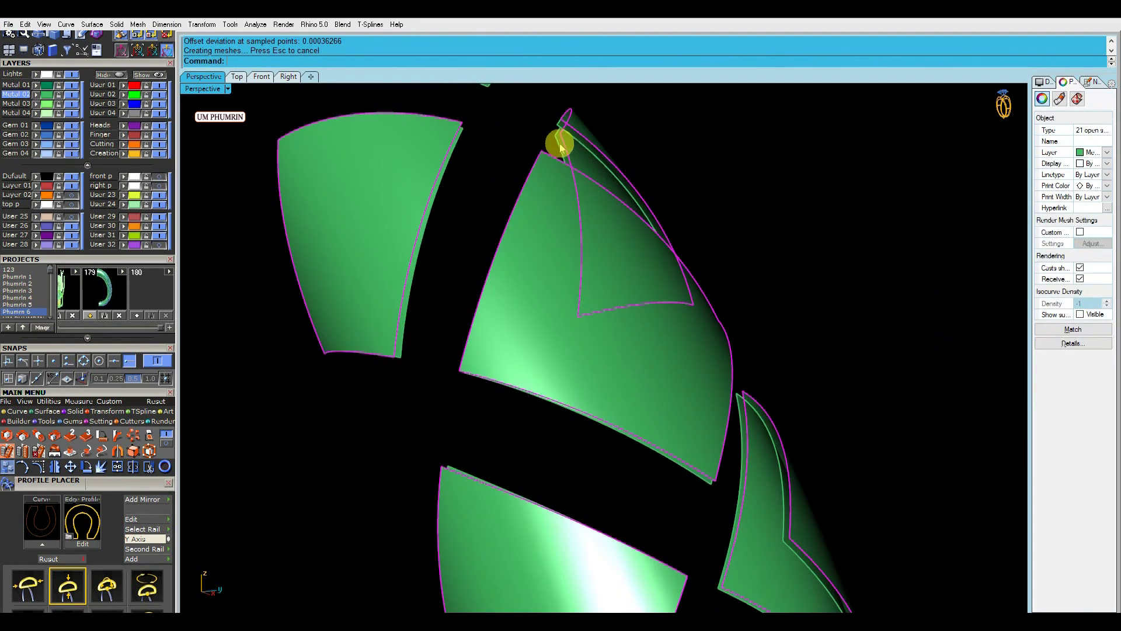
scroll(626, 170, "down", 5)
type("f")
key("Return")
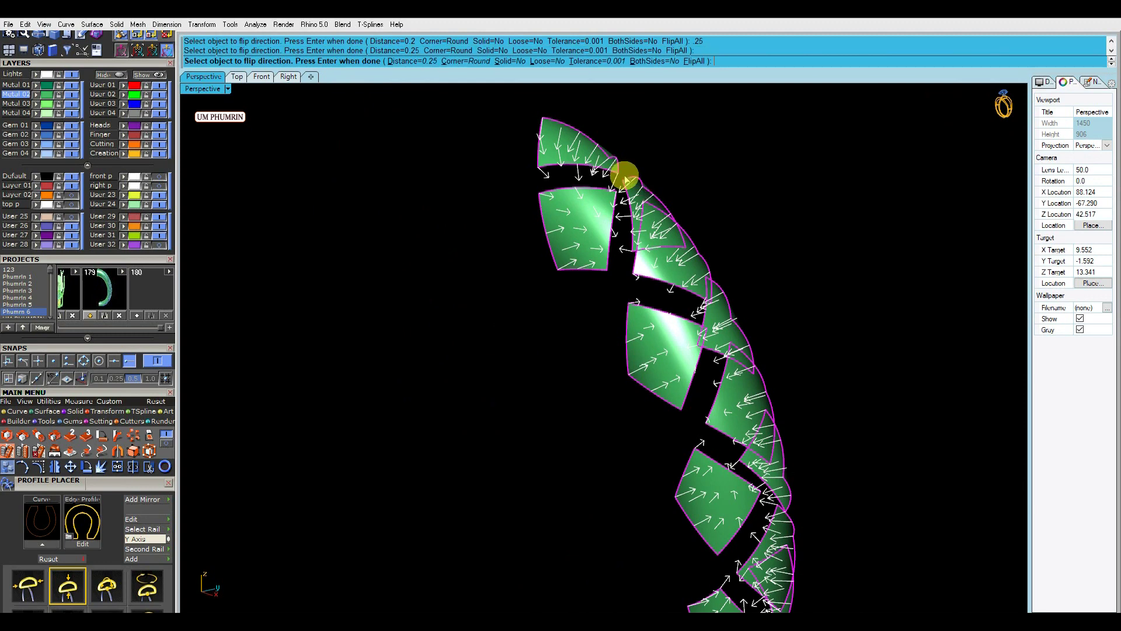
key("Return")
key("Delete")
Show hidden objects, hide the dragon head, and duplicate the borders of the 21 diamond surfaces.
scroll(712, 274, "down", 3)
key("ctrl+a")
left_click(146, 74)
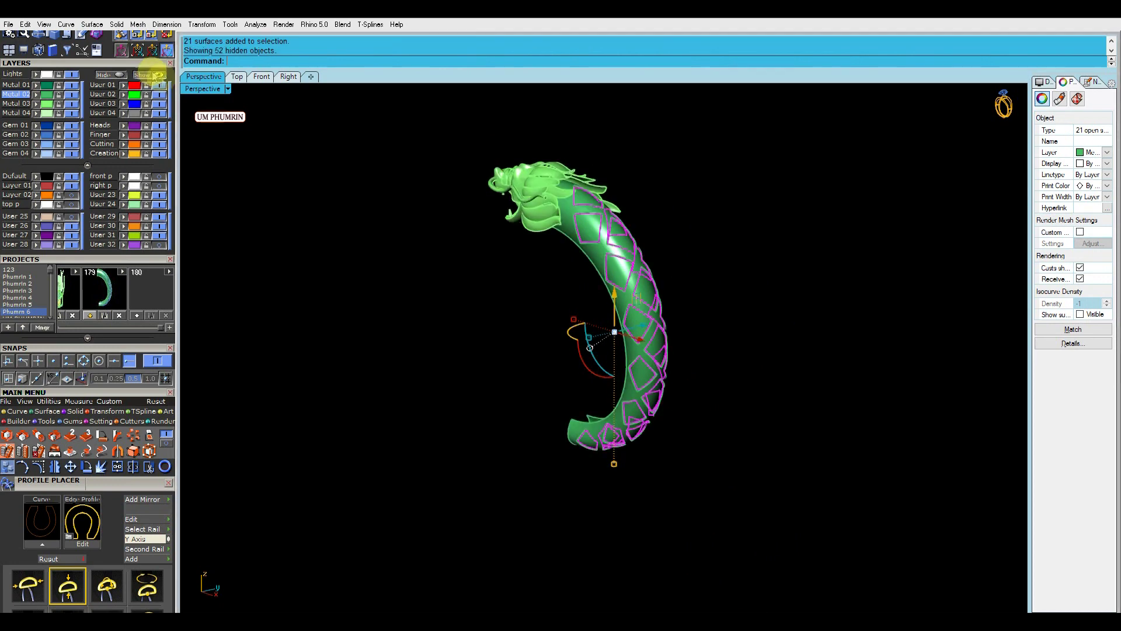
left_click(641, 280, "shift")
left_click(105, 74)
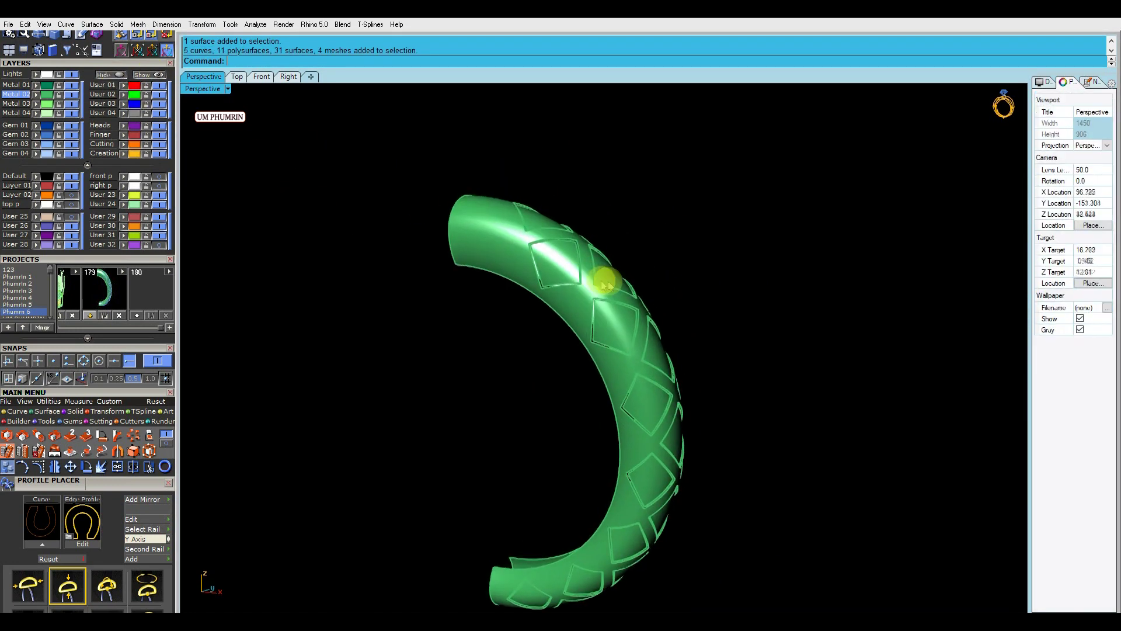
right_click_drag(601, 280, 659, 242)
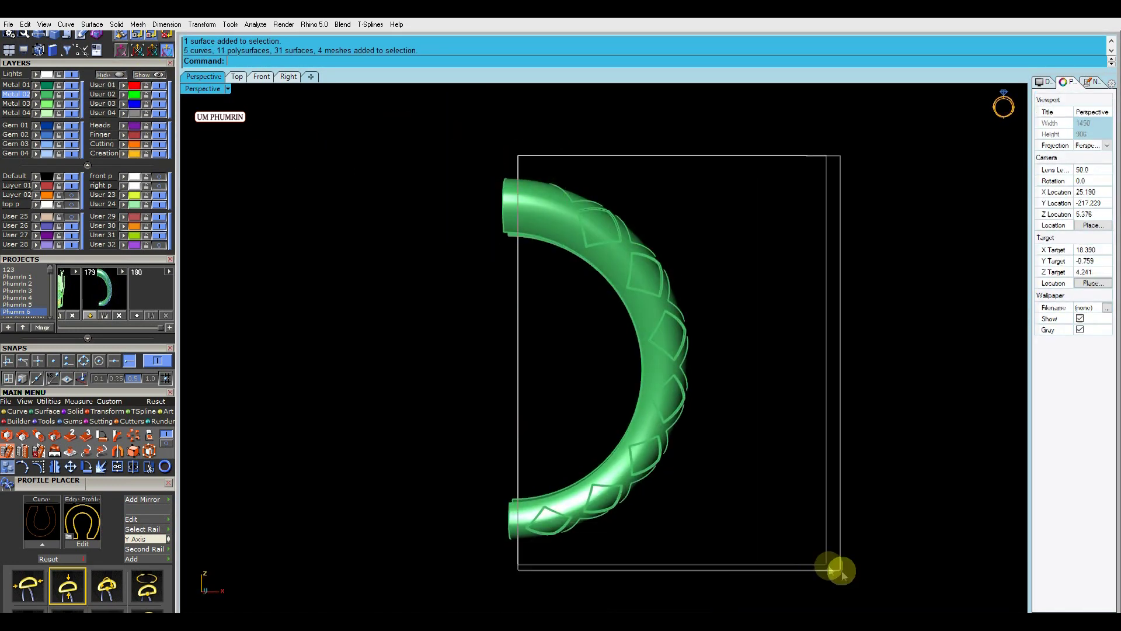
left_click_drag(841, 571, 841, 570)
right_click_drag(841, 570, 676, 418)
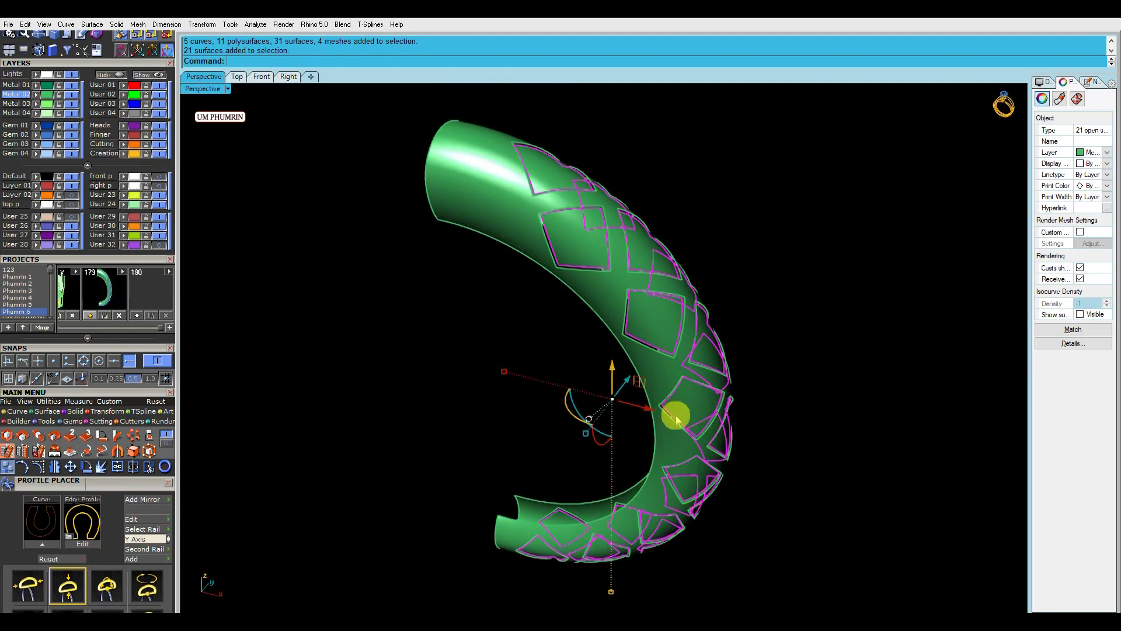
right_click(676, 417)
Delete the stray inner-edge border curve and hide the green band's Metal 02 layer.
scroll(629, 362, "up", 3)
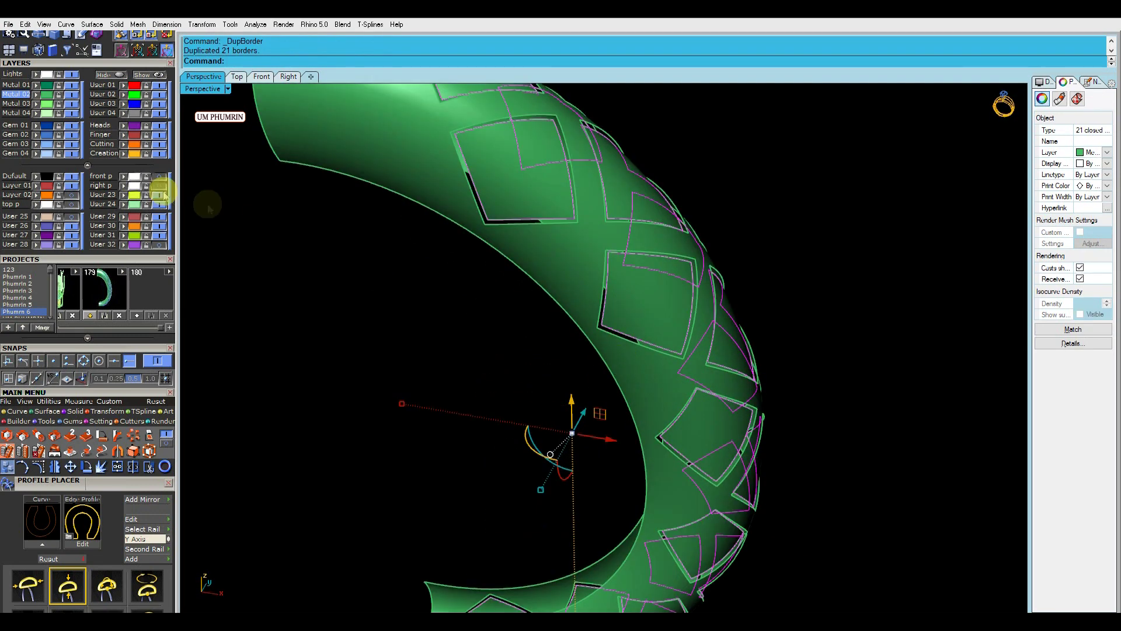
left_click(483, 269)
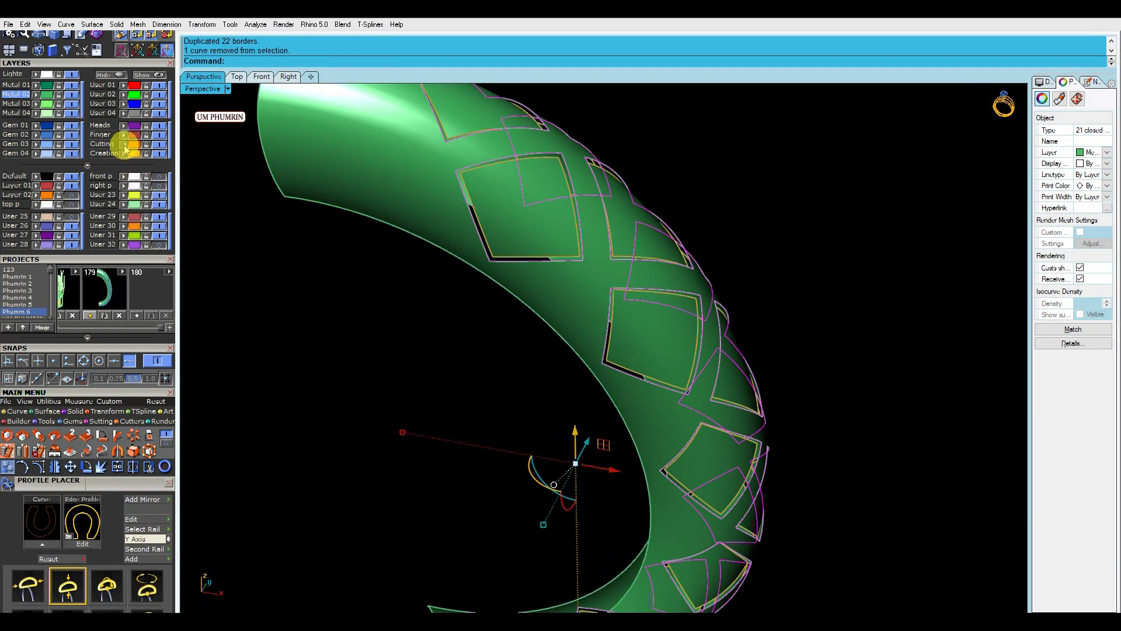
scroll(363, 288, "down", 2)
scroll(458, 305, "down", 3)
left_click(495, 284)
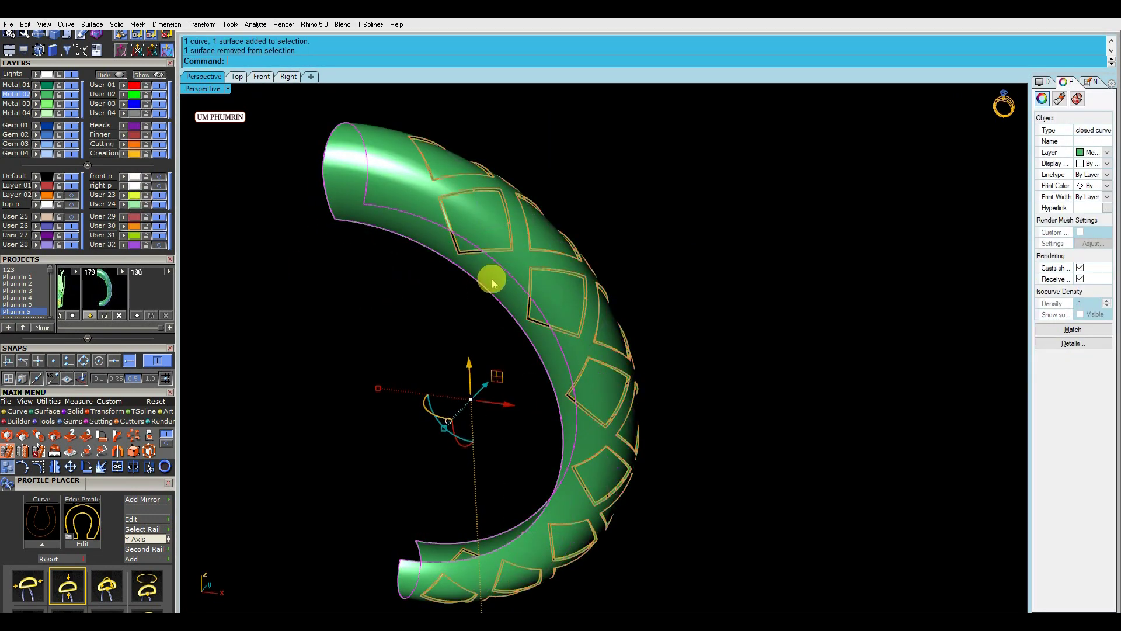
key("Delete")
right_click_drag(495, 283, 430, 295)
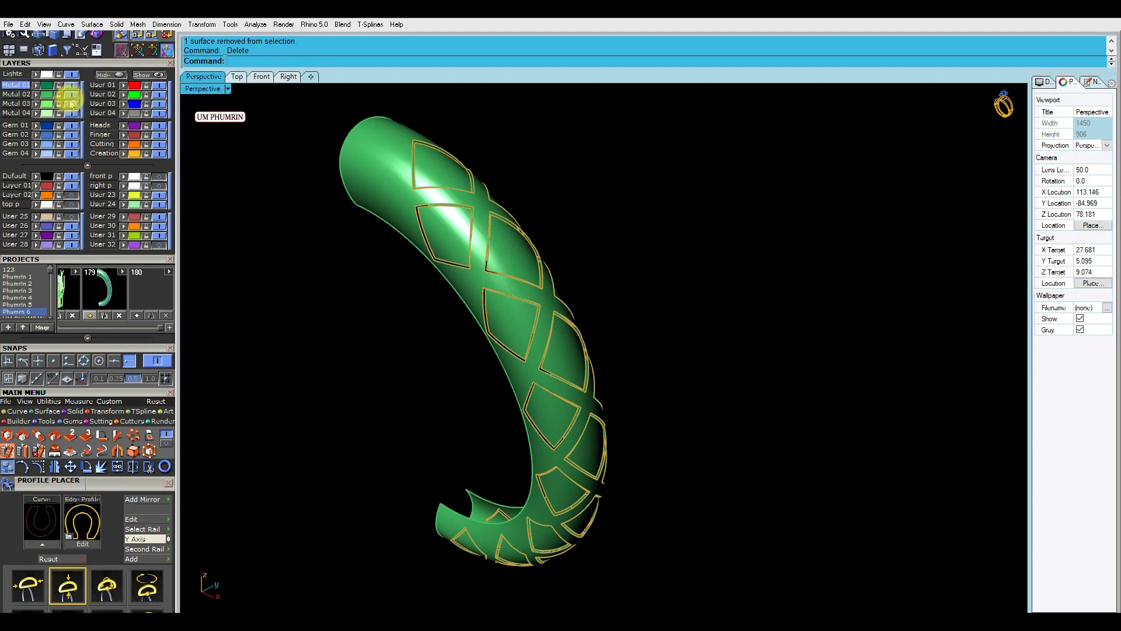
left_click(71, 95)
mouse_move(530, 258)
right_mouse_down()
mouse_move(490, 257)
mouse_move(555, 220)
mouse_move(575, 267)
mouse_move(666, 290)
mouse_move(590, 271)
right_mouse_up()
Draw a connecting line across the first diamond border curve pair, restoring curves deleted too early.
left_click(500, 212)
right_click_drag(500, 212, 474, 305)
type("l")
key("Return")
scroll(435, 309, "up", 2)
scroll(428, 304, "up", 3)
key("Escape")
key("Delete")
mouse_move(495, 327)
right_mouse_down()
mouse_move(629, 353)
mouse_move(565, 320)
right_mouse_up()
key("ctrl+z")
Draw further connecting lines between the first pair's curve ends.
type("l")
key("Return")
scroll(606, 345, "up", 3)
scroll(600, 288, "up", 2)
key("Escape")
scroll(593, 313, "down", 3)
right_click_drag(594, 371, 514, 381)
scroll(578, 360, "up", 3)
Sweep2 the first frame rim along its curve pair and delete the used curves.
type("l")
key("Return")
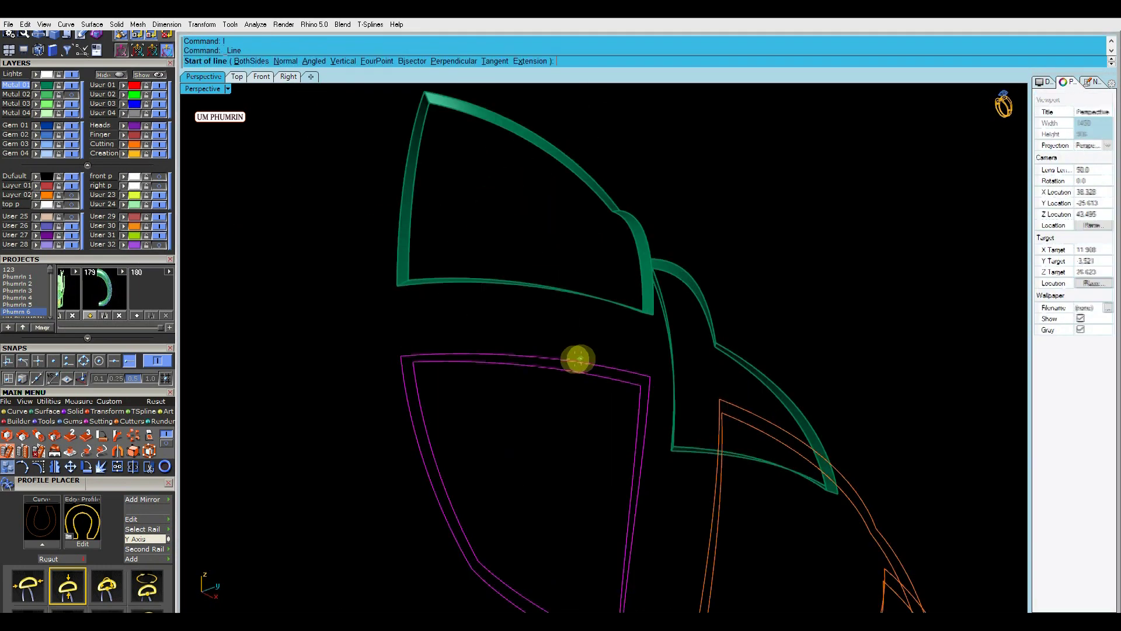
key("Escape")
scroll(475, 420, "down", 3)
right_click_drag(476, 421, 583, 430)
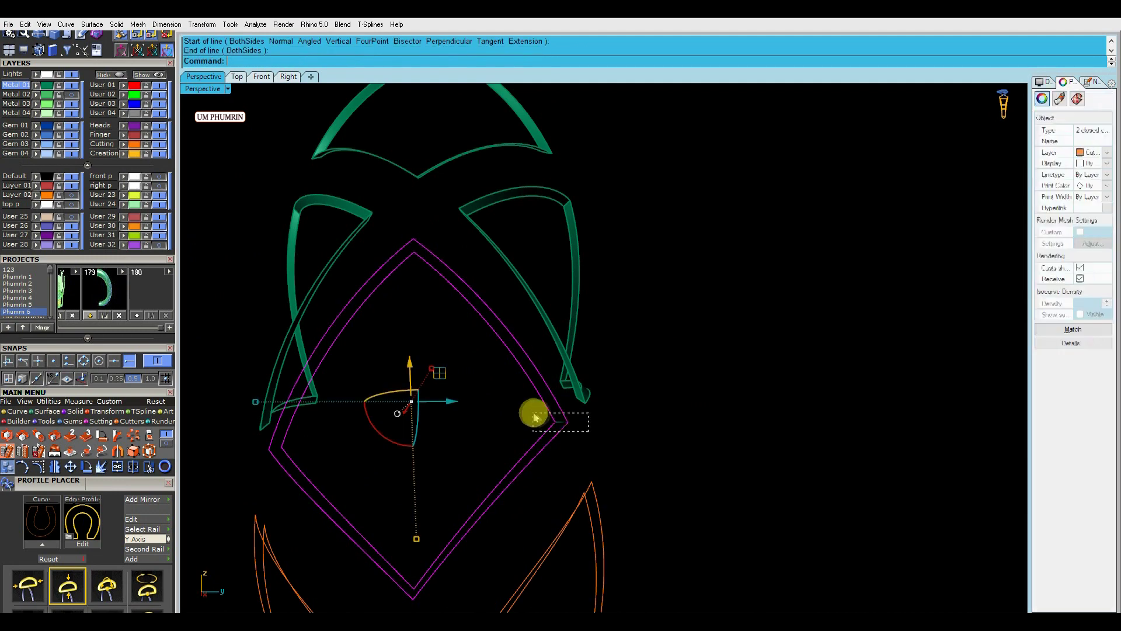
key("Delete")
scroll(553, 408, "up", 3)
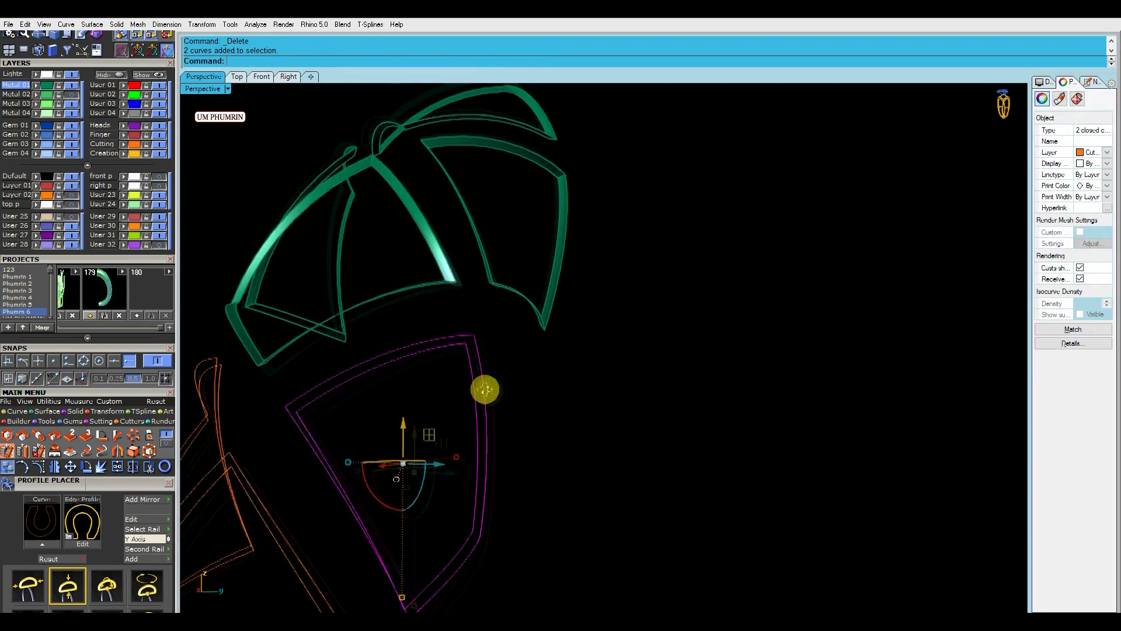
Connect the next border curve pair with lines and delete its used curves.
right_click_drag(484, 388, 468, 354)
type("l")
key("Return")
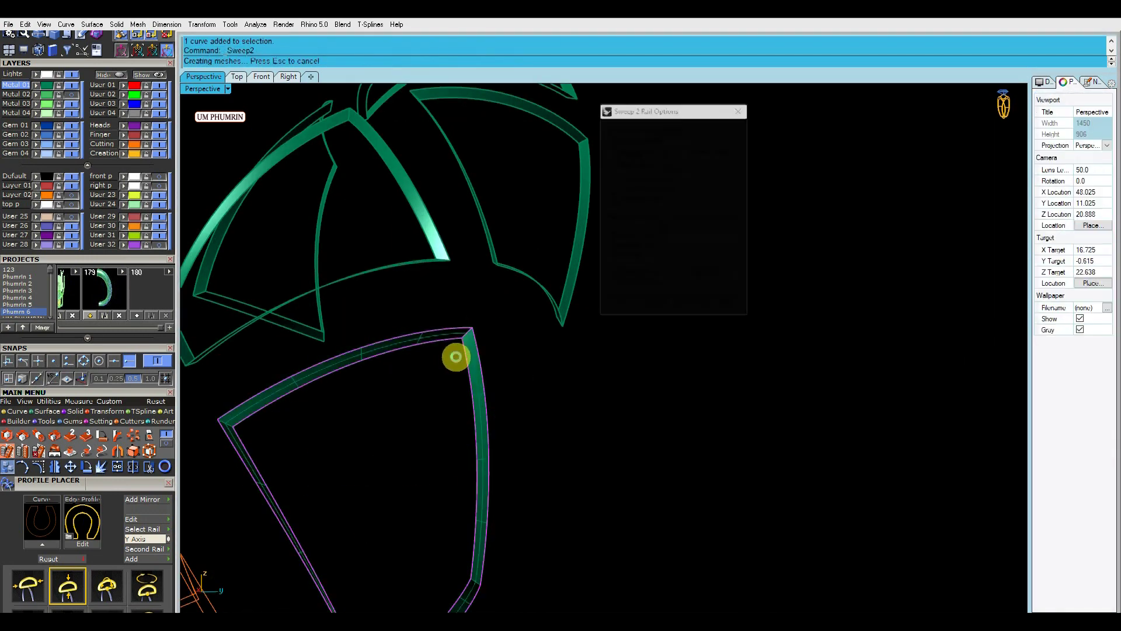
scroll(583, 358, "down", 3)
mouse_move(583, 358)
right_mouse_down()
mouse_move(515, 358)
mouse_move(573, 373)
right_mouse_up()
type("l")
key("Return")
scroll(574, 374, "up", 3)
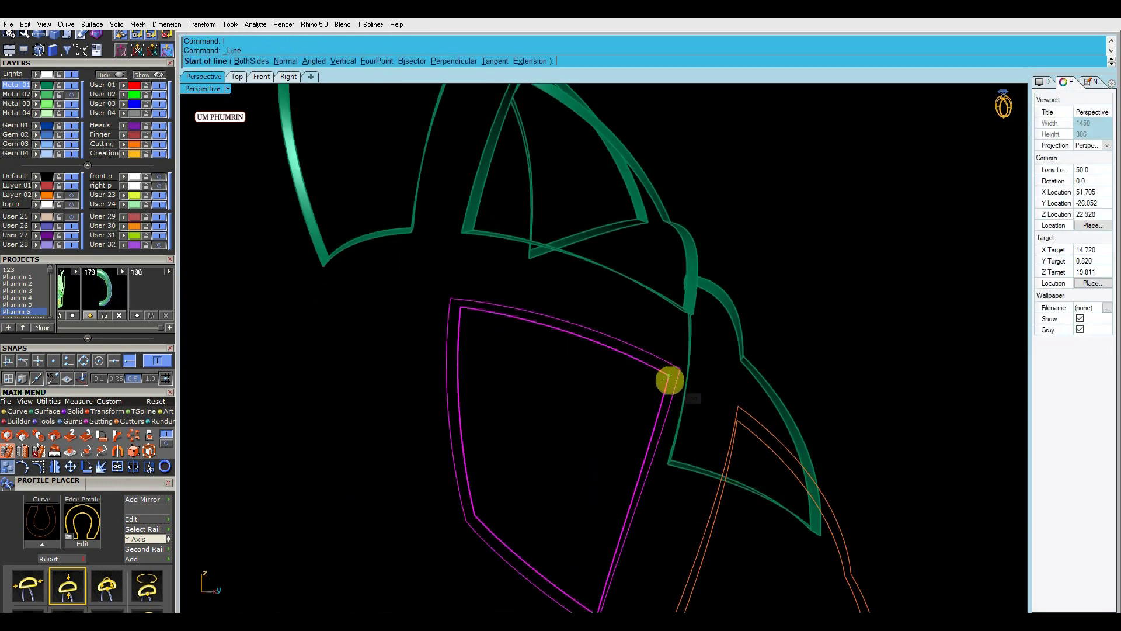
key("Delete")
Select the following curve pair, draw its connecting lines, and clear the used curves.
right_click_drag(646, 391, 511, 376)
left_click(519, 404)
scroll(519, 404, "up", 3)
type("l")
key("Return")
left_click(500, 462)
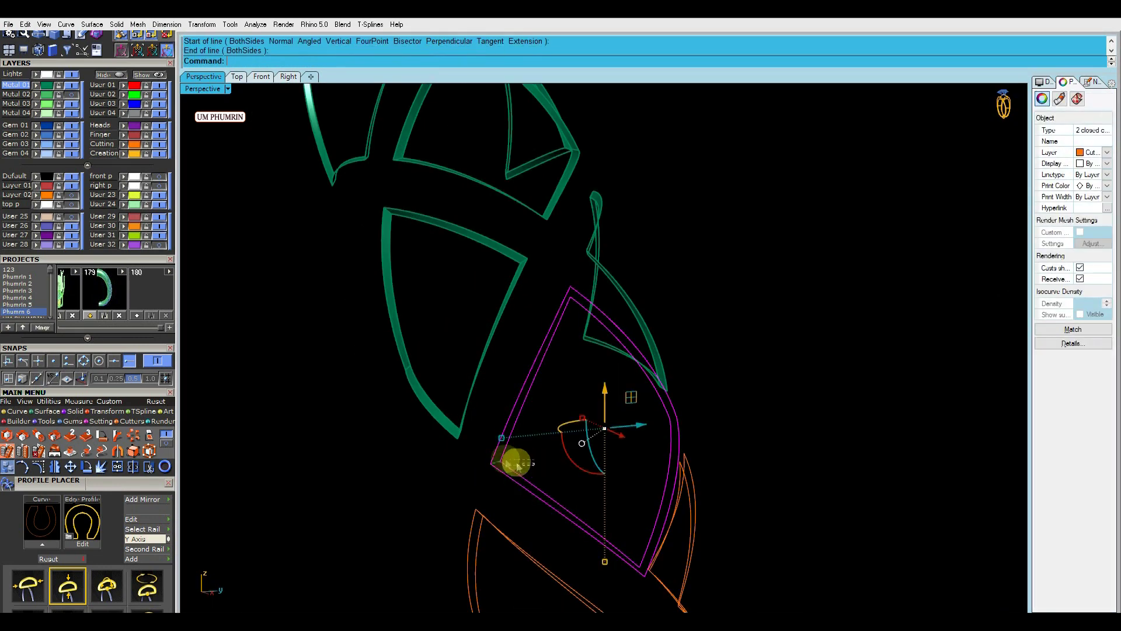
scroll(608, 403, "down", 5)
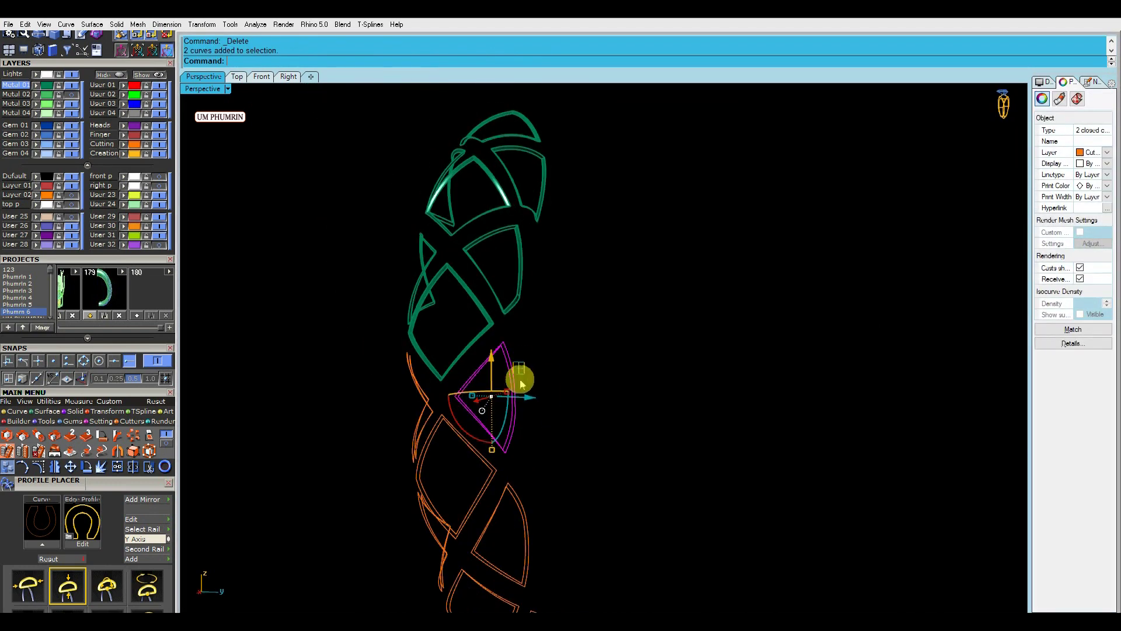
scroll(505, 342, "up", 2)
type("l")
key("Return")
right_click_drag(505, 341, 527, 413)
key("Delete")
End a connecting line at another curve pair's corner and delete its border curves.
right_click_drag(461, 383, 564, 409)
left_click_drag(611, 385, 521, 382)
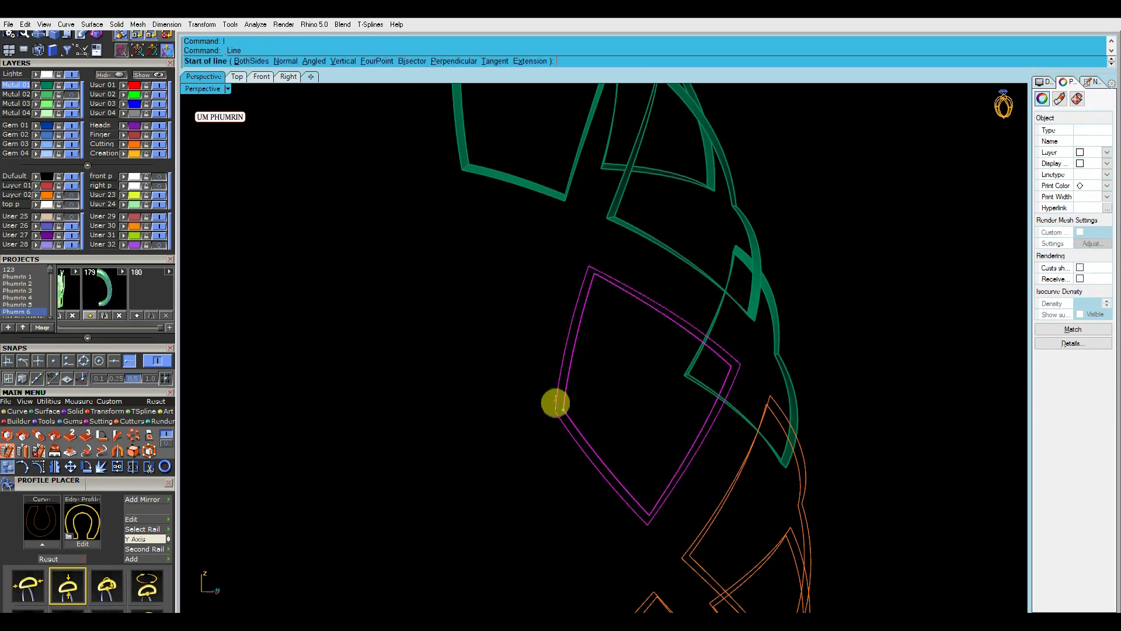
left_click(560, 411)
key("Delete")
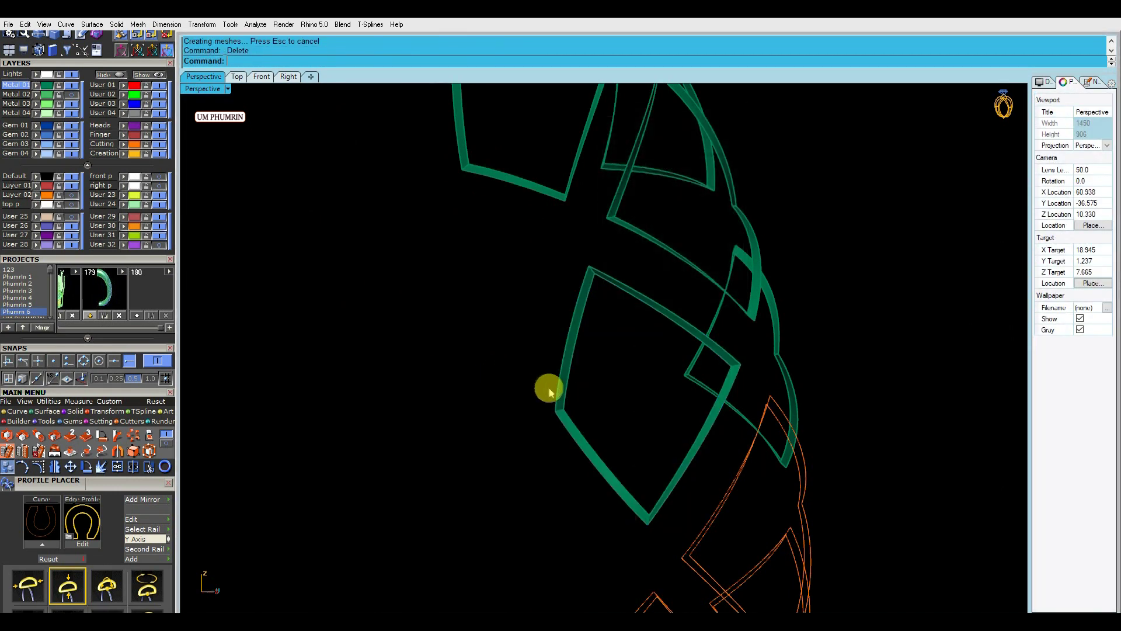
Line up the last curve pair and delete the remaining border curves.
right_click_drag(539, 388, 571, 372)
type("l")
key("Return")
scroll(552, 386, "up", 3)
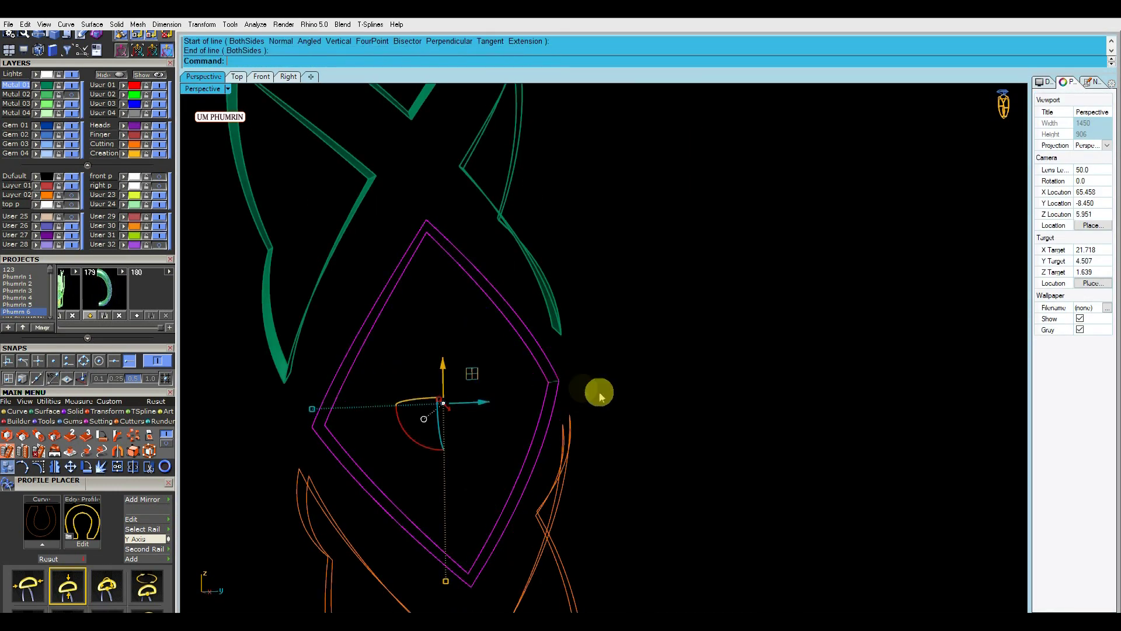
key("Delete")
mouse_move(530, 370)
right_mouse_down()
mouse_move(516, 330)
mouse_move(485, 351)
mouse_move(543, 362)
right_mouse_up()
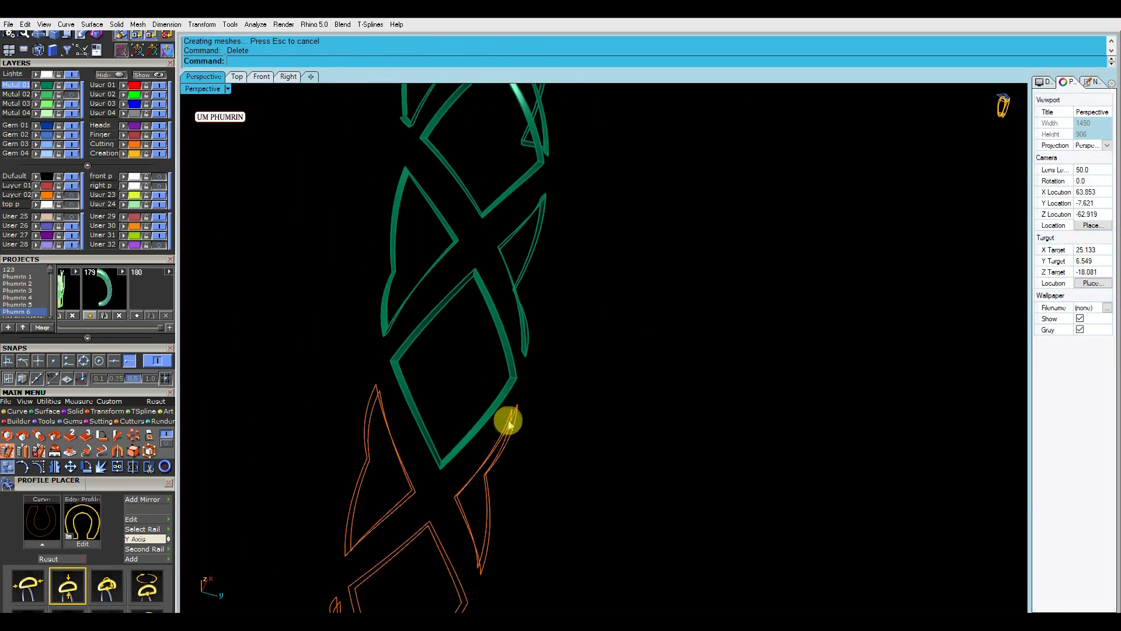
scroll(493, 402, "up", 3)
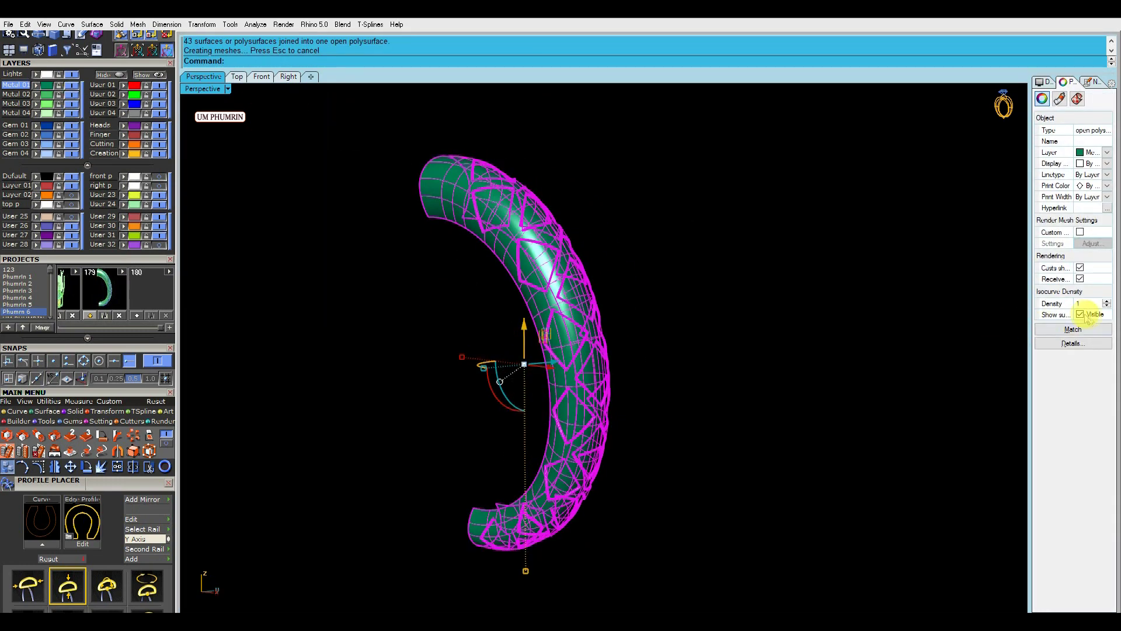
Show the 51 hidden objects so the green dragon head returns atop the joined band.
mouse_move(750, 304)
right_mouse_down()
mouse_move(613, 343)
mouse_move(646, 366)
mouse_move(708, 381)
mouse_move(669, 346)
right_mouse_up()
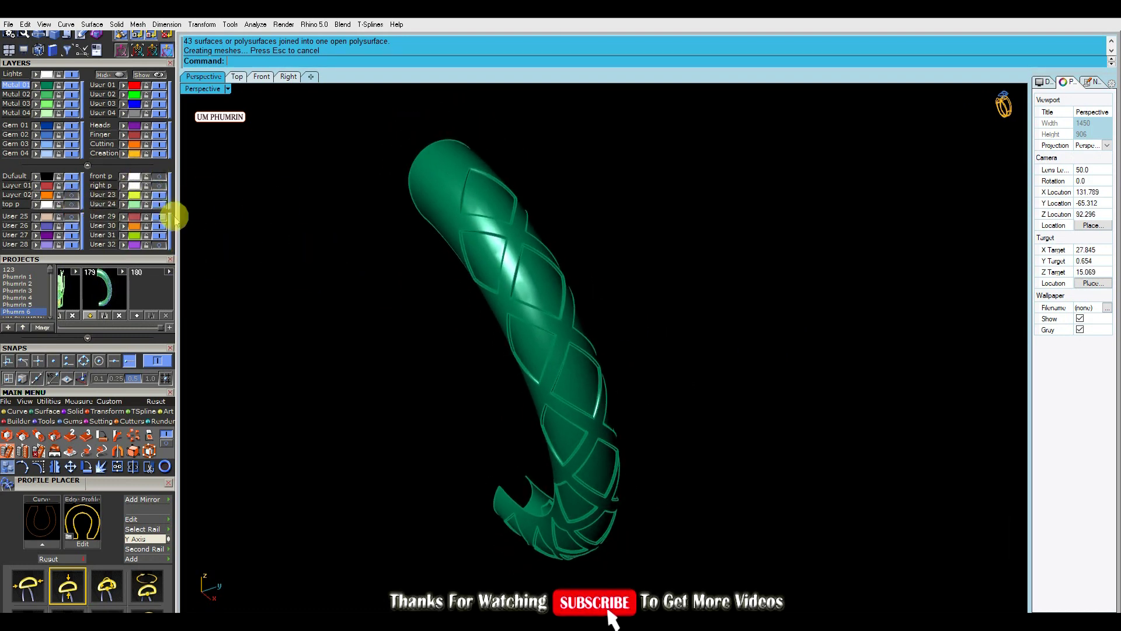
mouse_move(325, 256)
right_mouse_down()
mouse_move(413, 250)
mouse_move(364, 205)
mouse_move(266, 243)
right_mouse_up()
left_click(157, 75)
mouse_move(221, 175)
right_mouse_down()
mouse_move(514, 290)
mouse_move(457, 364)
mouse_move(607, 308)
mouse_move(646, 257)
mouse_move(659, 296)
mouse_move(635, 260)
mouse_move(463, 230)
mouse_move(491, 261)
mouse_move(407, 264)
mouse_move(470, 245)
mouse_move(496, 257)
mouse_move(509, 292)
mouse_move(425, 321)
mouse_move(443, 333)
mouse_move(531, 307)
mouse_move(518, 336)
right_mouse_up()
type("g")
left_click(520, 349)
scroll(409, 233, "up", 2)
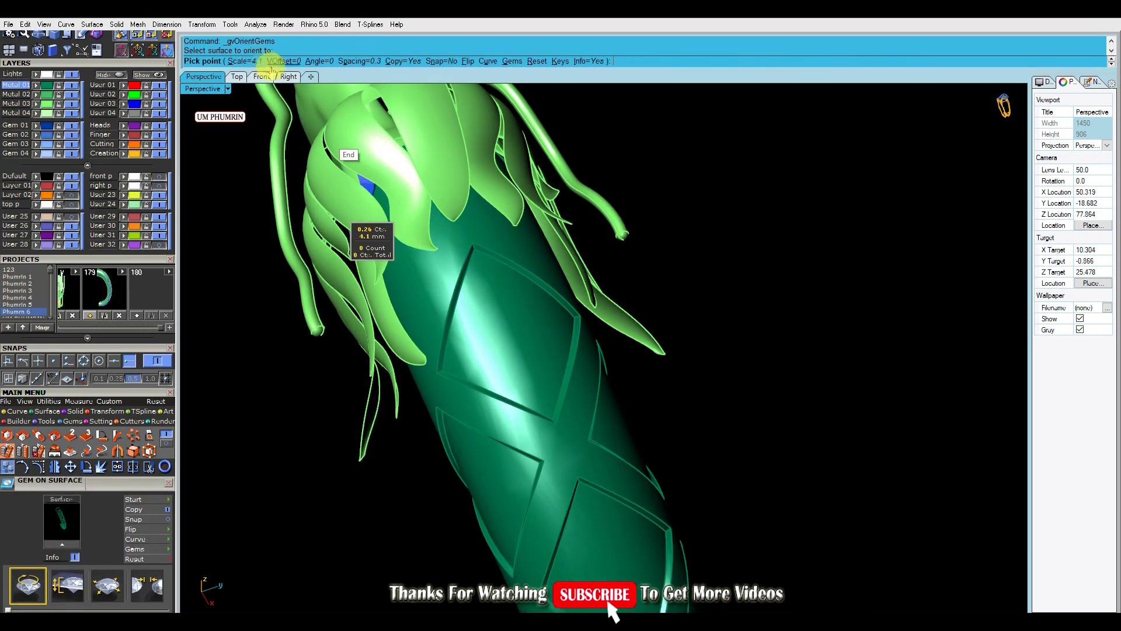
type("1.55")
scroll(488, 295, "up", 2)
scroll(488, 295, "up", 1)
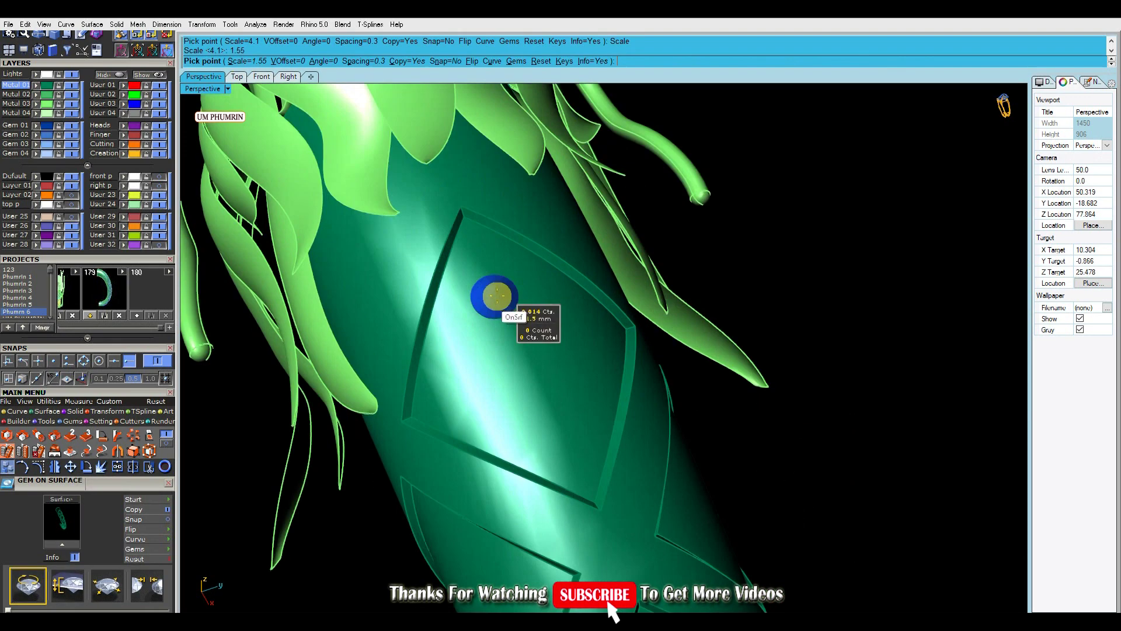
key("Return")
scroll(467, 239, "up", 2)
scroll(467, 240, "up", 1)
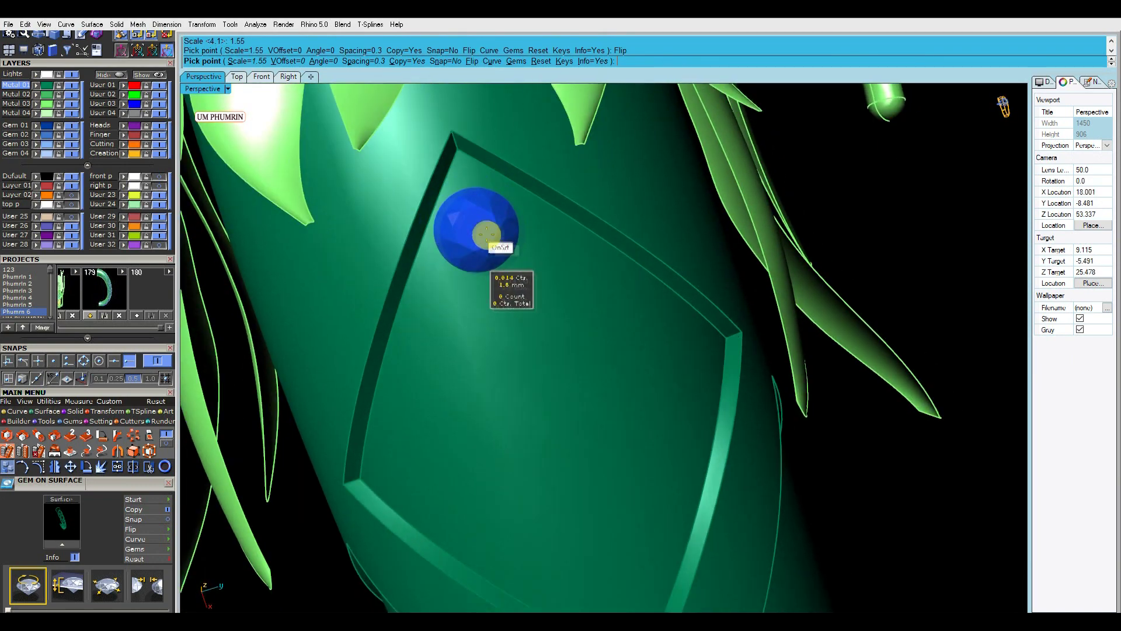
scroll(476, 229, "up", 2)
left_click(474, 200)
scroll(467, 200, "down", 2)
scroll(483, 233, "up", 1)
scroll(484, 238, "up", 3)
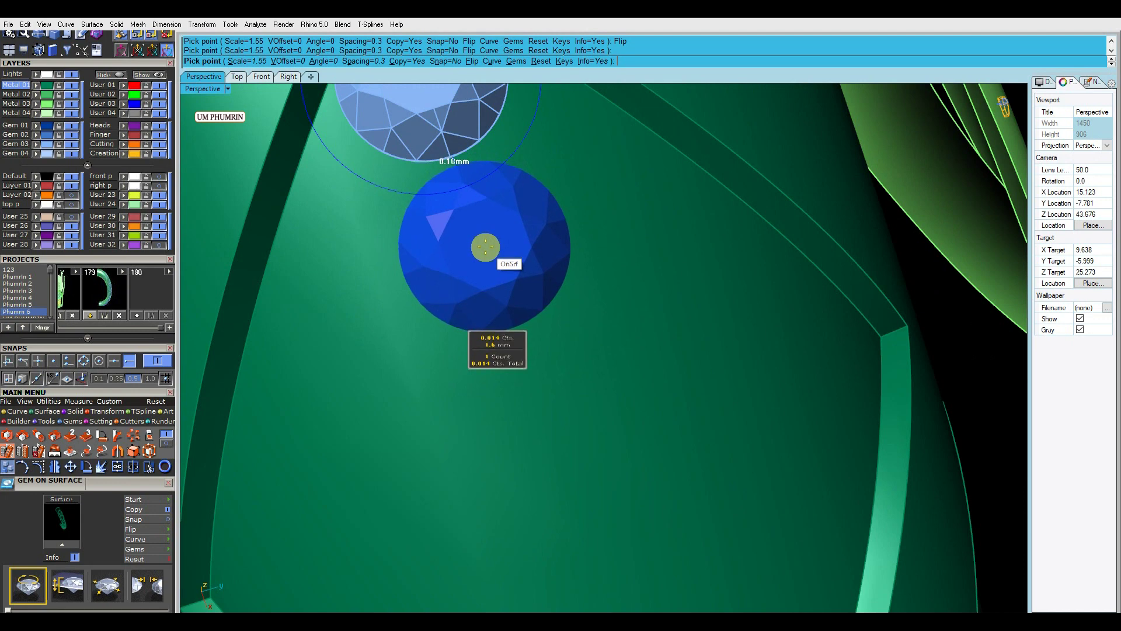
left_click(485, 248)
scroll(485, 249, "down", 5)
double_click(485, 248)
key("Escape")
key("Delete")
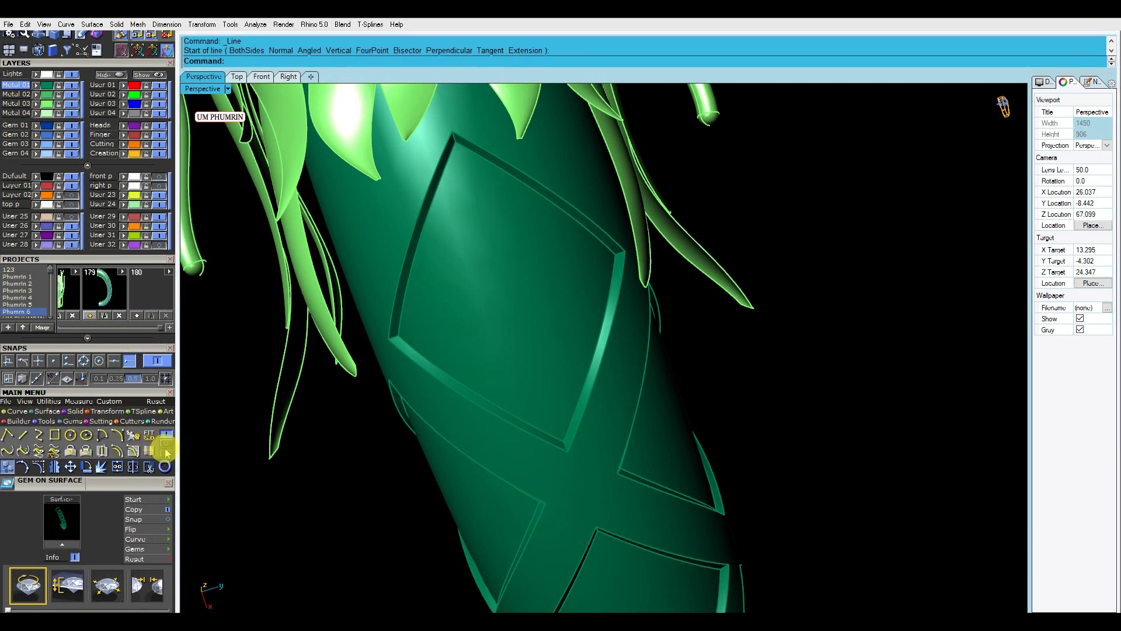
Draw an InterpCrvOnSrf curve running down the diamond recess on the shank.
left_click(133, 451)
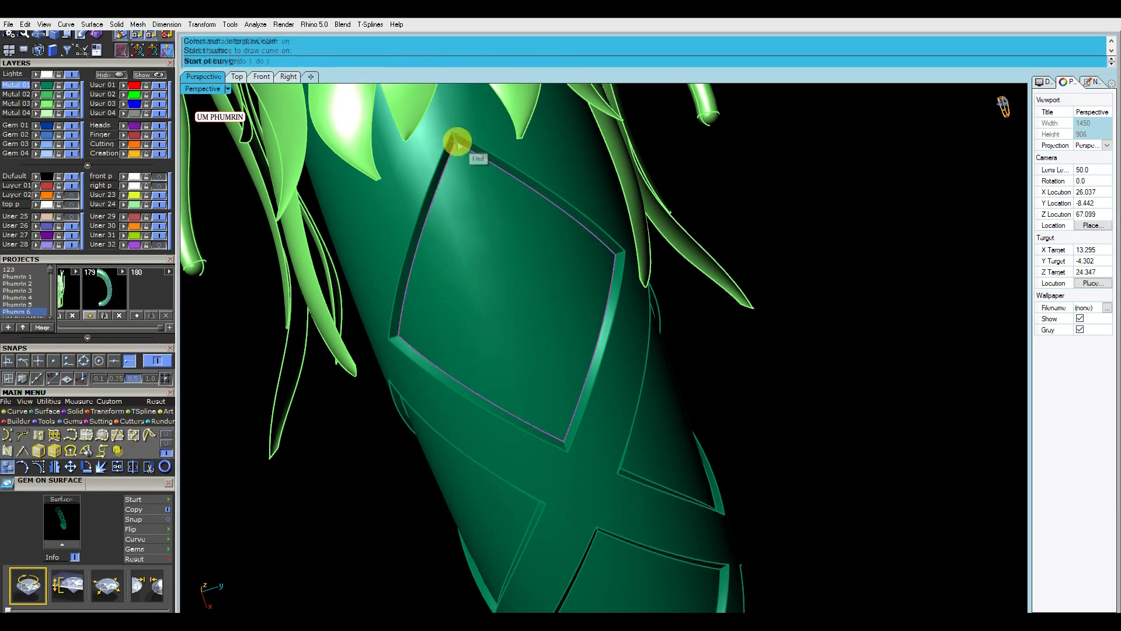
left_click(559, 436)
right_click_drag(450, 313, 530, 270)
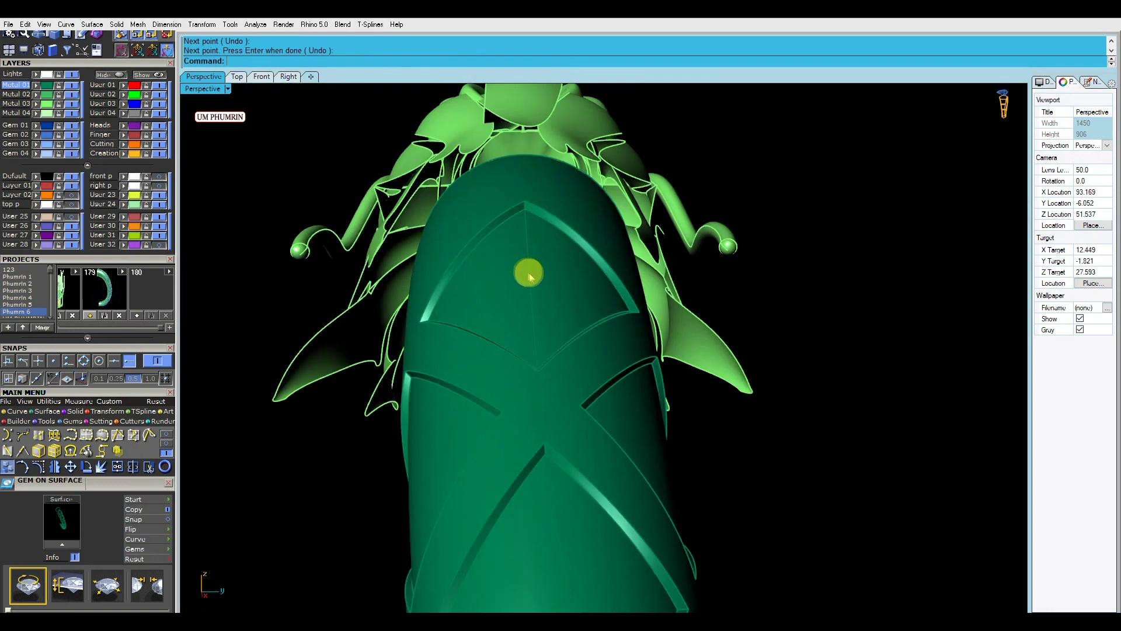
key("Return")
scroll(571, 285, "up", 3)
Place six 1.6 mm round gems along the curve with 0.3 mm fixed spacing.
type("gc")
key("Return")
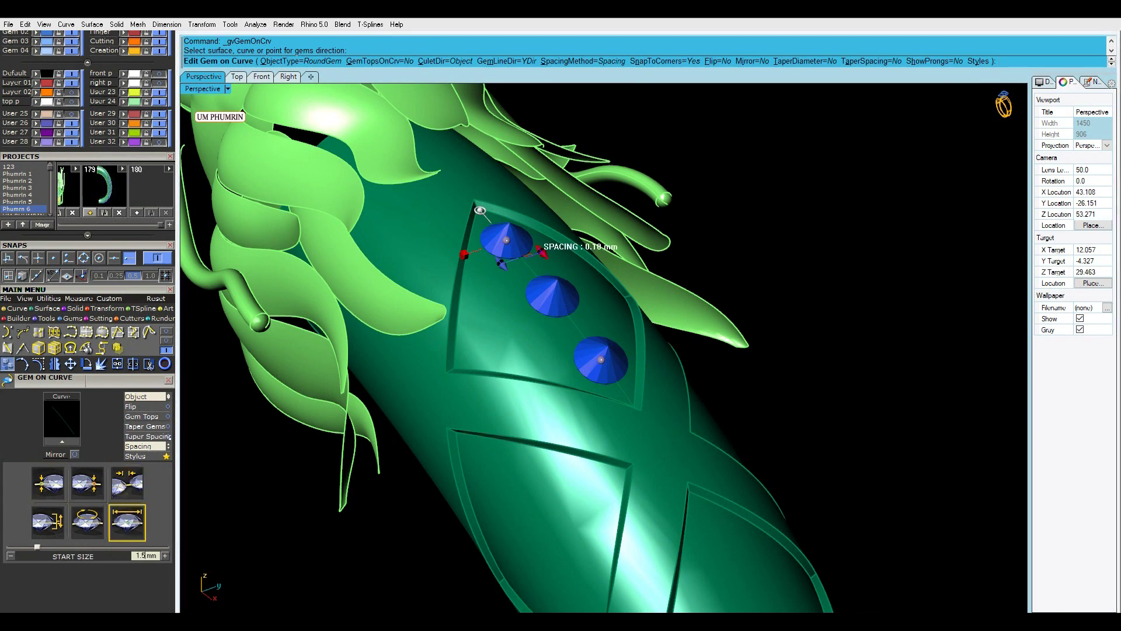
left_click(141, 447)
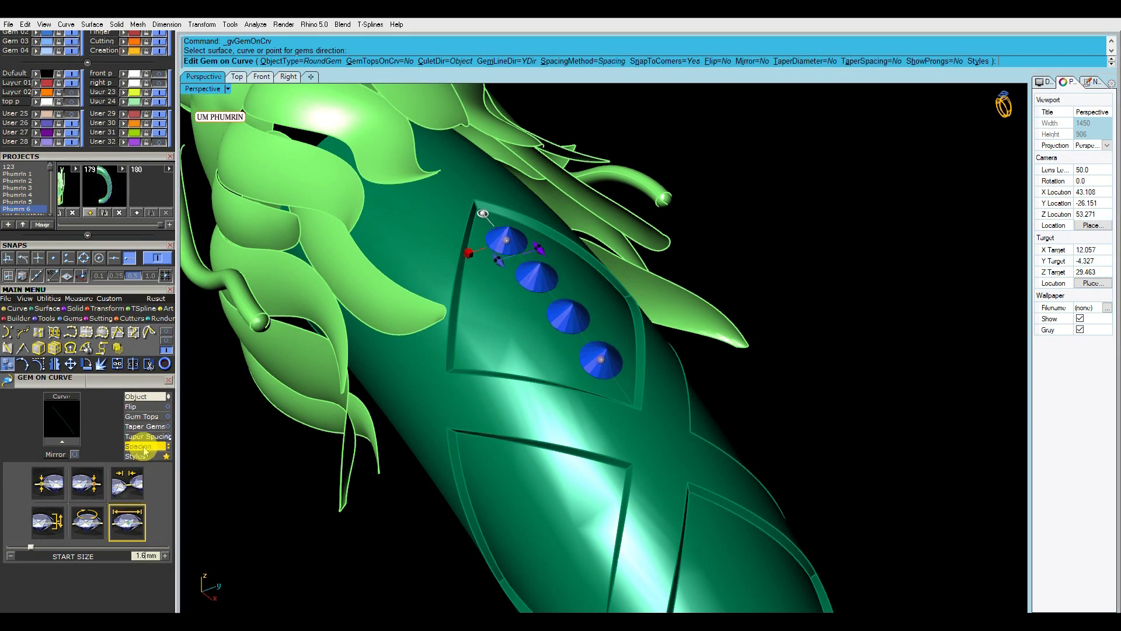
right_click_drag(525, 339, 504, 341)
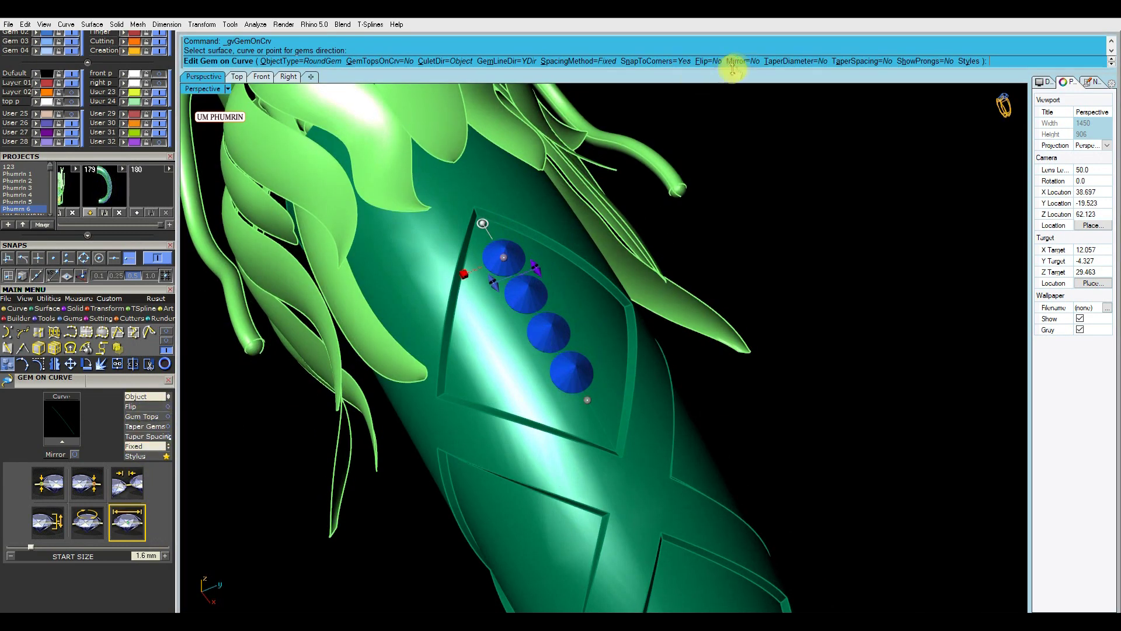
right_click_drag(508, 268, 502, 290)
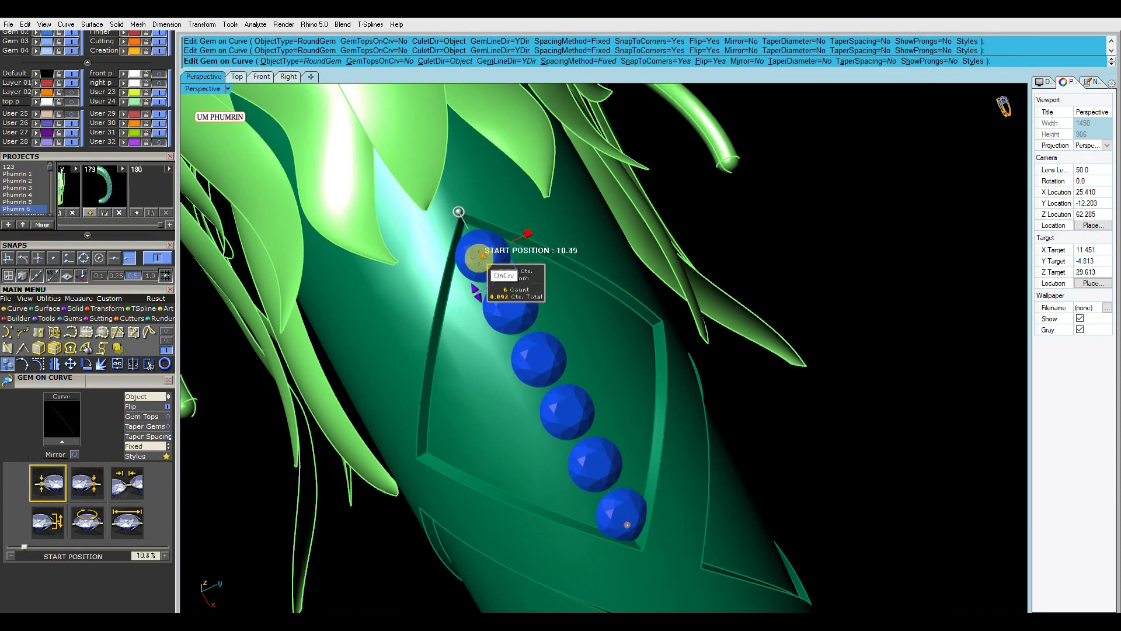
right_click_drag(481, 257, 344, 386)
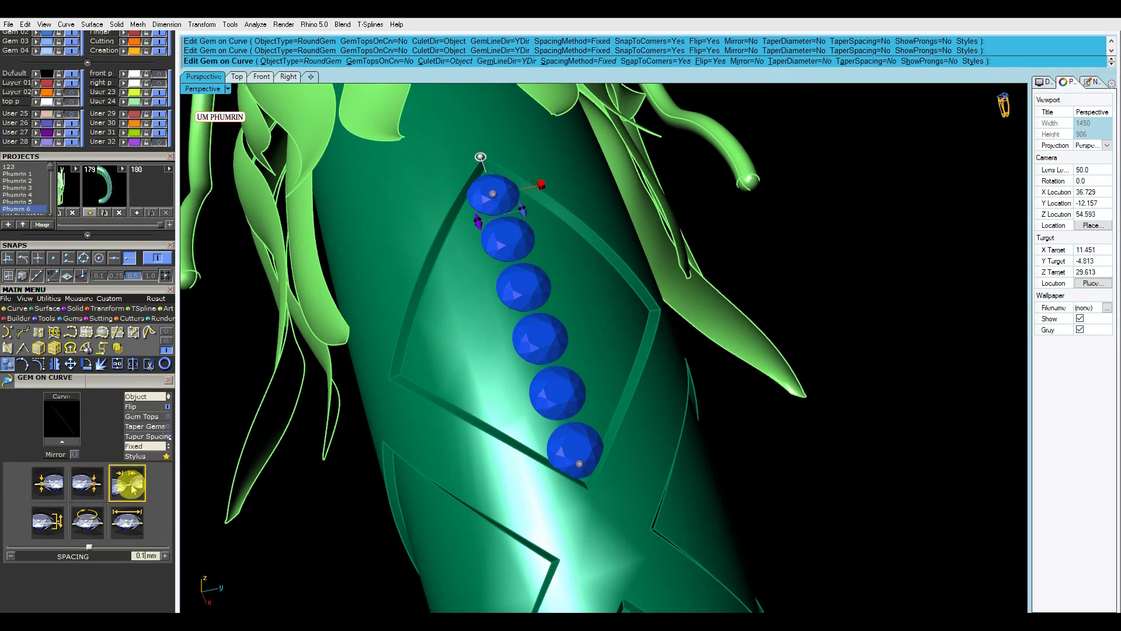
mouse_move(575, 451)
right_mouse_down()
mouse_move(533, 333)
mouse_move(780, 408)
mouse_move(673, 432)
mouse_move(590, 358)
right_mouse_up()
scroll(779, 407, "down", 5)
scroll(673, 432, "up", 5)
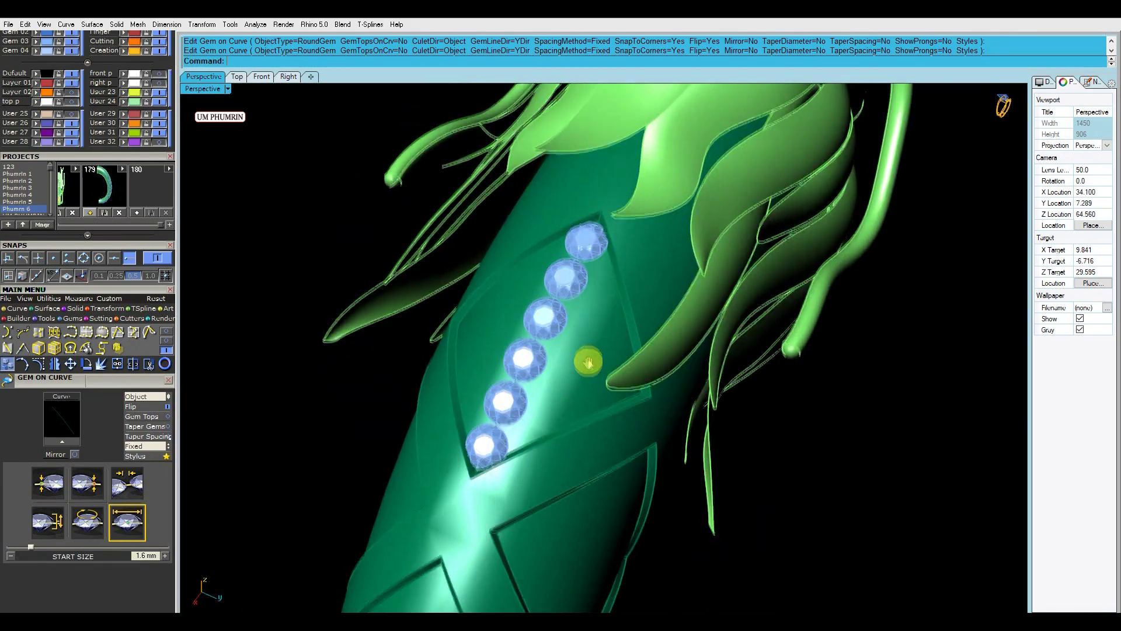
scroll(572, 363, "up", 4)
Orient the gem row onto the shank surface.
type("g")
key("Return")
left_click(572, 380)
scroll(569, 374, "up", 3)
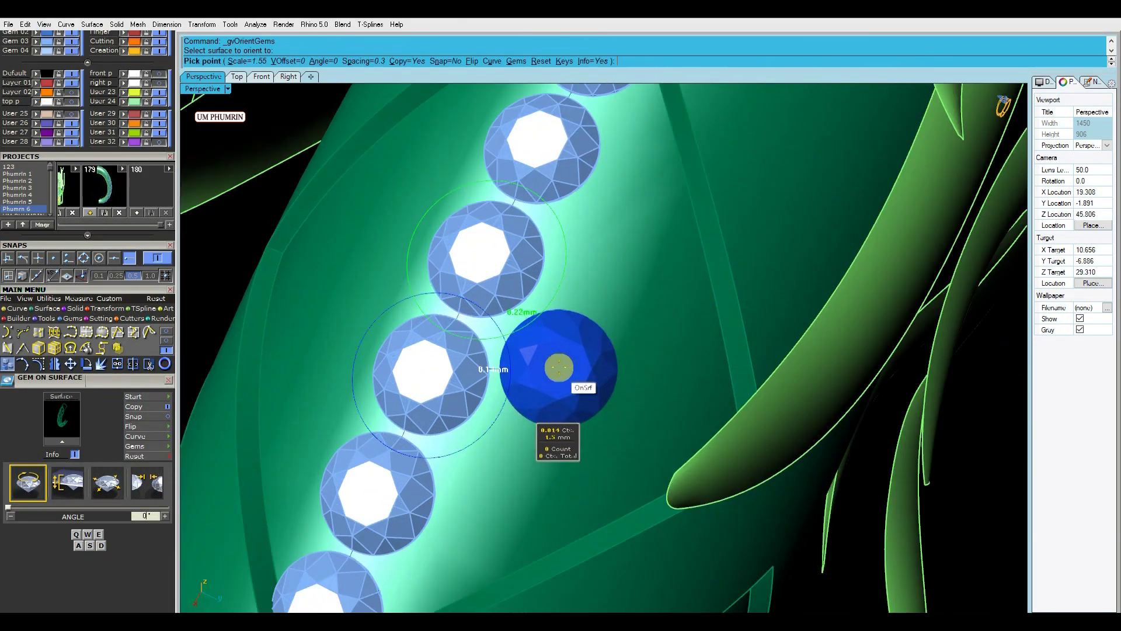
scroll(560, 354, "up", 2)
scroll(561, 354, "down", 3)
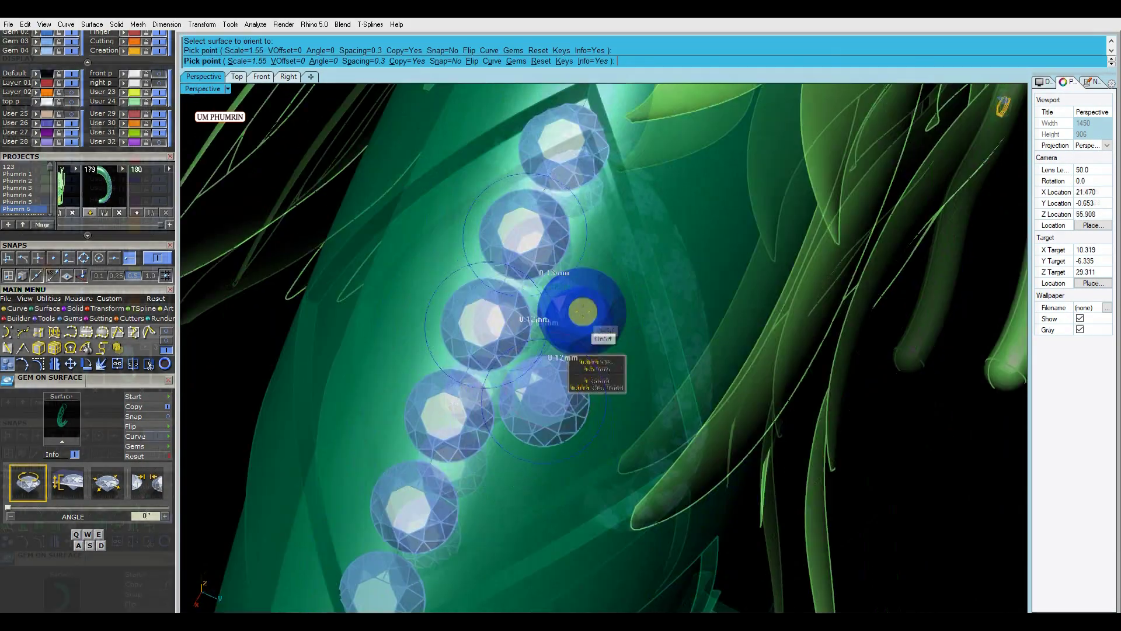
key("Return")
type("O3")
key("Return")
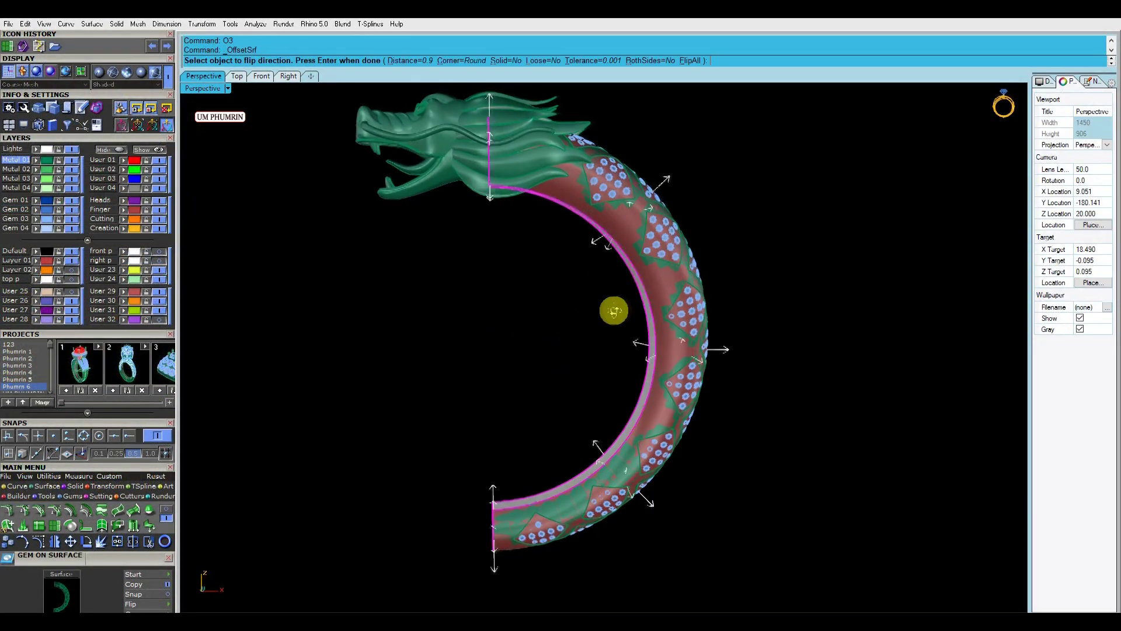
Offset the inner band surface with flipped direction using O3.
key("Left")
key("Left")
key("Return")
scroll(600, 308, "up", 3)
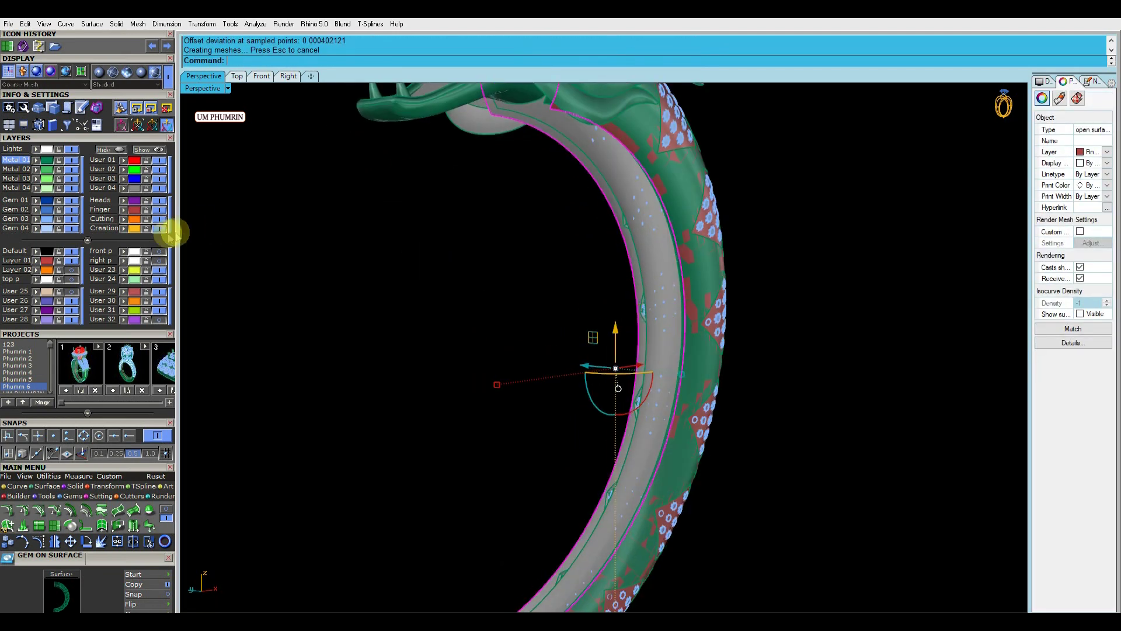
left_click(613, 282)
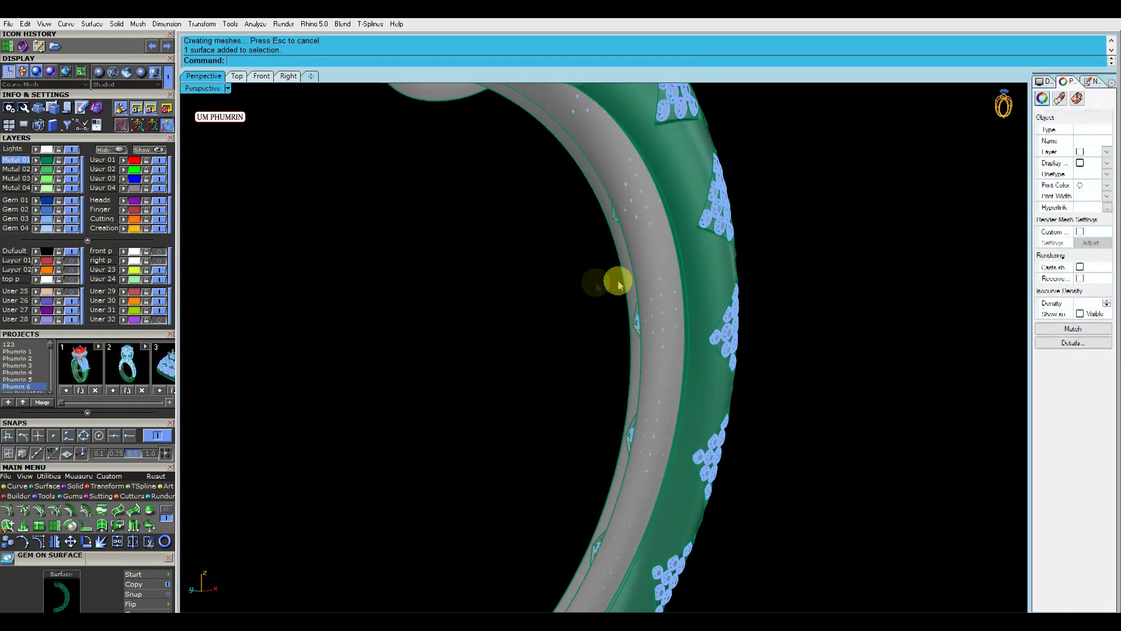
Extend the offset surface along its picked edge.
scroll(777, 252, "up", 3)
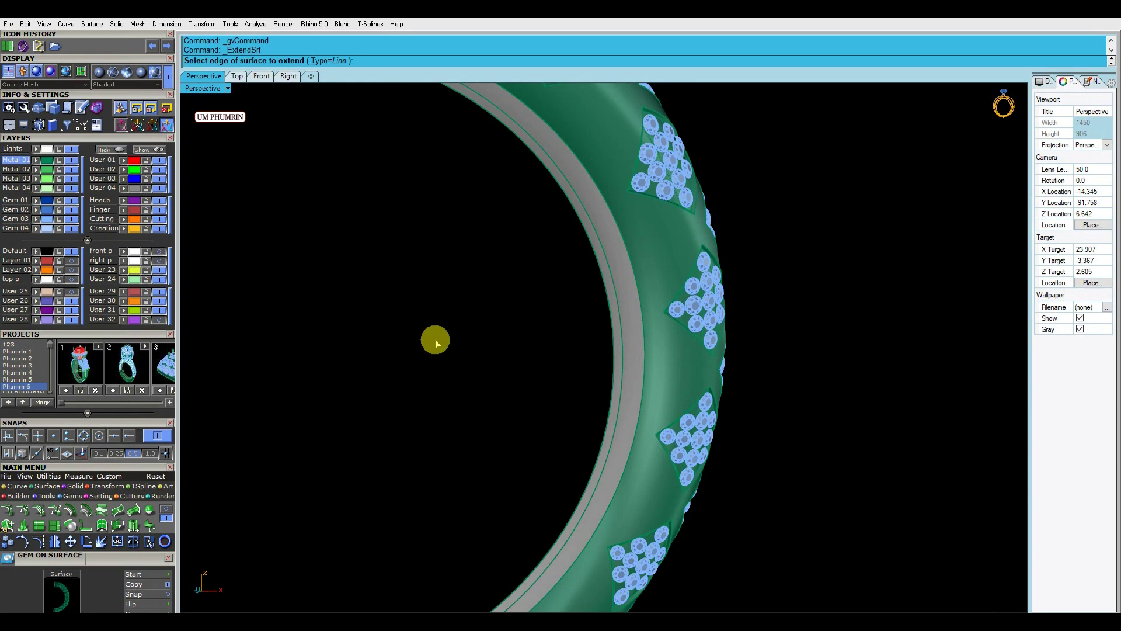
mouse_move(625, 338)
right_mouse_down()
mouse_move(695, 338)
mouse_move(548, 364)
right_mouse_up()
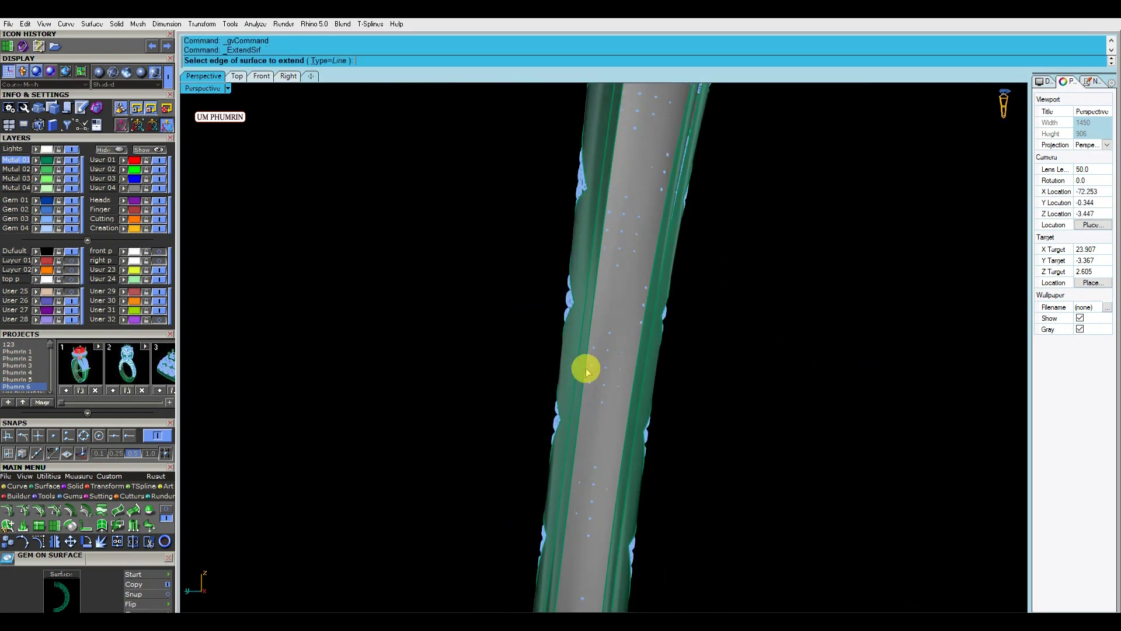
left_click(636, 382)
key("Return")
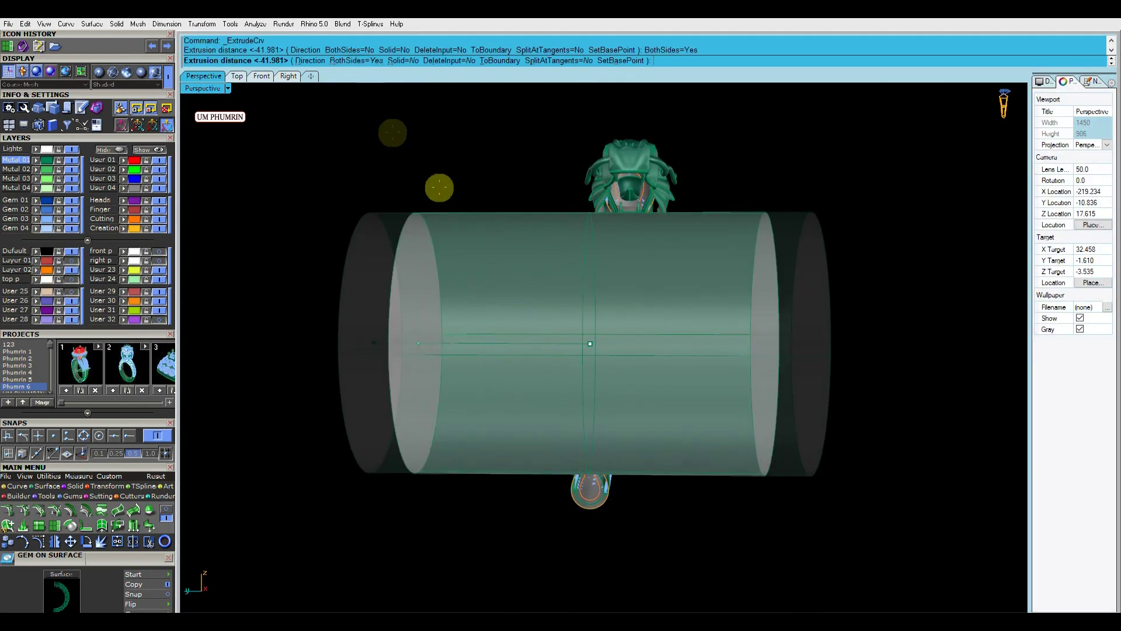
type("ss")
key("Return")
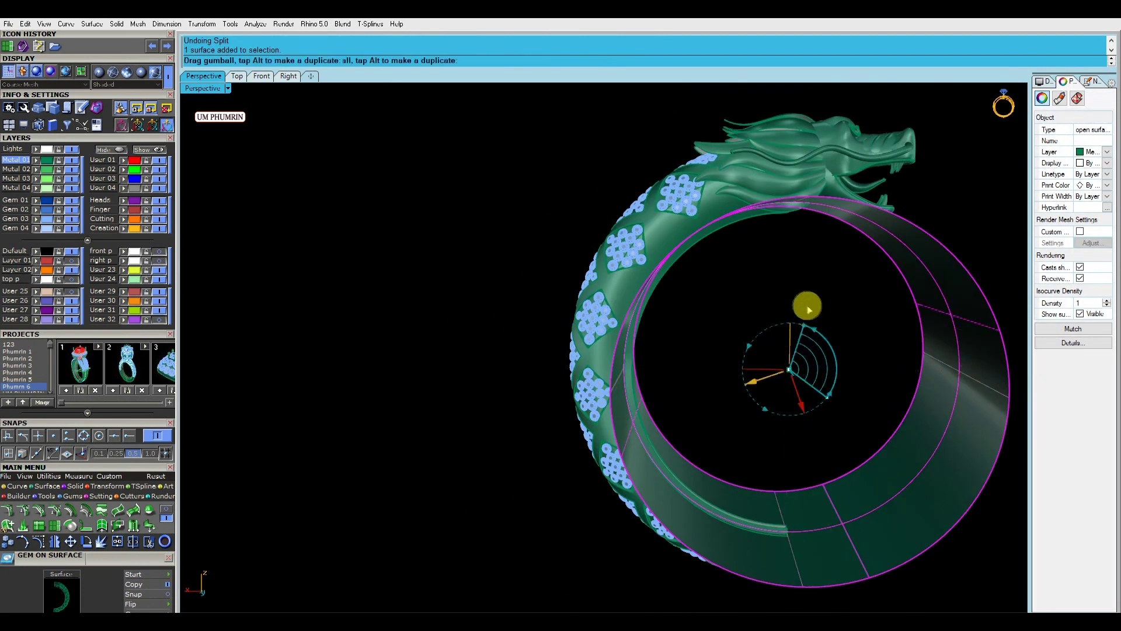
Split the surface, delete the outer band piece, and hide the gem cutters.
left_click(663, 391)
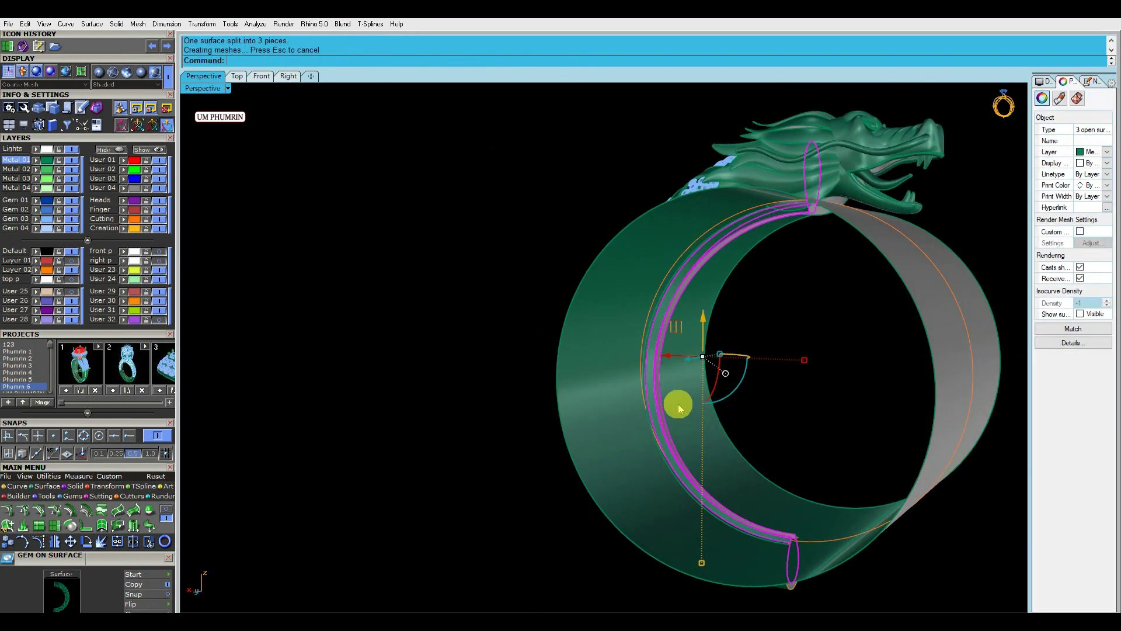
left_click(774, 571)
key("Delete")
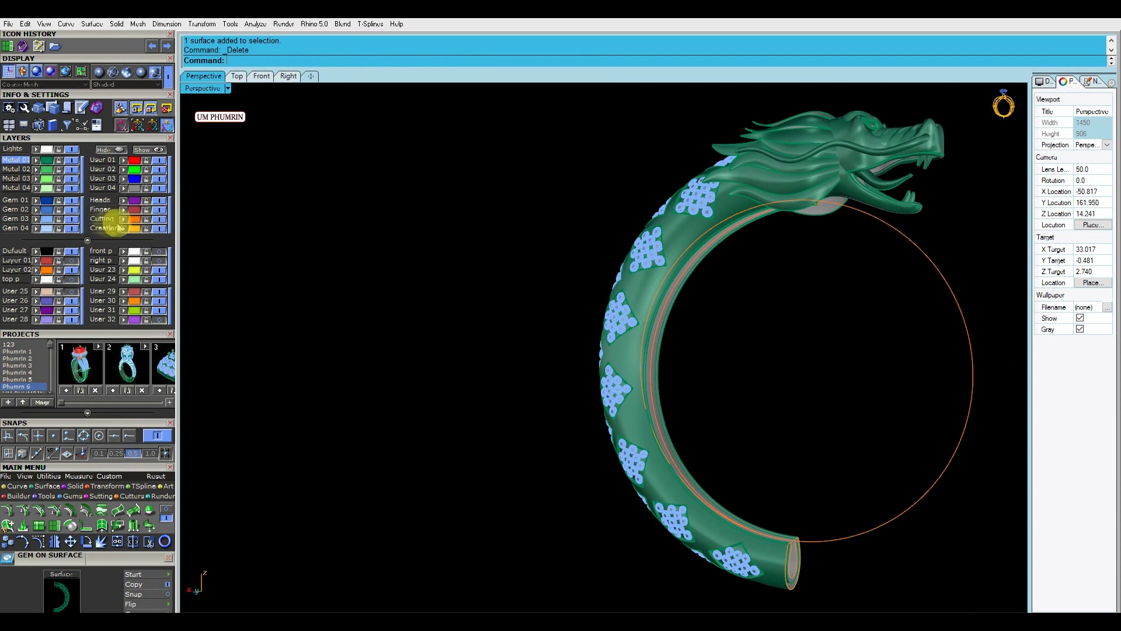
scroll(695, 317, "up", 5)
left_click(603, 440)
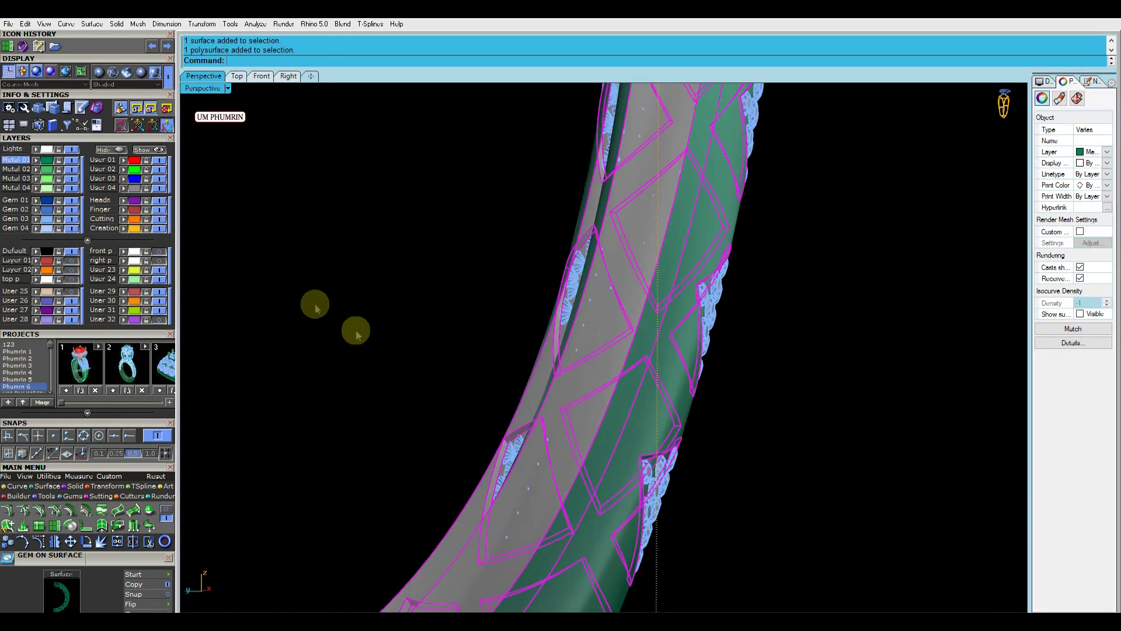
key("ctrl+h")
Duplicate the inner edge curves and loft a surface between them.
left_click(537, 297)
key("Return")
type("Lo")
key("Return")
key("Delete")
type("d")
Join the shank pieces and cap them into one closed polysurface.
key("Return")
scroll(765, 445, "down", 3)
left_click_drag(766, 446, 448, 278)
key("ctrl+j")
left_click(1081, 314)
type("cap")
key("Return")
mouse_move(782, 306)
right_mouse_down()
mouse_move(683, 331)
mouse_move(843, 368)
right_mouse_up()
scroll(726, 323, "up", 3)
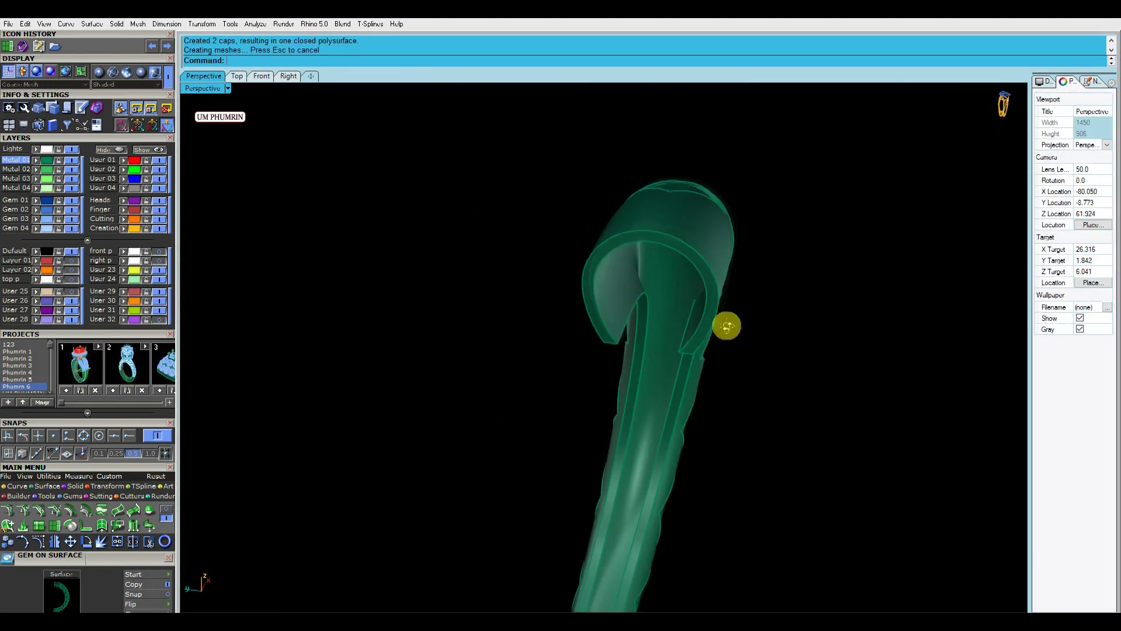
Measure the shank wall with an aligned dimension in the Right view.
left_click(286, 76)
scroll(680, 400, "up", 5)
scroll(680, 400, "down", 3)
type("da")
key("Return")
scroll(583, 438, "up", 3)
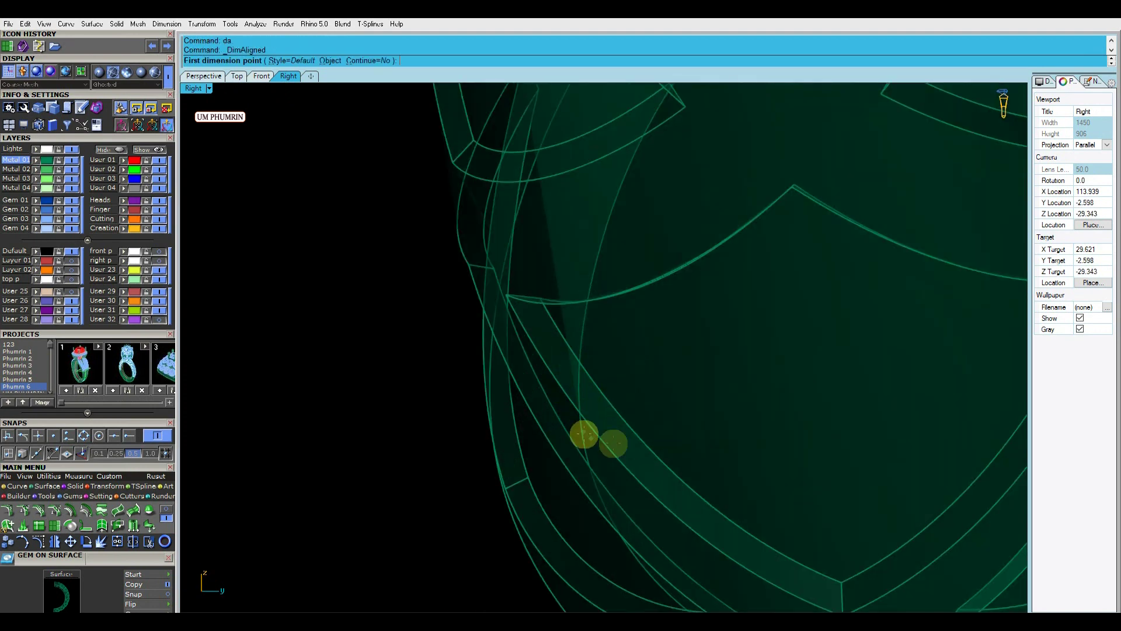
scroll(683, 385, "up", 2)
left_click(681, 468)
left_click(681, 440)
scroll(681, 441, "down", 5)
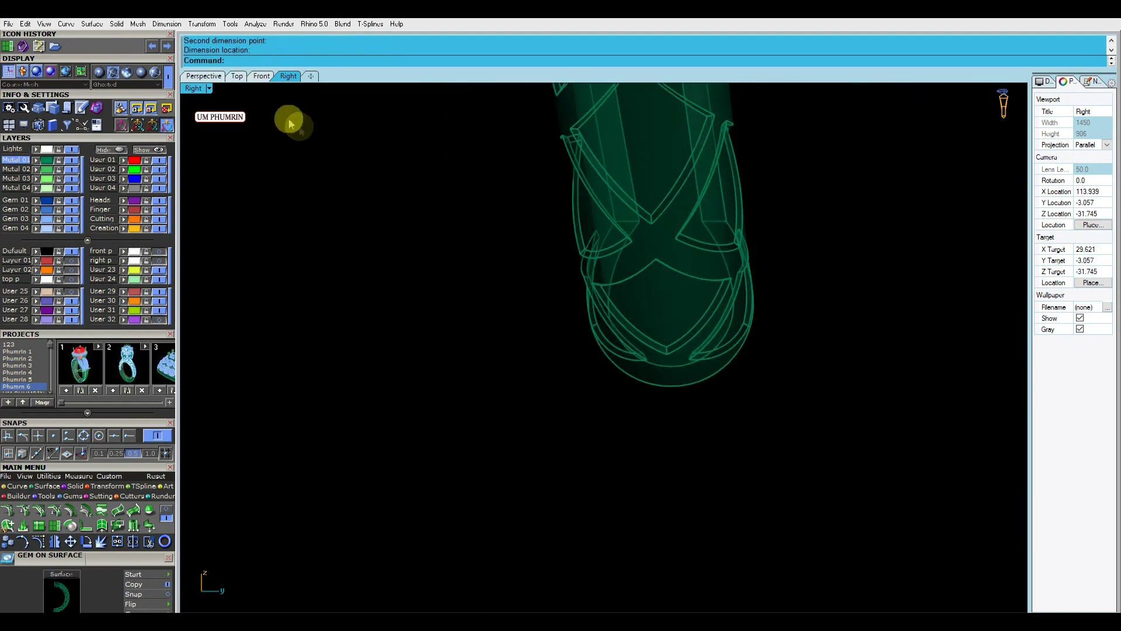
left_click(204, 76)
Show all 397 hidden objects, gems included, and collapse the lower layer group.
left_click(145, 150)
right_click_drag(708, 238, 548, 247)
left_click(89, 239)
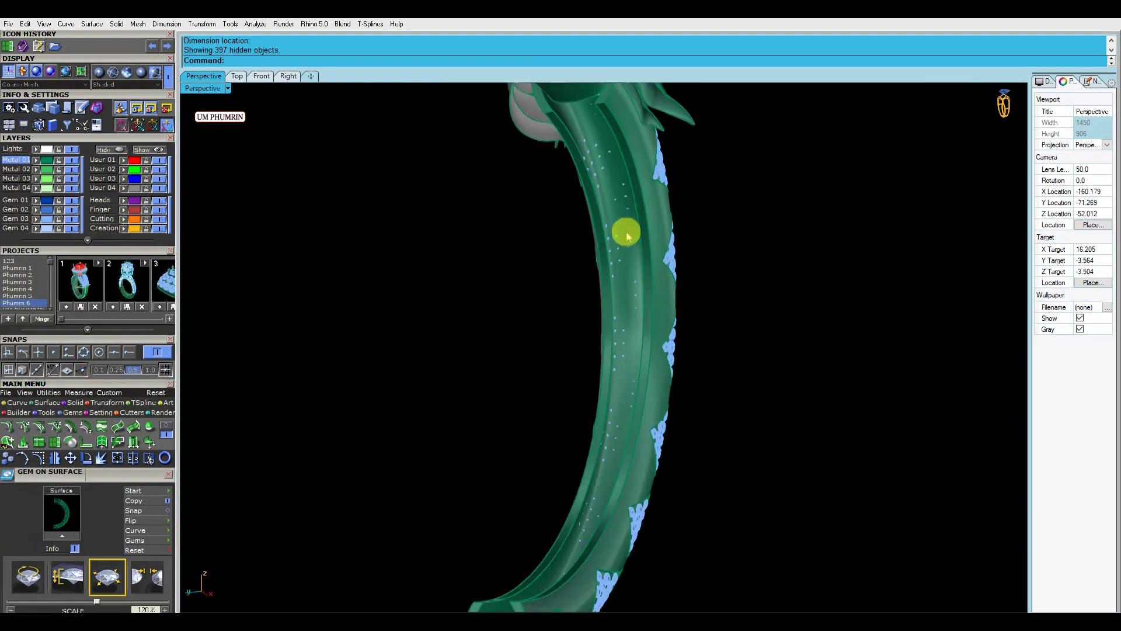
Save the bangle as Phumm 6_180.3dm.
mouse_move(621, 233)
right_mouse_down()
mouse_move(608, 313)
mouse_move(572, 280)
mouse_move(255, 210)
mouse_move(300, 248)
mouse_move(653, 321)
mouse_move(685, 298)
mouse_move(773, 278)
mouse_move(686, 320)
mouse_move(884, 304)
right_mouse_up()
key("ctrl+s")
scroll(597, 412, "up", 2)
Inspect the shank's gem pattern and select the dragon head.
mouse_move(622, 382)
right_mouse_down()
mouse_move(558, 358)
mouse_move(675, 358)
mouse_move(626, 393)
right_mouse_up()
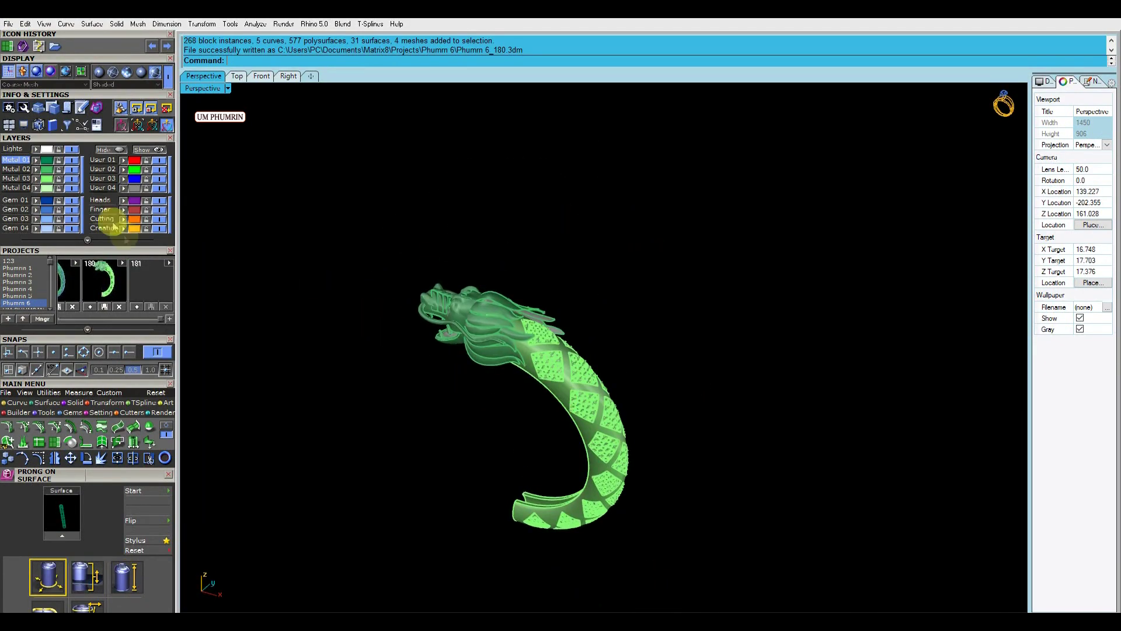
scroll(585, 339, "up", 5)
scroll(483, 343, "down", 3)
right_click_drag(555, 368, 630, 388)
scroll(631, 388, "up", 3)
left_click(437, 333)
scroll(482, 399, "down", 2)
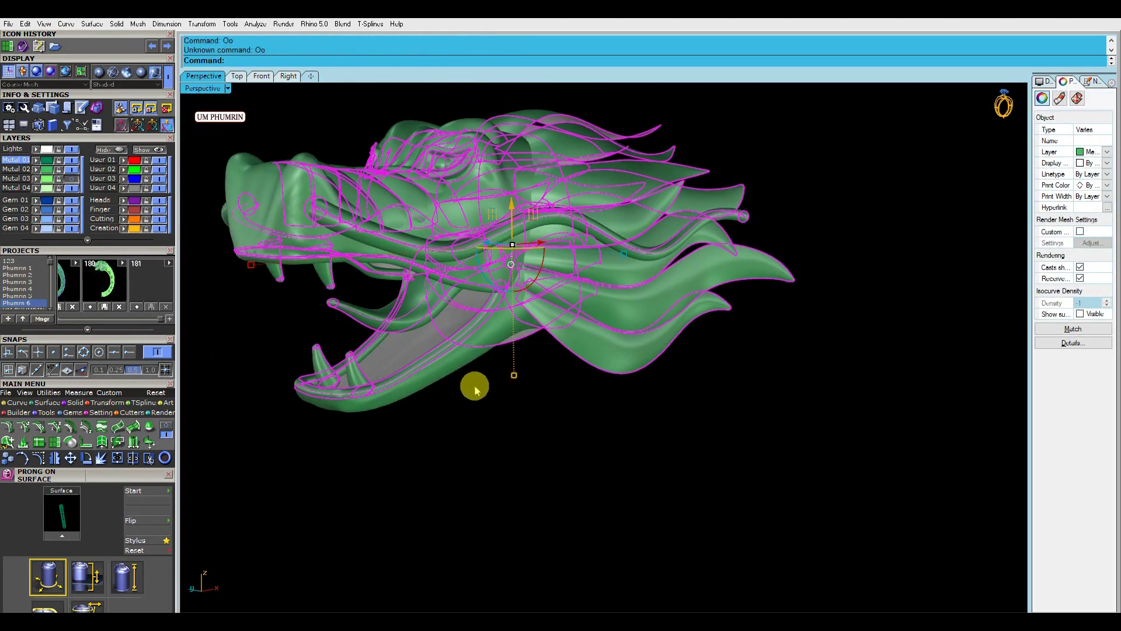
Isolate the dragon head section polysurface, hiding everything else.
right_click_drag(443, 408, 299, 286)
key("ctrl+i")
key("ctrl+h")
left_click(473, 349)
Reposition the head piece with the gumball, then show the 50 hidden dragon-head objects again.
mouse_move(474, 349)
right_mouse_down()
mouse_move(543, 283)
mouse_move(572, 284)
right_mouse_up()
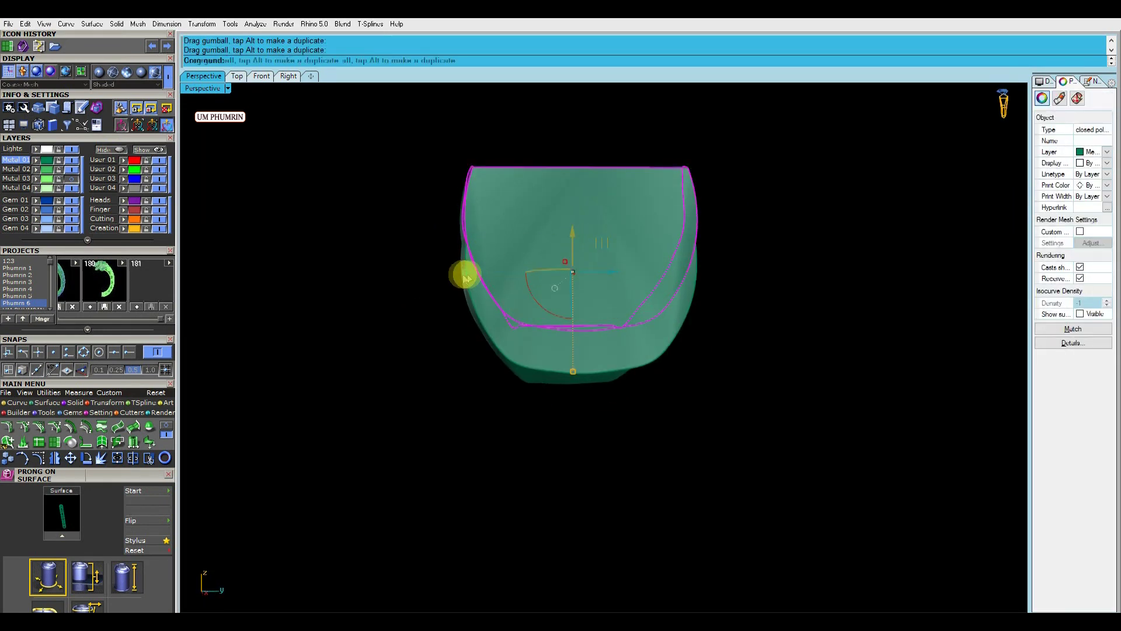
mouse_move(578, 263)
right_mouse_down()
mouse_move(826, 288)
mouse_move(834, 350)
mouse_move(555, 285)
right_mouse_up()
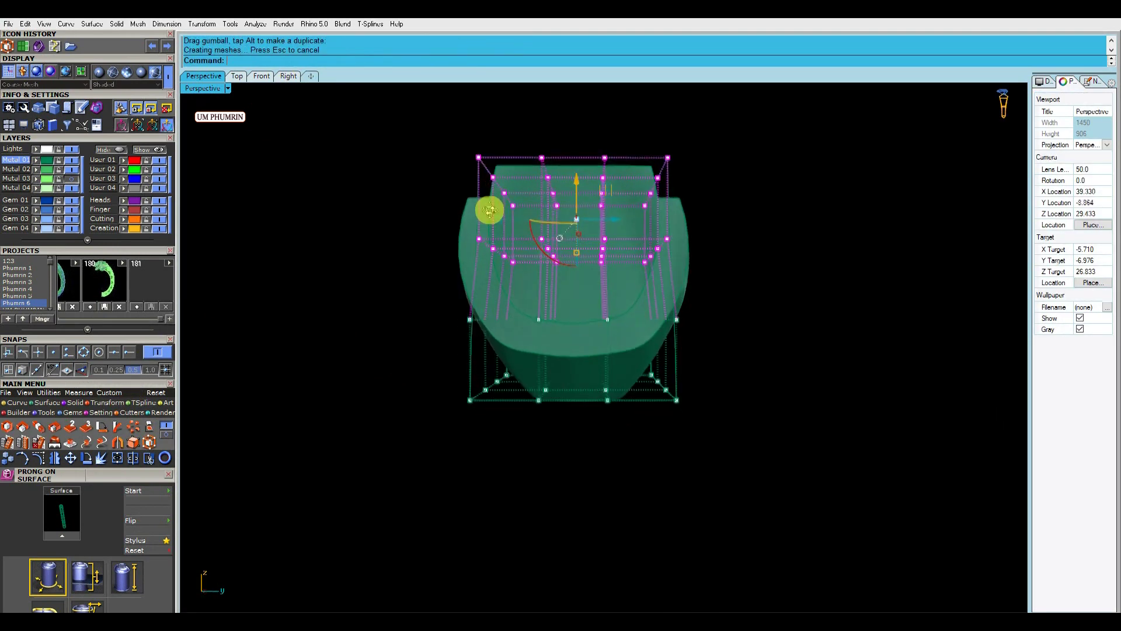
mouse_move(552, 251)
right_mouse_down()
mouse_move(478, 282)
mouse_move(565, 355)
mouse_move(468, 345)
mouse_move(772, 407)
mouse_move(708, 325)
mouse_move(636, 292)
mouse_move(500, 402)
right_mouse_up()
left_click(158, 153)
left_click(580, 255)
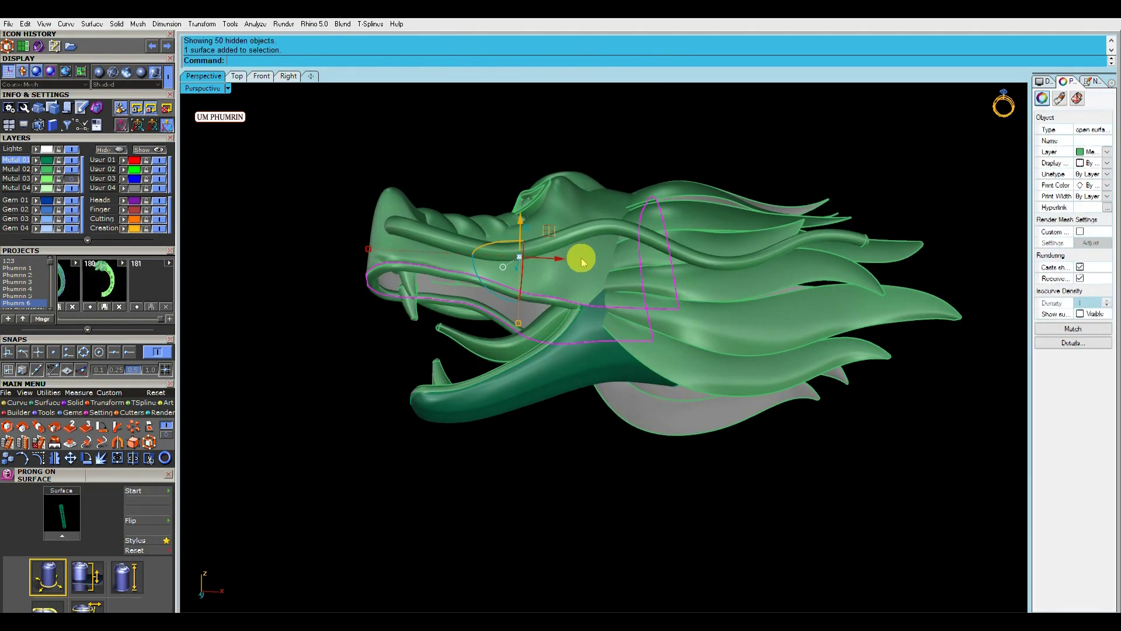
Hide the dragon-head objects and offset the grey head-section surface by 1, flipped.
left_click(117, 151)
mouse_move(514, 263)
right_mouse_down()
mouse_move(534, 298)
mouse_move(601, 267)
mouse_move(483, 293)
mouse_move(533, 368)
right_mouse_up()
type("O3")
key("Return")
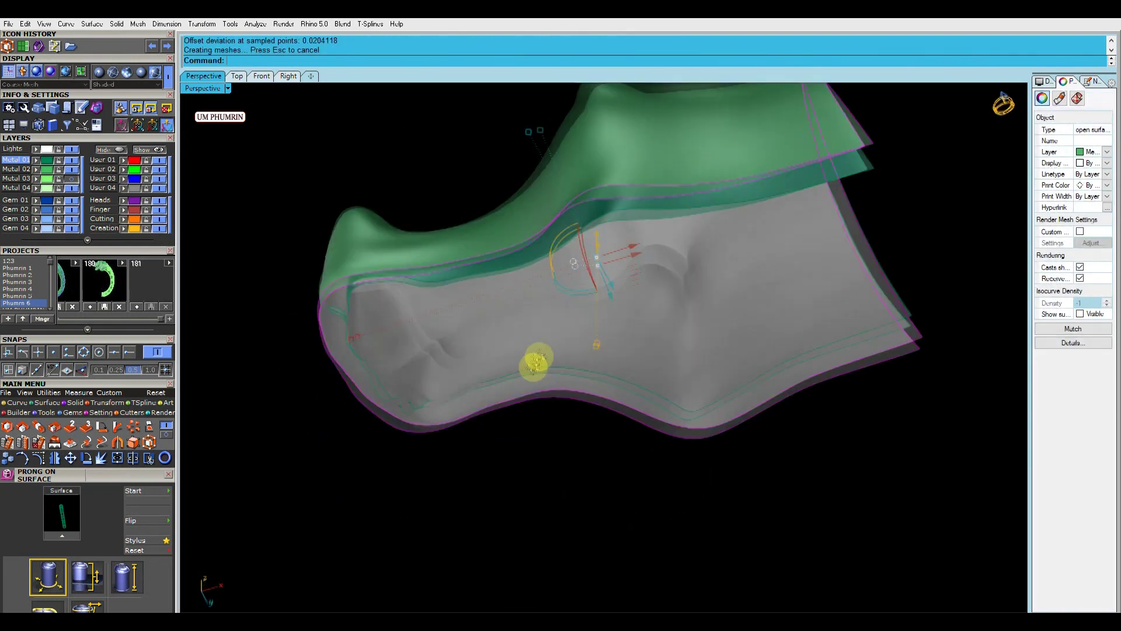
type("f")
key("Return")
type("1")
key("Return")
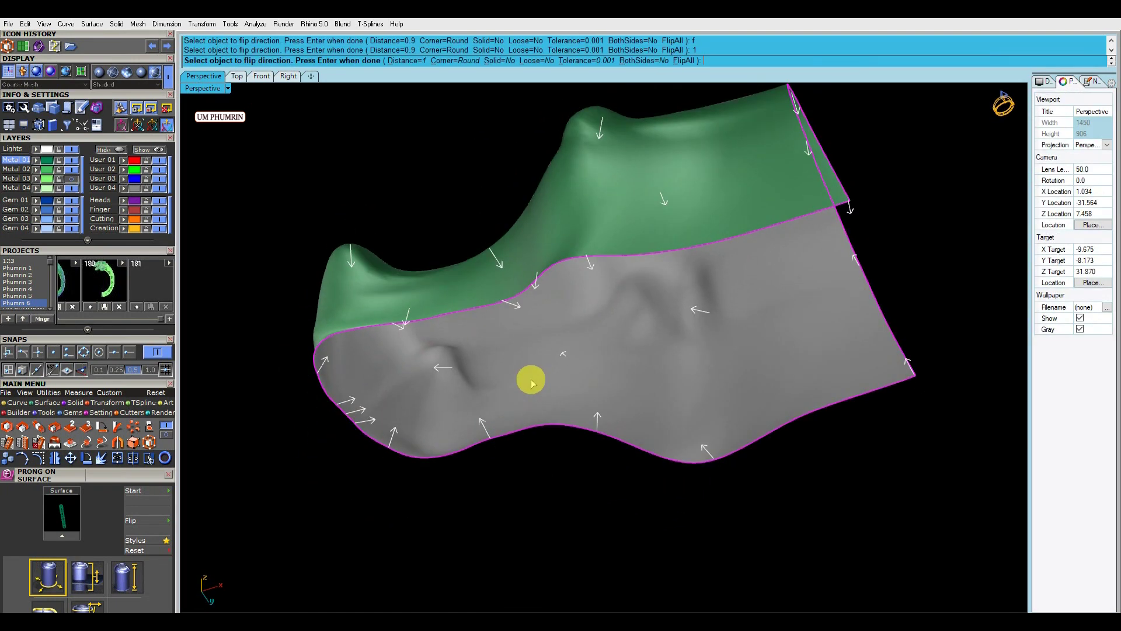
key("Return")
Delete the original surface, then loft and join the edges into one polysurface.
mouse_move(532, 382)
right_mouse_down()
mouse_move(624, 341)
mouse_move(608, 413)
mouse_move(676, 388)
mouse_move(696, 292)
mouse_move(643, 240)
mouse_move(584, 345)
mouse_move(481, 387)
mouse_move(685, 450)
mouse_move(684, 368)
mouse_move(591, 294)
right_mouse_up()
key("Delete")
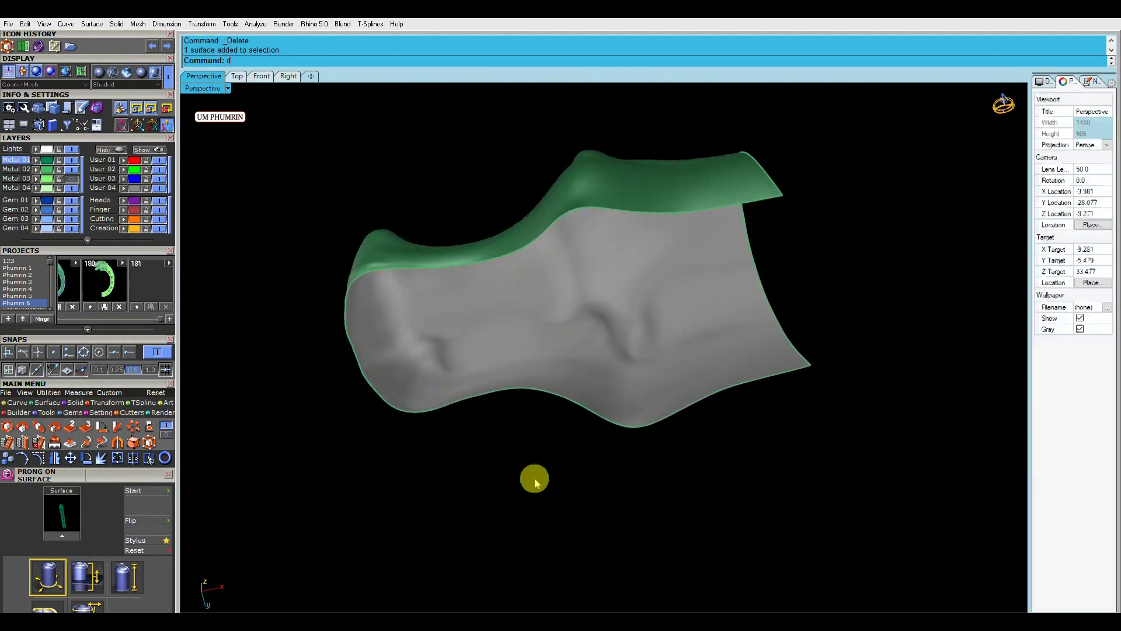
key("Return")
key("Return")
mouse_move(541, 326)
right_mouse_down()
mouse_move(571, 238)
mouse_move(476, 316)
right_mouse_up()
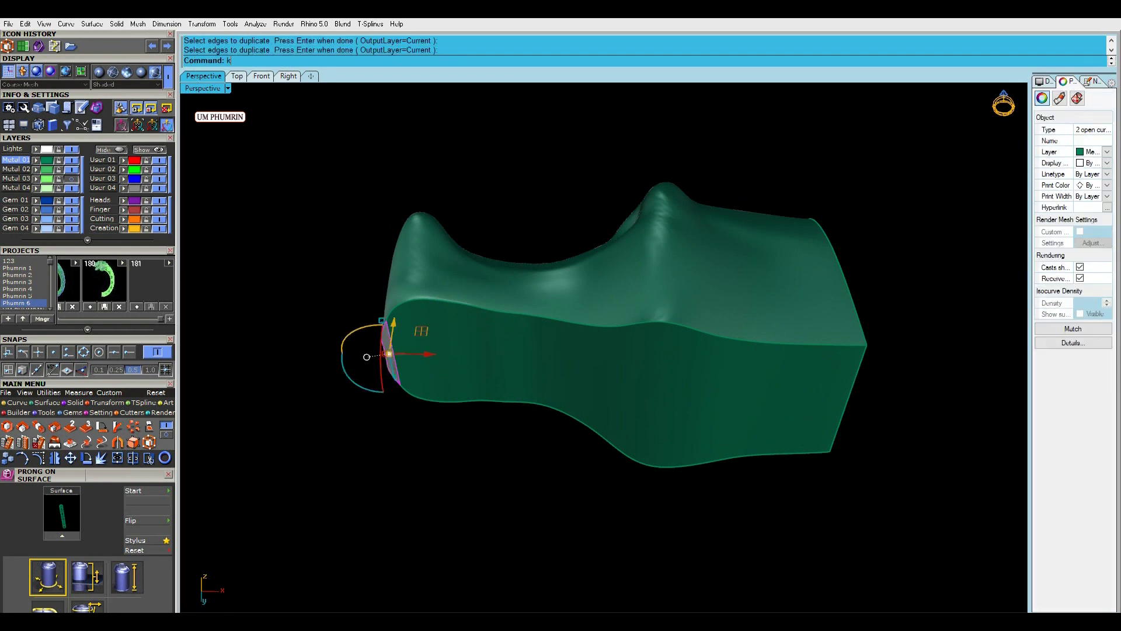
scroll(345, 316, "down", 5)
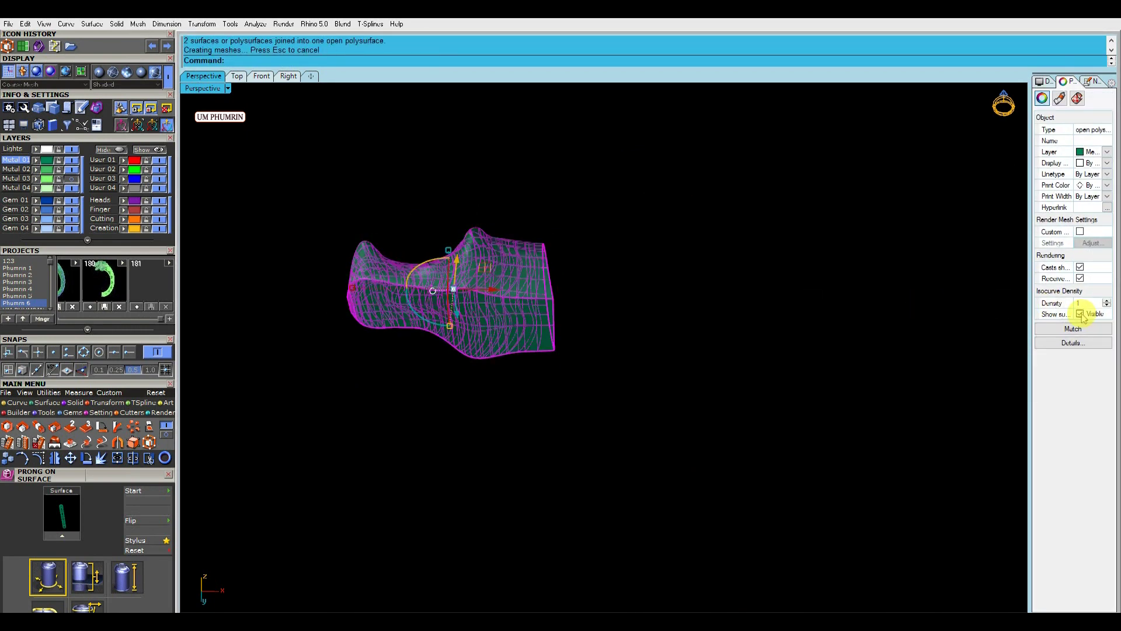
Delete the grey inner surface, leaving a closed green polysurface.
key("Escape")
scroll(571, 409, "up", 5)
type("d")
mouse_move(572, 409)
right_mouse_down()
mouse_move(591, 390)
mouse_move(498, 385)
right_mouse_up()
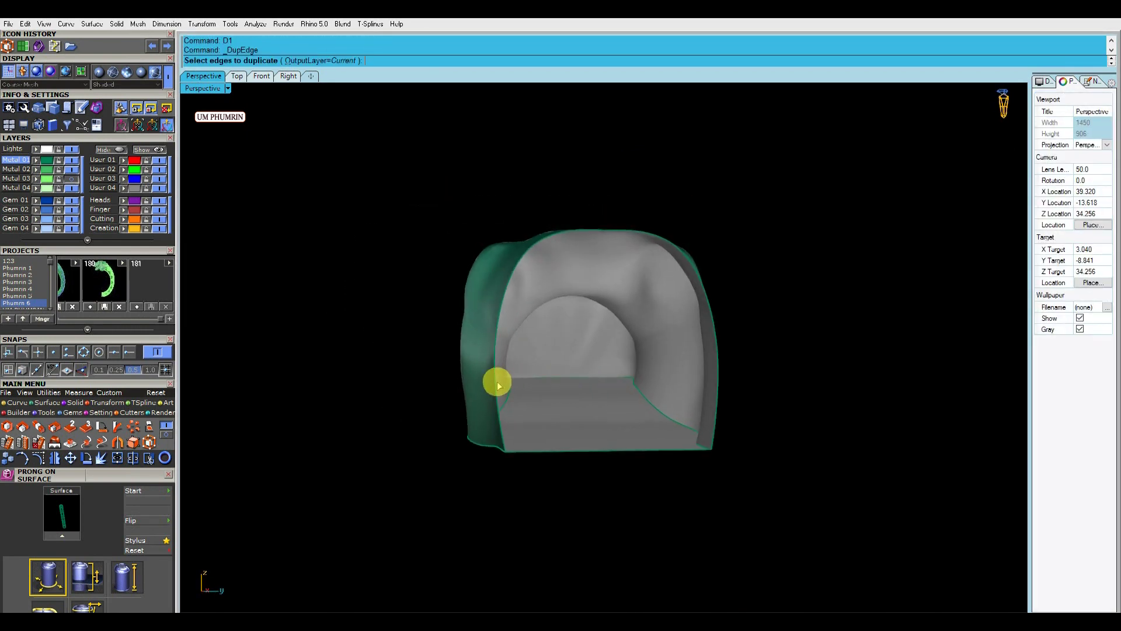
key("Escape")
left_click(598, 446)
key("Delete")
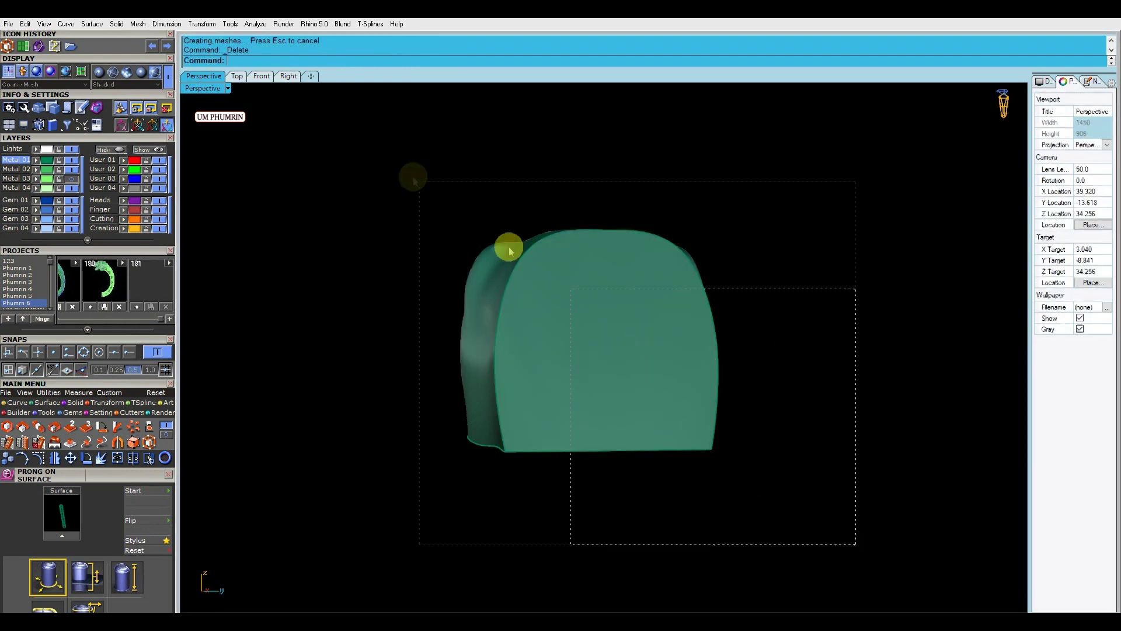
mouse_move(856, 267)
right_mouse_down()
mouse_move(775, 230)
mouse_move(467, 180)
right_mouse_up()
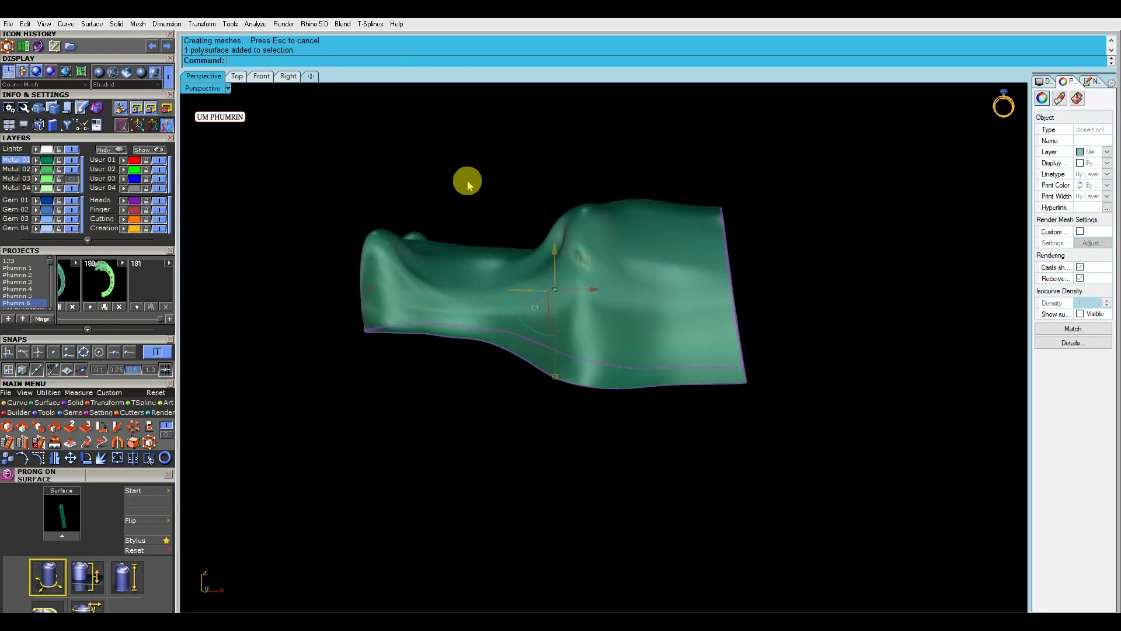
mouse_move(579, 309)
right_mouse_down()
mouse_move(617, 216)
mouse_move(602, 172)
right_mouse_up()
Remove an unwanted offset surface and save the head section as version 181.
type("O3")
key("Return")
right_click_drag(538, 243, 420, 413)
left_click(421, 413)
key("Delete")
left_click(663, 270)
key("ctrl+s")
Move cage points with the gumball to start bending the head section.
mouse_move(663, 270)
right_mouse_down()
mouse_move(376, 283)
mouse_move(668, 374)
mouse_move(628, 358)
mouse_move(615, 310)
right_mouse_up()
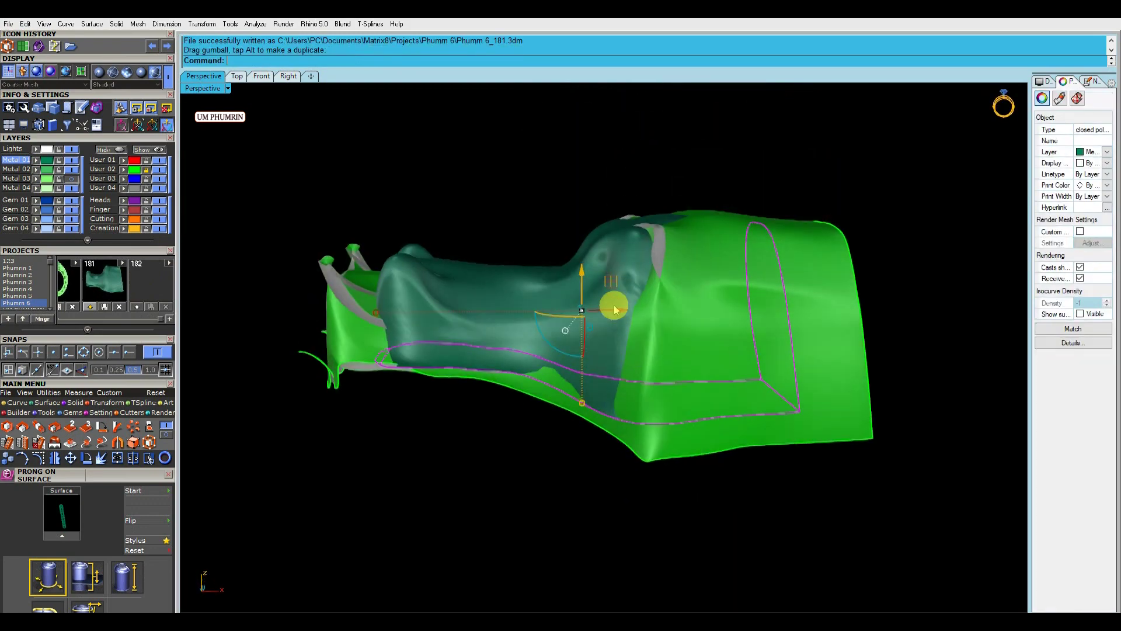
mouse_move(344, 315)
right_mouse_down()
mouse_move(676, 327)
mouse_move(643, 448)
mouse_move(484, 309)
mouse_move(228, 421)
right_mouse_up()
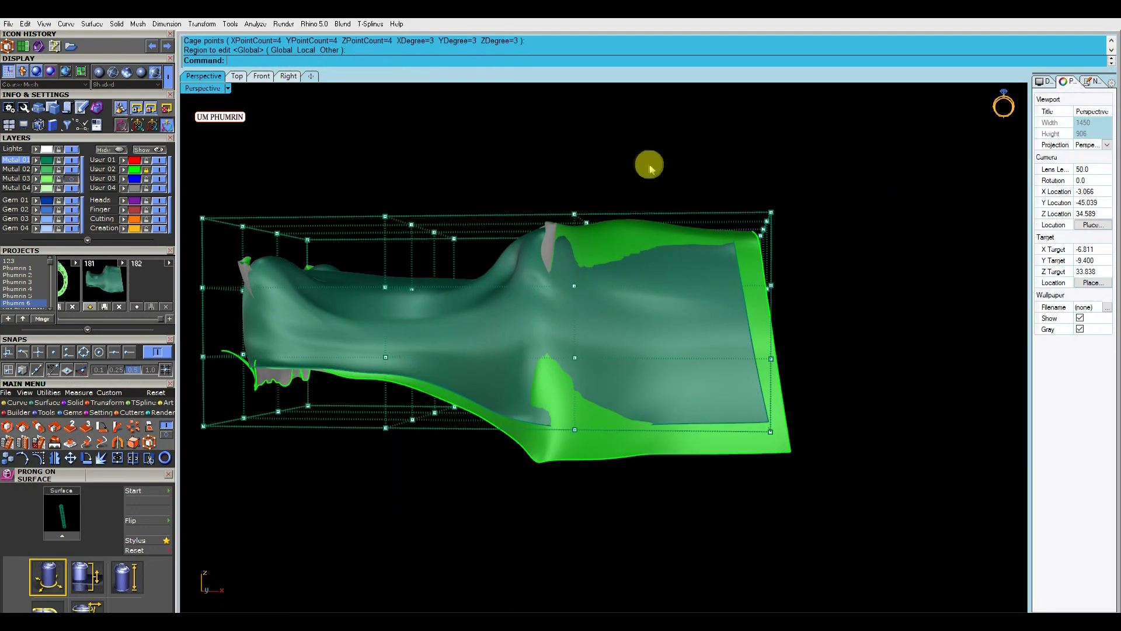
left_click_drag(836, 334, 779, 408)
mouse_move(779, 408)
right_mouse_down()
mouse_move(581, 268)
mouse_move(664, 220)
mouse_move(605, 208)
right_mouse_up()
mouse_move(694, 239)
right_mouse_down()
mouse_move(728, 483)
mouse_move(538, 467)
mouse_move(440, 399)
right_mouse_up()
mouse_move(621, 362)
right_mouse_down()
mouse_move(718, 403)
mouse_move(843, 493)
mouse_move(678, 436)
mouse_move(456, 432)
mouse_move(725, 401)
mouse_move(708, 394)
mouse_move(754, 401)
mouse_move(625, 272)
mouse_move(589, 297)
mouse_move(651, 186)
right_mouse_up()
Select groups of six and sixteen cage points to curve the head section further.
left_click_drag(592, 161, 783, 297)
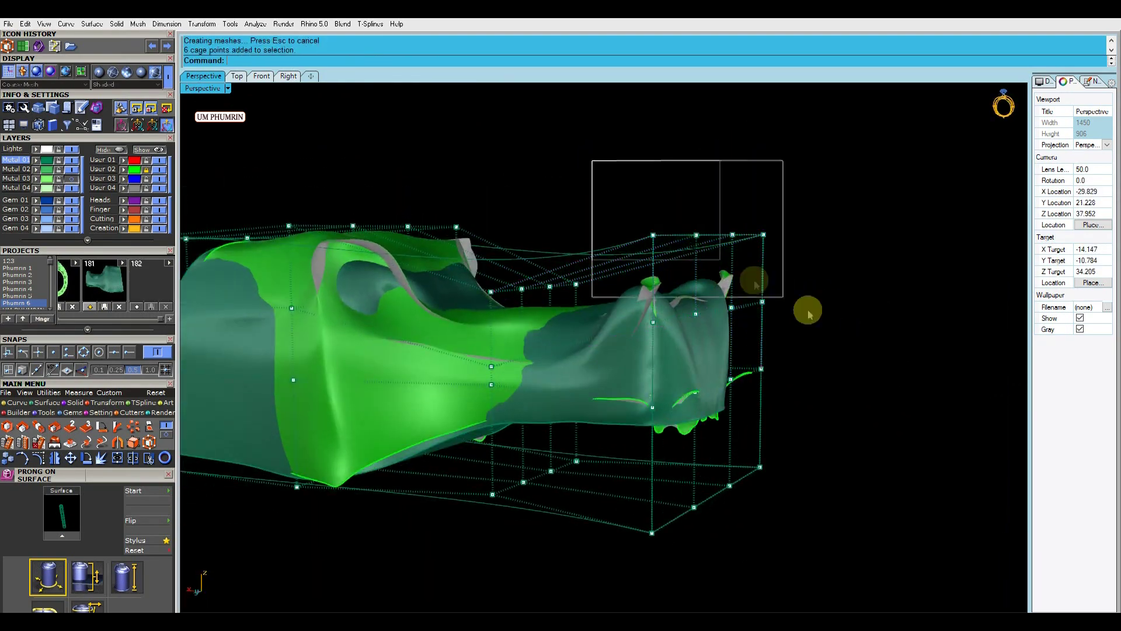
right_click_drag(723, 252, 718, 171)
mouse_move(724, 386)
right_mouse_down()
mouse_move(736, 419)
mouse_move(733, 333)
mouse_move(671, 387)
mouse_move(546, 295)
right_mouse_up()
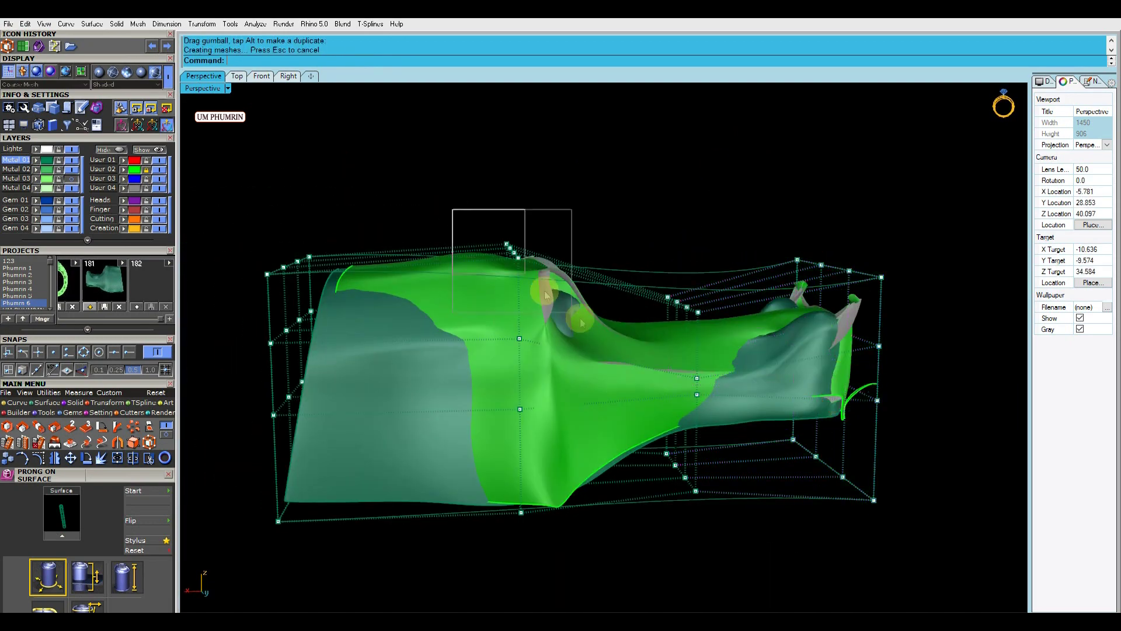
right_click_drag(518, 200, 538, 198, "shift")
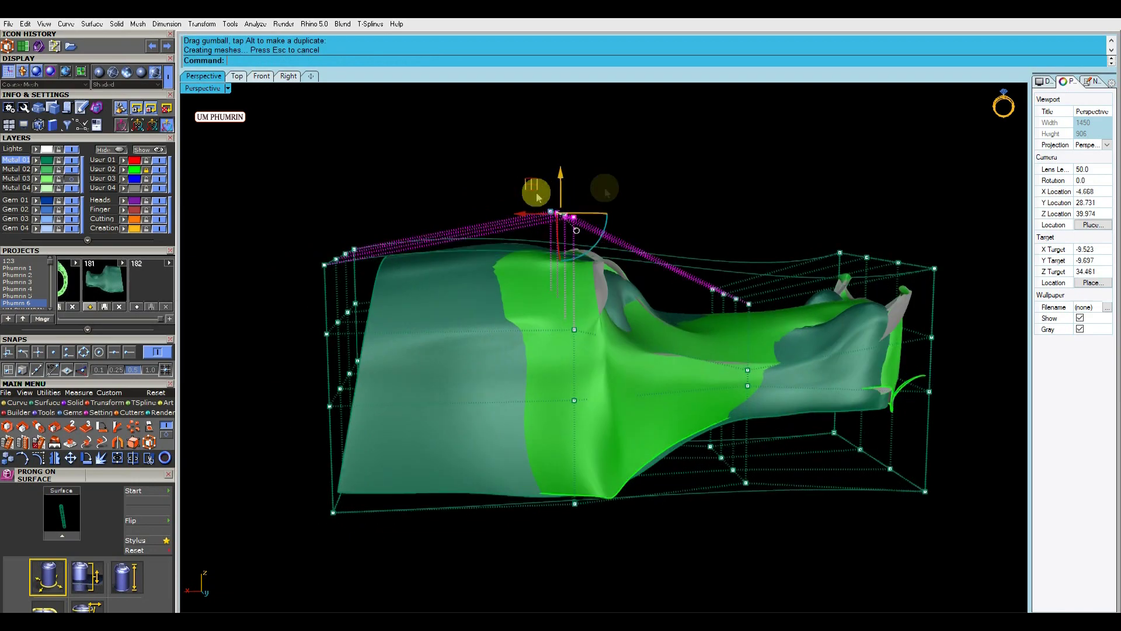
mouse_move(348, 229)
right_mouse_down()
mouse_move(446, 318)
mouse_move(390, 288)
right_mouse_up()
mouse_move(663, 216)
right_mouse_down()
mouse_move(741, 307)
mouse_move(699, 271)
right_mouse_up()
mouse_move(693, 224)
right_mouse_down()
mouse_move(693, 270)
mouse_move(360, 155)
mouse_move(499, 403)
right_mouse_up()
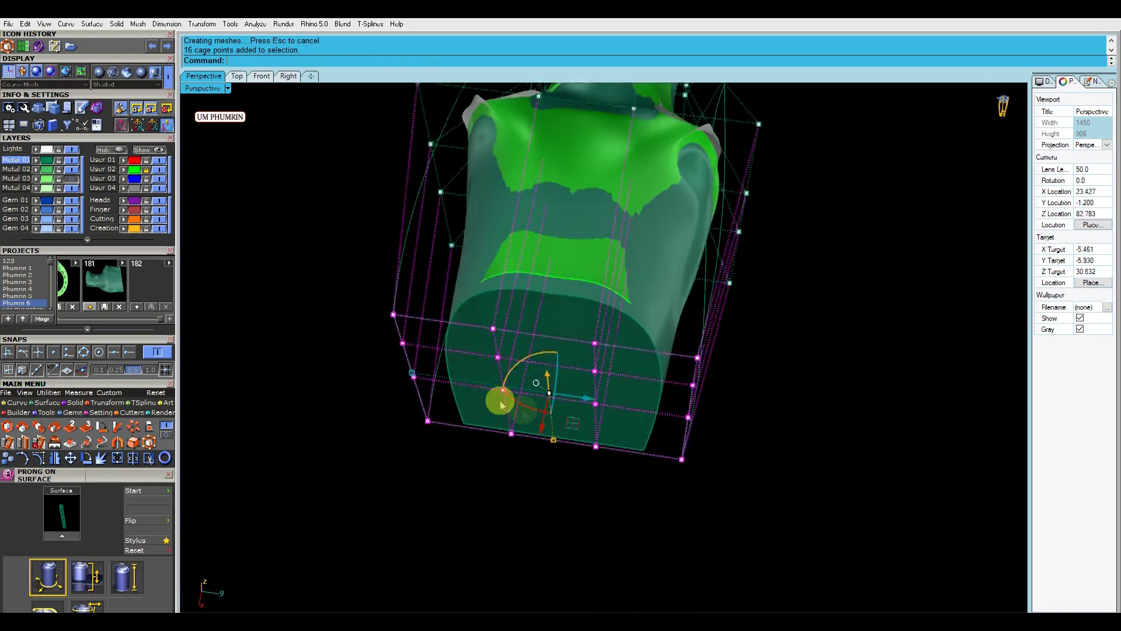
left_click(427, 376)
mouse_move(427, 376)
right_mouse_down()
mouse_move(606, 393)
mouse_move(521, 450)
mouse_move(573, 483)
mouse_move(542, 479)
right_mouse_up()
Delete the deformation cage and the leftover surface.
key("Delete")
left_click(569, 426)
mouse_move(595, 450)
right_mouse_down()
mouse_move(486, 383)
mouse_move(753, 444)
mouse_move(673, 463)
mouse_move(591, 388)
mouse_move(675, 311)
mouse_move(444, 350)
mouse_move(408, 318)
mouse_move(604, 302)
right_mouse_up()
left_click(675, 312)
left_click(400, 375)
key("Delete")
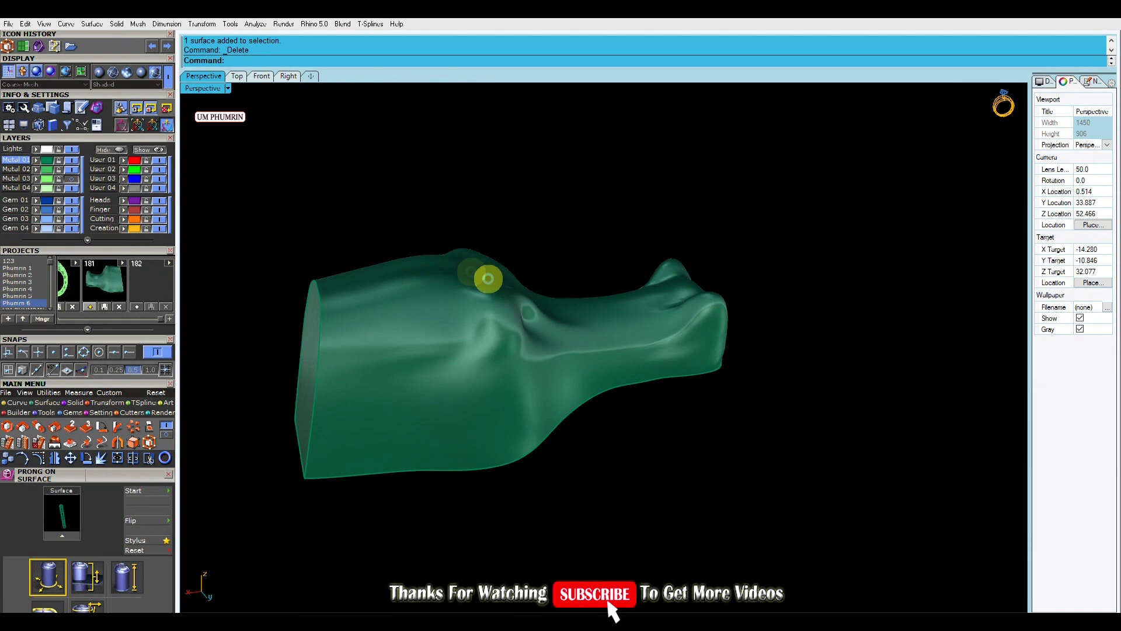
Inspect the green head section, then frame it in the Front viewport.
left_click(591, 295)
mouse_move(591, 294)
right_mouse_down()
mouse_move(668, 250)
mouse_move(465, 280)
mouse_move(590, 270)
right_mouse_up()
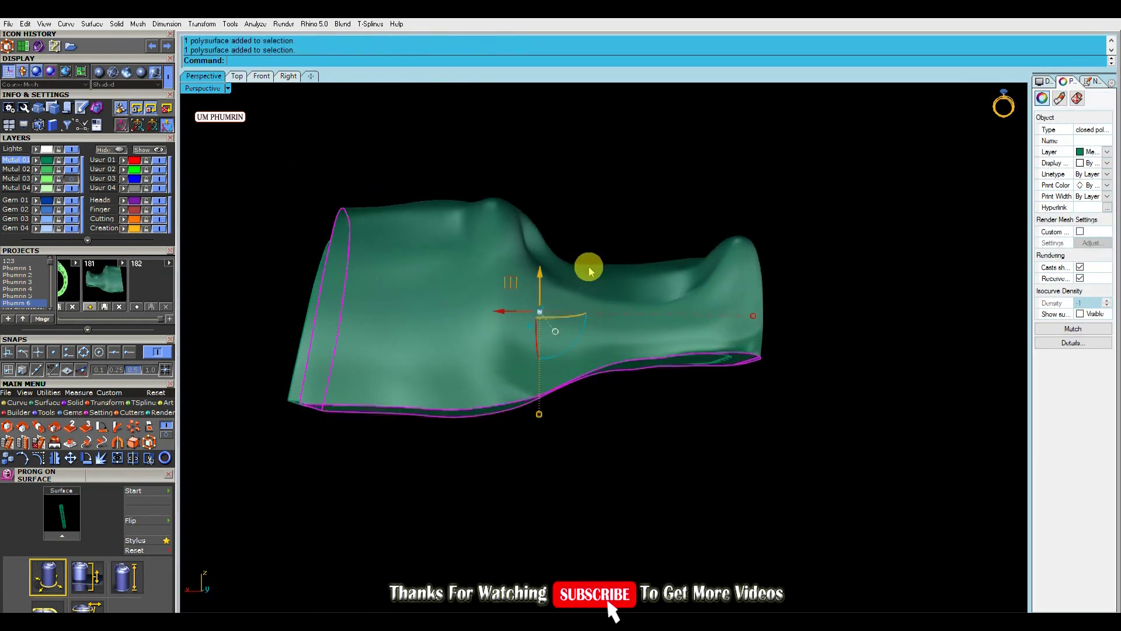
left_click(451, 192)
right_click_drag(450, 192, 479, 199)
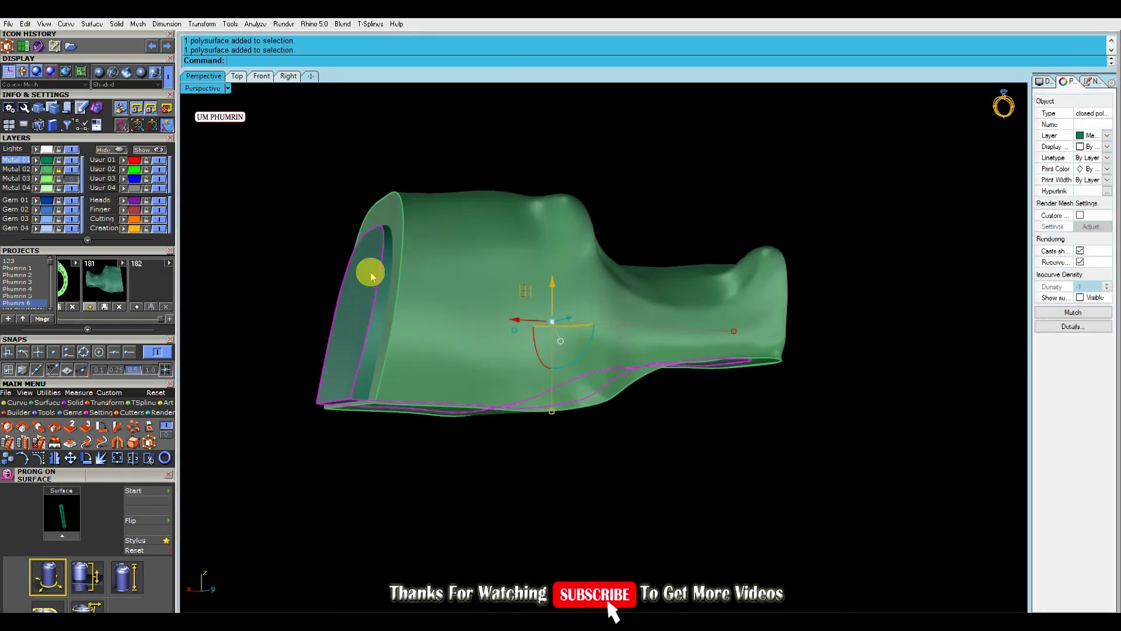
right_click_drag(371, 274, 333, 242)
left_click(270, 80)
right_click_drag(384, 124, 476, 229)
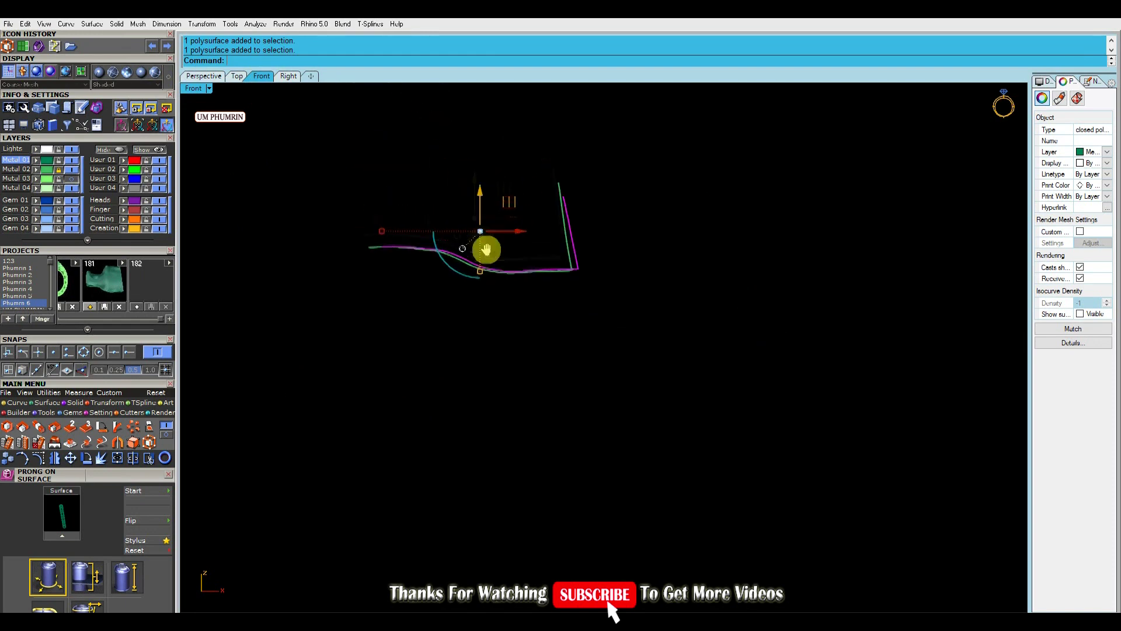
Pull sixteen centre cage points down to reshape the bottom profile, then delete the cage.
left_click_drag(497, 400, 546, 425)
scroll(442, 330, "up", 2)
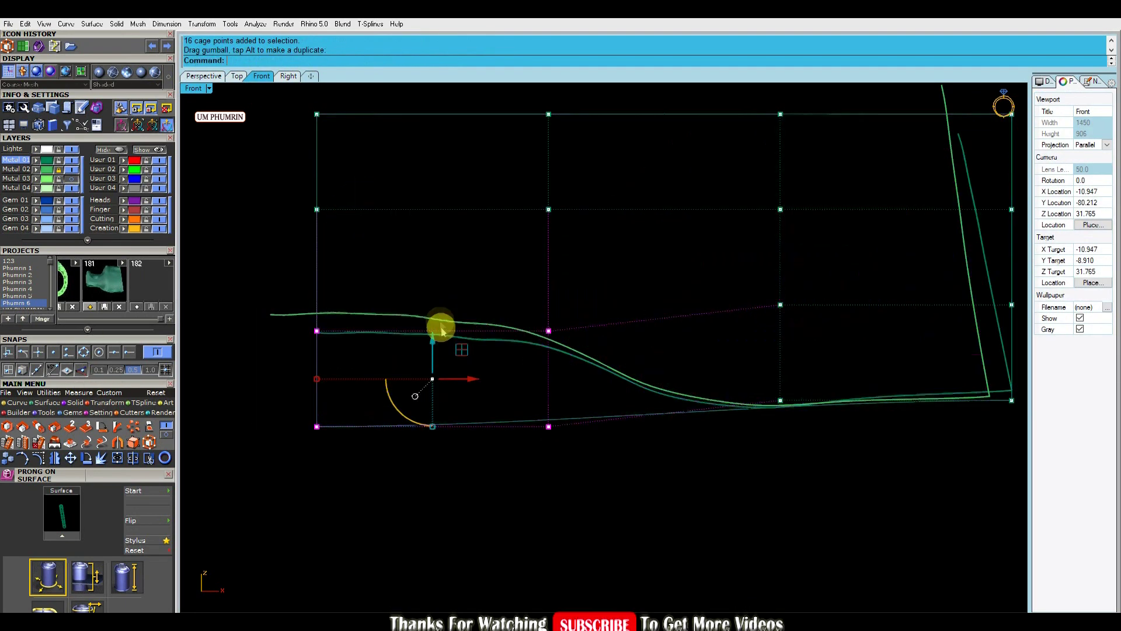
left_click_drag(477, 317, 477, 329)
left_click_drag(564, 283, 867, 448)
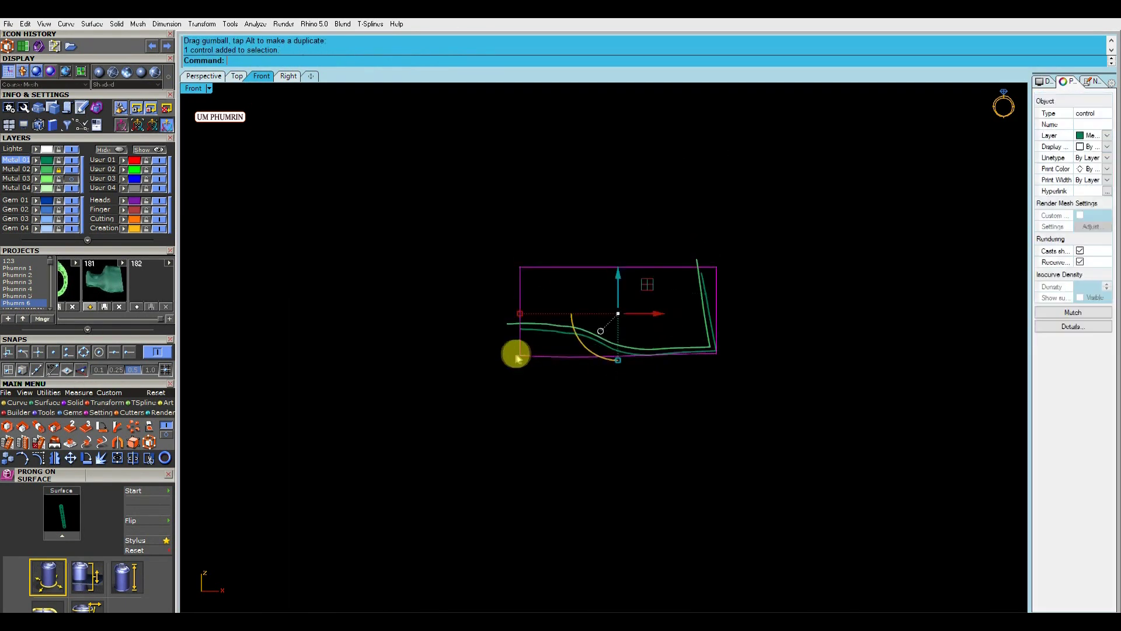
key("Delete")
Select the head section and view it Ghosted in the Right viewport.
mouse_move(590, 286)
right_mouse_down()
mouse_move(591, 243)
mouse_move(523, 336)
mouse_move(456, 388)
mouse_move(598, 363)
mouse_move(763, 250)
right_mouse_up()
left_click(456, 388)
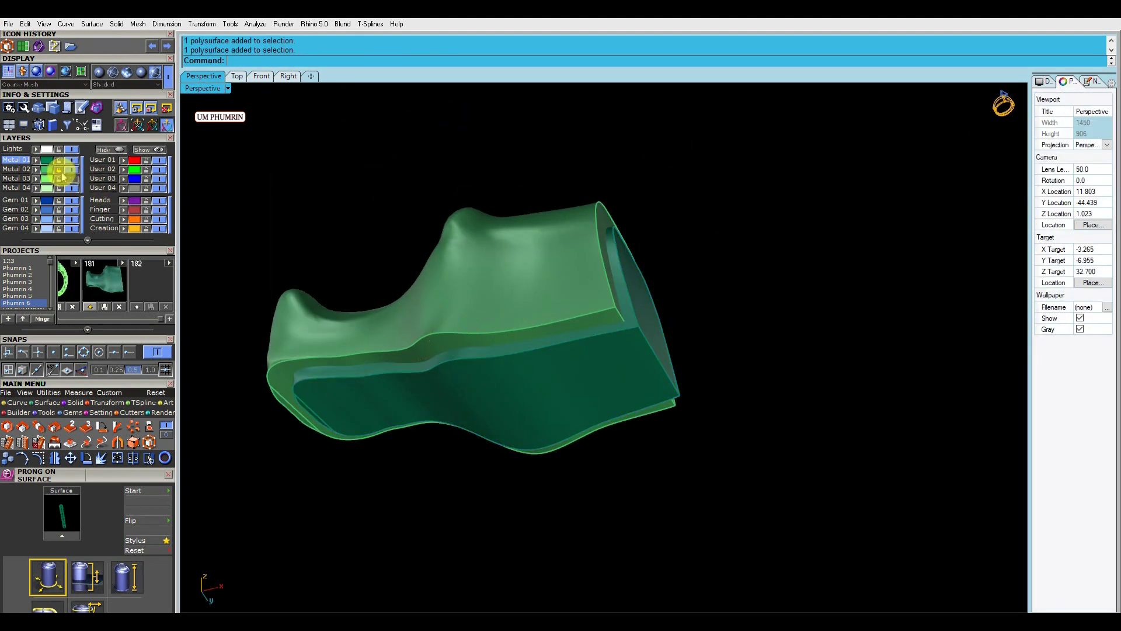
left_click(288, 80)
scroll(499, 289, "up", 5)
scroll(495, 282, "up", 3)
type("d")
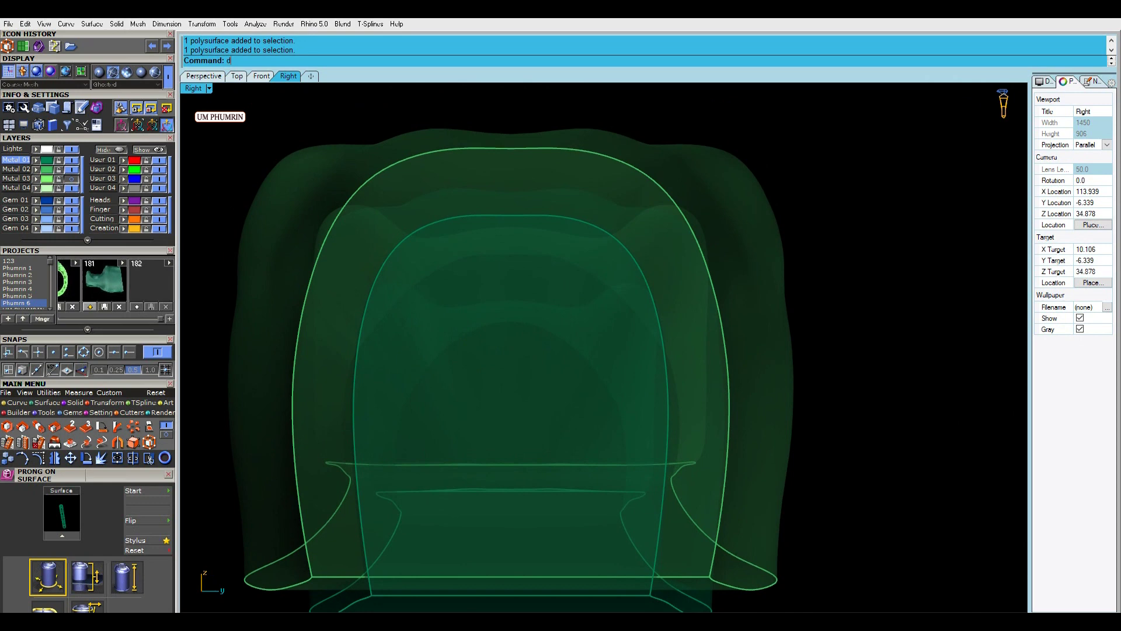
Boolean-difference the inner piece from the outer polysurface in Perspective.
left_click(206, 76)
left_click(562, 272)
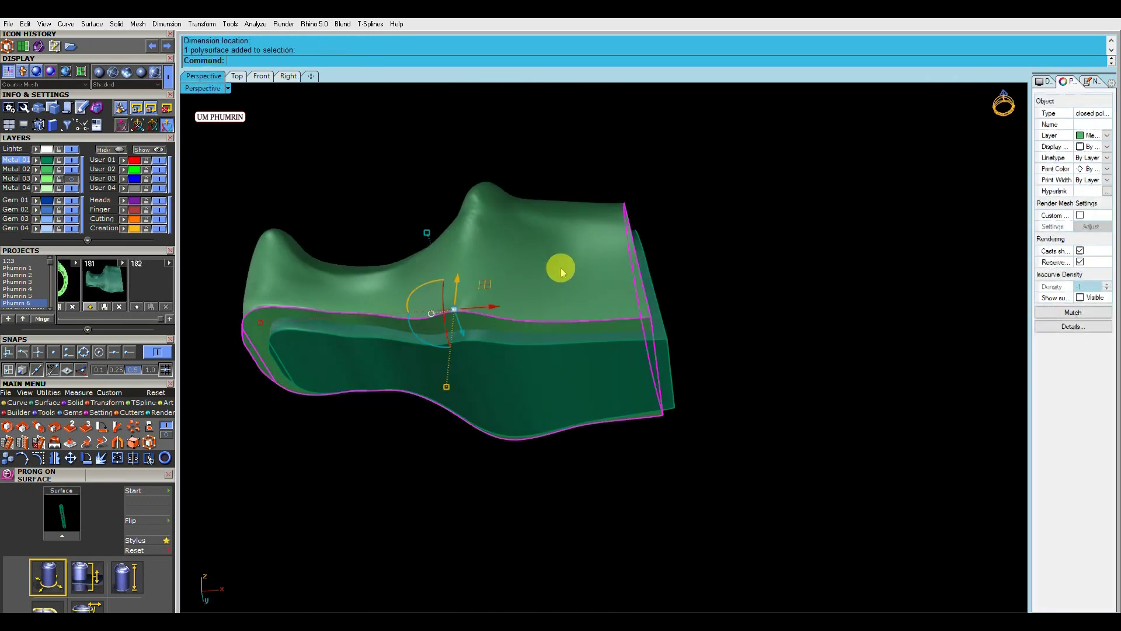
type("bd")
left_click(562, 323)
right_click(563, 323)
mouse_move(562, 322)
right_mouse_down()
mouse_move(613, 325)
mouse_move(490, 271)
mouse_move(766, 225)
mouse_move(814, 288)
mouse_move(409, 214)
right_mouse_up()
mouse_move(352, 162)
right_mouse_down()
mouse_move(496, 185)
mouse_move(458, 231)
mouse_move(450, 222)
mouse_move(696, 205)
mouse_move(542, 366)
mouse_move(466, 188)
right_mouse_up()
left_click(465, 187)
Inspect the hollowed shell in Ghosted display, then delete it.
left_click(202, 88)
left_click(263, 76)
mouse_move(263, 76)
right_mouse_down()
mouse_move(483, 223)
mouse_move(414, 195)
mouse_move(405, 205)
right_mouse_up()
scroll(536, 266, "down", 3)
key("Escape")
right_click_drag(536, 266, 335, 191)
mouse_move(450, 303)
right_mouse_down()
mouse_move(526, 256)
mouse_move(513, 326)
mouse_move(288, 349)
right_mouse_up()
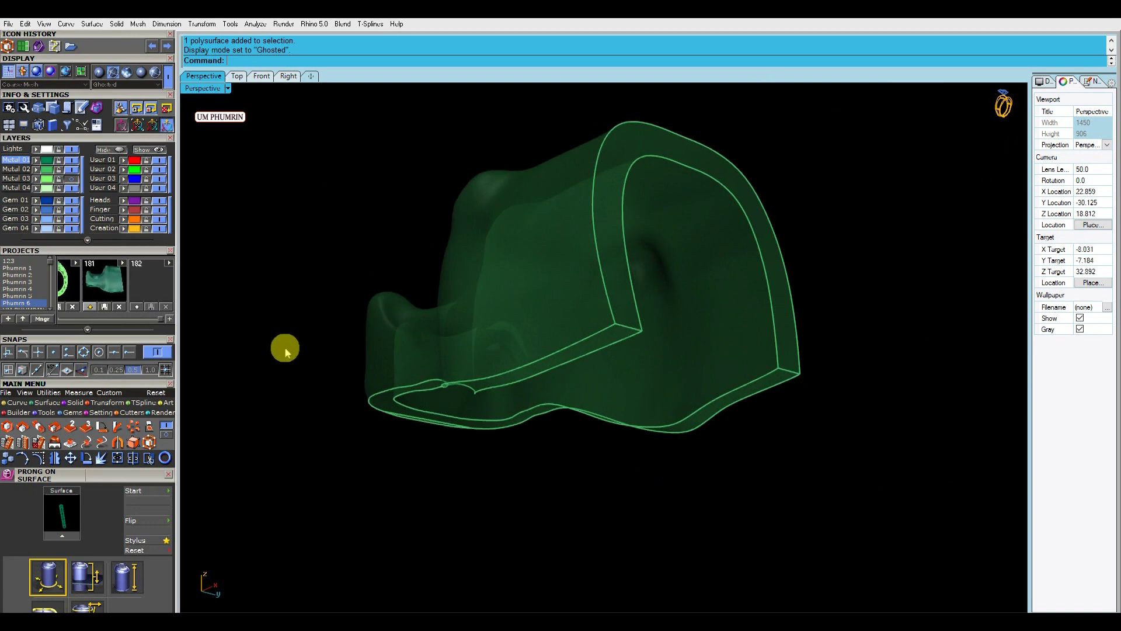
key("Delete")
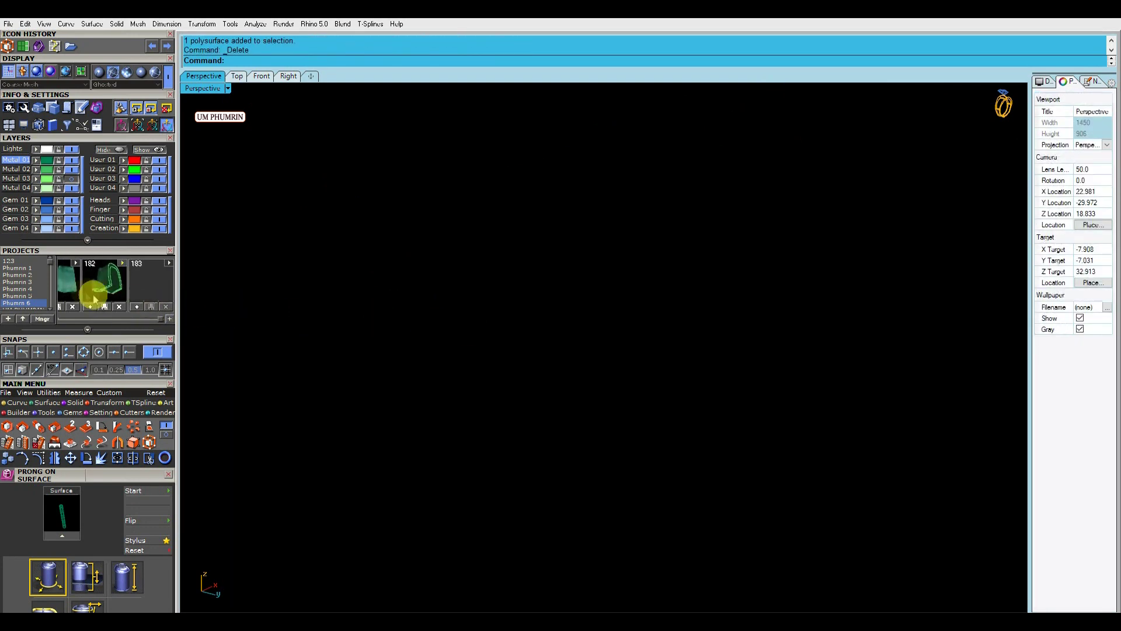
Import Phumm 6_181.3dm and switch the display back to Shaded.
left_click_drag(445, 375, 444, 353)
left_click(201, 95)
left_click(320, 129)
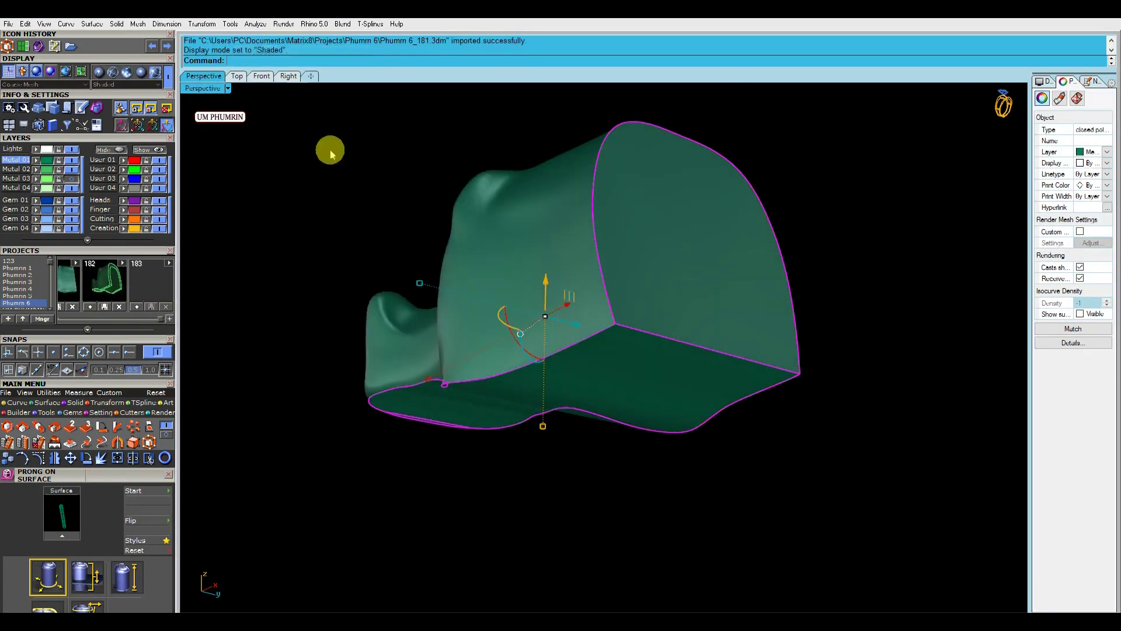
right_click_drag(320, 130, 555, 187)
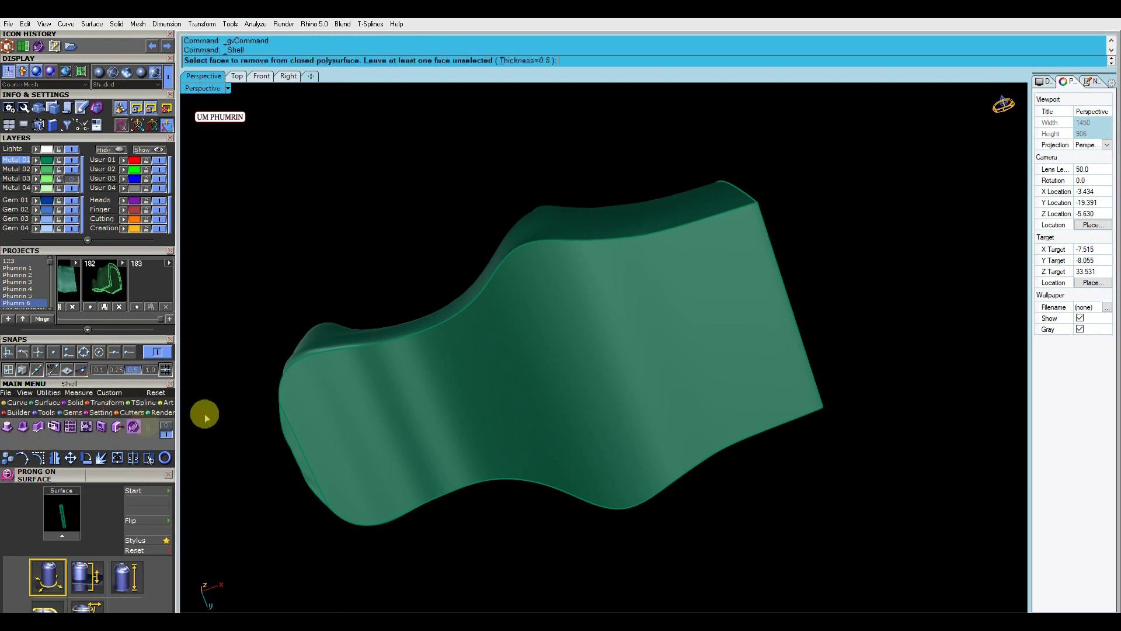
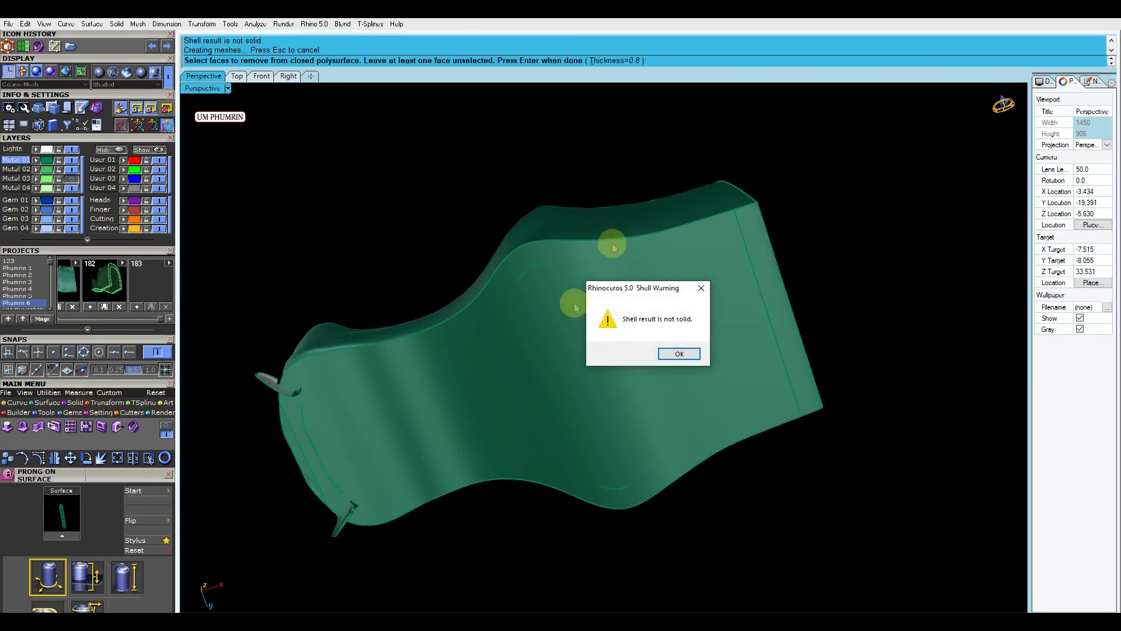
Dismiss the shell-not-solid warning and show the 50 hidden dragon-head objects again.
key("Return")
right_click_drag(678, 292, 882, 514)
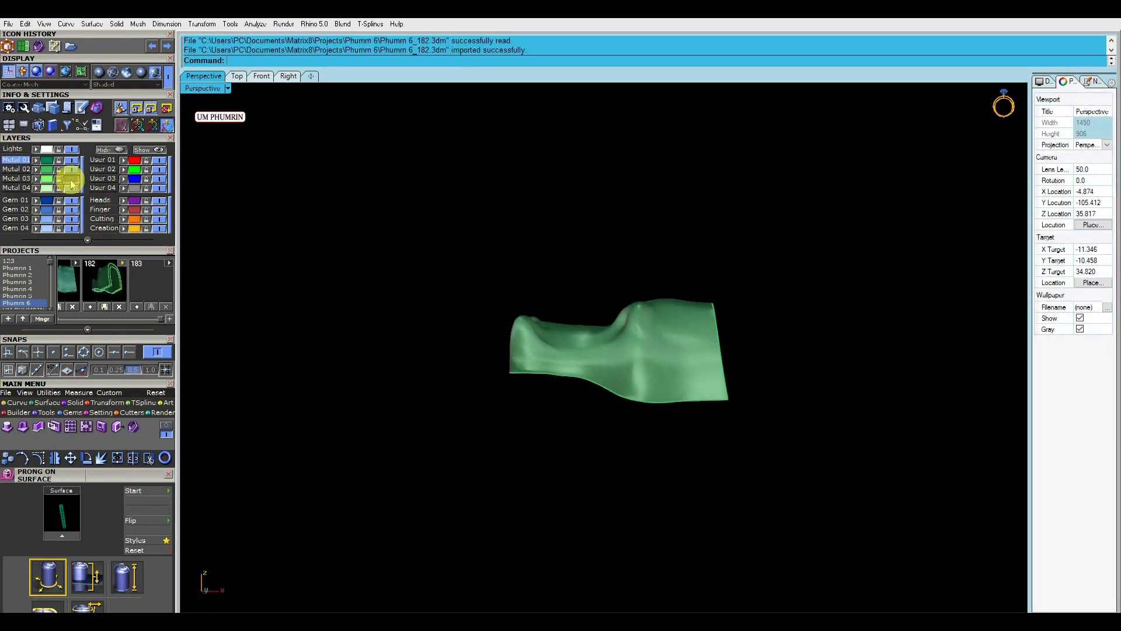
left_click(149, 149)
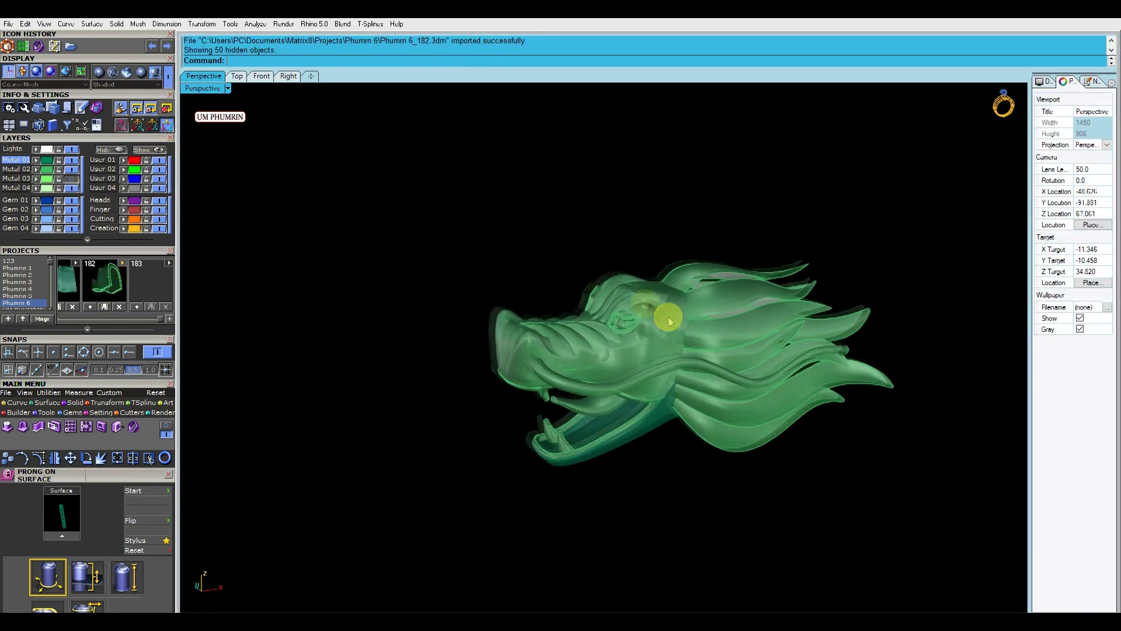
scroll(672, 313, "up", 5)
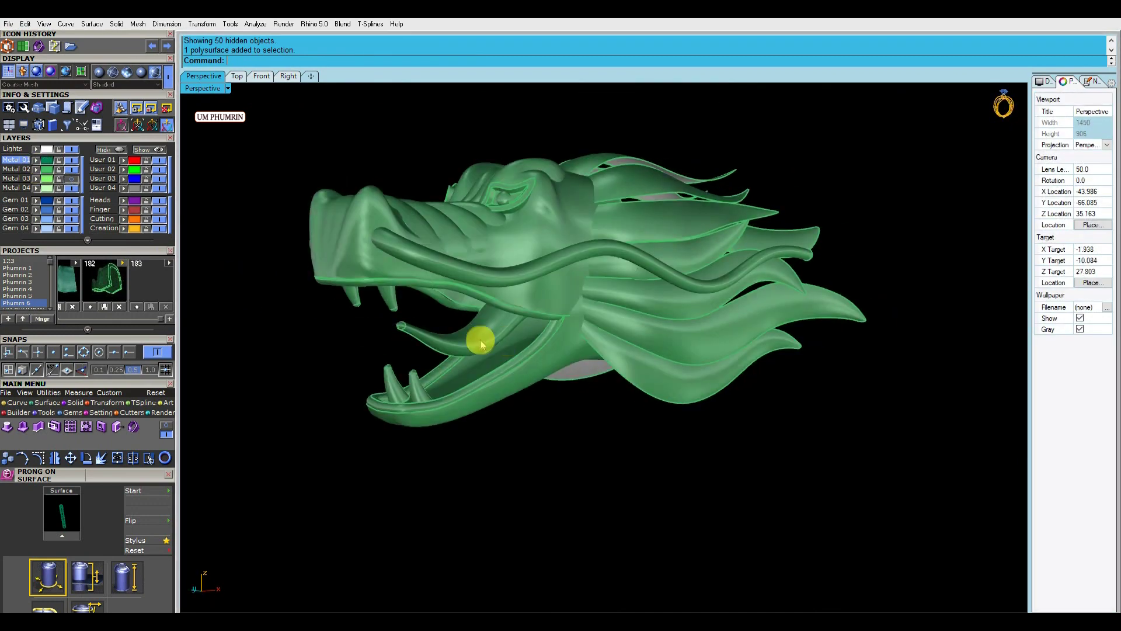
mouse_move(475, 352)
right_mouse_down()
mouse_move(460, 418)
mouse_move(593, 431)
mouse_move(671, 288)
mouse_move(639, 325)
right_mouse_up()
left_click(636, 275)
right_click_drag(636, 275, 632, 384)
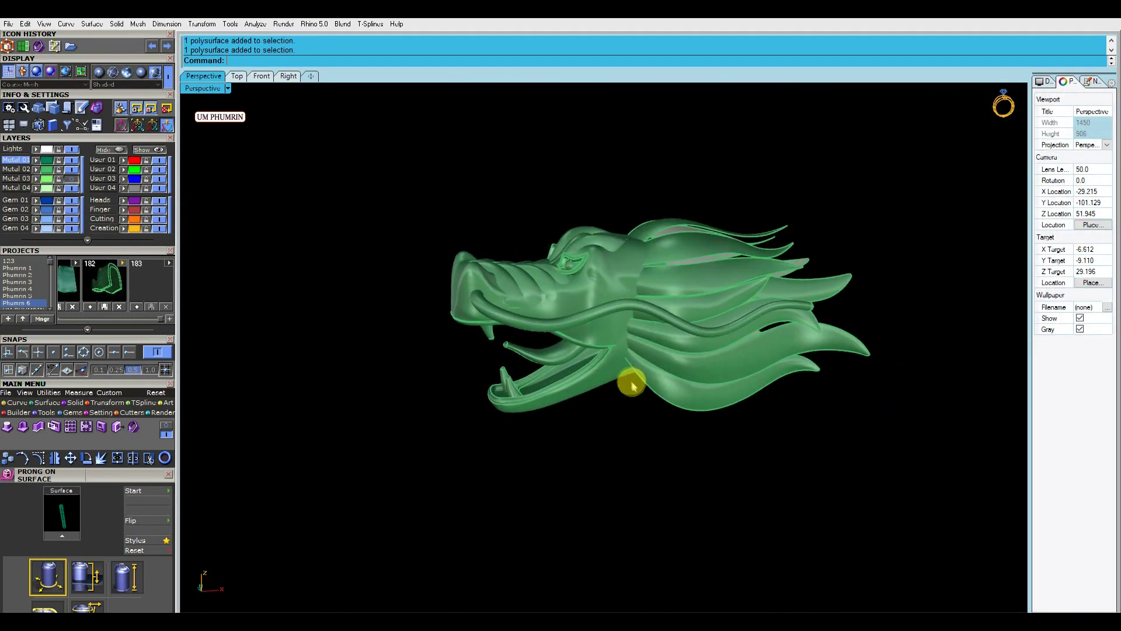
Orbit beneath the dragon and select the tooth polysurfaces in the jaw.
mouse_move(624, 311)
right_mouse_down()
mouse_move(613, 300)
mouse_move(641, 288)
mouse_move(501, 287)
right_mouse_up()
scroll(463, 374, "up", 5)
mouse_move(463, 374)
right_mouse_down()
mouse_move(502, 313)
mouse_move(520, 325)
mouse_move(501, 473)
mouse_move(562, 343)
mouse_move(676, 308)
mouse_move(509, 346)
mouse_move(533, 303)
mouse_move(508, 310)
mouse_move(640, 429)
mouse_move(693, 445)
mouse_move(623, 352)
mouse_move(604, 383)
mouse_move(354, 257)
right_mouse_up()
left_click(656, 320)
scroll(533, 340, "down", 5)
scroll(354, 257, "up", 3)
Switch to a ghosted Top view centred over the jaw.
key("ctrl+F1")
left_click(192, 88)
left_click(234, 74)
scroll(603, 280, "up", 5)
right_click_drag(603, 280, 623, 303)
Draw a temporary vertical line across the jaw, then delete it.
type("l")
key("Return")
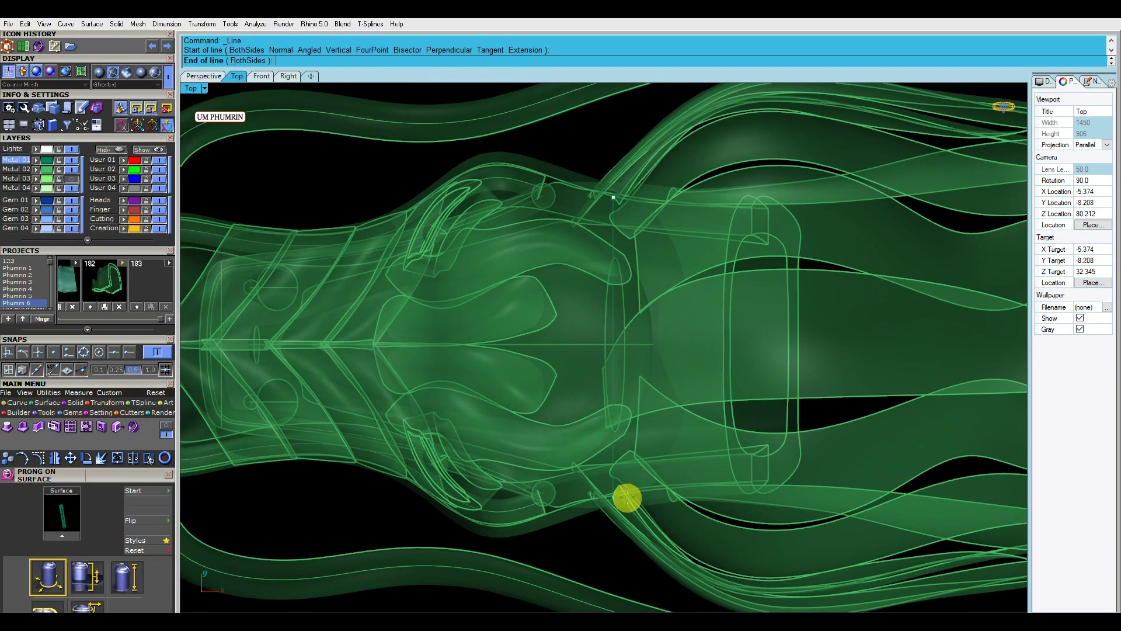
left_click(627, 496)
scroll(613, 345, "up", 2)
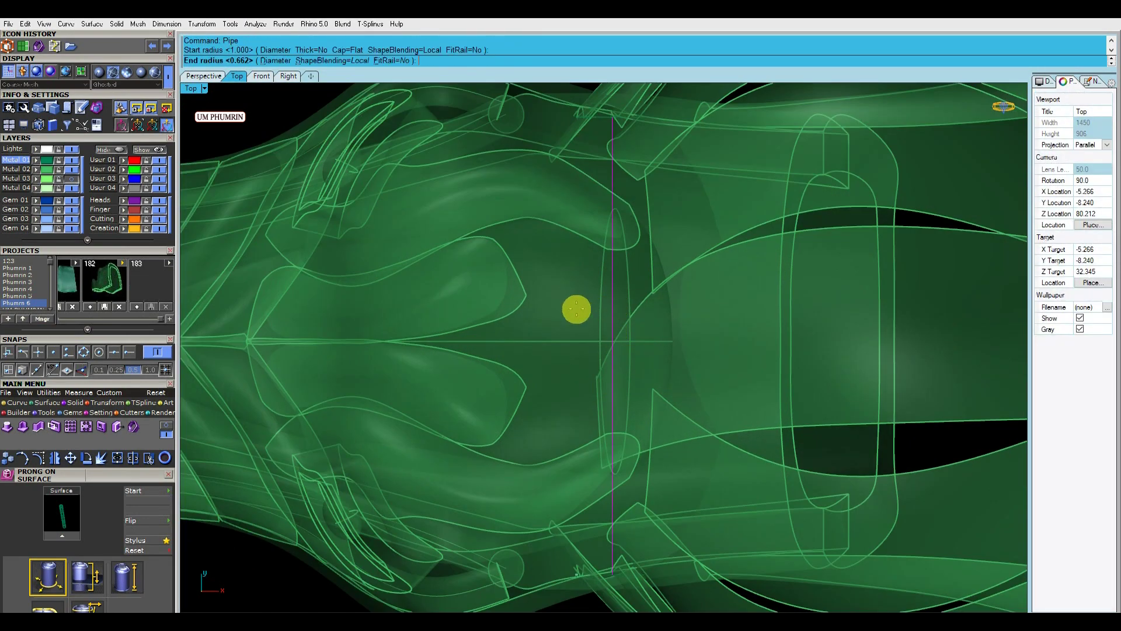
key("Delete")
Return to shaded Perspective and select the cylinder bar inside the mouth.
left_click(204, 76)
right_click_drag(671, 270, 601, 380)
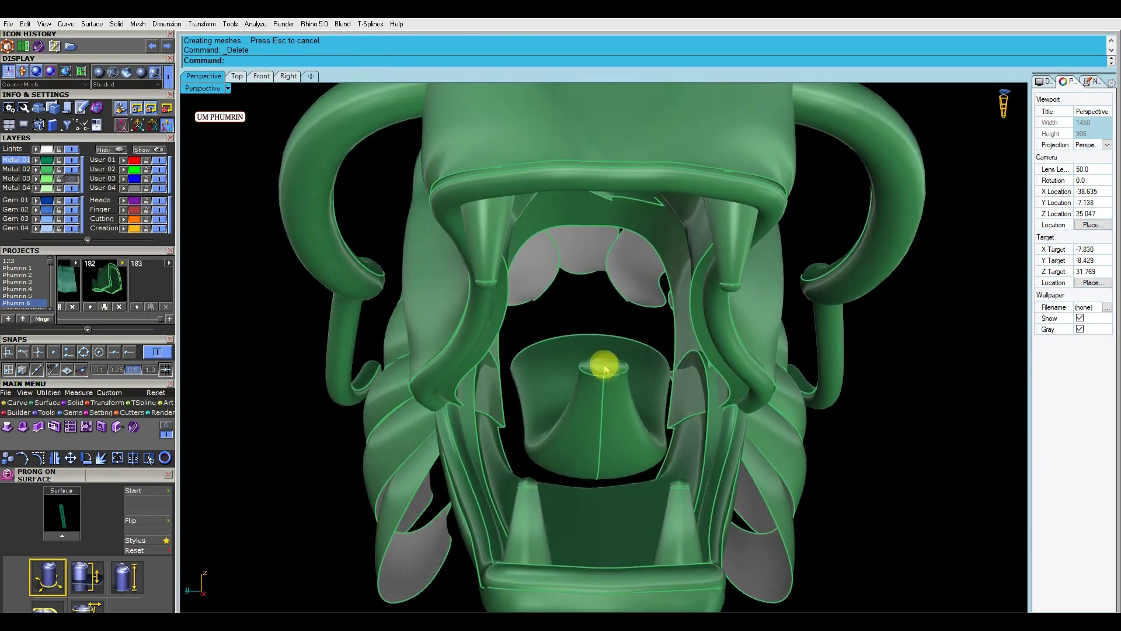
scroll(650, 501, "down", 5)
left_click_drag(545, 435, 680, 511)
scroll(608, 288, "up", 5)
mouse_move(608, 288)
right_mouse_down()
mouse_move(613, 180)
mouse_move(590, 244)
right_mouse_up()
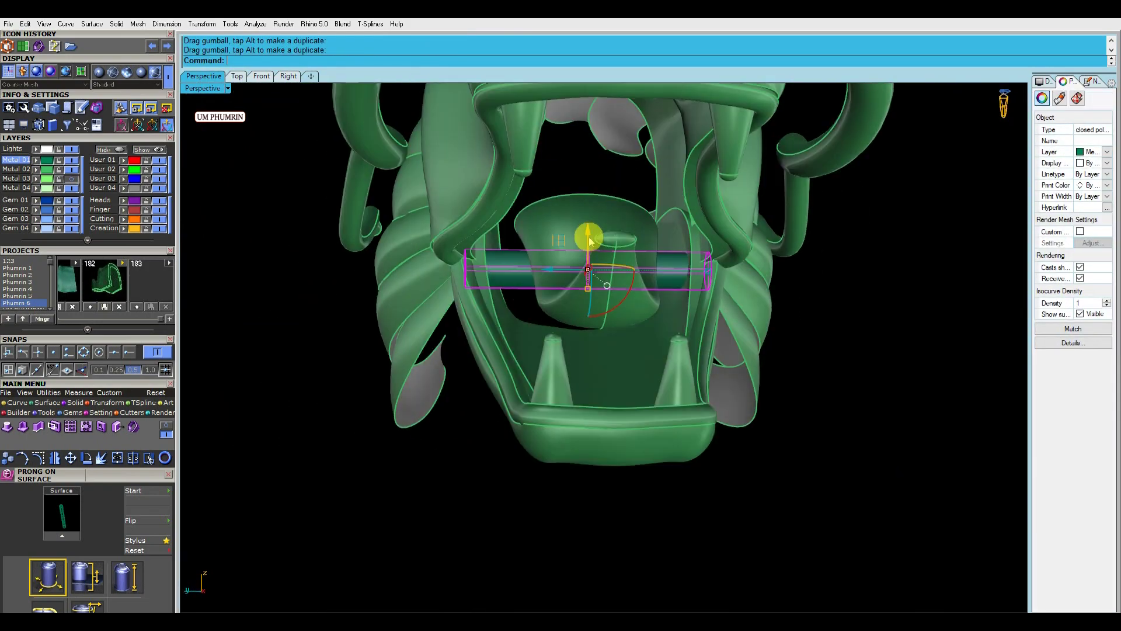
scroll(589, 186, "up", 3)
scroll(613, 275, "up", 3)
mouse_move(838, 243)
right_mouse_down()
mouse_move(671, 240)
mouse_move(574, 283)
right_mouse_up()
mouse_move(593, 244)
right_mouse_down()
mouse_move(533, 282)
mouse_move(596, 282)
mouse_move(575, 315)
mouse_move(713, 260)
mouse_move(601, 225)
mouse_move(488, 220)
mouse_move(546, 272)
right_mouse_up()
scroll(546, 272, "down", 3)
Group the selected cylinder and mouth parts with the G command.
type("g")
key("Return")
scroll(713, 506, "down", 2)
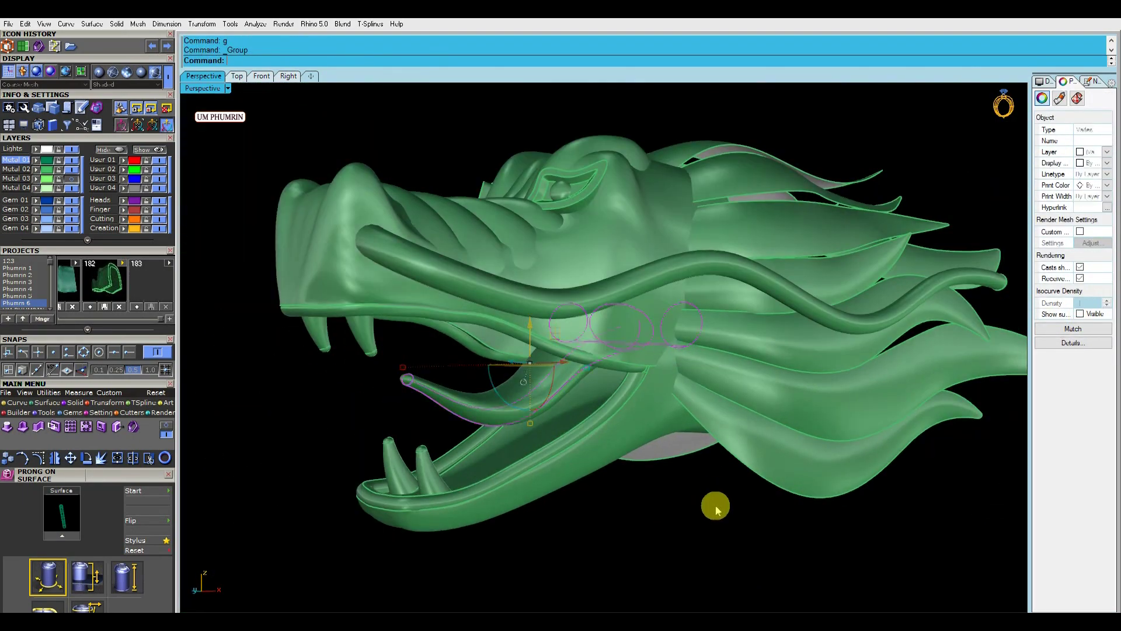
key("Escape")
scroll(713, 492, "down", 2)
Check the new mouth group by selecting it, then clear the selection.
mouse_move(725, 447)
right_mouse_down()
mouse_move(800, 477)
mouse_move(698, 493)
mouse_move(713, 450)
mouse_move(751, 466)
mouse_move(588, 324)
right_mouse_up()
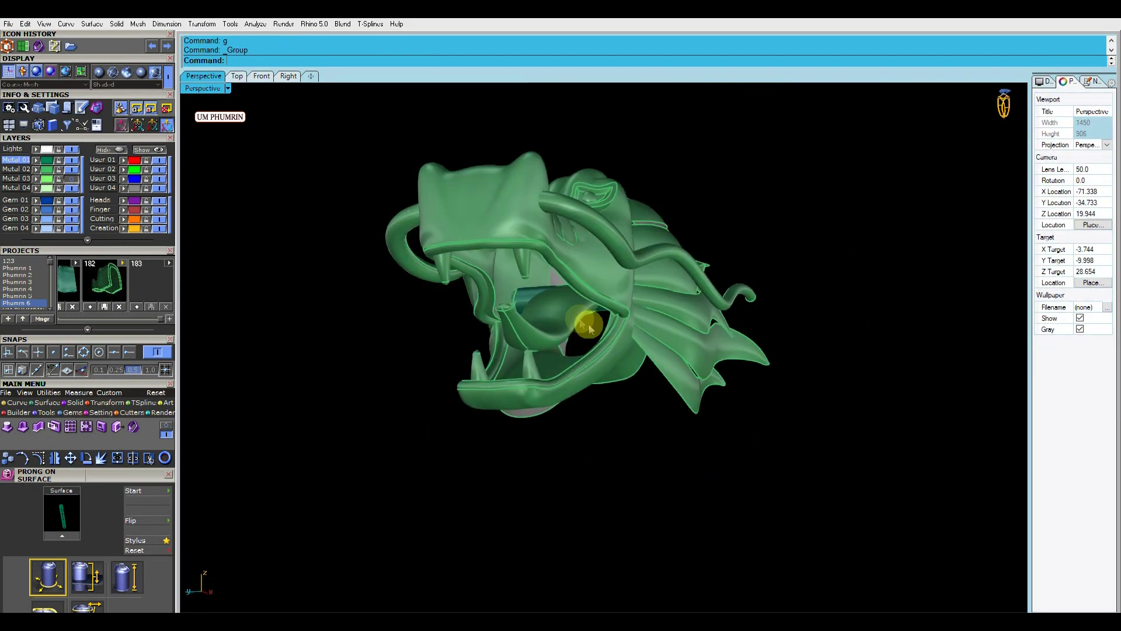
left_click(588, 325)
scroll(494, 285, "up", 5)
key("Escape")
scroll(488, 308, "down", 5)
Inspect the head from side, rear and top, then select the snout ridge surfaces.
mouse_move(488, 307)
right_mouse_down()
mouse_move(570, 281)
mouse_move(595, 315)
mouse_move(587, 344)
right_mouse_up()
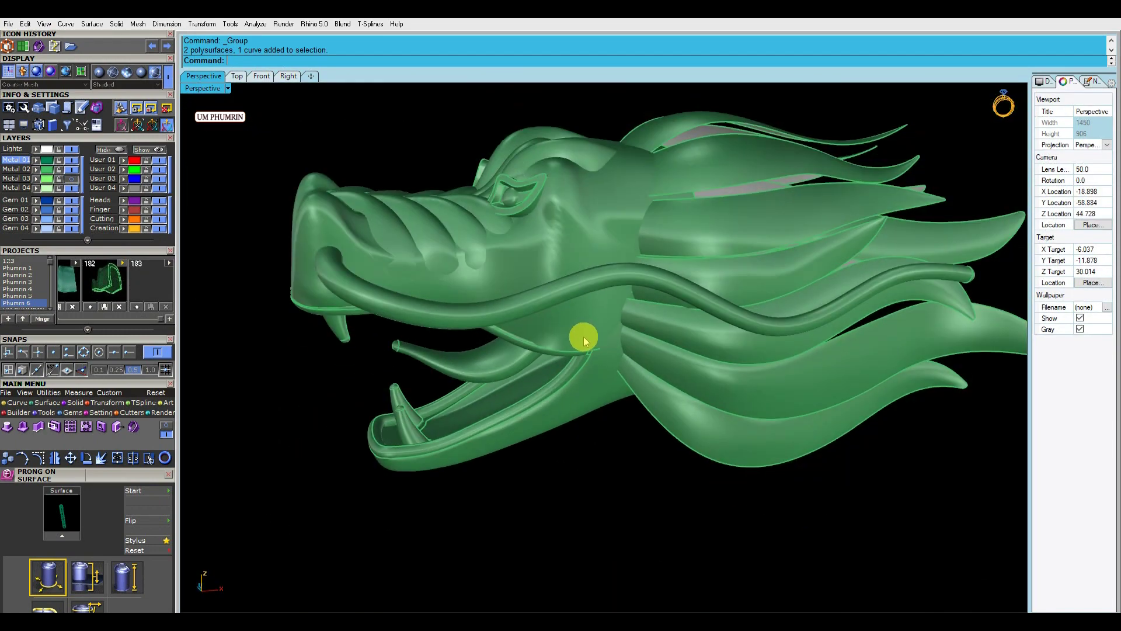
mouse_move(584, 337)
right_mouse_down()
mouse_move(546, 363)
mouse_move(596, 333)
mouse_move(622, 341)
right_mouse_up()
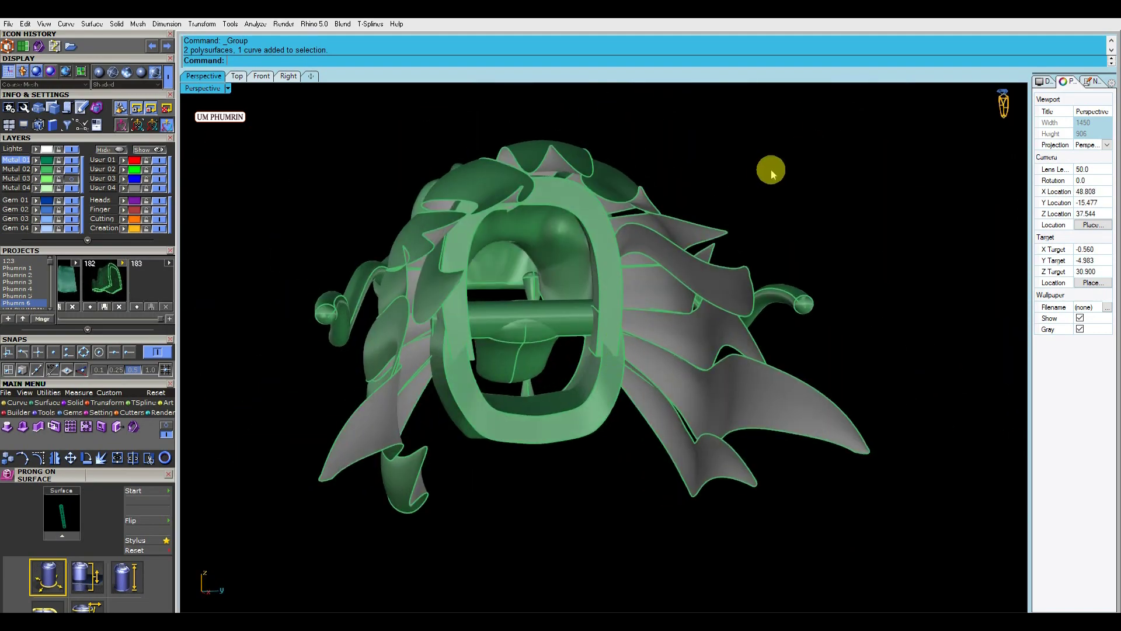
mouse_move(771, 171)
right_mouse_down()
mouse_move(771, 300)
mouse_move(385, 328)
mouse_move(275, 302)
mouse_move(293, 290)
right_mouse_up()
scroll(514, 315, "up", 5)
mouse_move(513, 316)
right_mouse_down()
mouse_move(546, 284)
mouse_move(589, 320)
right_mouse_up()
Isolate the ridge fin surfaces, hiding everything else.
scroll(483, 312, "down", 5)
mouse_move(484, 312)
right_mouse_down()
mouse_move(656, 331)
mouse_move(696, 316)
mouse_move(440, 341)
mouse_move(409, 327)
right_mouse_up()
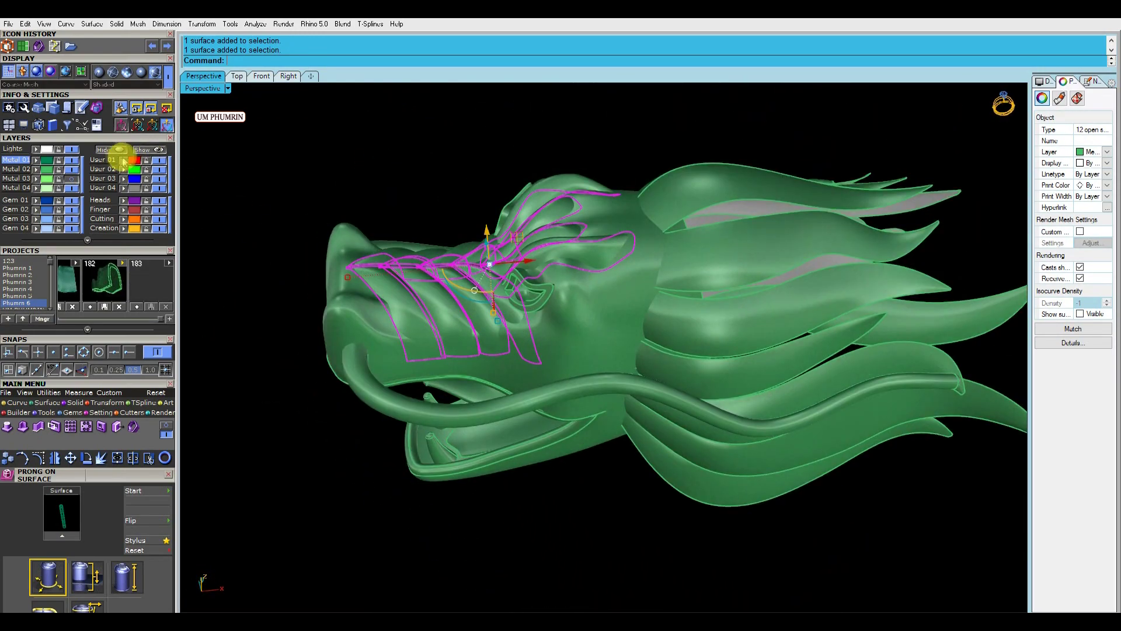
left_click(124, 160)
mouse_move(568, 252)
right_mouse_down()
mouse_move(531, 207)
mouse_move(549, 396)
mouse_move(719, 343)
right_mouse_up()
scroll(528, 380, "down", 3)
Select six fin surfaces and switch to a ghosted Top view.
left_click_drag(528, 380, 596, 265)
scroll(516, 237, "up", 5)
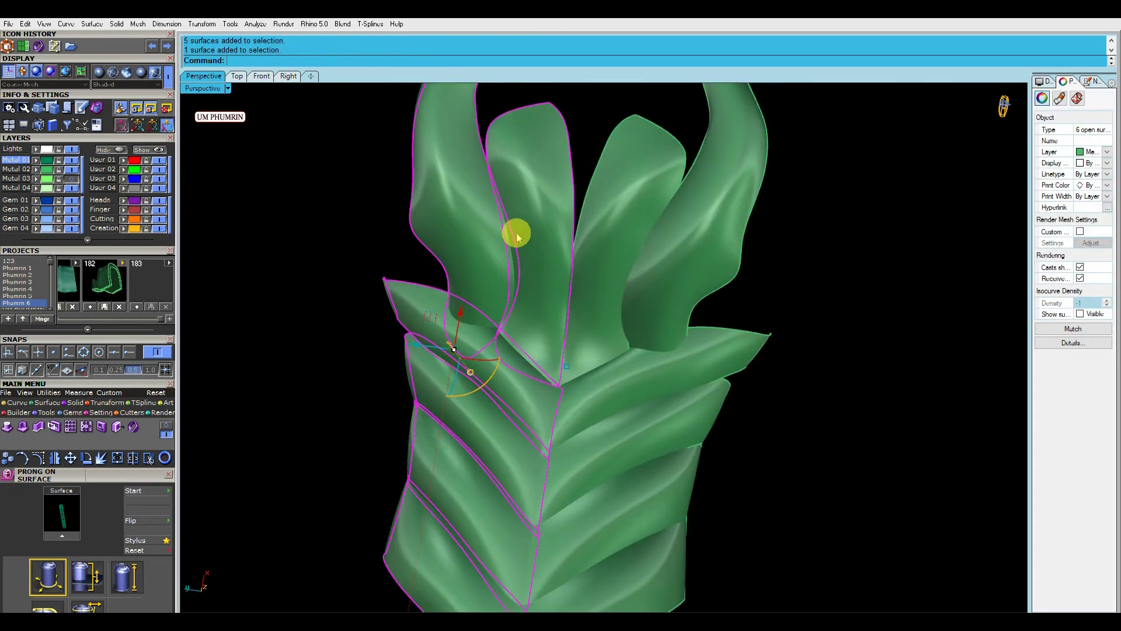
scroll(517, 236, "down", 5)
left_click(237, 76)
scroll(425, 292, "down", 3)
scroll(633, 292, "up", 3)
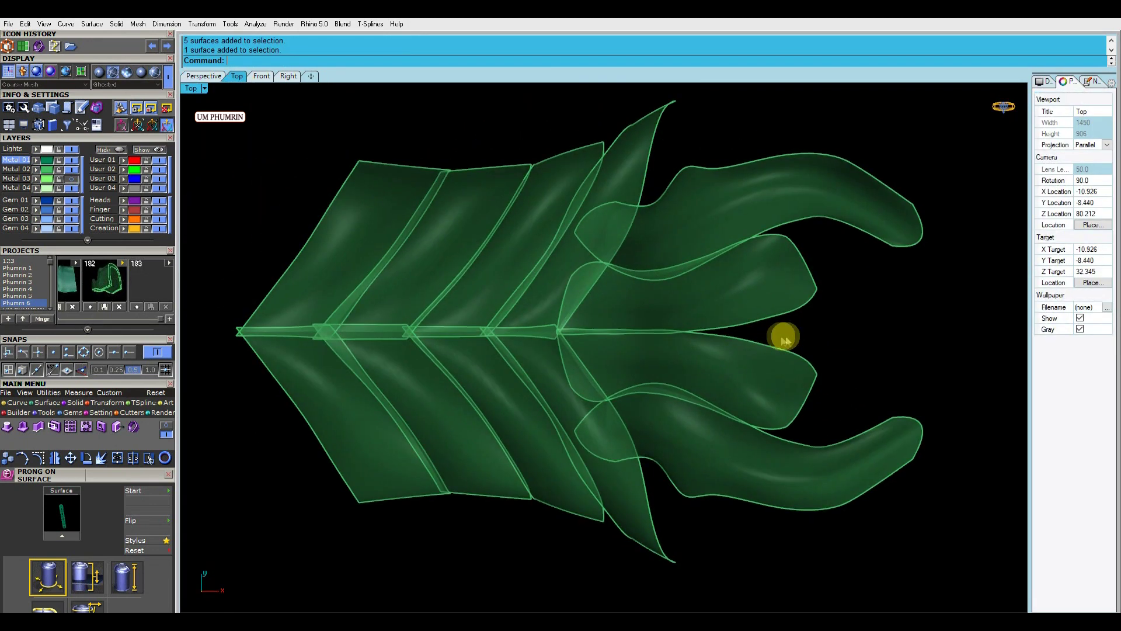
scroll(238, 330, "up", 2)
Draw a centre line along the fins from the chevron tip.
left_click(238, 331)
scroll(843, 345, "down", 2)
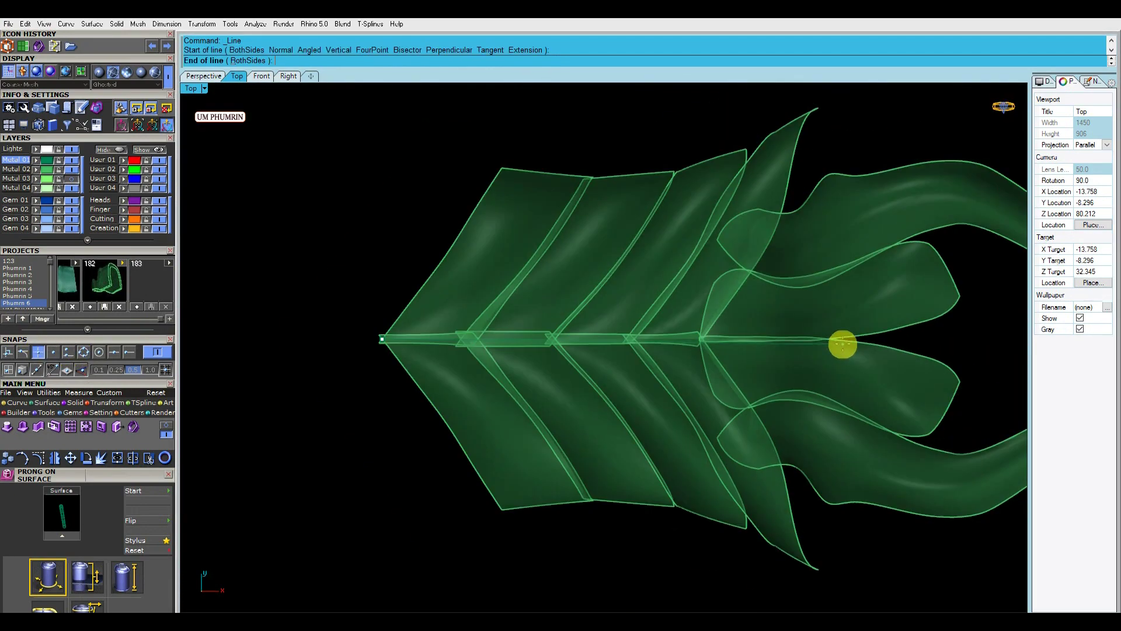
left_click(618, 341)
scroll(618, 342, "up", 2)
scroll(720, 461, "down", 3)
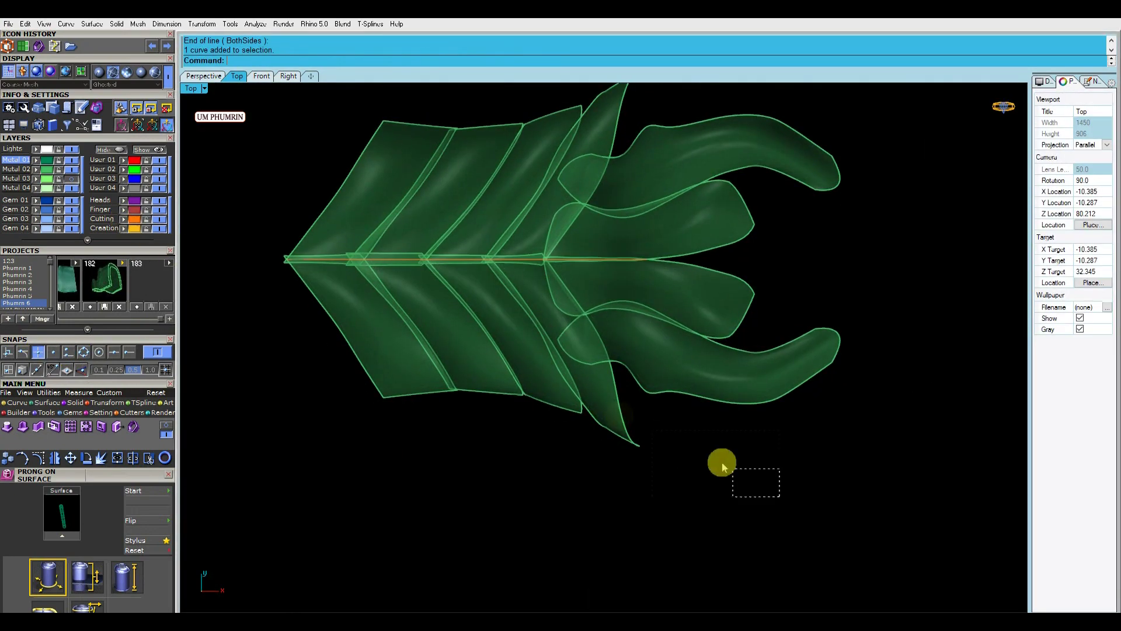
Mirror the lower-half fin surfaces across the centre line.
left_click_drag(721, 460, 476, 325)
scroll(476, 326, "up", 3)
type("mm")
key("Return")
scroll(238, 302, "up", 2)
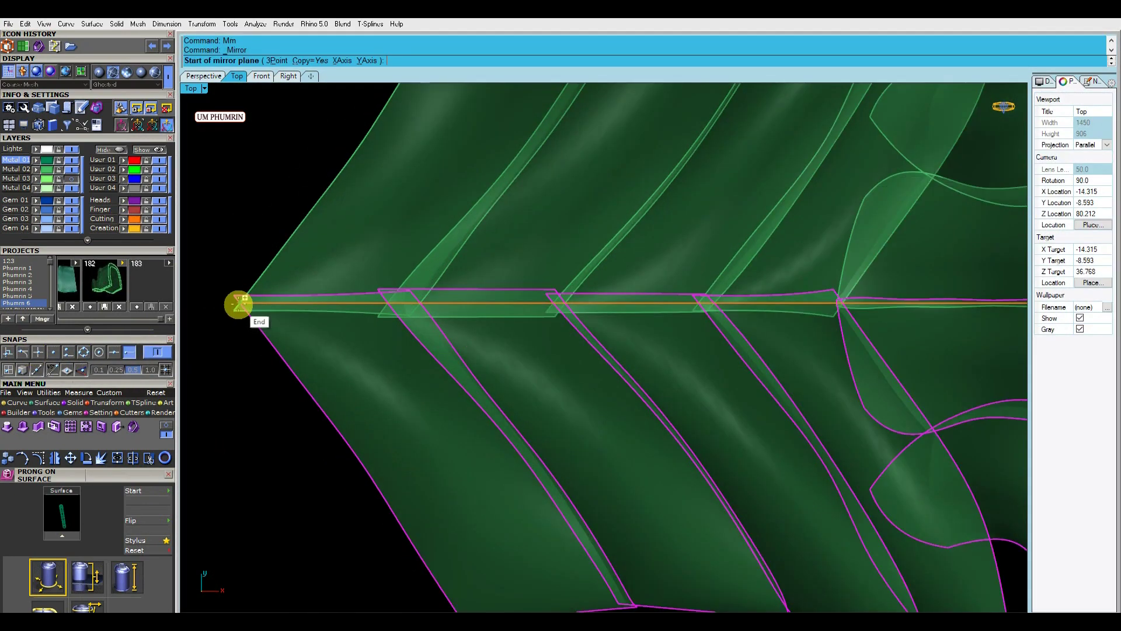
left_click(238, 303)
scroll(617, 283, "down", 2)
left_click(626, 299)
scroll(626, 299, "down", 3)
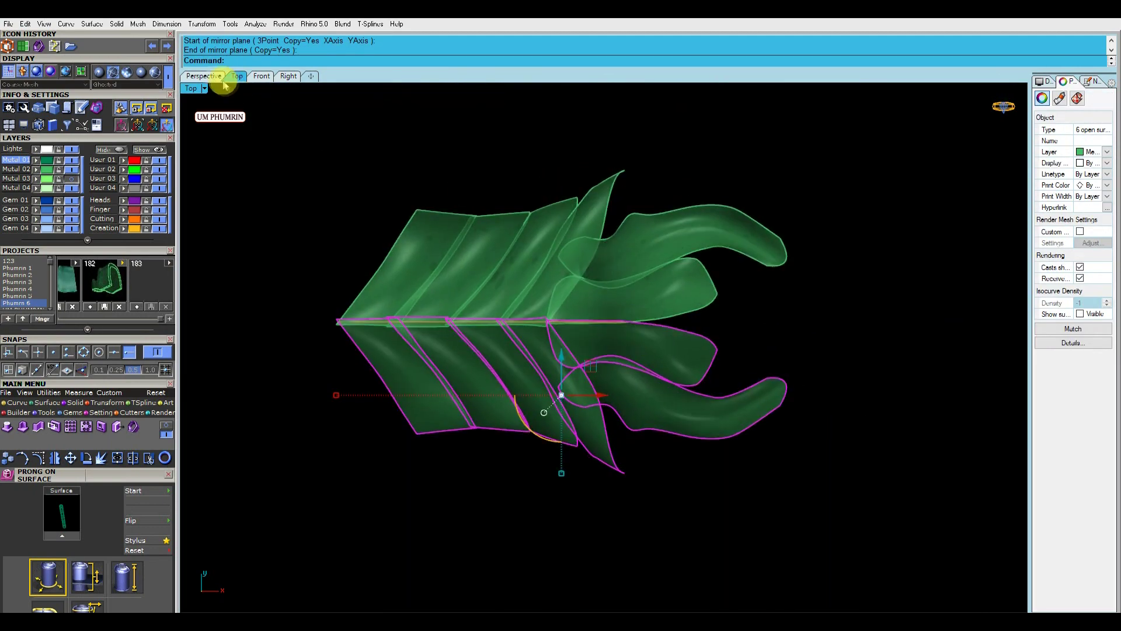
Delete the twelve surfaces of one half in Perspective view.
left_click(204, 76)
mouse_move(545, 295)
right_mouse_down()
mouse_move(463, 300)
mouse_move(504, 434)
right_mouse_up()
left_click_drag(503, 433, 456, 256)
key("Delete")
mouse_move(456, 255)
right_mouse_down()
mouse_move(438, 319)
mouse_move(815, 266)
mouse_move(729, 354)
right_mouse_up()
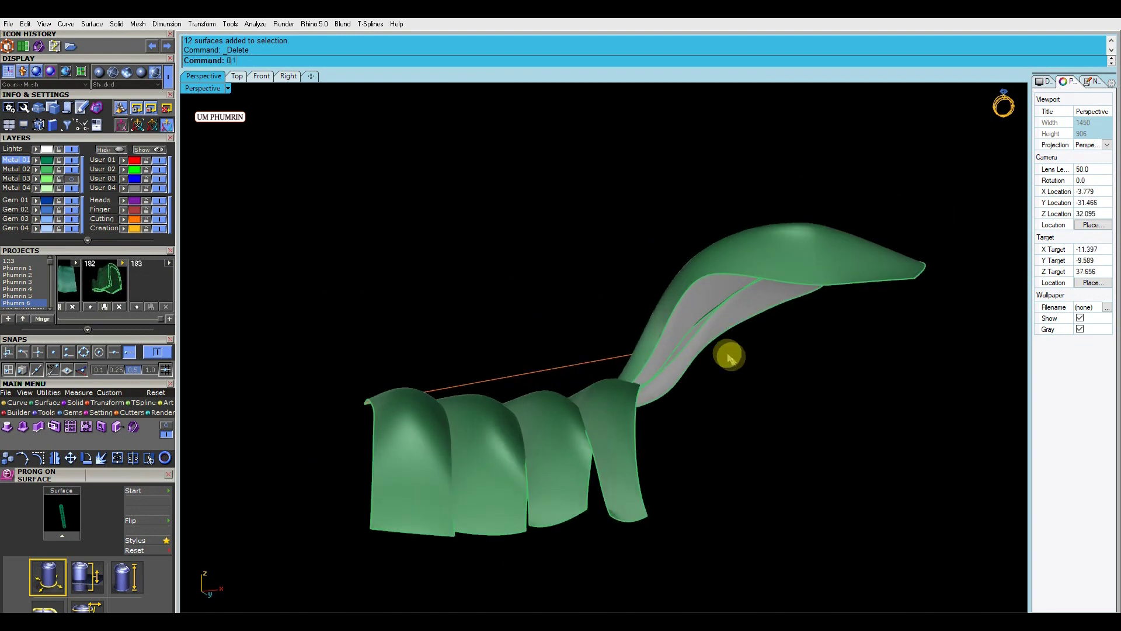
Duplicate two edges of the grey plate surface as curves.
type("dupedge")
key("Return")
left_click(651, 311)
left_click(827, 200)
mouse_move(826, 200)
right_mouse_down()
mouse_move(712, 360)
mouse_move(716, 331)
mouse_move(791, 283)
mouse_move(770, 369)
mouse_move(726, 345)
mouse_move(726, 328)
mouse_move(730, 399)
mouse_move(701, 220)
mouse_move(593, 418)
mouse_move(753, 444)
mouse_move(677, 383)
mouse_move(734, 327)
right_mouse_up()
key("Return")
Loft a plate surface between the edge curves and delete the leftover curves.
type("lo")
key("Return")
key("Return")
key("Return")
key("Return")
key("Delete")
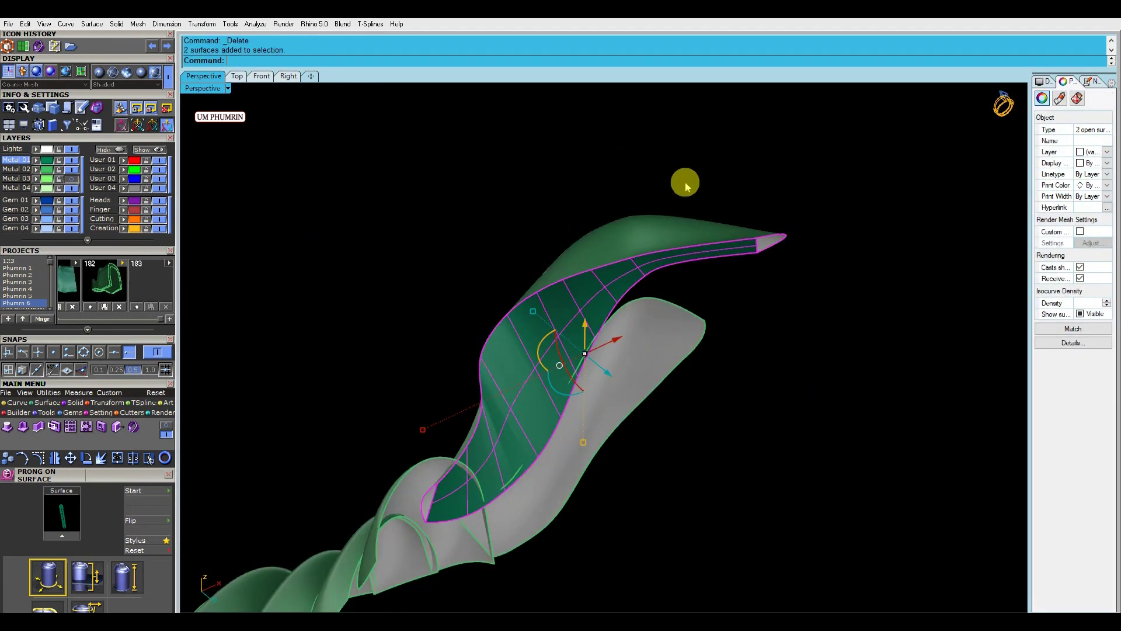
left_click(1072, 325)
left_click(730, 250)
type("C")
Duplicate another plate edge near the fin pieces, then delete the extra curves.
left_click(798, 296)
right_click_drag(798, 296, 777, 343)
mouse_move(820, 295)
right_mouse_down()
mouse_move(640, 326)
mouse_move(681, 238)
mouse_move(664, 364)
mouse_move(562, 331)
mouse_move(666, 337)
mouse_move(620, 311)
mouse_move(699, 271)
mouse_move(362, 222)
right_mouse_up()
left_click(641, 325)
key("Escape")
right_click(591, 347)
left_click(666, 337)
key("Delete")
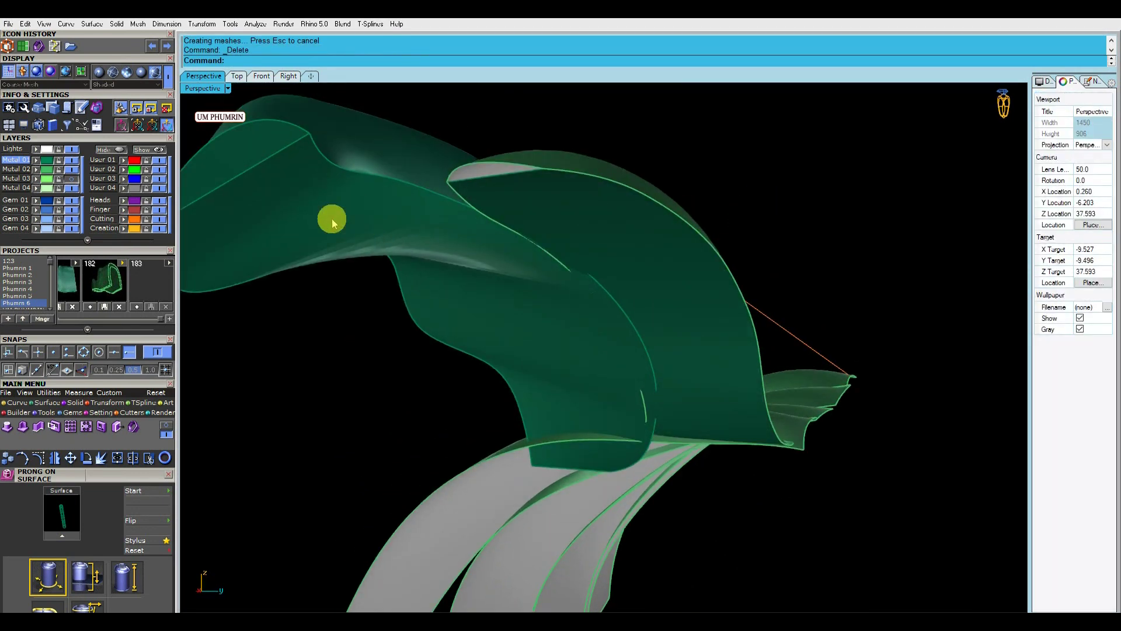
Cap the open ends of the lofted plate surface.
left_click(621, 191)
mouse_move(620, 191)
right_mouse_down()
mouse_move(527, 220)
mouse_move(555, 177)
mouse_move(584, 236)
mouse_move(531, 230)
mouse_move(618, 298)
right_mouse_up()
type("cap")
key("Return")
key("Escape")
scroll(586, 291, "up", 5)
Join two plate surfaces into one polysurface and cap it.
type("D1")
key("Return")
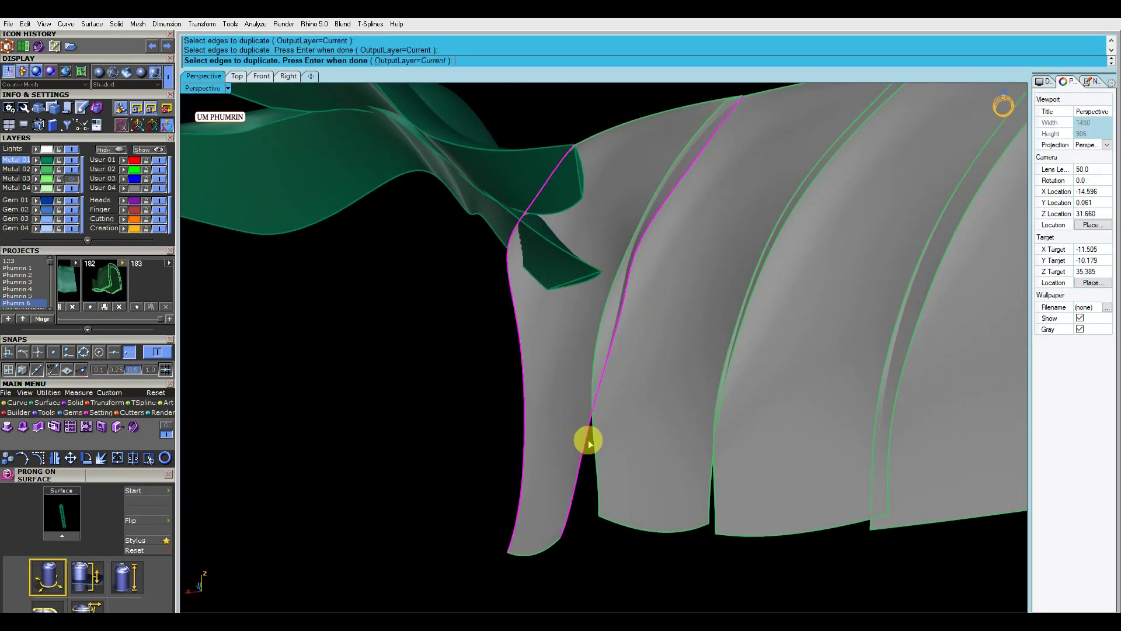
left_click(572, 395)
key("Return")
mouse_move(571, 395)
right_mouse_down()
mouse_move(500, 503)
mouse_move(490, 493)
mouse_move(493, 416)
mouse_move(508, 458)
mouse_move(481, 478)
right_mouse_up()
key("Return")
key("Escape")
Delete the grey front surface and cap the green plate surfaces.
type("D1")
key("Return")
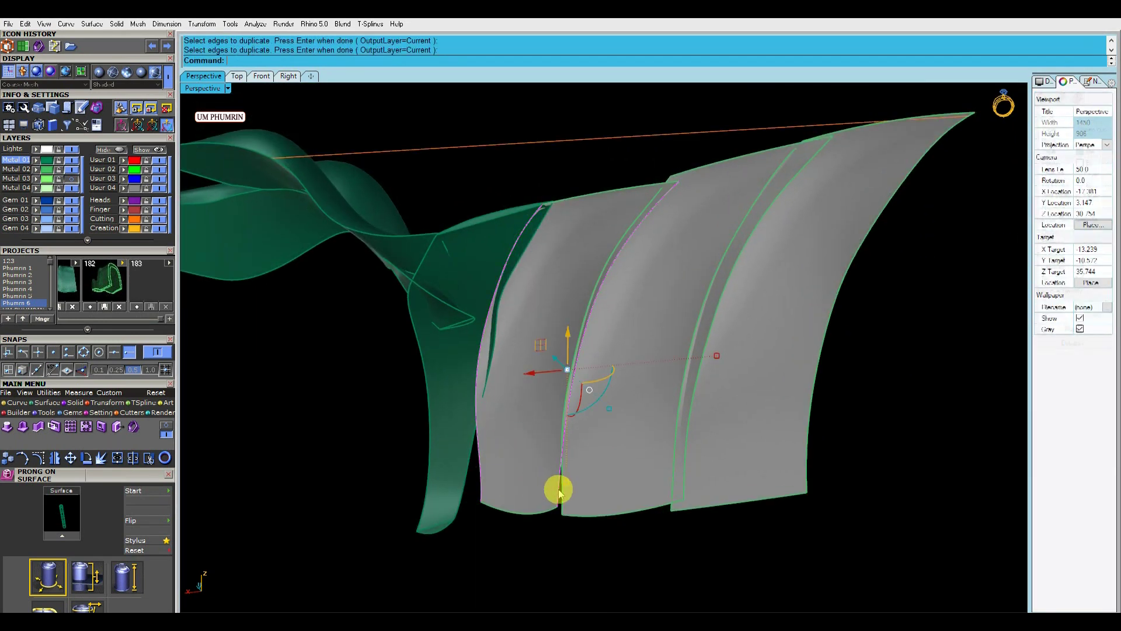
key("Delete")
left_click(514, 487)
key("Return")
key("Escape")
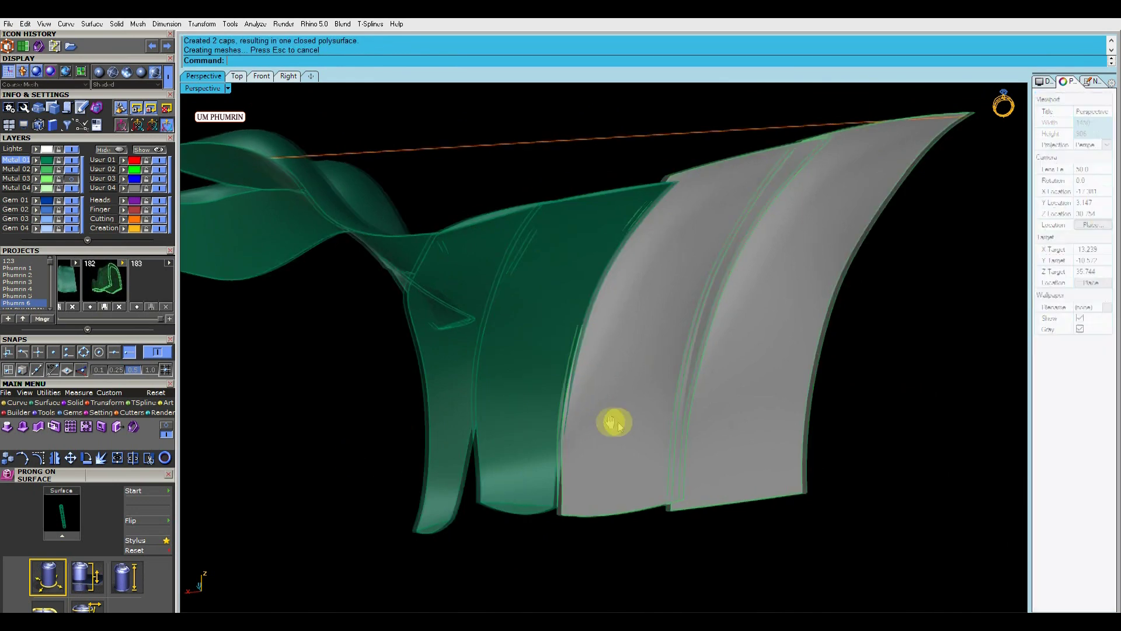
Delete another grey surface, cap the remaining plates, and remove stray curves.
right_click_drag(611, 420, 518, 471)
type("D1")
key("Return")
key("Delete")
left_click(620, 485)
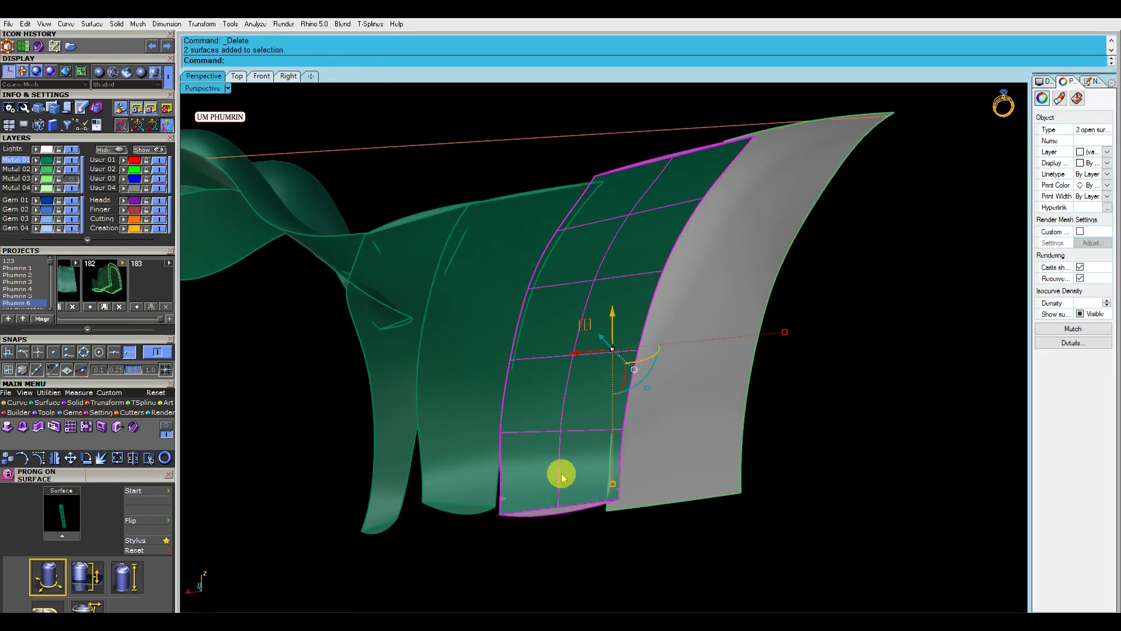
key("Return")
mouse_move(639, 421)
right_mouse_down()
mouse_move(751, 436)
mouse_move(646, 412)
mouse_move(714, 371)
mouse_move(651, 456)
mouse_move(567, 439)
mouse_move(645, 408)
mouse_move(571, 405)
mouse_move(638, 468)
mouse_move(609, 429)
right_mouse_up()
type("D1")
key("Delete")
Duplicate the plate surface's outer edge as a new curve.
type("D1")
key("Return")
left_click(608, 428)
scroll(576, 504, "up", 2)
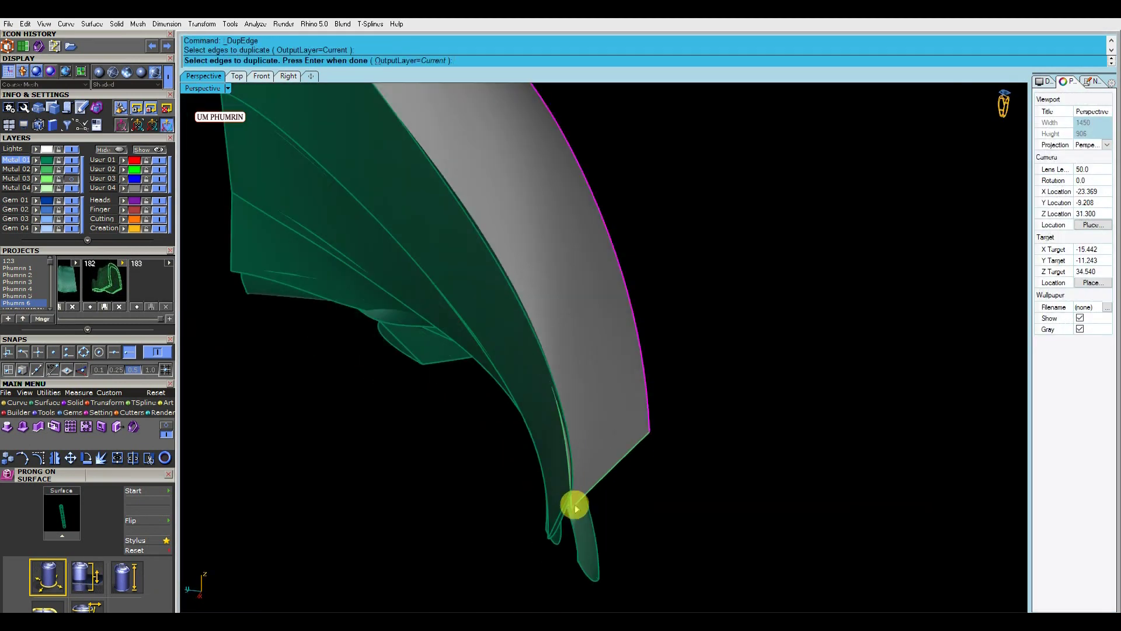
mouse_move(572, 505)
right_mouse_down()
mouse_move(565, 441)
mouse_move(625, 499)
right_mouse_up()
key("Return")
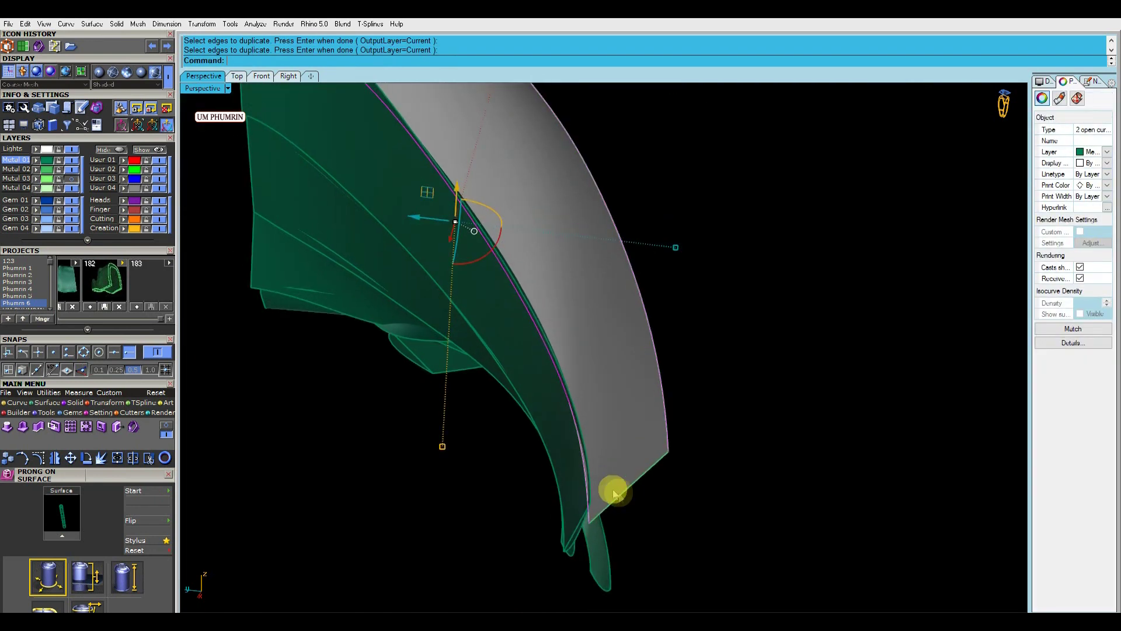
mouse_move(623, 453)
right_mouse_down()
mouse_move(598, 497)
mouse_move(569, 448)
right_mouse_up()
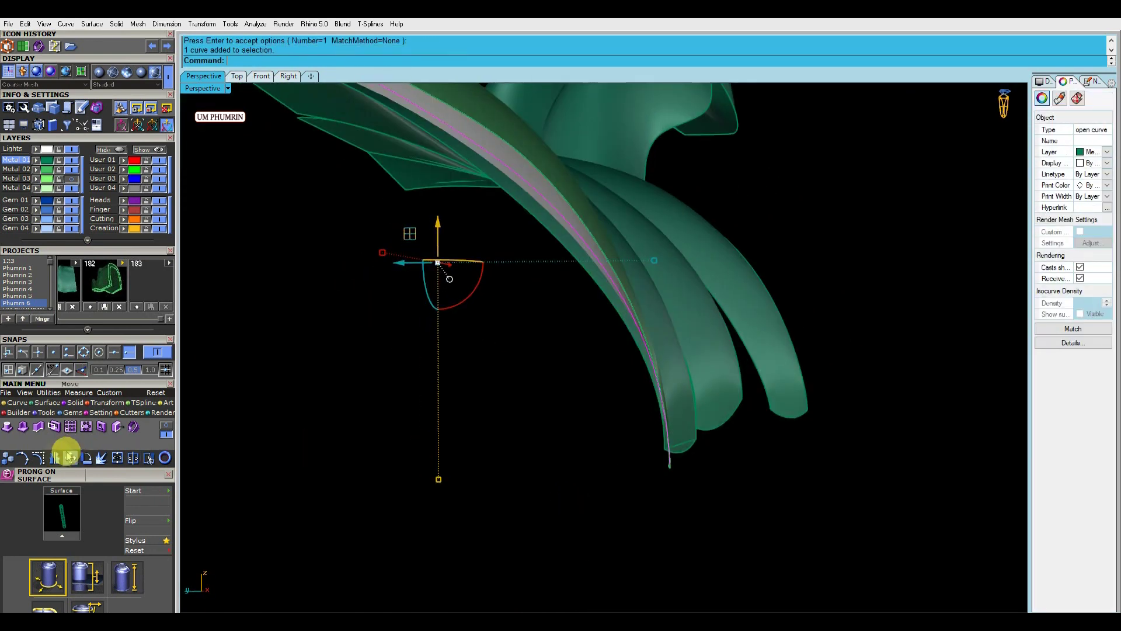
Show the curve's control points, select the section curves, and delete the old plate surfaces.
left_click(138, 442)
left_click(668, 416)
scroll(663, 438, "up", 2)
right_click_drag(664, 438, 638, 345)
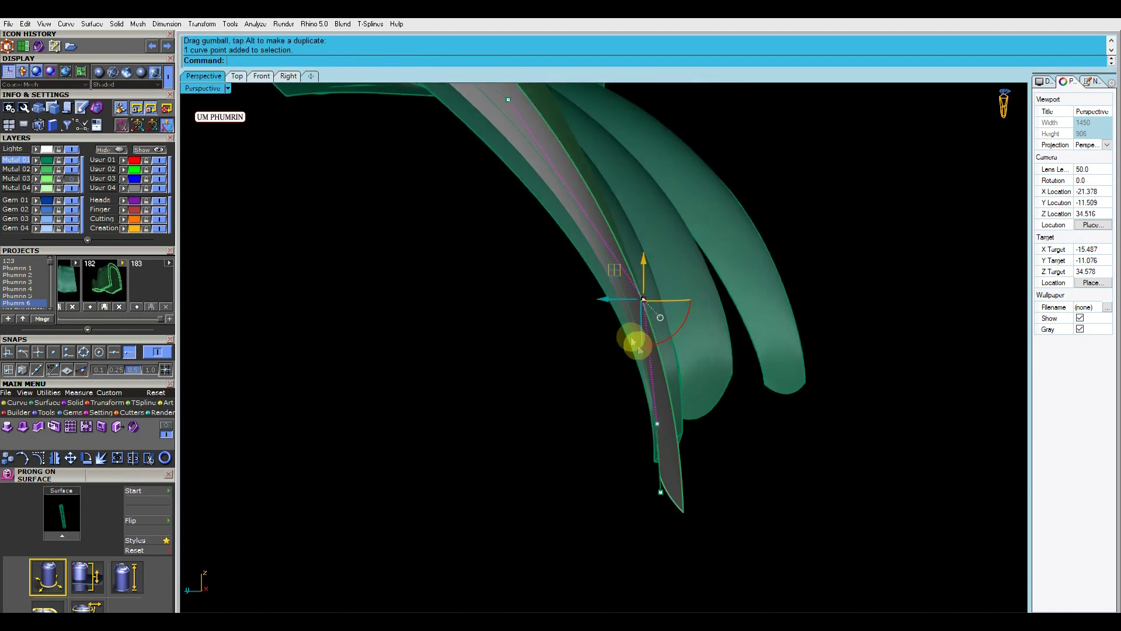
scroll(713, 445, "up", 3)
key("ctrl+a")
scroll(814, 380, "down", 3)
left_click(604, 276, "ctrl")
scroll(688, 353, "down", 3)
right_click_drag(689, 353, 688, 380)
key("Delete")
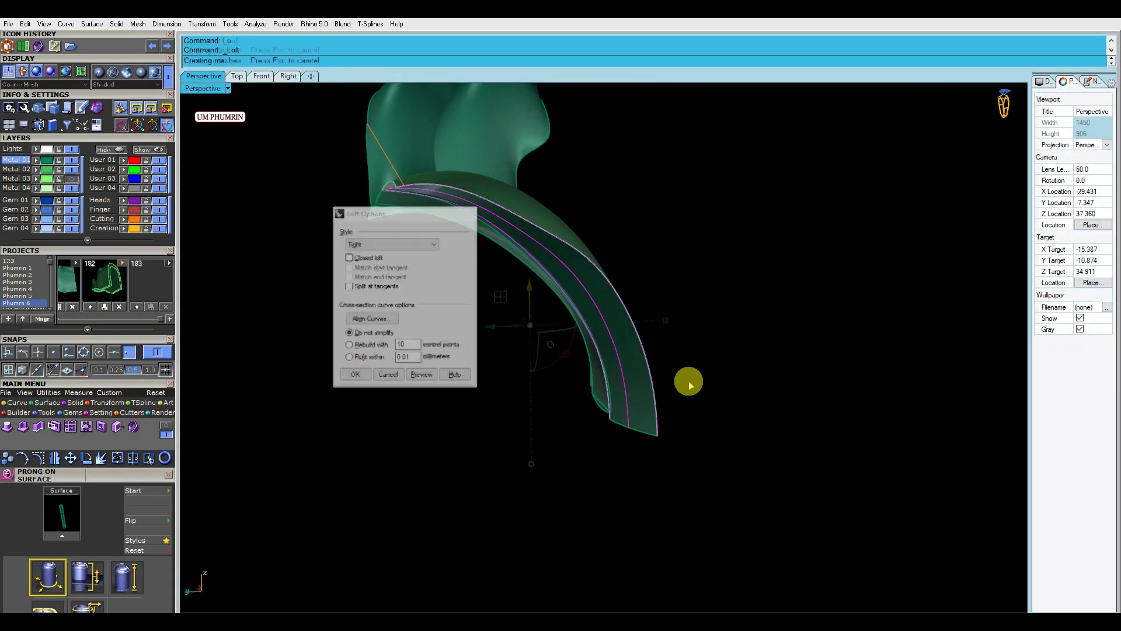
Loft a new plate through the section curves and cap its open ends.
key("ctrl+a")
scroll(600, 374, "up", 3)
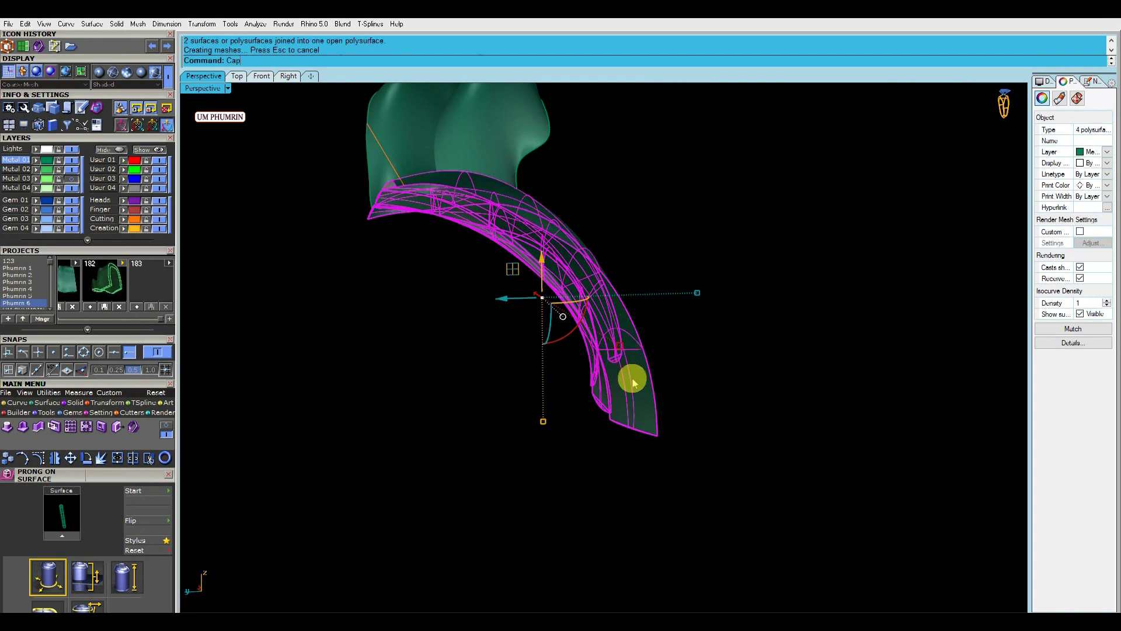
key("Return")
scroll(561, 373, "up", 3)
left_click(666, 295)
mouse_move(666, 296)
right_mouse_down()
mouse_move(674, 407)
mouse_move(790, 372)
mouse_move(541, 368)
right_mouse_up()
key("Escape")
scroll(627, 371, "up", 3)
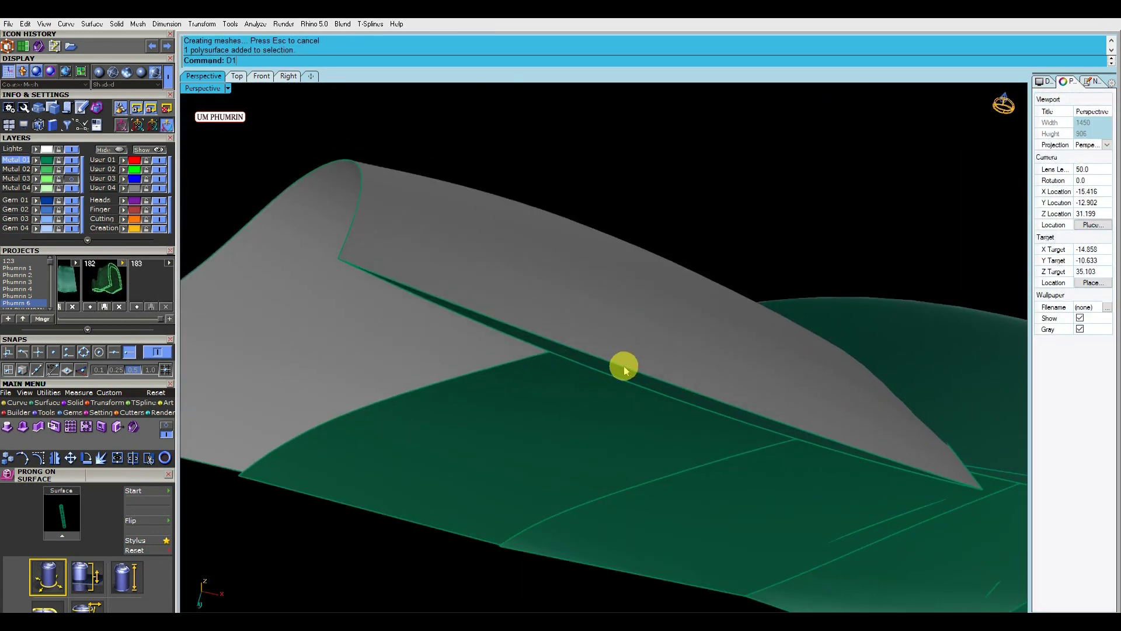
Duplicate an edge of the grey plate surface.
left_click(624, 370)
right_click_drag(633, 377, 641, 381)
type("D1")
key("Return")
left_click(646, 421)
key("Return")
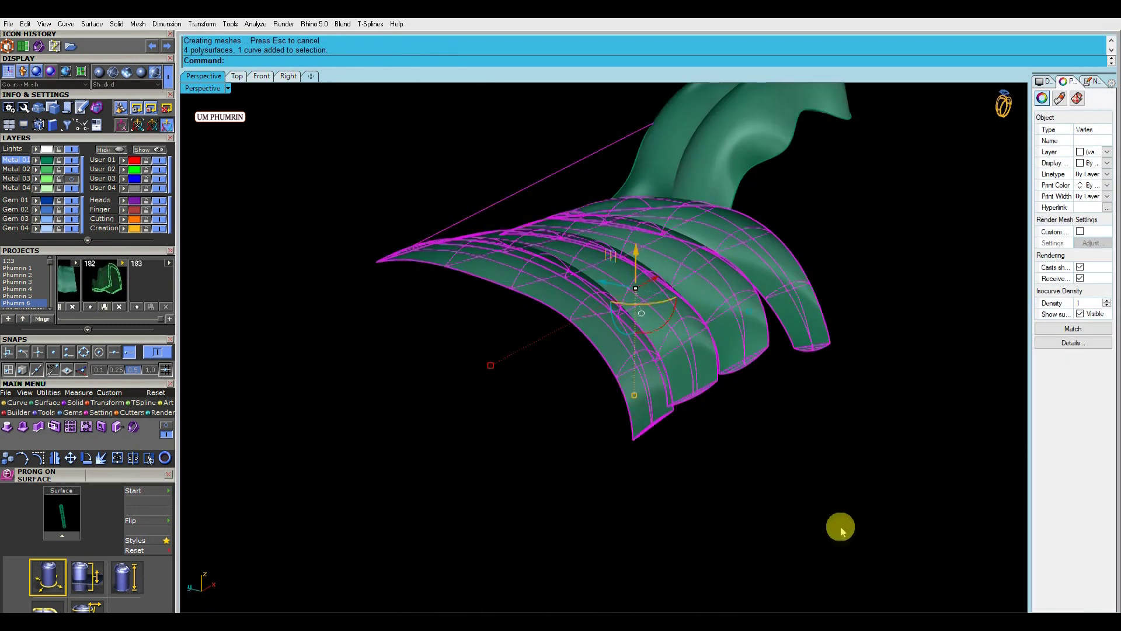
left_click(1080, 313)
Mirror all the plate pieces across the centre axis to the other side.
left_click_drag(994, 471, 505, 300)
mouse_move(671, 322)
right_mouse_down()
mouse_move(662, 292)
mouse_move(512, 280)
right_mouse_up()
type("mi")
key("Return")
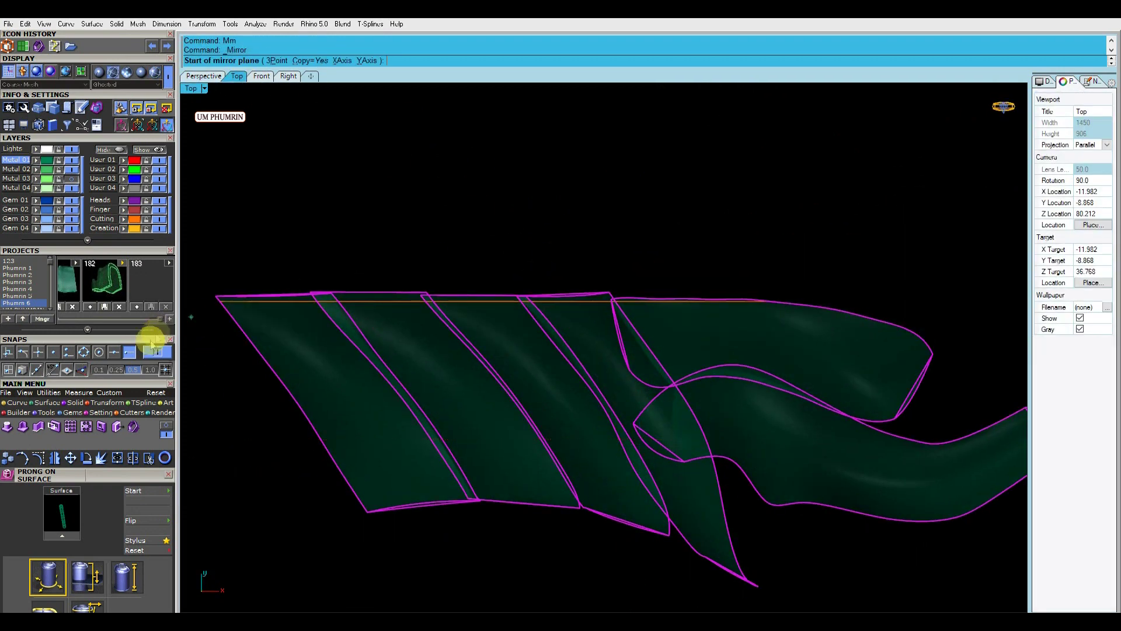
left_click(666, 302)
left_click(713, 316)
Group all the mirrored plate pieces together.
scroll(733, 343, "down", 3)
left_click_drag(733, 343, 388, 180)
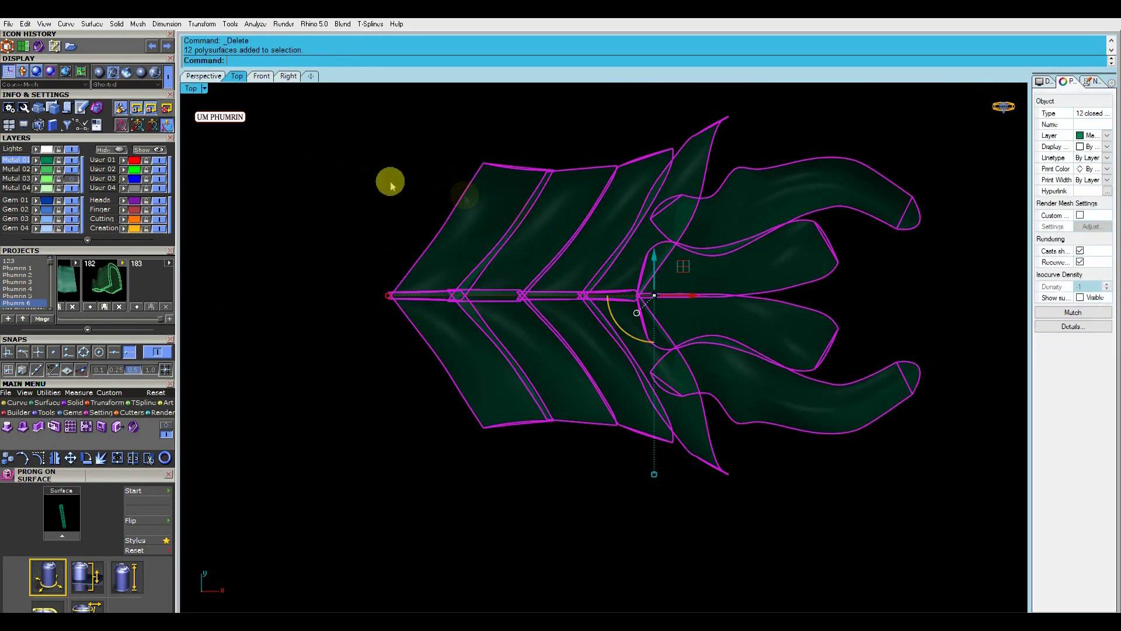
type("g")
key("Return")
Show the hidden dragon parts and view the whole head in Perspective.
left_click(142, 149)
left_click(204, 76)
key("Escape")
left_click(580, 313)
right_click_drag(580, 312, 481, 275)
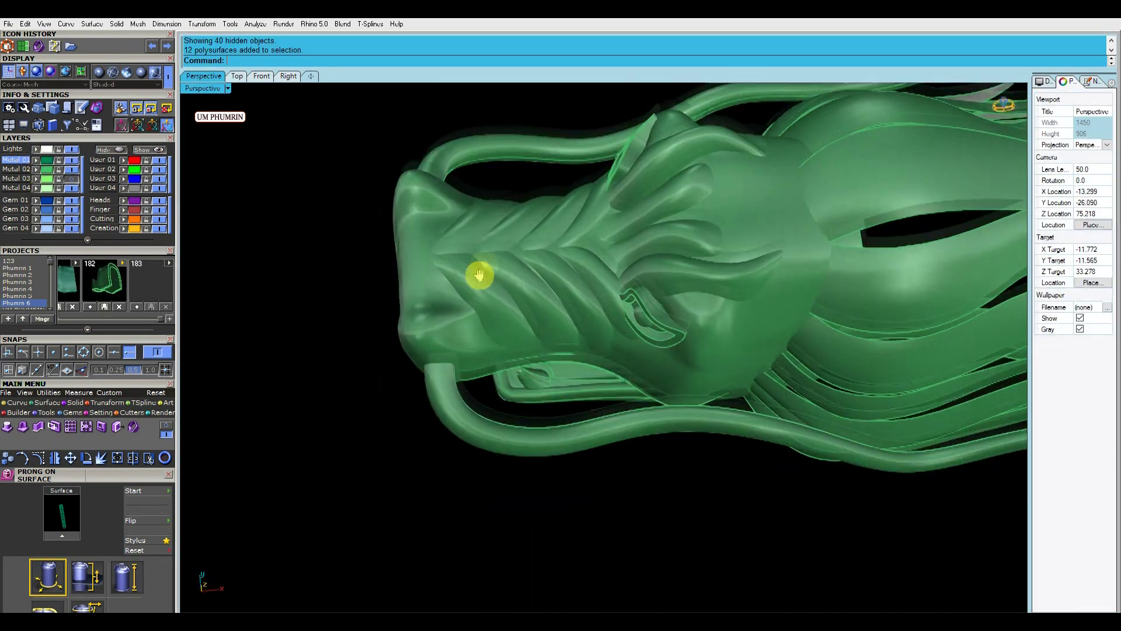
Inspect the dragon head and its whisker pieces from several angles.
left_click_drag(484, 254, 331, 146)
right_click_drag(330, 146, 491, 260)
right_click(530, 320)
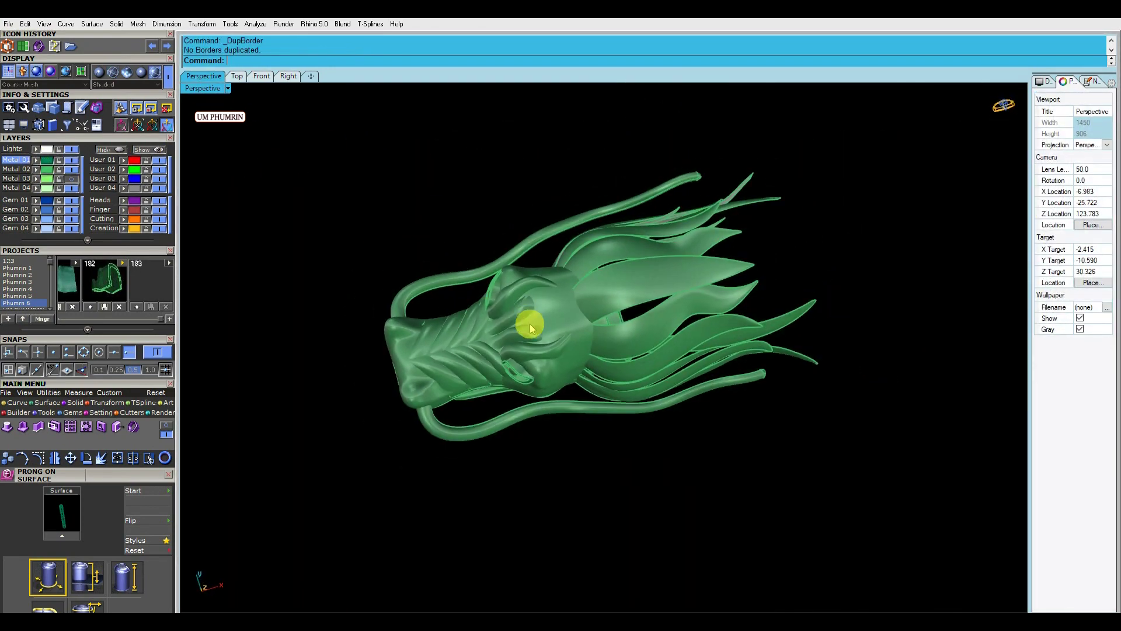
scroll(525, 330, "up", 5)
scroll(526, 330, "down", 5)
left_click(508, 318)
left_click(404, 177)
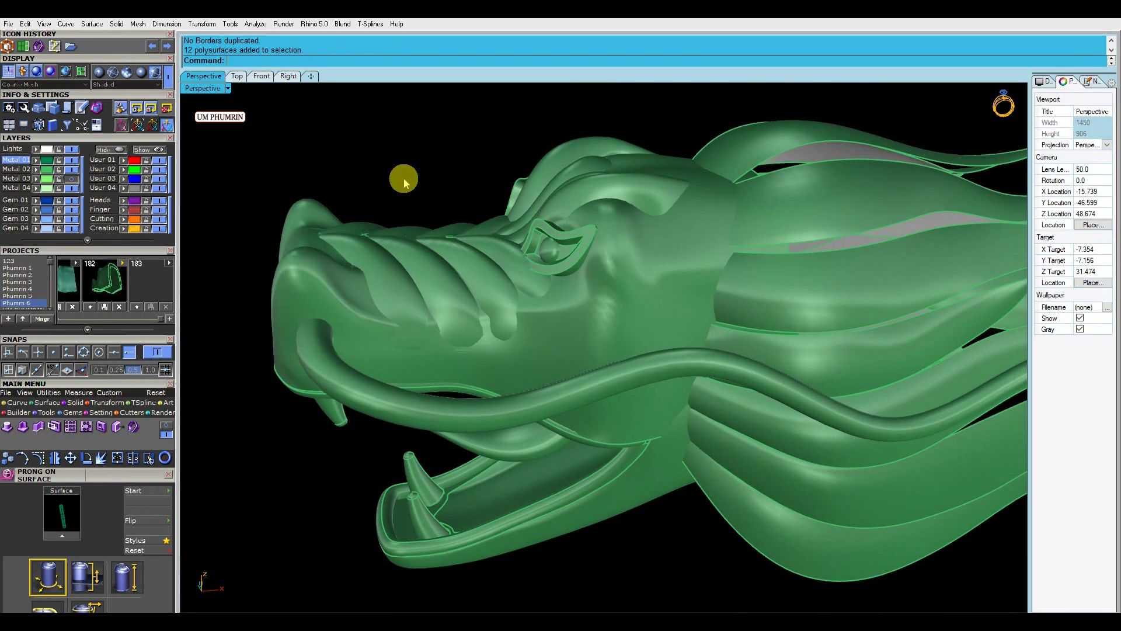
right_click_drag(404, 178, 288, 116)
Shade the Front view and inspect the lower tooth around the mouth.
key("ctrl+F2")
left_click(209, 87)
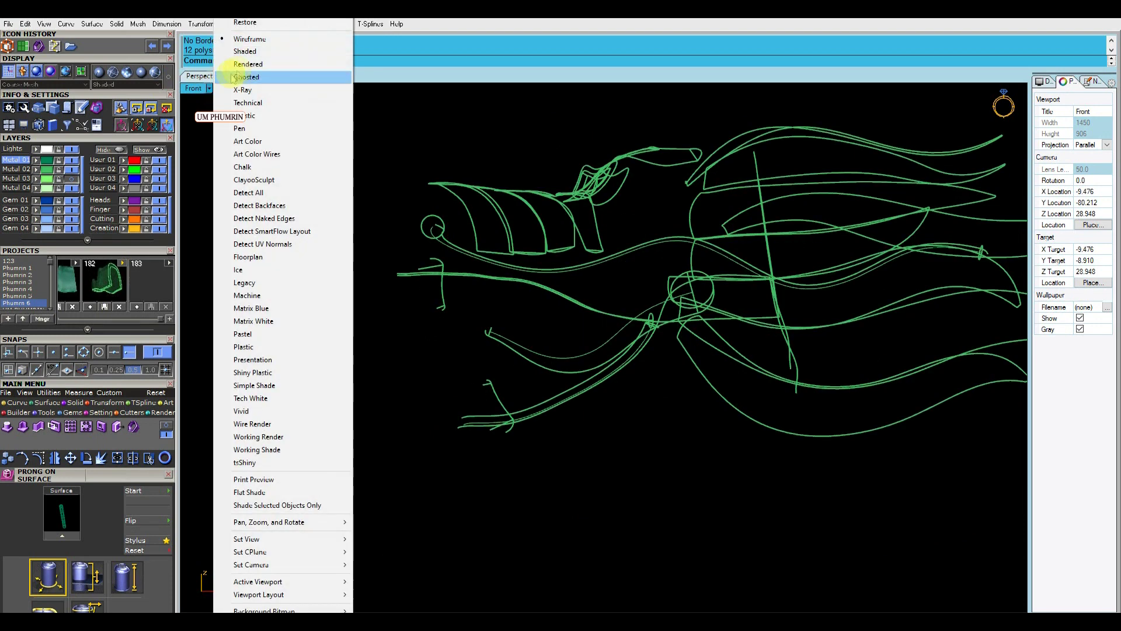
left_click(245, 51)
left_click(511, 394)
left_click(443, 401)
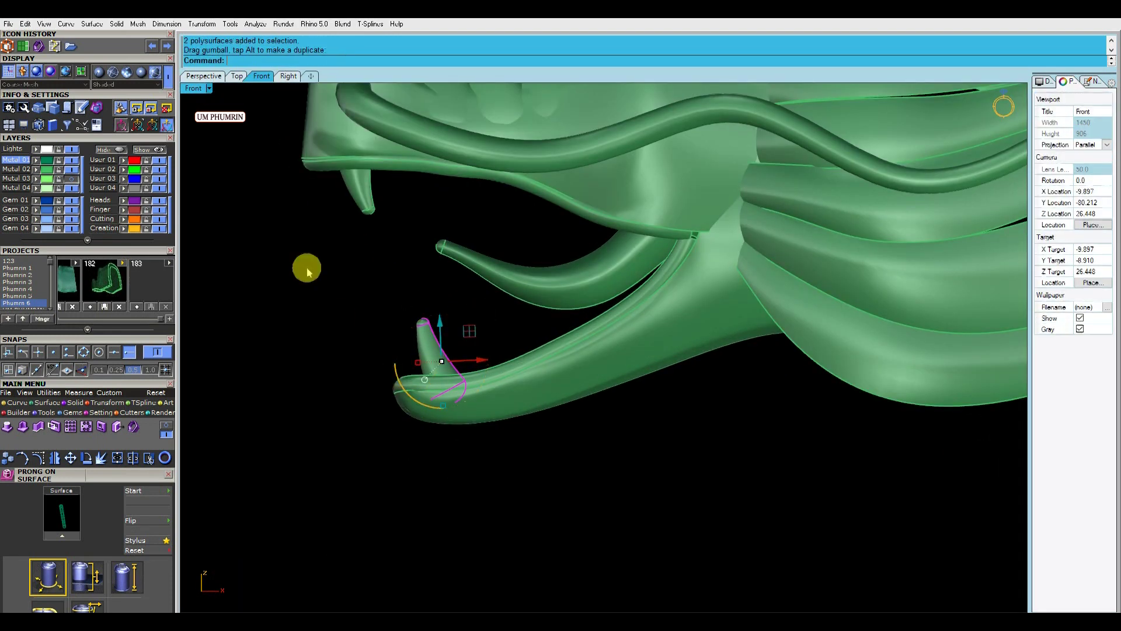
left_click(204, 76)
mouse_move(500, 475)
right_mouse_down()
mouse_move(463, 366)
mouse_move(343, 359)
right_mouse_up()
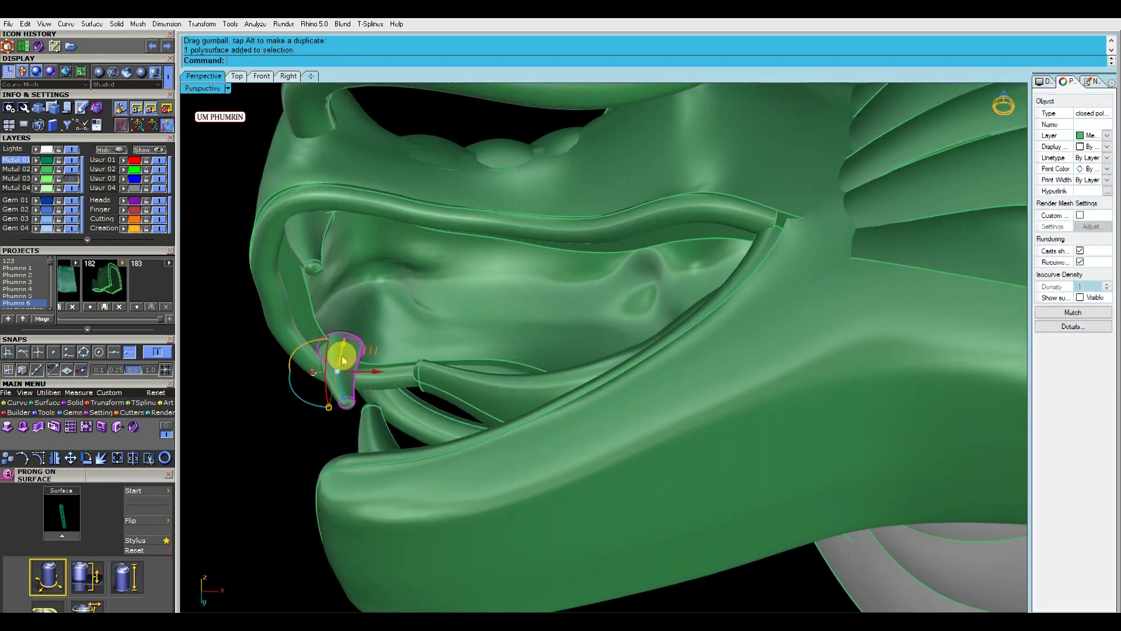
key("Escape")
Orbit and zoom to view the whole head from slightly above.
scroll(456, 358, "down", 10)
right_click_drag(456, 358, 478, 372)
scroll(408, 415, "up", 5)
scroll(514, 435, "down", 8)
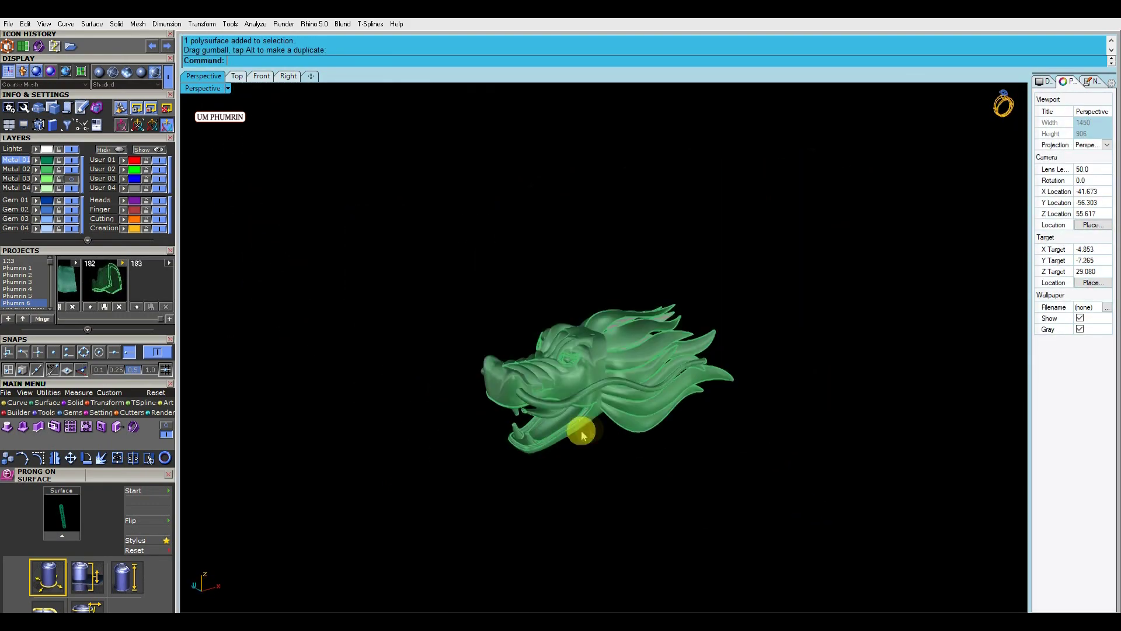
right_click_drag(580, 430, 539, 387)
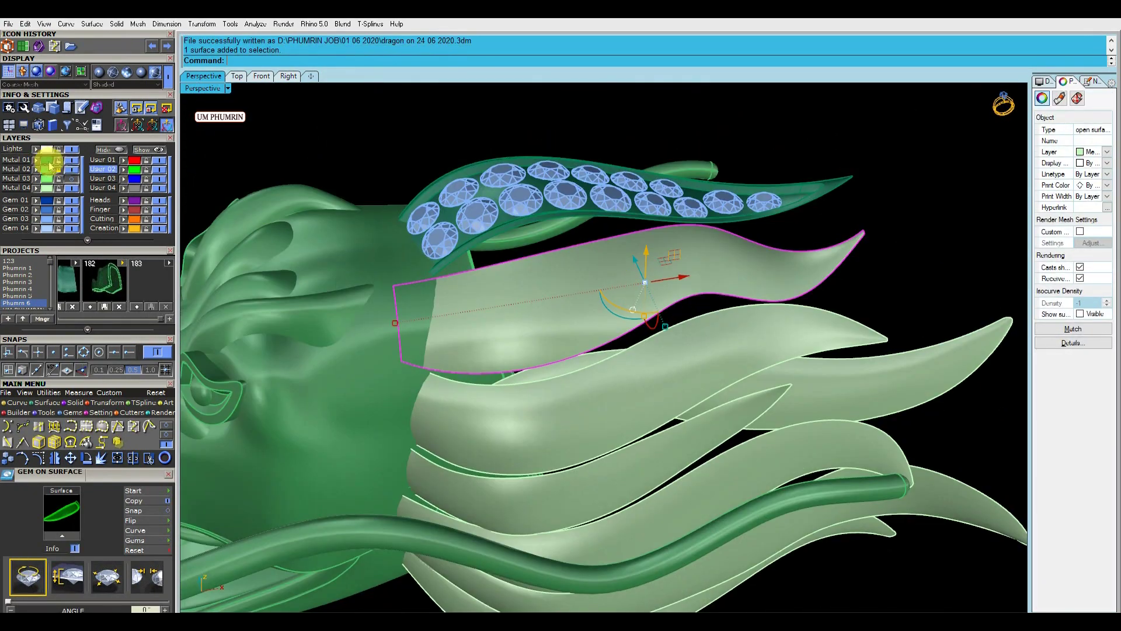
Lock the metal layer, hide the gem fin, and isolate the dark fin surface.
left_click(51, 167)
left_click(490, 202)
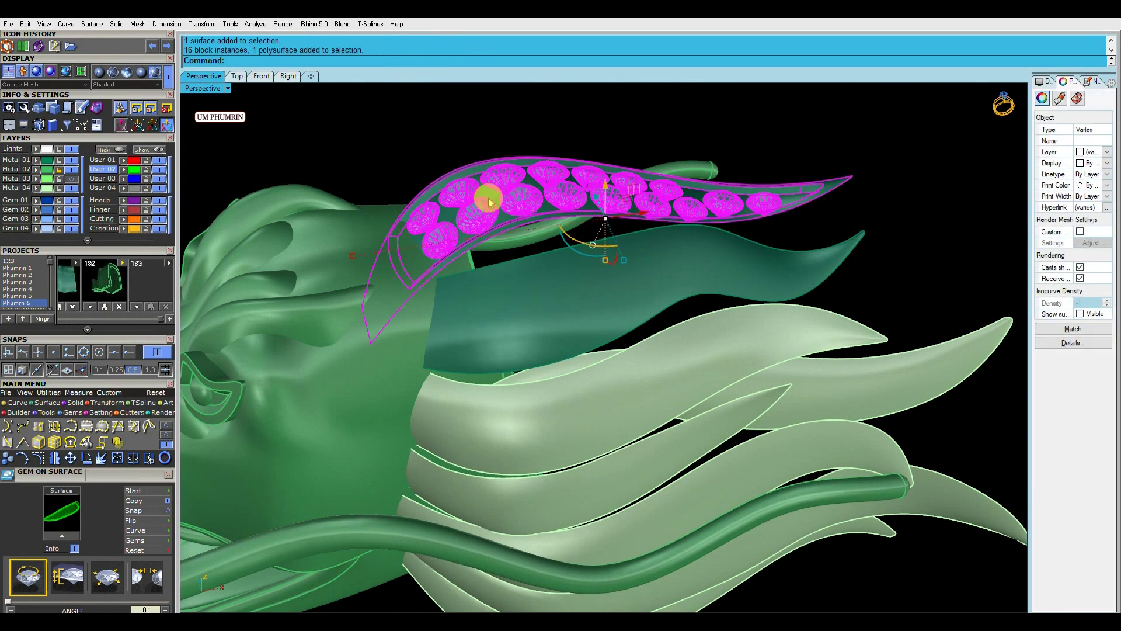
left_click(248, 204)
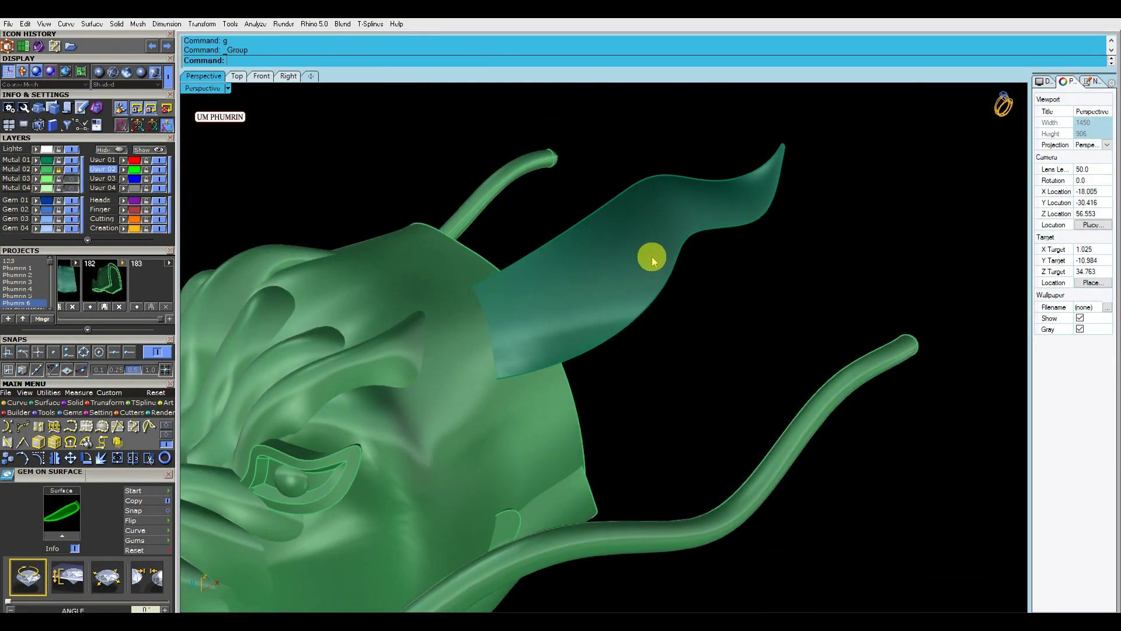
left_click(650, 255)
right_click_drag(650, 256, 756, 350)
left_click(756, 350)
left_click(71, 178)
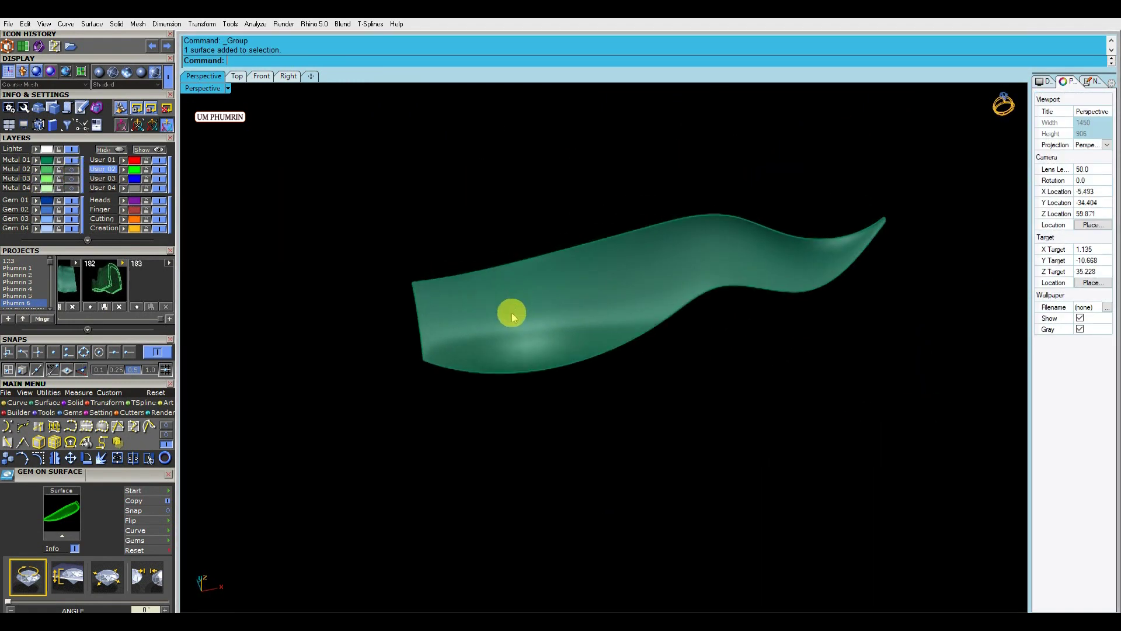
Offset the fin's edge curves onto its surface and delete the original edge curves.
left_click(571, 372)
left_click(558, 304)
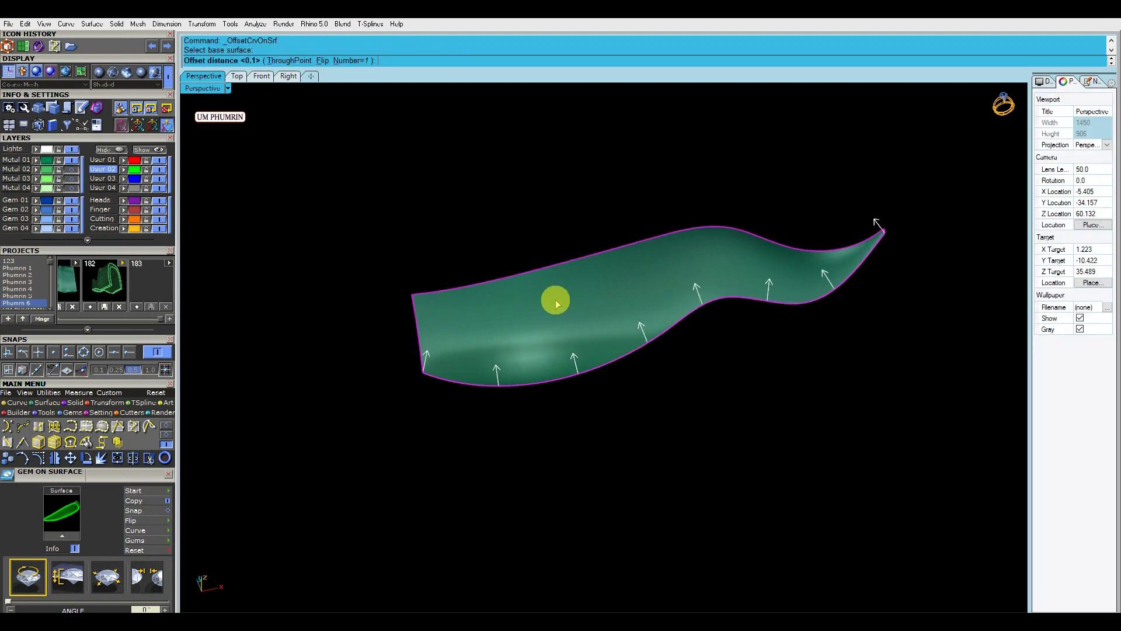
type("2")
key("Return")
key("Delete")
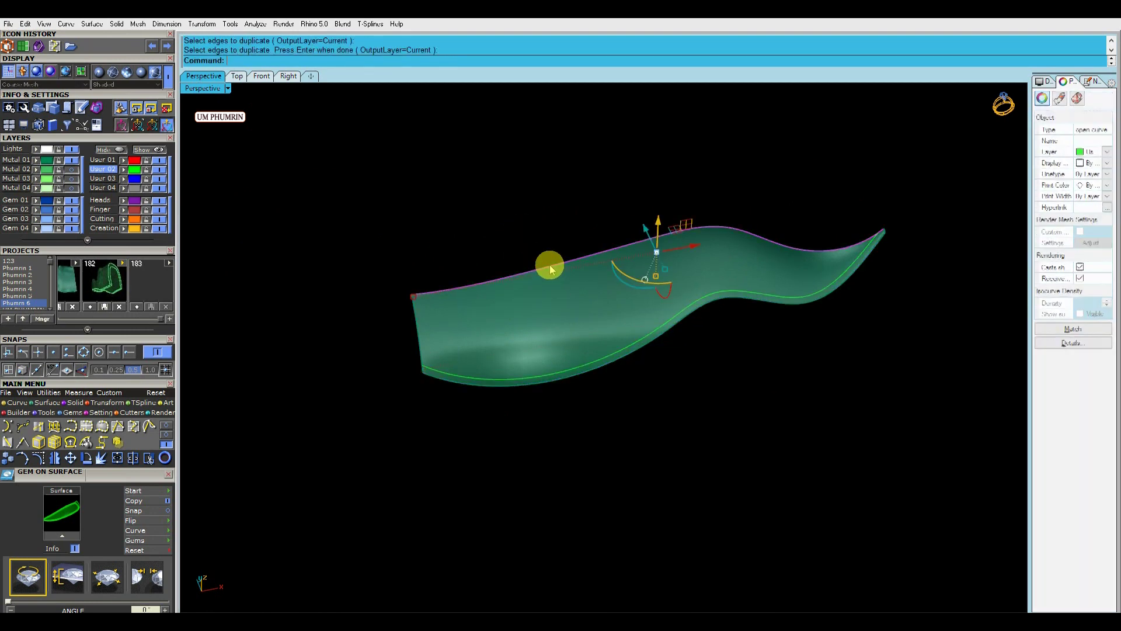
key("Return")
key("Delete")
mouse_move(519, 228)
right_mouse_down()
mouse_move(501, 306)
mouse_move(382, 314)
right_mouse_up()
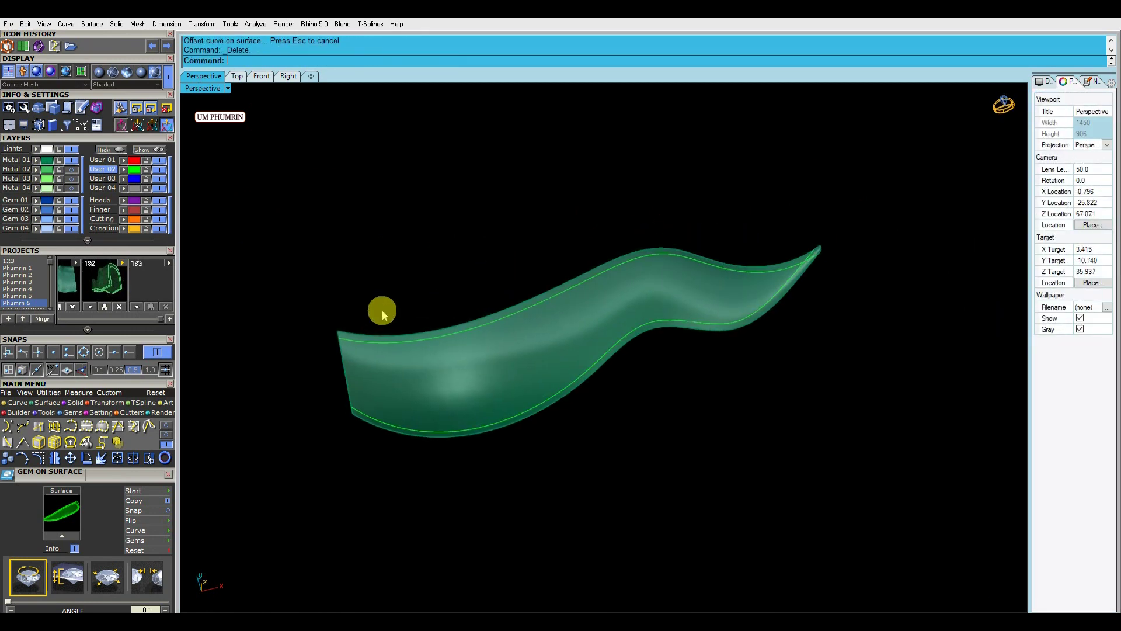
key("Return")
Trim the three outline curves and join them into one closed loop.
right_click_drag(384, 381, 453, 261)
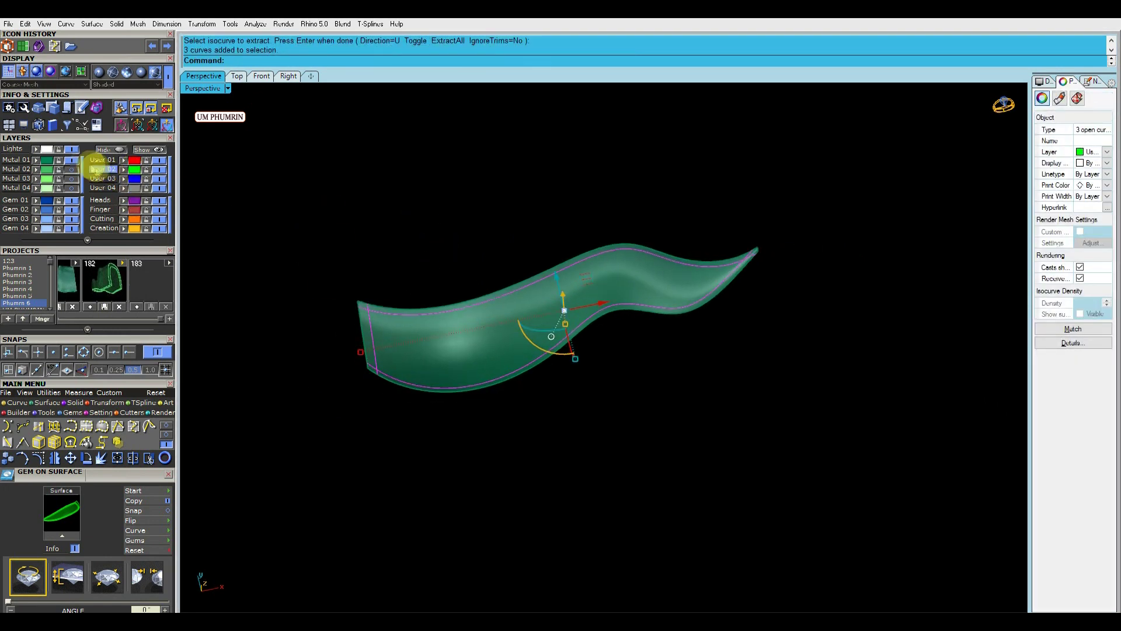
key("Return")
scroll(403, 348, "up", 5)
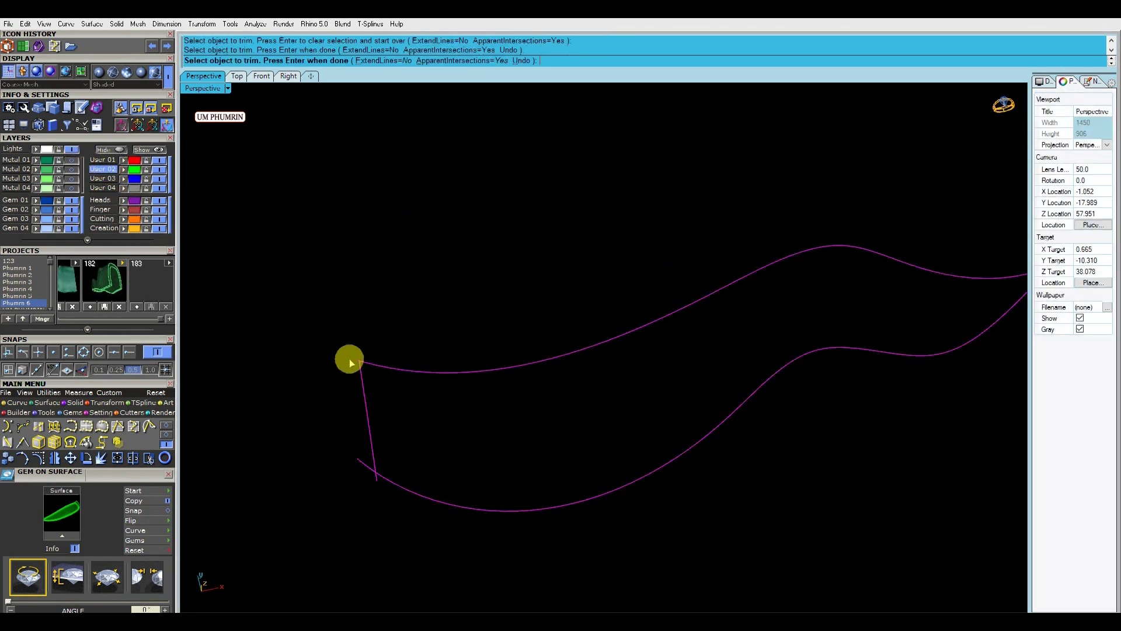
key("Return")
key("ctrl+j")
Offset the closed outline inward on the fin surface.
left_click(80, 170)
left_click(526, 344)
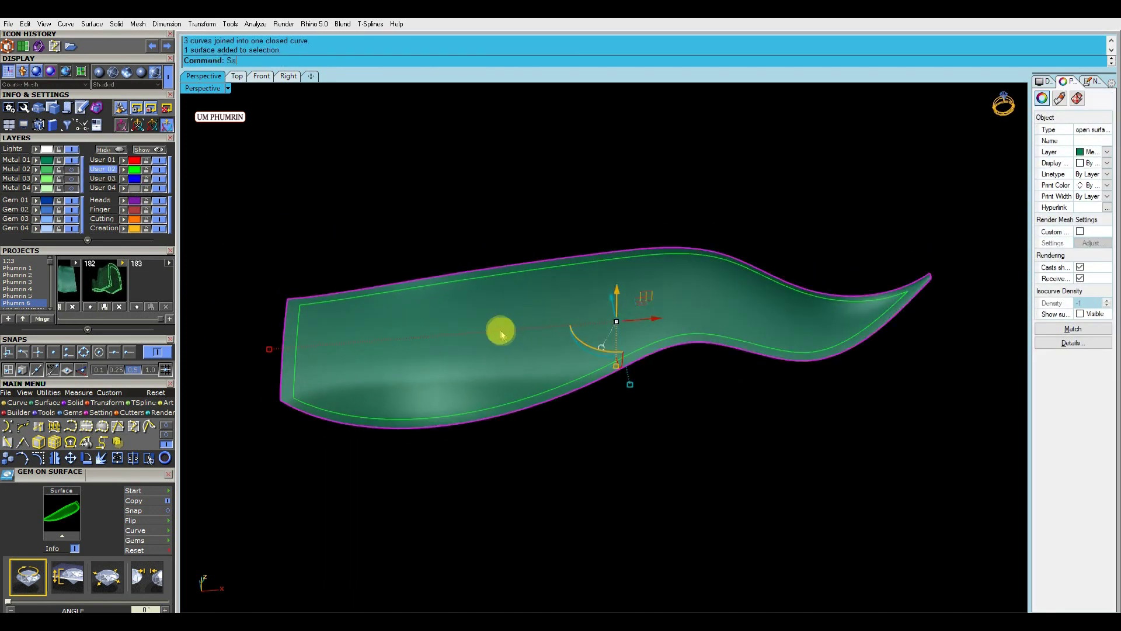
left_click(501, 286)
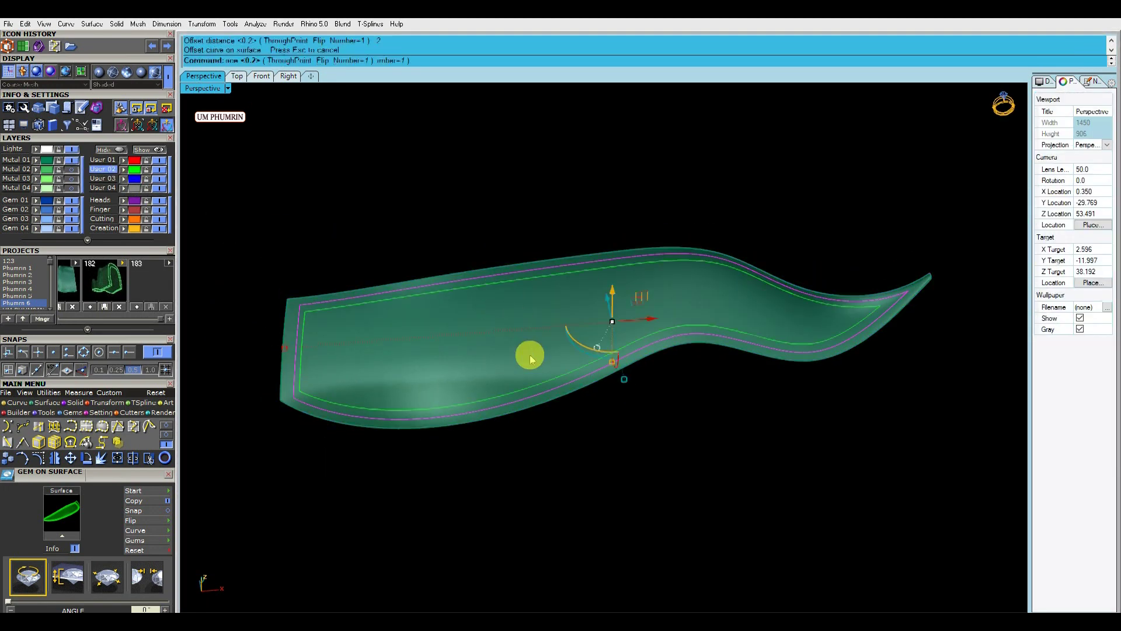
key("Return")
left_click(518, 331)
Split the fin surface with the outline curves and delete the unwanted strip.
type("Ss")
key("Return")
Offset the inner surface piece to form the recessed panel.
key("Return")
scroll(526, 272, "up", 3)
left_click(526, 270)
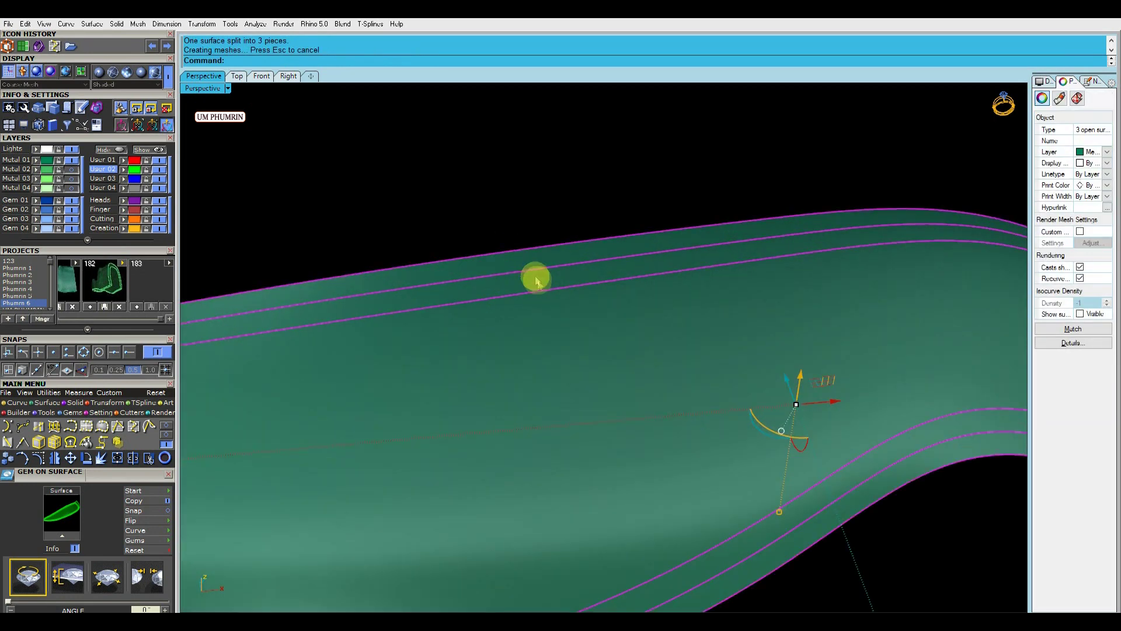
key("Delete")
scroll(555, 277, "down", 3)
left_click(580, 335)
type("O3")
key("Return")
mouse_move(580, 336)
right_mouse_down()
mouse_move(569, 270)
mouse_move(505, 392)
right_mouse_up()
key("Return")
type("DupBorder")
Duplicate the panel border, Sweep2 a rim between the edges and join the shell.
key("Return")
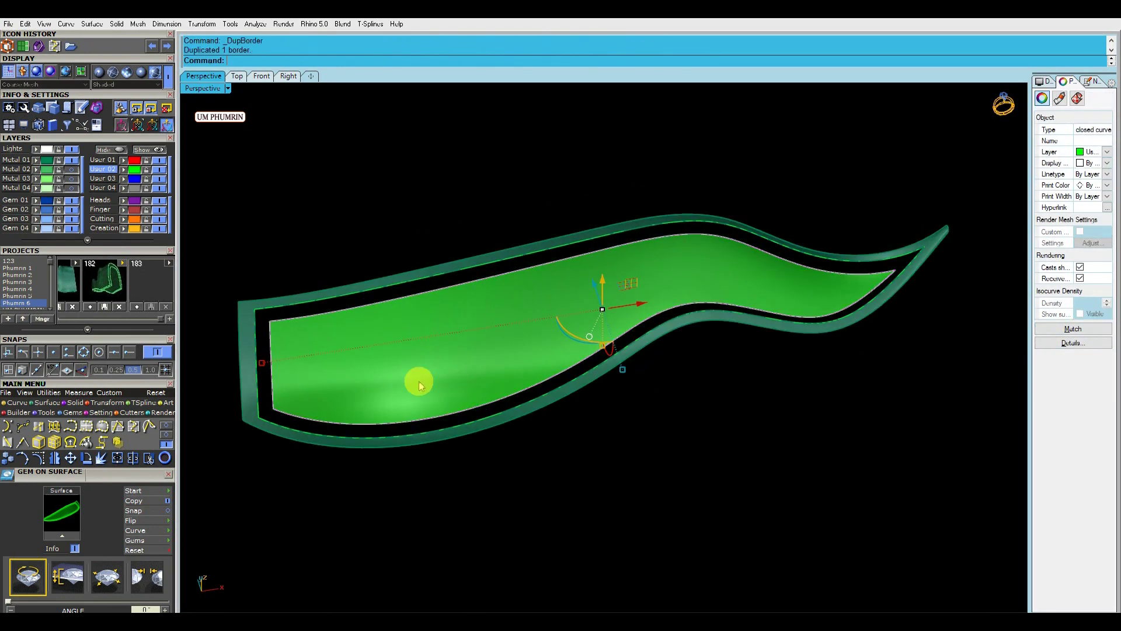
type("l")
key("Return")
scroll(272, 322, "up", 3)
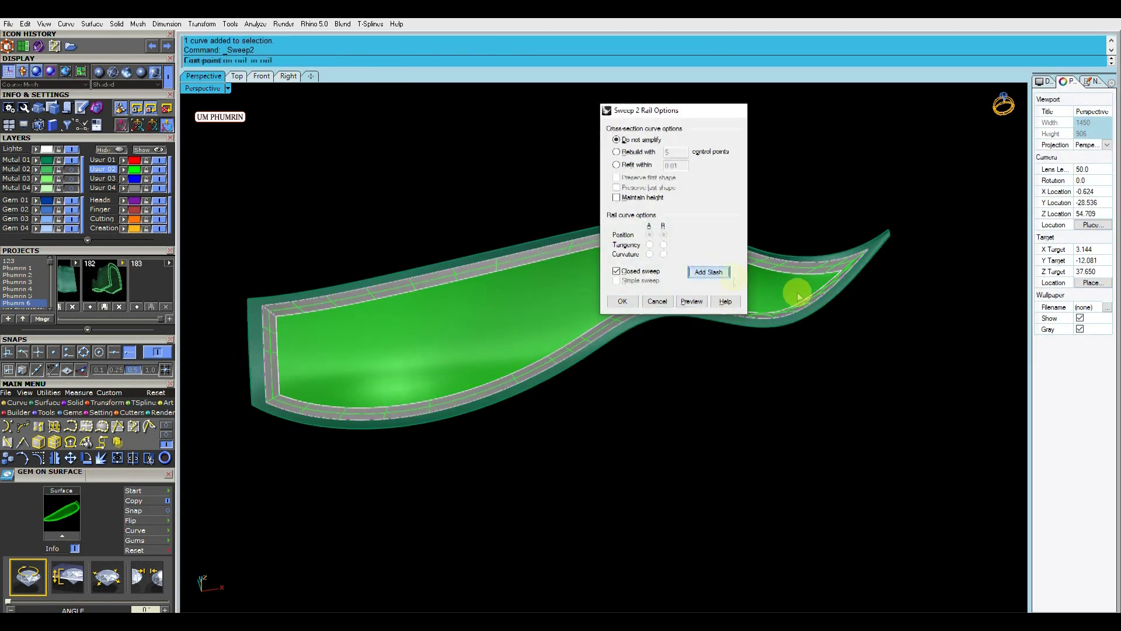
scroll(799, 297, "up", 3)
left_click(720, 321)
left_click(723, 286)
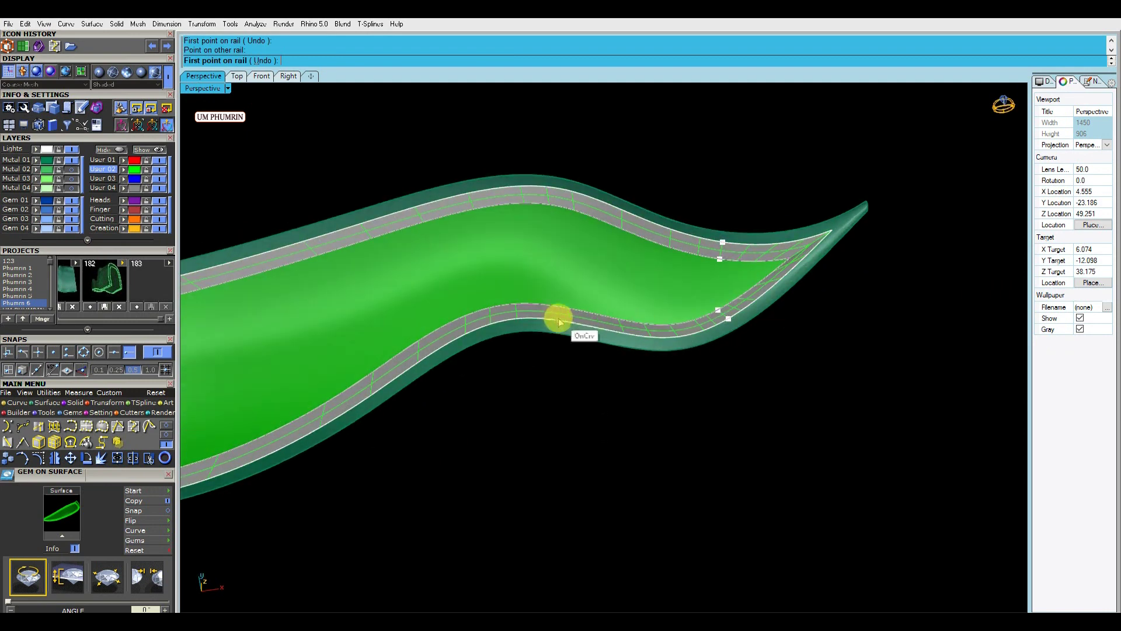
left_click(538, 198)
key("Return")
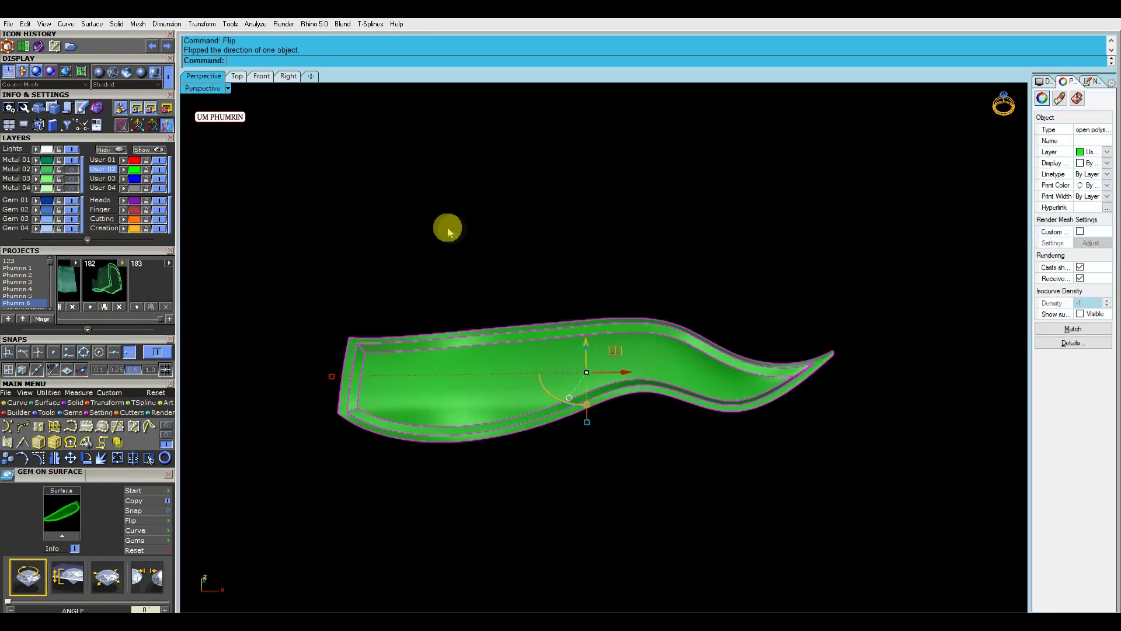
Pick the fin surface for gem placement, then end that first placement run.
left_click(545, 388)
scroll(450, 363, "up", 5)
scroll(460, 339, "up", 3)
scroll(596, 333, "down", 3)
scroll(546, 325, "down", 2)
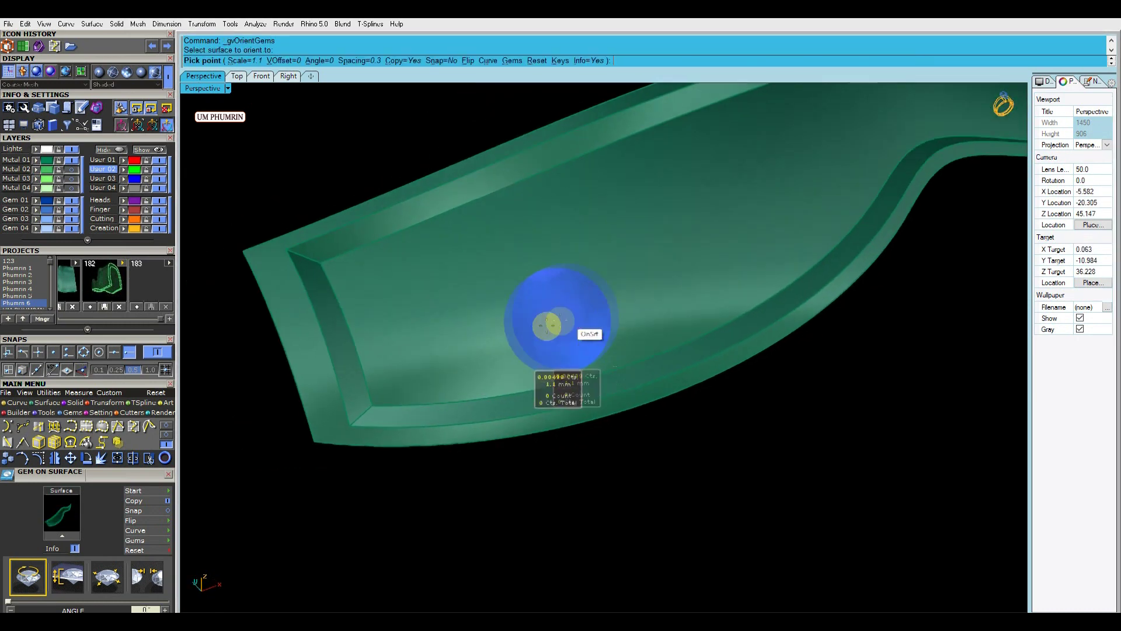
scroll(443, 333, "down", 3)
scroll(450, 343, "up", 3)
scroll(506, 319, "up", 3)
key("Escape")
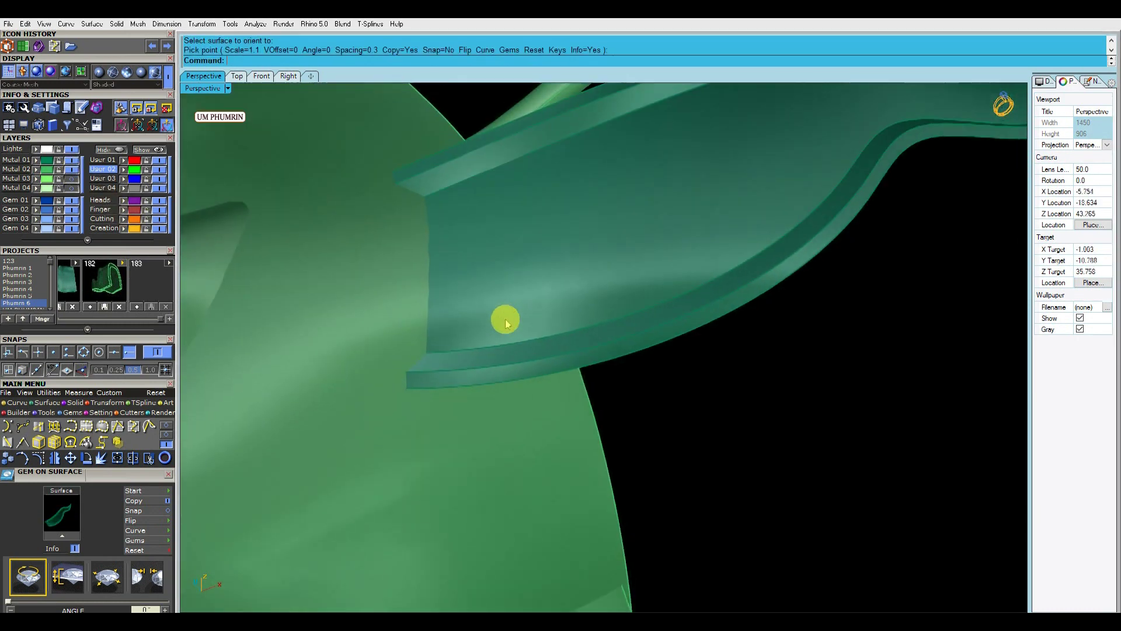
type("gv")
Place the first round gems in the curved strip's recessed channel.
key("Return")
left_click(270, 230)
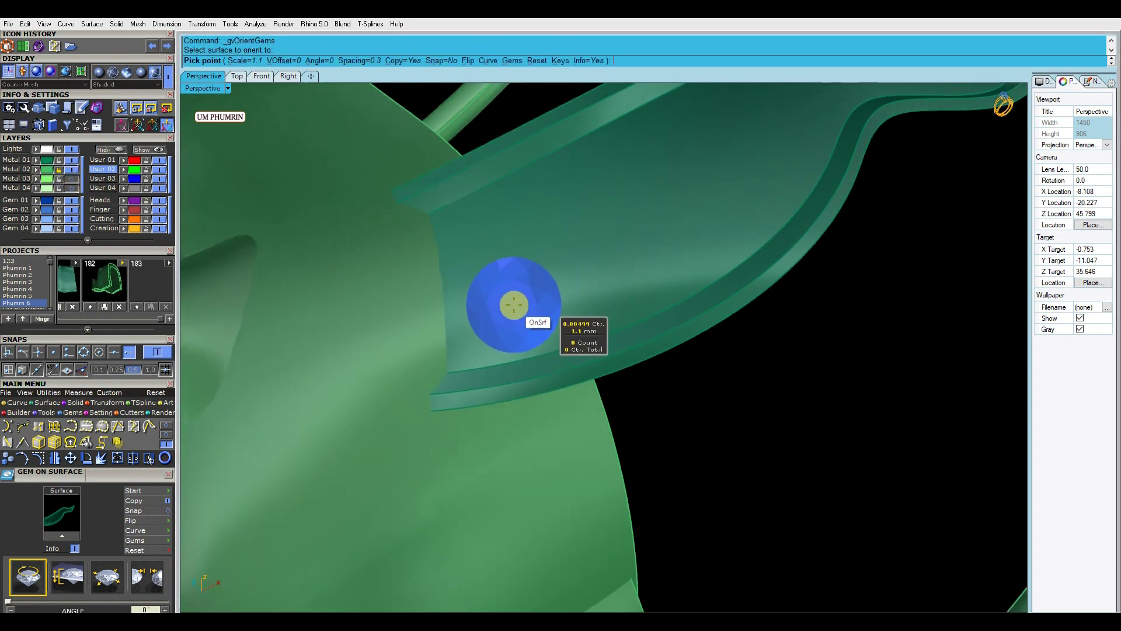
left_click(519, 217)
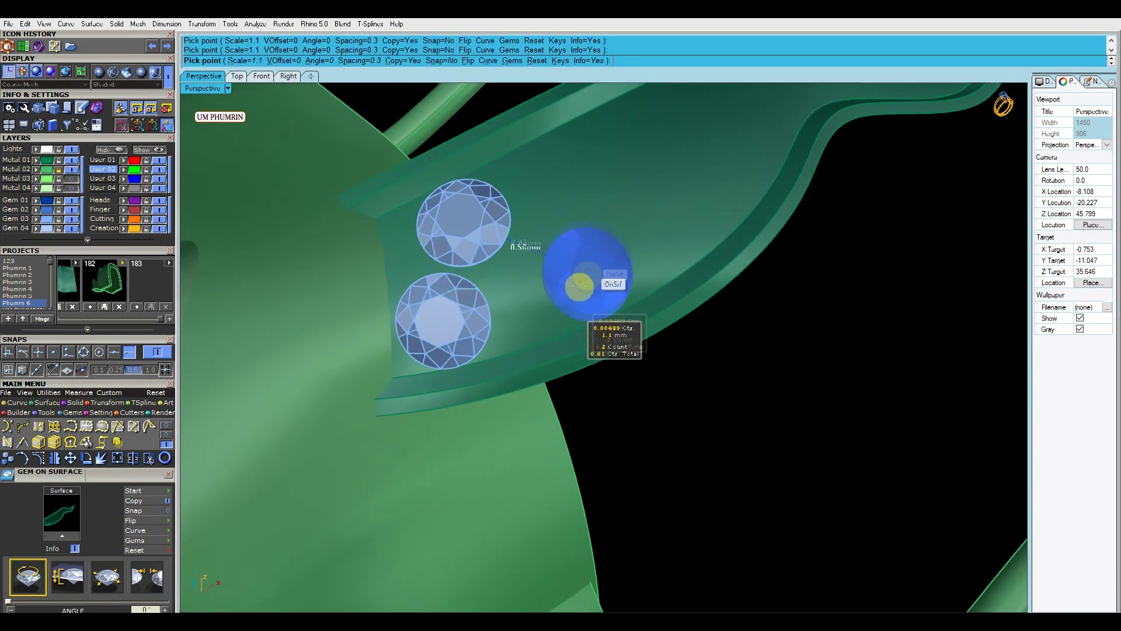
left_click(543, 292)
scroll(549, 208, "up", 2)
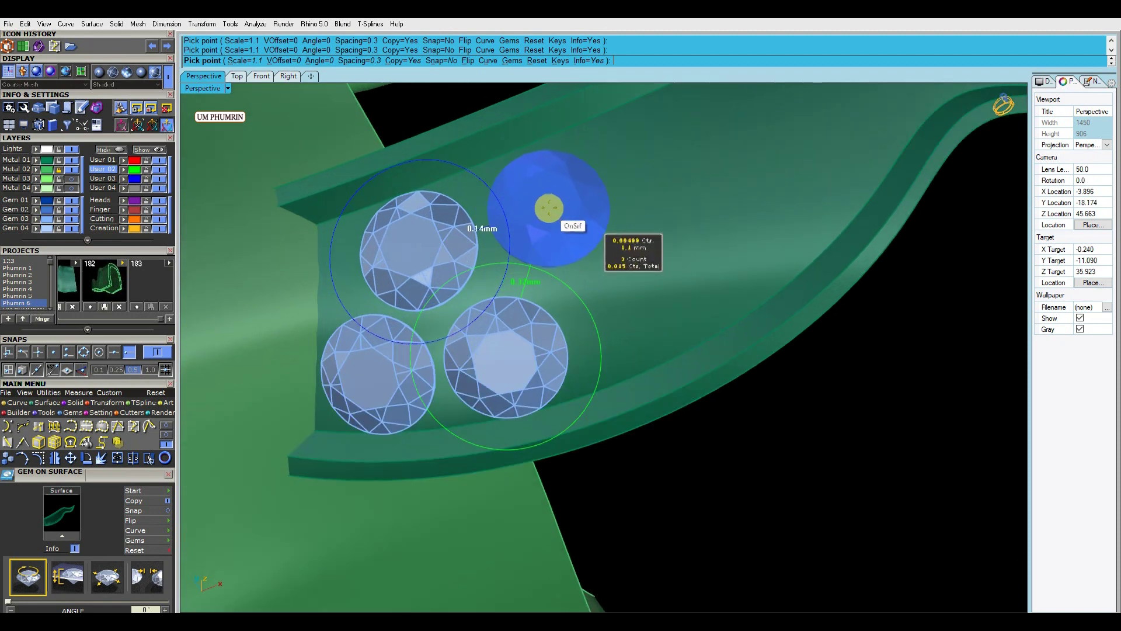
left_click(549, 204)
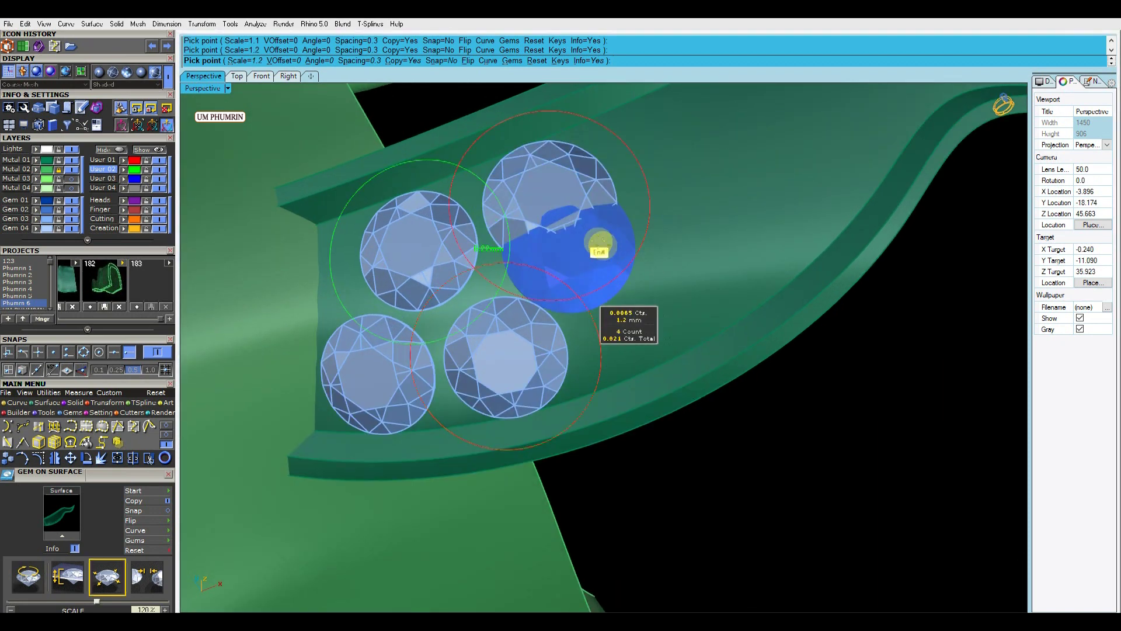
key("Return")
Extend the upper and lower staggered rows with four more gems.
type("gs")
key("Return")
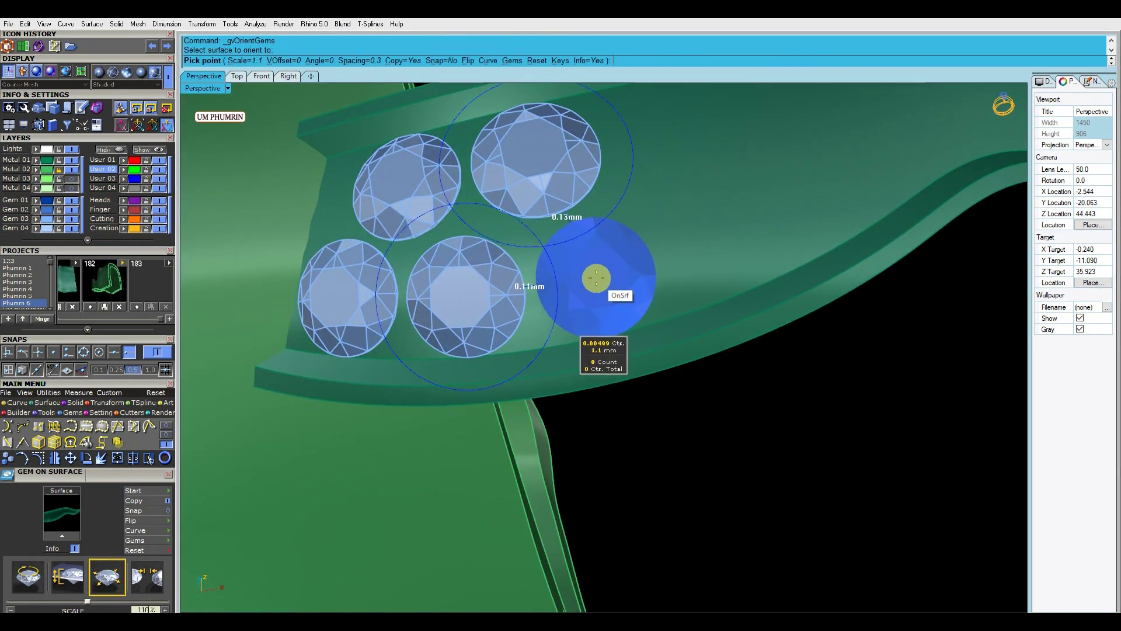
left_click(596, 278)
scroll(600, 275, "down", 2)
scroll(555, 257, "up", 2)
left_click(570, 263)
scroll(599, 316, "up", 1)
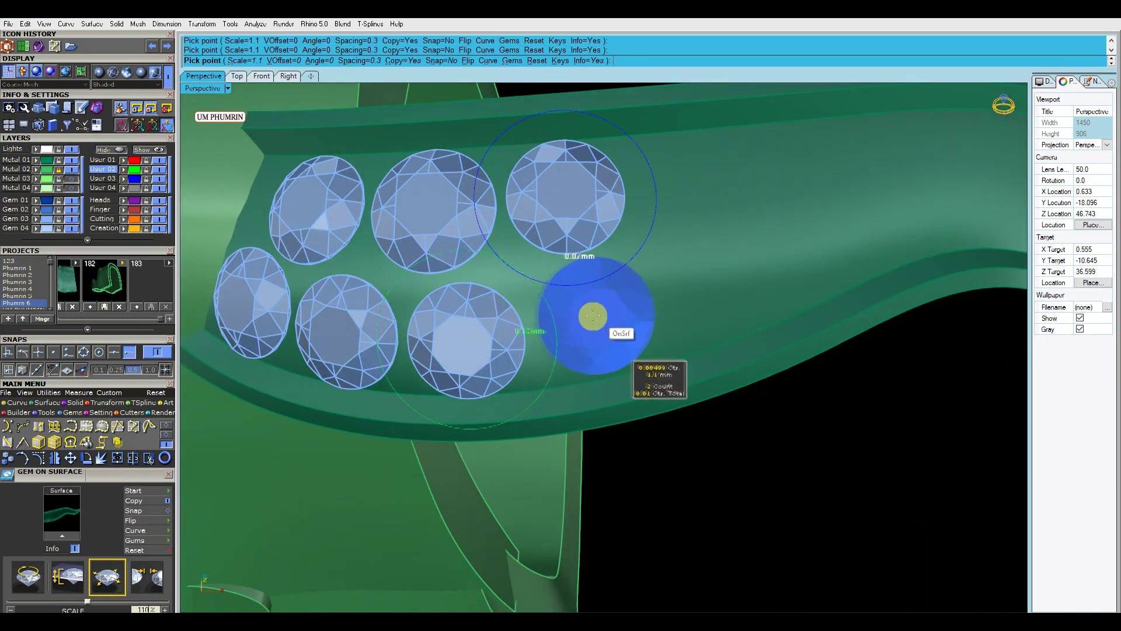
left_click(594, 319)
scroll(594, 319, "down", 2)
scroll(590, 289, "up", 2)
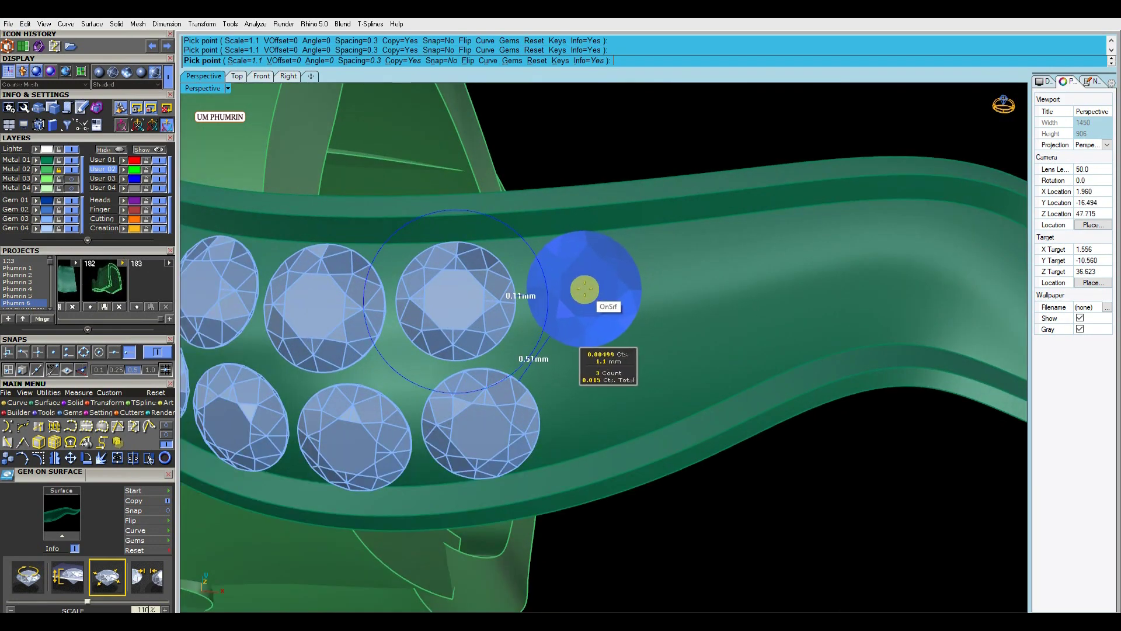
left_click(584, 289)
scroll(584, 289, "down", 1)
scroll(588, 338, "up", 1)
scroll(602, 337, "down", 3)
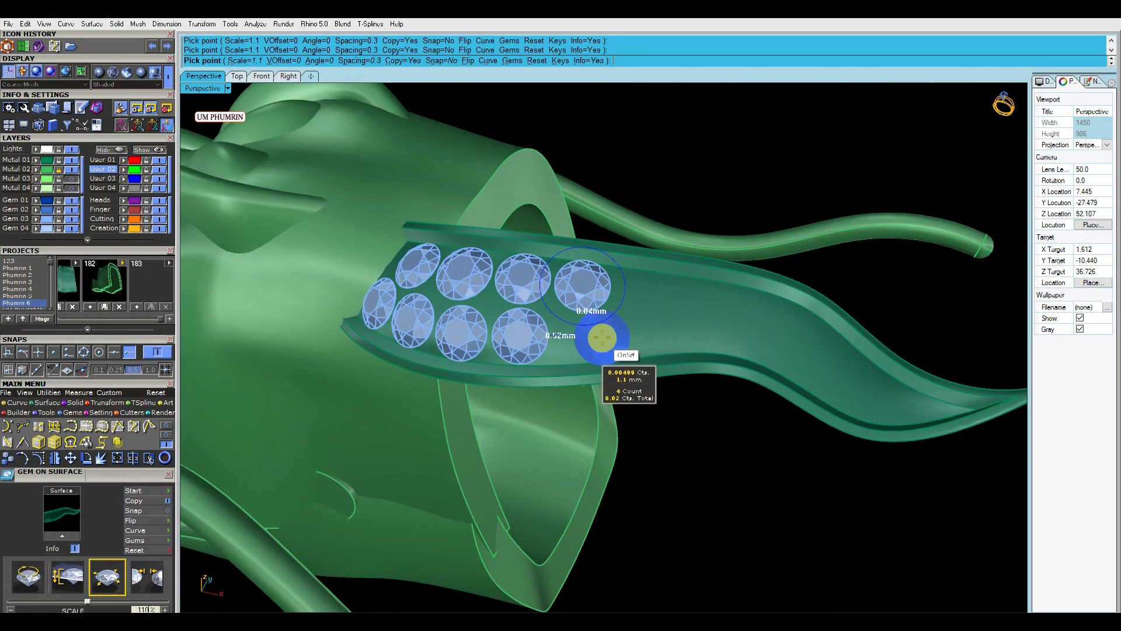
Undo a misplaced gem beside the upper row and place a larger gem beyond the rows.
key("Return")
scroll(584, 286, "up", 2)
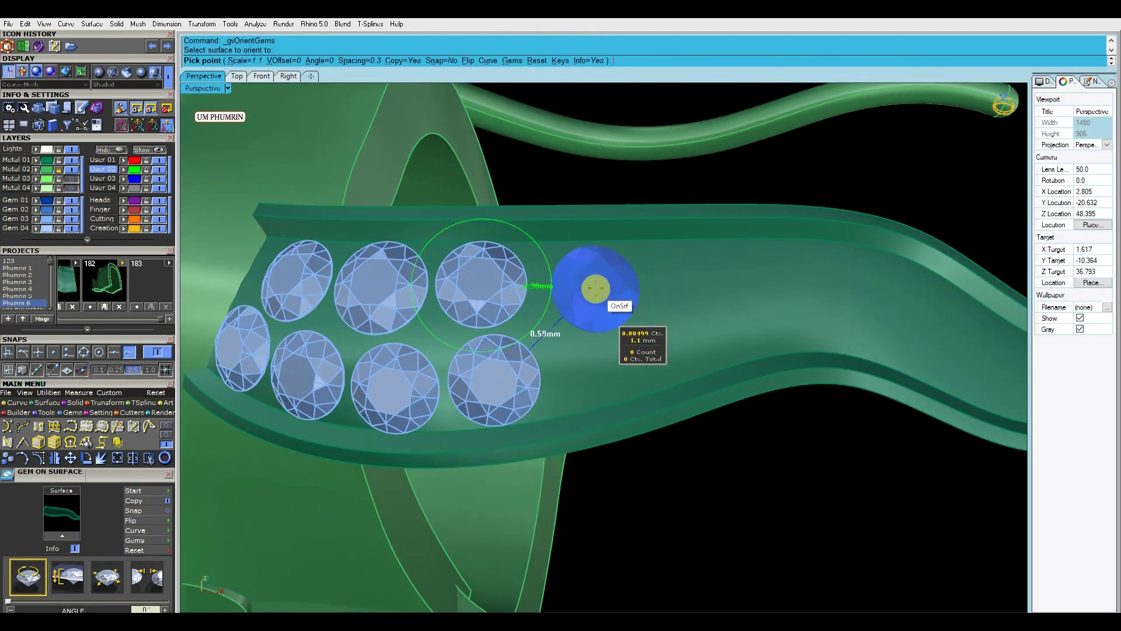
scroll(602, 290, "up", 1)
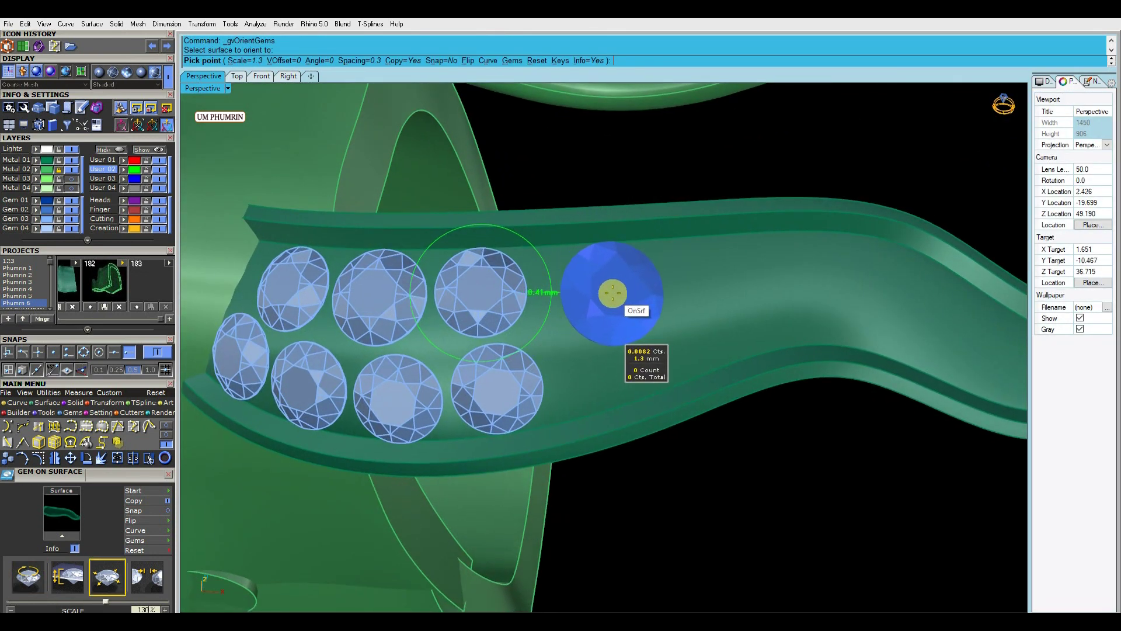
left_click(580, 287)
right_click_drag(581, 288, 561, 341)
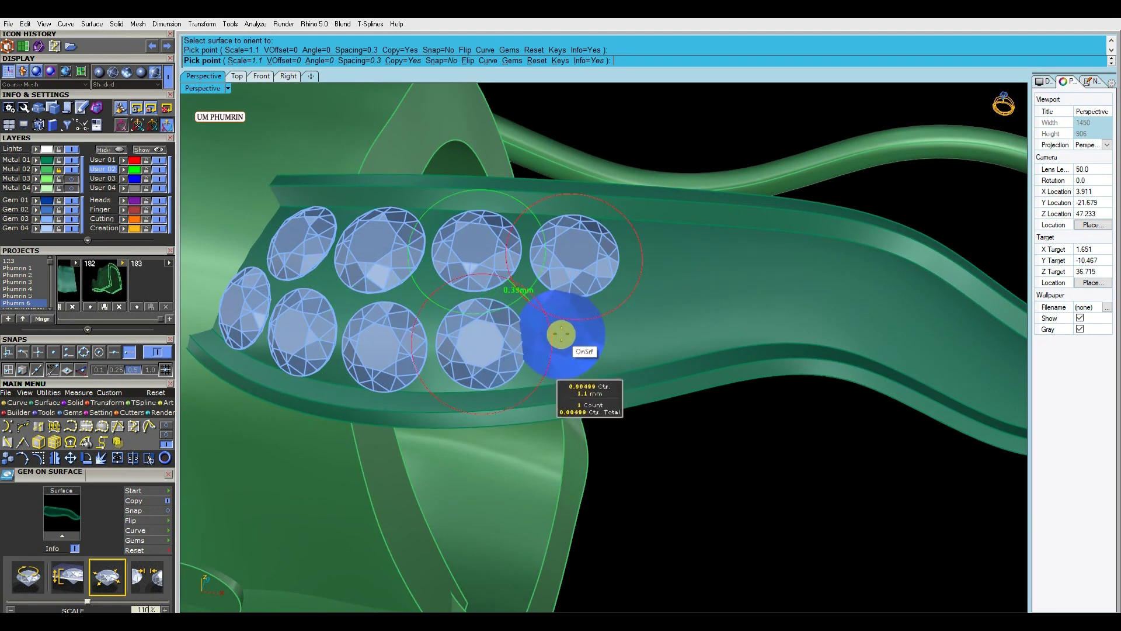
scroll(561, 334, "up", 2)
key("ctrl+z")
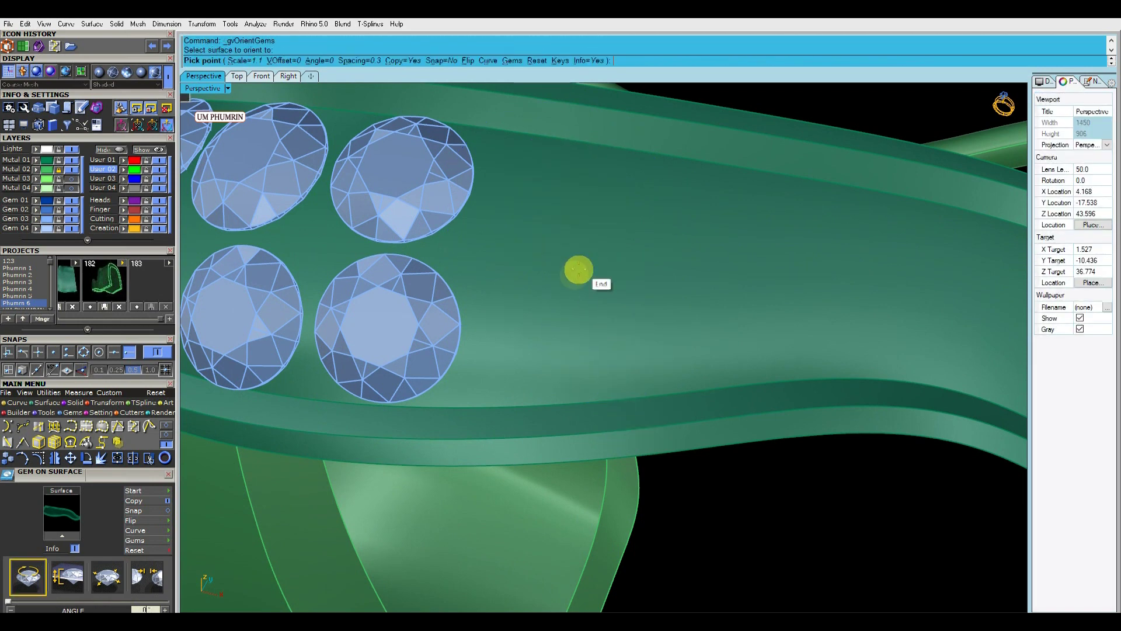
right_click_drag(577, 270, 549, 296)
key("Return")
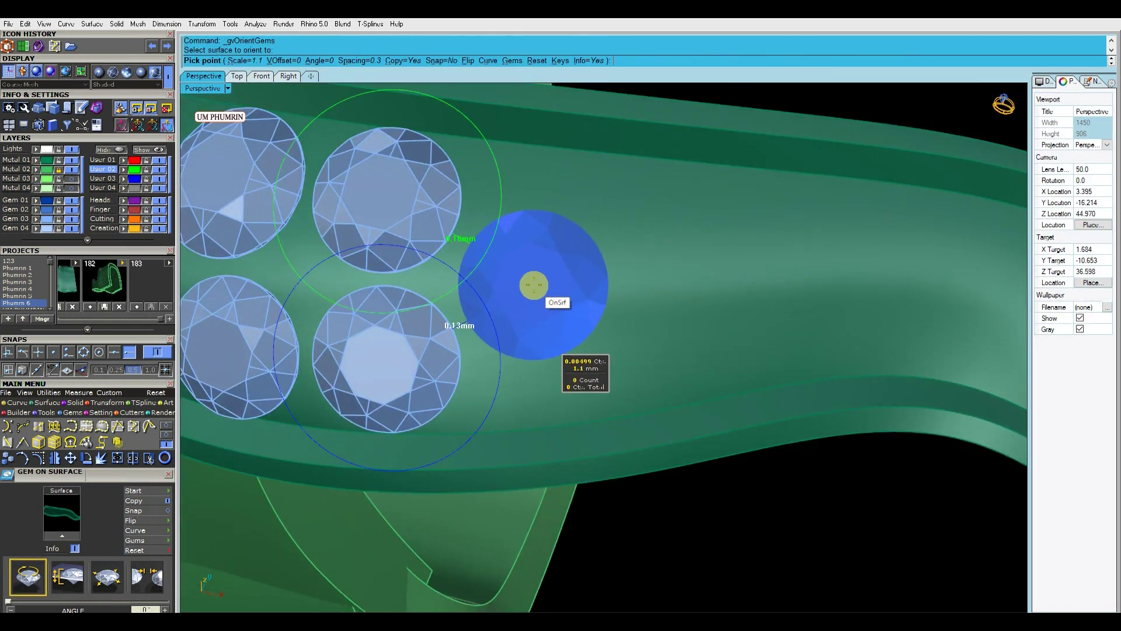
left_click(570, 292)
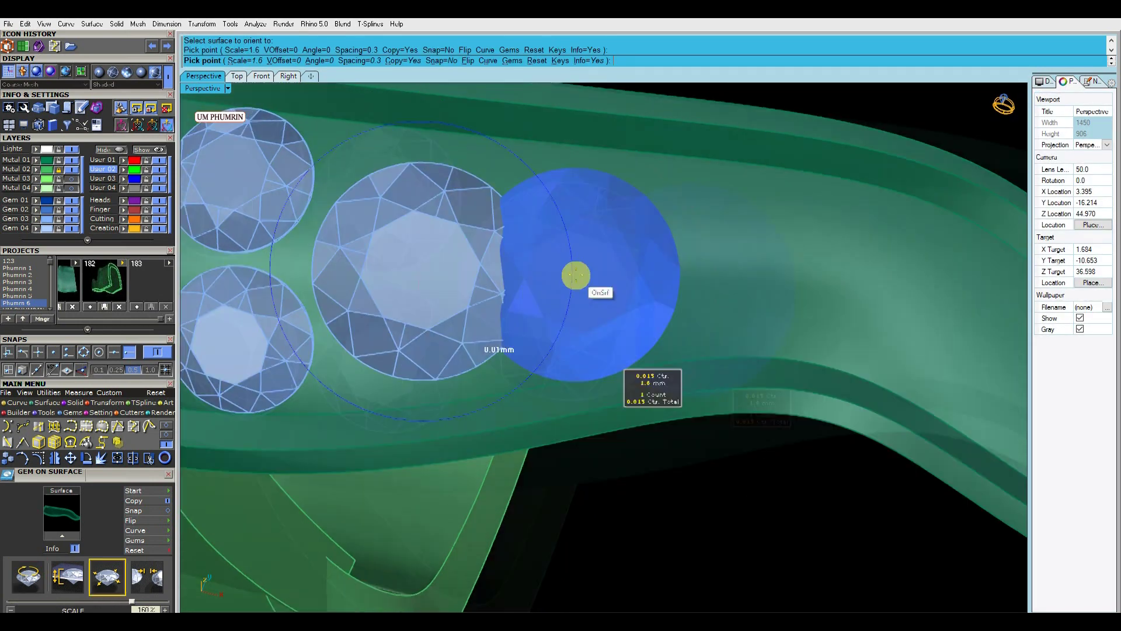
Place another gem on the narrowing strip and set the vertical offset to 0.5.
right_click_drag(570, 292, 580, 265, "shift")
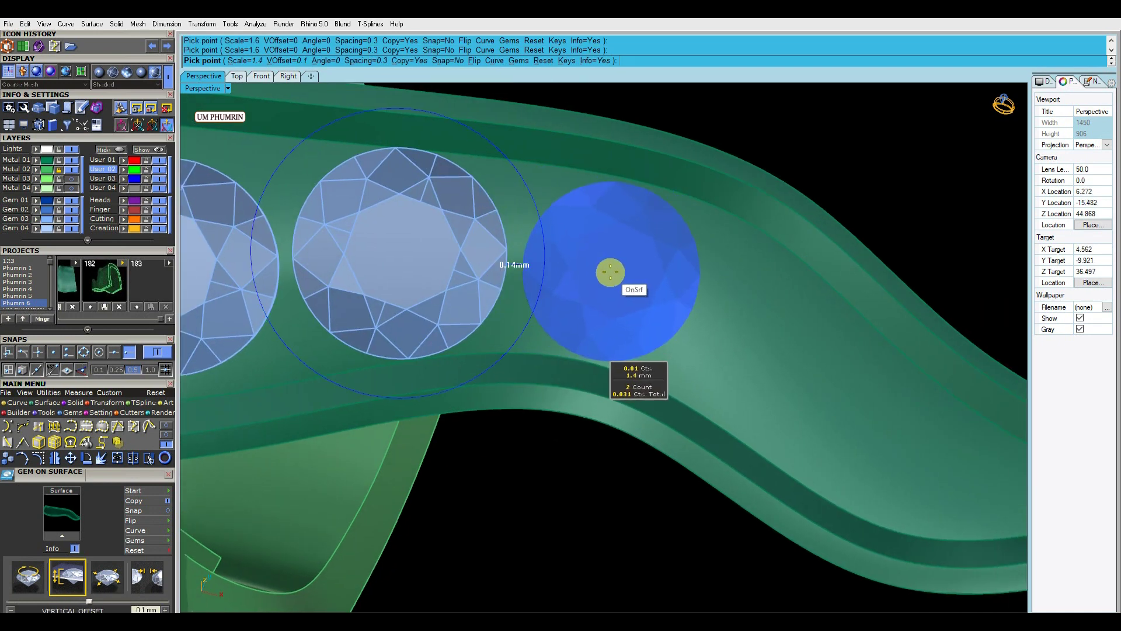
left_click(610, 272)
scroll(620, 295, "down", 2)
right_click_drag(621, 296, 647, 247)
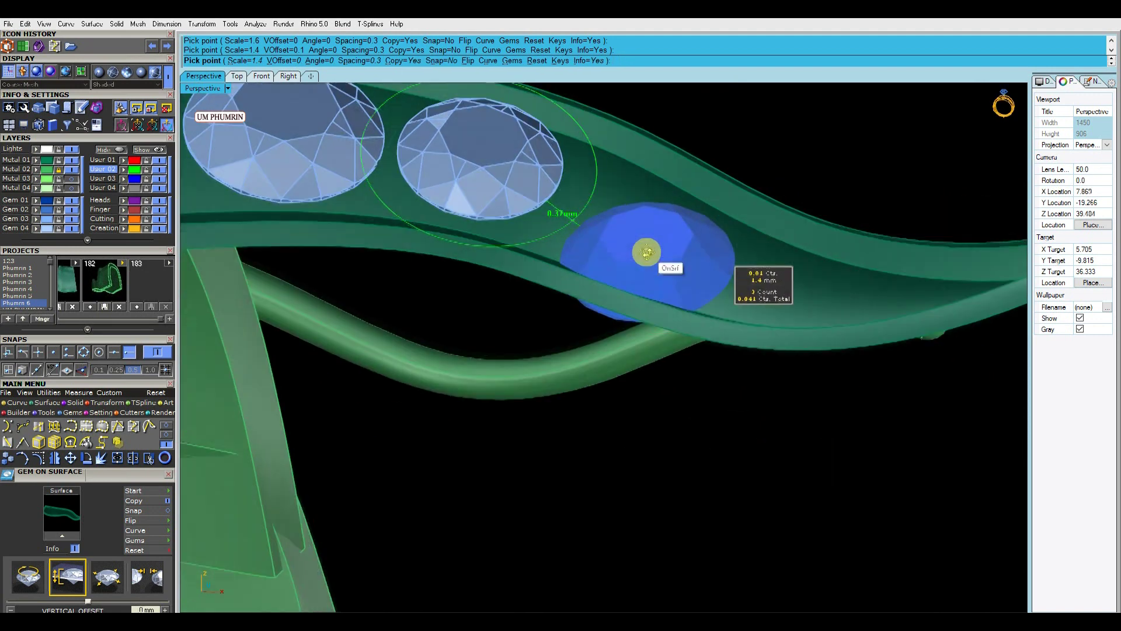
left_click(295, 61)
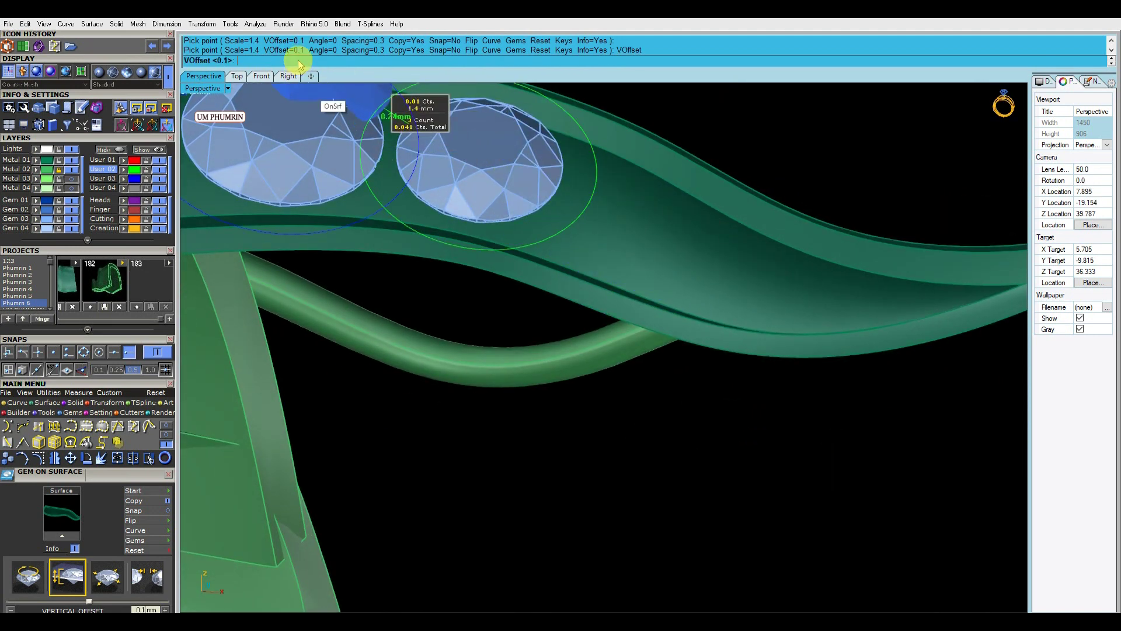
type("5")
key("Return")
Place two more gems toward the tip and check their seating from the side.
mouse_move(639, 258)
right_mouse_down()
mouse_move(664, 325)
mouse_move(601, 293)
right_mouse_up()
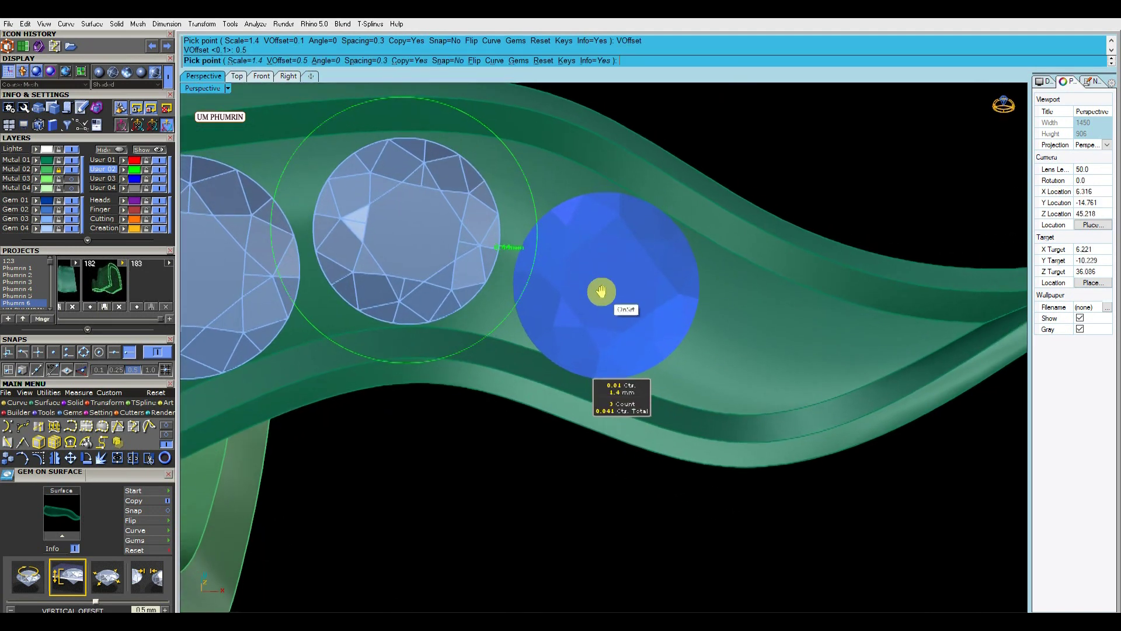
scroll(598, 287, "down", 1, "ctrl")
left_click(576, 277)
scroll(656, 328, "down", 1, "ctrl")
left_click(659, 331)
key("Return")
scroll(659, 292, "down", 5)
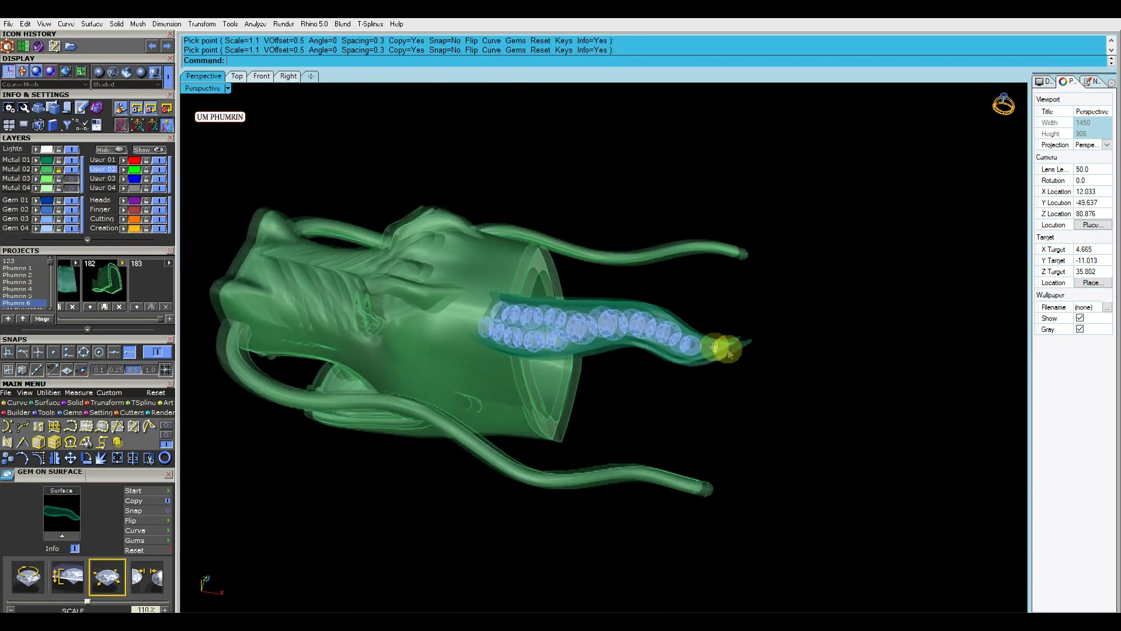
left_click_drag(378, 173, 734, 250)
right_click_drag(733, 250, 675, 288)
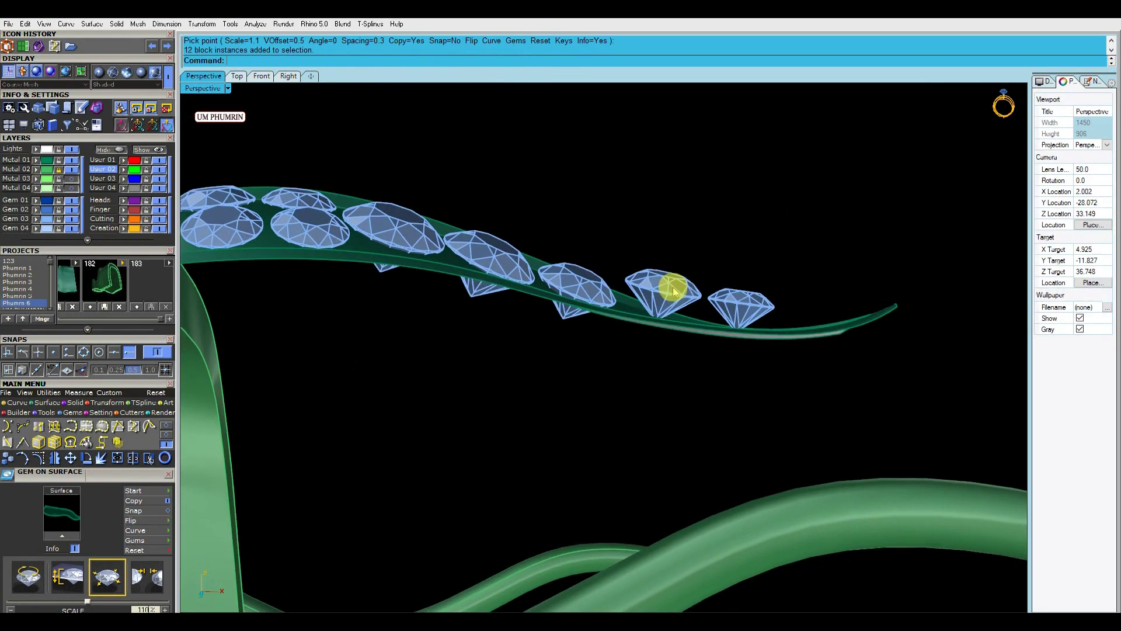
left_click(653, 317)
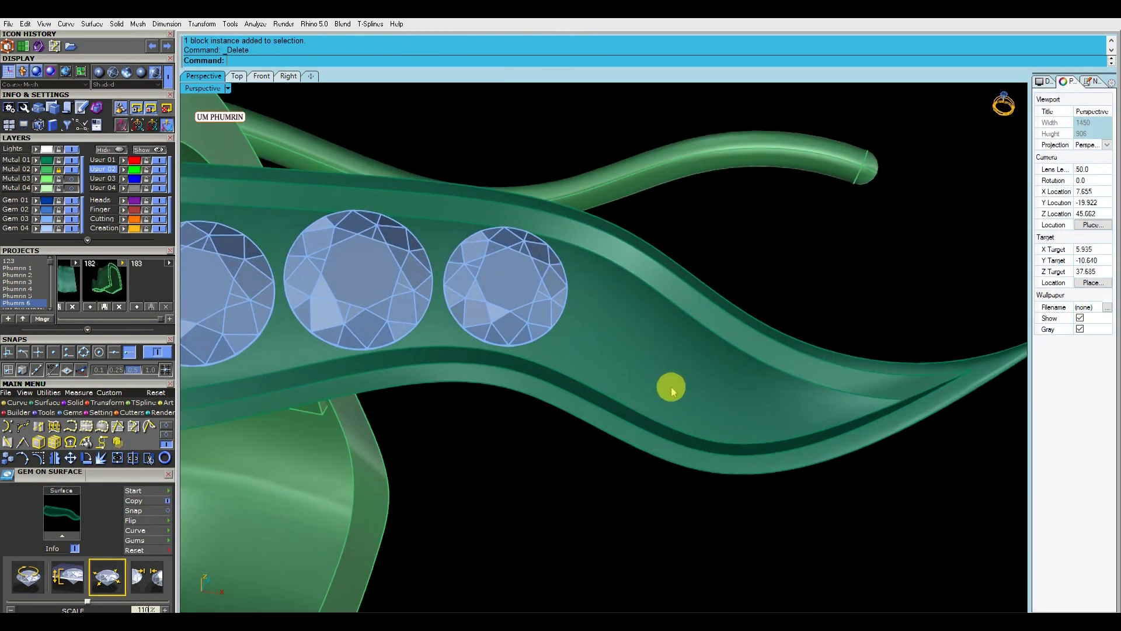
Rerun gem placement with vertical offset .05 and seat a final gem near the tip.
right_click(670, 386)
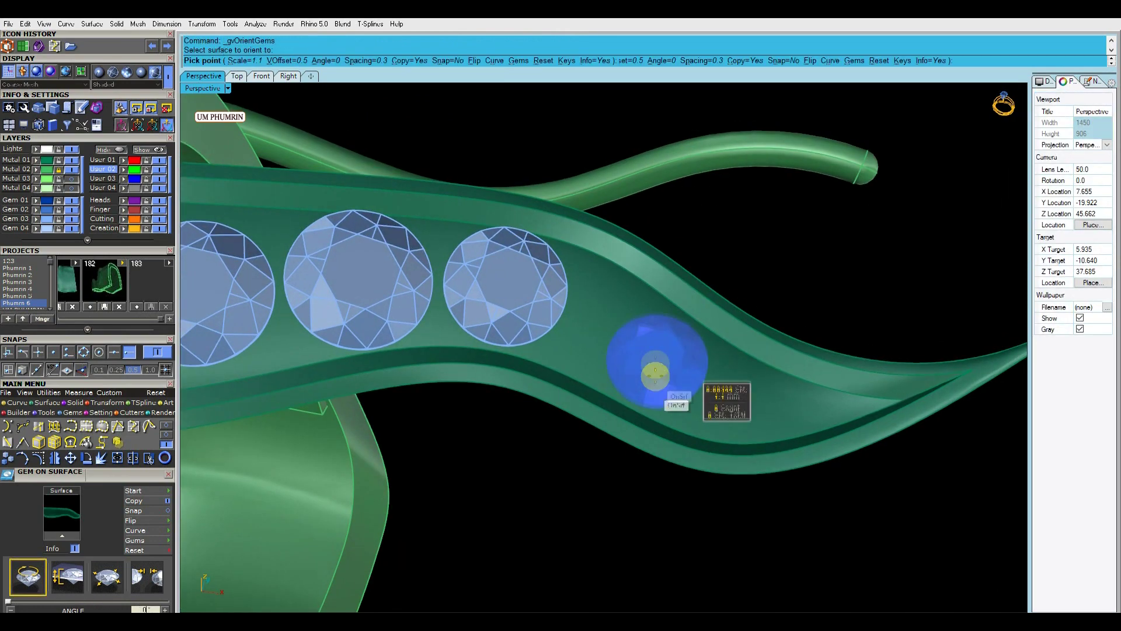
left_click(286, 60)
type(".05")
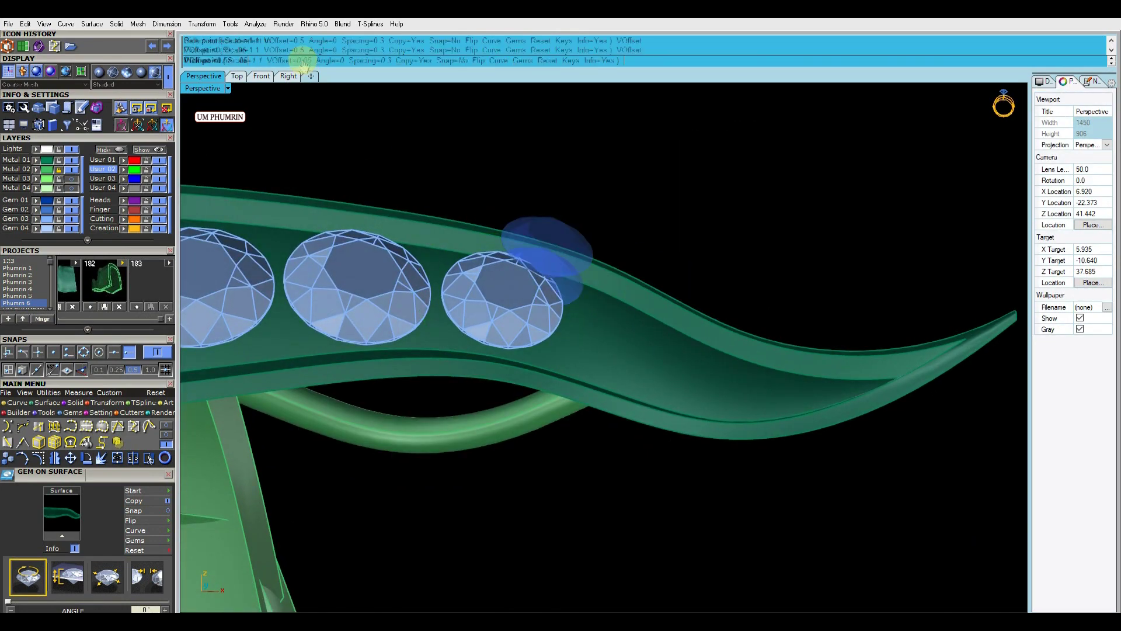
key("Return")
scroll(622, 363, "up", 3)
scroll(622, 363, "up", 2)
scroll(554, 333, "up", 2, "ctrl")
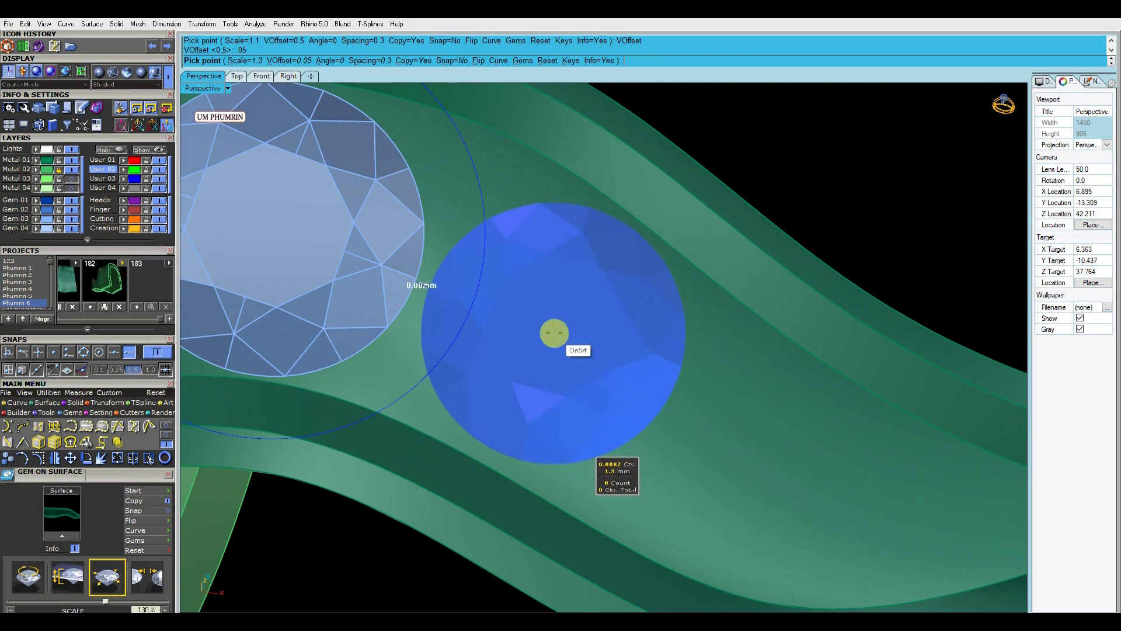
scroll(525, 318, "down", 2)
scroll(628, 388, "up", 1)
scroll(628, 388, "down", 1, "ctrl")
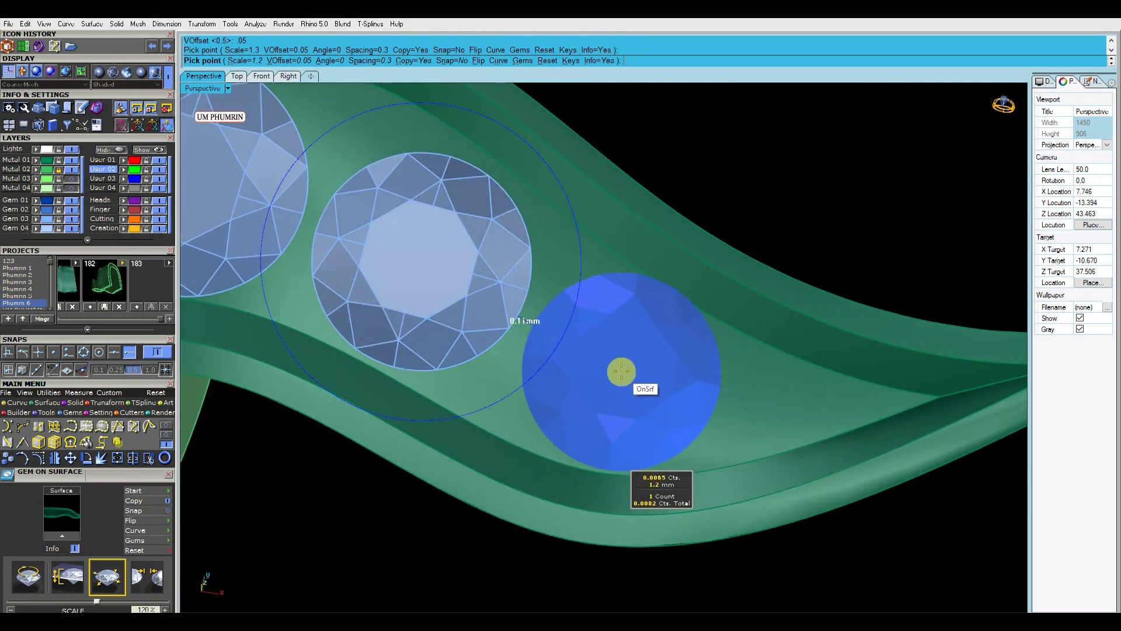
left_click(628, 387)
key("Return")
Window-select all the strip's gems and group them.
scroll(641, 290, "down", 5)
right_click_drag(640, 290, 663, 426)
left_click_drag(662, 488, 464, 363)
type("g")
key("Return")
left_click(69, 190)
Rotate a copy of the entire dragon design about the origin in Top view, then view it in Perspective.
left_click_drag(326, 143, 801, 483)
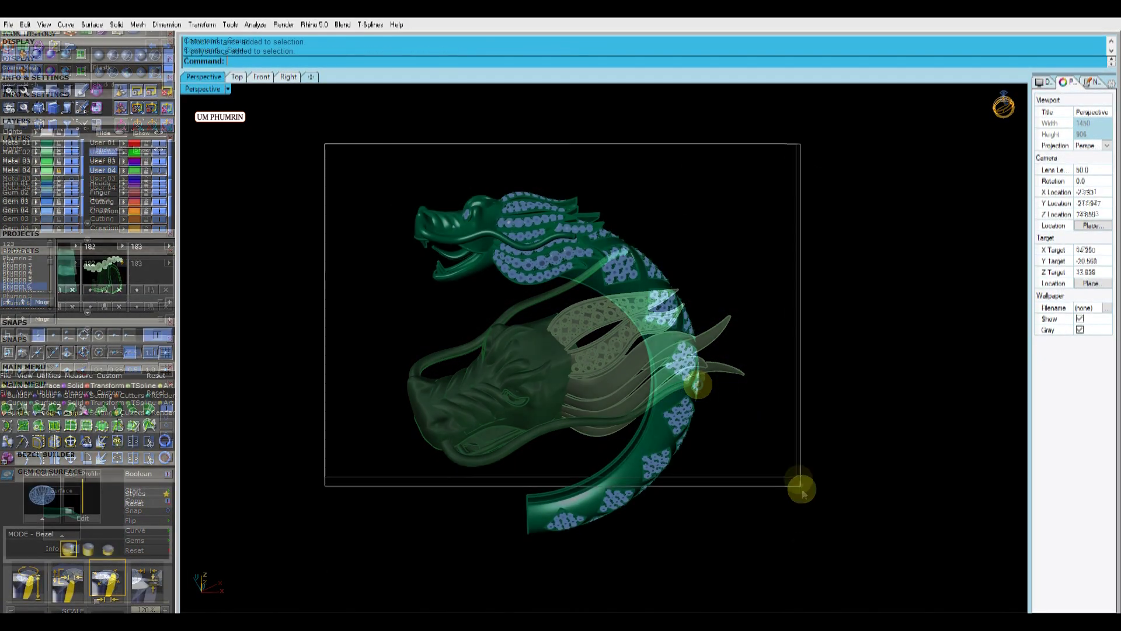
left_click(236, 77)
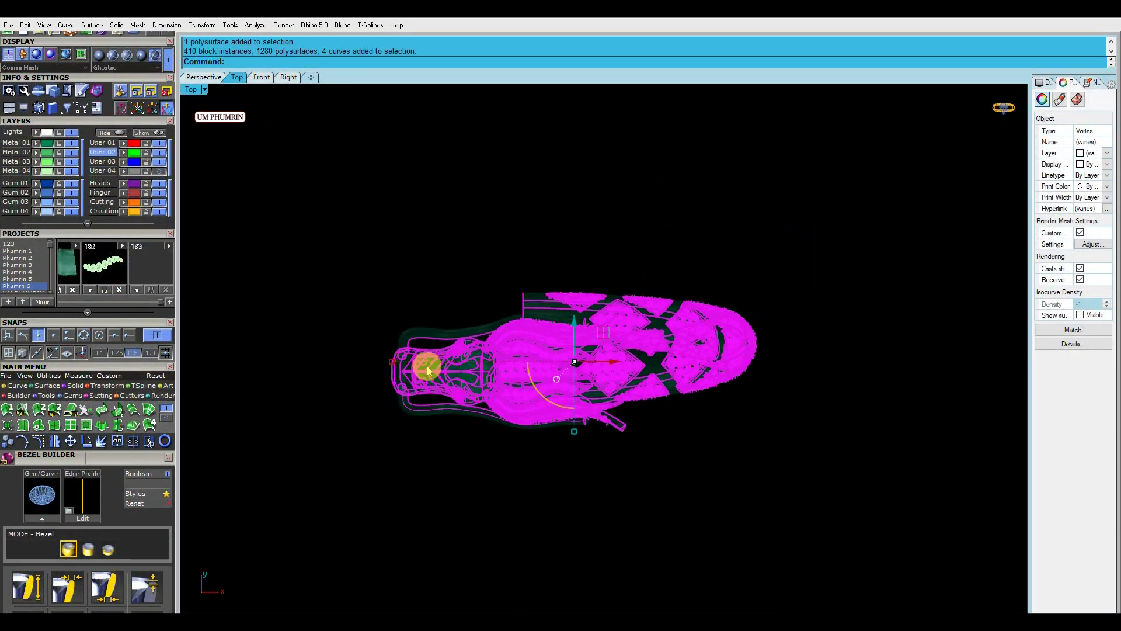
type("r")
key("Return")
type("0")
key("Return")
left_click(273, 317)
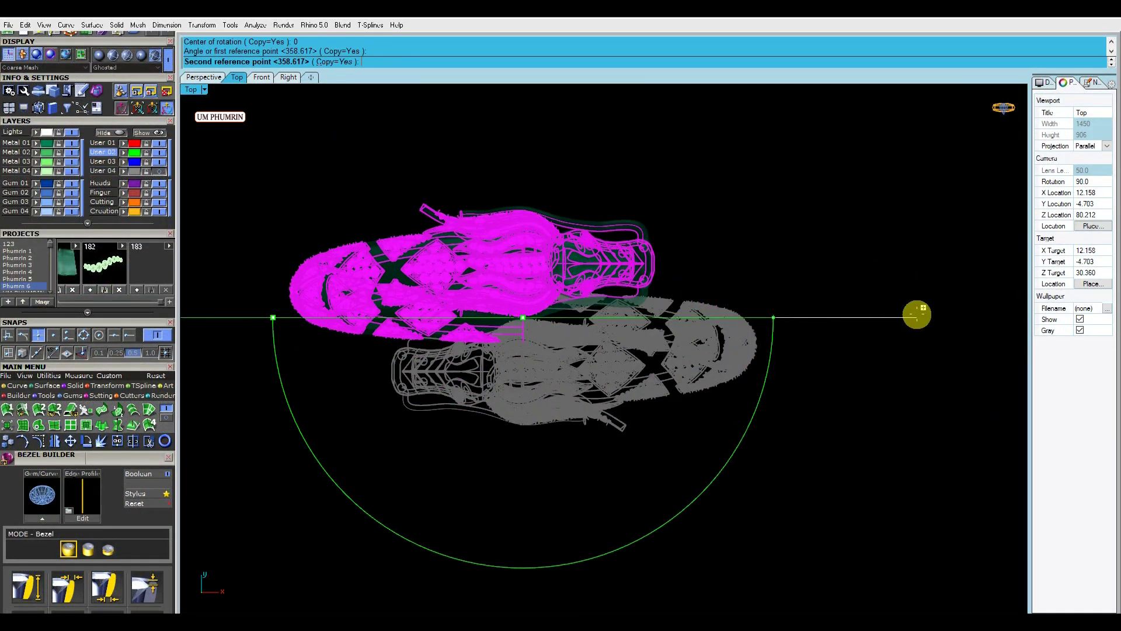
left_click(884, 317)
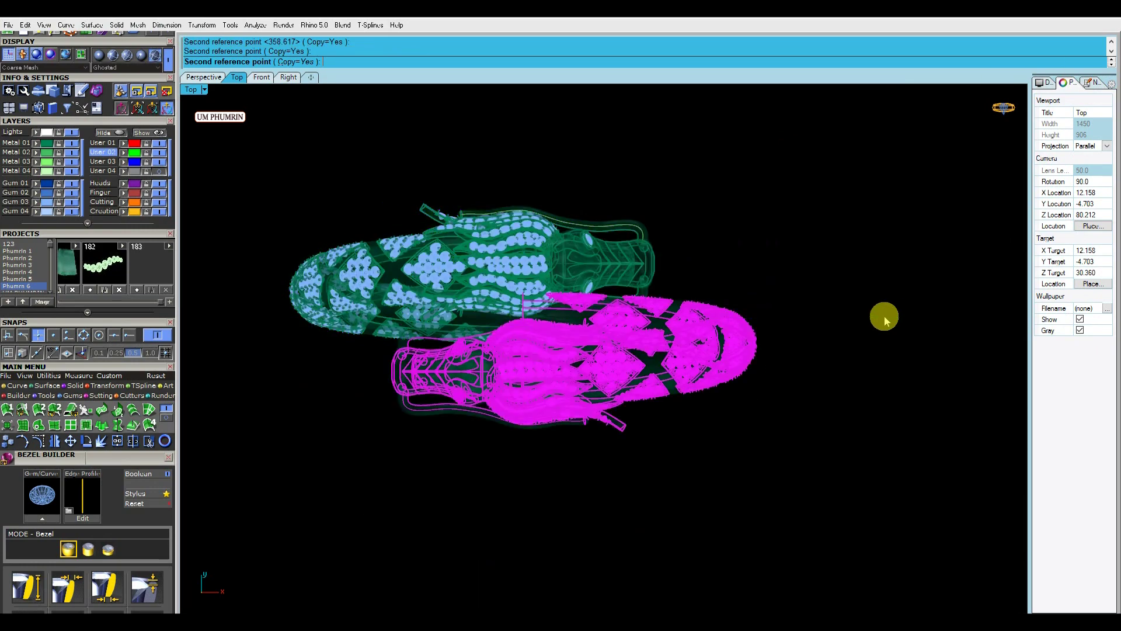
key("Return")
left_click(205, 78)
mouse_move(561, 212)
right_mouse_down()
mouse_move(834, 219)
mouse_move(763, 233)
right_mouse_up()
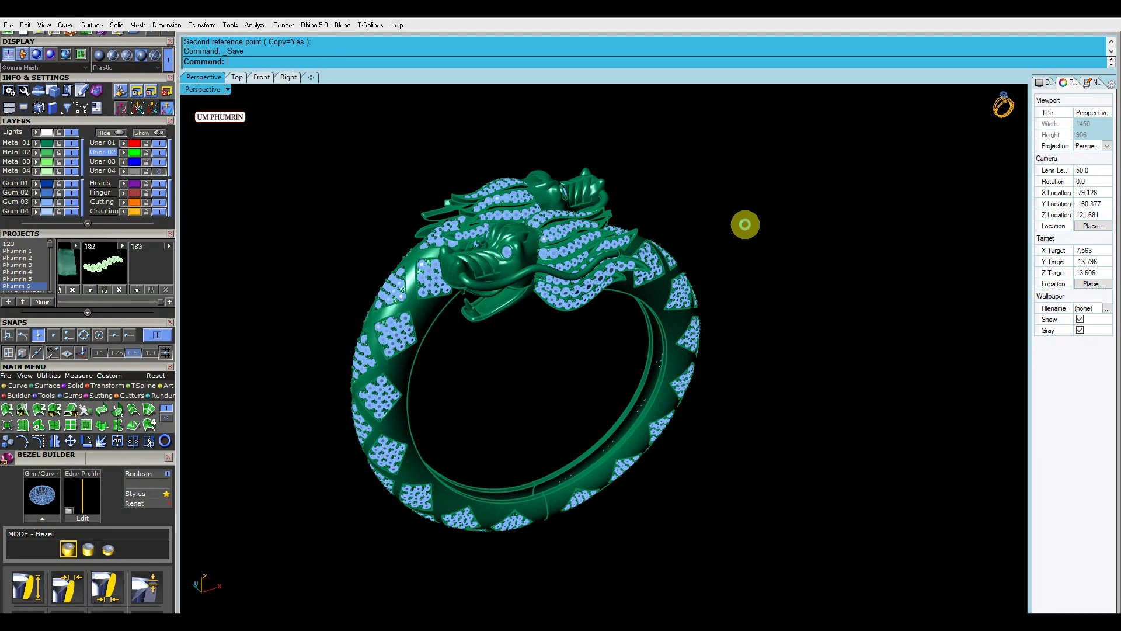
Switch the viewport to Working Shade and orbit in close to the dragon's open mouth.
left_click(196, 89)
left_click(268, 389)
mouse_move(466, 388)
right_mouse_down()
mouse_move(695, 307)
mouse_move(704, 318)
mouse_move(666, 330)
right_mouse_up()
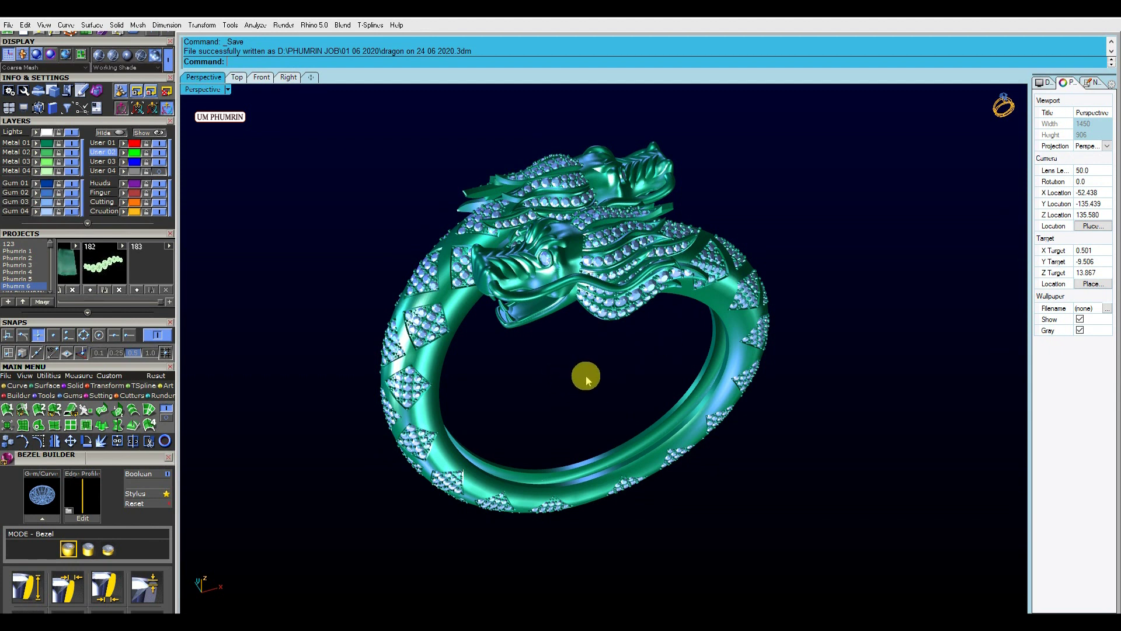
mouse_move(585, 374)
right_mouse_down()
mouse_move(651, 338)
mouse_move(751, 313)
mouse_move(657, 306)
mouse_move(535, 334)
mouse_move(628, 398)
mouse_move(616, 372)
mouse_move(609, 381)
right_mouse_up()
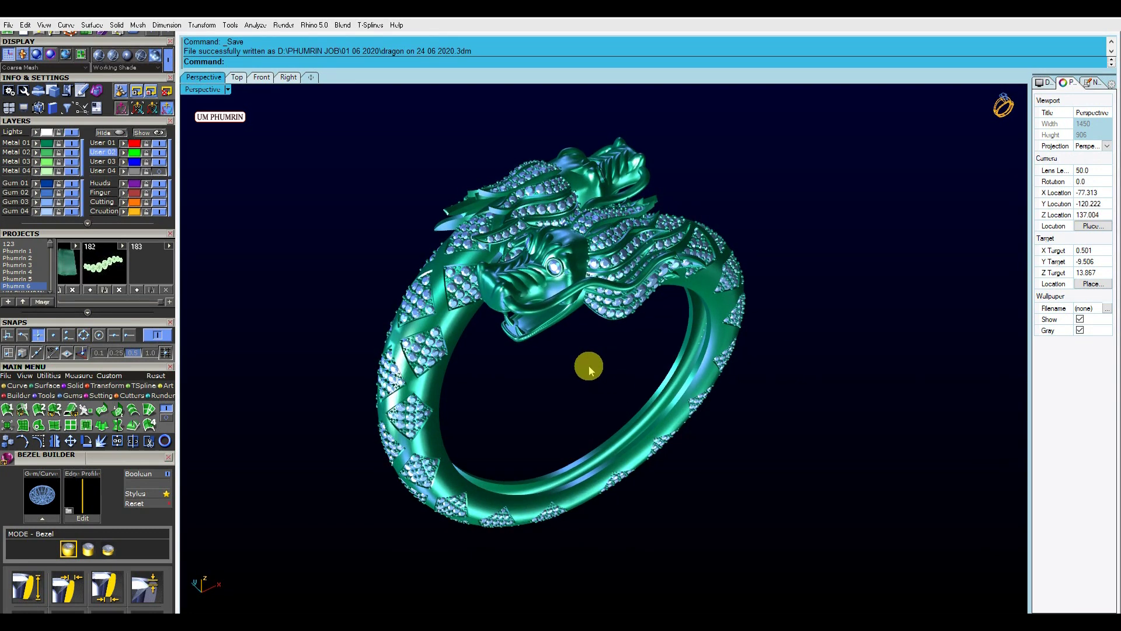
mouse_move(744, 388)
right_mouse_down()
mouse_move(713, 317)
mouse_move(745, 338)
mouse_move(698, 396)
mouse_move(534, 388)
right_mouse_up()
Select and inspect the three orange lower front teeth between the tusks.
scroll(533, 388, "up", 3)
left_click(559, 465)
mouse_move(559, 466)
right_mouse_down()
mouse_move(601, 408)
mouse_move(571, 393)
mouse_move(534, 431)
right_mouse_up()
left_click(521, 446)
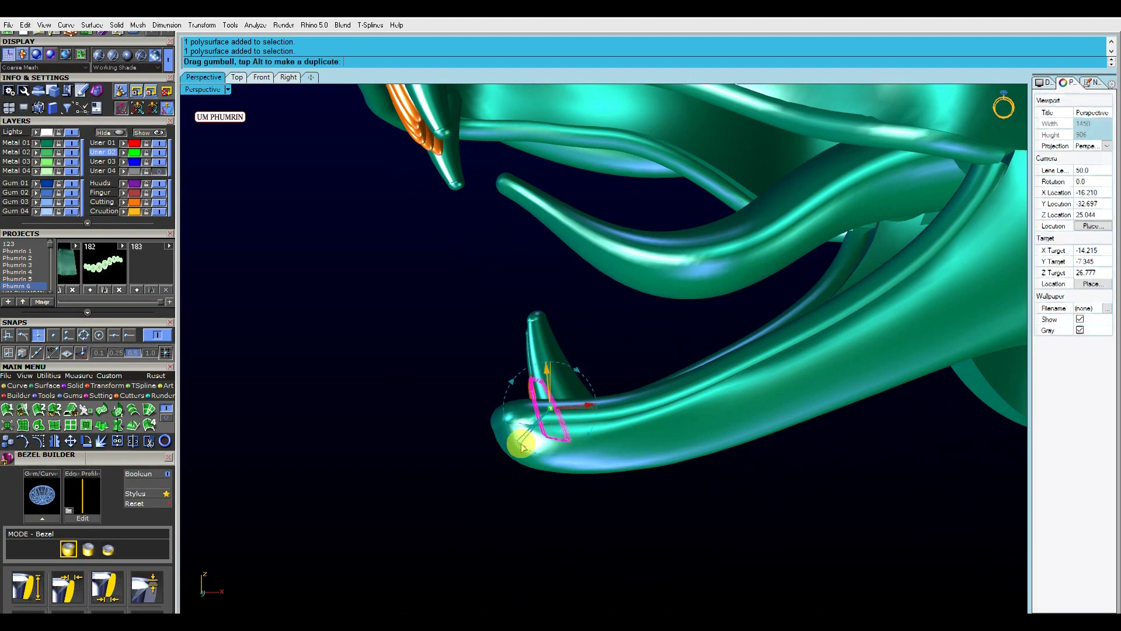
left_click(573, 378)
scroll(501, 345, "down", 5)
scroll(593, 418, "up", 5)
left_click(556, 380)
mouse_move(555, 379)
right_mouse_down()
mouse_move(641, 398)
mouse_move(631, 353)
mouse_move(568, 432)
right_mouse_up()
left_click(569, 432, "shift")
scroll(568, 432, "up", 2)
left_click(535, 436, "shift")
scroll(635, 379, "up", 2)
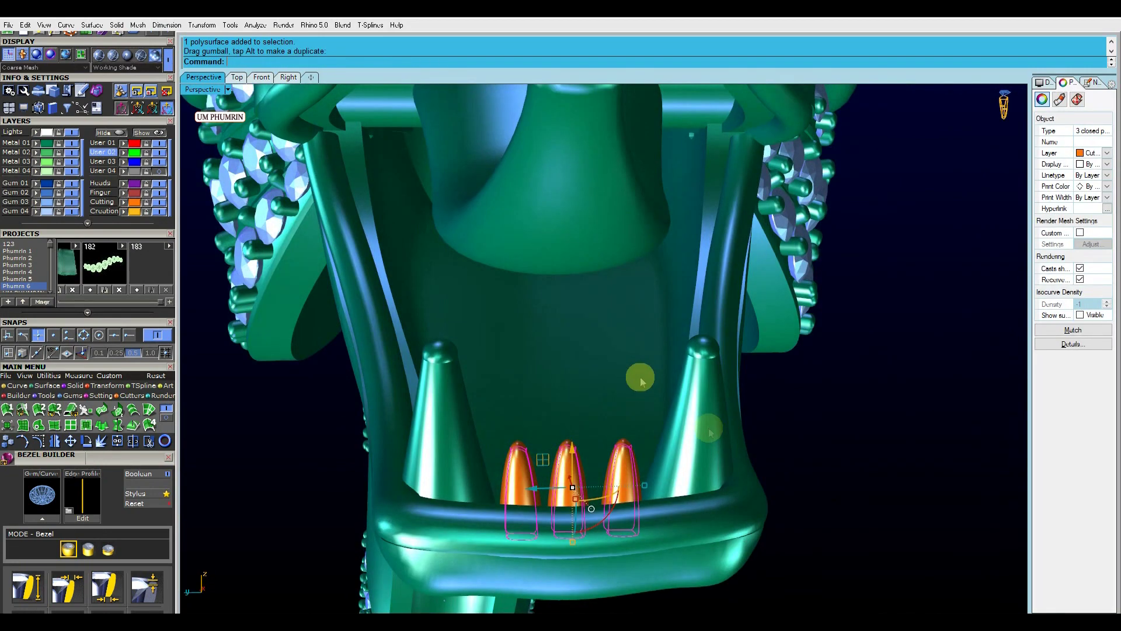
key("Escape")
Recheck the middle lower tooth, view the whole head, and save dragon on 24 06 2020.3dm.
scroll(634, 380, "down", 2)
right_click_drag(738, 438, 638, 446)
left_click(631, 421)
key("Escape")
scroll(638, 443, "down", 3)
right_click_drag(639, 443, 821, 484)
key("ctrl+s")
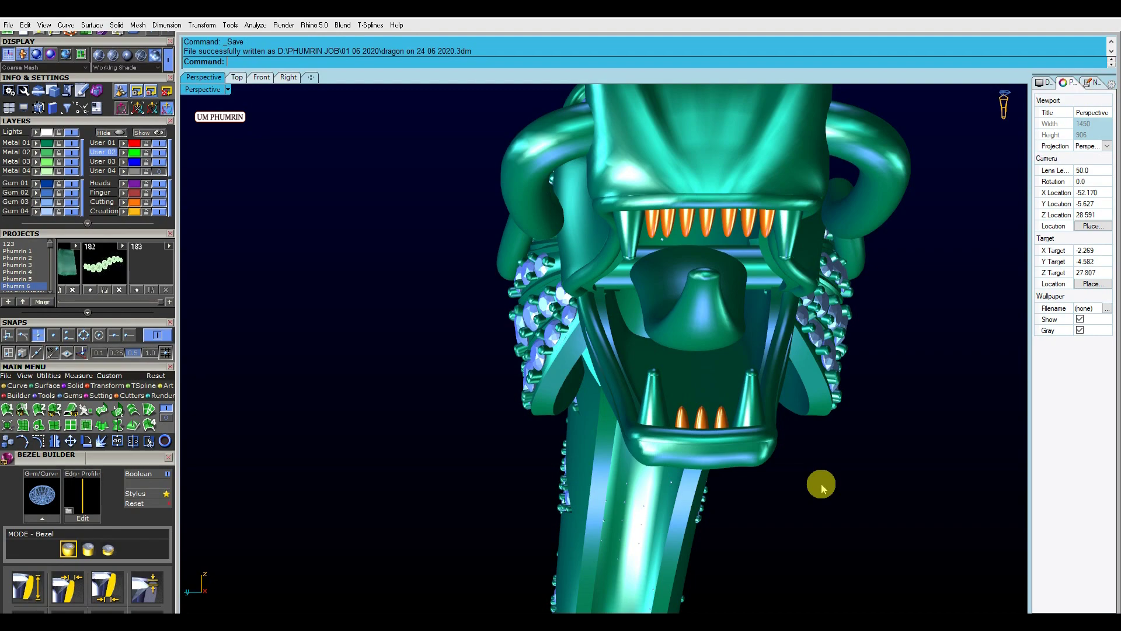
Alt-drag copies of a lower front tooth into a row along the jaw edge toward the throat.
mouse_move(756, 481)
right_mouse_down()
mouse_move(695, 450)
mouse_move(655, 453)
right_mouse_up()
scroll(630, 464, "up", 3)
left_click(601, 476)
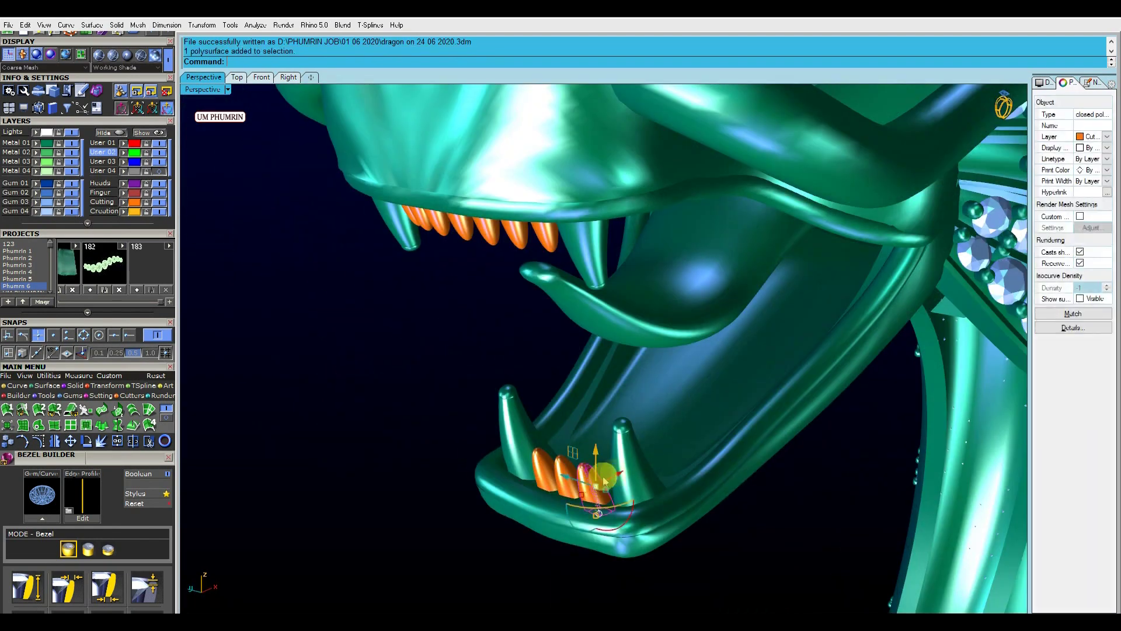
scroll(565, 470, "up", 2)
left_click_drag(564, 470, 646, 459)
mouse_move(646, 459)
right_mouse_down()
mouse_move(644, 433)
mouse_move(539, 396)
right_mouse_up()
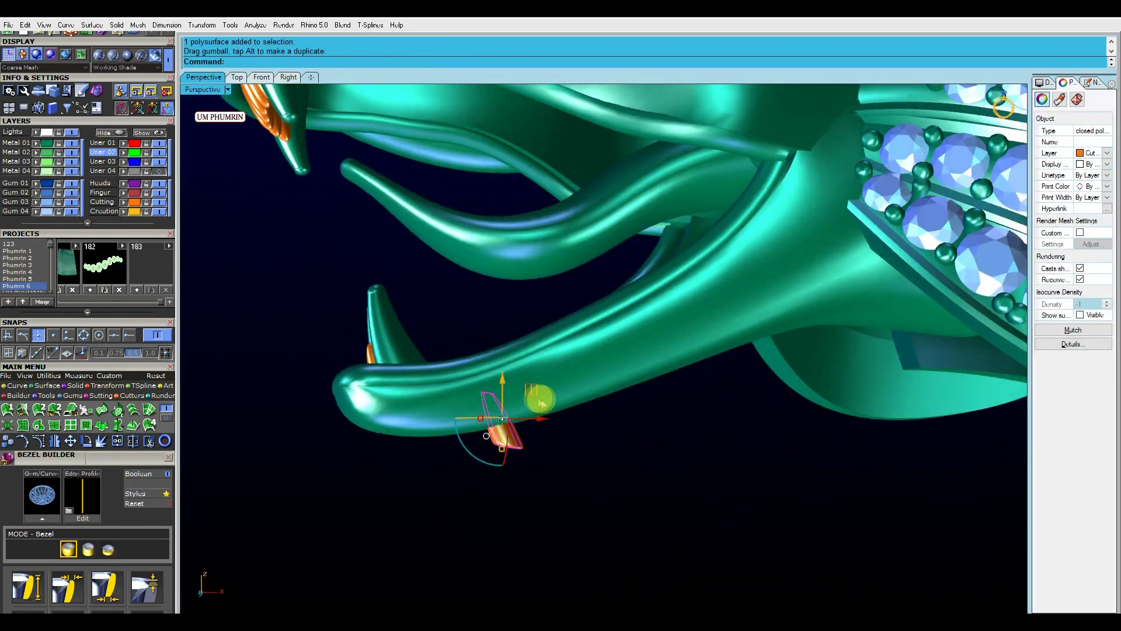
mouse_move(478, 341)
right_mouse_down()
mouse_move(601, 401)
mouse_move(571, 459)
mouse_move(608, 451)
right_mouse_up()
left_click_drag(608, 451, 644, 466)
mouse_move(645, 466)
right_mouse_down()
mouse_move(569, 450)
mouse_move(489, 401)
right_mouse_up()
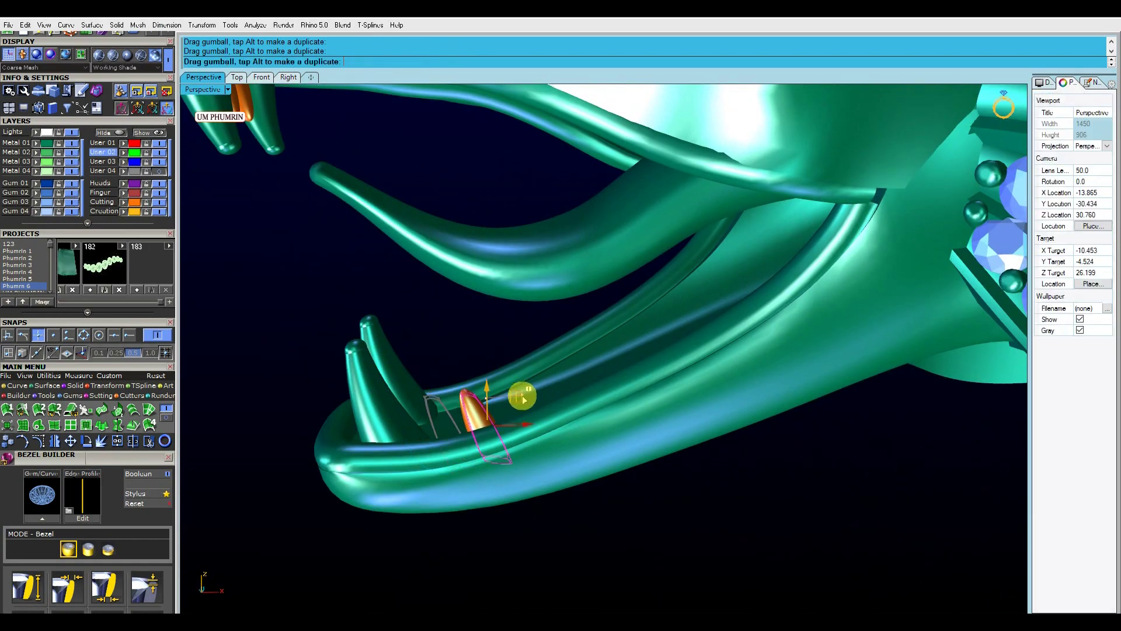
mouse_move(555, 395)
left_mouse_down()
mouse_move(753, 315)
mouse_move(802, 271)
mouse_move(831, 261)
left_mouse_up()
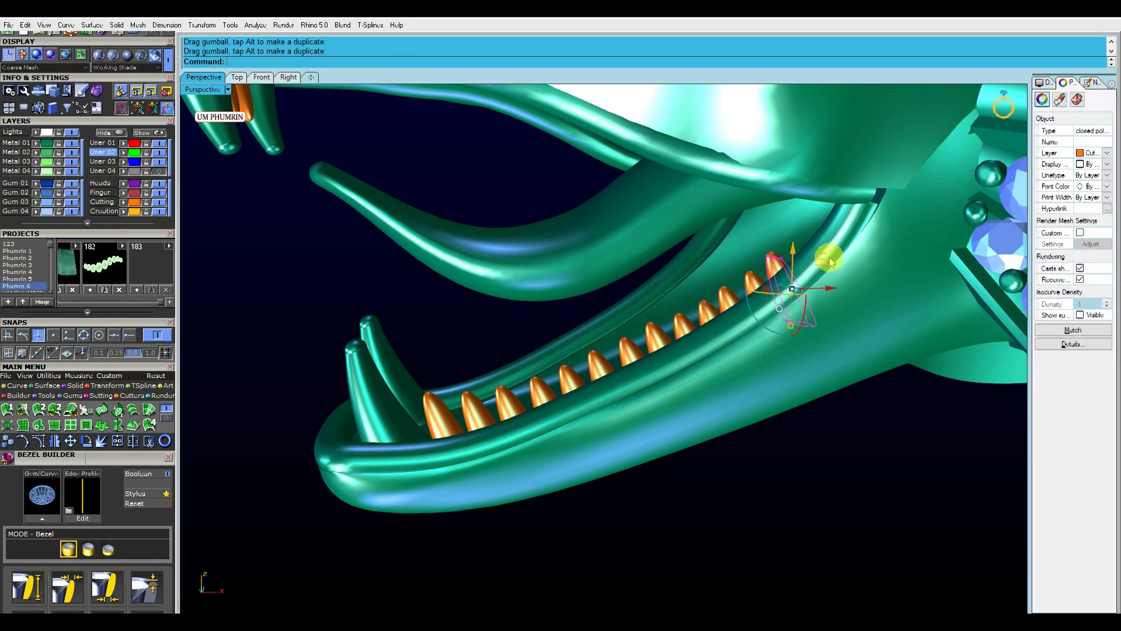
scroll(870, 202, "down", 5)
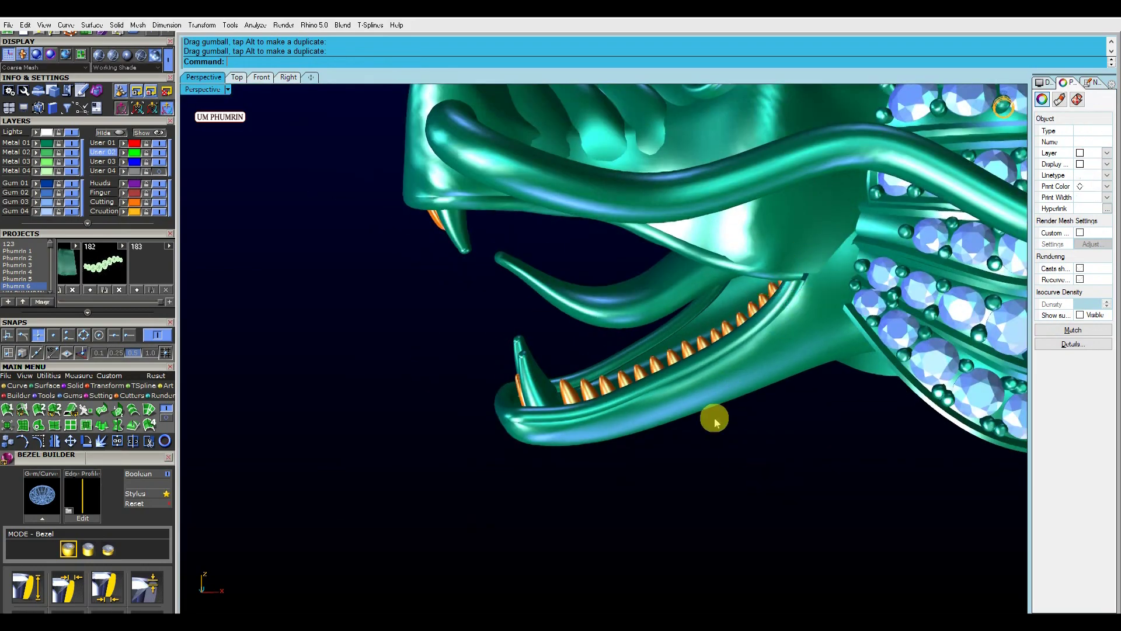
key("Escape")
mouse_move(714, 418)
right_mouse_down()
mouse_move(802, 426)
mouse_move(796, 368)
mouse_move(775, 416)
mouse_move(633, 368)
mouse_move(724, 402)
mouse_move(859, 343)
mouse_move(721, 421)
mouse_move(618, 420)
right_mouse_up()
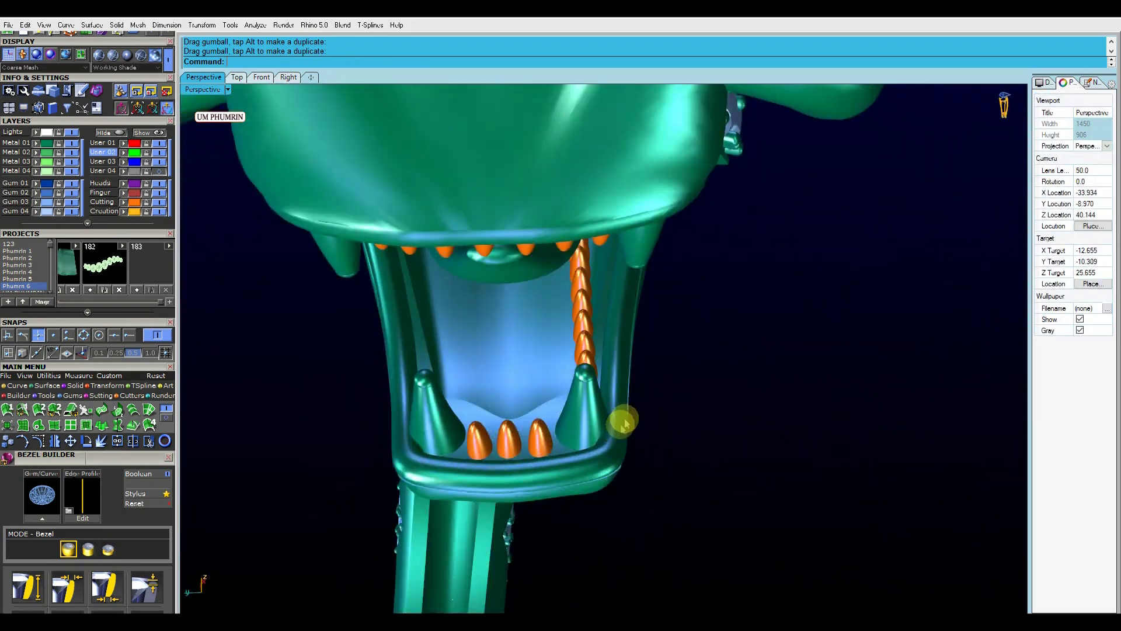
Move the duplicated side-row teeth up and back so they follow the jaw edge.
scroll(546, 395, "up", 5)
left_click(589, 354)
scroll(556, 368, "up", 3)
left_click_drag(558, 369, 597, 321)
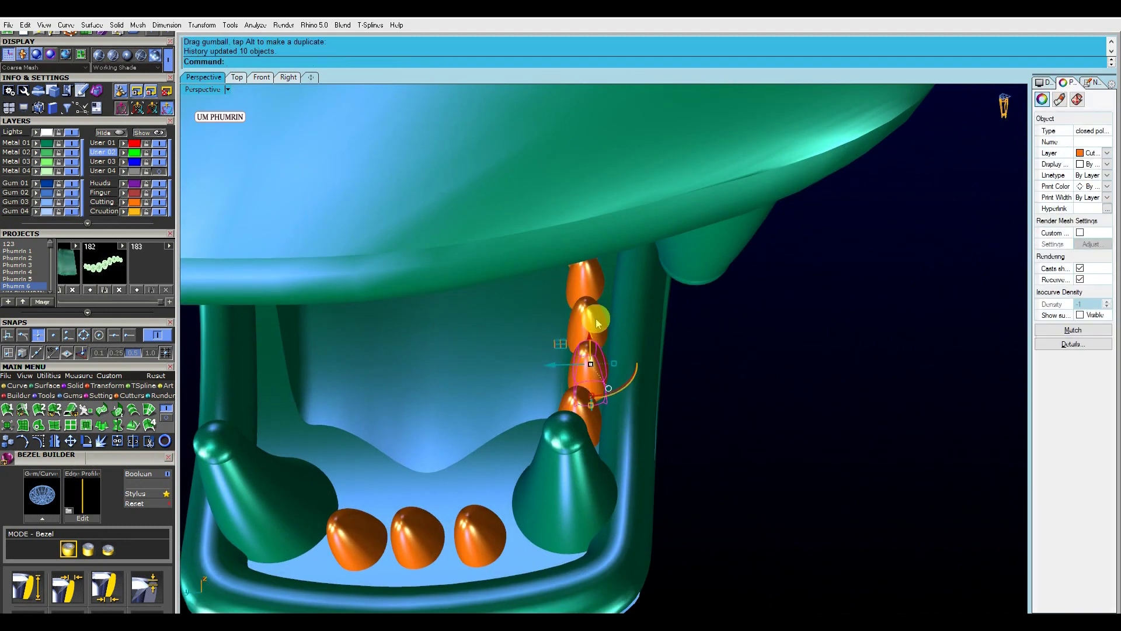
right_click_drag(564, 329, 583, 393)
scroll(611, 333, "up", 3)
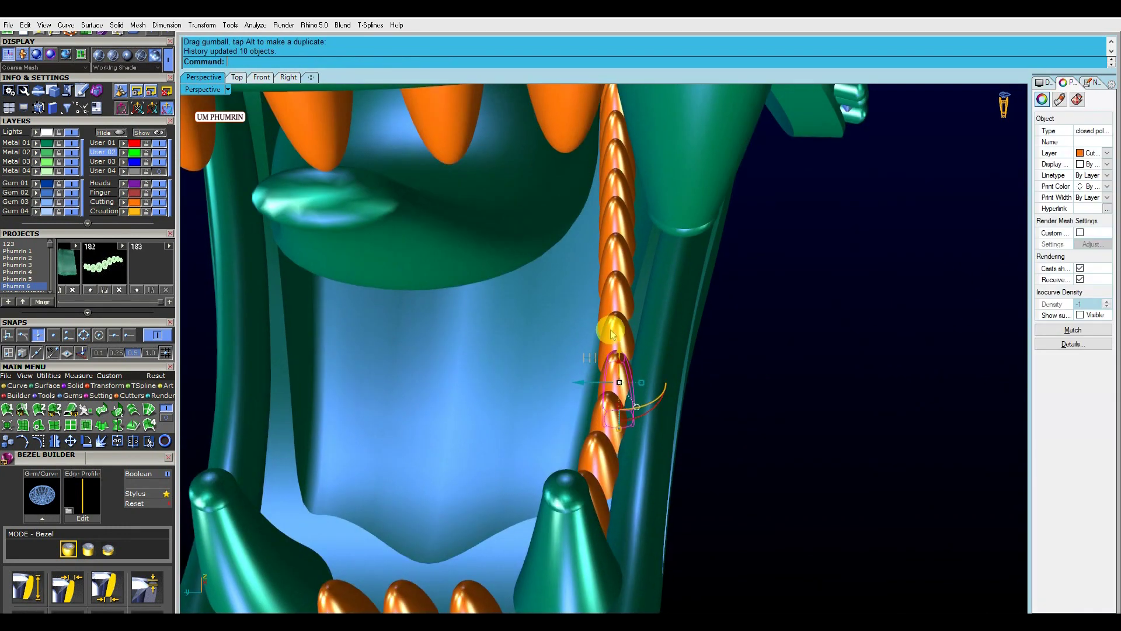
mouse_move(597, 349)
right_mouse_down()
mouse_move(613, 327)
mouse_move(626, 351)
mouse_move(650, 327)
mouse_move(608, 368)
right_mouse_up()
scroll(600, 370, "up", 3)
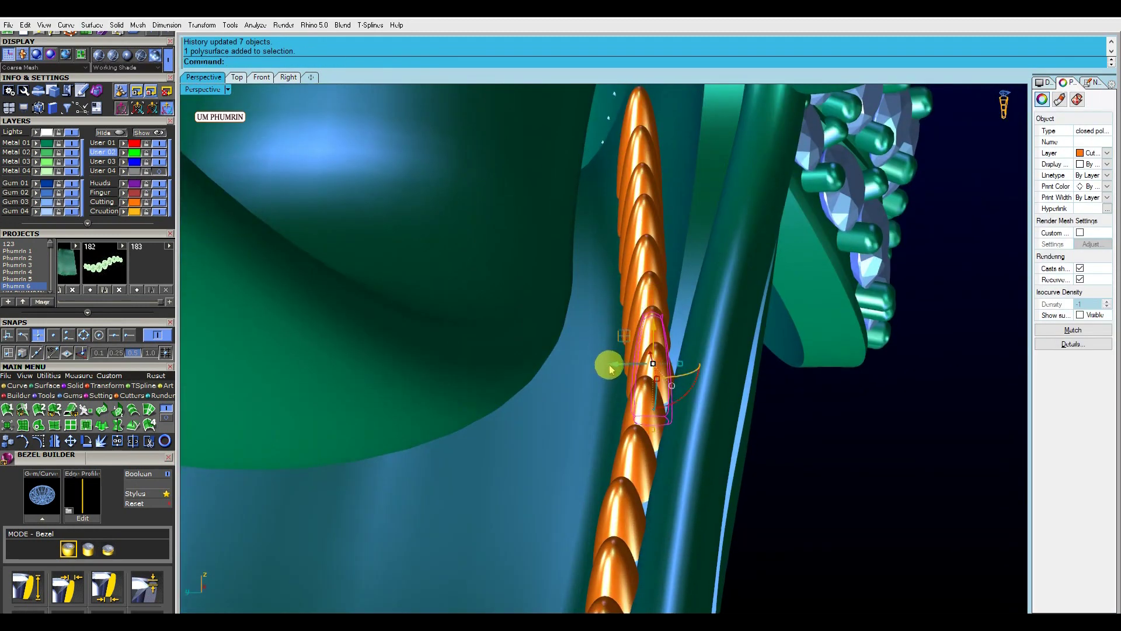
mouse_move(631, 336)
left_mouse_down()
mouse_move(633, 288)
mouse_move(678, 219)
mouse_move(718, 100)
left_mouse_up()
left_click(701, 138)
left_click_drag(701, 138, 695, 146)
right_click_drag(695, 146, 666, 152)
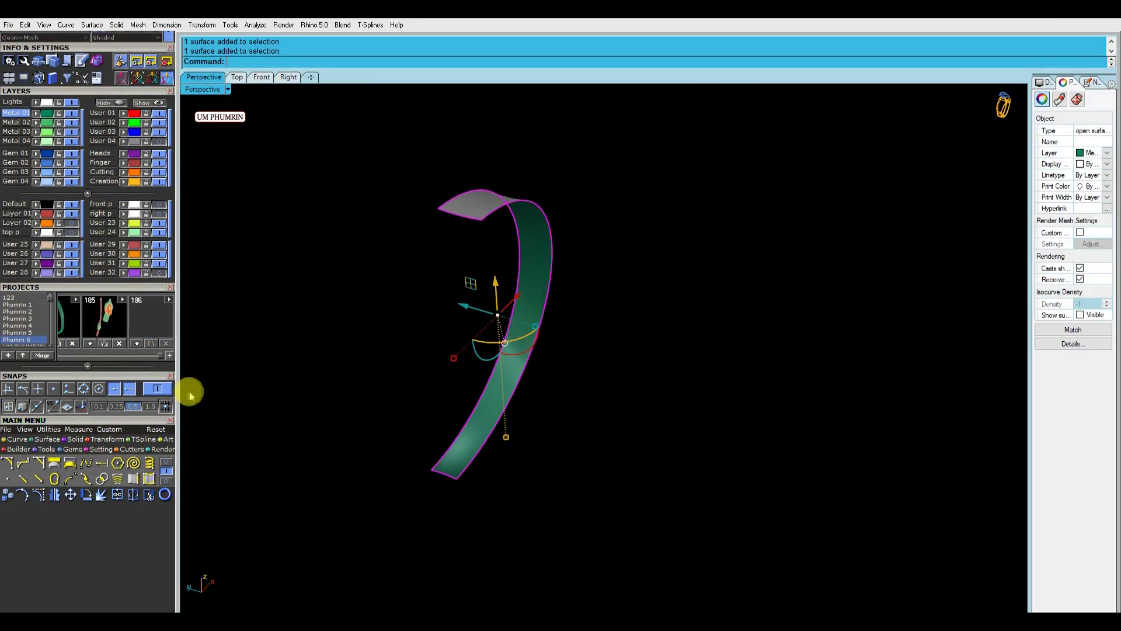
Flow the band onto a flat base strip and snap a line between its two ends.
left_click(8, 479)
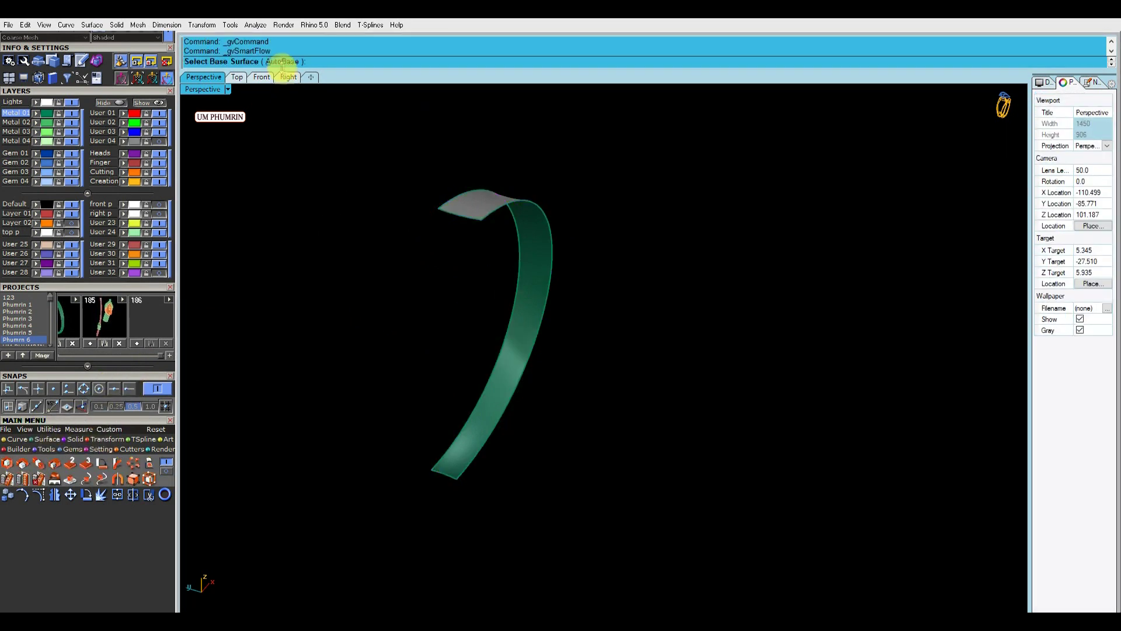
mouse_move(588, 288)
right_mouse_down()
mouse_move(656, 321)
mouse_move(588, 338)
mouse_move(547, 318)
right_mouse_up()
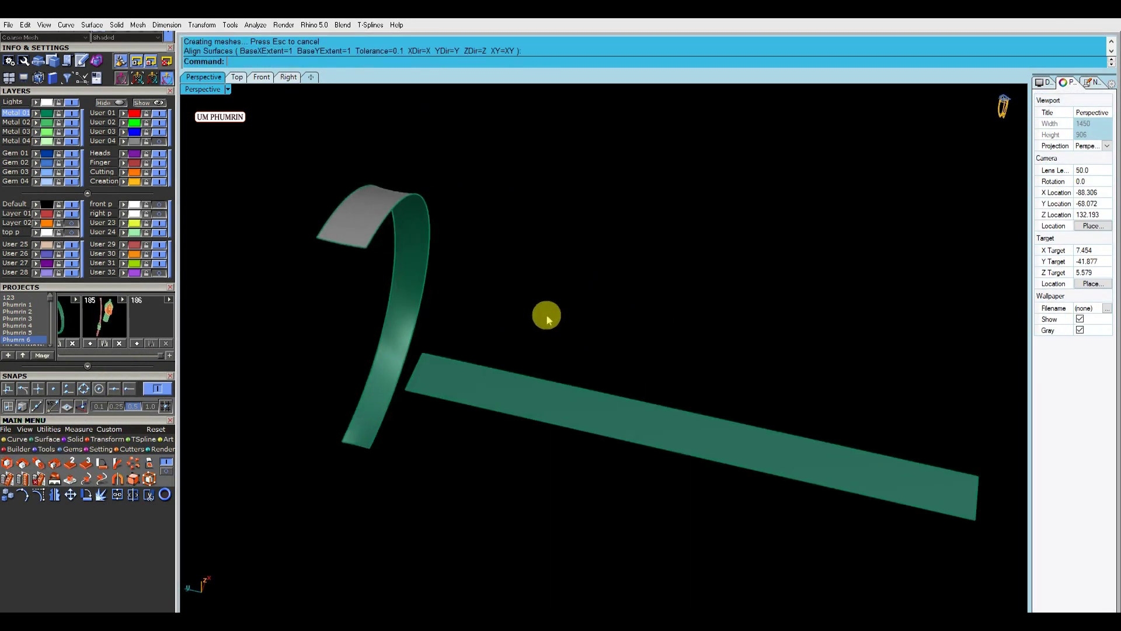
left_click(114, 388)
left_click(414, 371)
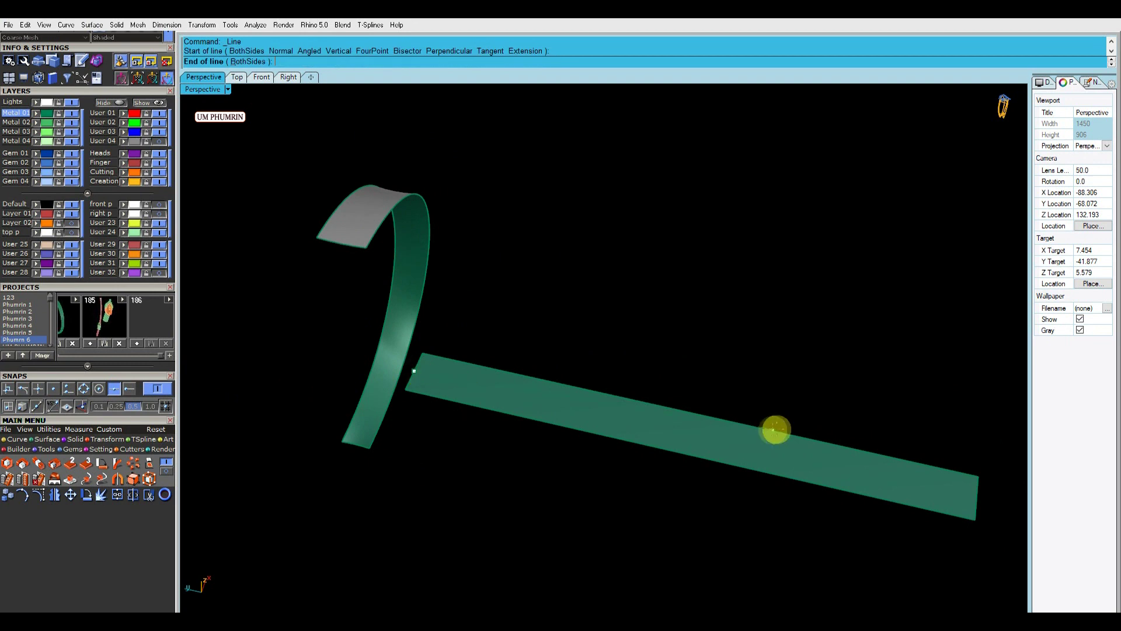
left_click(972, 496)
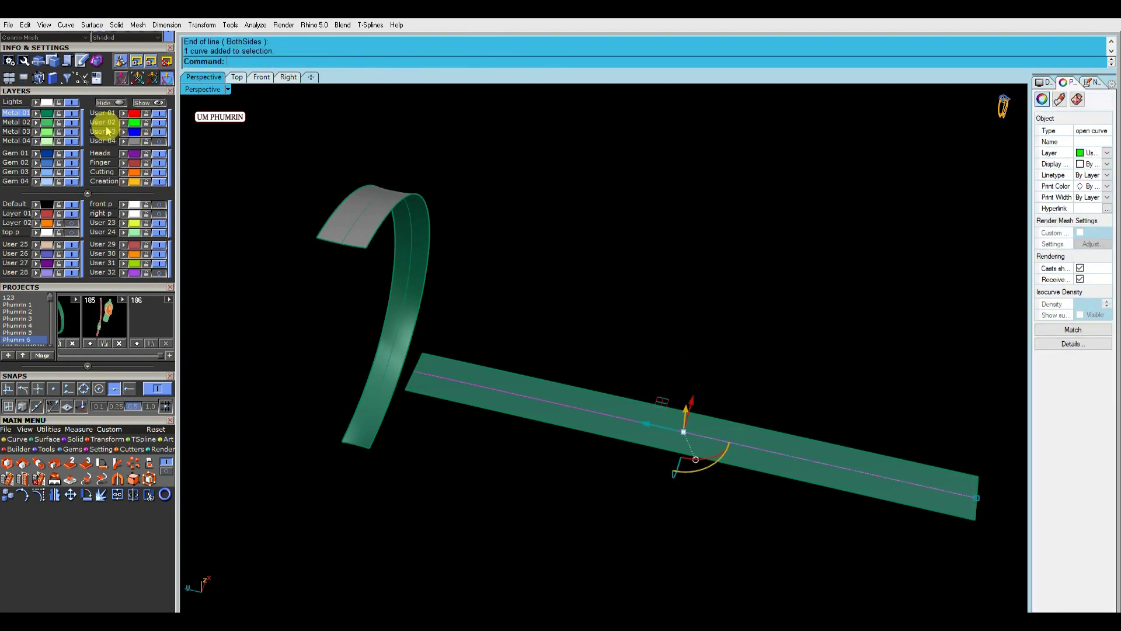
left_click(515, 367)
right_click_drag(616, 343, 635, 361, "shift")
Start a six-sided polygon from the curve drawing tools.
left_click(16, 440)
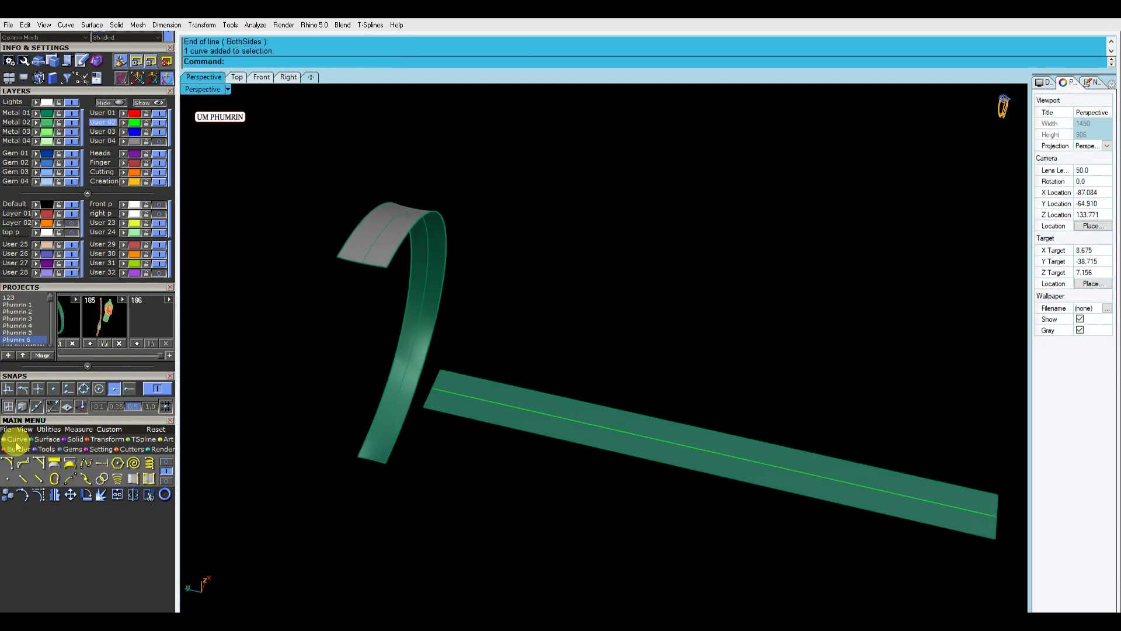
left_click(117, 461)
scroll(461, 380, "up", 2)
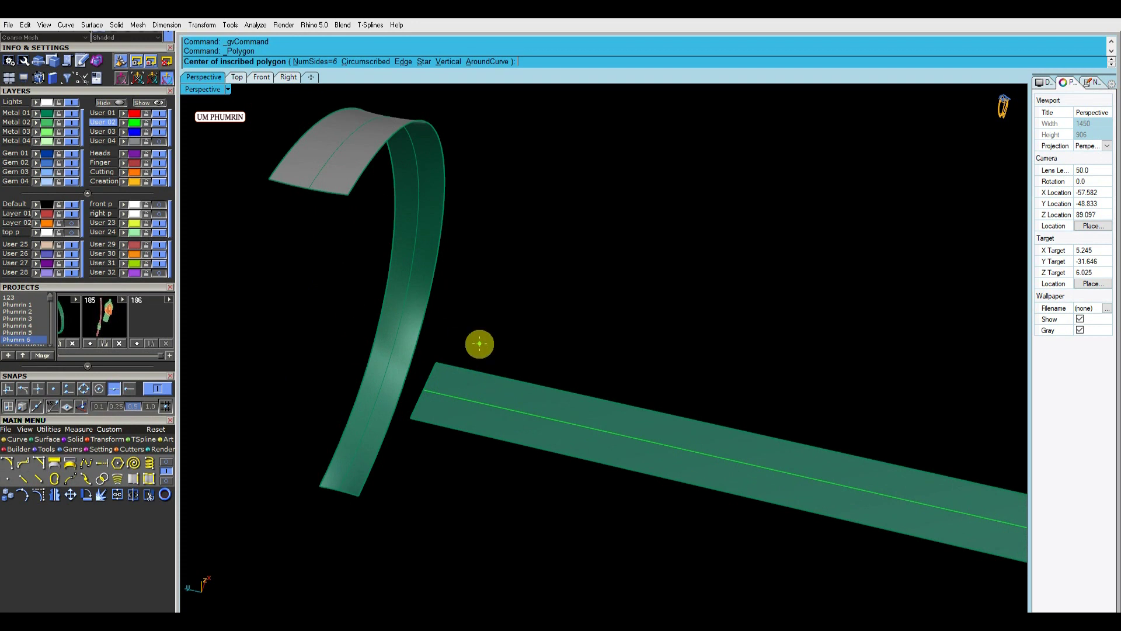
Draw a hexagon centred on the flat strip's centre line.
left_click(69, 388)
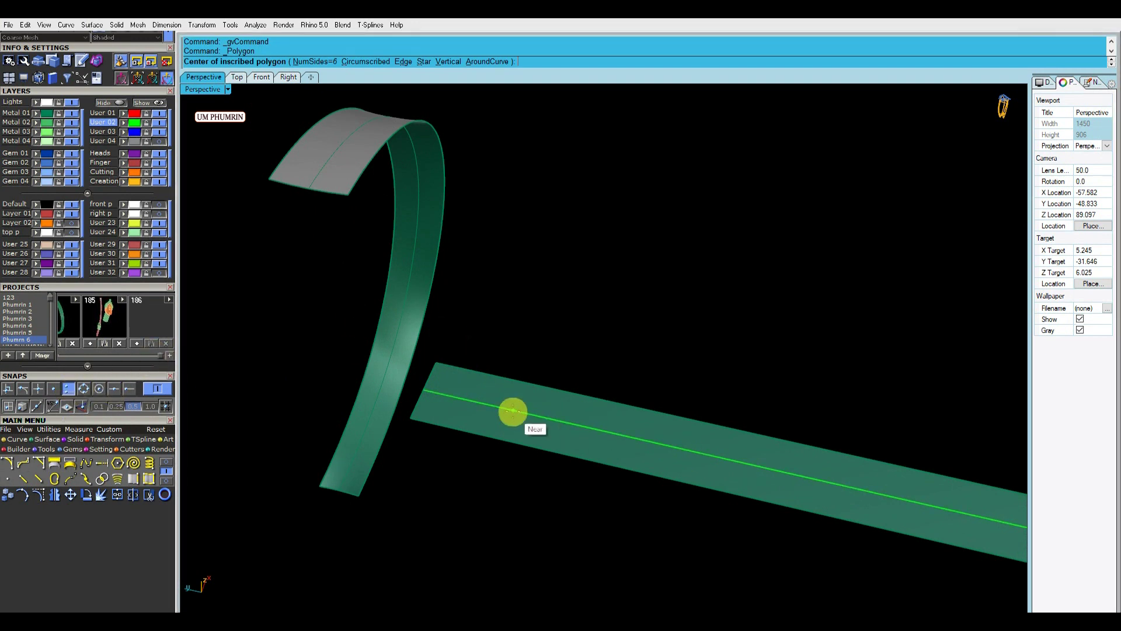
left_click(514, 409)
scroll(535, 414, "up", 2)
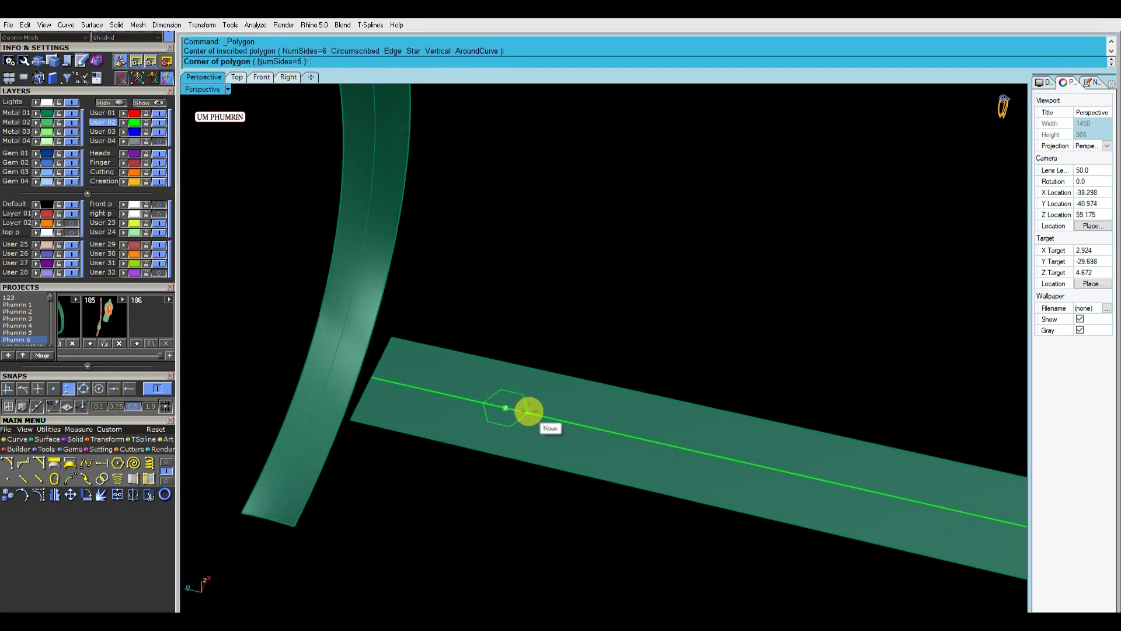
scroll(526, 411, "down", 2)
scroll(525, 412, "up", 2)
left_click(529, 414)
Slide the hexagon toward the strip's end and zoom in on that end.
left_click(560, 448)
mouse_move(546, 409)
right_mouse_down()
mouse_move(409, 402)
mouse_move(715, 296)
right_mouse_up()
mouse_move(345, 352)
right_mouse_down()
mouse_move(800, 387)
mouse_move(850, 475)
mouse_move(870, 450)
right_mouse_up()
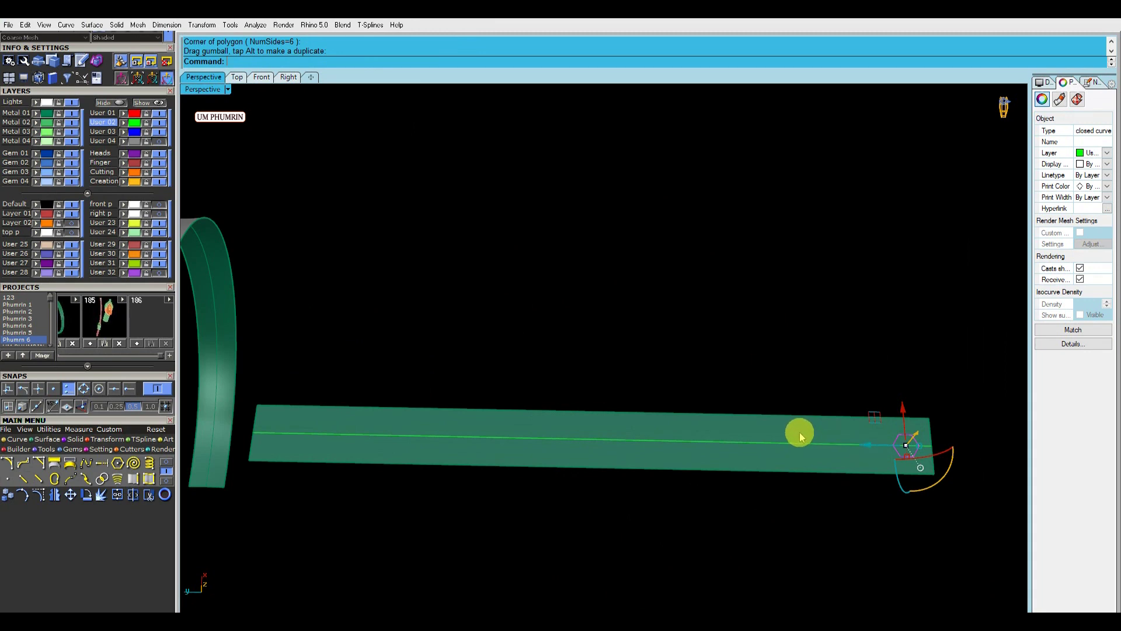
right_click_drag(800, 436, 786, 426)
left_click(736, 421)
scroll(776, 476, "up", 5)
Duplicate one strip edge and offset it inward, deleting the leftover edge curve.
type("D1")
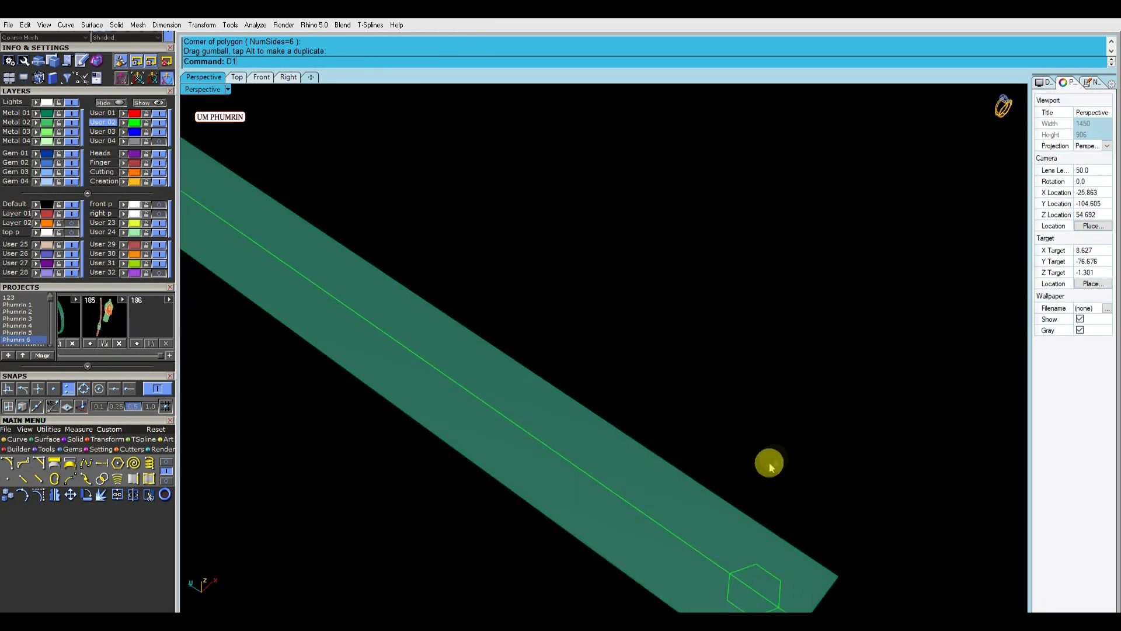
left_click(733, 501)
key("BackSpace")
key("BackSpace")
type("ff")
key("Return")
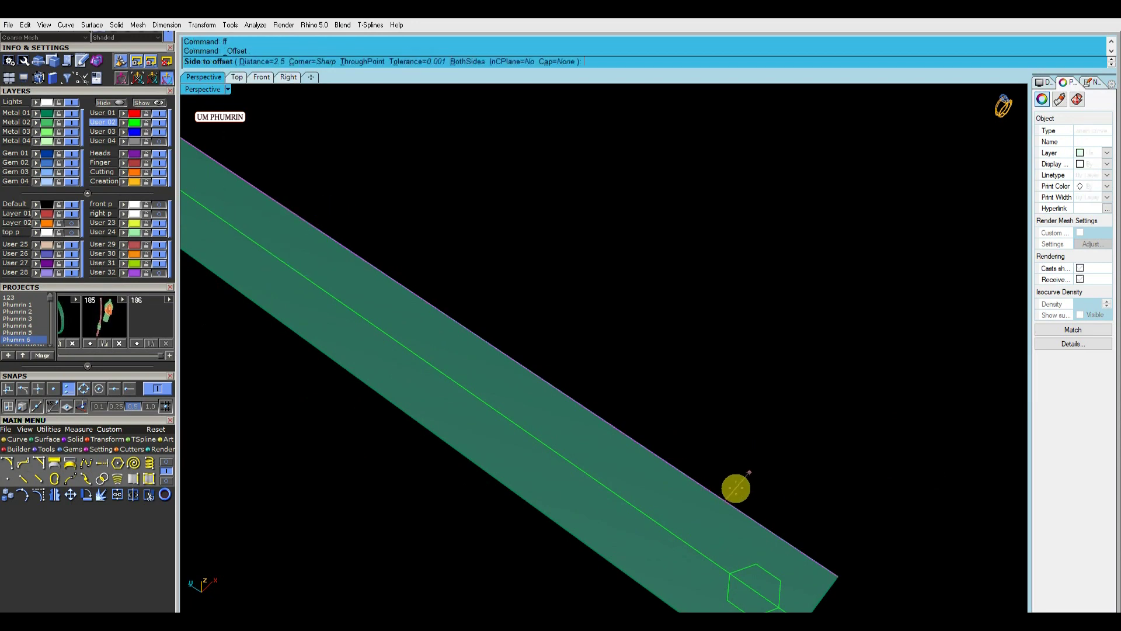
left_click(687, 534)
key("Delete")
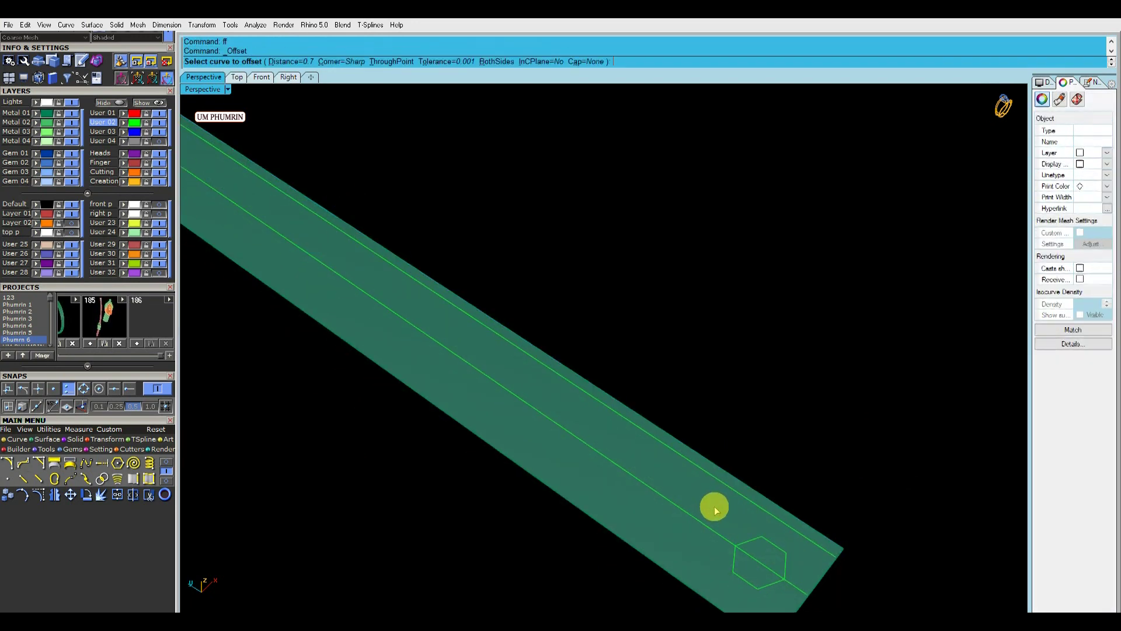
Duplicate the strip's top edge and offset it inward, deleting the leftover curve.
left_click(741, 486)
key("Escape")
key("Return")
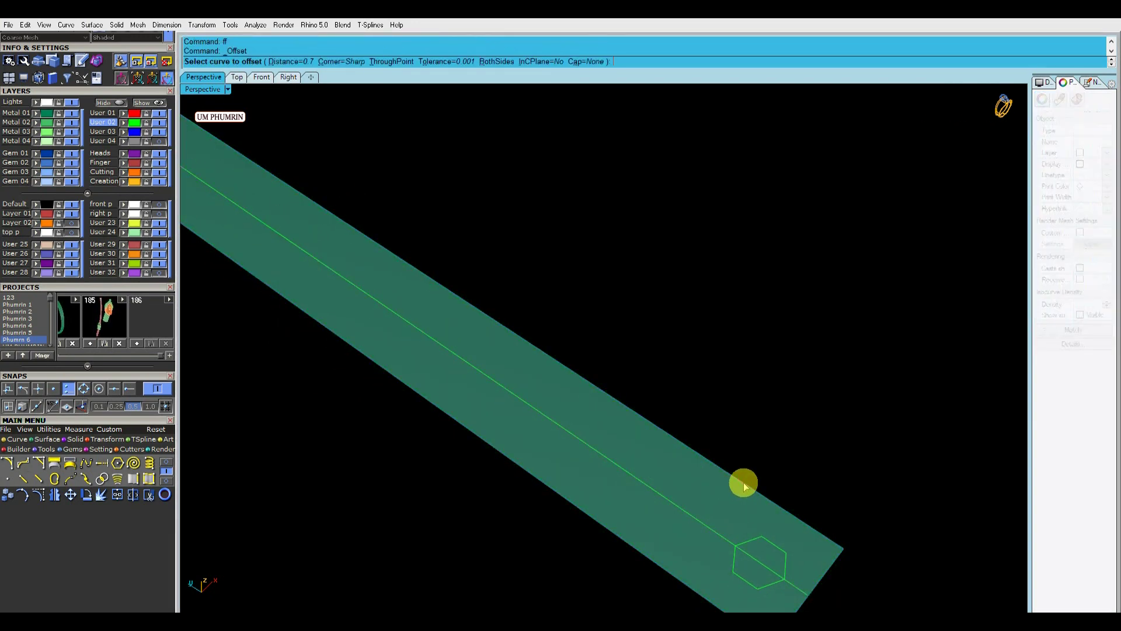
type("01")
left_click(749, 491)
key("Return")
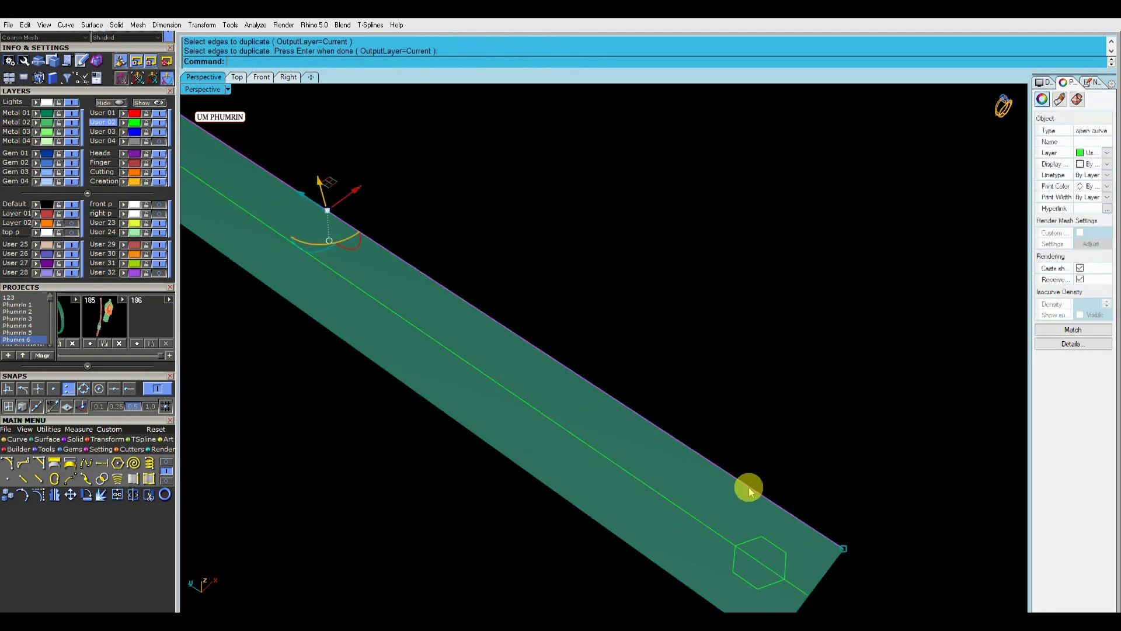
left_click(714, 514)
key("Delete")
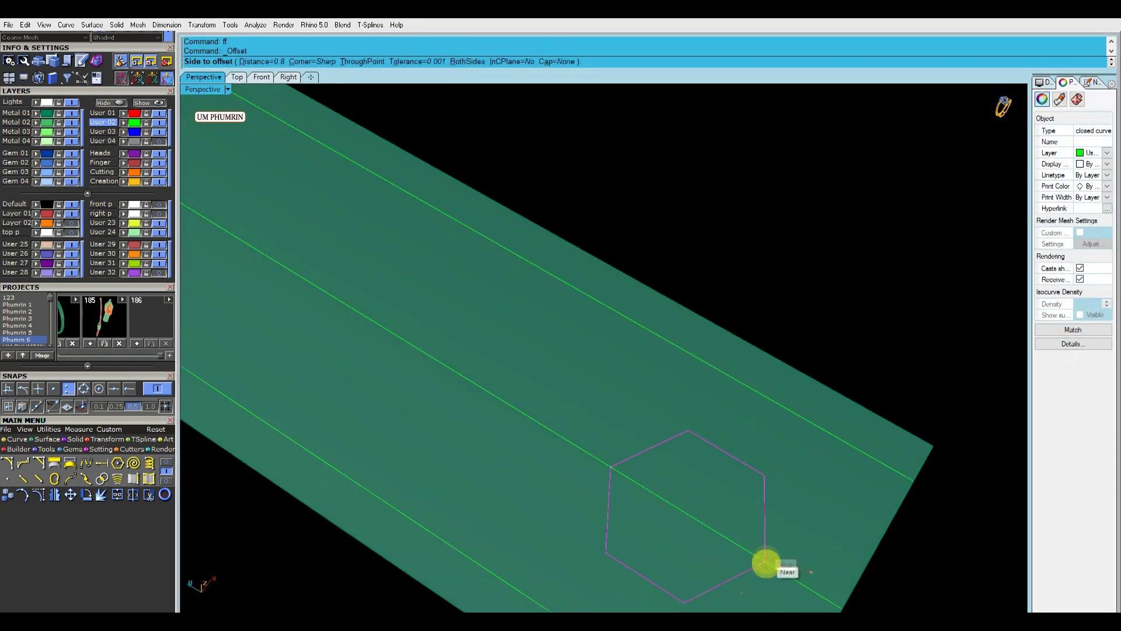
End the pending offset and zoom in on the hexagon.
left_click(739, 549)
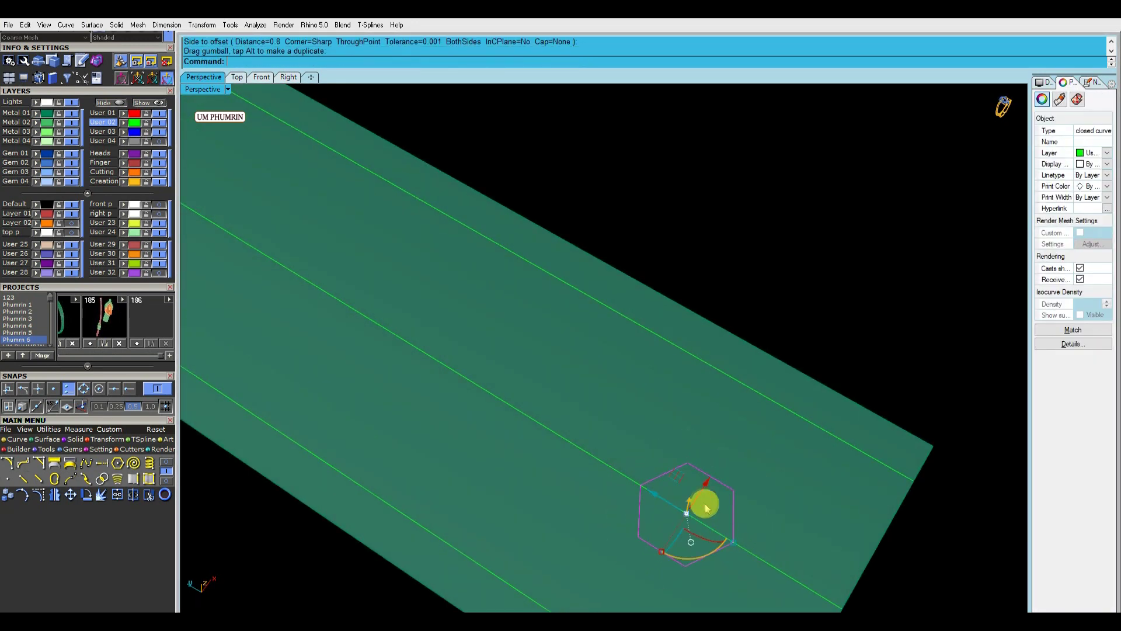
scroll(703, 503, "down", 3)
scroll(748, 535, "down", 3)
scroll(784, 512, "up", 2)
scroll(814, 511, "up", 2)
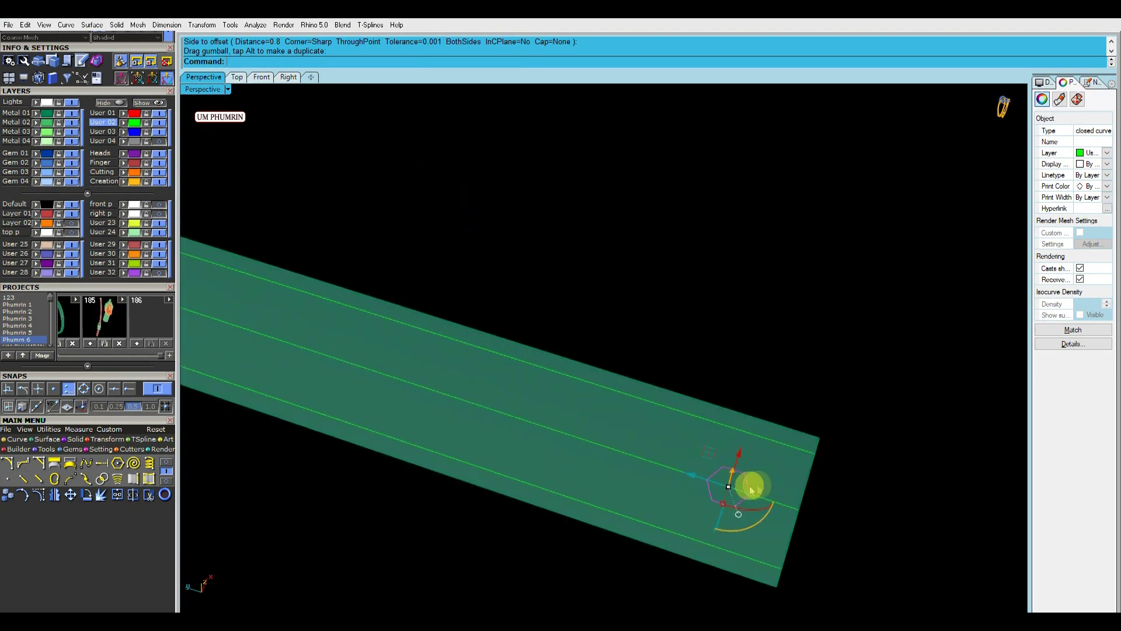
scroll(764, 484, "up", 2)
scroll(729, 486, "up", 2)
scroll(736, 447, "up", 1)
scroll(713, 451, "up", 2)
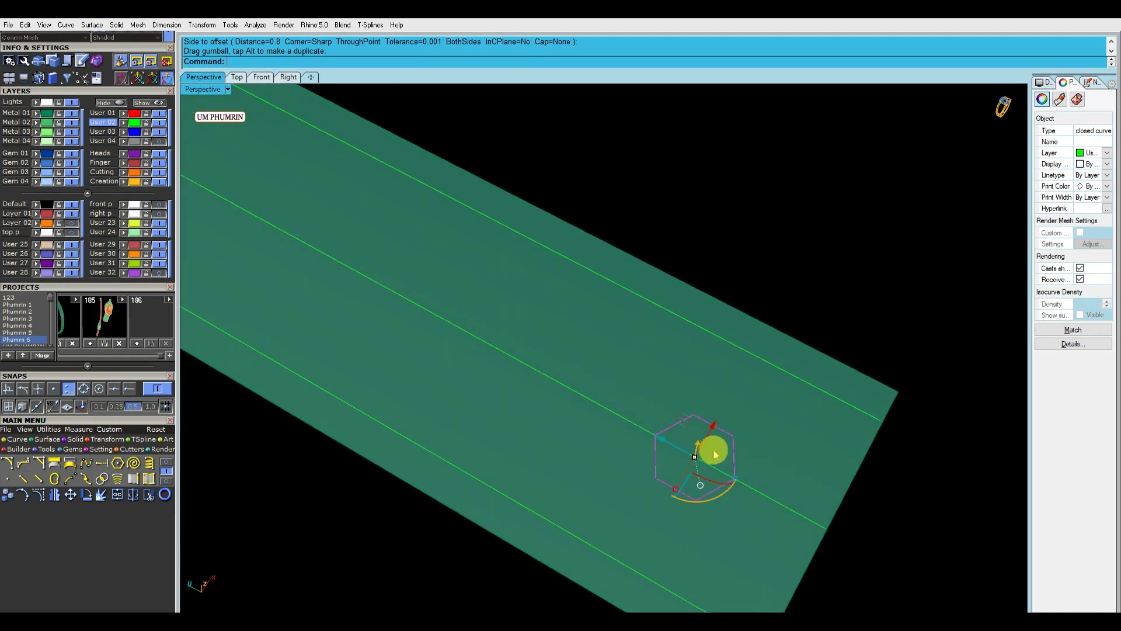
scroll(701, 444, "up", 1)
Try shifting the hexagon along and across the strip, then cancel to keep it in place.
left_click_drag(665, 400, 768, 384)
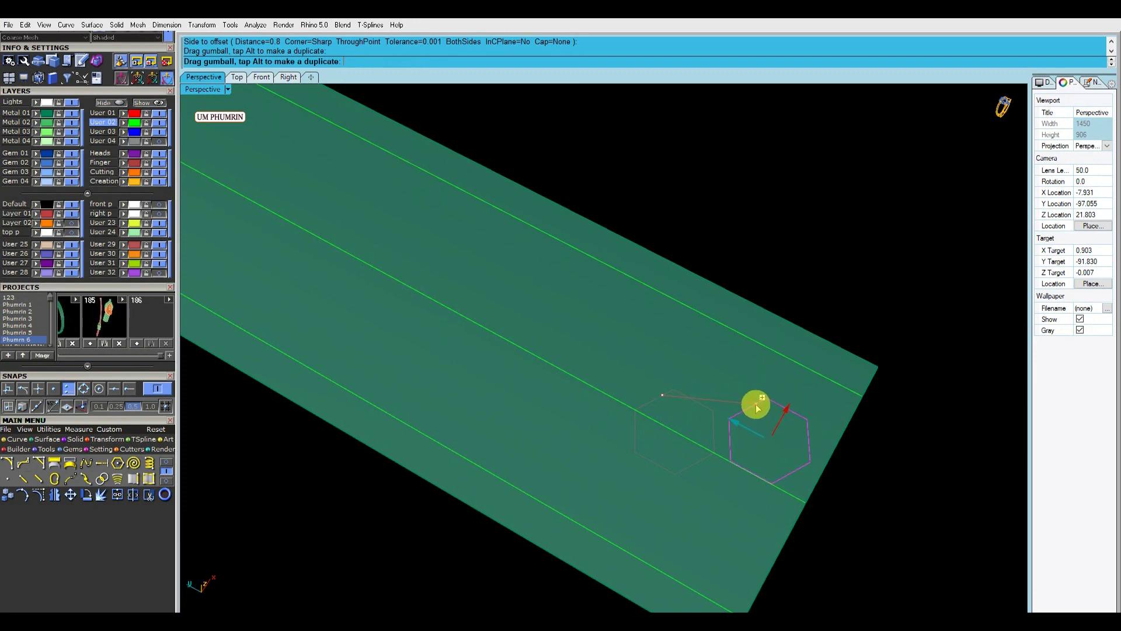
key("Escape")
key("Escape")
left_click(726, 458)
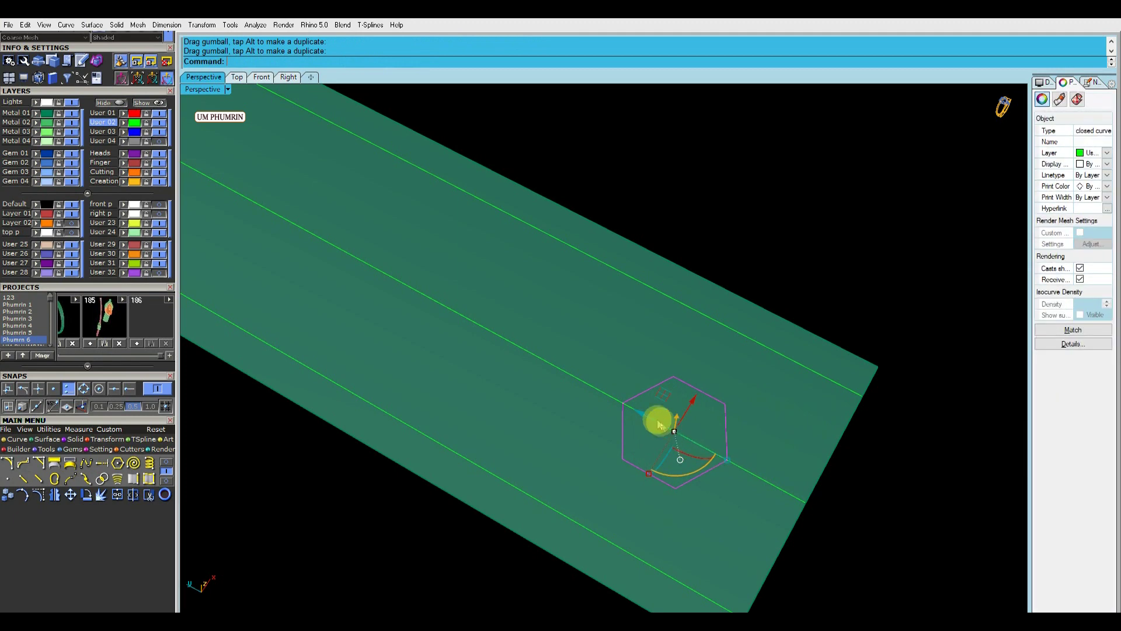
right_click_drag(616, 401, 538, 393)
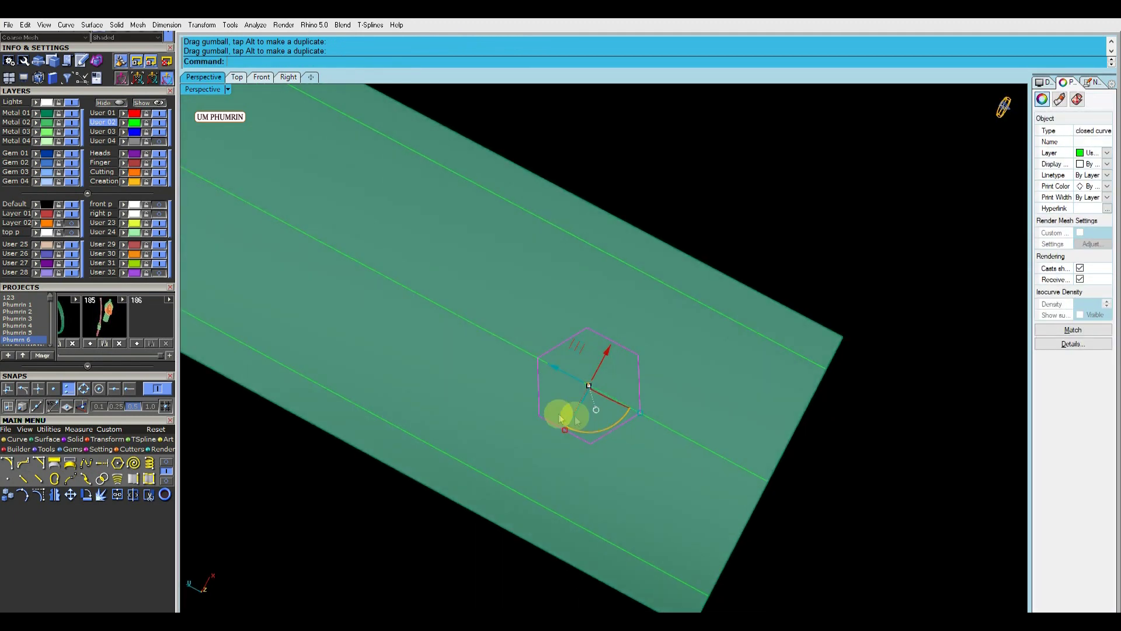
left_click_drag(613, 397, 613, 399)
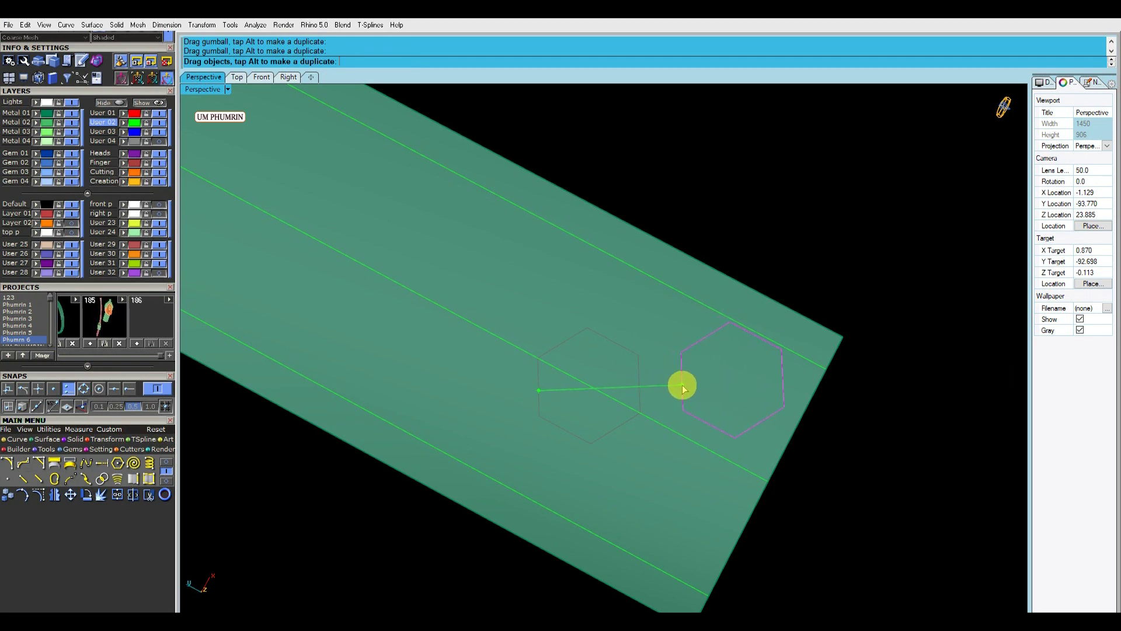
left_click_drag(686, 387, 605, 397)
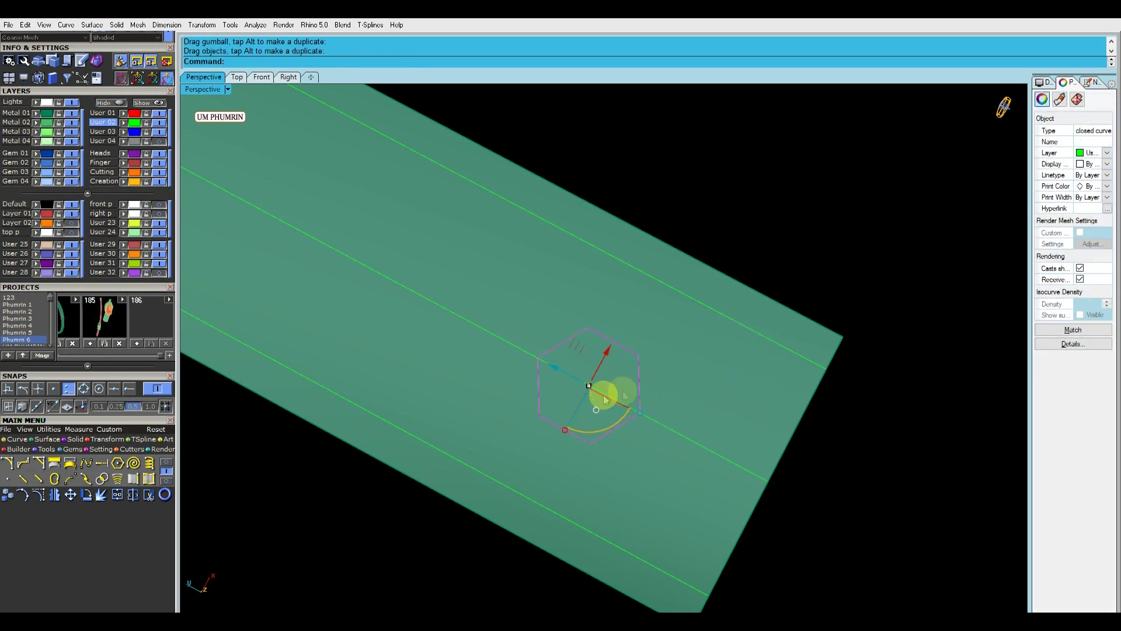
Alt-drag a duplicate hexagon beside the original and switch to the Top view.
left_click(641, 416)
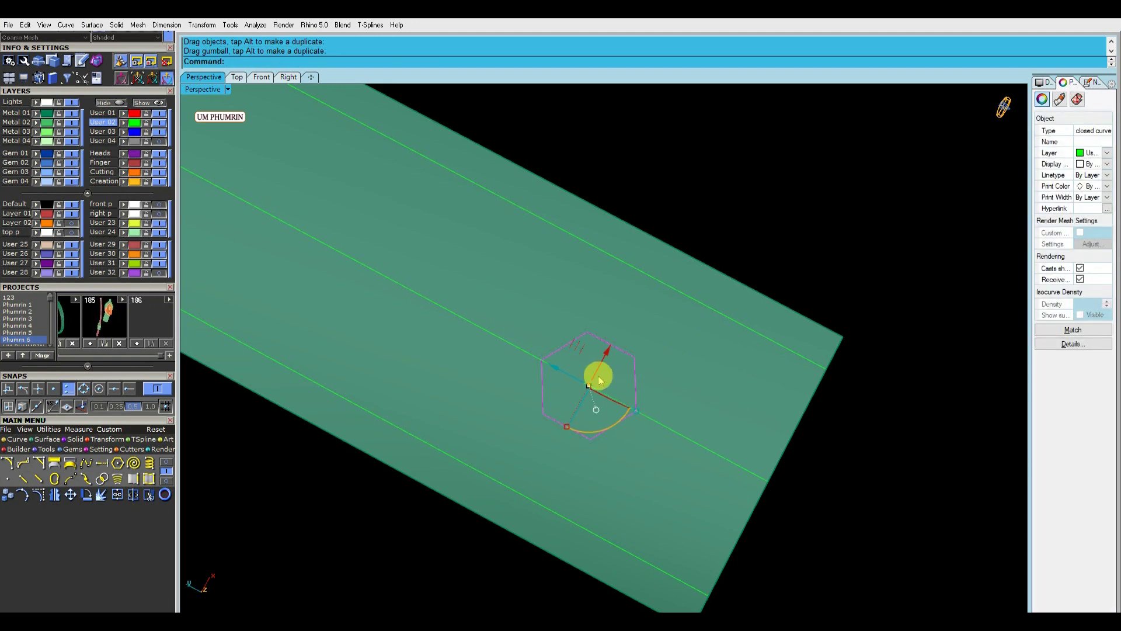
left_click_drag(603, 359, 681, 262)
right_click_drag(682, 263, 281, 173)
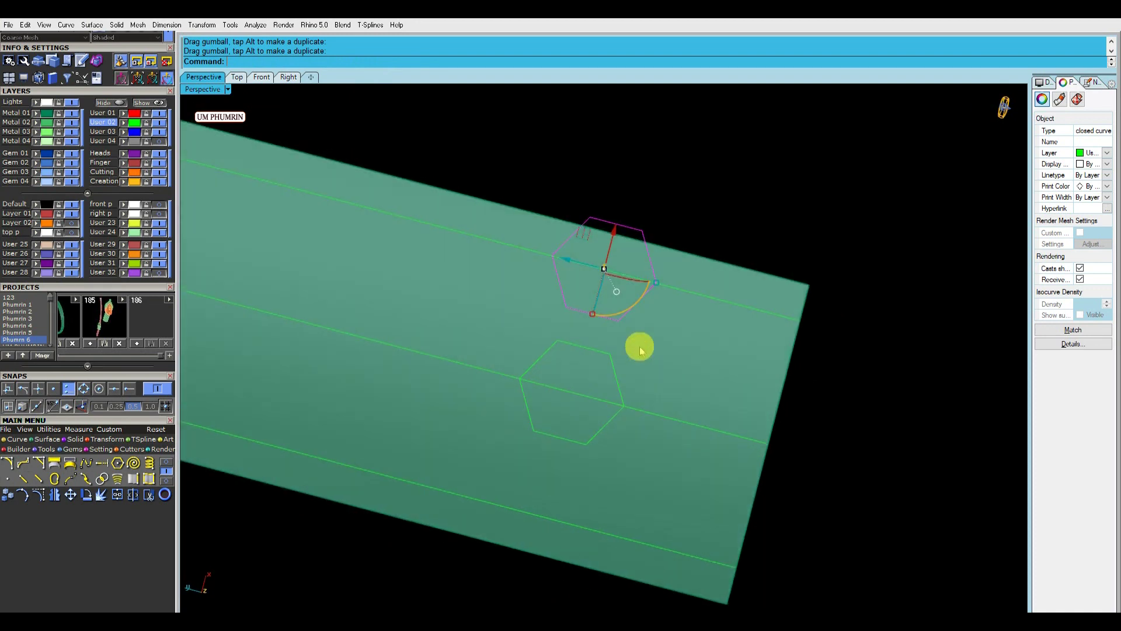
key("ctrl+Tab")
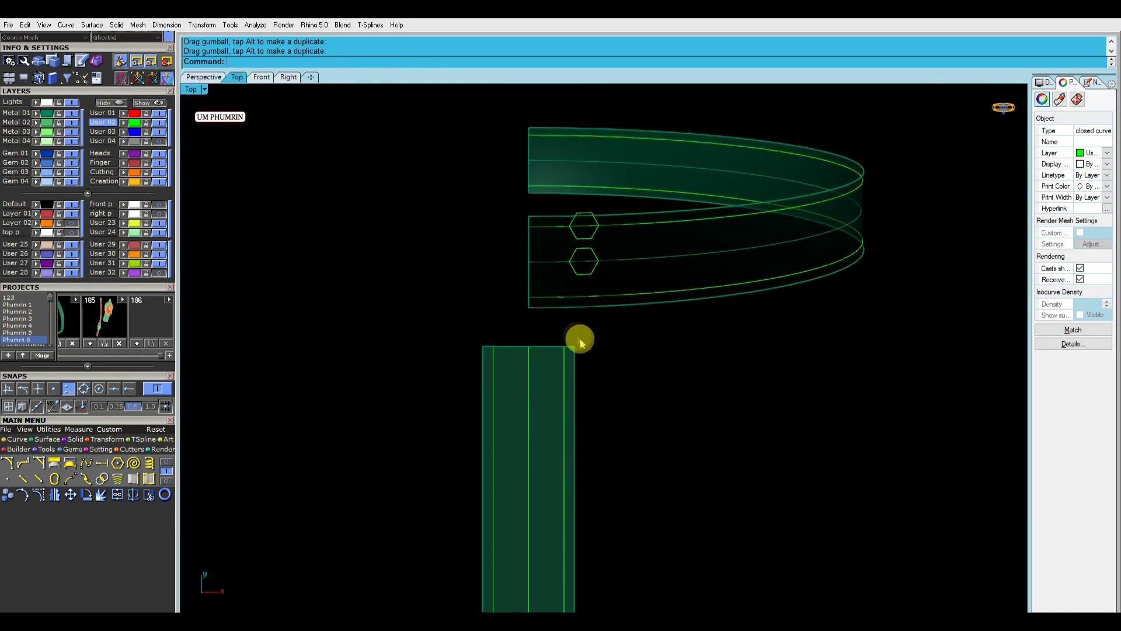
Measure the gap between hexagons and select the middle hexagon.
left_click(555, 359)
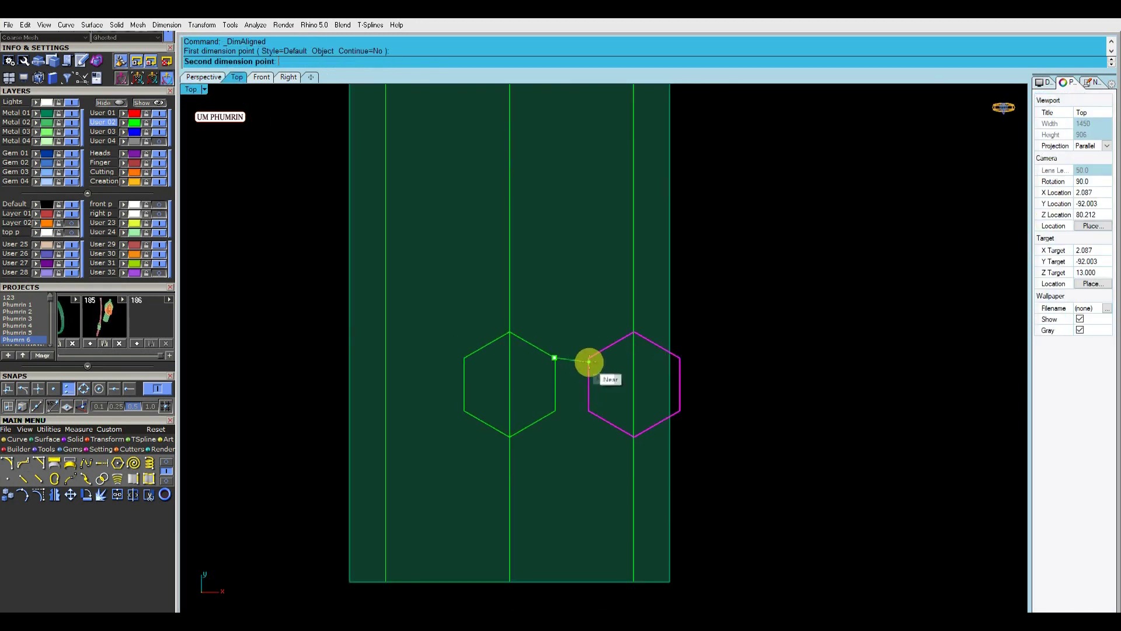
key("Escape")
left_click(587, 382)
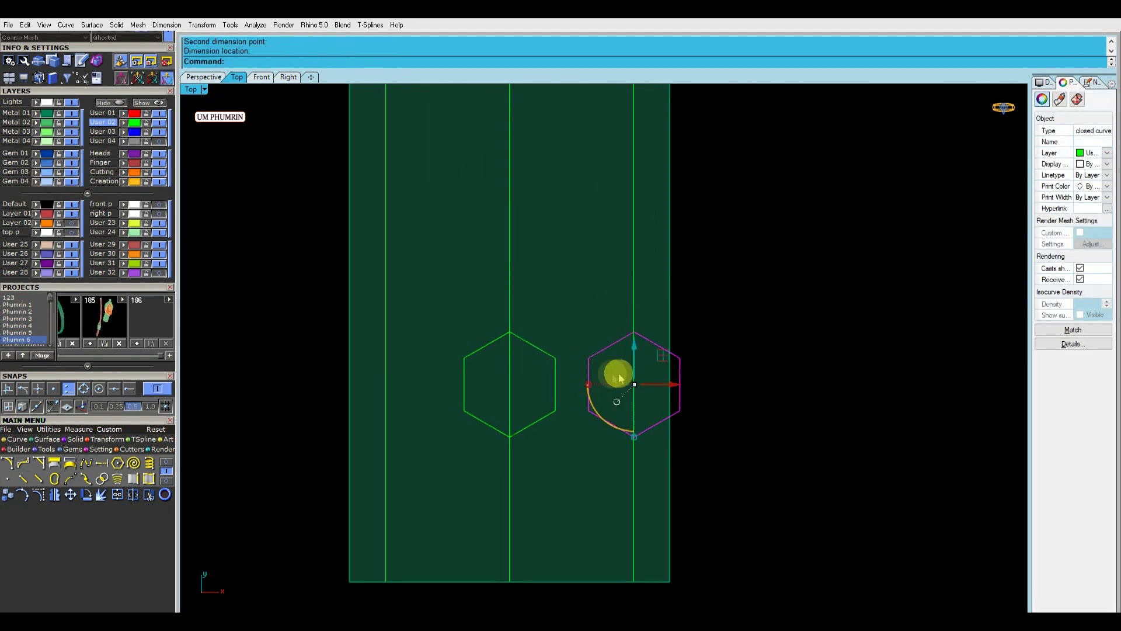
left_click(576, 395)
left_click(538, 325)
Alt-drag a copy of the middle hexagon below the row and nudge it into place.
mouse_move(538, 325)
left_mouse_down("alt")
mouse_move(543, 430)
mouse_move(632, 460)
left_mouse_up("alt")
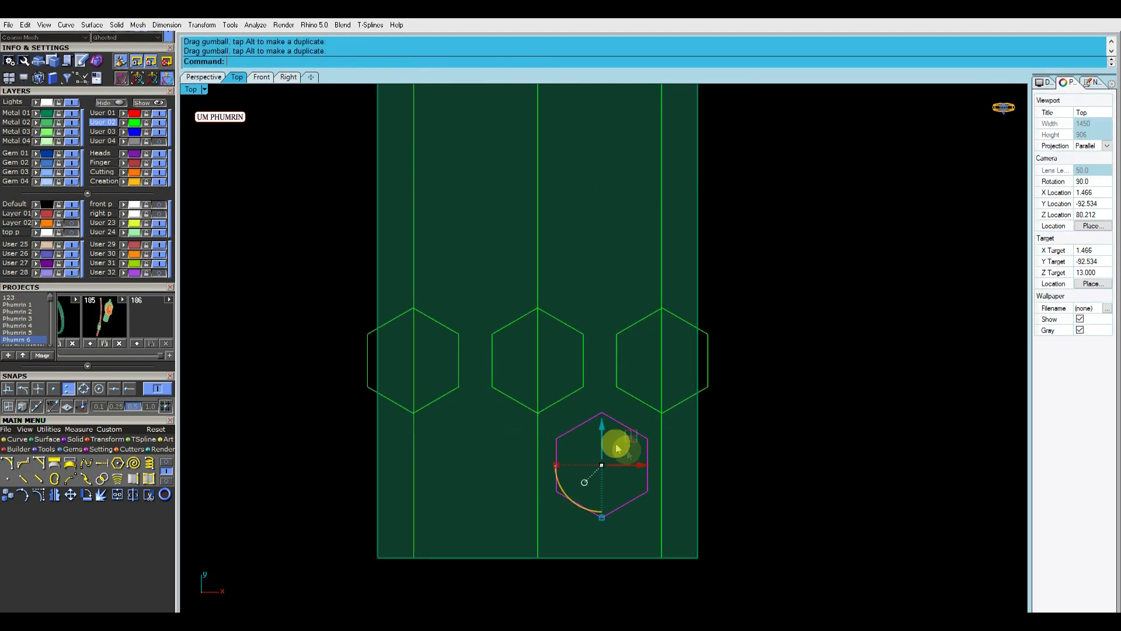
scroll(637, 457, "up", 2)
scroll(599, 349, "up", 4)
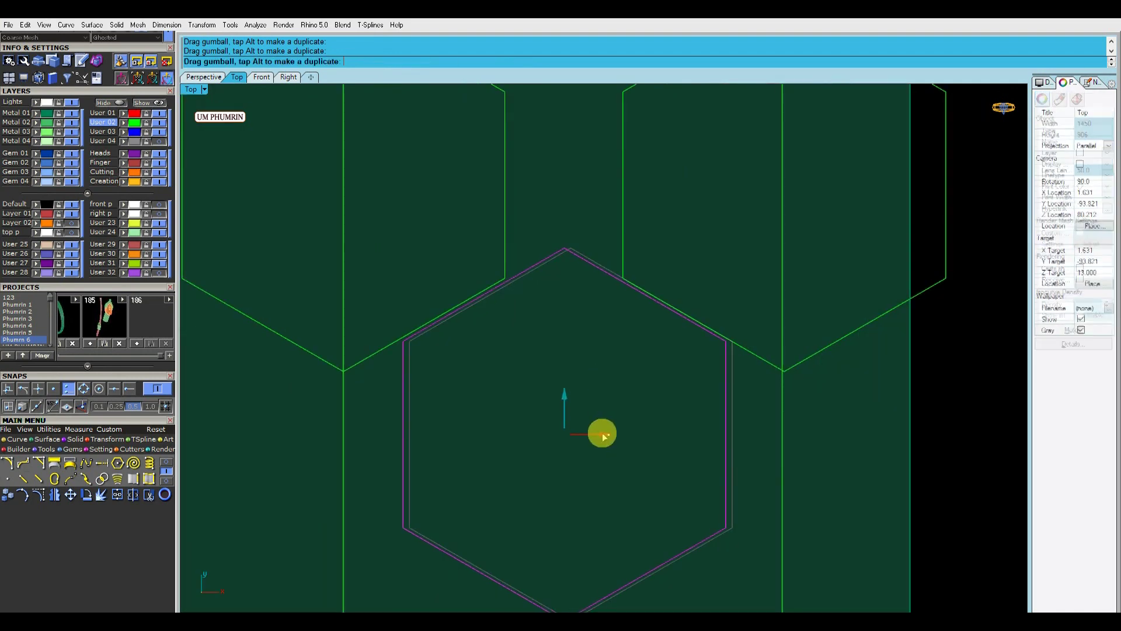
left_click_drag(603, 435, 599, 432)
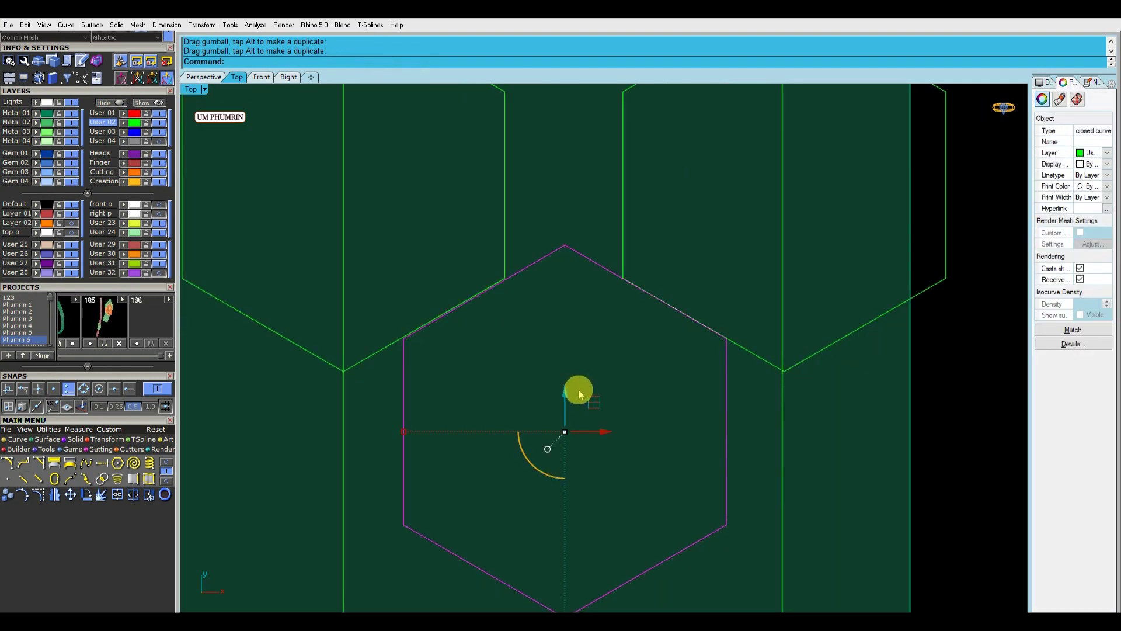
scroll(564, 393, "down", 1)
scroll(565, 374, "down", 2)
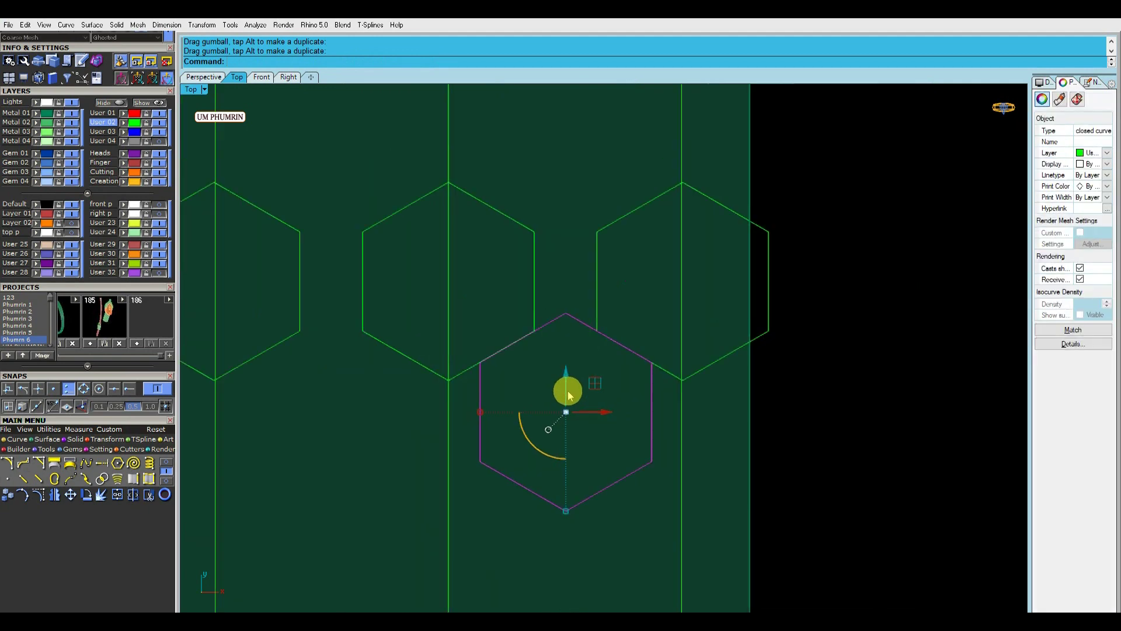
left_click(563, 370)
Measure the hexagon spacing with DimAligned and nudge the lower hexagon to fit.
type("da")
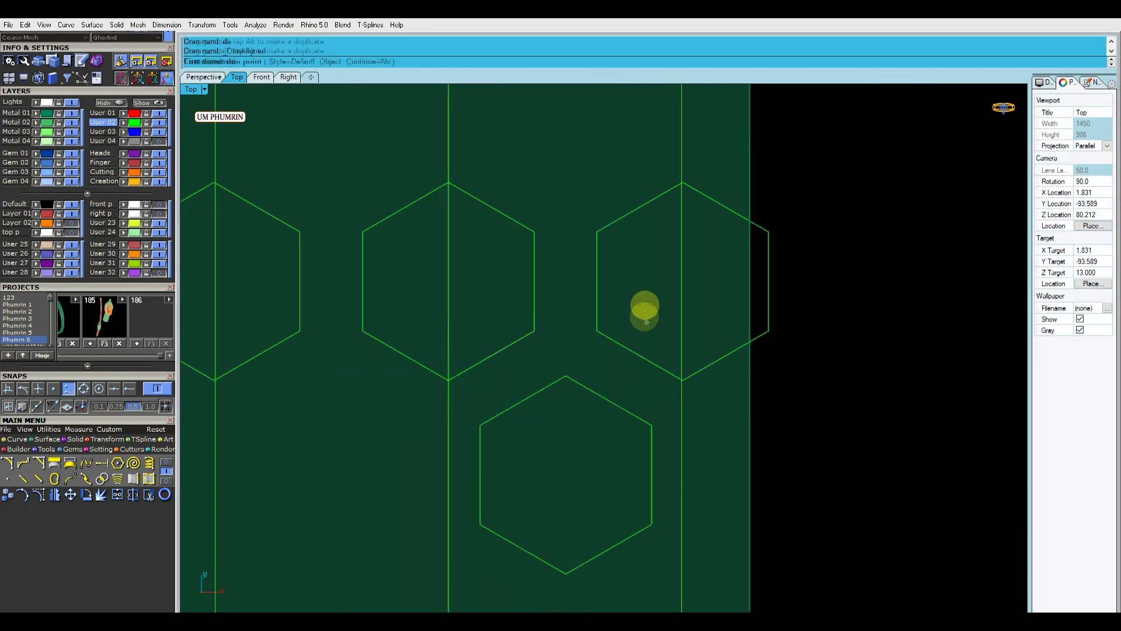
left_click(549, 321)
left_click(548, 350)
left_click(503, 375)
key("Escape")
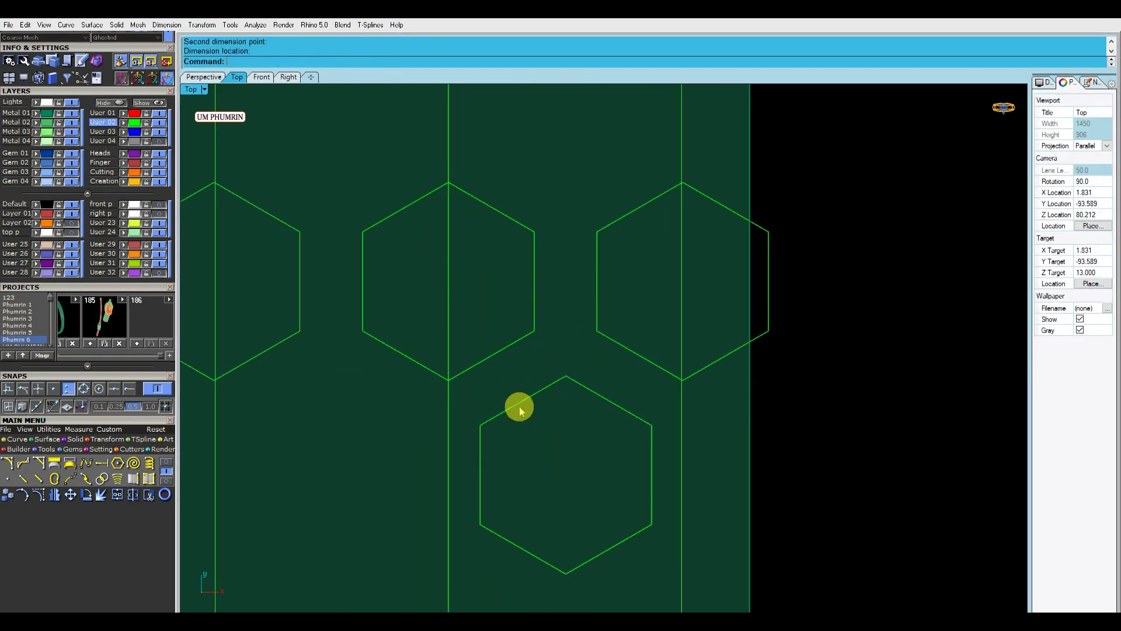
left_click(518, 405)
right_click_drag(558, 394, 571, 371)
Move the lower hexagon slightly down and re-measure its spacing at 0.74.
right_click(619, 366)
left_click(618, 375)
key("Escape")
left_click_drag(581, 411, 582, 422)
type("S")
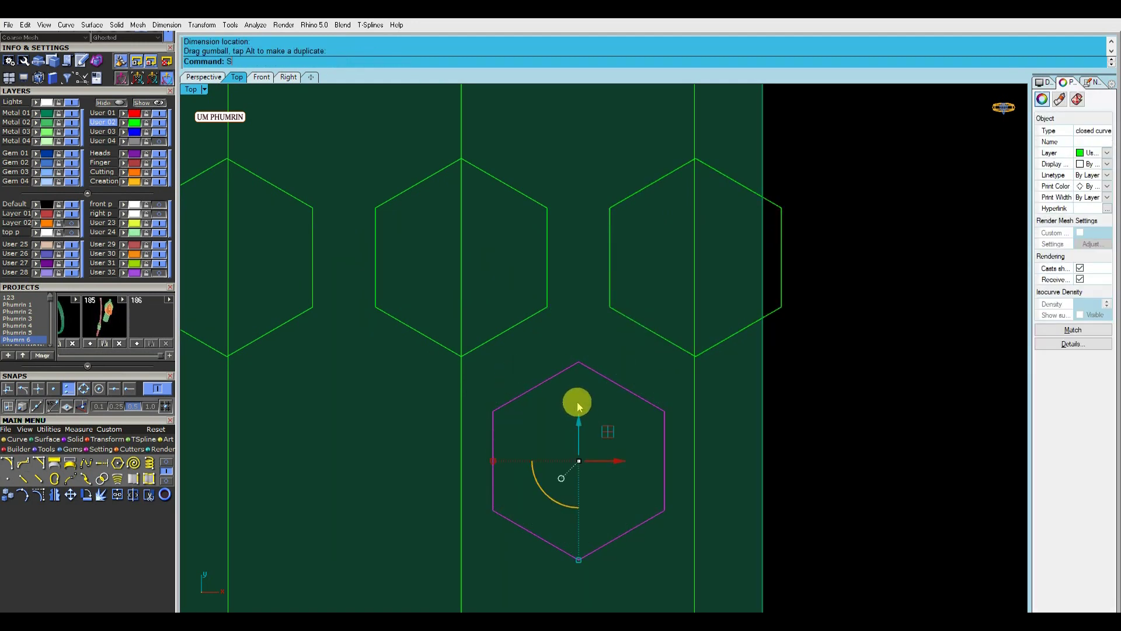
key("Return")
left_click(613, 380)
left_click(642, 325)
key("Escape")
scroll(647, 379, "down", 2)
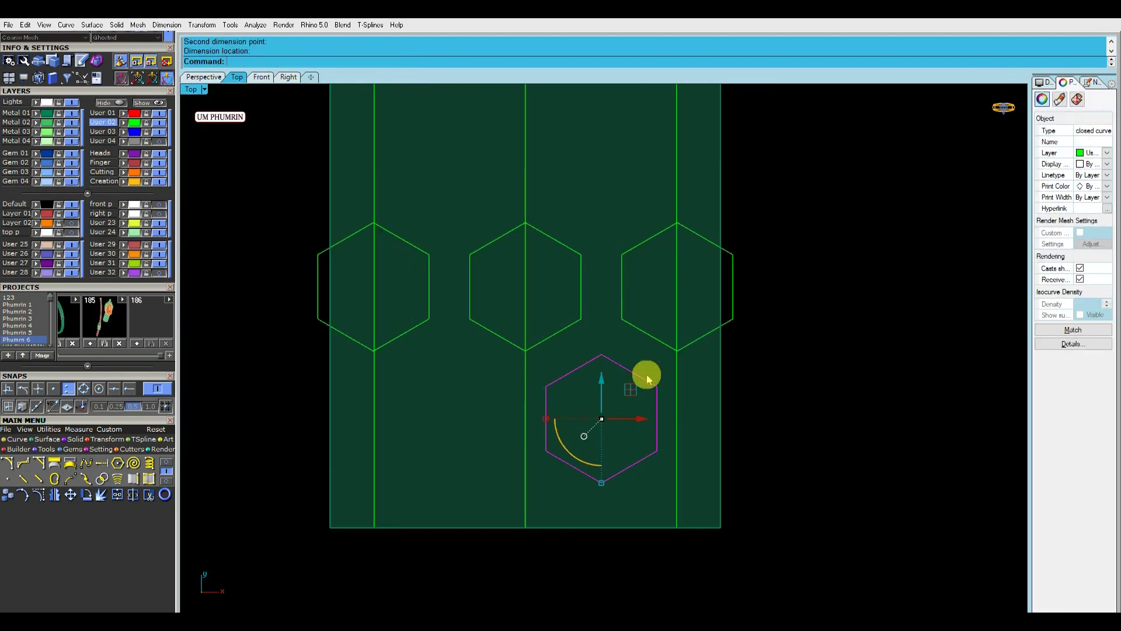
Return to the Perspective view and reposition the right hexagon curve.
key("Escape")
scroll(699, 363, "down", 1)
scroll(683, 432, "down", 2)
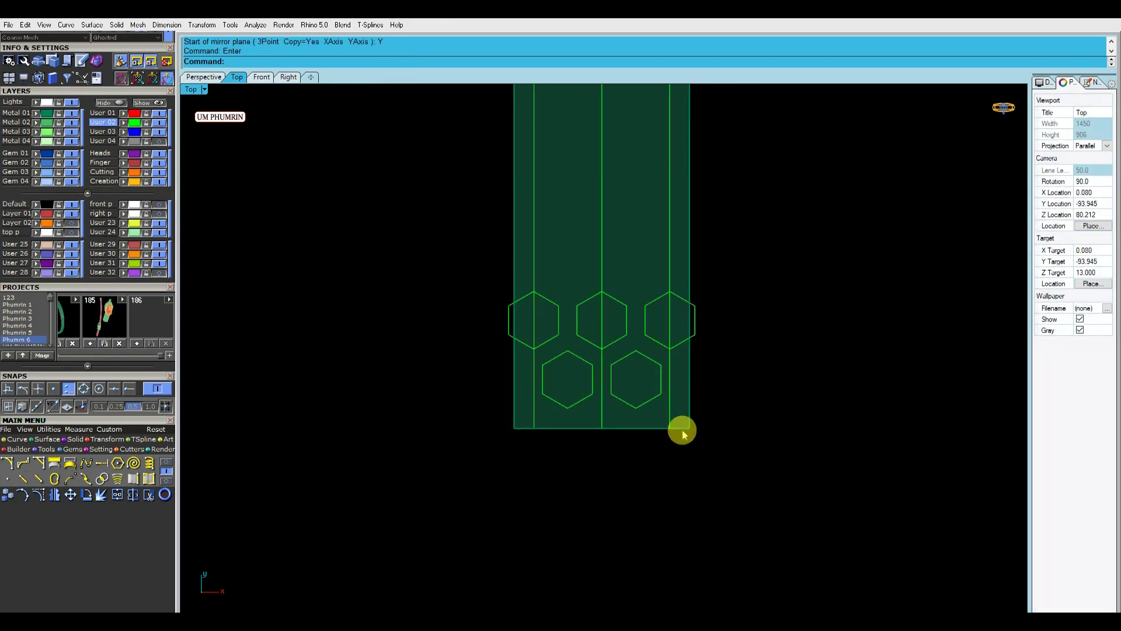
key("ctrl+F4")
left_click(713, 377)
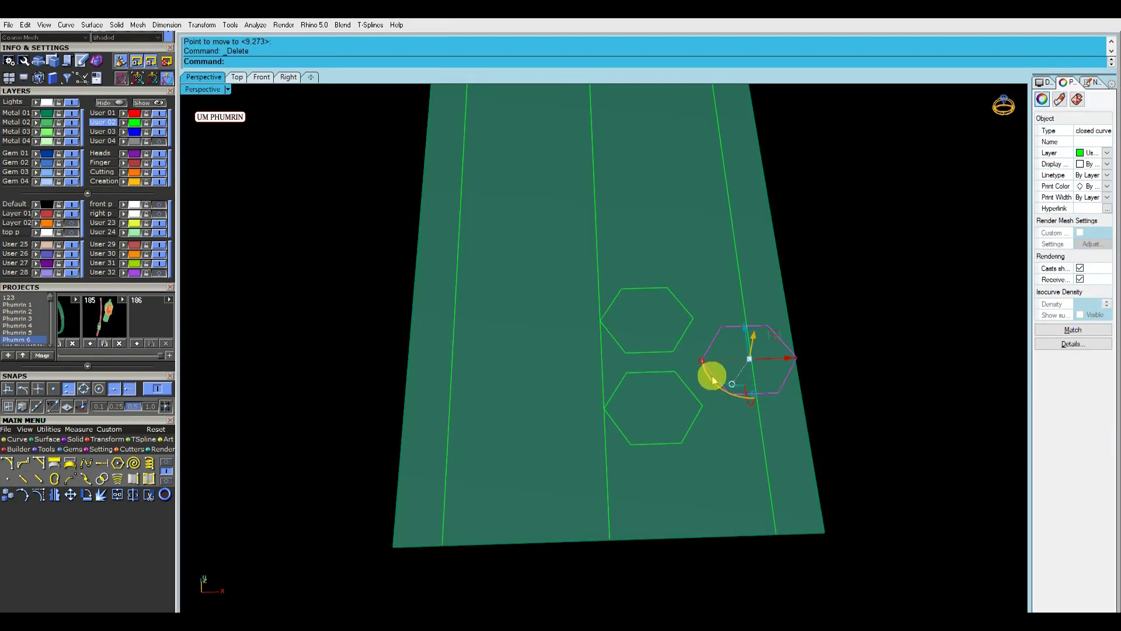
left_click_drag(709, 377, 713, 432)
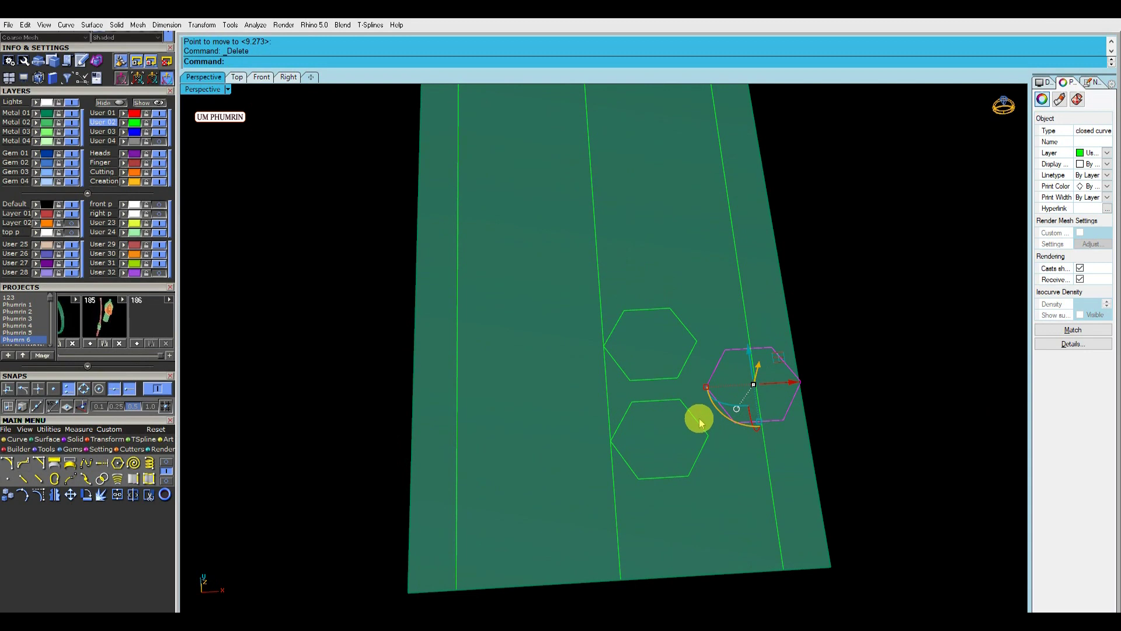
key("Escape")
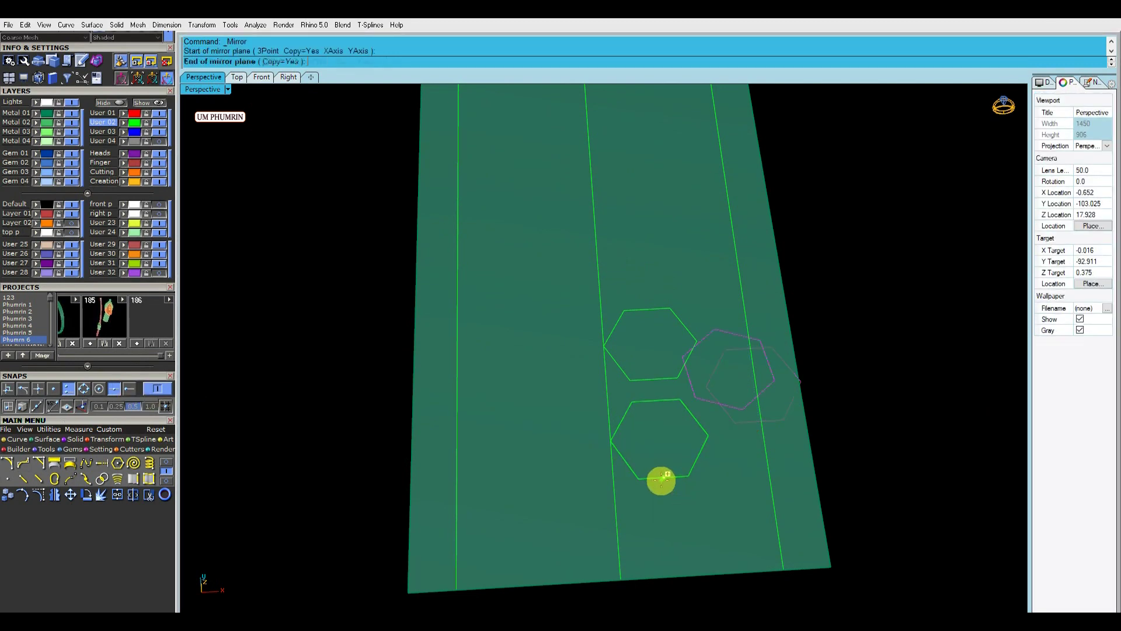
Mirror-copy the two lower hexagons across an axis through the middle hexagon.
left_click(629, 415)
left_click(641, 381, "shift")
key("Return")
left_click(556, 433)
left_click(555, 502)
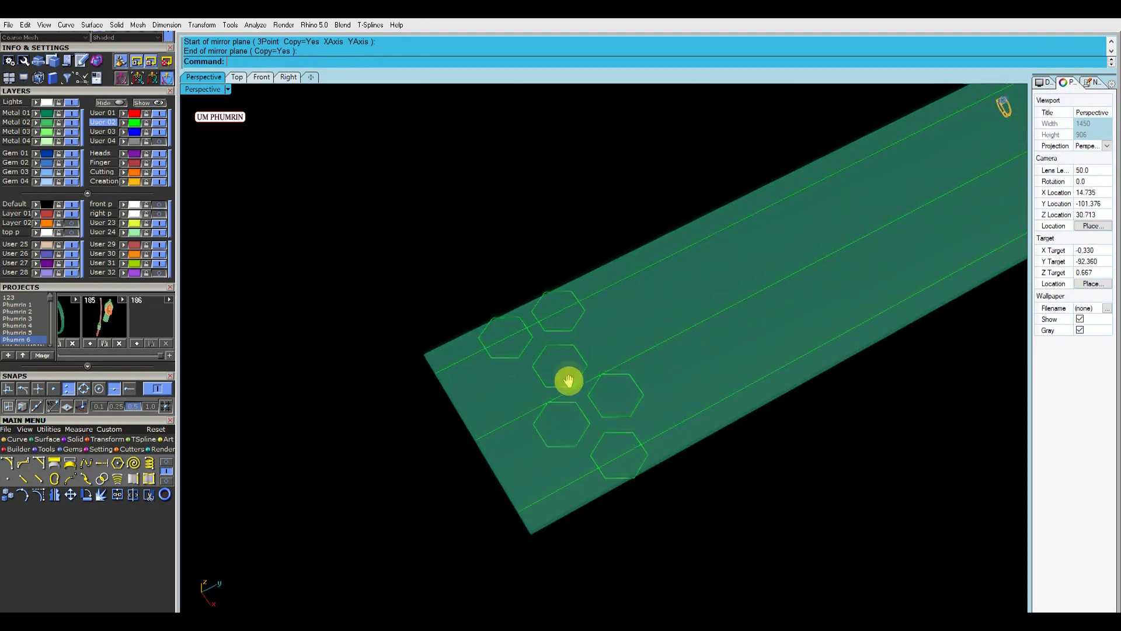
right_click_drag(336, 406, 475, 275)
left_click_drag(475, 275, 692, 512)
right_click_drag(639, 431, 595, 403)
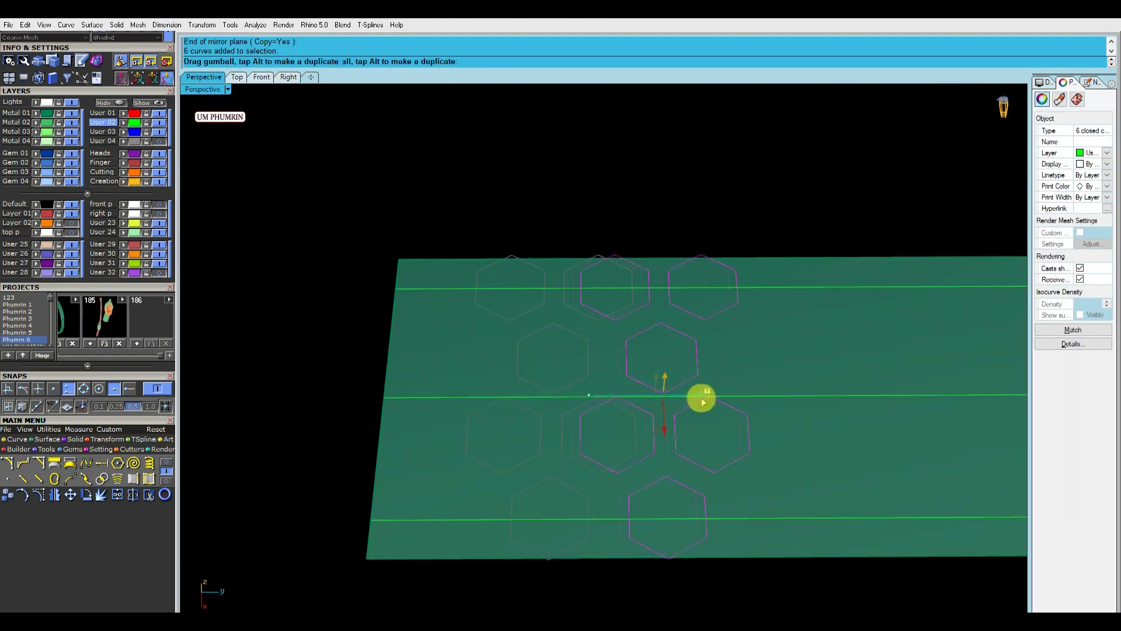
key("Escape")
Delete the surplus hexagon copies, leaving four staggered hexagons selected.
left_click(619, 409)
left_click(594, 240)
left_click_drag(654, 330, 654, 329)
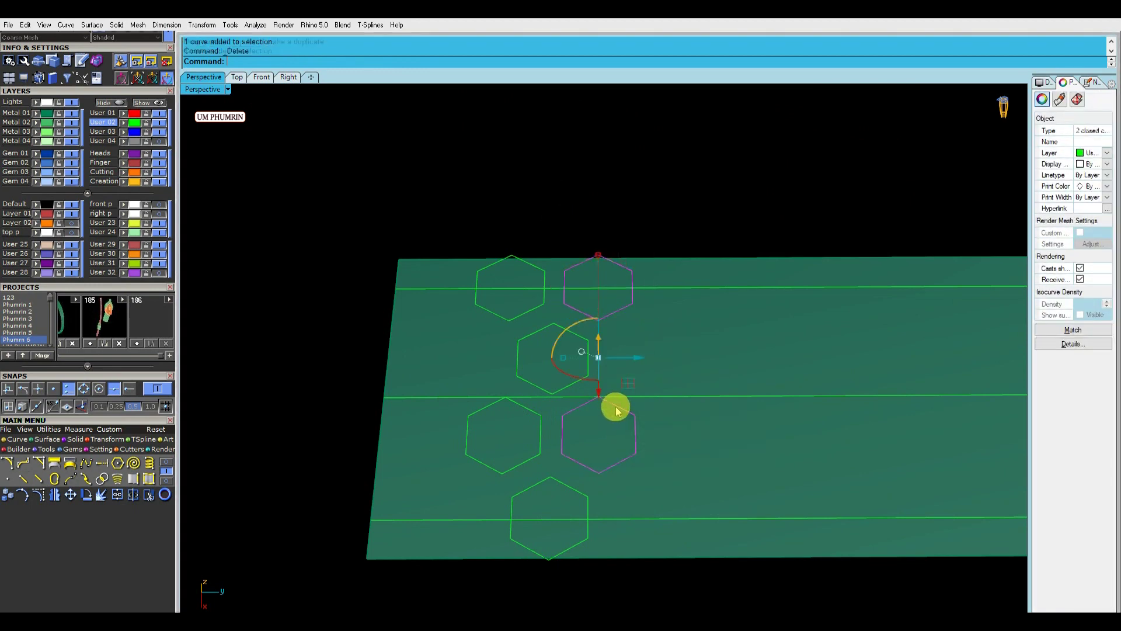
key("Delete")
right_click_drag(613, 409, 466, 233)
left_click_drag(466, 233, 582, 421)
scroll(589, 420, "up", 3)
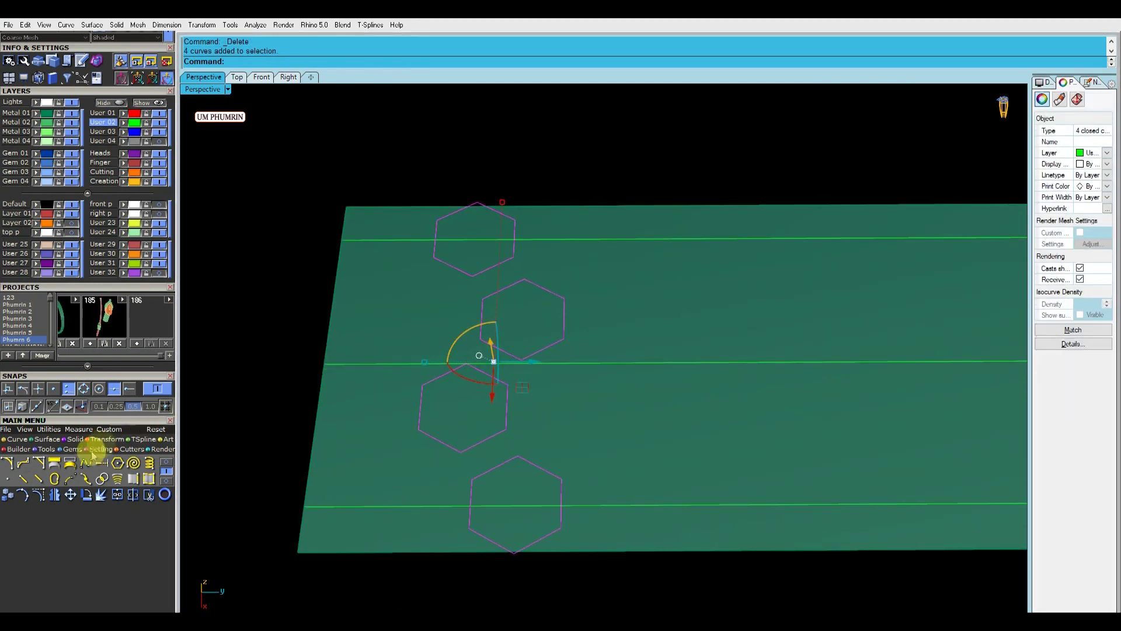
left_click(8, 494)
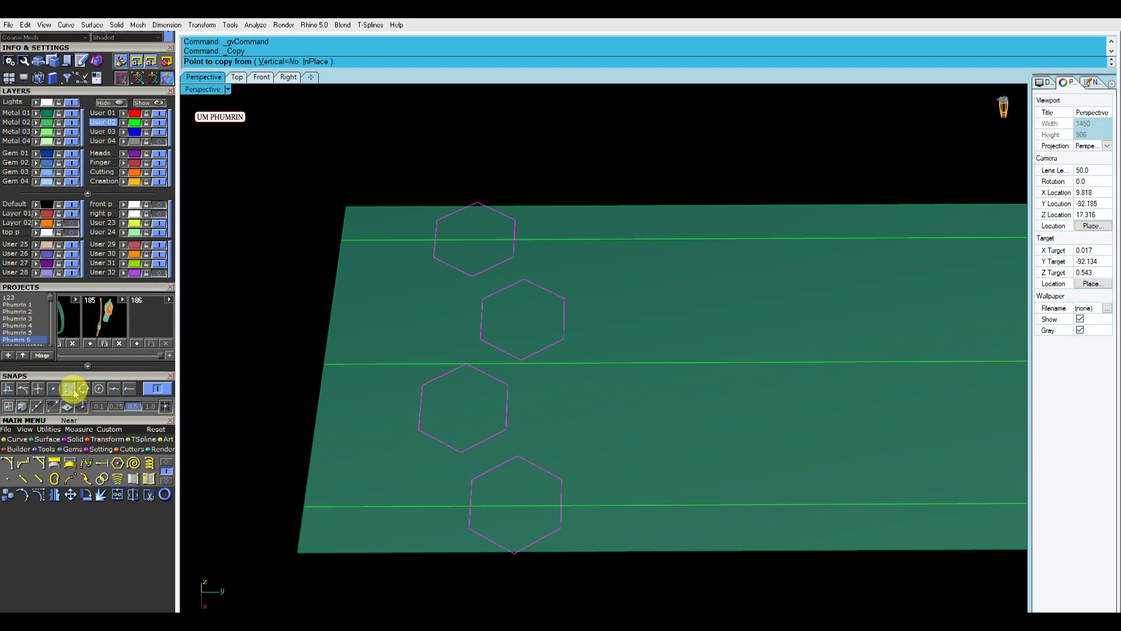
Shift hexagon copies sideways and mirror them into a second staggered row.
right_click_drag(440, 379, 508, 345, "shift")
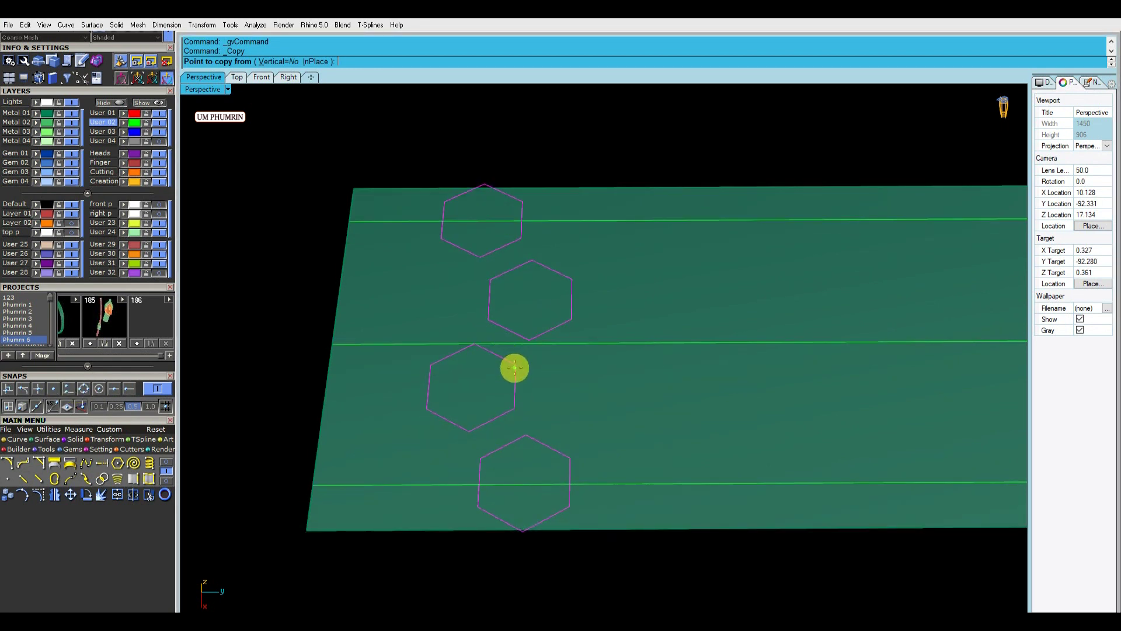
left_click_drag(533, 346, 659, 347)
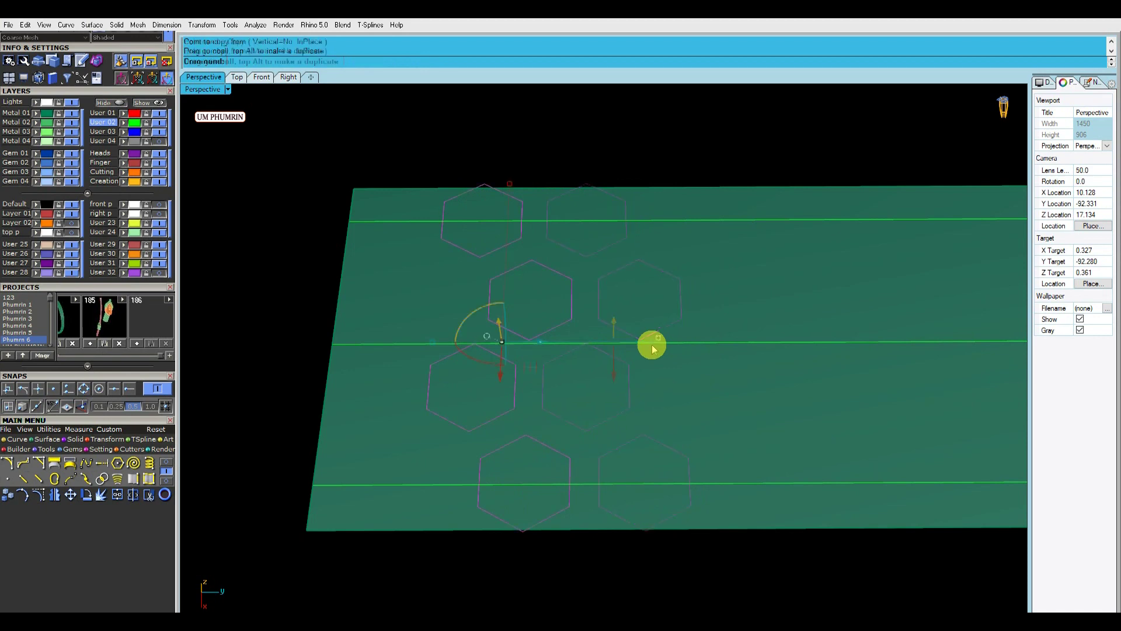
left_click(515, 377)
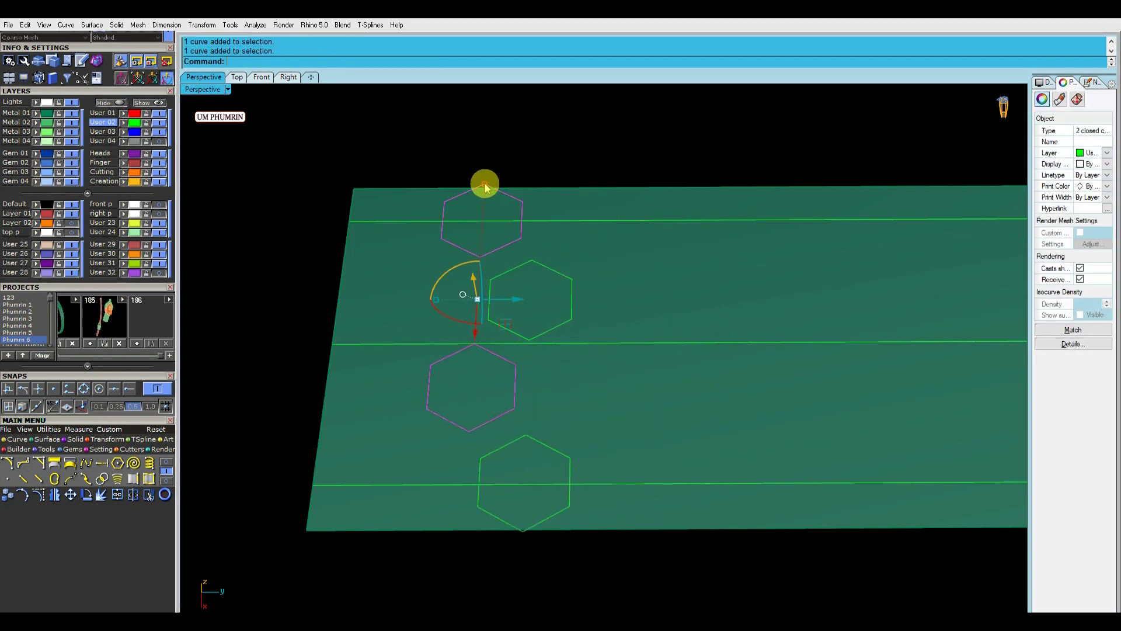
type("Mi")
key("Return")
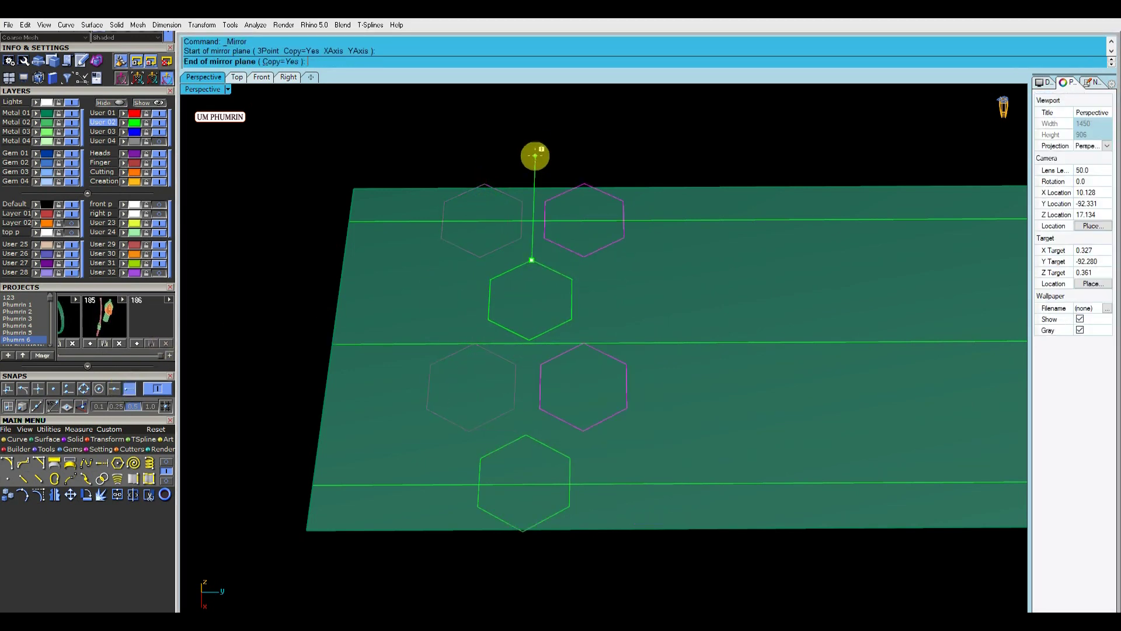
right_click_drag(570, 210, 393, 178)
left_click(594, 524)
scroll(548, 393, "up", 3)
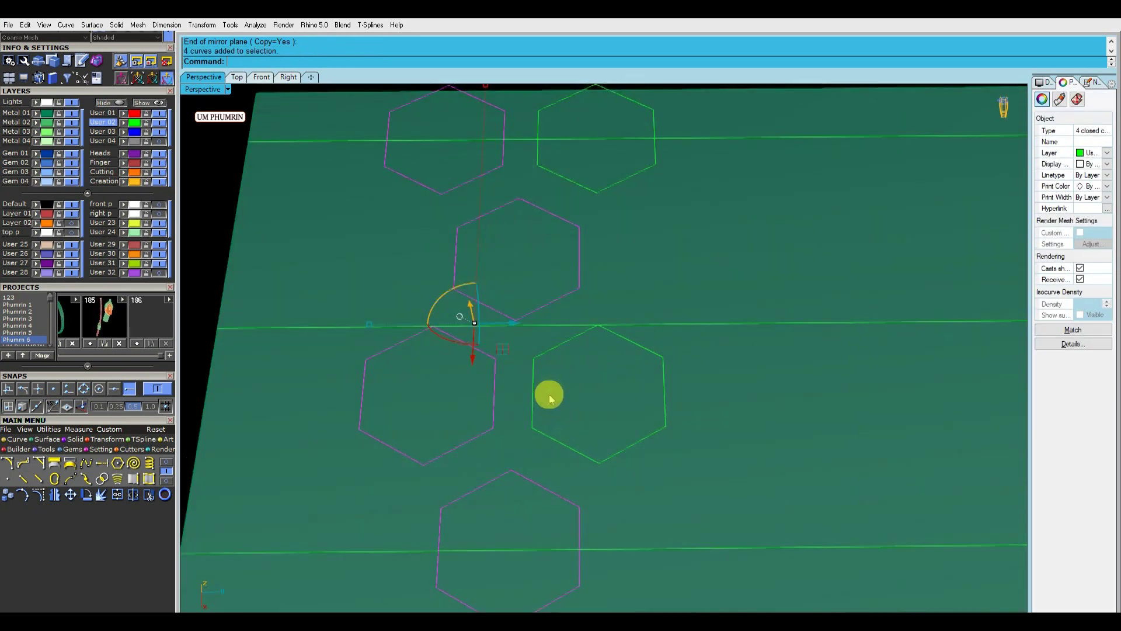
scroll(536, 381, "down", 3)
right_click_drag(604, 445, 561, 450, "shift")
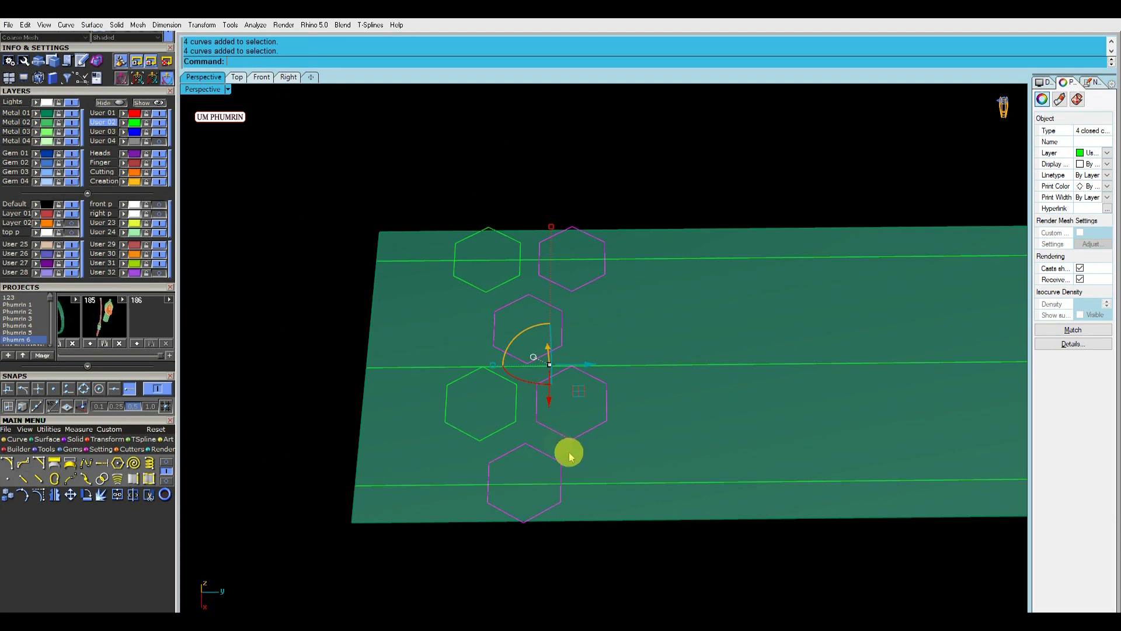
Place two copies of the hexagon group further along the strip.
scroll(487, 369, "up", 1)
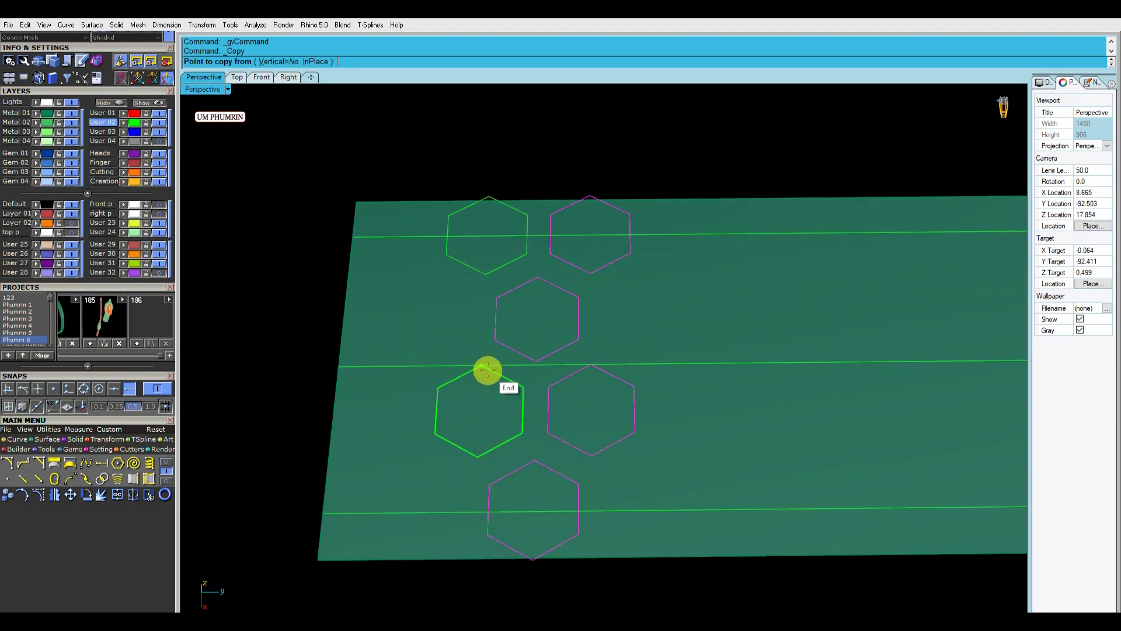
left_click(702, 358)
right_click_drag(702, 358, 585, 352, "shift")
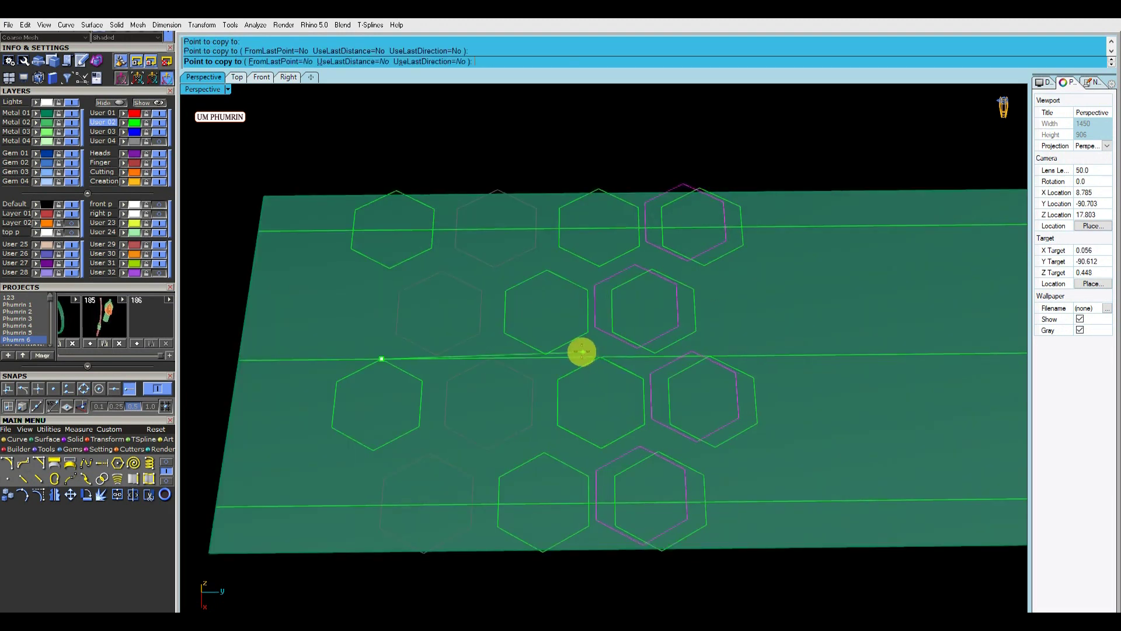
left_click(712, 355)
scroll(707, 356, "down", 2)
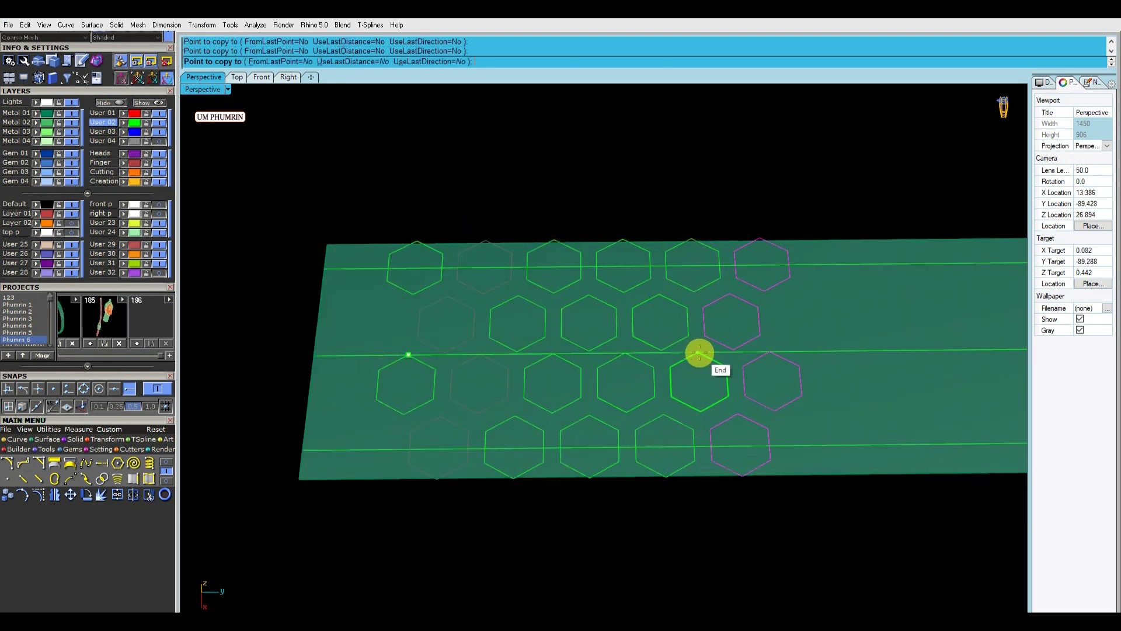
right_click_drag(699, 353, 572, 355, "shift")
scroll(706, 357, "down", 3)
key("Return")
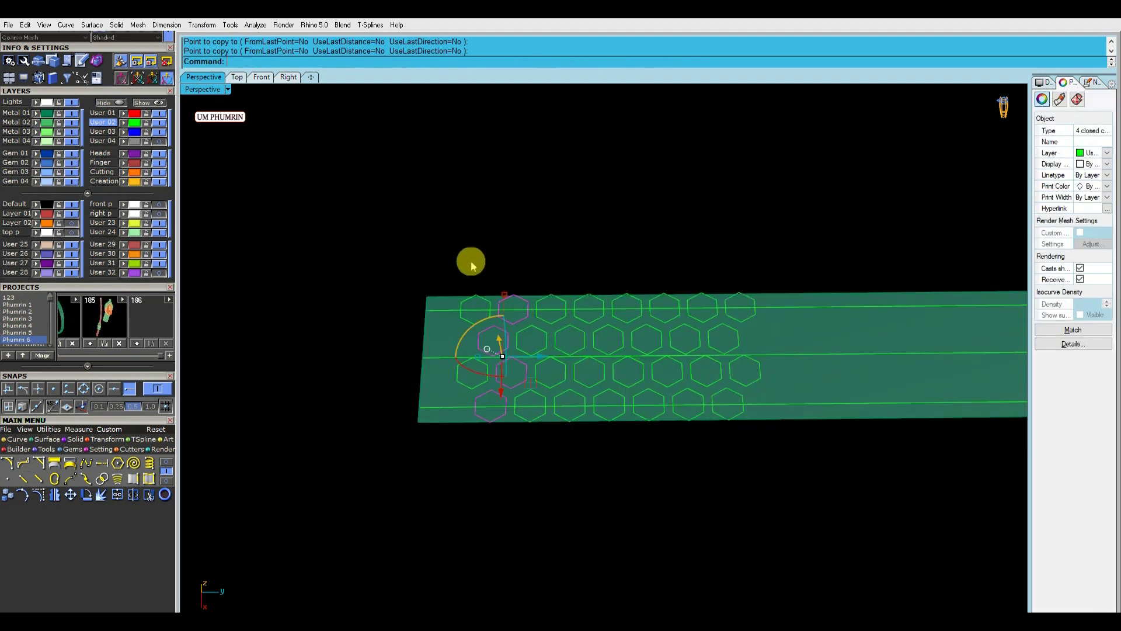
Copy the larger hexagon group once more near the strip's far end.
key("Return")
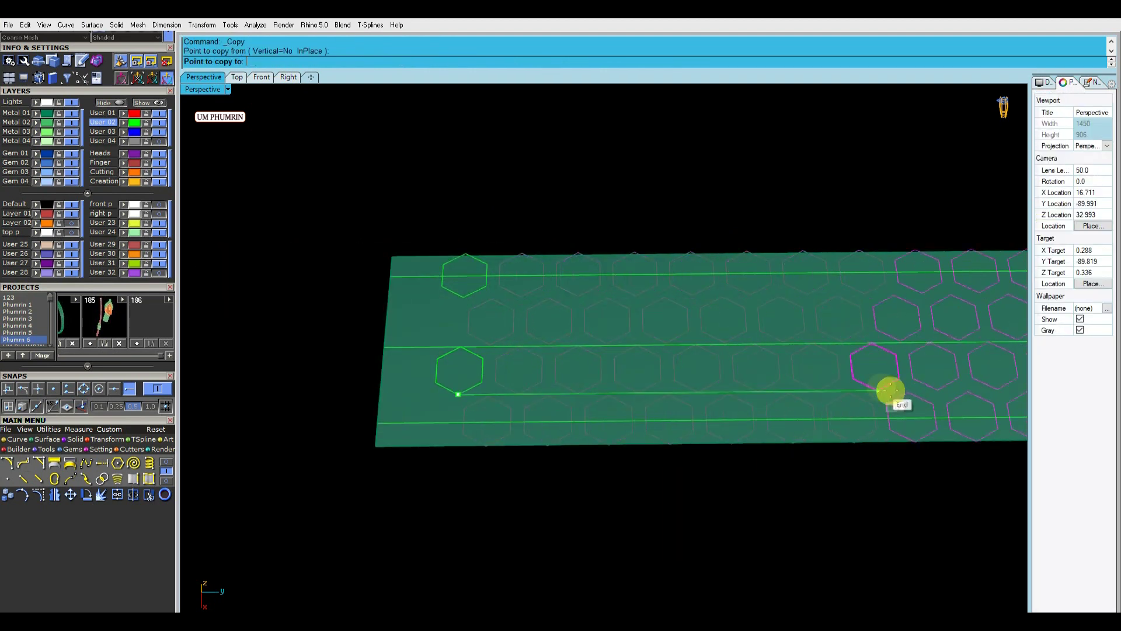
right_click_drag(854, 390, 426, 401, "shift")
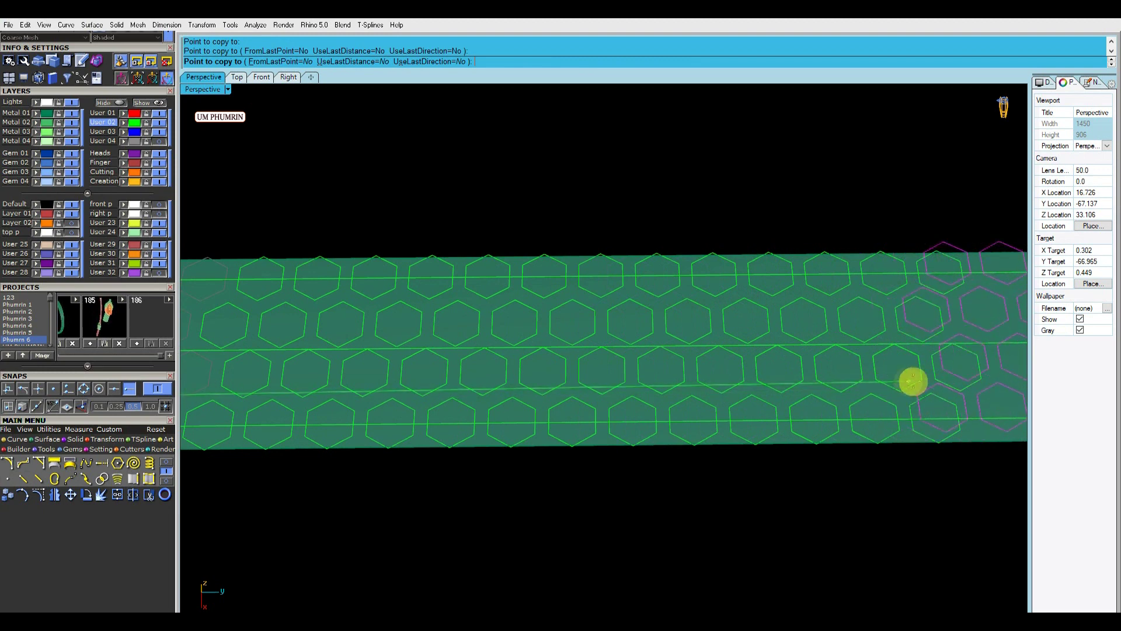
mouse_move(959, 386)
right_mouse_down("shift")
mouse_move(603, 380)
mouse_move(489, 393)
right_mouse_up("shift")
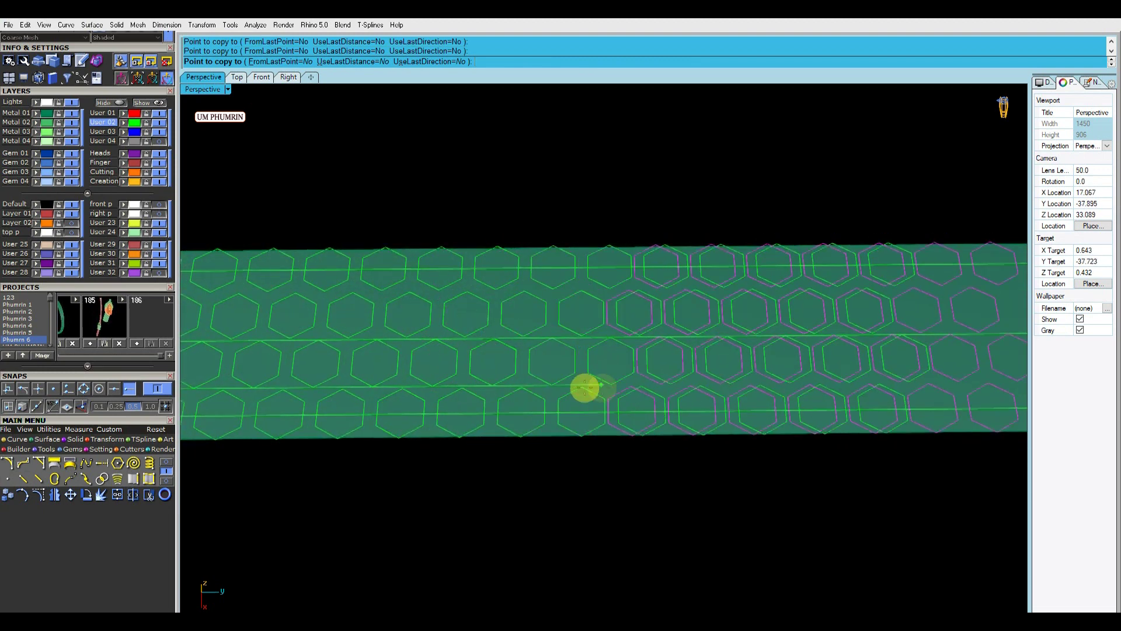
scroll(560, 393, "down", 2)
left_click(527, 397)
key("Return")
Delete the hexagons overhanging the strip end, then undo the previous mirror.
left_click_drag(775, 267, 905, 435)
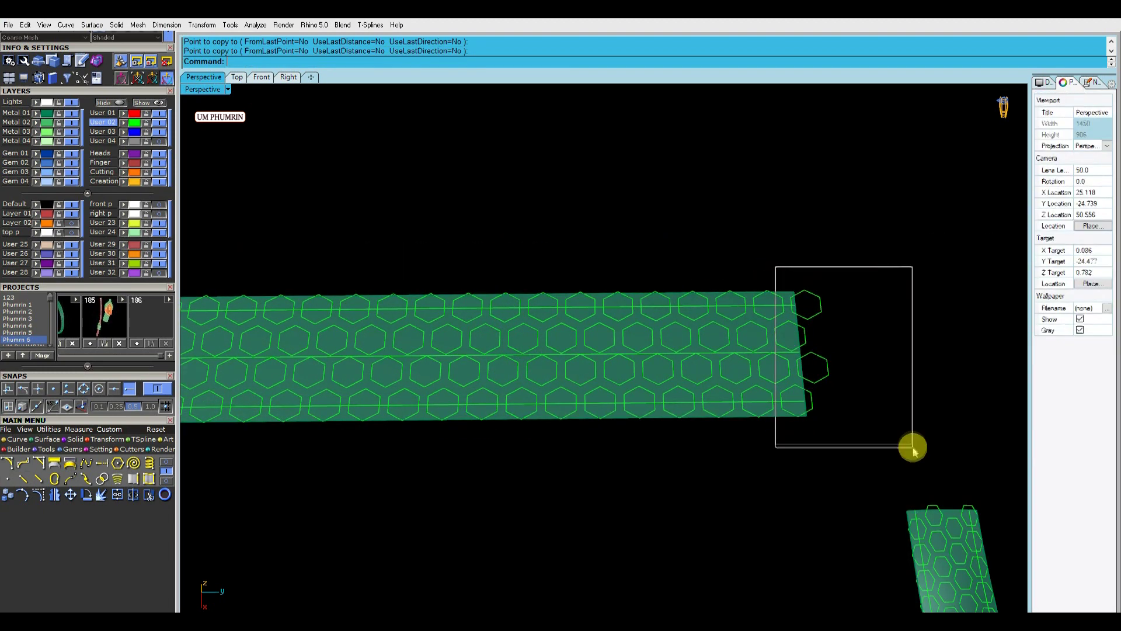
key("Delete")
mouse_move(788, 346)
right_mouse_down()
mouse_move(843, 363)
mouse_move(804, 412)
right_mouse_up()
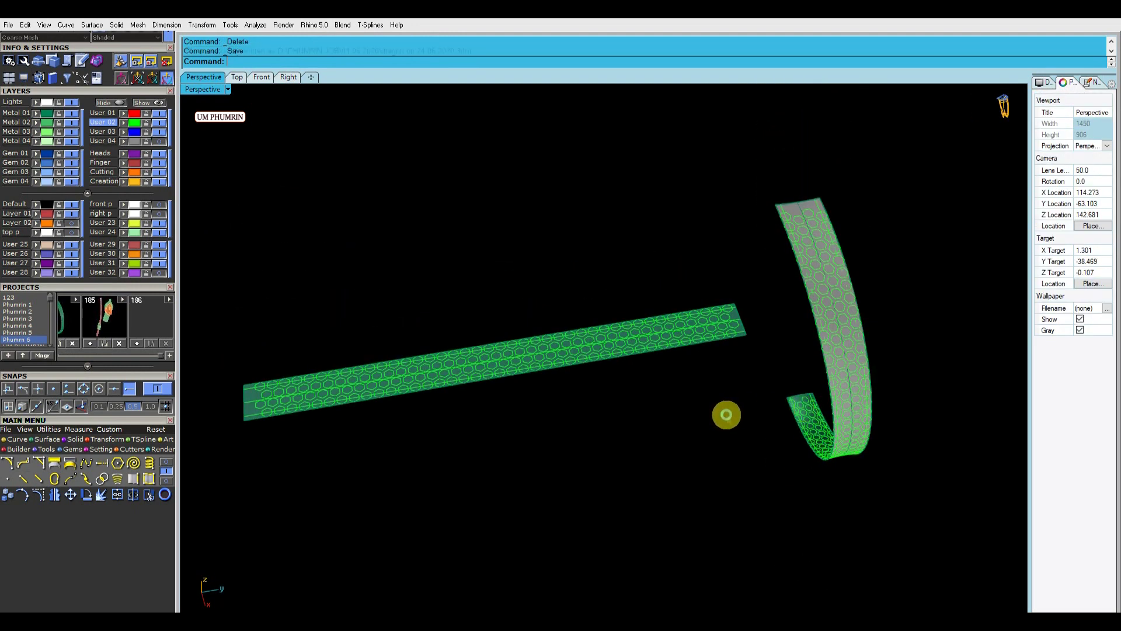
key("ctrl+z")
Mirror the half-hexagon and hexagon pair with the Mm command.
scroll(528, 319, "up", 5)
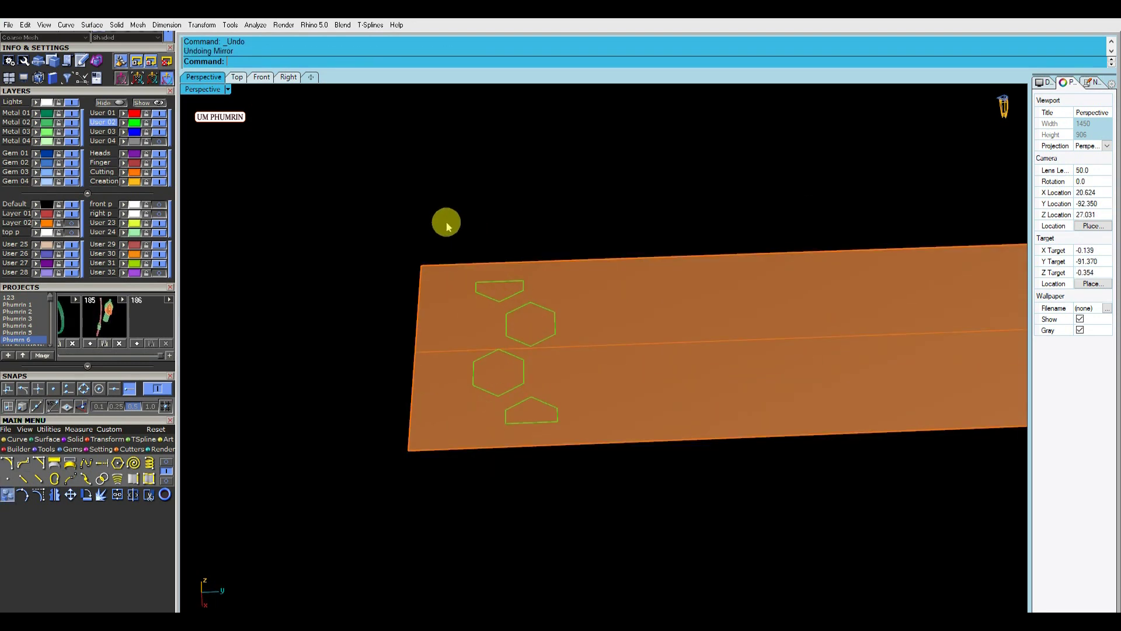
left_click_drag(538, 413, 540, 411)
type("Mm")
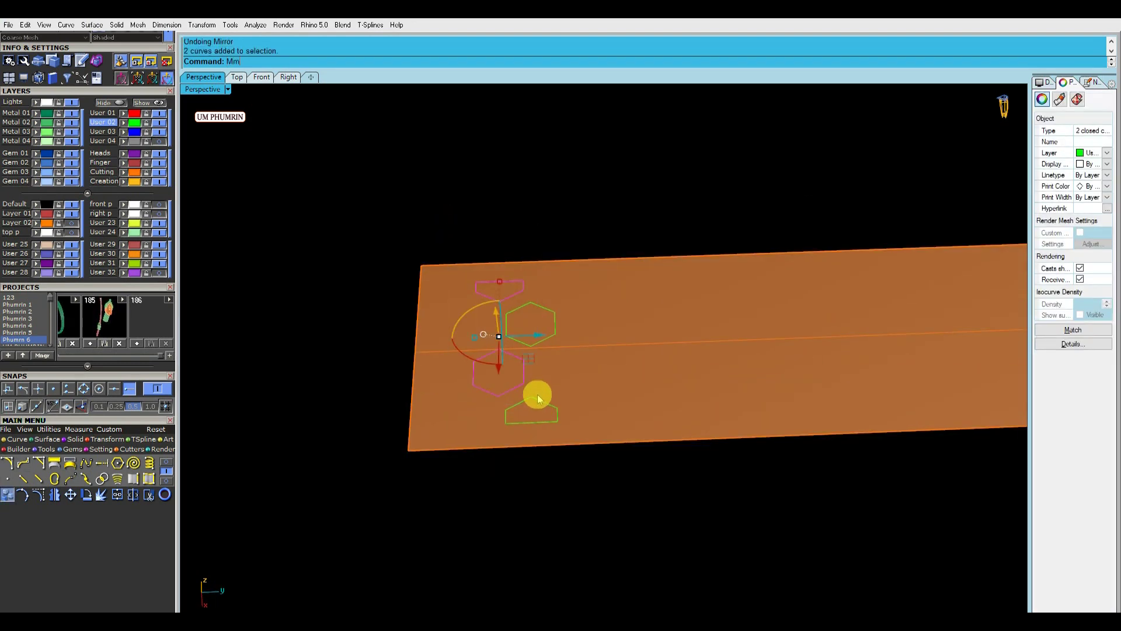
key("Return")
left_click(531, 397)
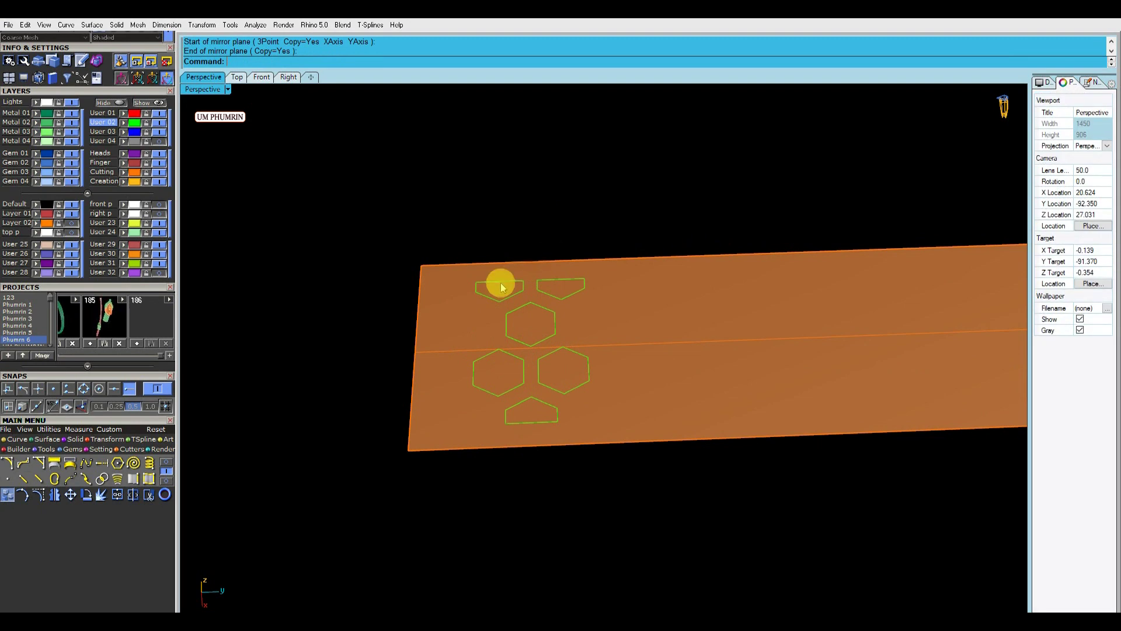
scroll(555, 380, "up", 1)
scroll(481, 422, "up", 1)
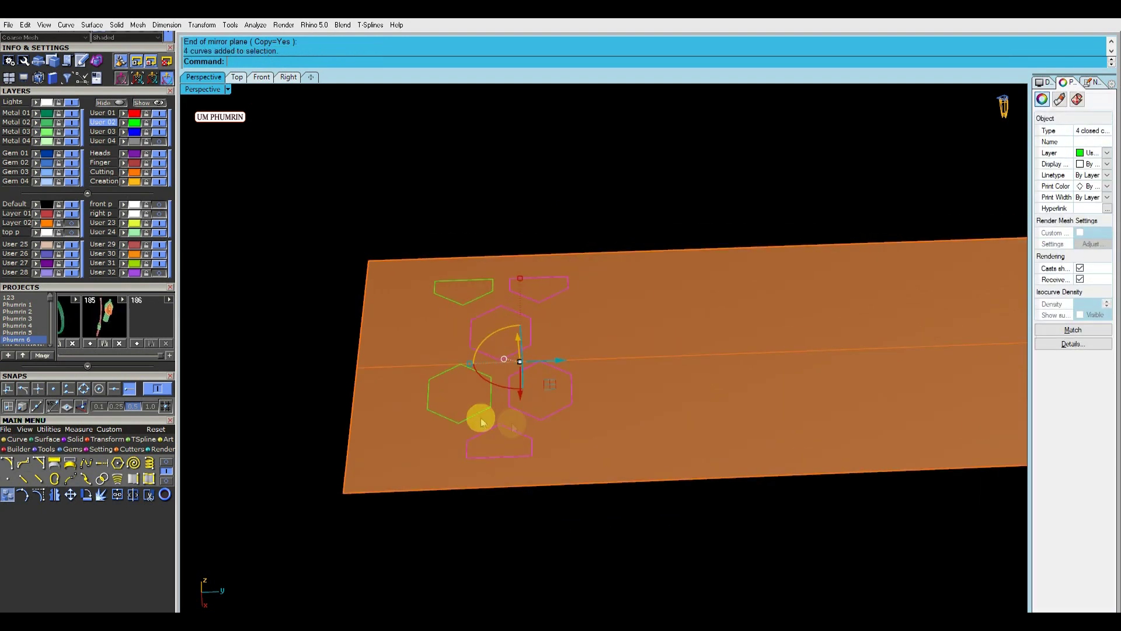
Copy the mirrored shape group repeatedly to tile the strip's length.
left_click(7, 496)
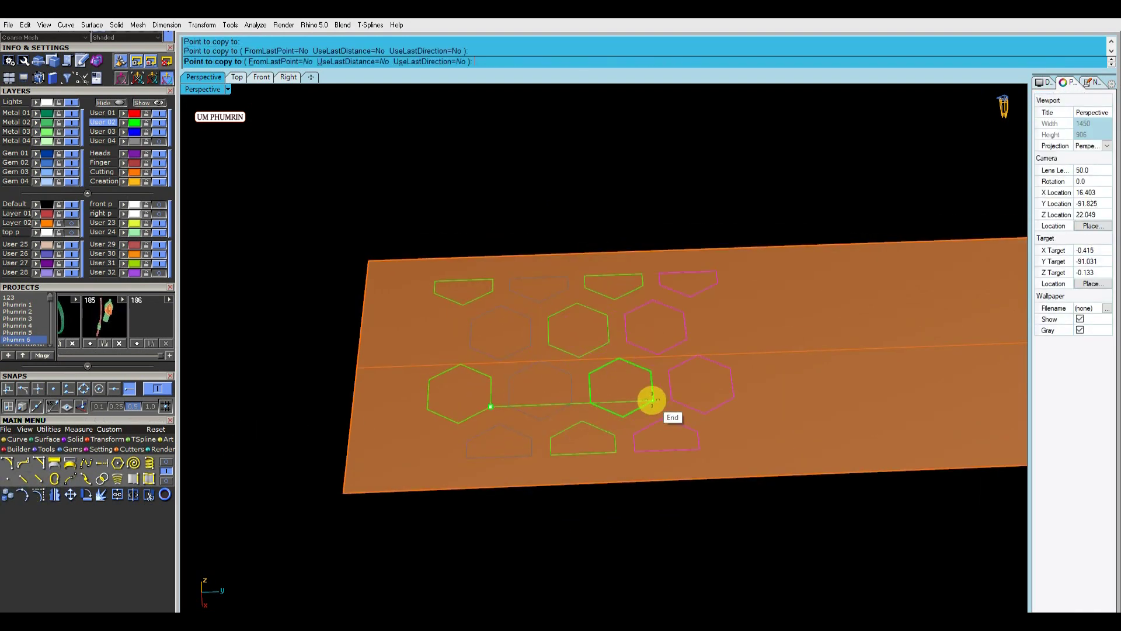
left_click(731, 400)
right_click_drag(731, 400, 603, 403, "shift")
key("Return")
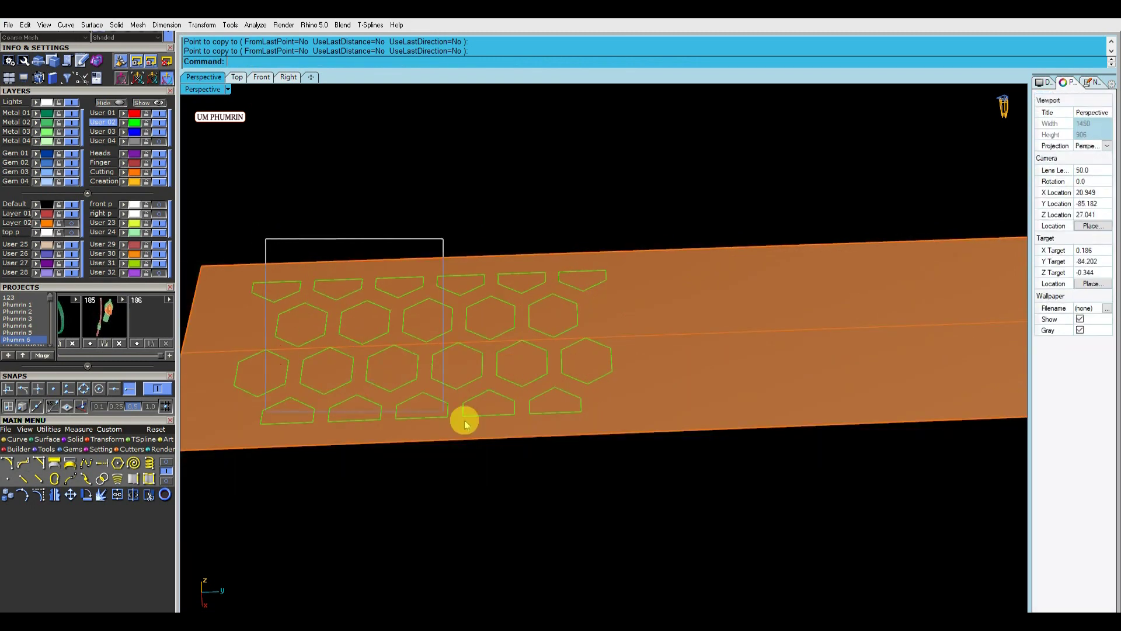
left_click_drag(619, 242, 321, 416)
right_click(305, 425)
left_click(288, 384)
mouse_move(616, 371)
right_mouse_down()
mouse_move(651, 421)
mouse_move(701, 401)
mouse_move(521, 430)
mouse_move(560, 268)
mouse_move(569, 328)
right_mouse_up()
left_click(560, 269)
mouse_move(352, 420)
right_mouse_down("shift")
mouse_move(600, 371)
mouse_move(500, 446)
mouse_move(563, 415)
mouse_move(434, 438)
right_mouse_up("shift")
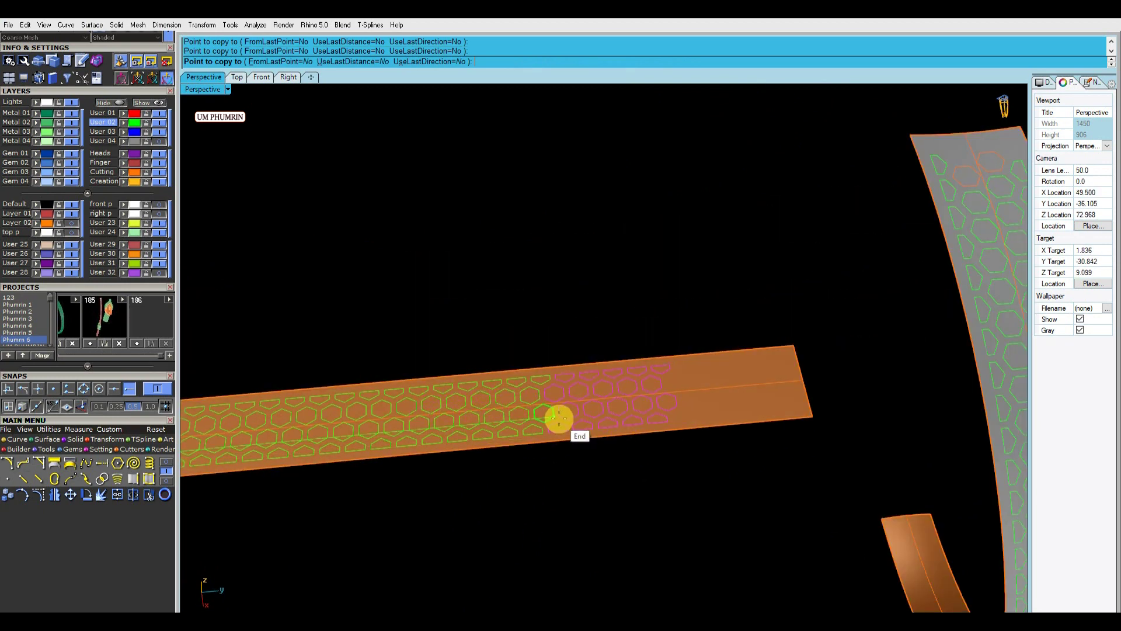
right_click(676, 405)
Orbit around the strip and curved band, then select both strips with their hexagons.
mouse_move(676, 405)
right_mouse_down()
mouse_move(672, 484)
mouse_move(691, 471)
right_mouse_up()
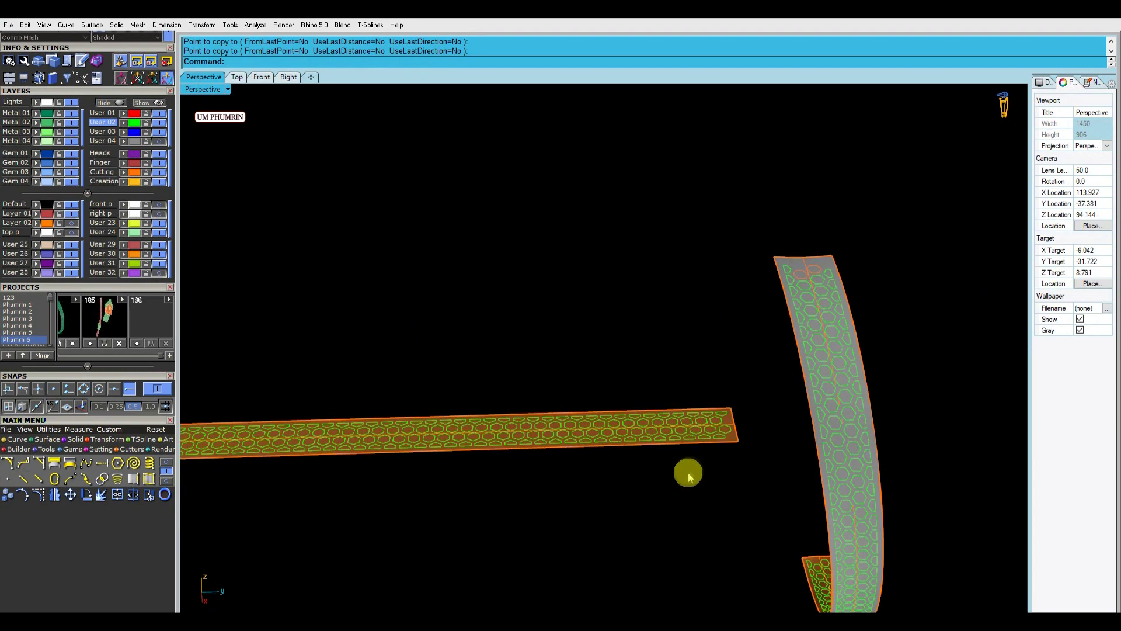
mouse_move(630, 495)
right_mouse_down()
mouse_move(718, 475)
mouse_move(658, 521)
mouse_move(703, 530)
right_mouse_up()
scroll(785, 454, "up", 5)
scroll(784, 454, "down", 4)
mouse_move(796, 473)
right_mouse_down()
mouse_move(748, 480)
mouse_move(773, 450)
mouse_move(765, 460)
mouse_move(843, 453)
right_mouse_up()
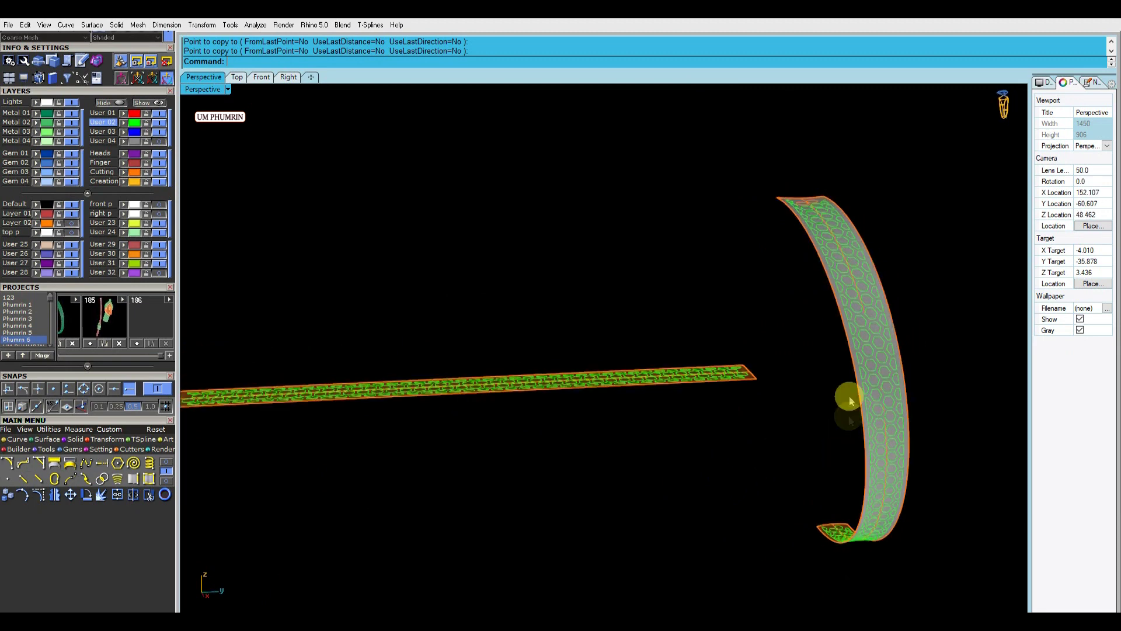
scroll(858, 386, "up", 5)
scroll(859, 385, "down", 5)
right_click_drag(858, 386, 856, 466)
left_click_drag(943, 548, 413, 231)
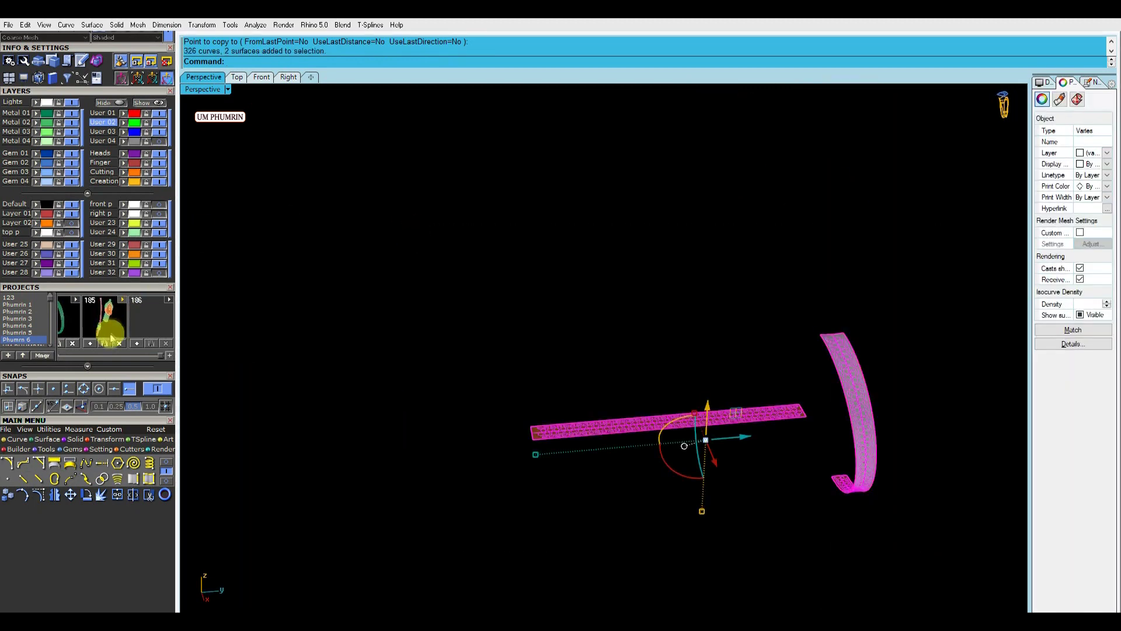
Save the project as a new version.
left_click(159, 357)
left_click(426, 371)
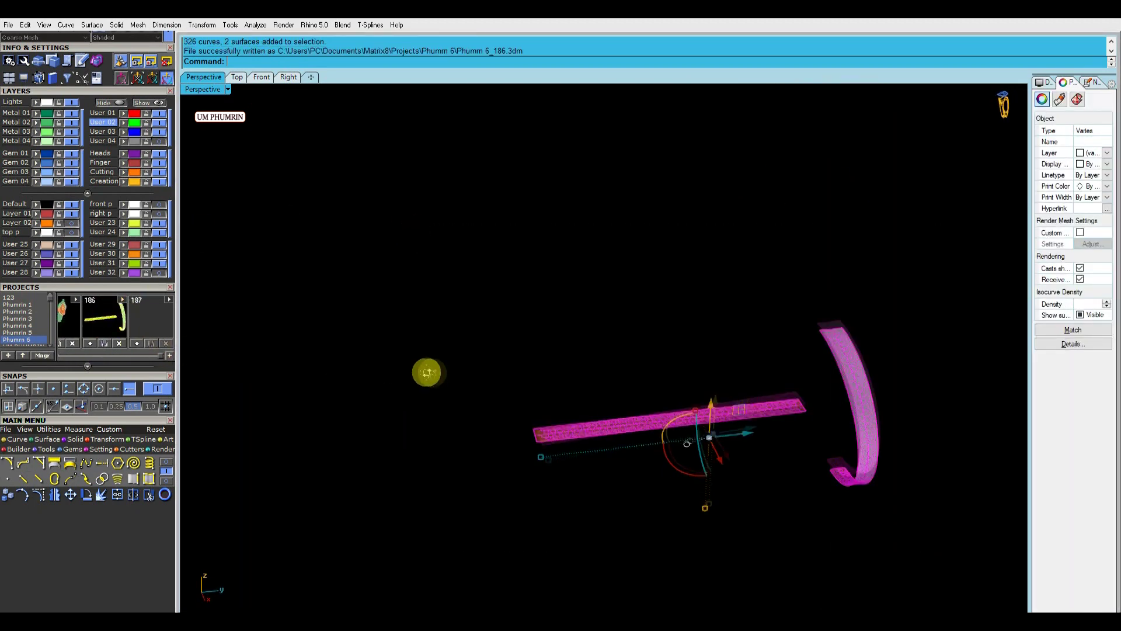
scroll(719, 383, "up", 2)
scroll(724, 371, "up", 4)
scroll(724, 371, "up", 2)
Thicken the curved ring surface with OffsetSrf, flipping its direction.
left_click(706, 300)
mouse_move(706, 300)
right_mouse_down()
mouse_move(663, 318)
mouse_move(678, 317)
mouse_move(661, 368)
mouse_move(653, 353)
mouse_move(703, 338)
right_mouse_up()
type("OffsetSrf")
key("Return")
type("F")
key("Return")
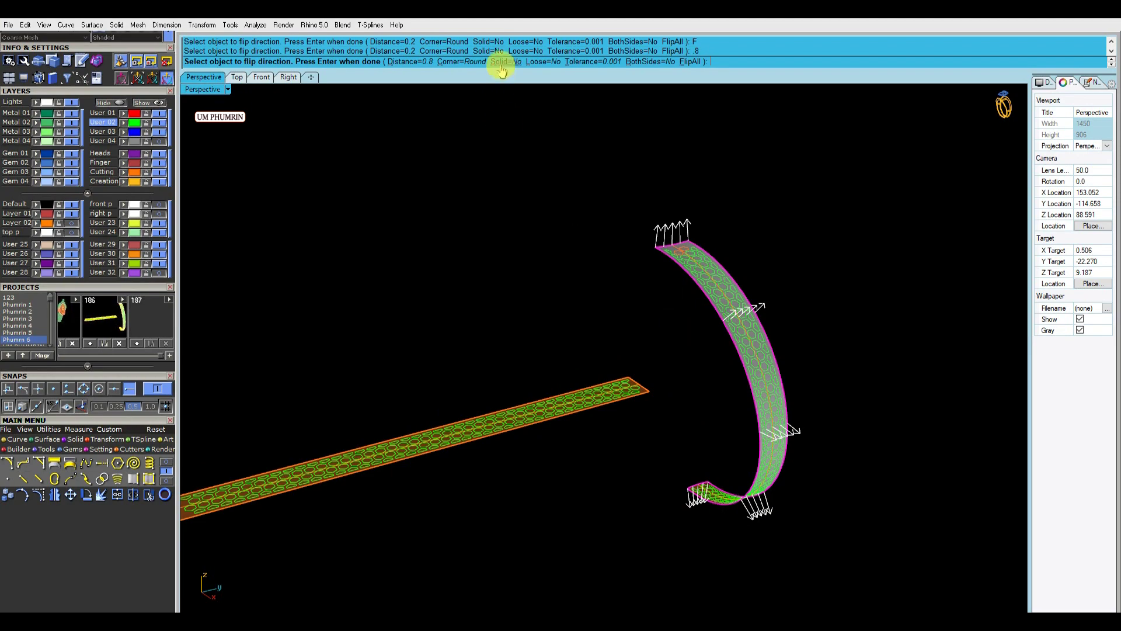
key("Return")
mouse_move(780, 245)
right_mouse_down()
mouse_move(826, 227)
mouse_move(678, 308)
mouse_move(803, 388)
mouse_move(646, 383)
mouse_move(692, 395)
mouse_move(651, 395)
mouse_move(733, 395)
mouse_move(751, 438)
mouse_move(413, 358)
mouse_move(401, 386)
right_mouse_up()
Delete the hexagon curves on the ring and select those on the flat strip.
left_click_drag(652, 413, 722, 415)
key("Delete")
mouse_move(749, 379)
right_mouse_down()
mouse_move(393, 382)
mouse_move(450, 451)
mouse_move(400, 263)
mouse_move(521, 393)
mouse_move(380, 77)
right_mouse_up()
Trial-extrude the selected hexagons and inspect the resulting block on the strip.
type("extrude")
key("Return")
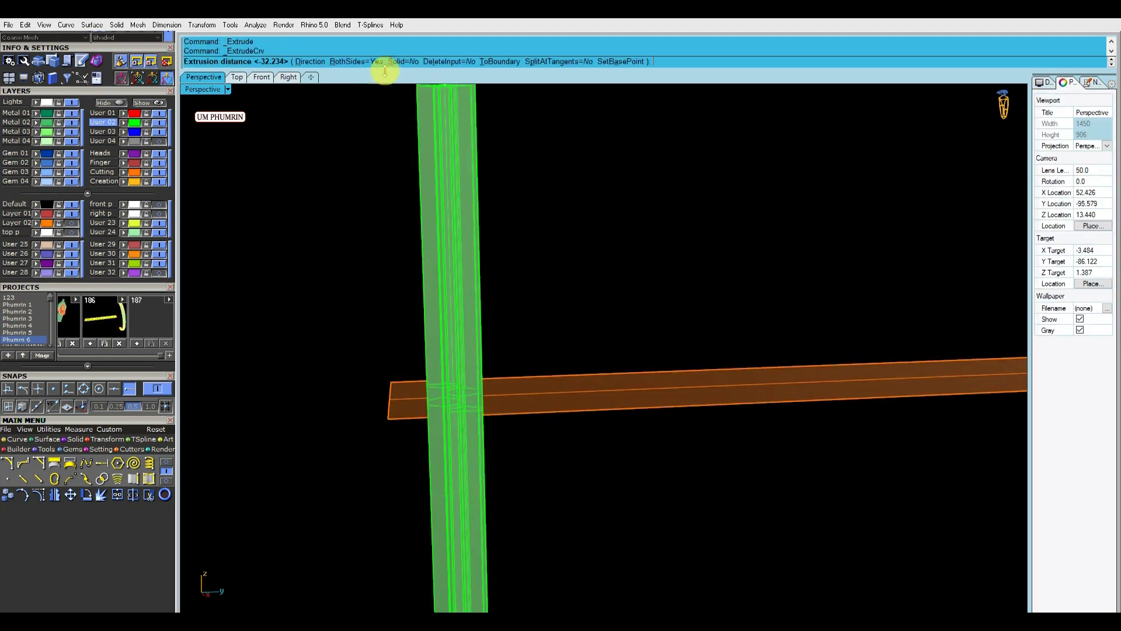
left_click(490, 327)
mouse_move(491, 328)
right_mouse_down()
mouse_move(513, 396)
mouse_move(593, 296)
mouse_move(706, 247)
mouse_move(726, 313)
mouse_move(540, 435)
right_mouse_up()
left_click(593, 296)
scroll(540, 435, "up", 3)
scroll(450, 419, "up", 3)
left_click(455, 365)
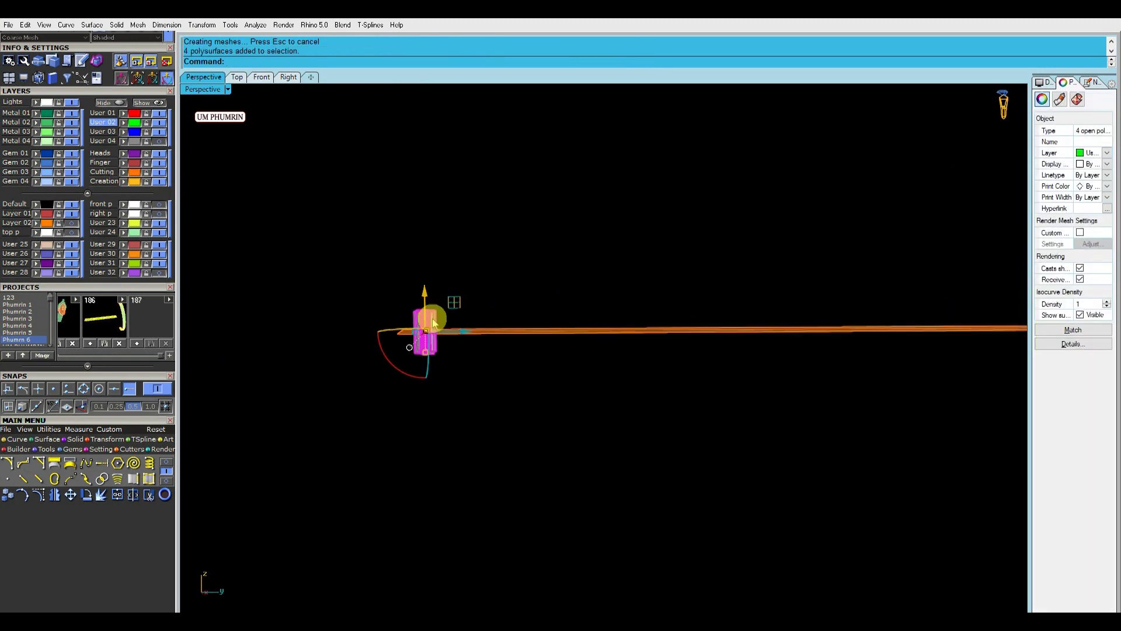
mouse_move(468, 314)
right_mouse_down()
mouse_move(565, 343)
mouse_move(664, 280)
mouse_move(683, 282)
mouse_move(621, 370)
mouse_move(861, 361)
mouse_move(463, 383)
mouse_move(432, 371)
mouse_move(593, 393)
mouse_move(513, 350)
mouse_move(421, 405)
mouse_move(476, 461)
mouse_move(458, 383)
mouse_move(543, 450)
mouse_move(503, 425)
mouse_move(461, 435)
mouse_move(466, 421)
mouse_move(531, 476)
mouse_move(686, 356)
mouse_move(631, 305)
mouse_move(516, 500)
mouse_move(541, 430)
mouse_move(553, 472)
right_mouse_up()
left_click(435, 351)
Restore the hexagon curves and delete the extra copied hexagon curves along the strip.
key("ctrl+z")
key("ctrl+z")
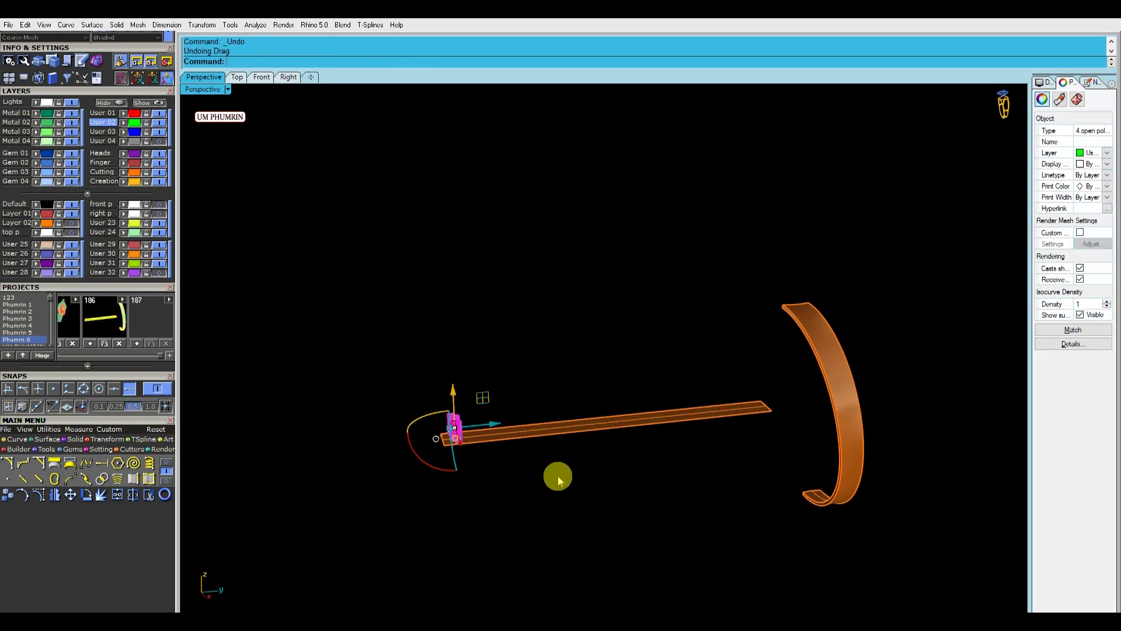
key("ctrl+z")
key("ctrl+z")
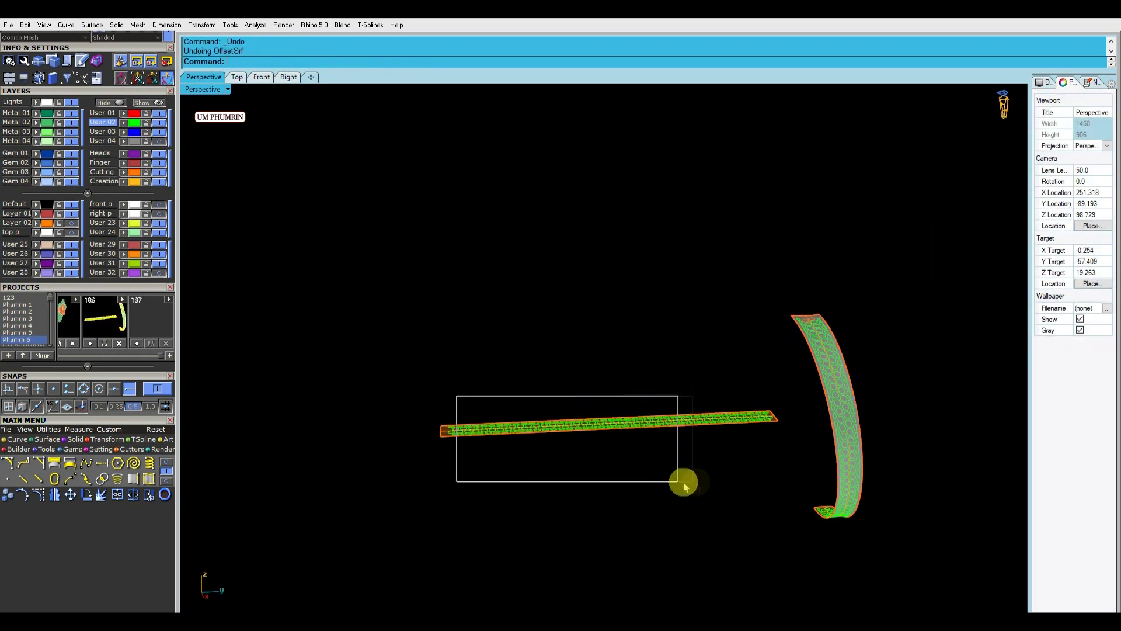
left_click_drag(683, 481, 679, 481)
scroll(432, 390, "up", 5)
key("Delete")
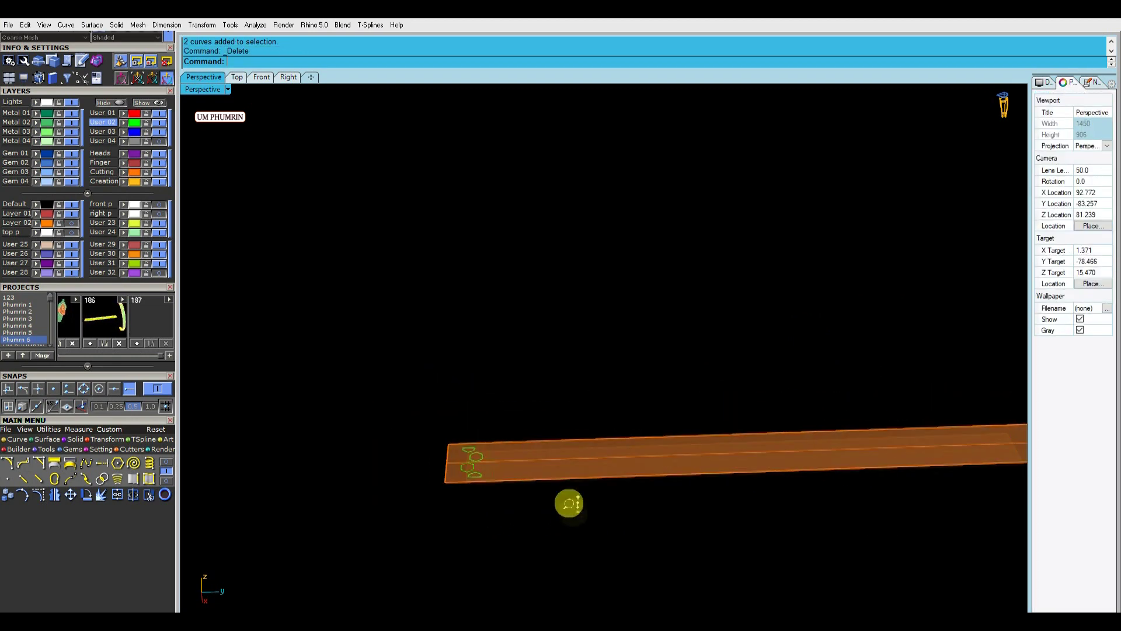
scroll(561, 485, "down", 3)
scroll(513, 480, "up", 4)
Extrude the four end hexagon curves into test prisms with ExtrudeCrv.
right_click_drag(512, 480, 492, 455)
type("Extrudecrv")
key("Return")
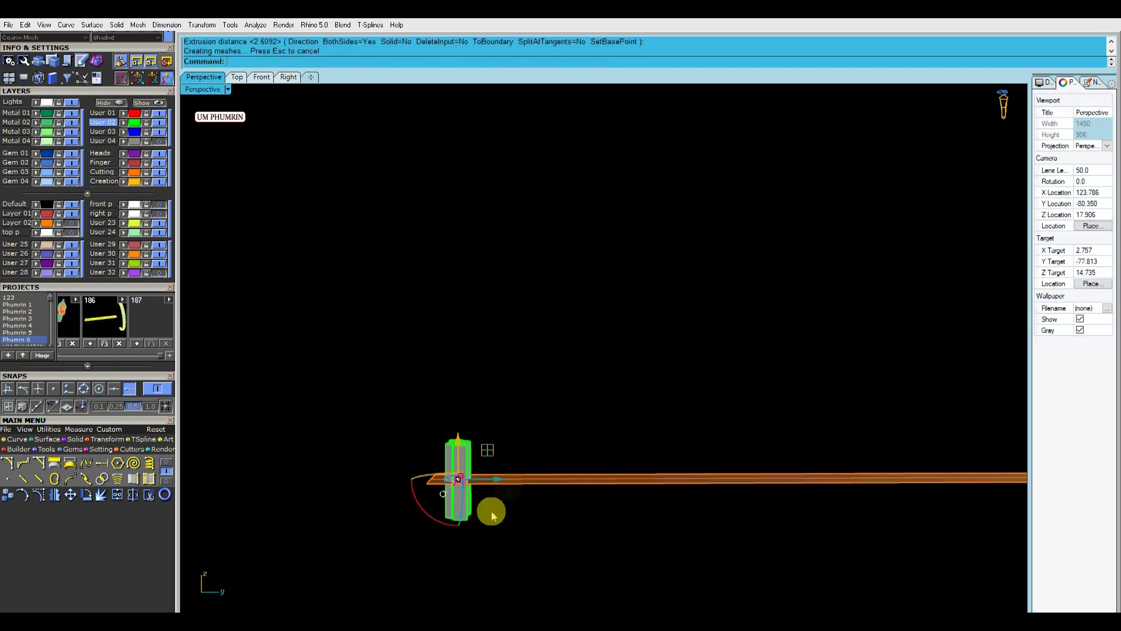
right_click_drag(488, 515, 559, 529)
right_click(549, 514)
scroll(537, 479, "up", 3)
scroll(514, 397, "up", 2)
left_click_drag(519, 415, 400, 372)
scroll(502, 444, "down", 3)
key("ctrl+z")
scroll(439, 401, "up", 3)
Move the selected part straight up in the side view.
left_click(283, 78)
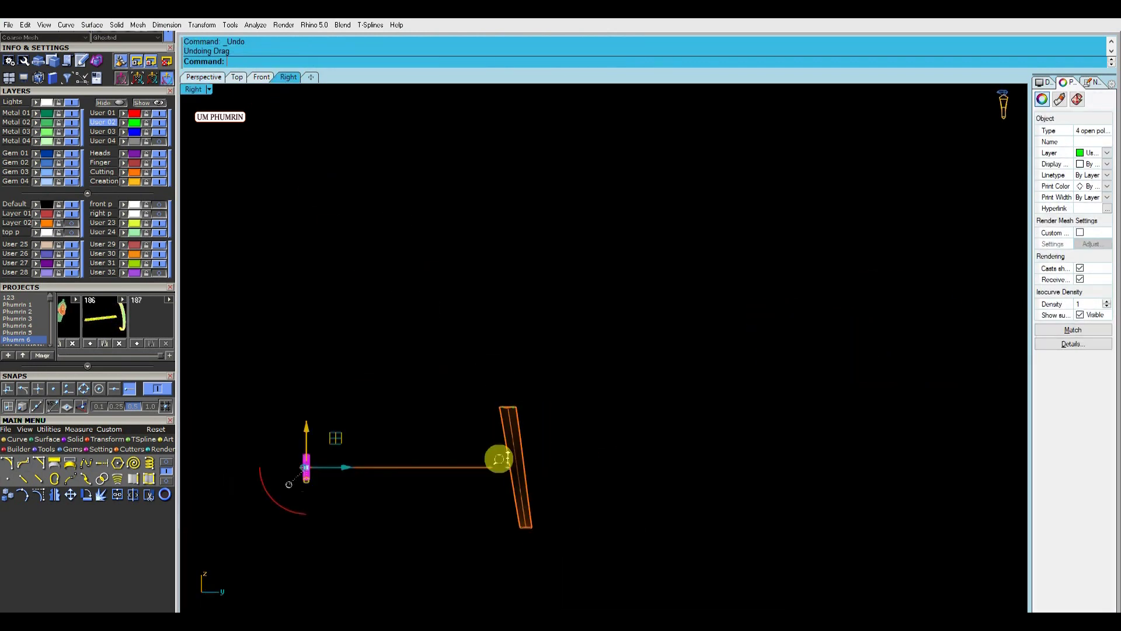
scroll(497, 403, "up", 3)
left_click_drag(508, 412, 526, 243)
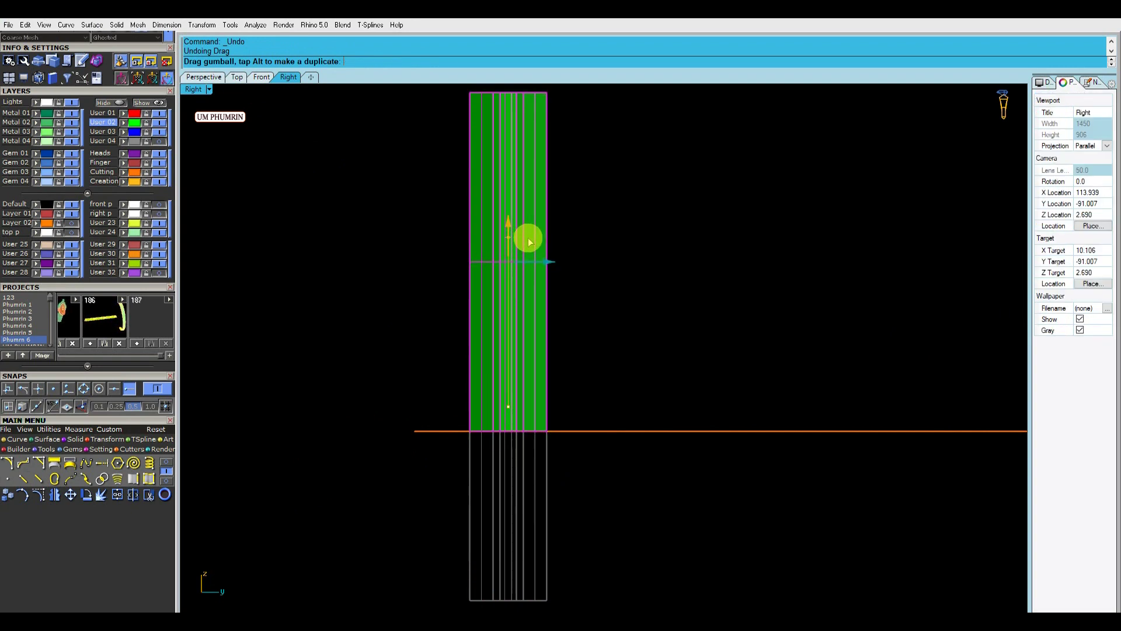
scroll(516, 431, "down", 10)
left_click(207, 78)
scroll(451, 339, "down", 3)
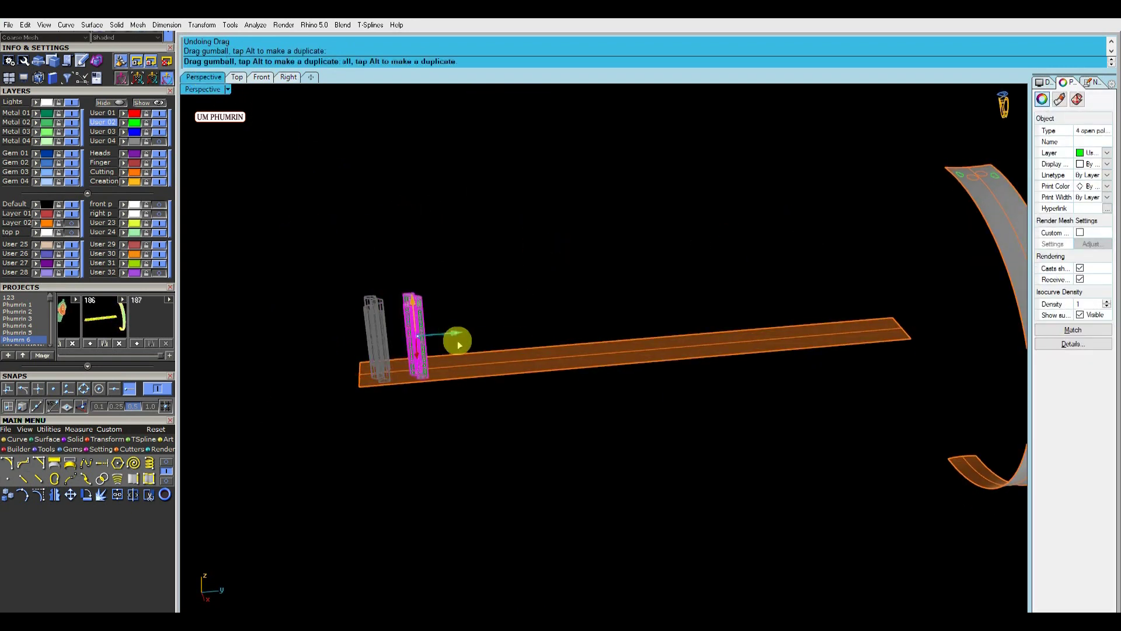
Reselect the four hexagon prisms and curves at the strip end, undoing an accidental move.
right_click_drag(416, 375, 471, 315)
left_click_drag(470, 315, 407, 291)
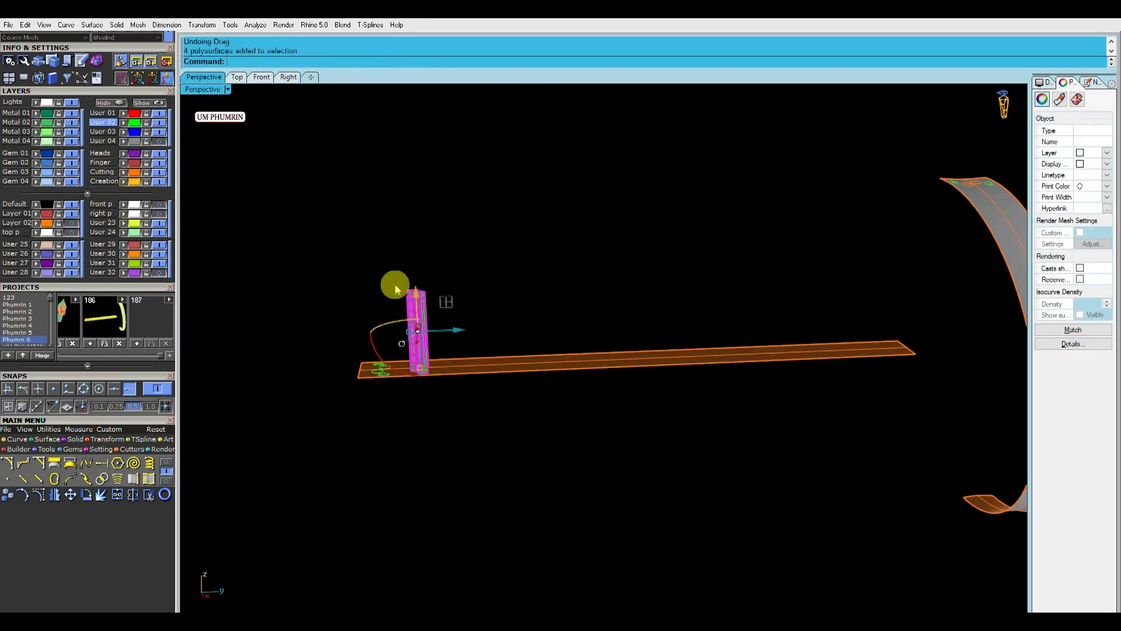
mouse_move(397, 299)
right_mouse_down()
mouse_move(387, 370)
mouse_move(432, 383)
mouse_move(716, 225)
right_mouse_up()
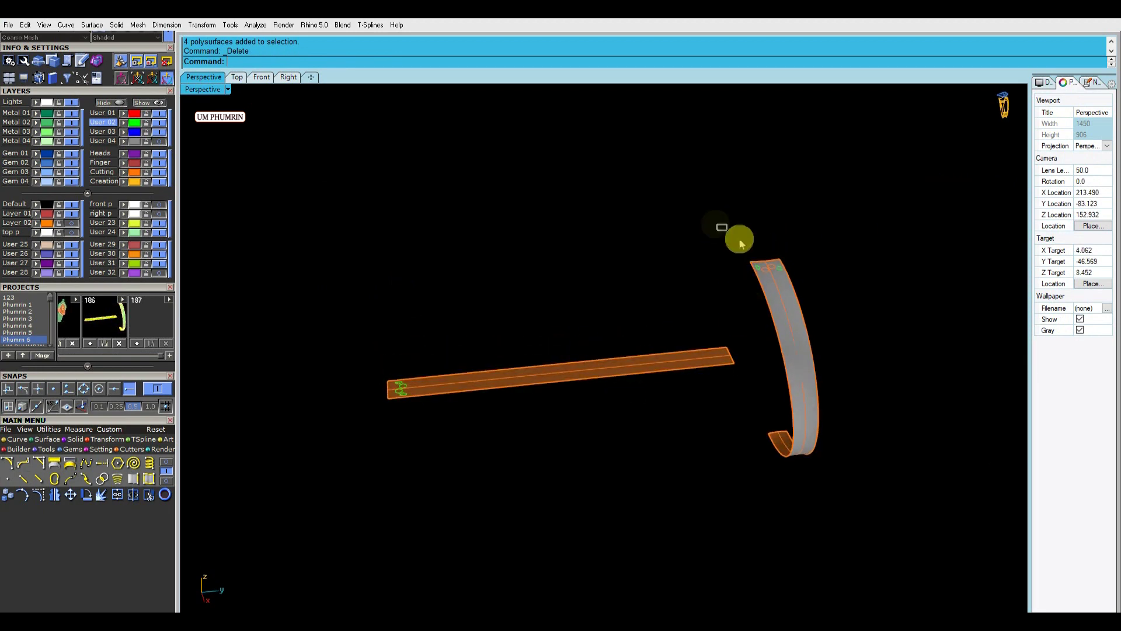
scroll(833, 308, "up", 5)
scroll(833, 308, "down", 5)
scroll(374, 389, "up", 2)
left_click(382, 389)
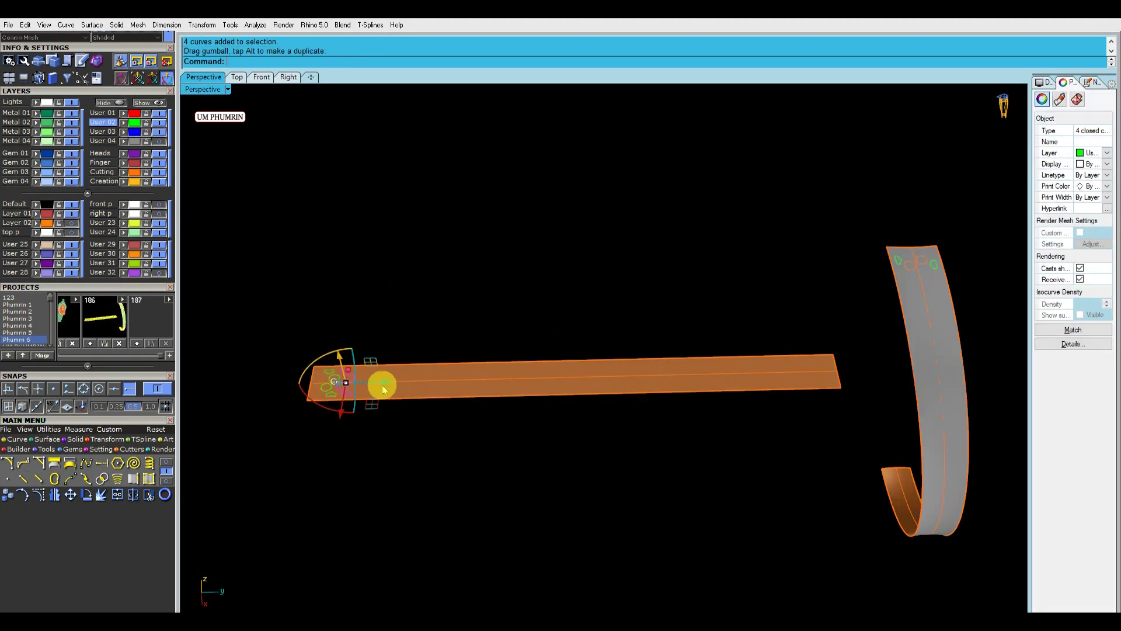
left_click_drag(381, 385, 478, 438)
key("ctrl+z")
mouse_move(463, 455)
right_mouse_down()
mouse_move(460, 380)
mouse_move(346, 426)
mouse_move(349, 406)
mouse_move(553, 368)
mouse_move(533, 445)
mouse_move(415, 515)
mouse_move(461, 303)
right_mouse_up()
left_click(350, 406)
Delete the stray curve lying on the flat strip.
left_click(473, 355)
scroll(531, 408, "down", 3)
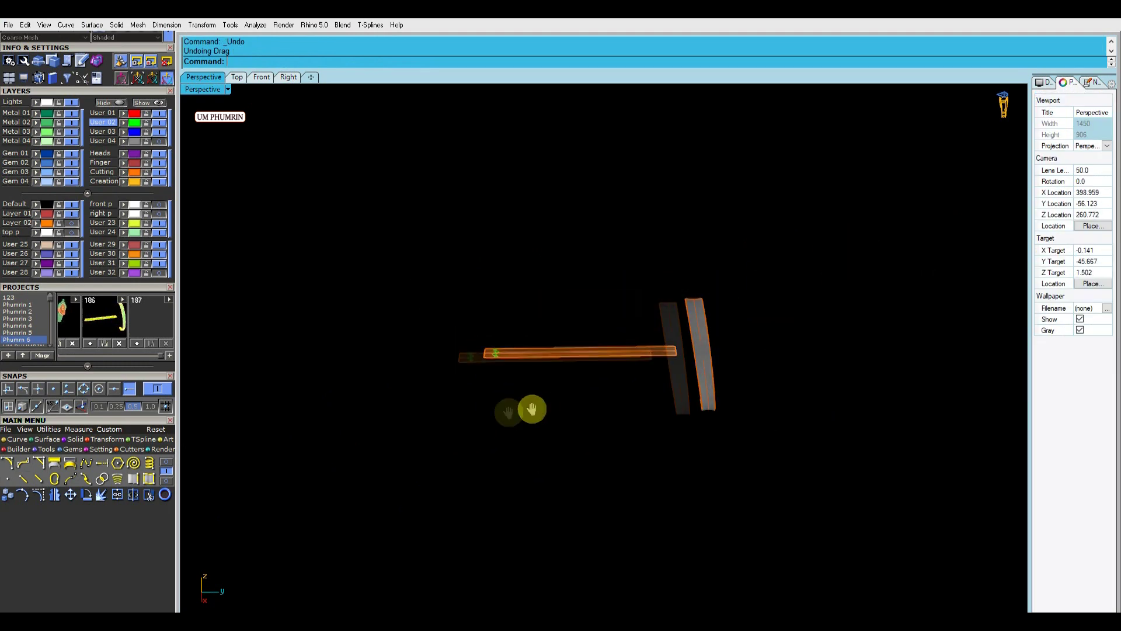
left_click(514, 351)
scroll(496, 345, "up", 5)
left_click(783, 351)
left_click(839, 350)
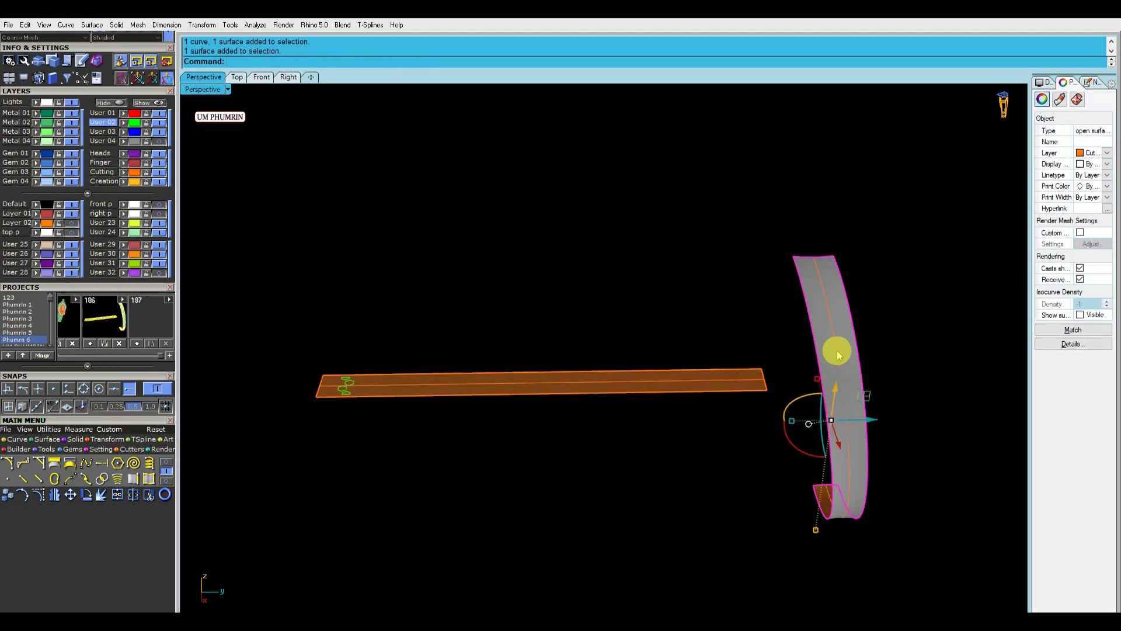
key("Delete")
Select the four hexagon curves and the curved band as the flow target surface.
left_click(839, 365)
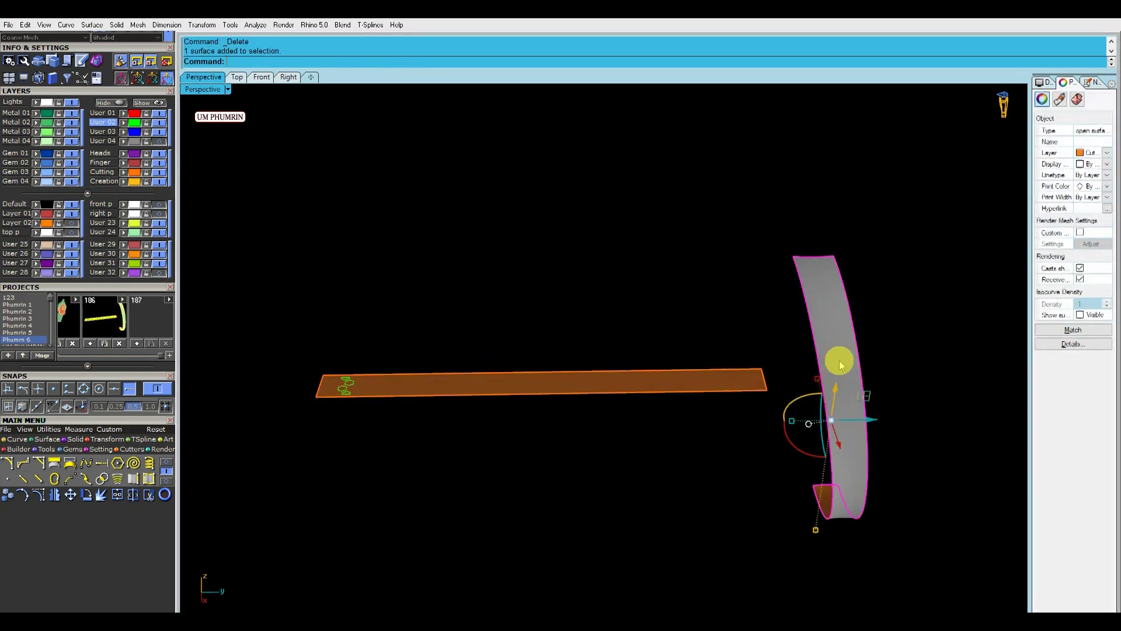
left_click(374, 415)
right_click_drag(380, 363, 353, 391)
left_click_drag(356, 364, 351, 389)
key("ctrl+z")
mouse_move(431, 381)
right_mouse_down()
mouse_move(541, 344)
mouse_move(439, 396)
mouse_move(595, 308)
mouse_move(491, 418)
mouse_move(425, 403)
mouse_move(413, 436)
mouse_move(423, 420)
mouse_move(463, 461)
mouse_move(692, 468)
right_mouse_up()
left_click(817, 444)
Delete the old flat strip and generate a new flat base strip from the band.
left_click(117, 440)
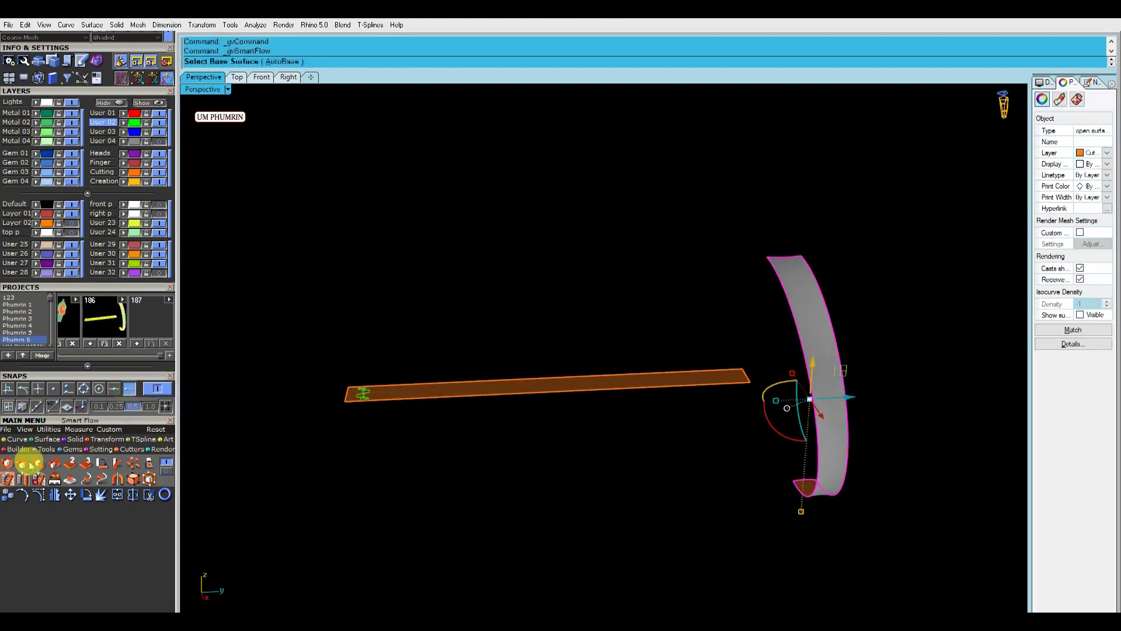
left_click(428, 286)
mouse_move(428, 286)
right_mouse_down()
mouse_move(401, 333)
mouse_move(545, 318)
right_mouse_up()
left_click(496, 380)
key("Delete")
right_click_drag(495, 381, 435, 393)
left_click(435, 393)
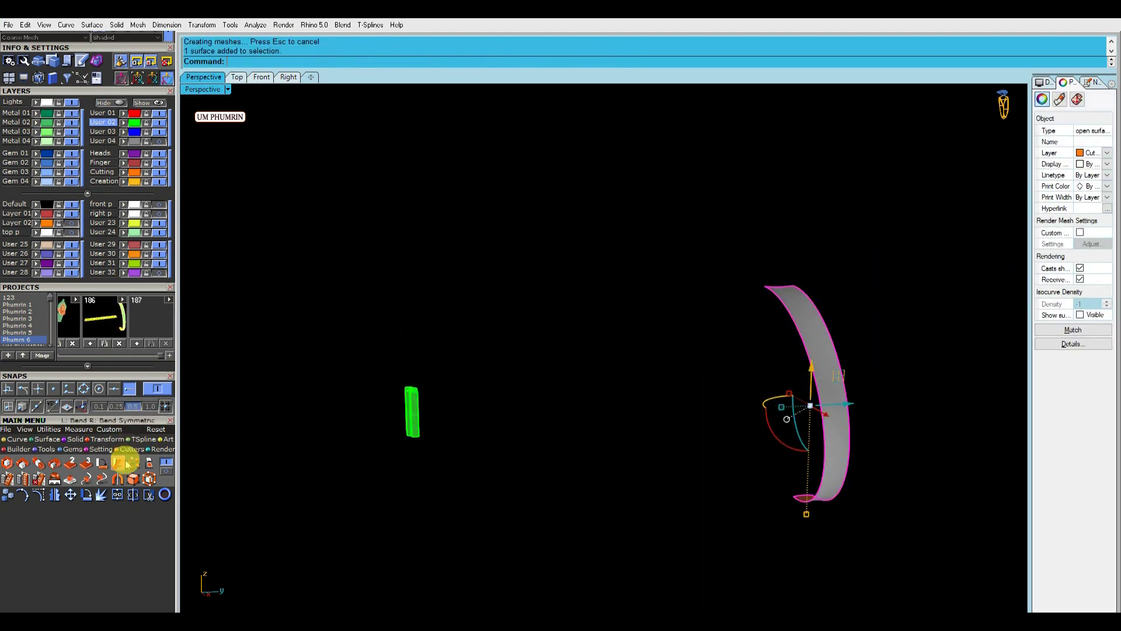
Flow the hexagon cutters onto the top of the curved band with Smart Flow.
left_click(9, 481)
left_click(412, 389)
left_click(782, 289)
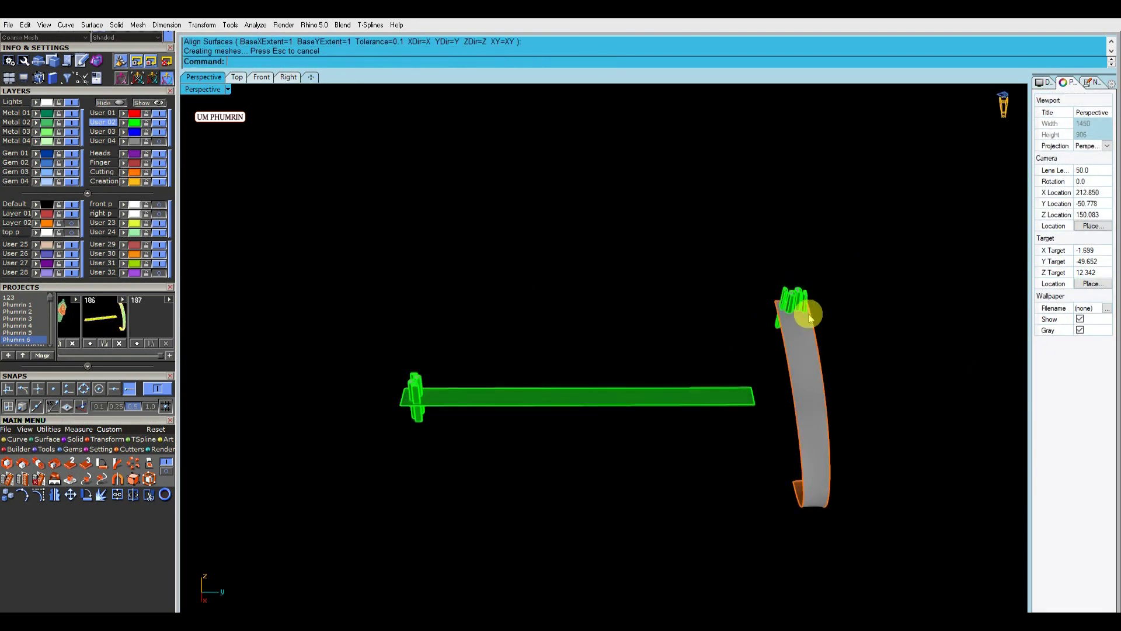
scroll(730, 330, "up", 5)
mouse_move(701, 332)
right_mouse_down()
mouse_move(771, 370)
mouse_move(752, 253)
mouse_move(401, 313)
mouse_move(447, 387)
right_mouse_up()
left_click_drag(447, 387, 354, 286)
Inspect the flowed cutters from the top and perspective views.
left_click(241, 79)
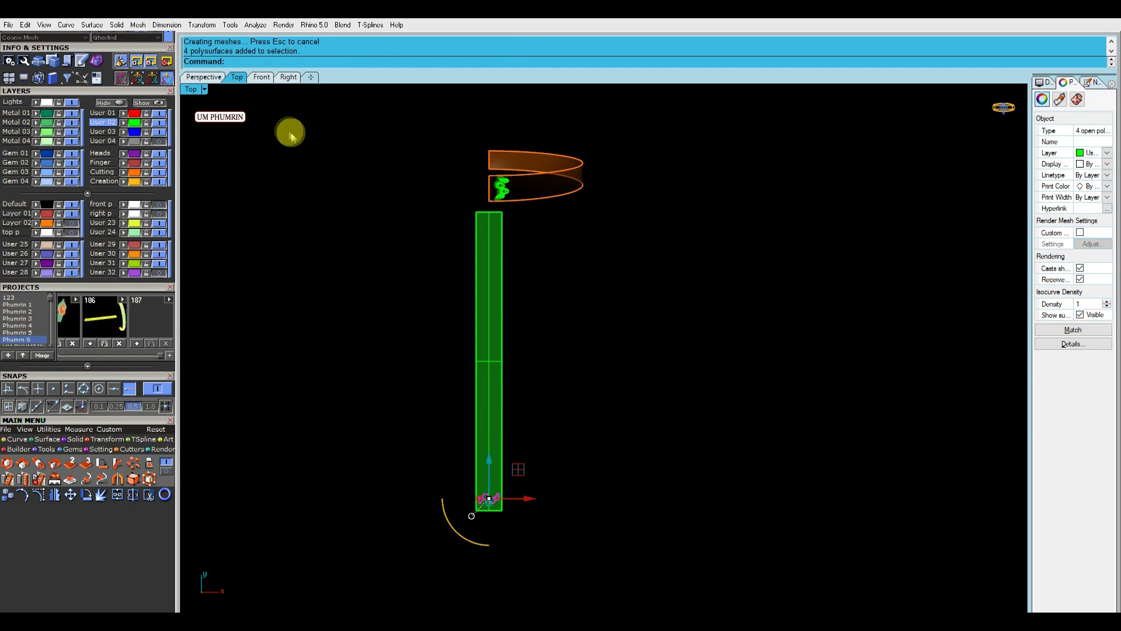
left_click(236, 76)
scroll(513, 432, "up", 3)
scroll(473, 387, "up", 3)
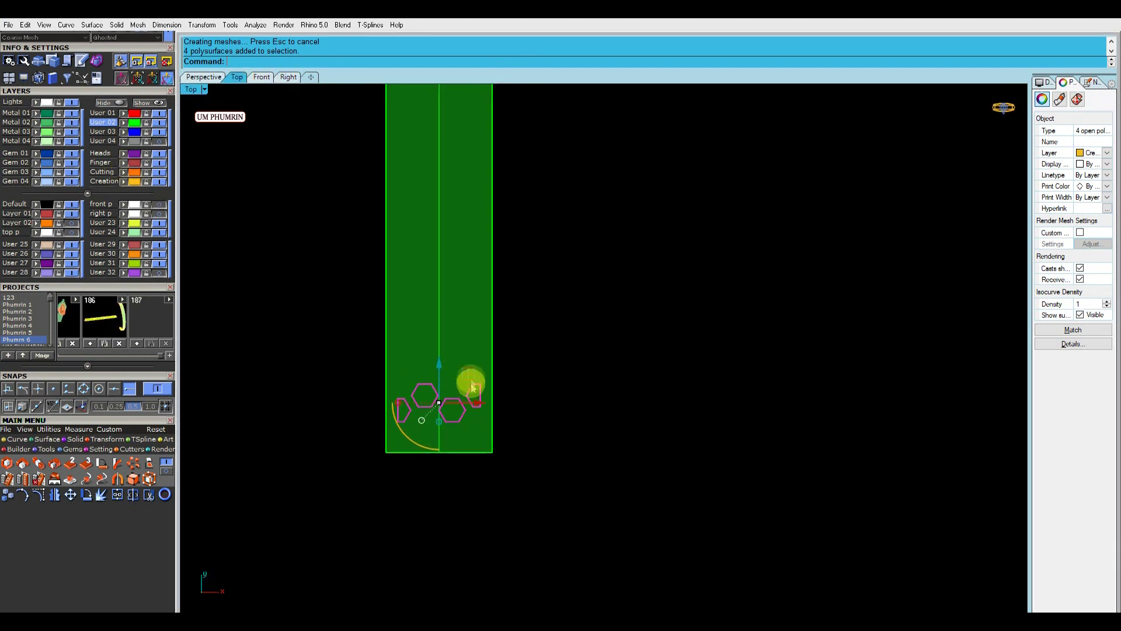
scroll(468, 409, "up", 1)
scroll(403, 405, "up", 3)
left_click(215, 81)
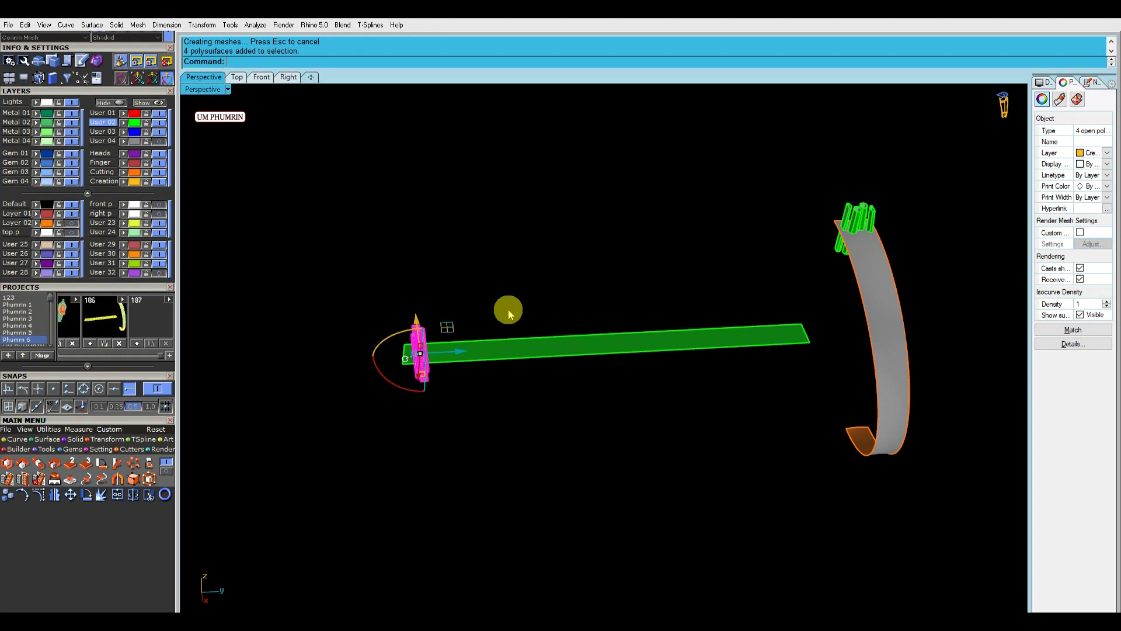
scroll(436, 353, "up", 3)
scroll(457, 350, "down", 3)
left_click_drag(458, 350, 479, 352)
key("ctrl+z")
scroll(467, 359, "up", 3)
Check the orange cutter and the four hexagon outlines edge-on, undoing an accidental drag.
left_click(426, 331)
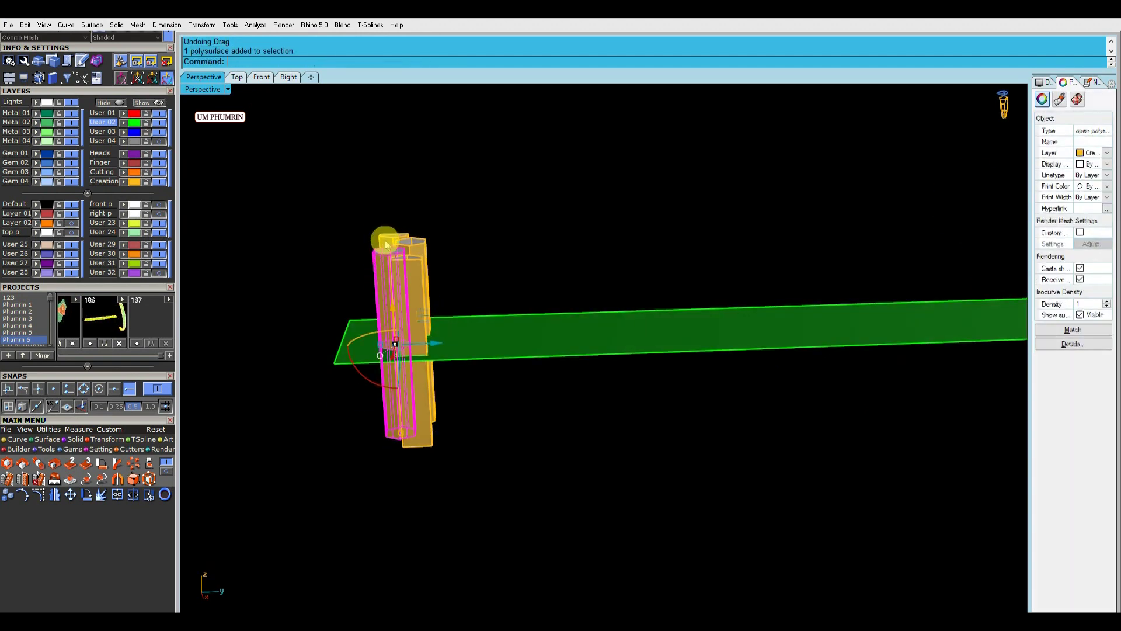
right_click_drag(383, 243, 483, 338)
right_click_drag(444, 269, 540, 296)
left_click(157, 165)
right_click_drag(409, 303, 483, 328)
scroll(471, 250, "up", 3)
scroll(453, 252, "up", 2)
key("ctrl+z")
left_click(238, 77)
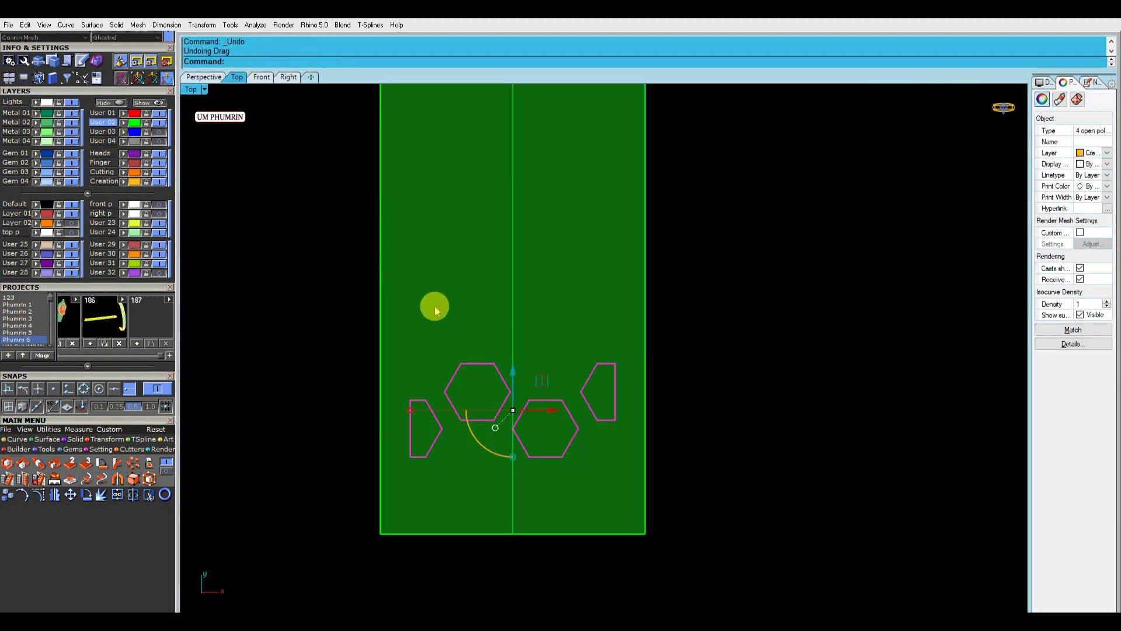
Mirror the hexagon cutters across a line with Mm.
type("Mm")
key("Return")
left_click(584, 394)
left_click(758, 388)
Copy the hexagon group to four positions further up the strip.
left_click_drag(342, 275, 691, 420)
left_click(13, 499)
left_click(578, 428)
left_click(581, 284)
left_click(583, 355)
left_click(584, 283)
left_click(583, 208)
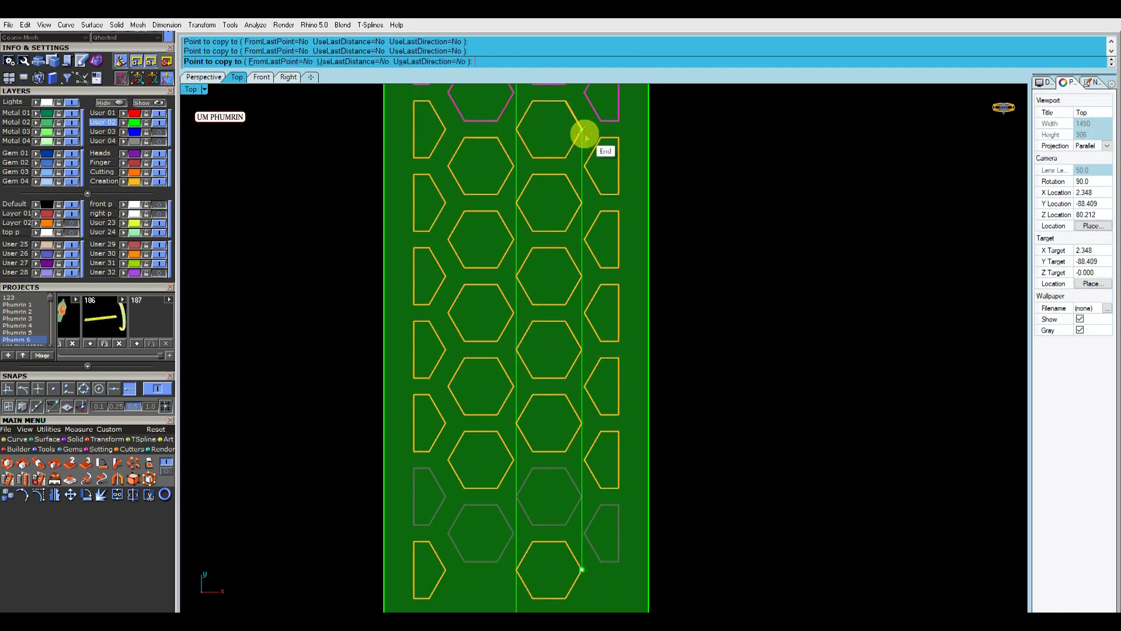
scroll(584, 134, "down", 5)
key("Return")
Undo the hexagon copies and delete the flowed cutter pieces and curves.
left_click(204, 76)
mouse_move(664, 389)
right_mouse_down()
mouse_move(813, 314)
mouse_move(760, 346)
mouse_move(653, 358)
mouse_move(593, 335)
mouse_move(674, 315)
mouse_move(732, 252)
mouse_move(776, 258)
mouse_move(753, 318)
mouse_move(744, 408)
mouse_move(752, 350)
mouse_move(693, 345)
mouse_move(741, 375)
mouse_move(678, 338)
mouse_move(586, 370)
mouse_move(597, 316)
right_mouse_up()
key("ctrl+z")
right_click_drag(716, 327, 751, 187)
key("Delete")
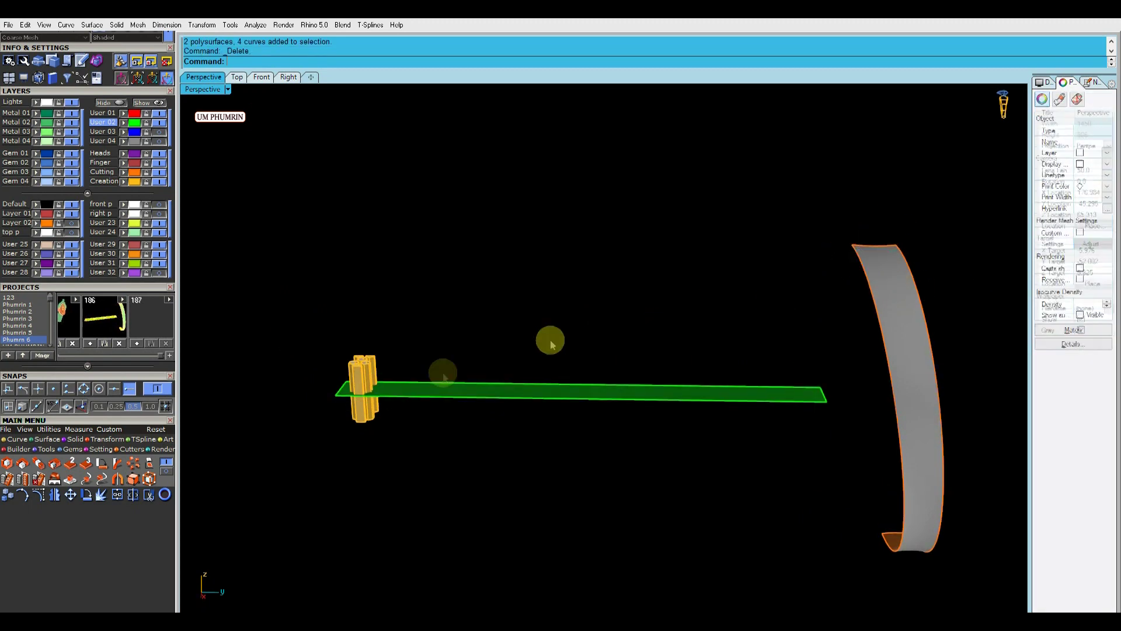
Delete the remaining cutters and the green flat strip.
left_click_drag(468, 348, 325, 315)
key("Delete")
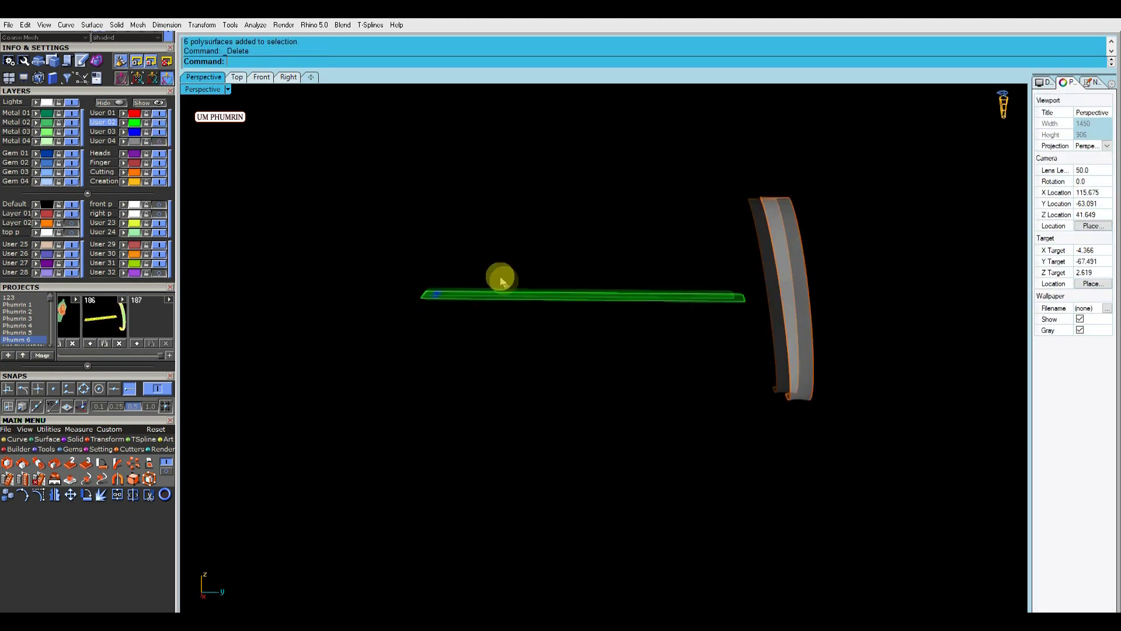
right_click_drag(316, 252, 721, 318)
key("Delete")
Flow the hexagon outlines onto the curved band and restore the copies across strip and band.
left_click_drag(838, 324, 736, 318)
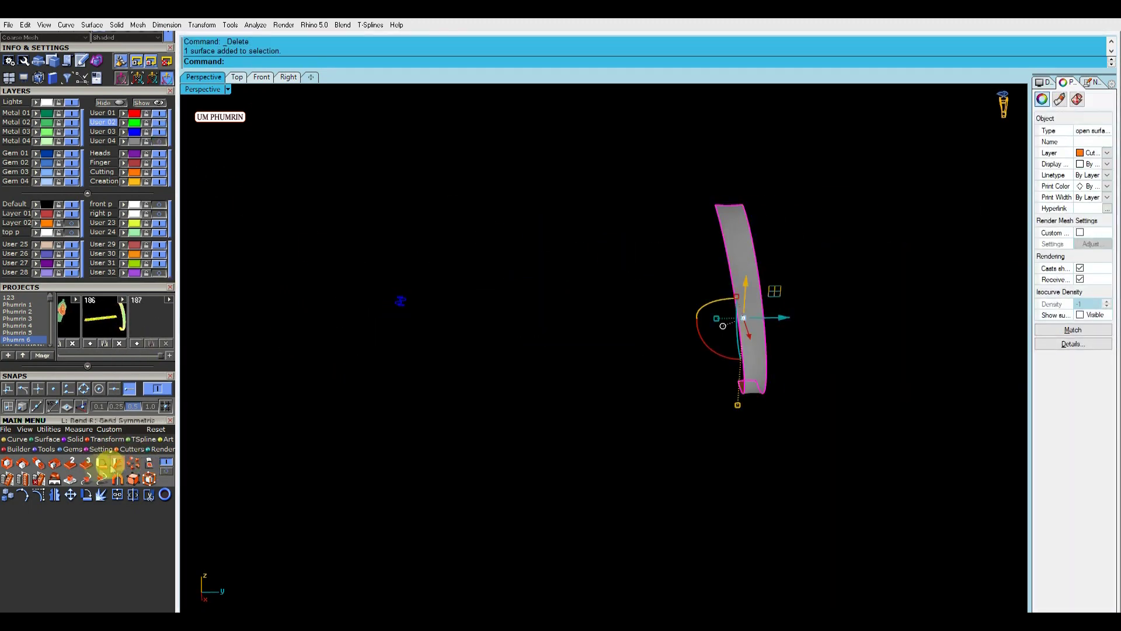
left_click(7, 481)
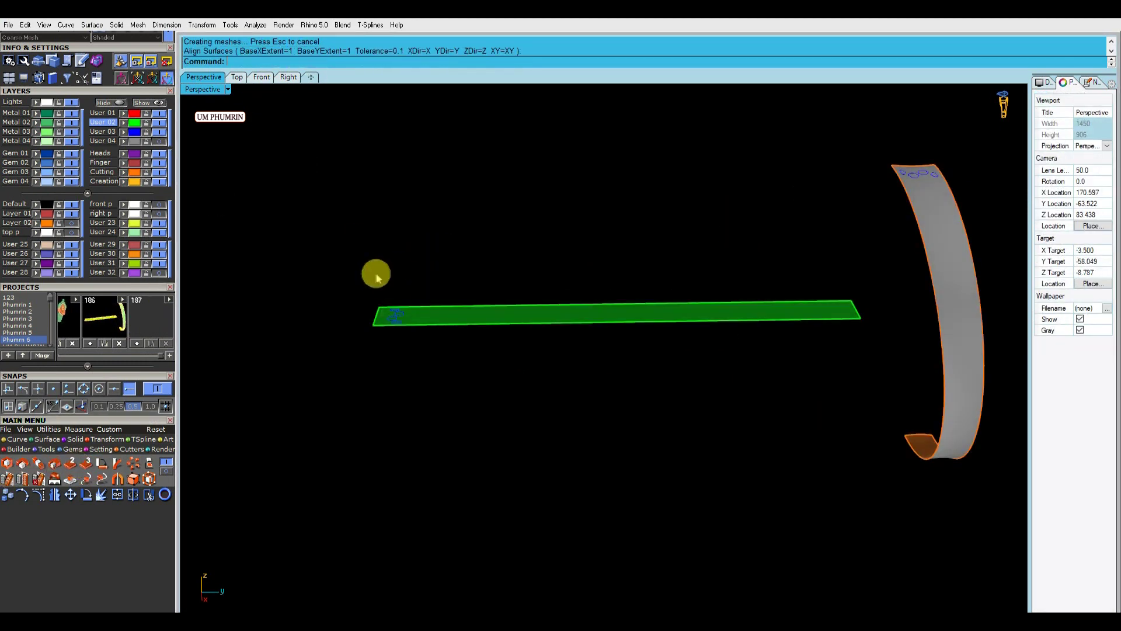
right_click_drag(397, 316, 450, 375)
key("Escape")
right_click_drag(395, 315, 411, 349)
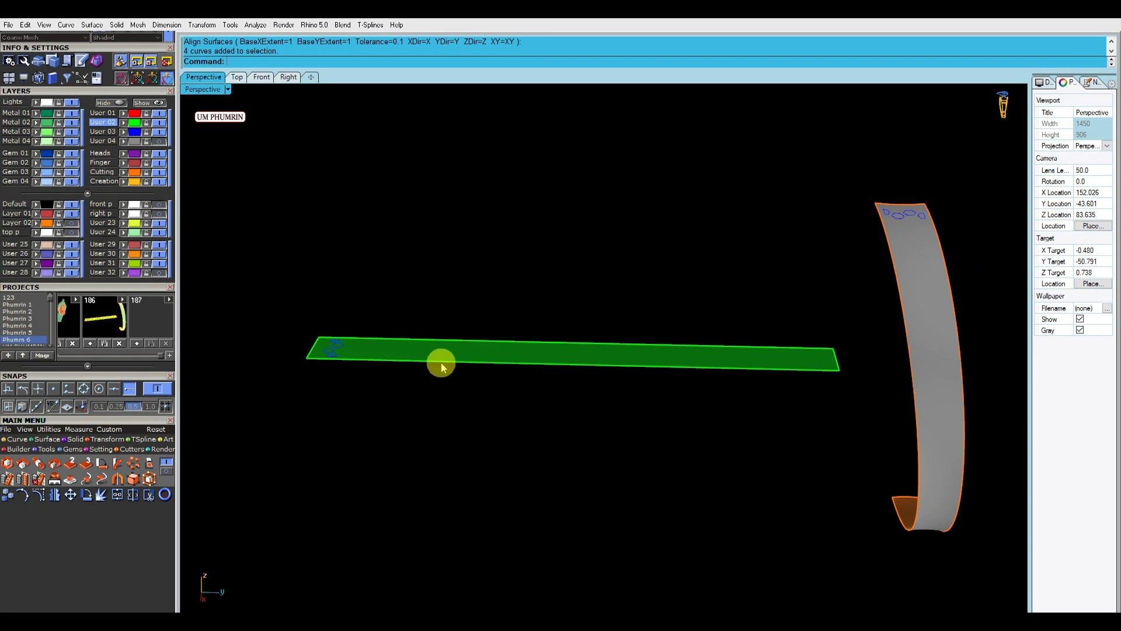
key("ctrl+z")
key("ctrl+z")
key("ctrl+z")
key("ctrl+z")
key("ctrl+y")
key("ctrl+y")
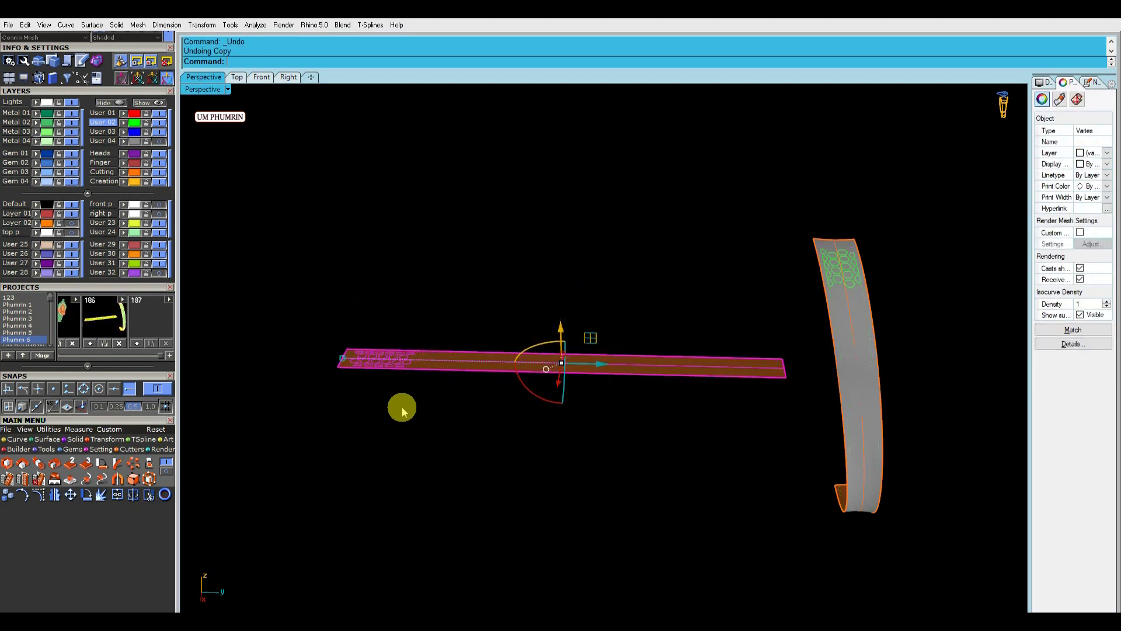
key("Escape")
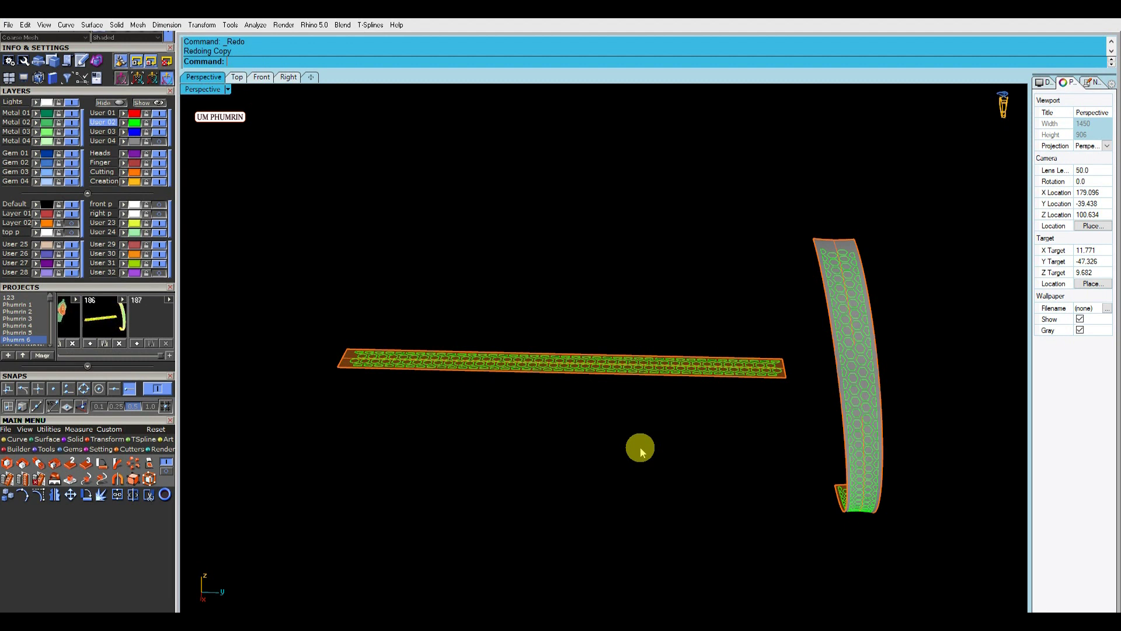
Delete the stray curve lying on the band.
mouse_move(623, 353)
right_mouse_down()
mouse_move(686, 321)
mouse_move(562, 310)
mouse_move(566, 400)
right_mouse_up()
scroll(616, 231, "up", 5)
left_click(625, 237)
scroll(583, 283, "down", 3)
key("Delete")
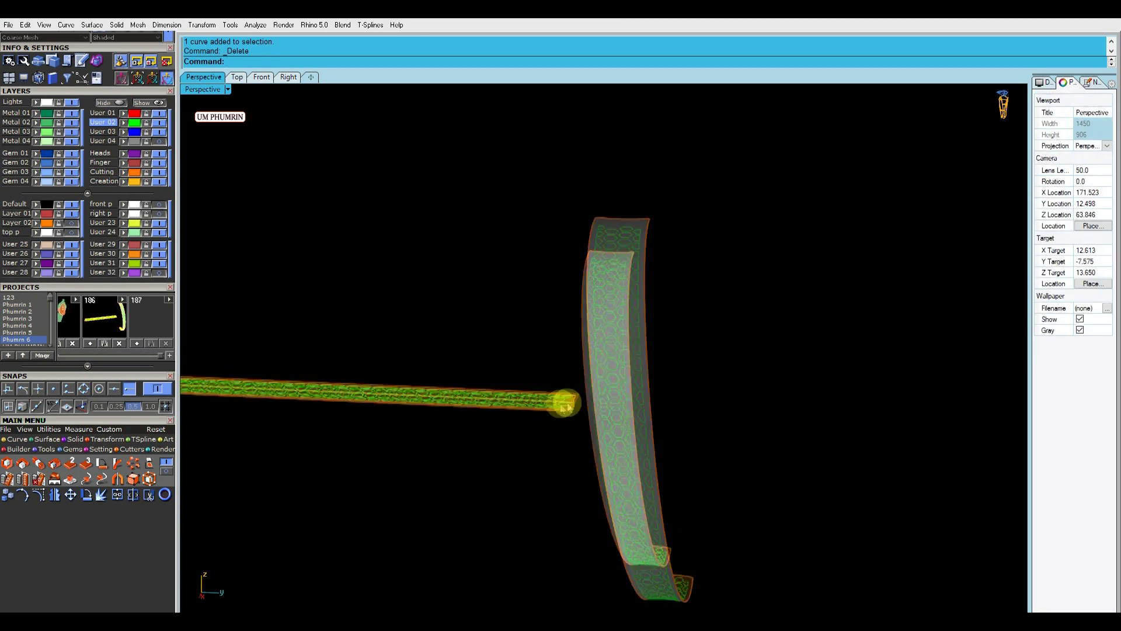
scroll(576, 401, "up", 4)
scroll(580, 399, "down", 1)
scroll(580, 398, "down", 2)
Offset the arched band, with flipped direction, into a trial thickened solid.
right_click_drag(608, 363, 638, 308)
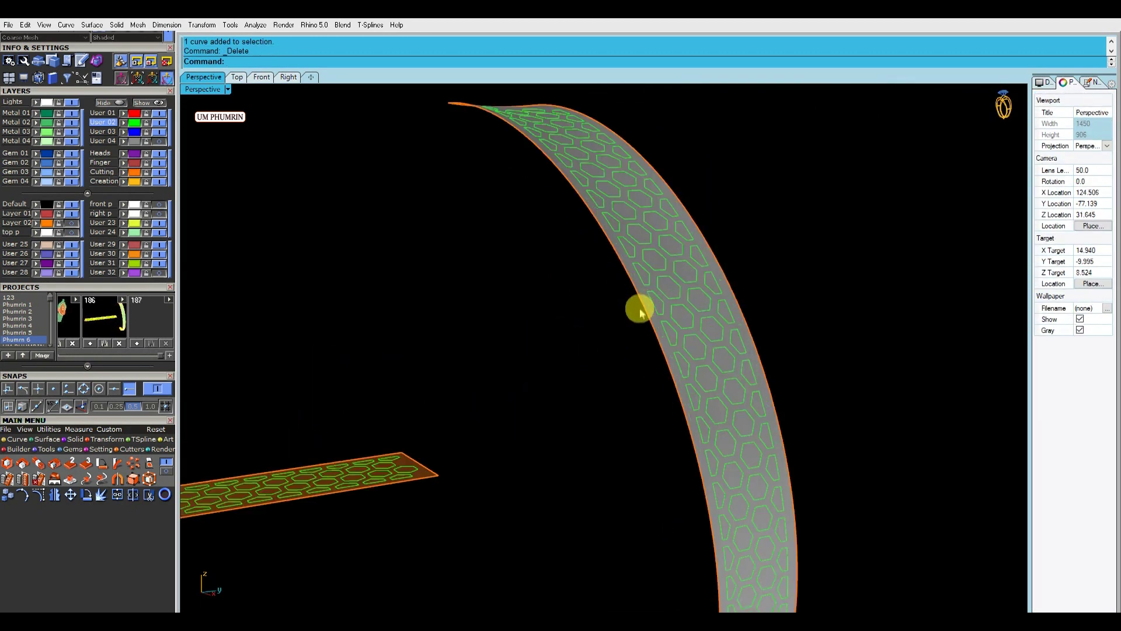
left_click(645, 306)
key("Return")
left_click(642, 304)
key("Return")
scroll(527, 318, "down", 2)
mouse_move(666, 337)
right_mouse_down()
mouse_move(621, 263)
mouse_move(580, 373)
right_mouse_up()
Hide the layer holding the flat hexagon strip.
left_click(307, 378)
mouse_move(307, 379)
right_mouse_down()
mouse_move(416, 315)
mouse_move(428, 329)
right_mouse_up()
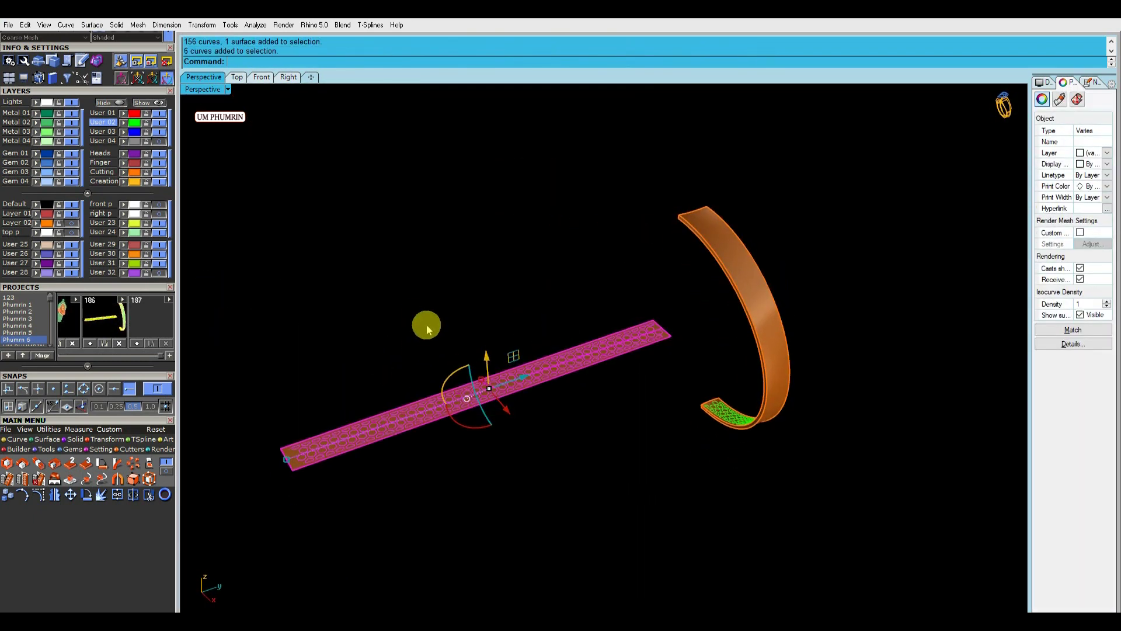
left_click(150, 232)
Select the ring's hexagon curves, excluding the thickened band solid.
mouse_move(426, 271)
right_mouse_down()
mouse_move(536, 315)
mouse_move(605, 248)
right_mouse_up()
left_click(603, 248)
scroll(631, 345, "up", 2)
left_click(839, 405, "ctrl")
scroll(742, 380, "down", 2)
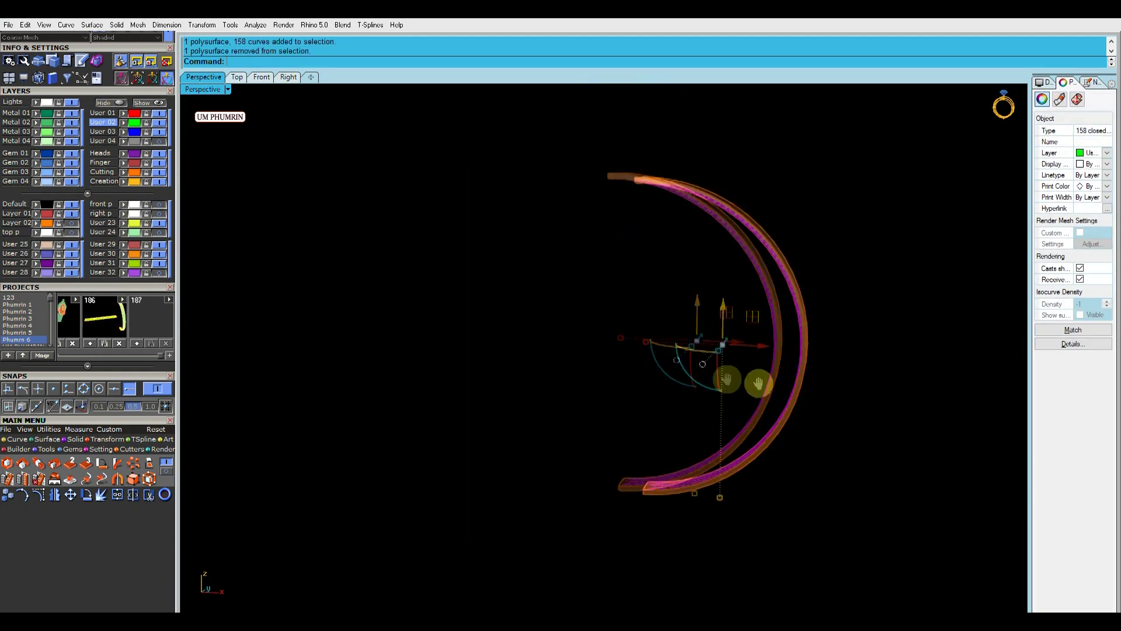
scroll(631, 366, "up", 1)
Extrude the 158 hexagon curves both ways into cutter prisms piercing the band.
key("Return")
key("Escape")
scroll(594, 188, "up", 2)
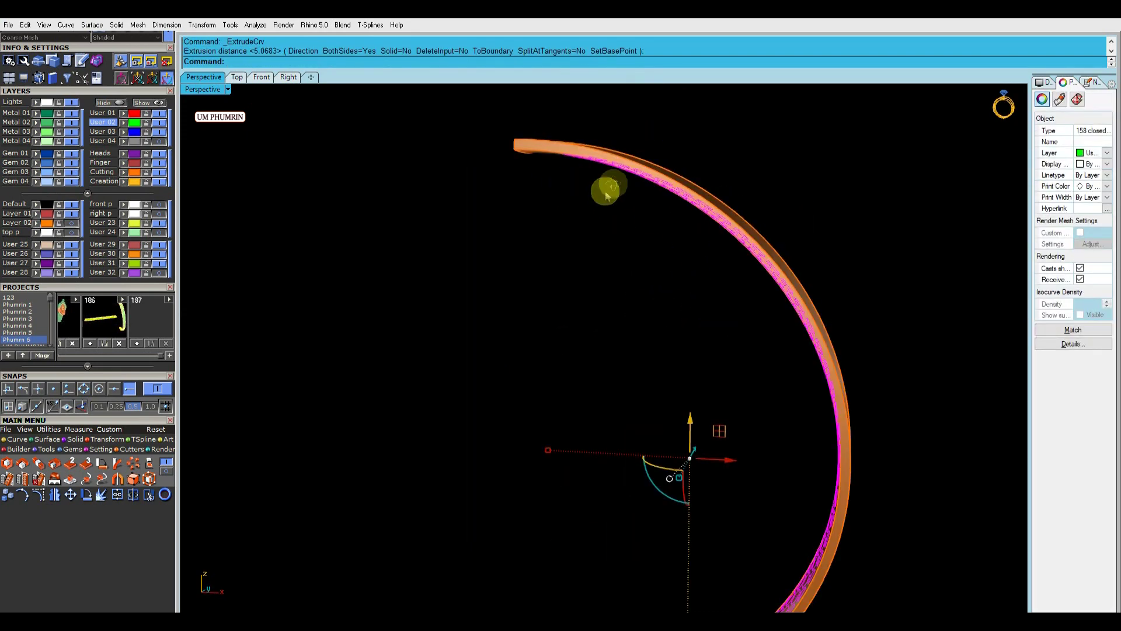
scroll(582, 222, "up", 2)
key("Escape")
key("Return")
left_click(587, 238)
key("Return")
mouse_move(615, 162)
right_mouse_down()
mouse_move(621, 273)
mouse_move(784, 226)
mouse_move(739, 245)
mouse_move(623, 258)
right_mouse_up()
key("Return")
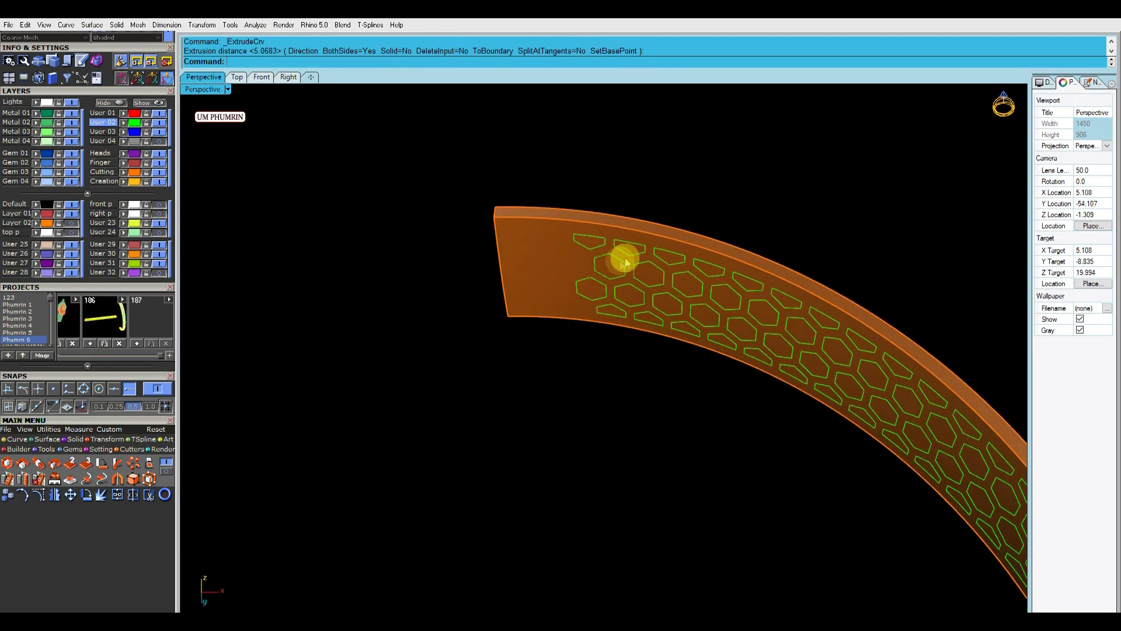
Undo and redo the recent band edits, then select the thickened trial band.
scroll(604, 278, "up", 2)
left_click(543, 270)
scroll(631, 313, "down", 3)
right_click_drag(630, 313, 584, 372)
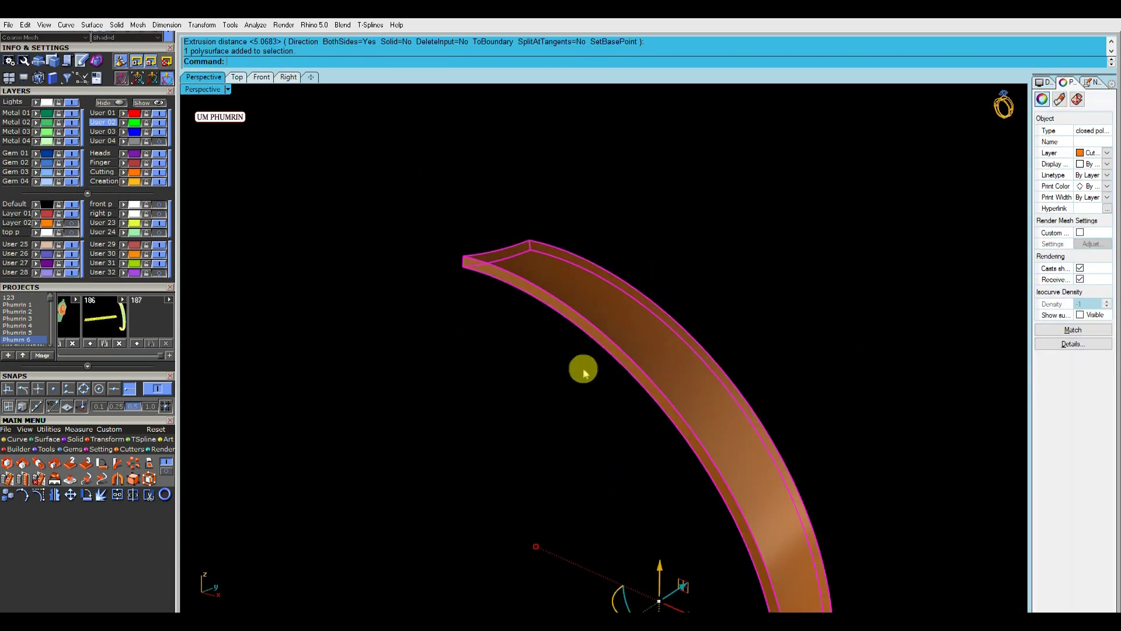
key("ctrl+z")
key("ctrl+z")
key("ctrl+y")
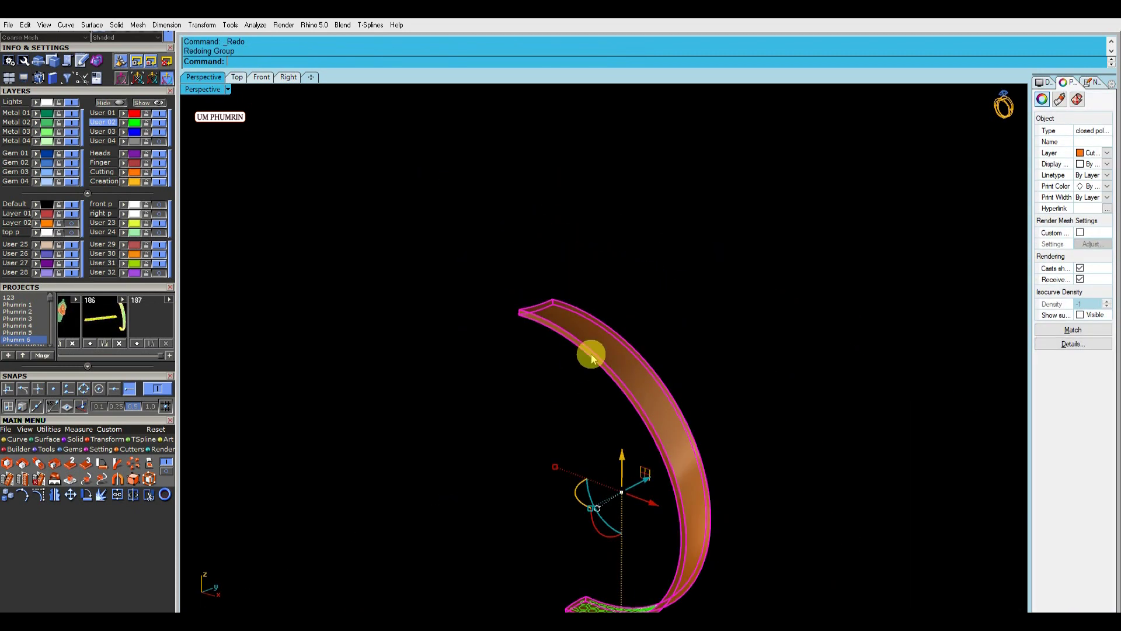
key("ctrl+y")
right_click_drag(912, 320, 618, 293)
left_click(538, 296)
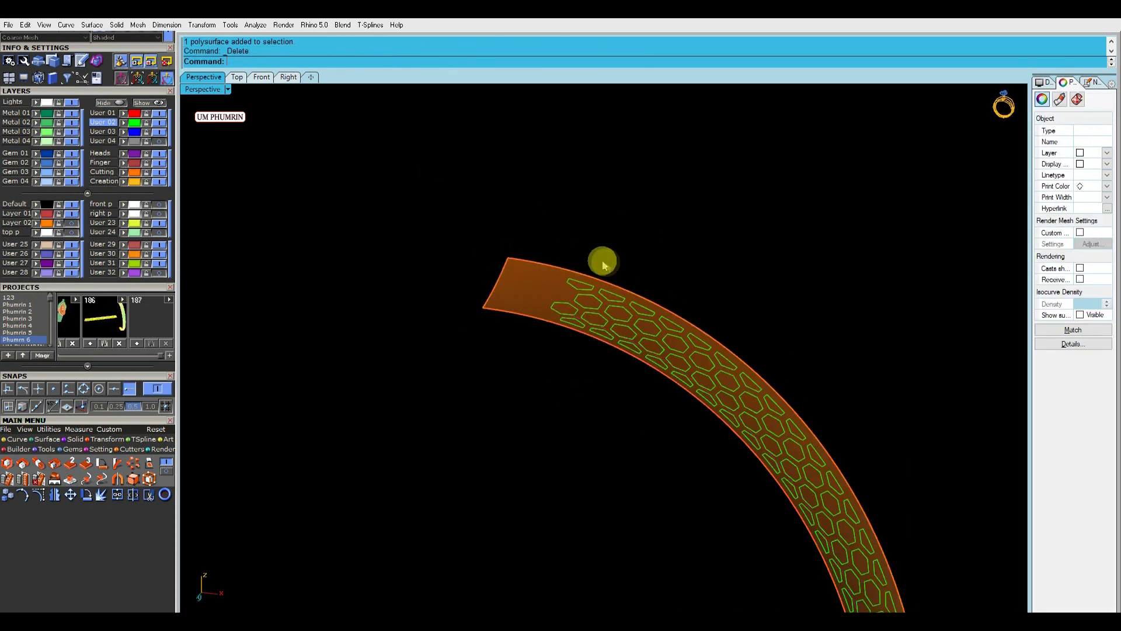
Delete the trial band and split the band surface with the hexagon curves.
key("Delete")
left_click(583, 337)
scroll(583, 336, "down", 3)
type("Ss")
key("Return")
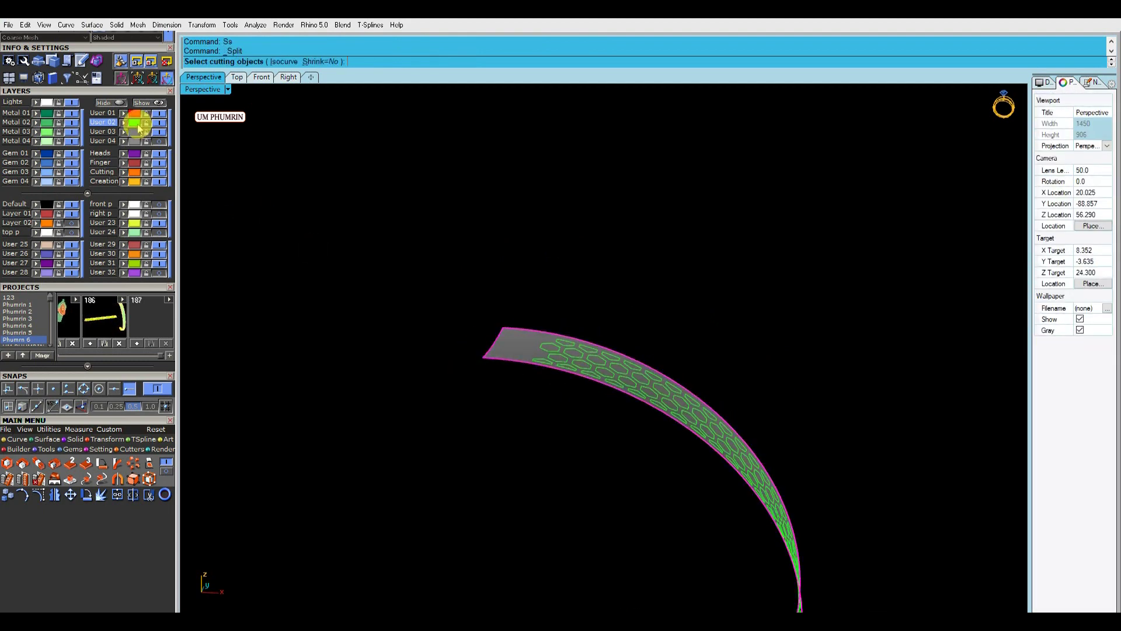
left_click(139, 124)
right_click(654, 219)
Delete the hexagon pieces cut out of the band.
mouse_move(654, 223)
right_mouse_down()
mouse_move(601, 258)
mouse_move(570, 235)
mouse_move(578, 270)
mouse_move(621, 259)
mouse_move(613, 220)
right_mouse_up()
left_click(580, 267, "ctrl")
key("Delete")
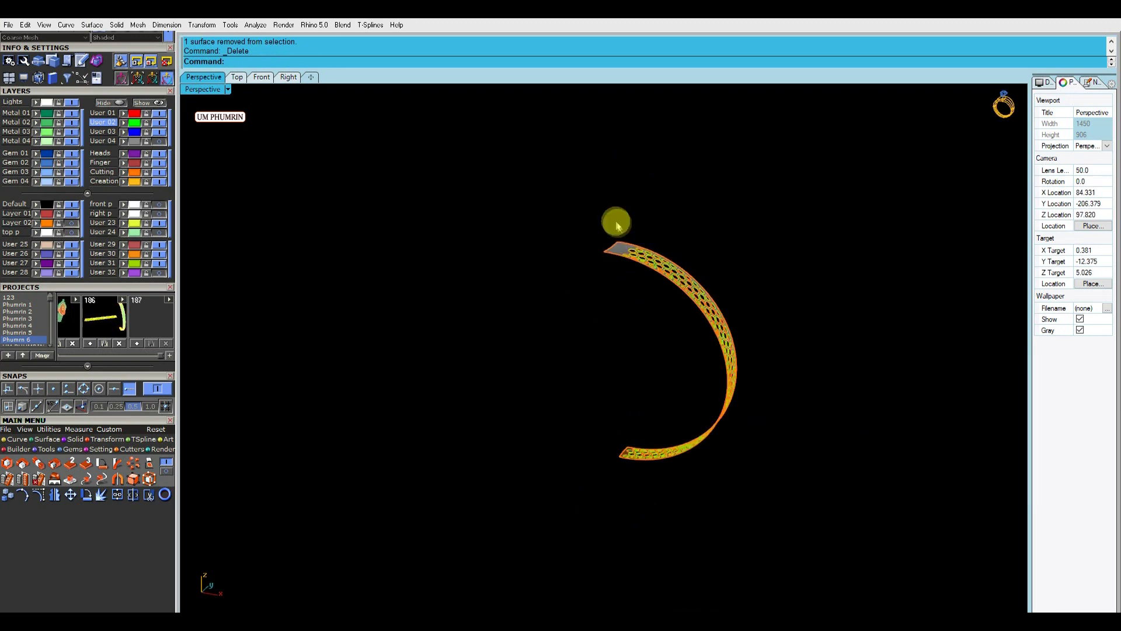
scroll(666, 369, "up", 2)
left_click(838, 238)
Offset the pierced band into a 0.8-thick honeycomb solid.
left_click(631, 310)
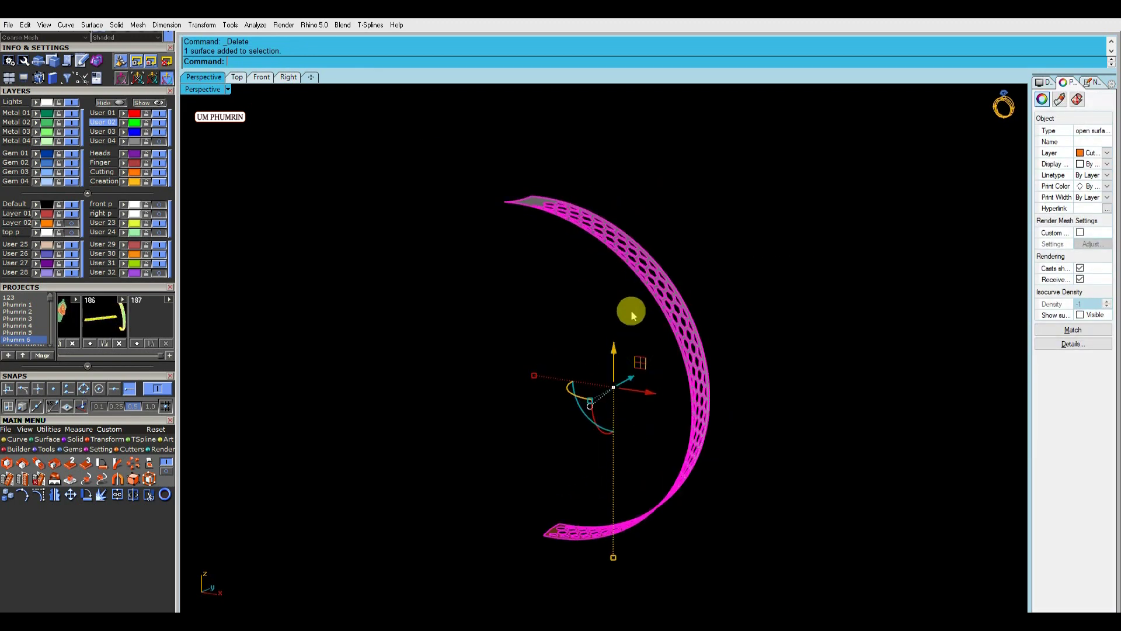
type("O3")
key("Return")
key("Return")
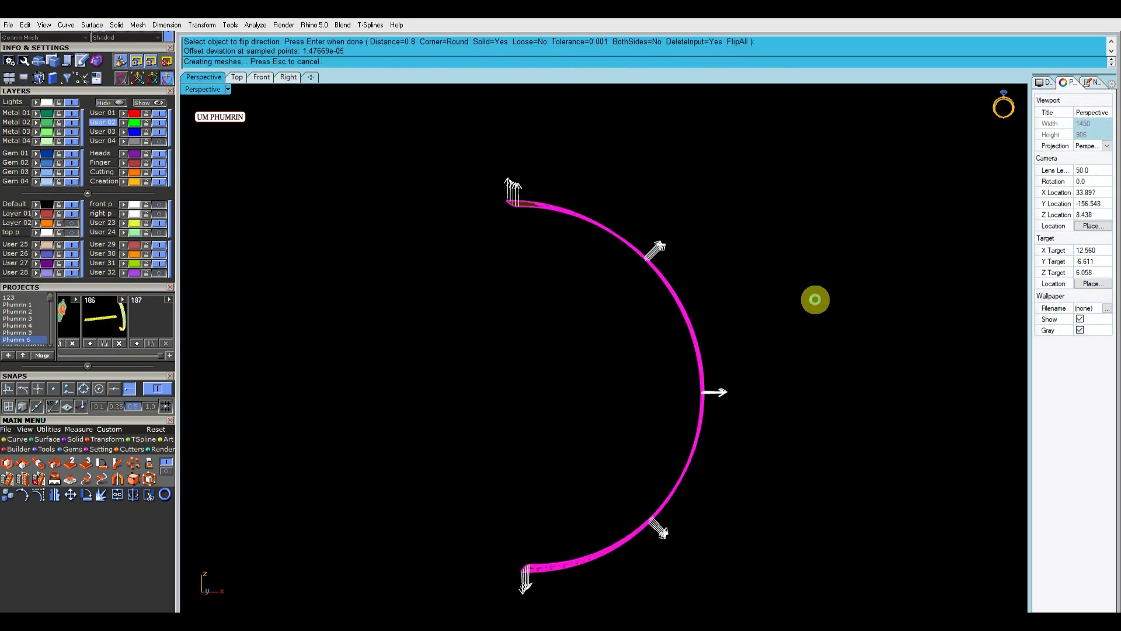
mouse_move(826, 304)
right_mouse_down()
mouse_move(656, 338)
mouse_move(839, 343)
mouse_move(736, 401)
mouse_move(733, 415)
mouse_move(166, 150)
right_mouse_up()
left_click(159, 102)
right_click_drag(691, 225, 701, 257)
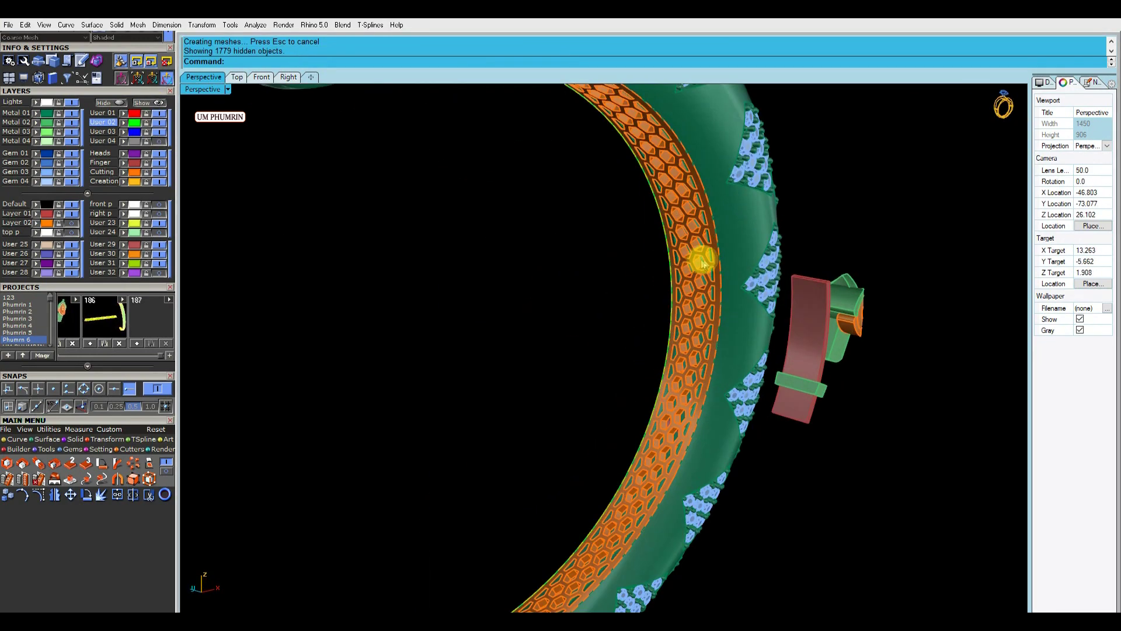
Reshow the hidden objects, then hide the clasp pieces.
left_click(676, 280)
key("Escape")
left_click(814, 278)
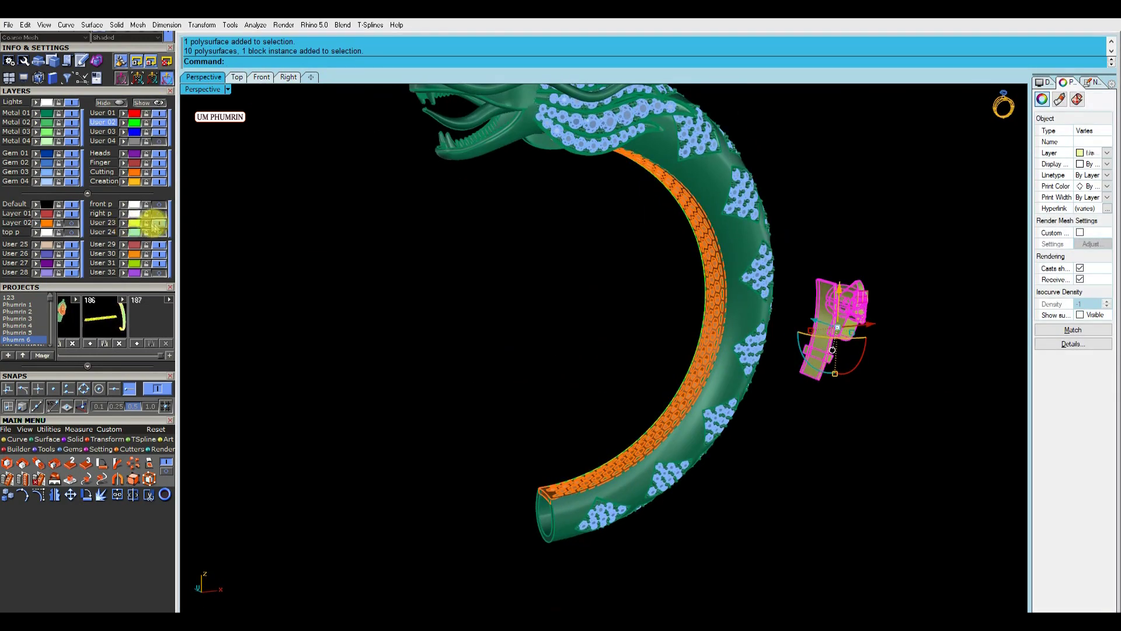
key("ctrl+h")
Select all leftover curves with SelCrv and delete them.
mouse_move(488, 260)
right_mouse_down()
mouse_move(466, 311)
mouse_move(580, 350)
right_mouse_up()
scroll(553, 331, "up", 5)
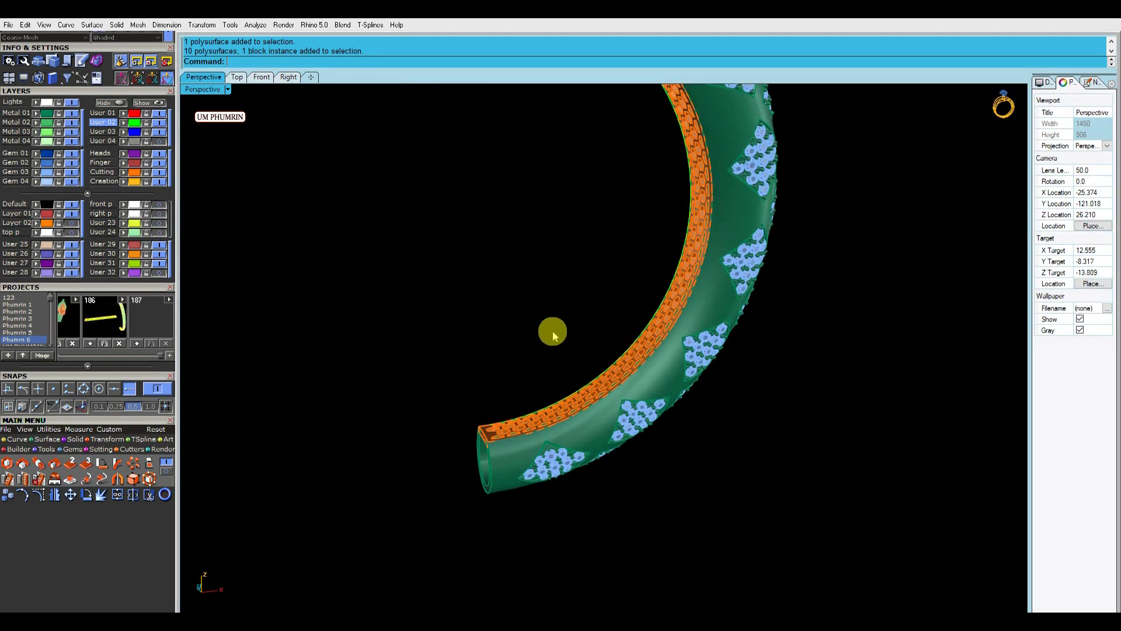
type("selc")
key("Return")
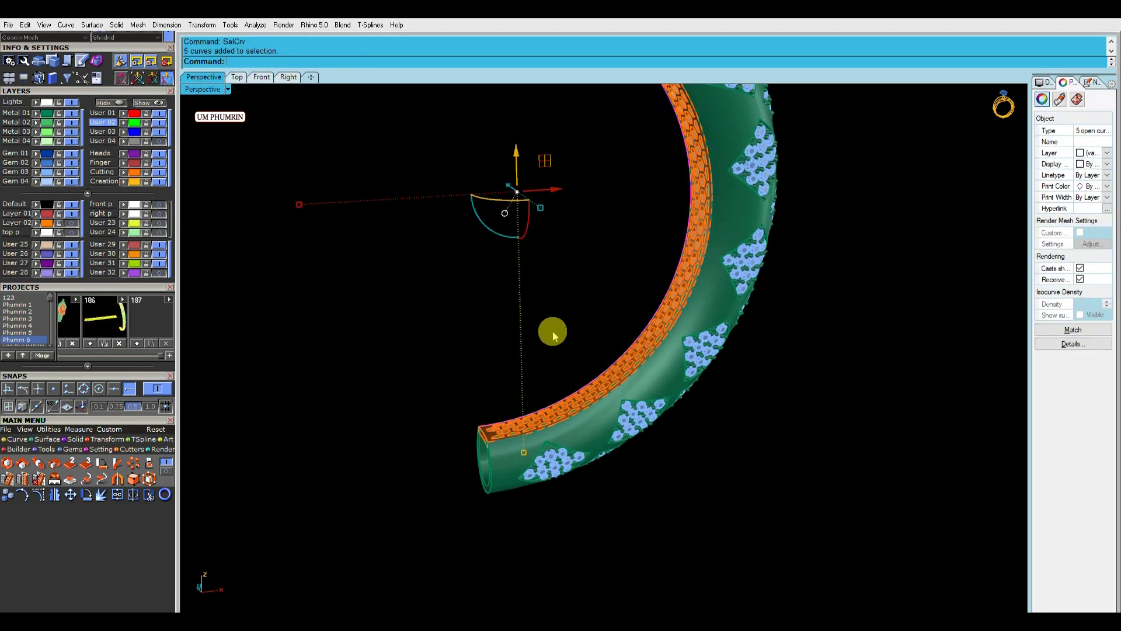
scroll(552, 330, "down", 8)
key("Delete")
Inspect a cutter piece on the band, then clear the selection.
scroll(588, 311, "up", 3)
left_click_drag(481, 225, 683, 339)
left_click(646, 321)
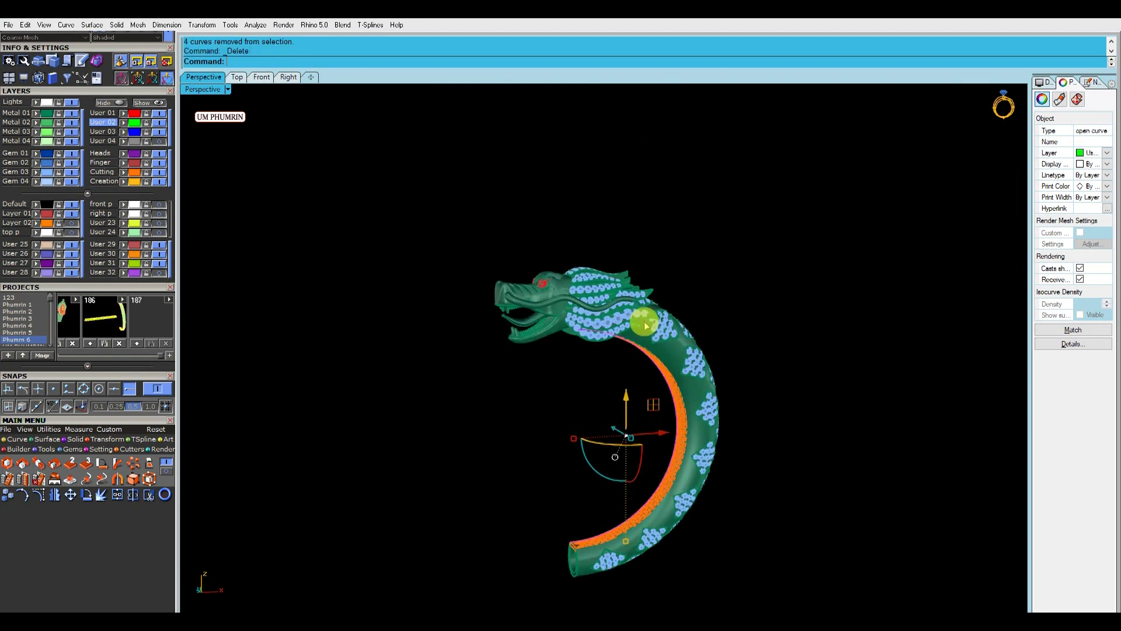
scroll(684, 426, "up", 3)
scroll(684, 426, "up", 3)
key("Escape")
scroll(536, 302, "down", 5)
mouse_move(536, 302)
right_mouse_down()
mouse_move(621, 278)
mouse_move(656, 328)
right_mouse_up()
scroll(490, 274, "down", 3)
Rotate-copy the whole bangle about 0 to add a second dragon head.
key("ctrl+a")
key("Home")
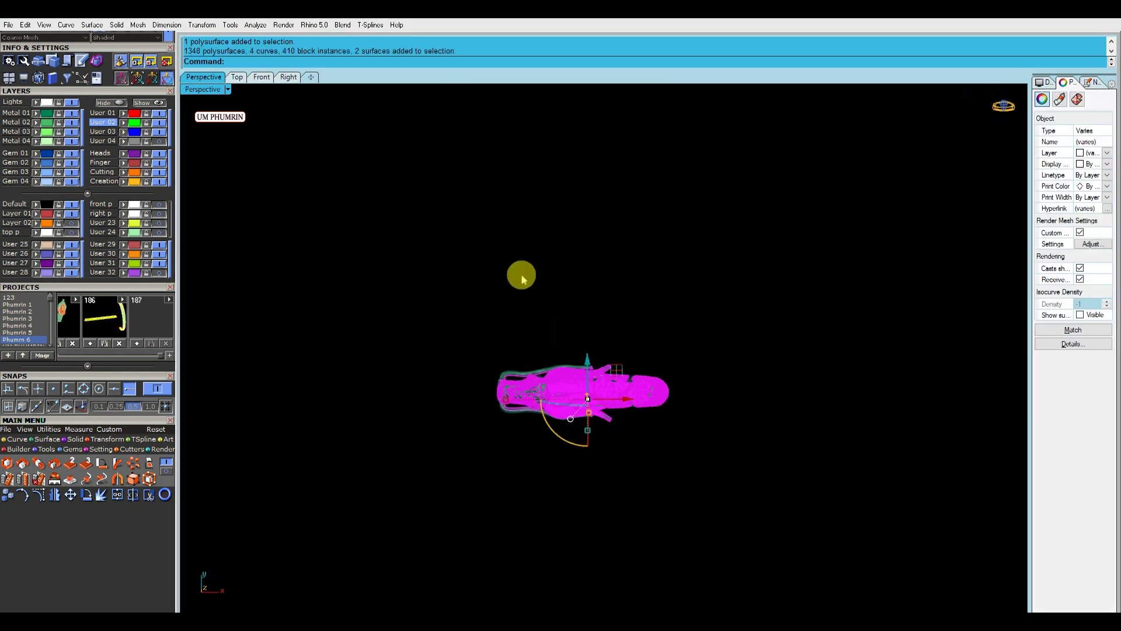
type("rotate")
key("Return")
type("0")
key("Return")
left_click(340, 62)
left_click(803, 379)
left_click(329, 383)
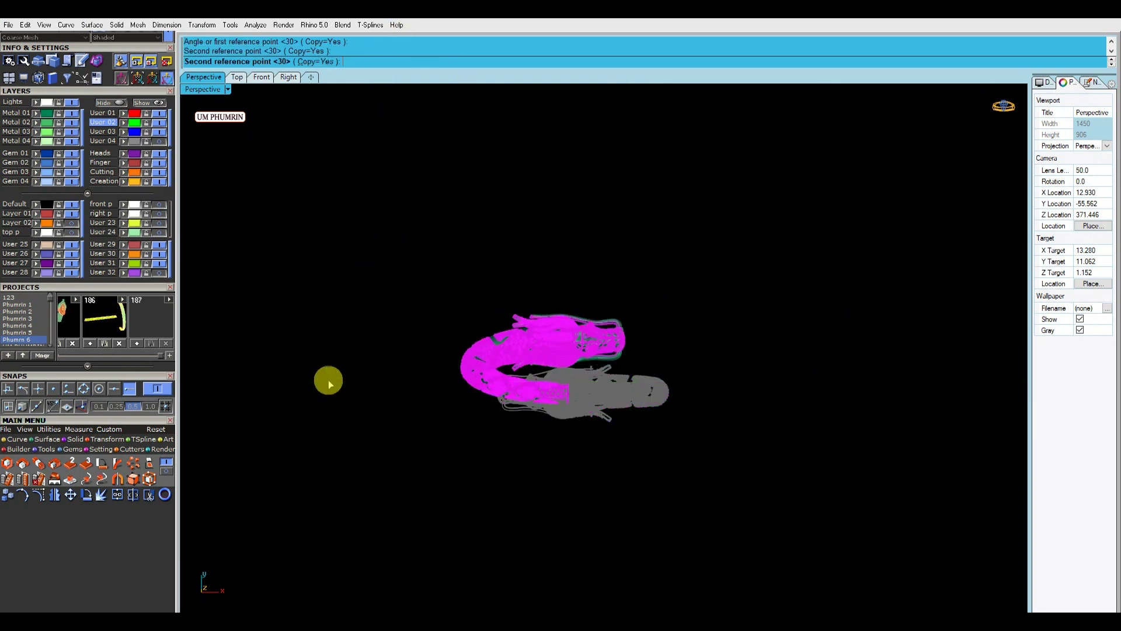
key("Return")
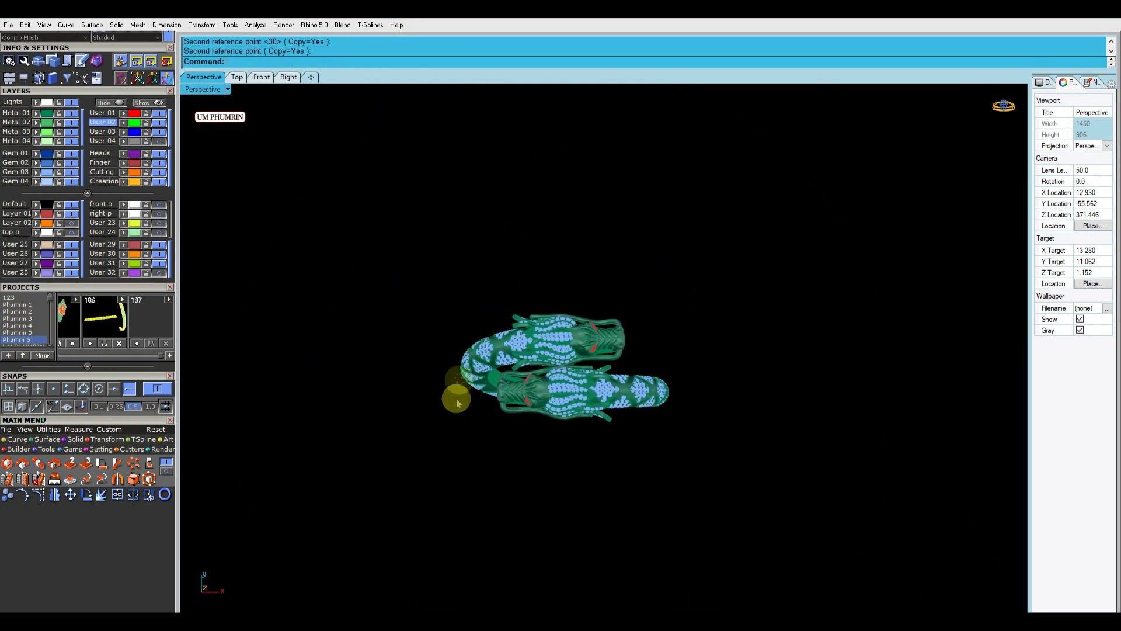
Set the Perspective viewport to Working Shade and view the full bangle.
key("End")
mouse_move(604, 332)
right_mouse_down()
mouse_move(443, 333)
mouse_move(586, 313)
mouse_move(627, 332)
mouse_move(630, 350)
right_mouse_up()
left_click(219, 89)
left_click(294, 450)
right_click_drag(350, 393, 546, 325)
left_click_drag(545, 326, 761, 514)
key("Escape")
mouse_move(761, 514)
right_mouse_down()
mouse_move(744, 480)
mouse_move(767, 460)
mouse_move(640, 408)
mouse_move(631, 383)
mouse_move(654, 431)
mouse_move(681, 381)
mouse_move(654, 385)
right_mouse_up()
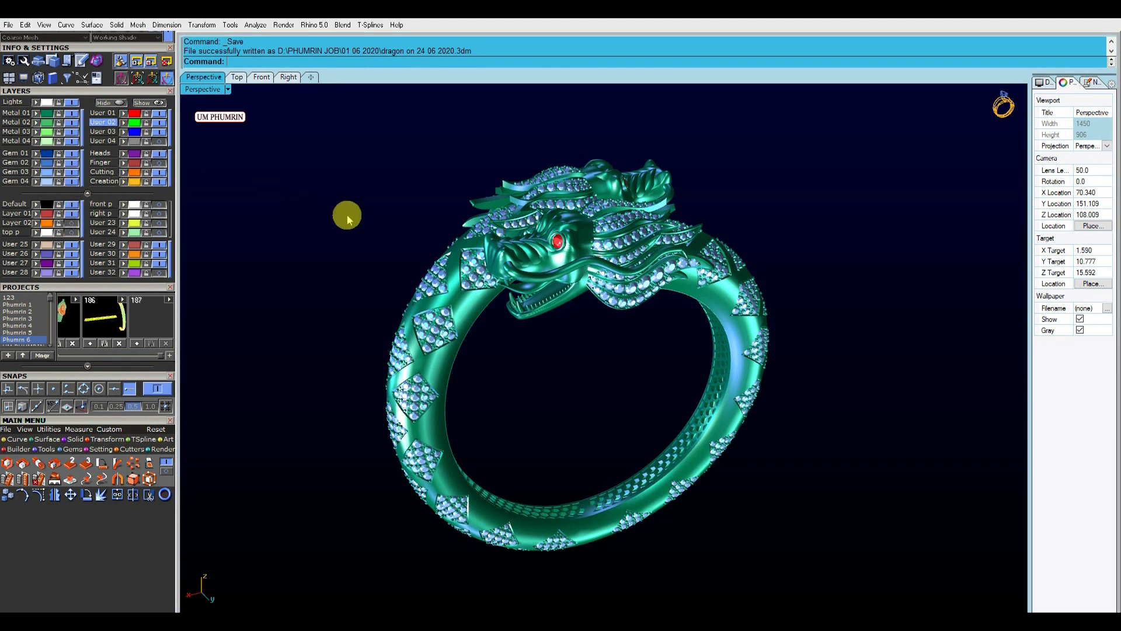
Orbit the Perspective view to inspect the bangle's front and honeycomb inner band.
mouse_move(346, 213)
right_mouse_down()
mouse_move(705, 244)
mouse_move(561, 410)
mouse_move(573, 306)
mouse_move(601, 356)
mouse_move(608, 348)
mouse_move(615, 389)
right_mouse_up()
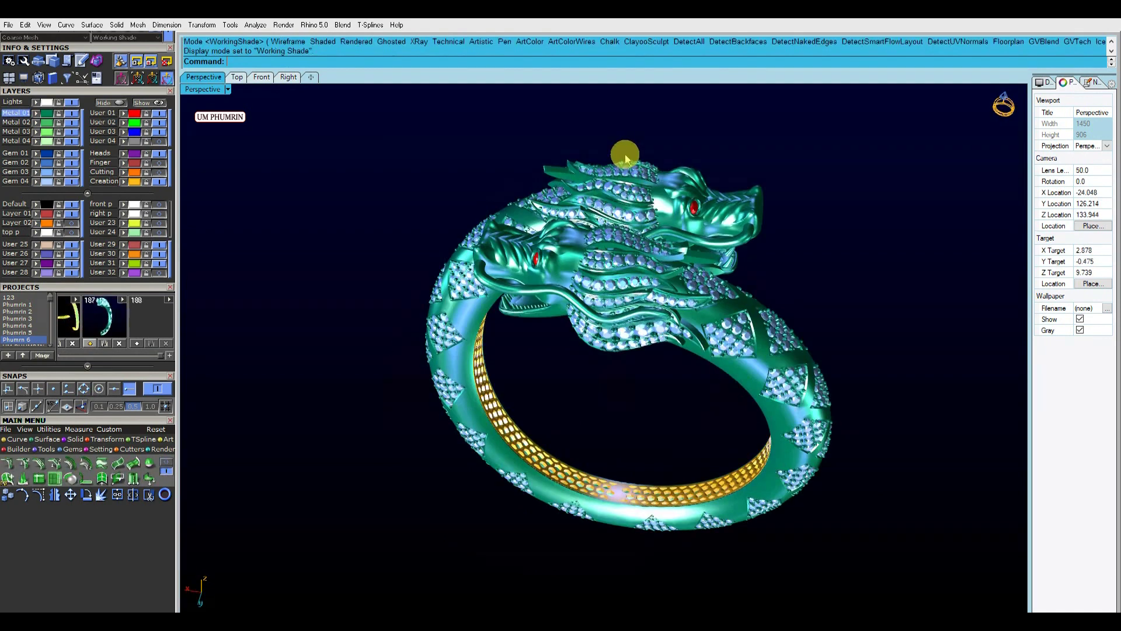
mouse_move(597, 168)
right_mouse_down()
mouse_move(583, 170)
mouse_move(588, 188)
mouse_move(403, 170)
mouse_move(554, 188)
mouse_move(543, 200)
mouse_move(571, 201)
mouse_move(402, 205)
right_mouse_up()
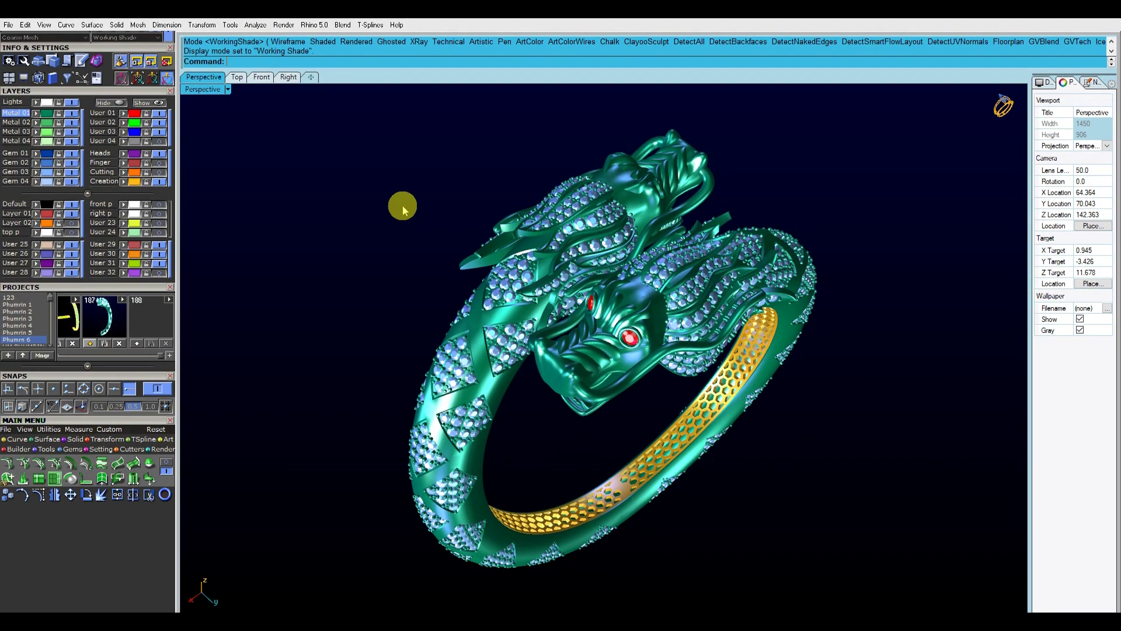
right_click_drag(402, 205, 399, 221)
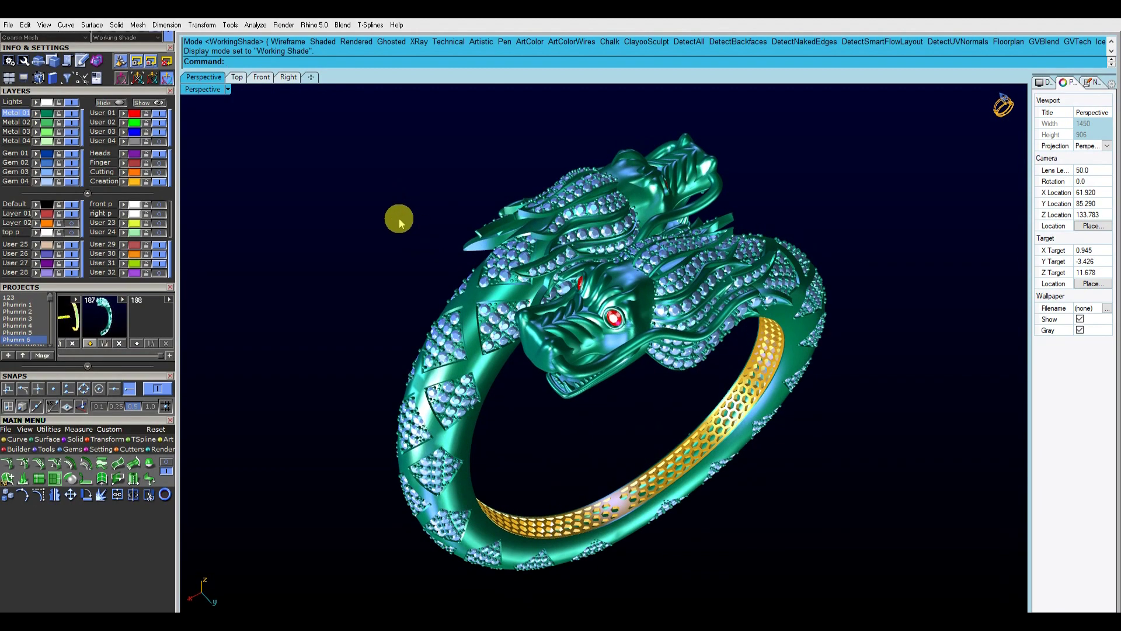